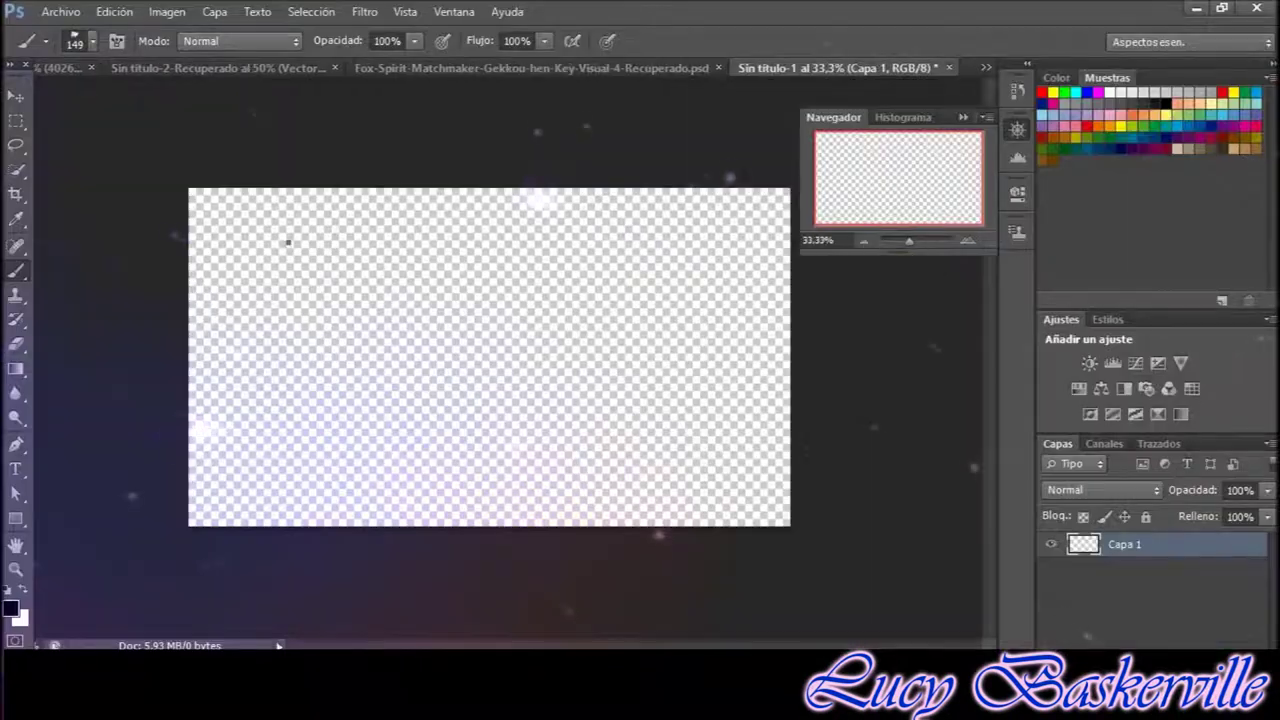
Paint soft yellow across most of the canvas with a large soft brush
right_click(416, 234)
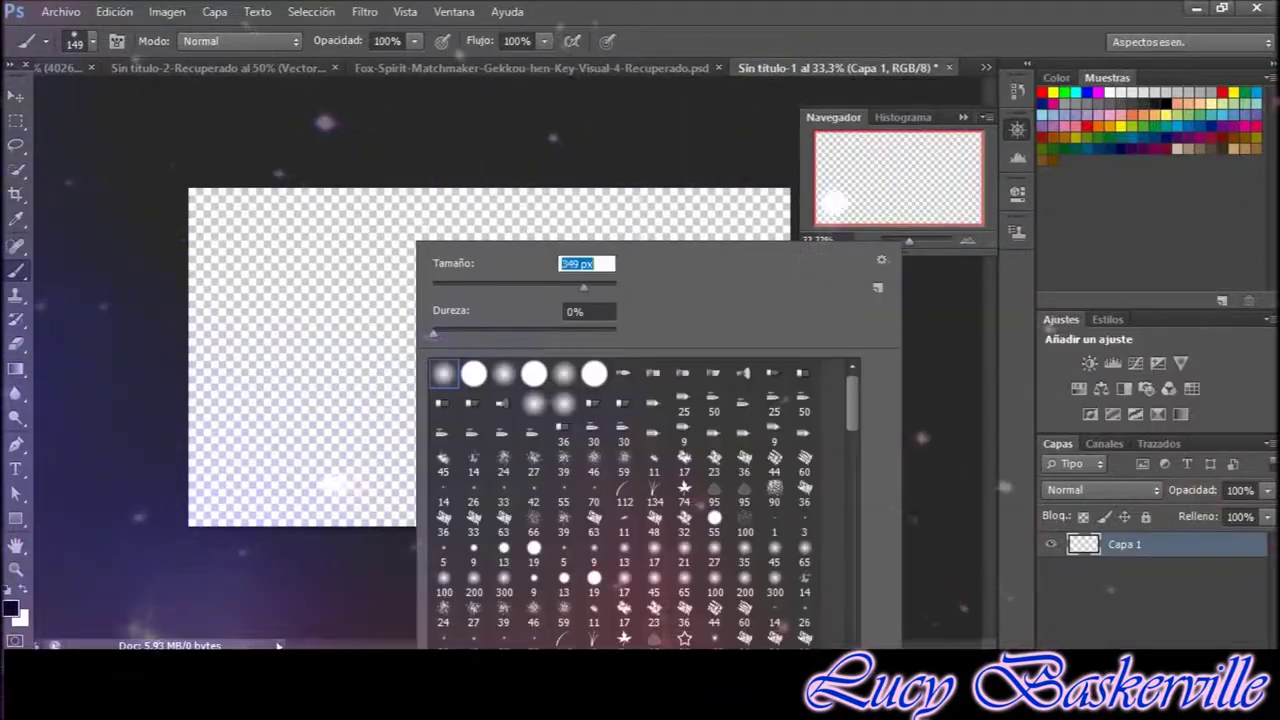
drag(195, 222, 565, 222)
drag(200, 330, 785, 270)
drag(200, 440, 785, 420)
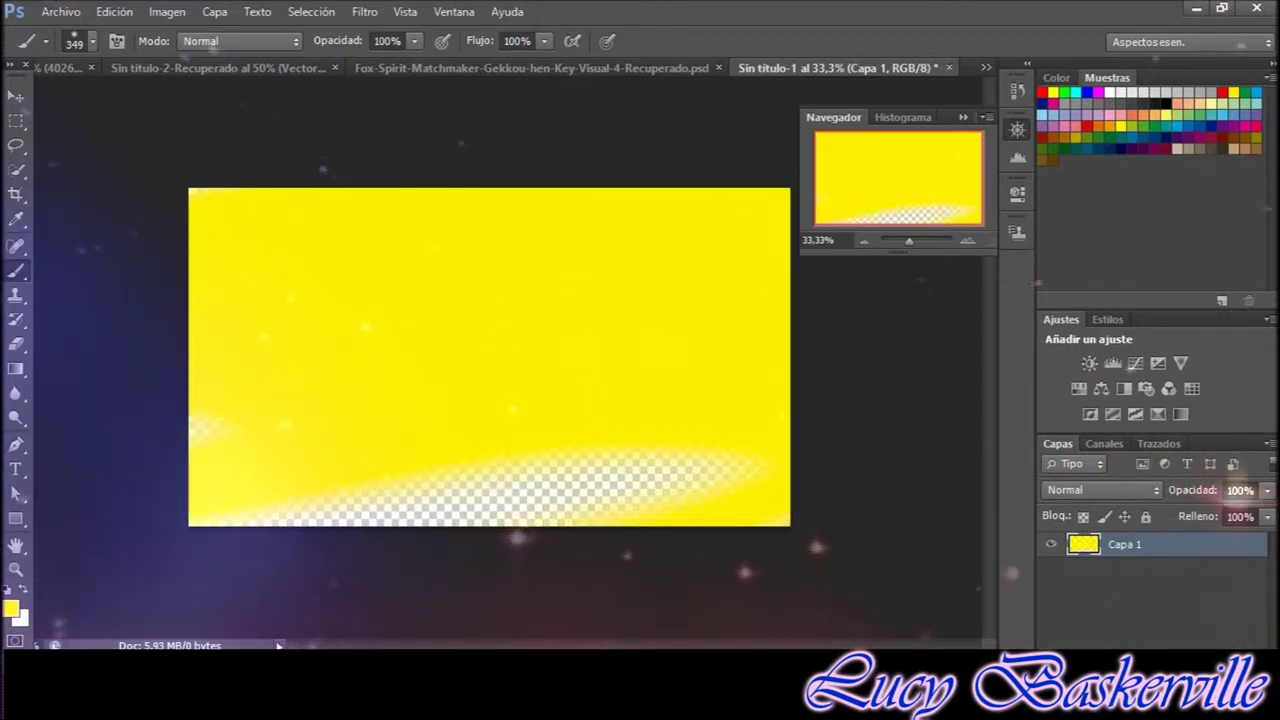
On new layers, paint pink bands over the yellow and pale blue across the canvas
key(e)
right_click(355, 240)
key(Return)
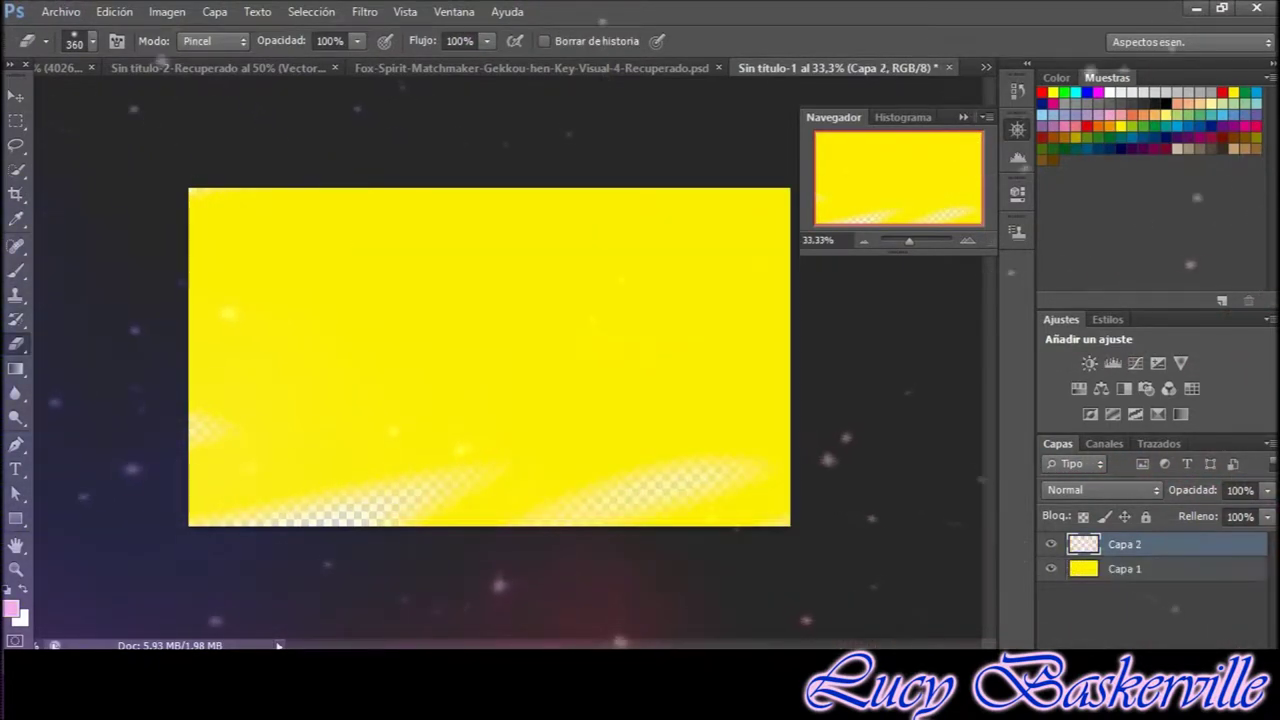
drag(200, 260, 785, 240)
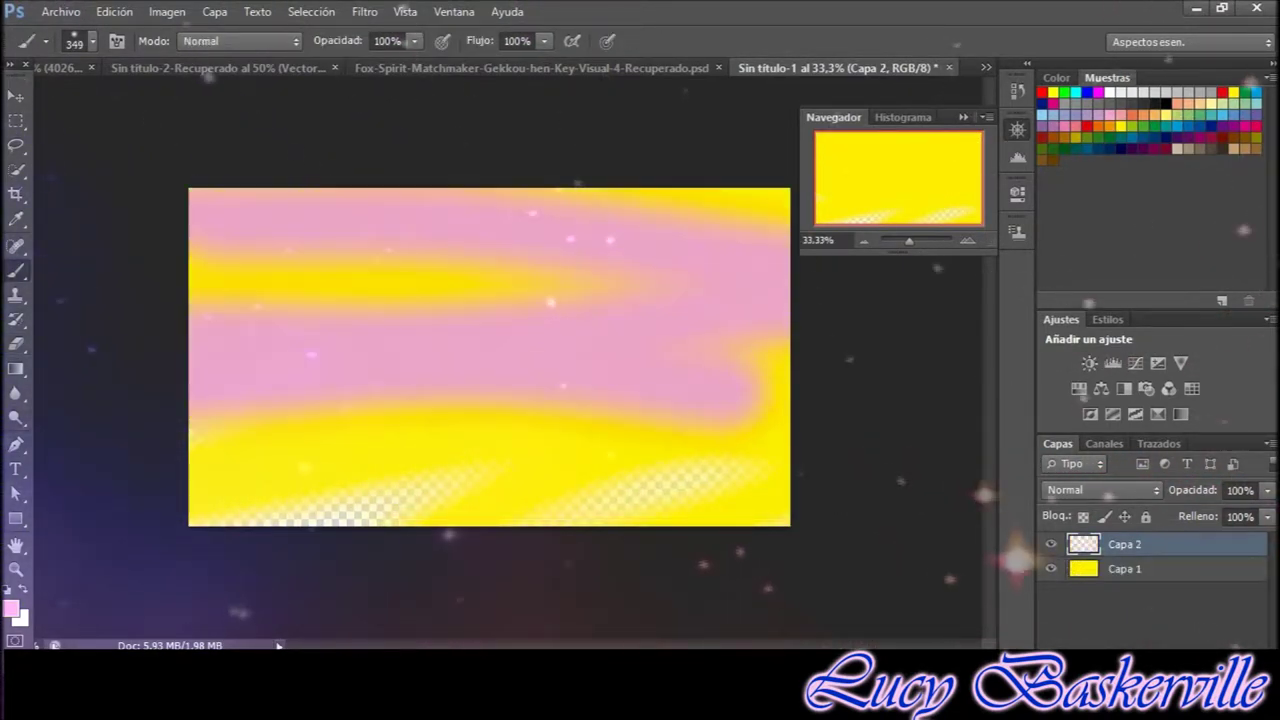
drag(200, 400, 785, 380)
key(ctrl+shift+alt+n)
drag(214, 214, 785, 300)
drag(200, 470, 760, 460)
Erase bands of the yellow Capa 1 and blue Capa 3 layers at 71% eraser opacity
click(1124, 593)
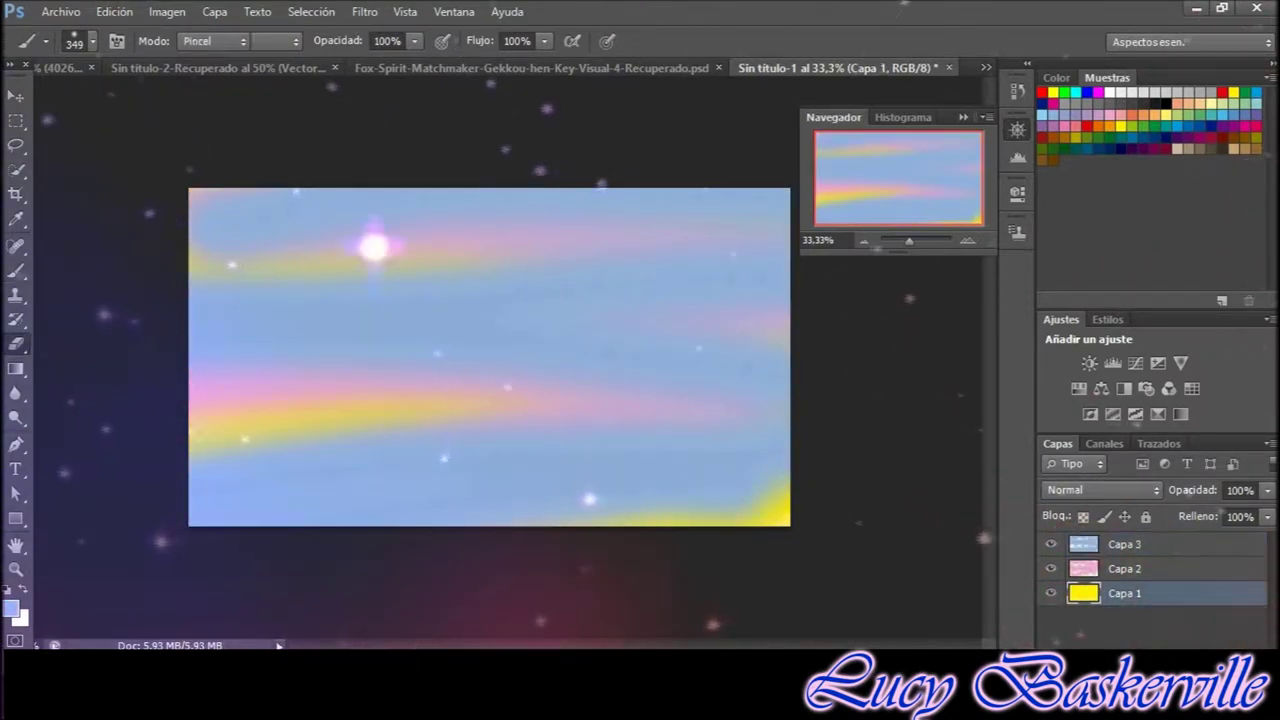
key(e)
drag(357, 41, 329, 62)
drag(200, 420, 620, 400)
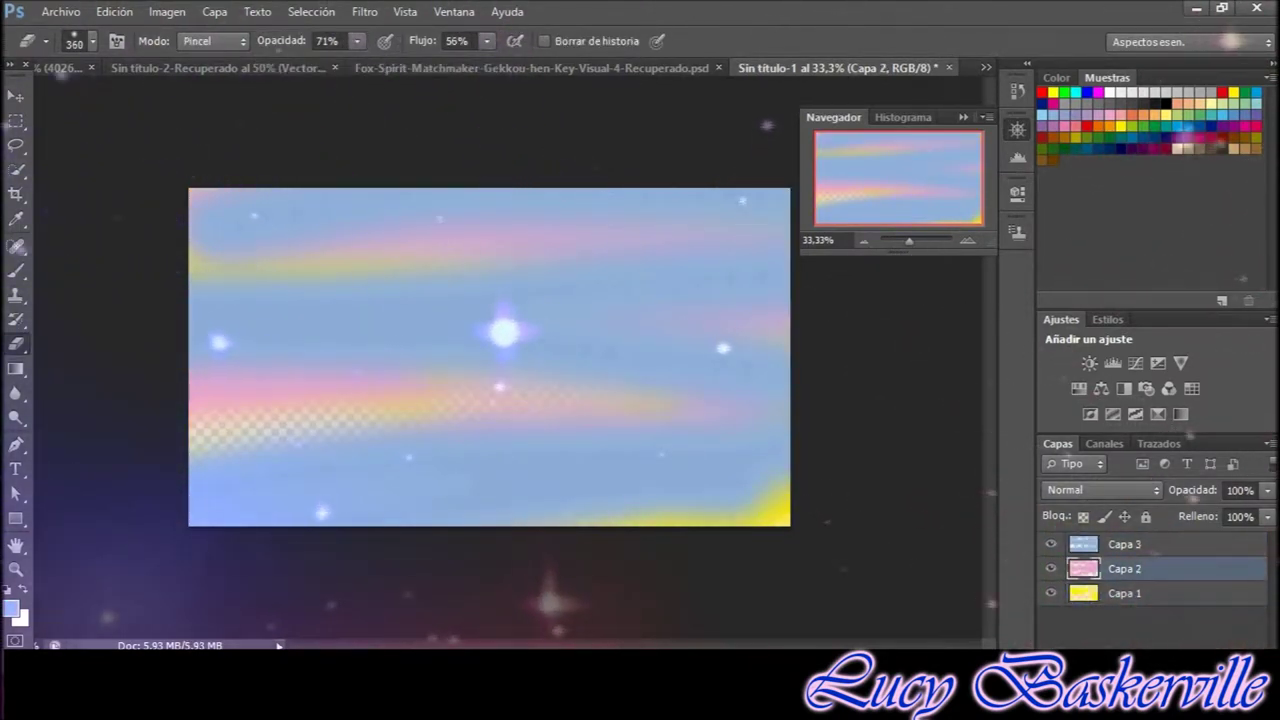
click(1124, 544)
drag(200, 230, 780, 320)
drag(200, 470, 780, 470)
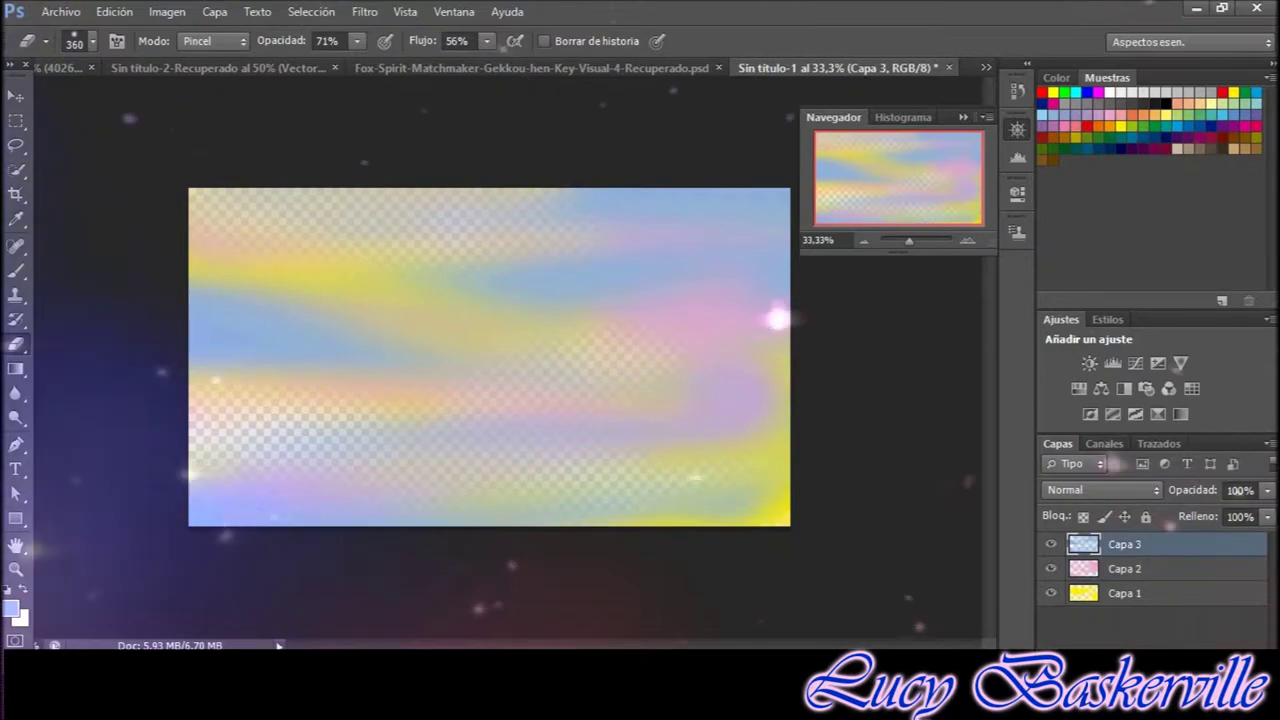
Add a fourth empty layer for clouds and browse the brush presets
key(ctrl+shift+alt+n)
key(b)
right_click(489, 240)
scroll(715, 500, down, 10)
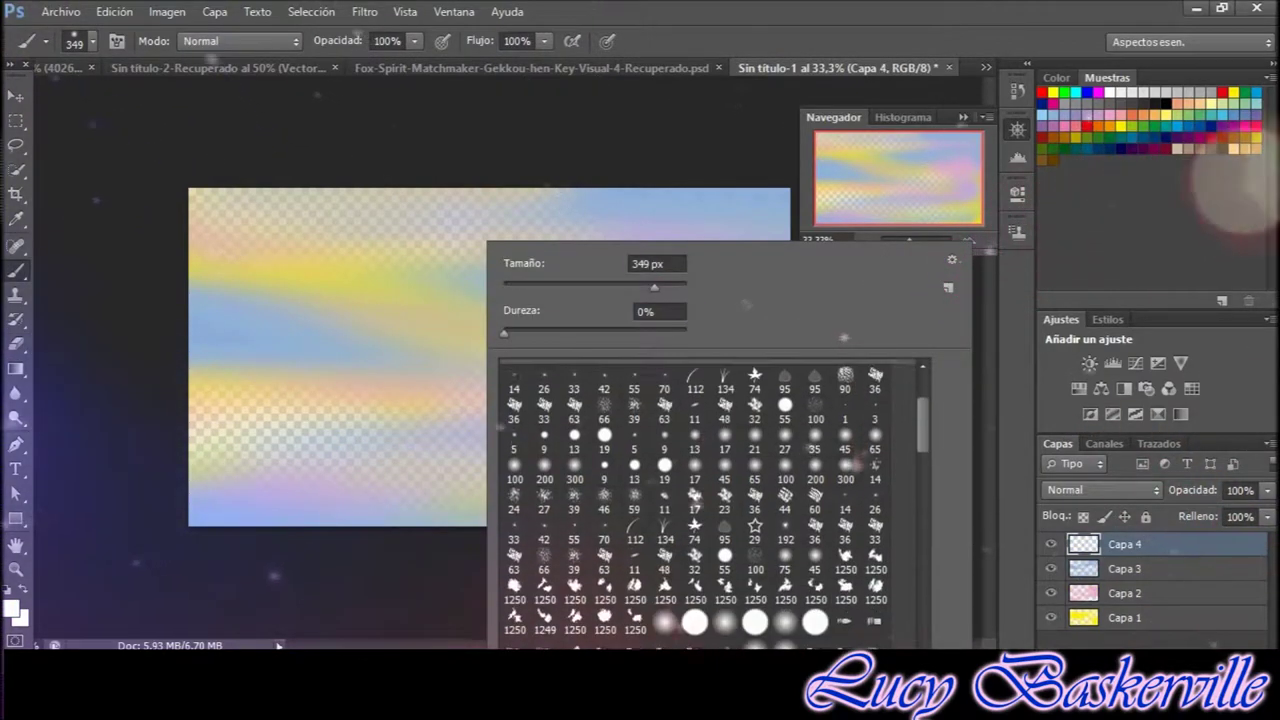
Paint clouds with the 727 cloud brush and enlarge them at the upper left
double_click(715, 600)
right_click(535, 242)
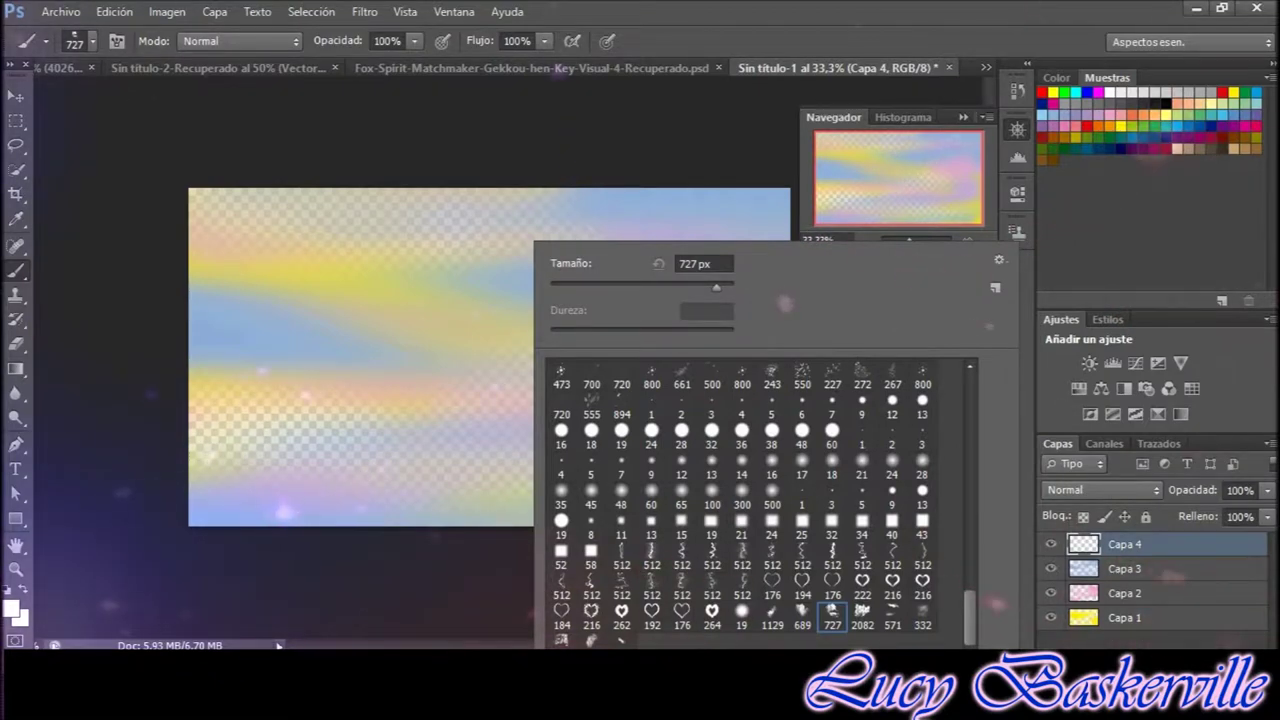
drag(275, 266, 429, 363)
key(Return)
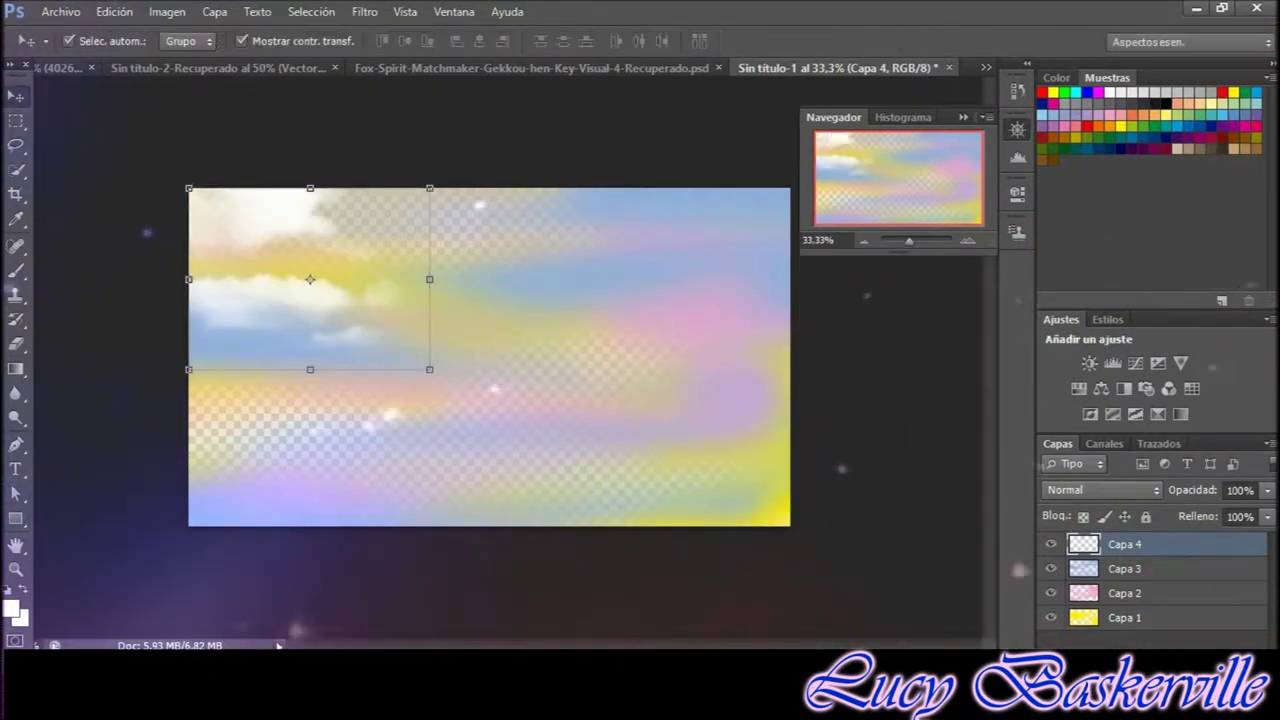
Group the layers as Clouds and duplicate Capa 4, moving the copy to the upper right
key(ctrl+g)
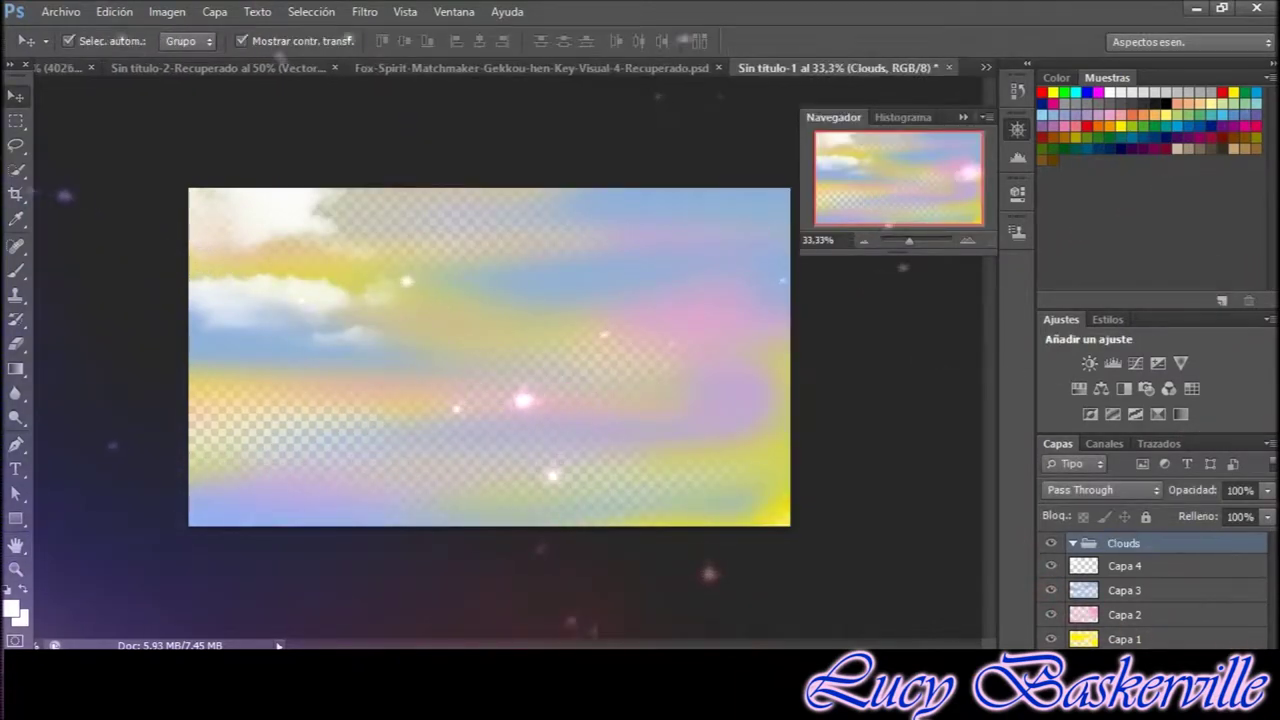
click(1124, 566)
right_click(1124, 566)
click(857, 163)
key(Return)
drag(307, 277, 695, 259)
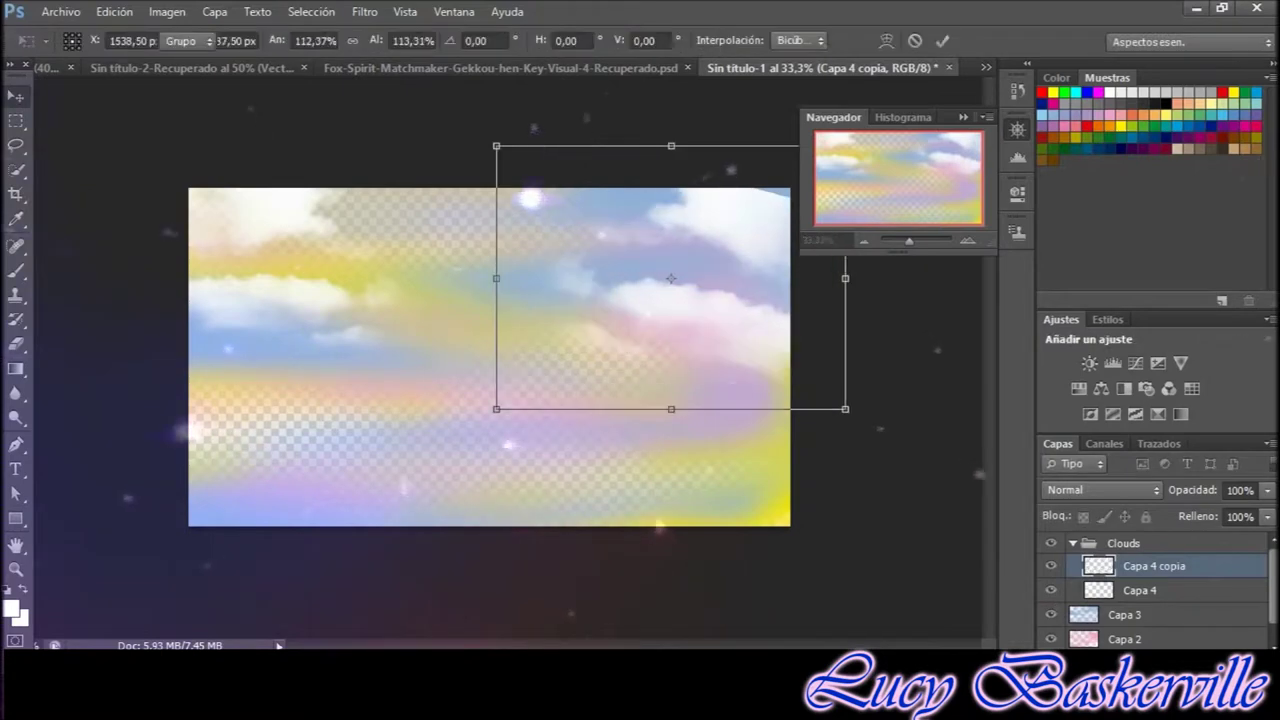
Select the Capa 5 copia cloud layer and resize the placed bokeh image
right_click(593, 243)
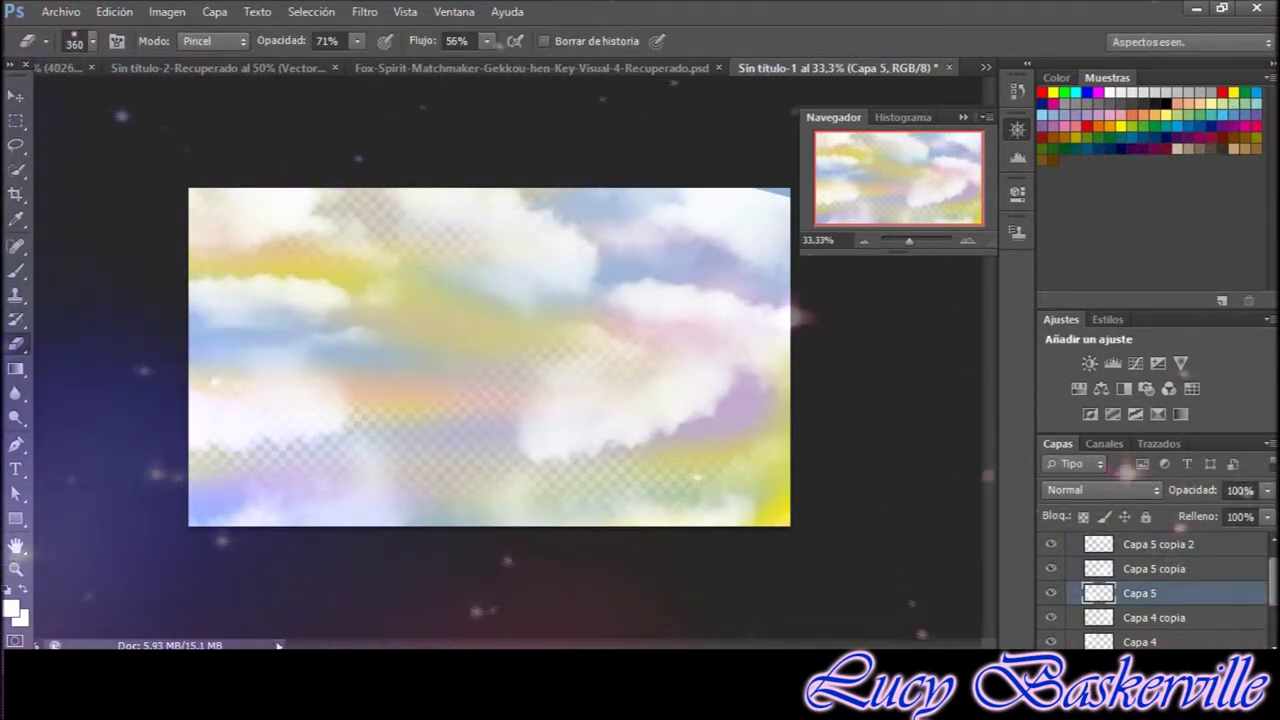
click(1150, 569)
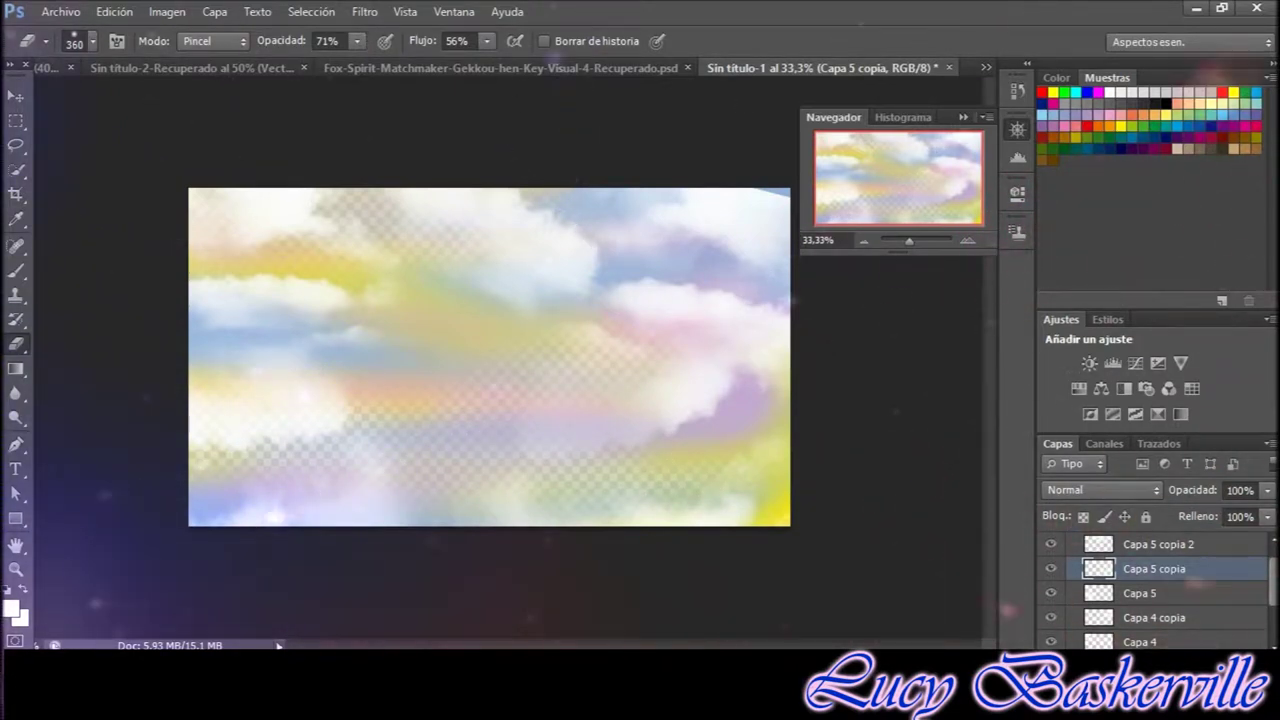
mouse_move(686, 606)
mouse_down()
mouse_move(566, 522)
mouse_move(580, 528)
mouse_up()
Place the bokeh image in Trama blend mode, one level down in the stack
key(Return)
key(e)
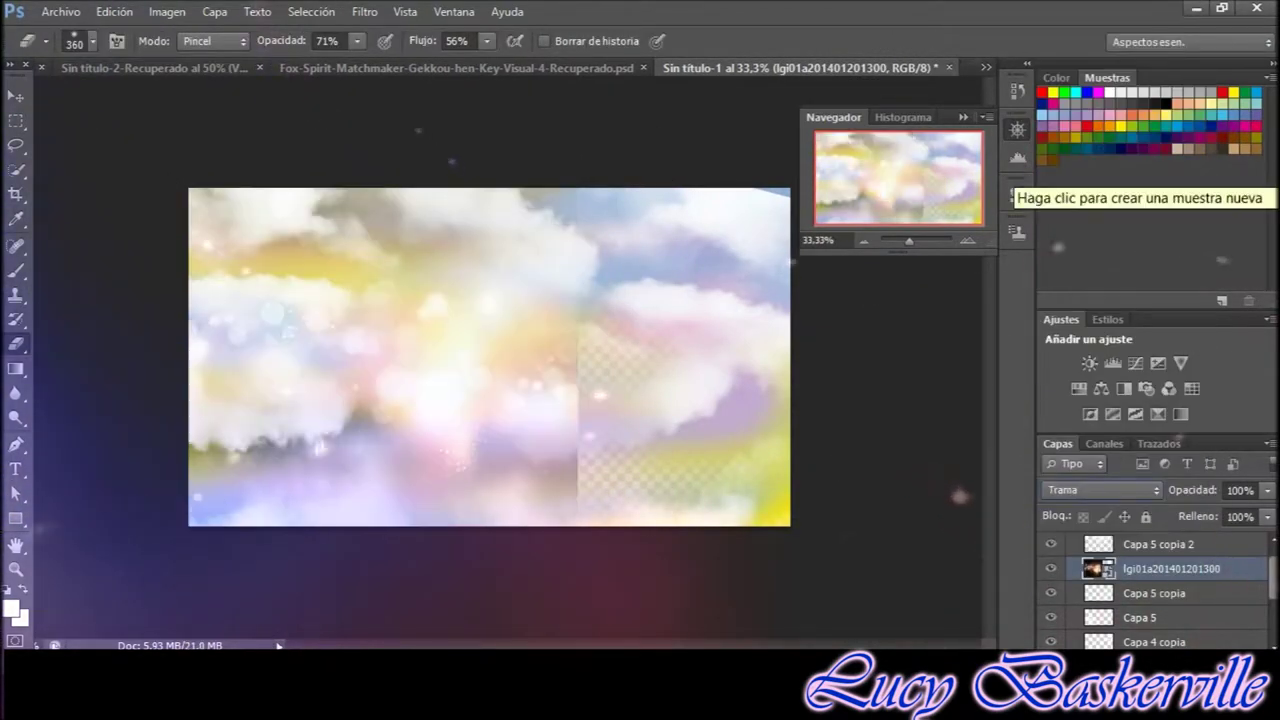
key(ctrl+bracketleft)
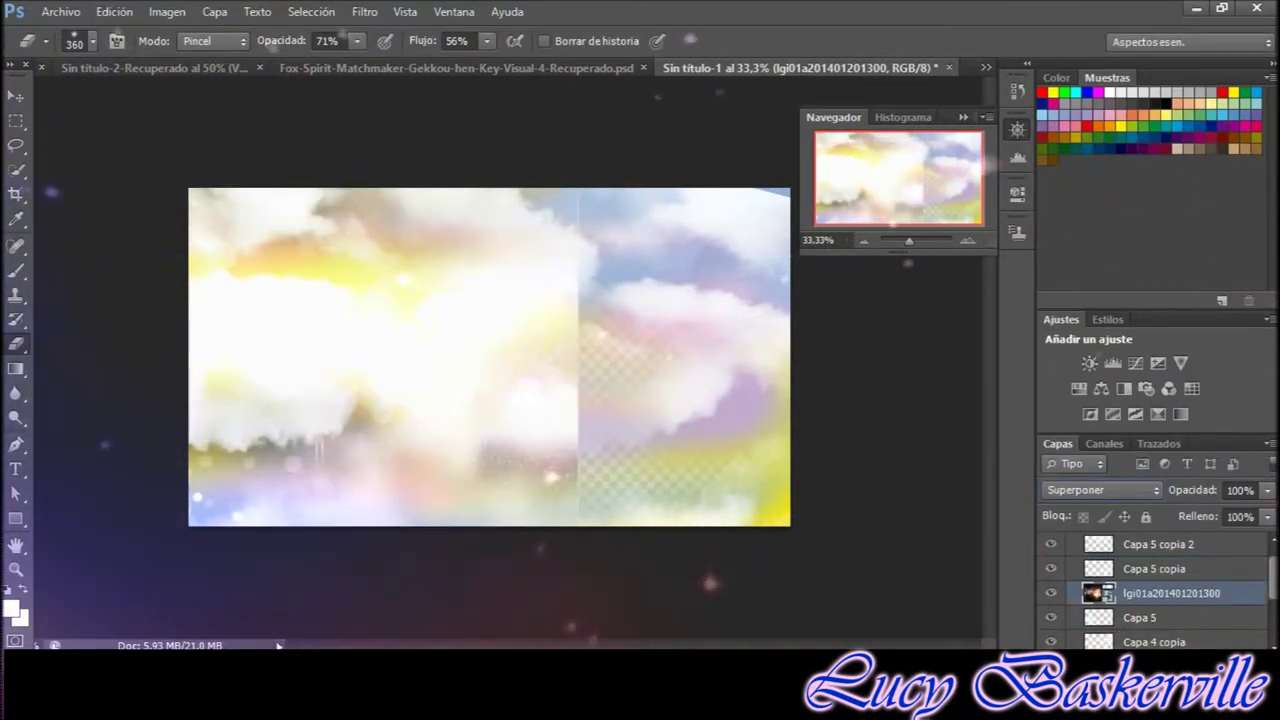
Duplicate the bokeh layer and shrink the copy, shifting it to the right
right_click(1170, 593)
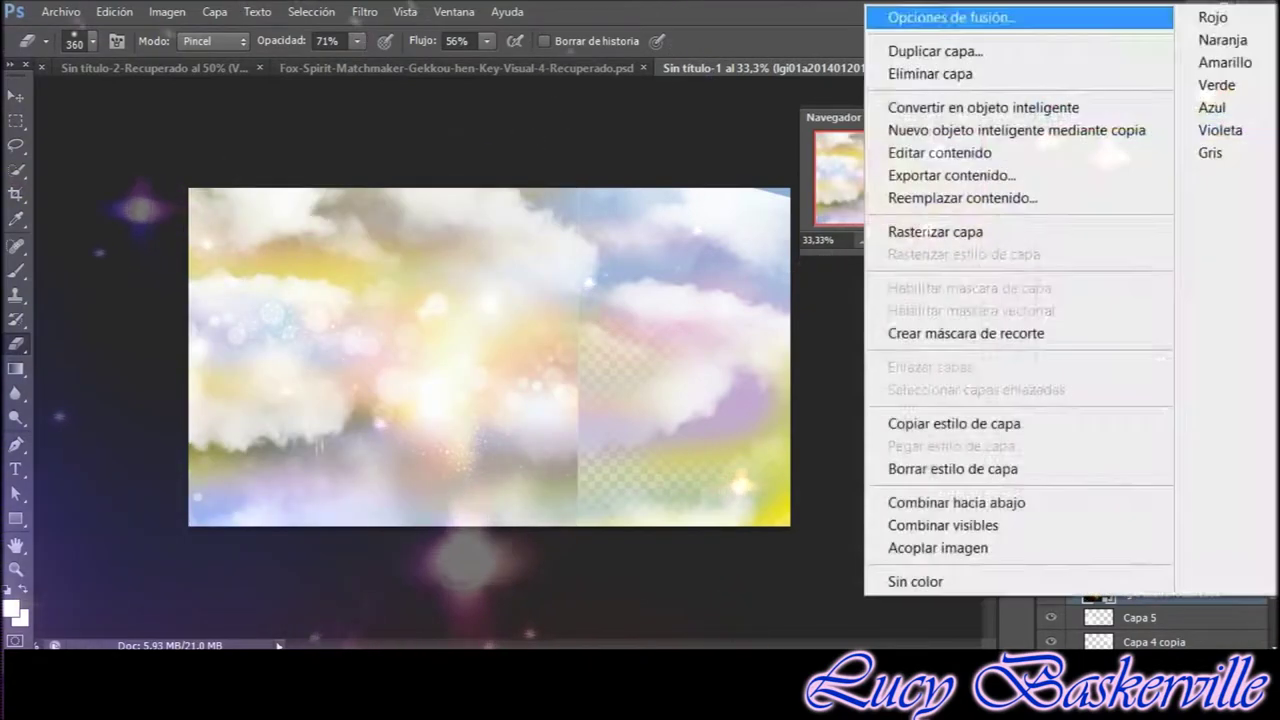
click(914, 49)
key(Return)
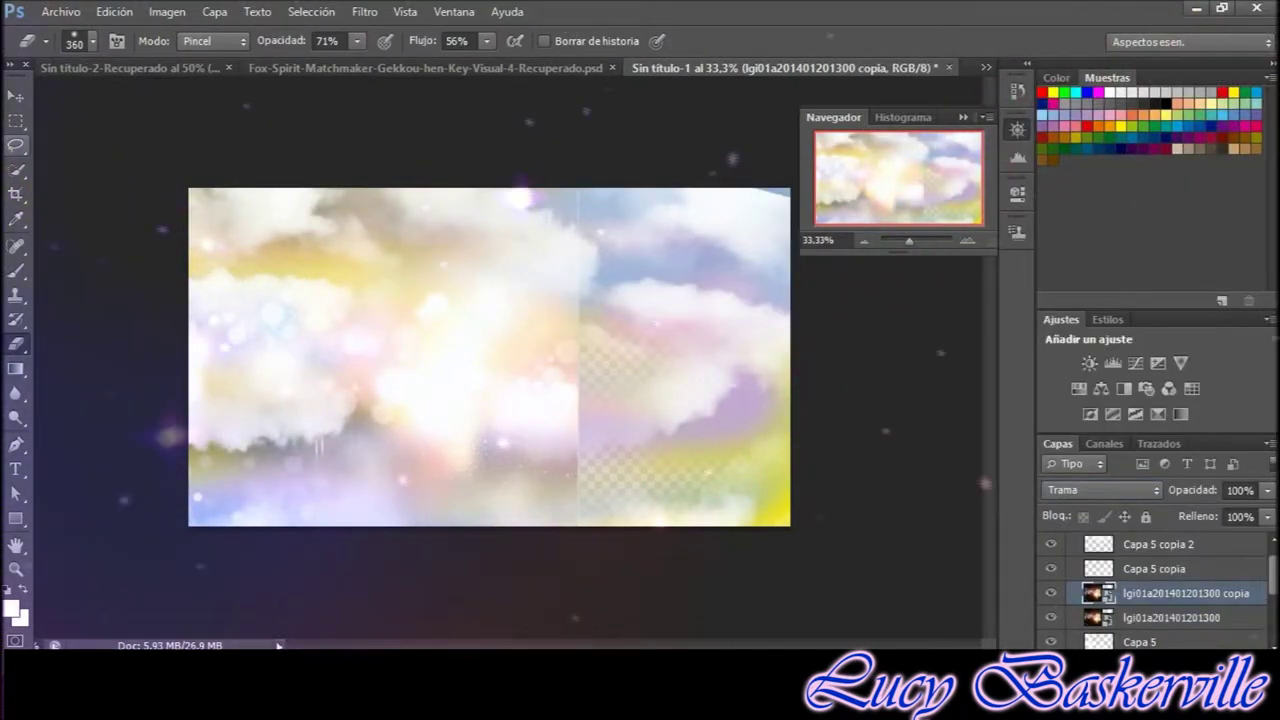
key(ctrl+t)
drag(489, 352, 649, 348)
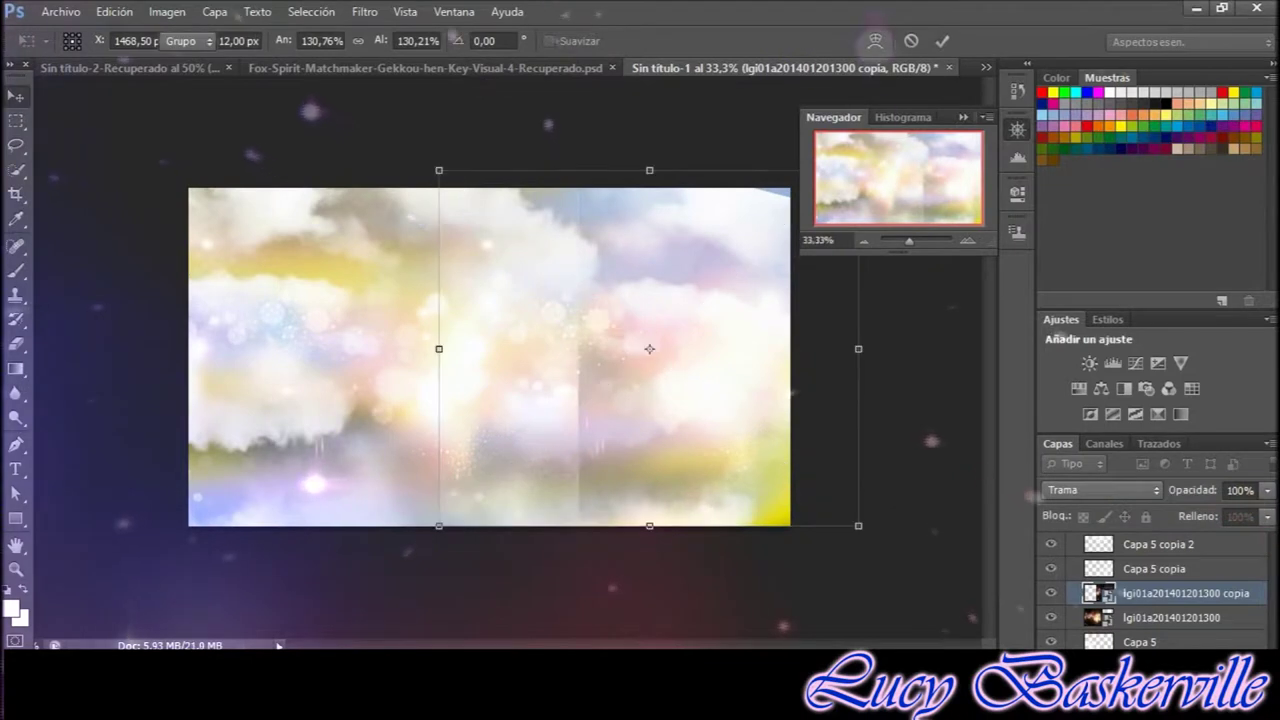
key(Return)
Switch between the original and copied bokeh layers and undo the last change
key(e)
key(alt+bracketleft)
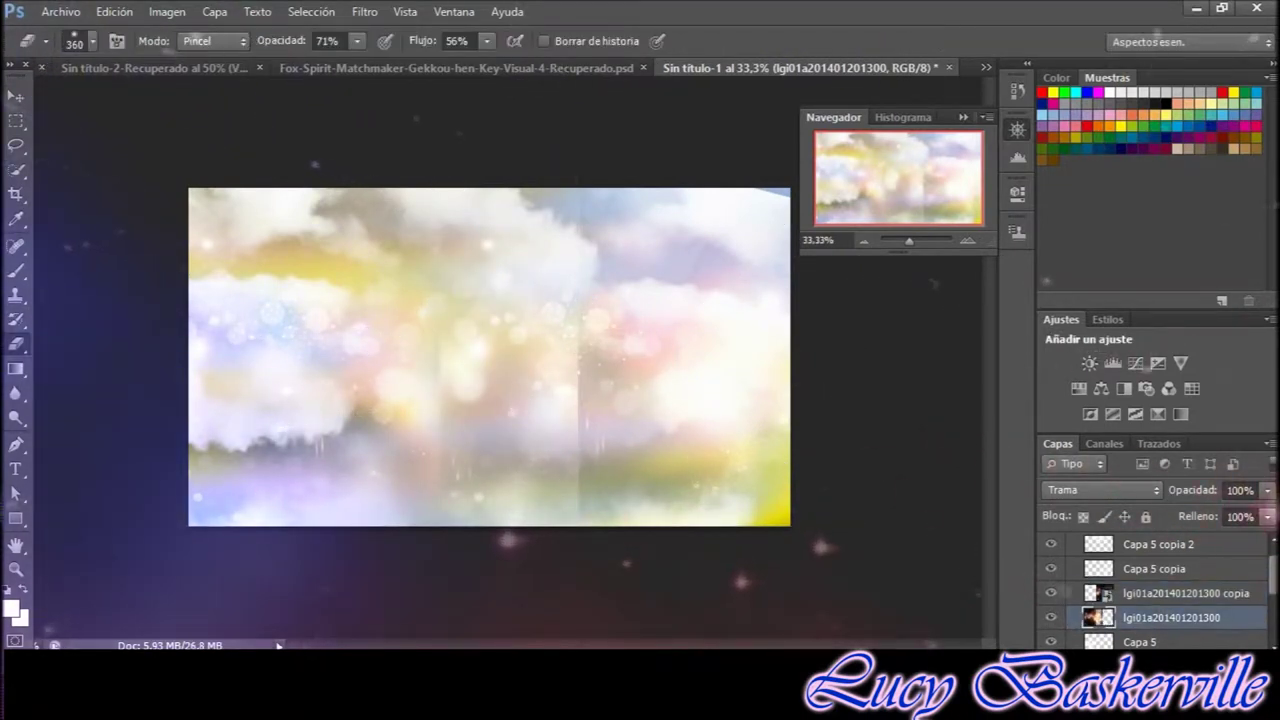
key(alt+bracketright)
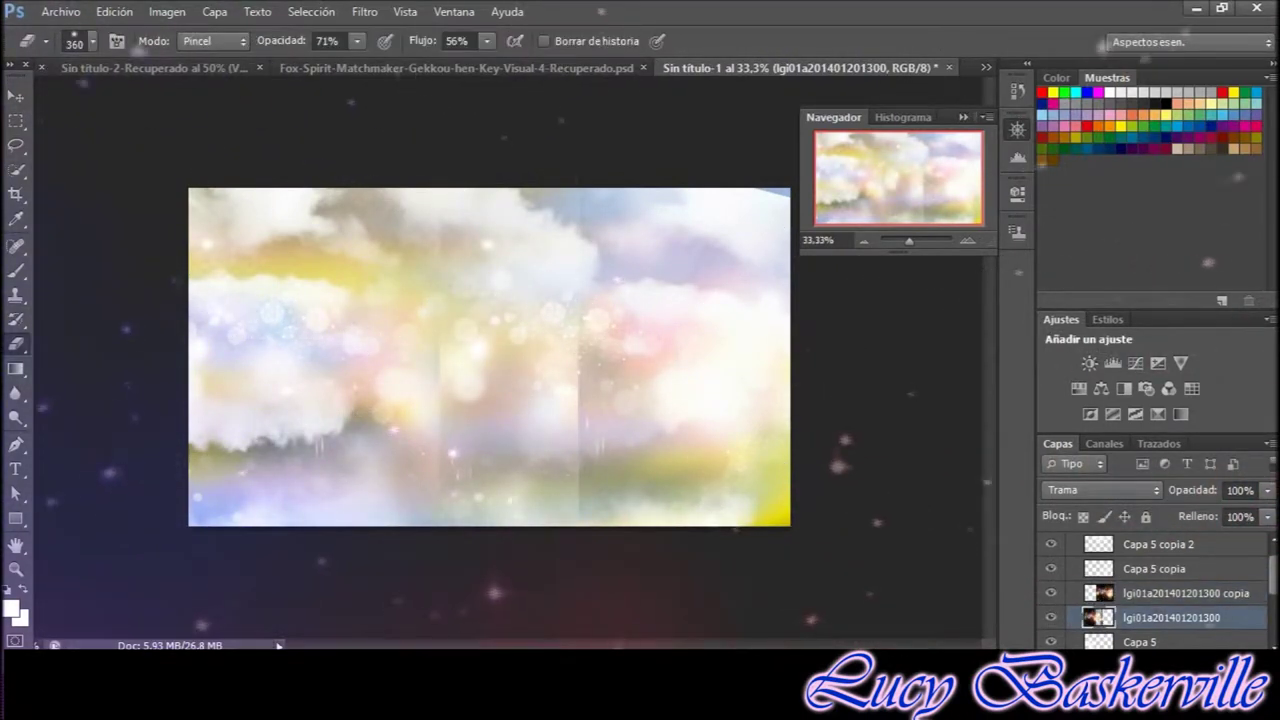
key(ctrl+z)
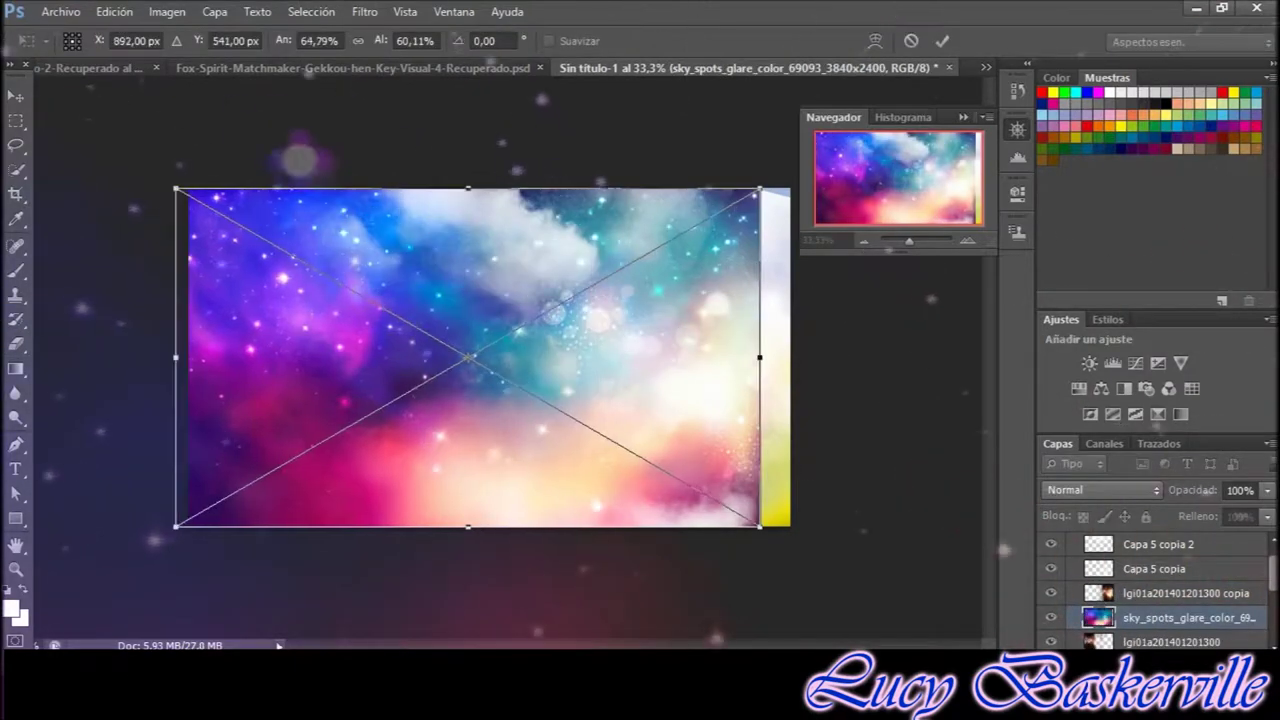
Place the starry sky image in Superponer mode at the top of the stack
key(Return)
key(shift+alt+o)
key(ctrl+shift+bracketright)
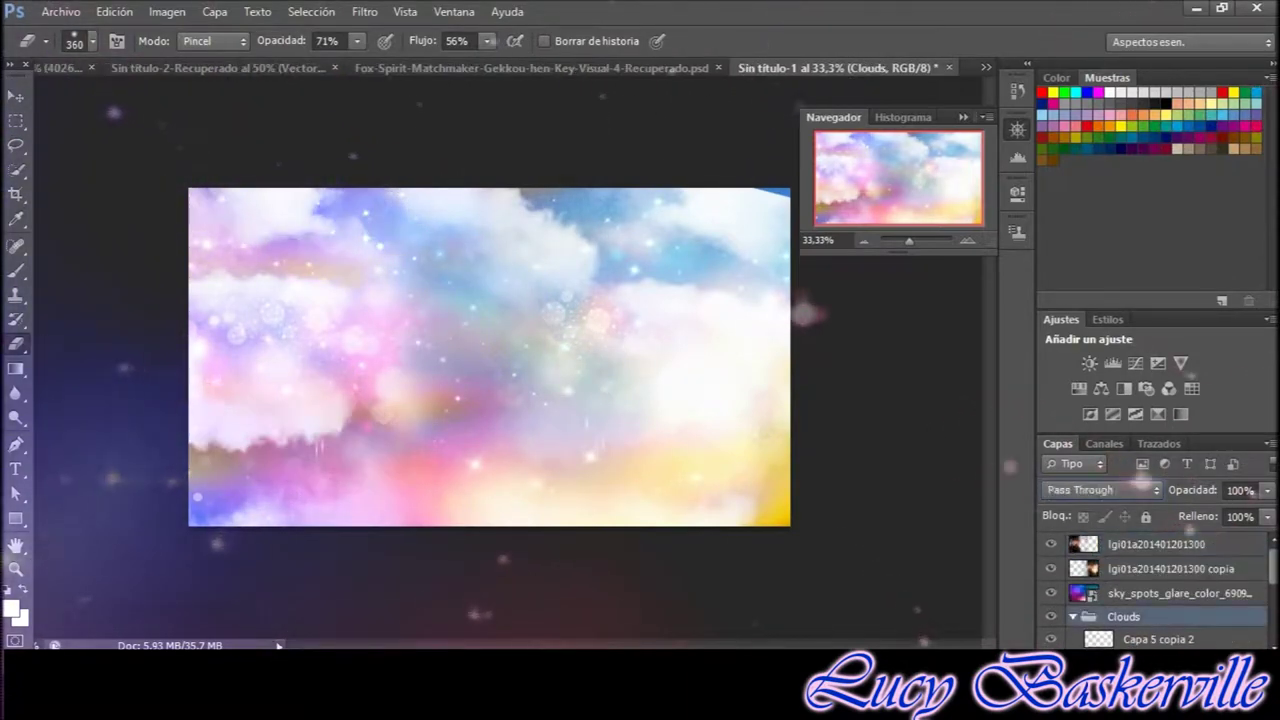
Set the Clouds group to Trama and duplicate the Capa 4 copia cloud layer
key(shift+alt+s)
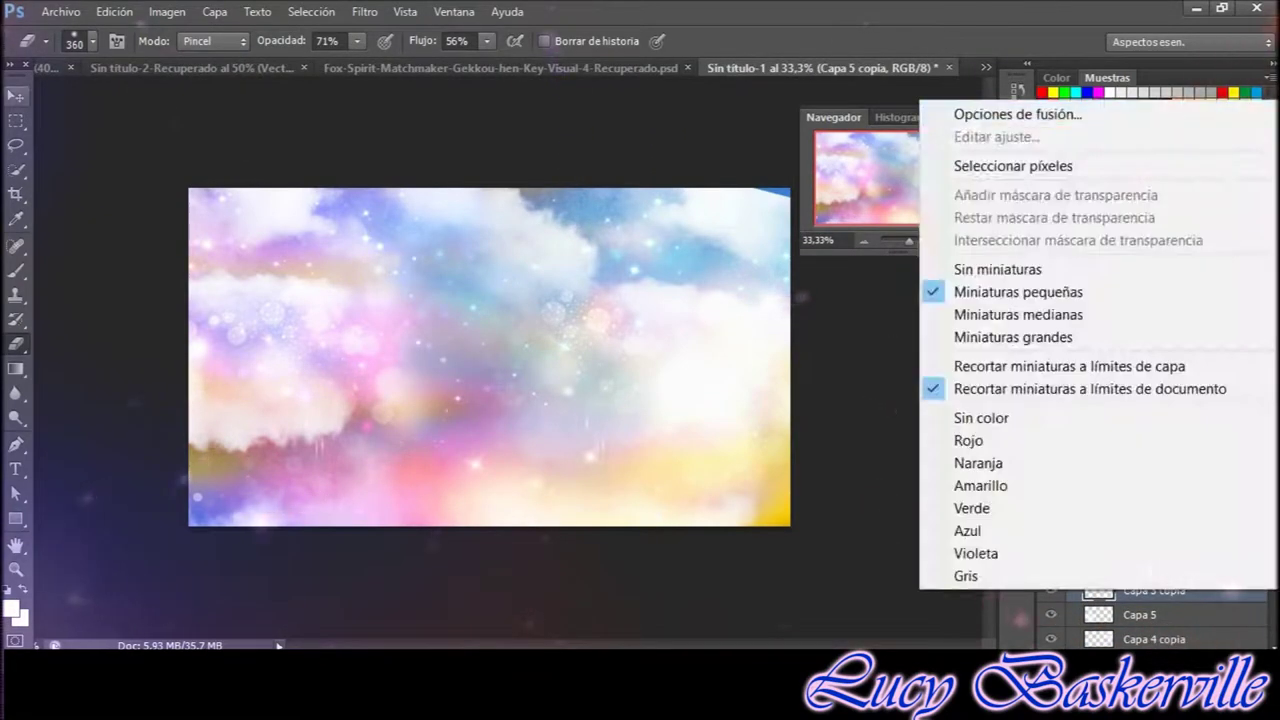
key(v)
key(ctrl+j)
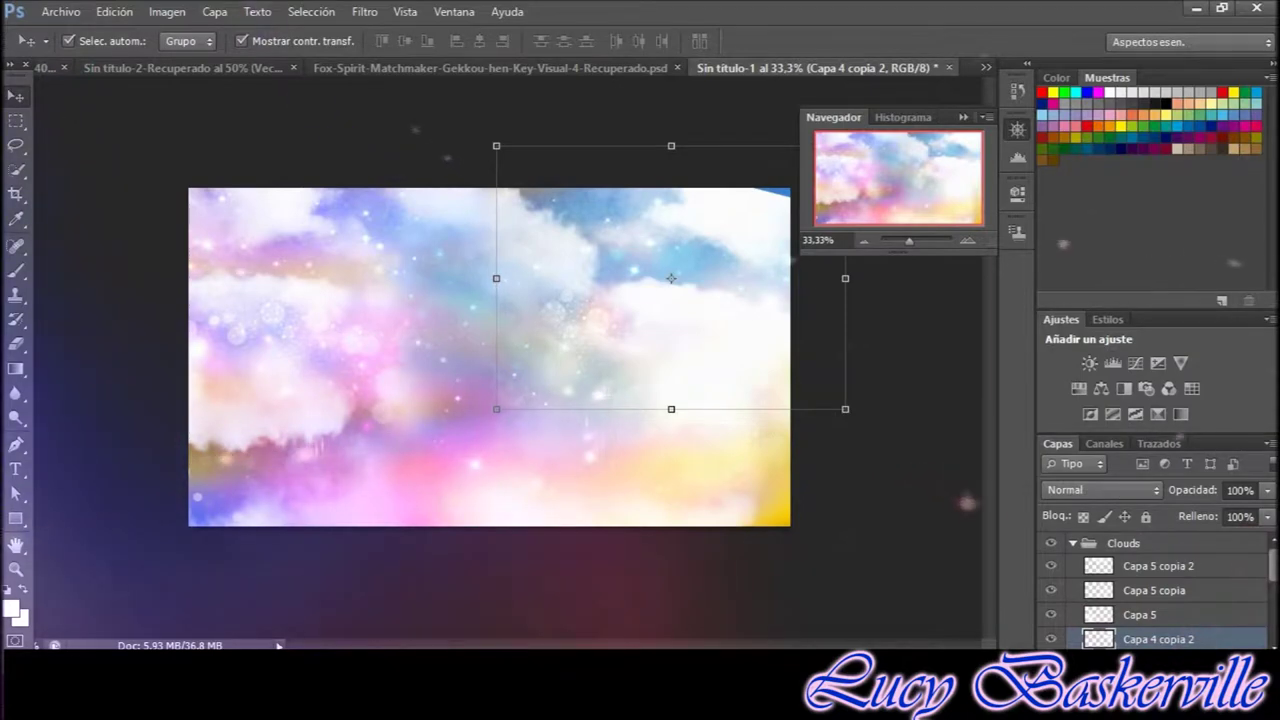
Move Capa 4 copia 2 down and to the left
drag(671, 278, 481, 393)
key(Return)
key(e)
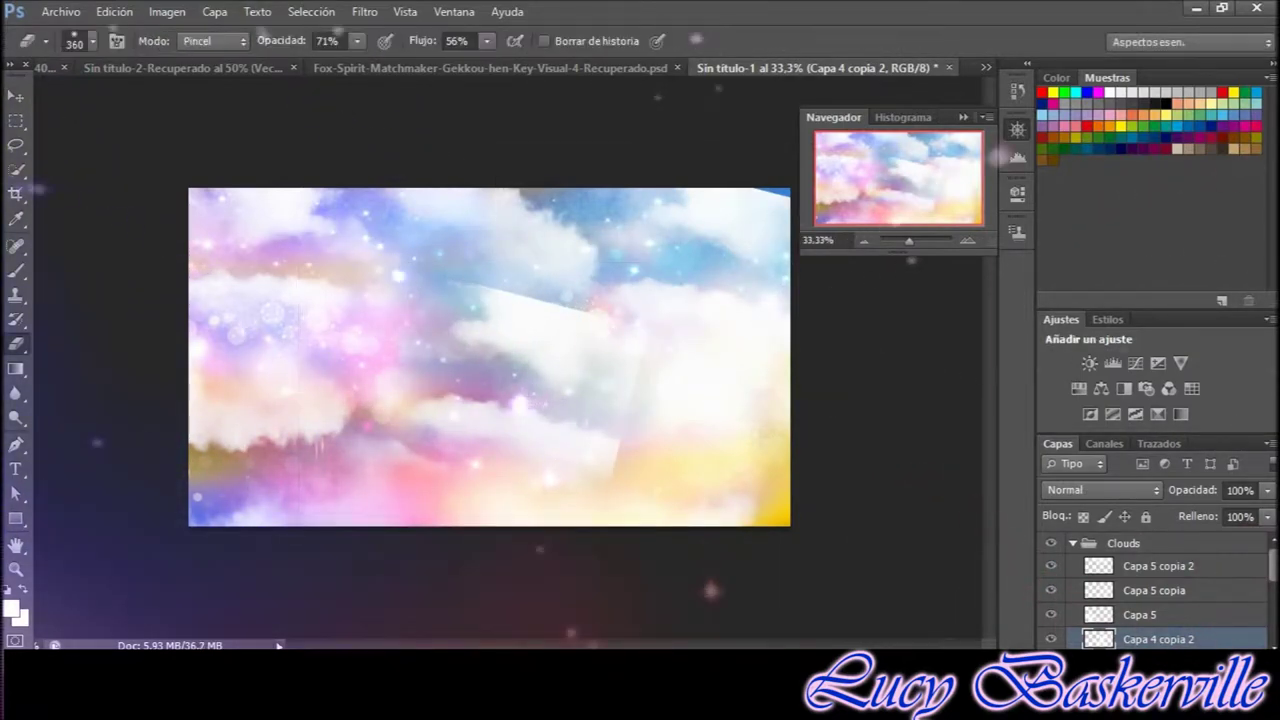
Duplicate Capa 5 copia 2 and transform the copy toward the lower right of the sky
click(1158, 566)
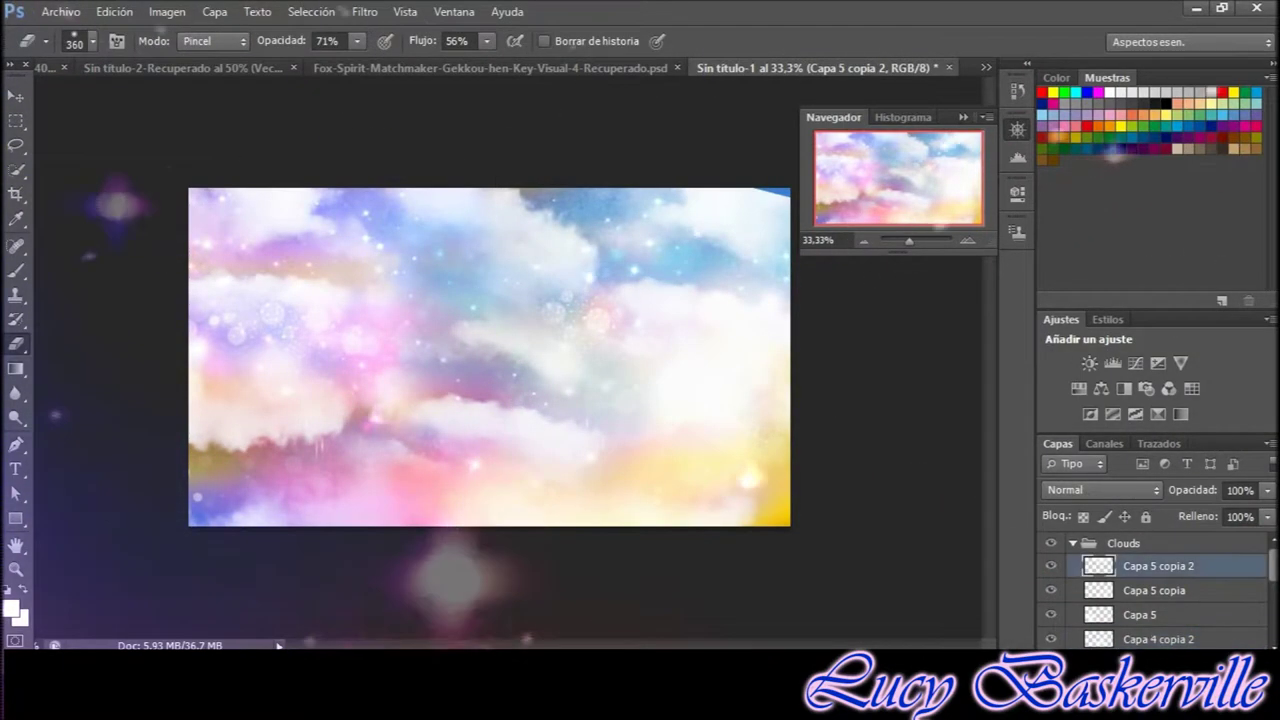
key(v)
right_click(1158, 566)
key(ctrl+j)
drag(503, 170, 805, 411)
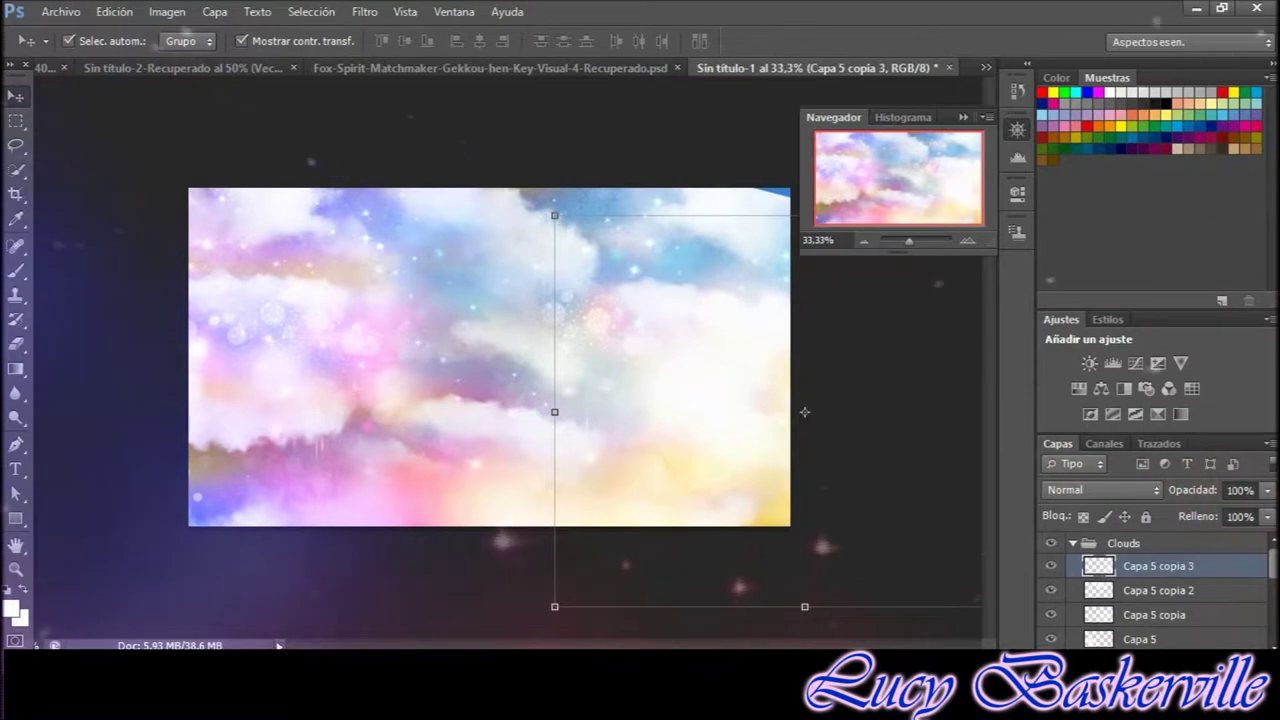
key(ctrl+t)
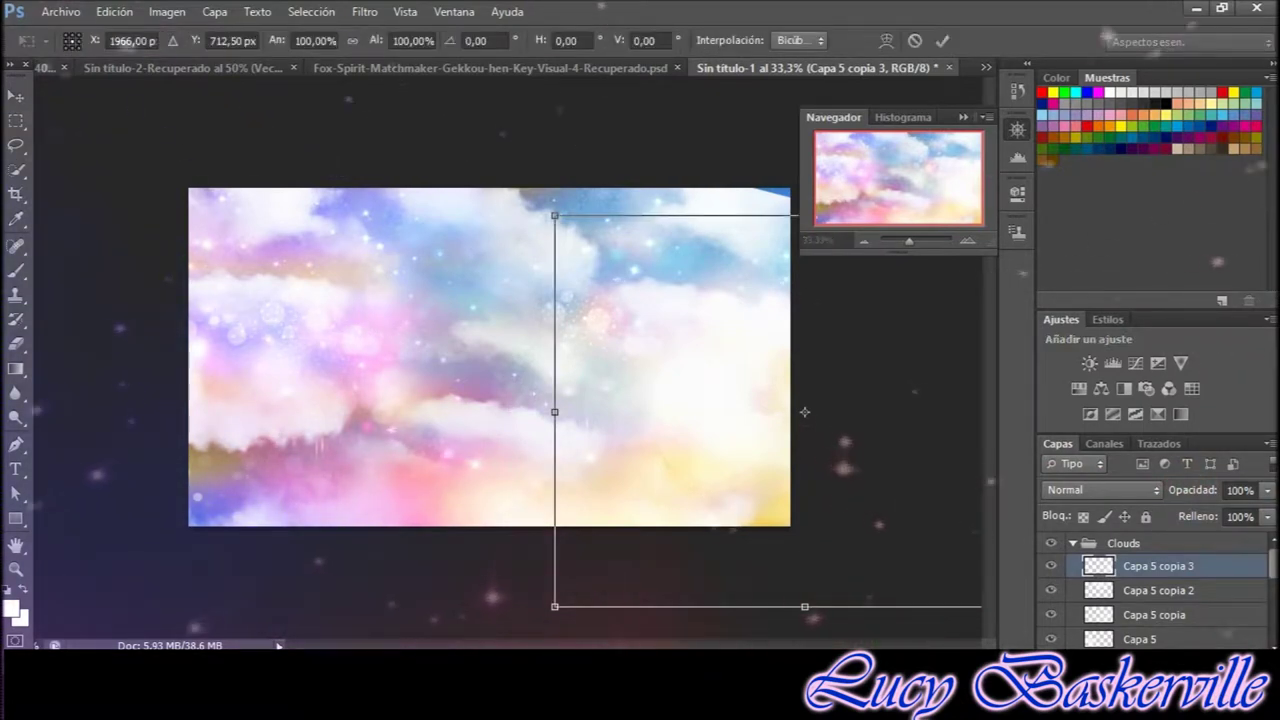
drag(805, 411, 686, 323)
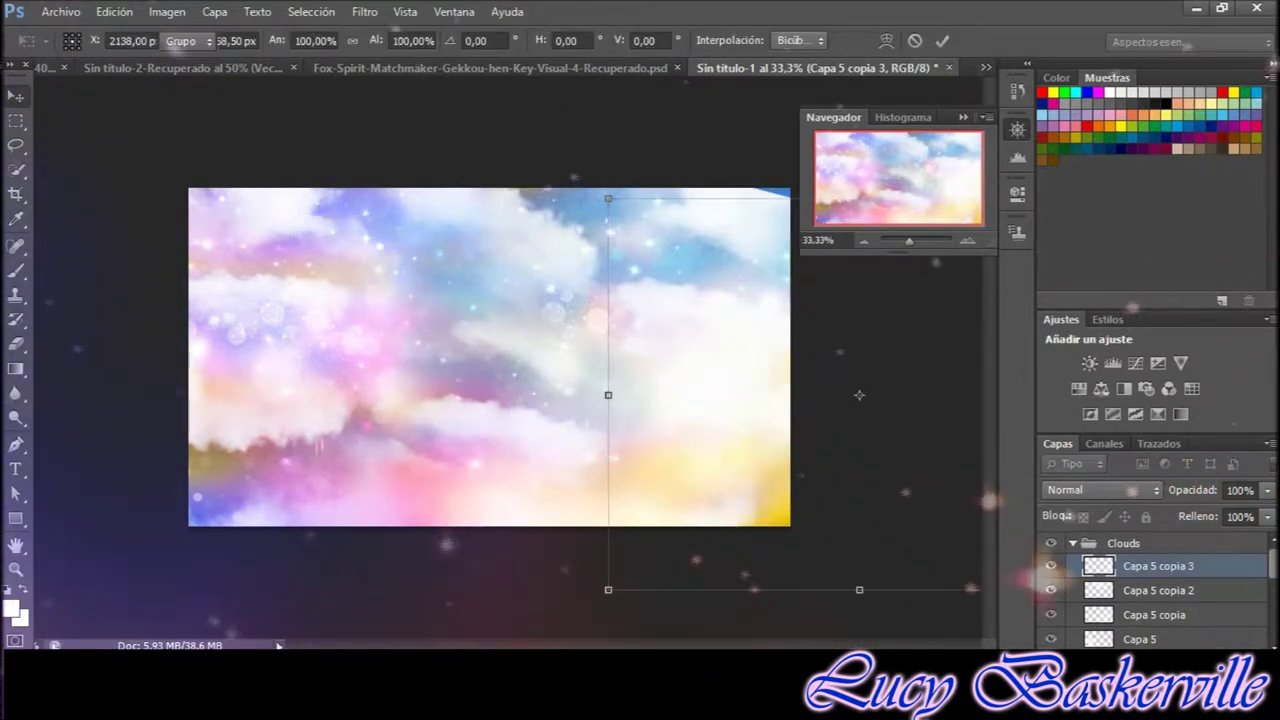
key(Return)
click(368, 348)
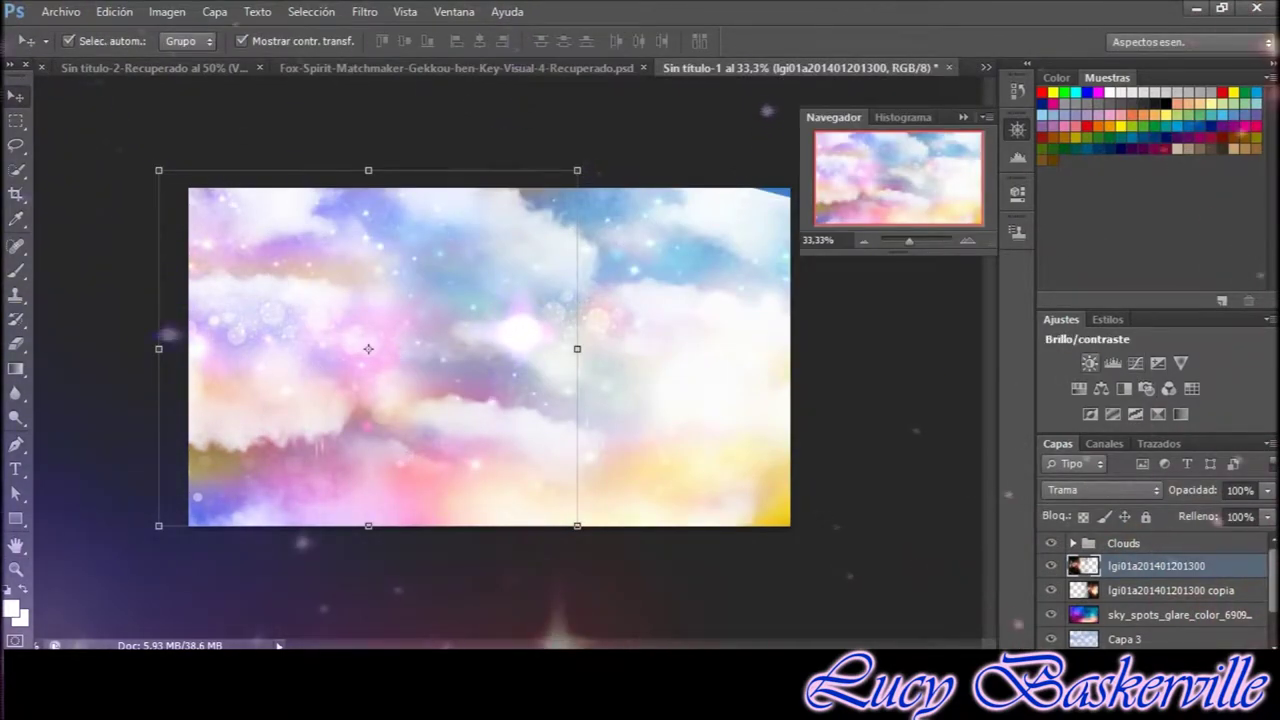
Add Brillo/contraste (brightness 5) and Niveles adjustments, then select the light-leak copy layer
click(1089, 362)
mouse_move(849, 288)
mouse_down()
mouse_move(833, 288)
mouse_move(831, 328)
mouse_up()
click(1113, 362)
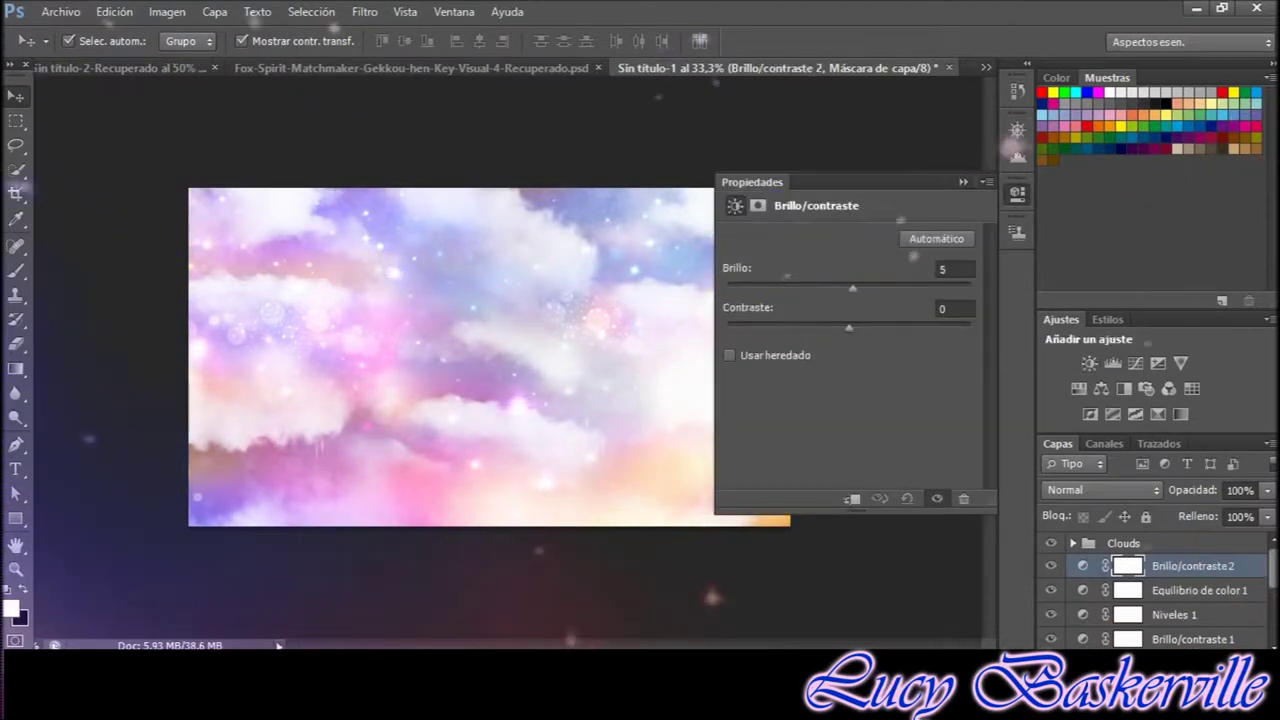
click(1190, 566)
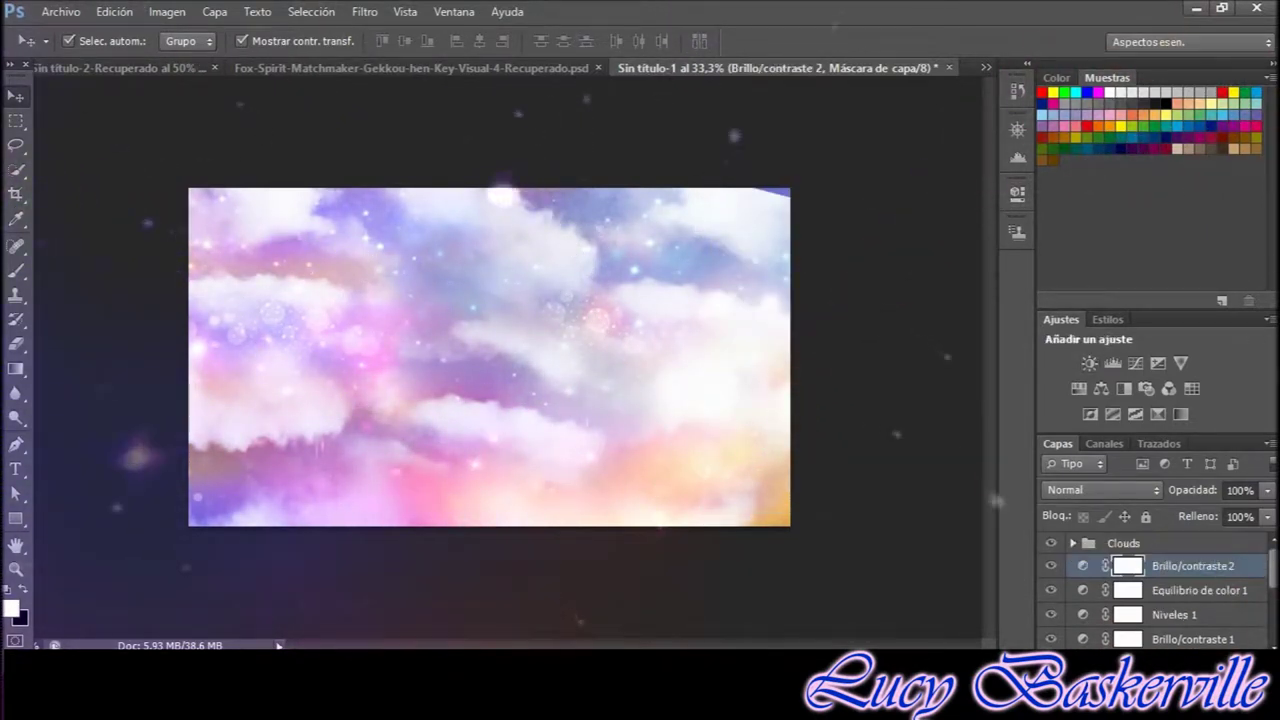
click(649, 349)
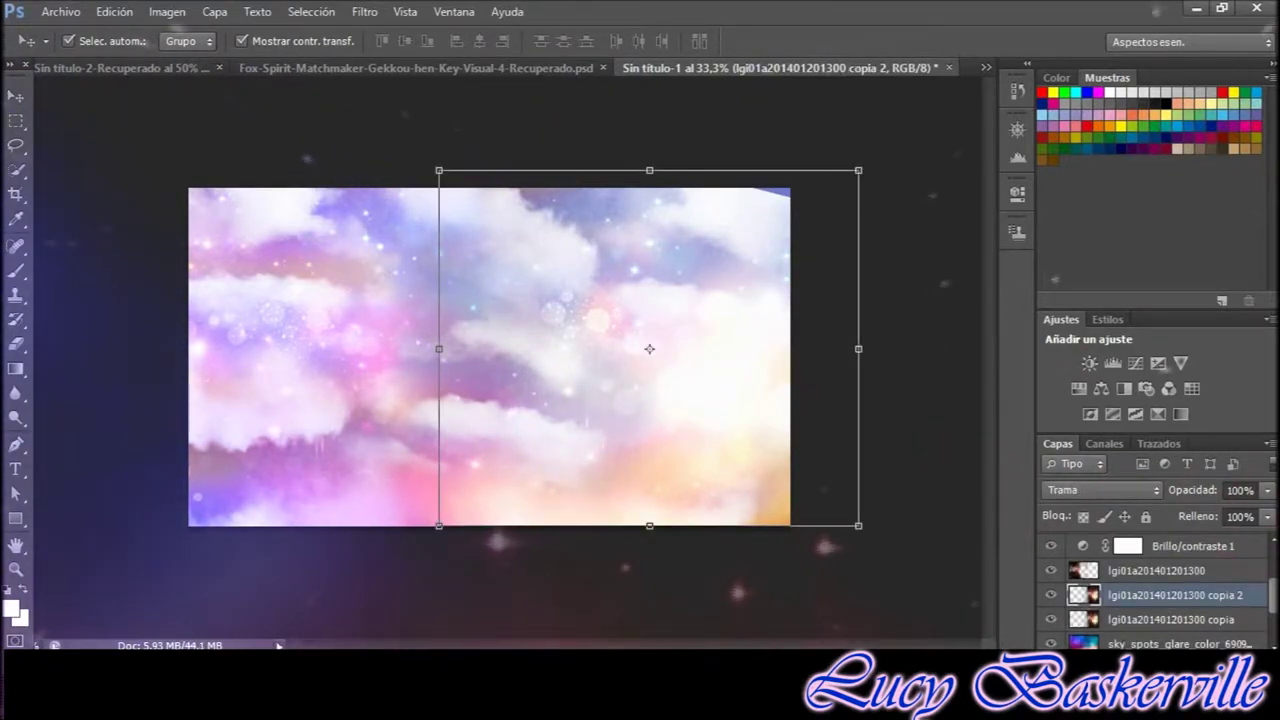
key(ctrl+t)
drag(880, 160, 932, 255)
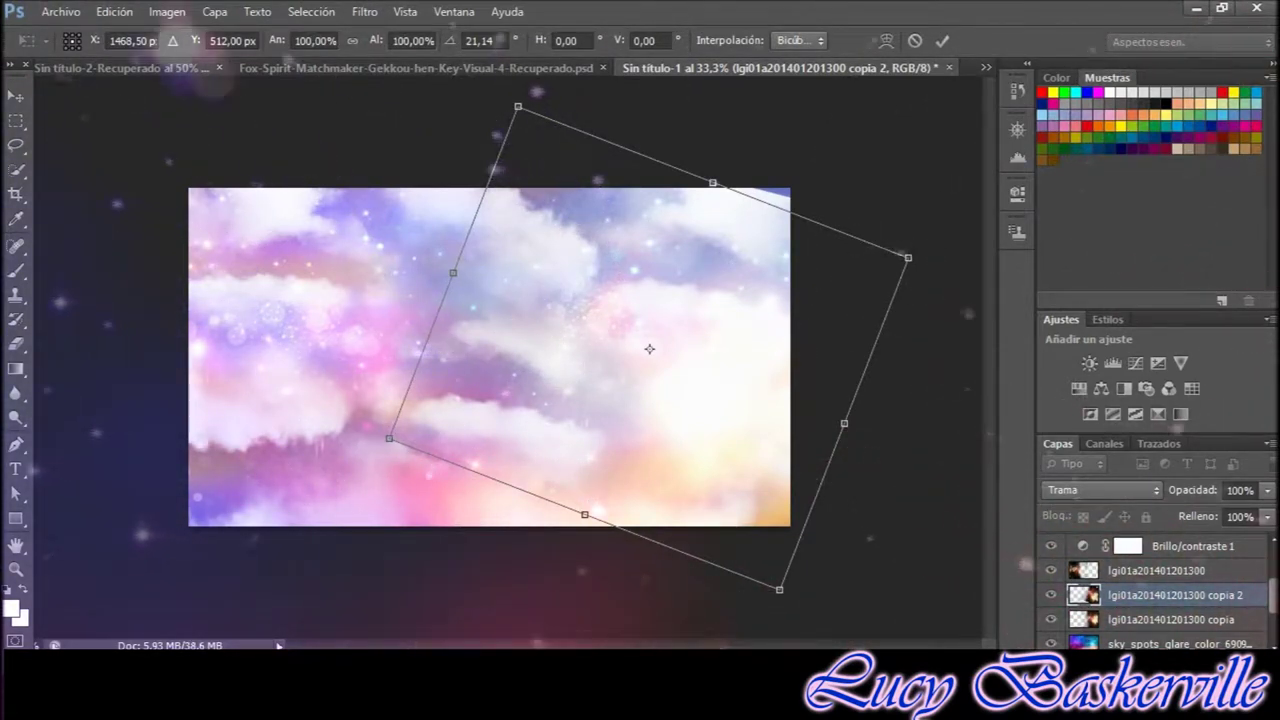
drag(649, 349, 739, 290)
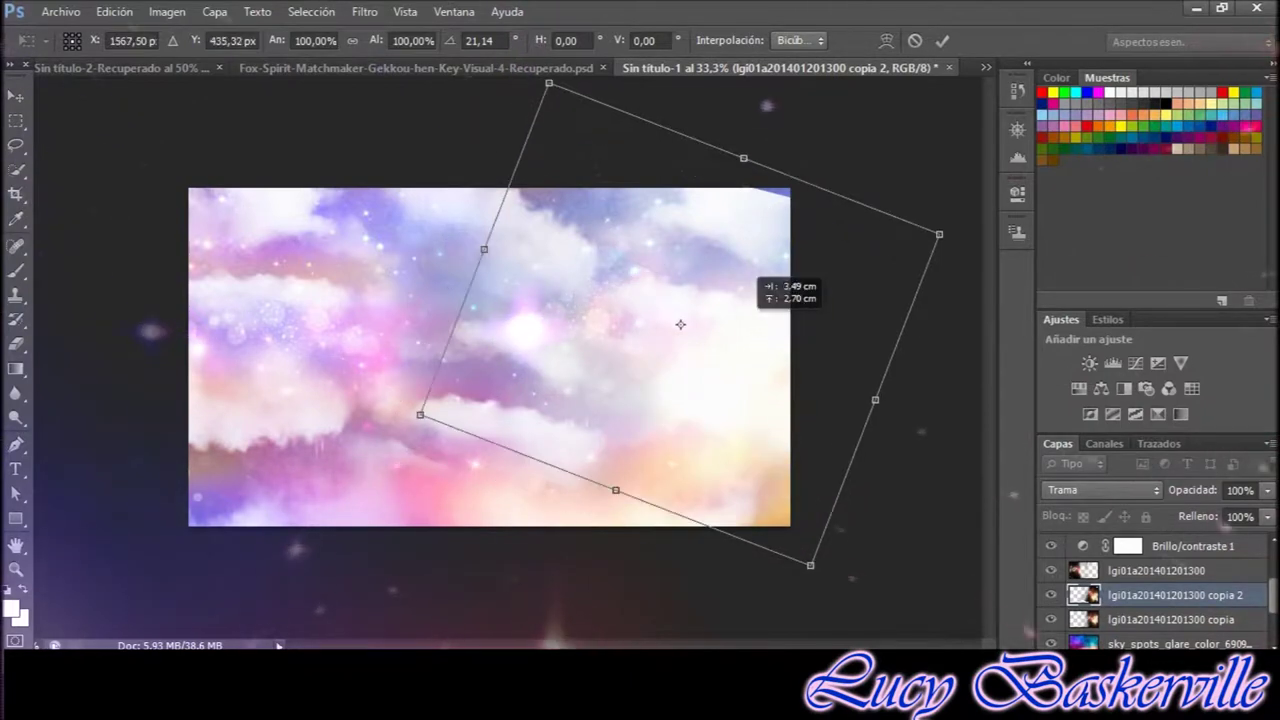
key(Return)
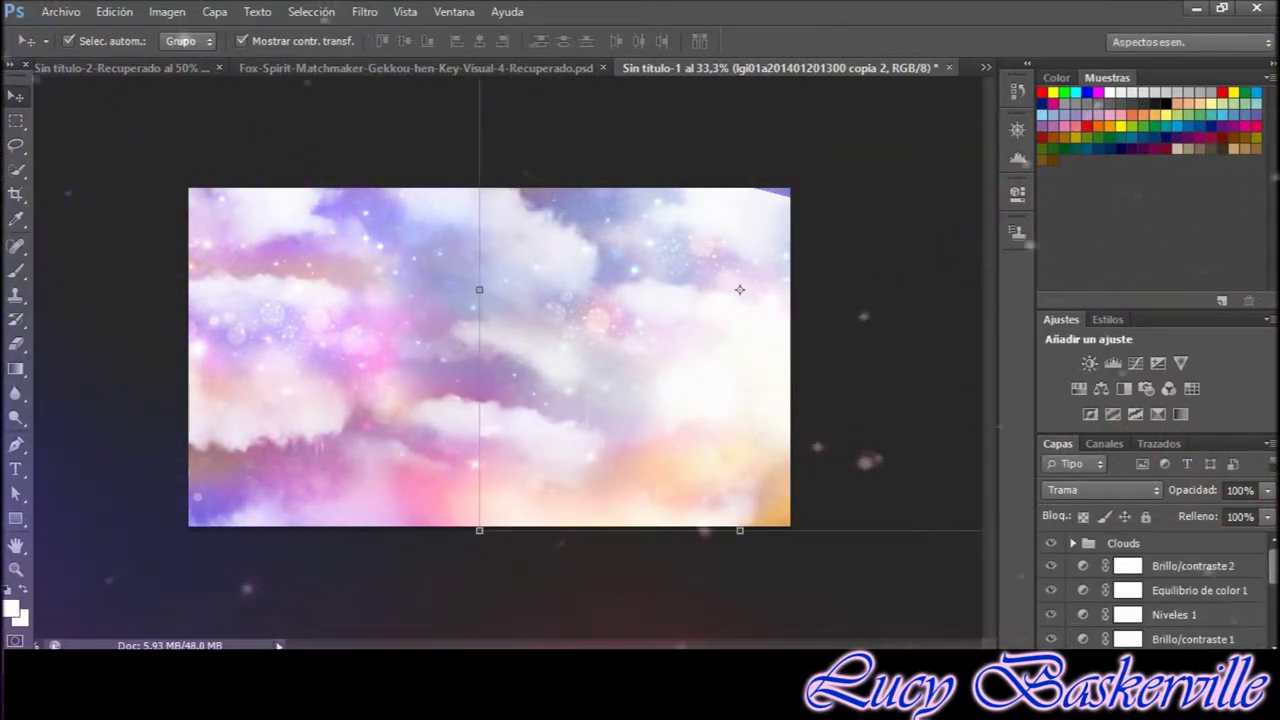
click(1158, 566)
key(ctrl+t)
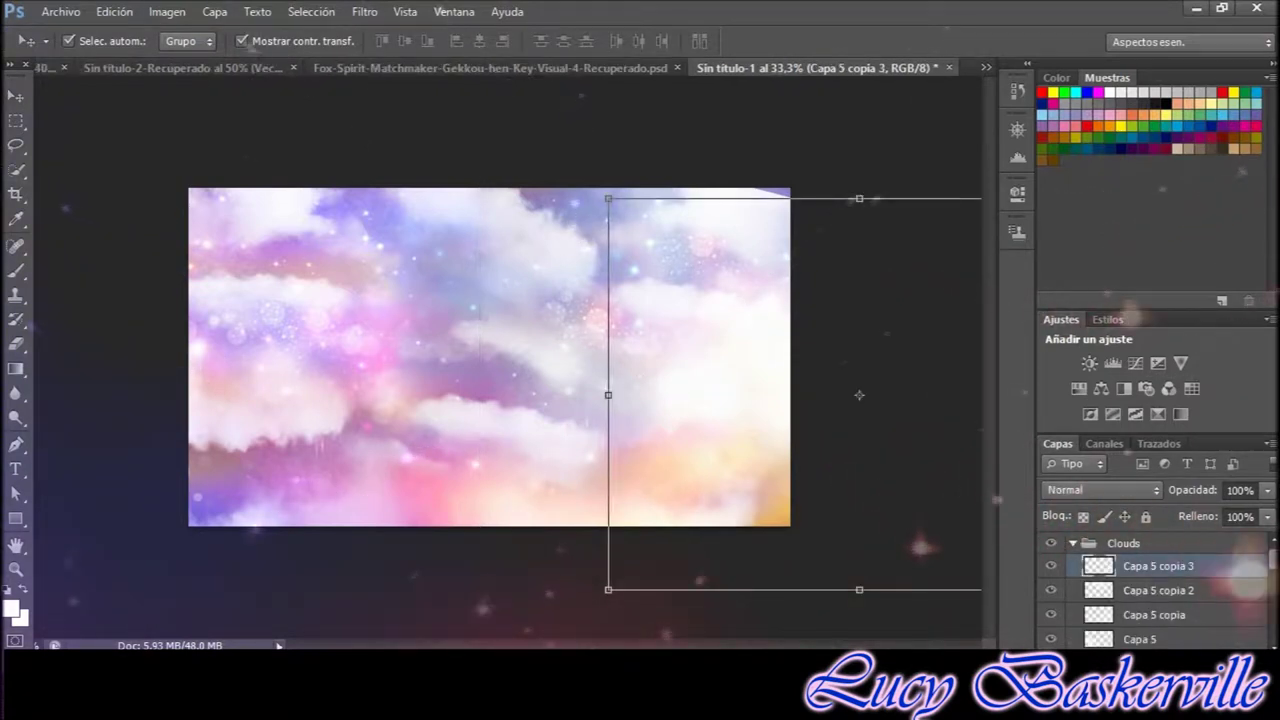
Step down through the cloud layers to Capa 4 copia
key(Return)
key(alt+bracketleft)
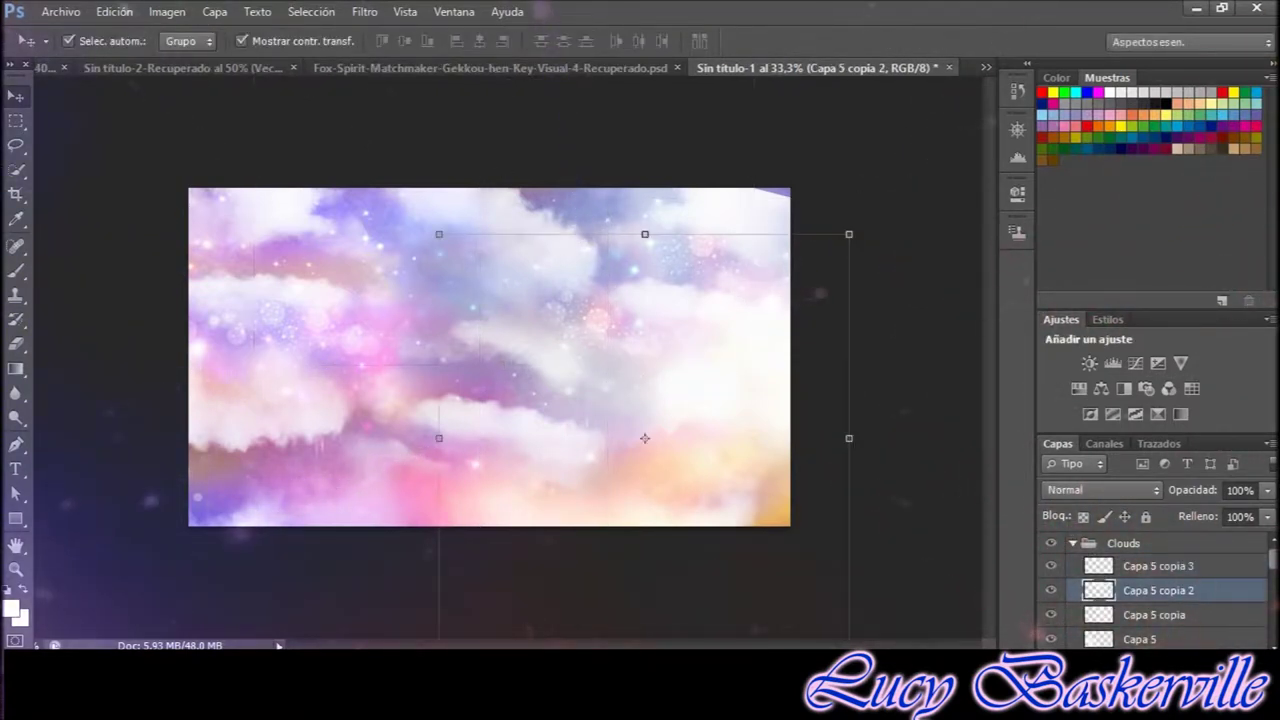
key(alt+bracketleft)
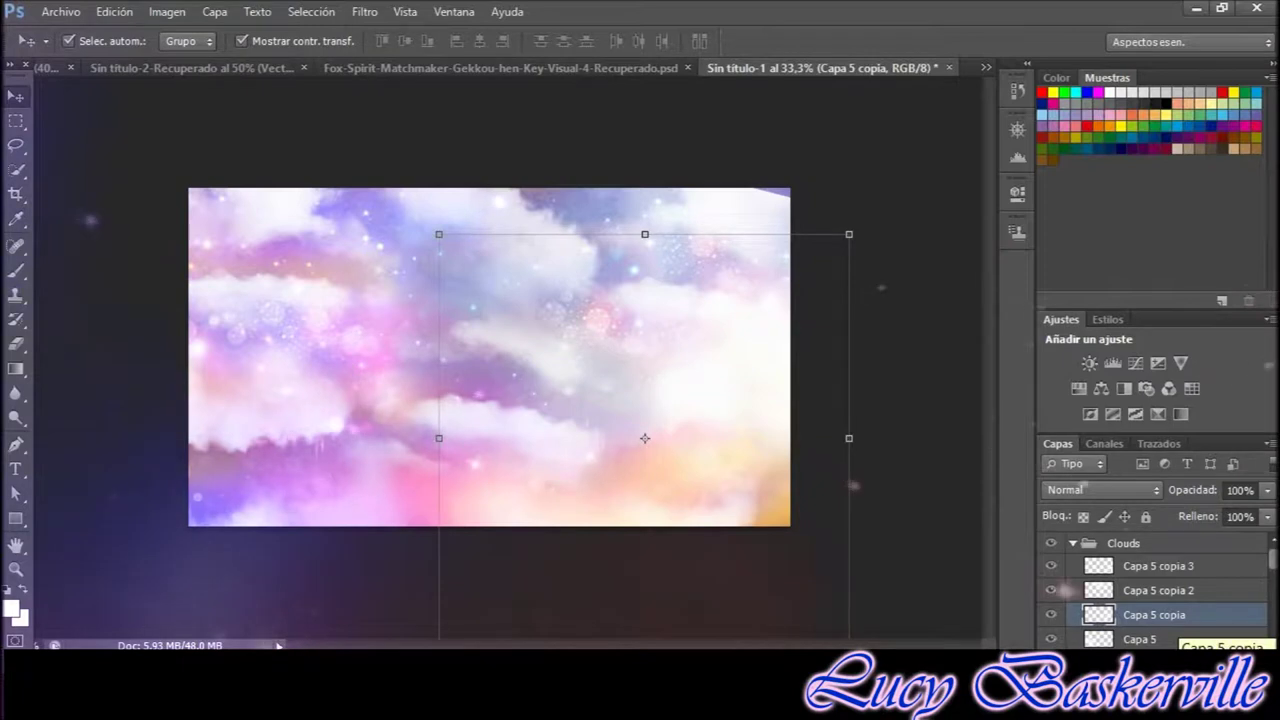
key(alt+bracketleft)
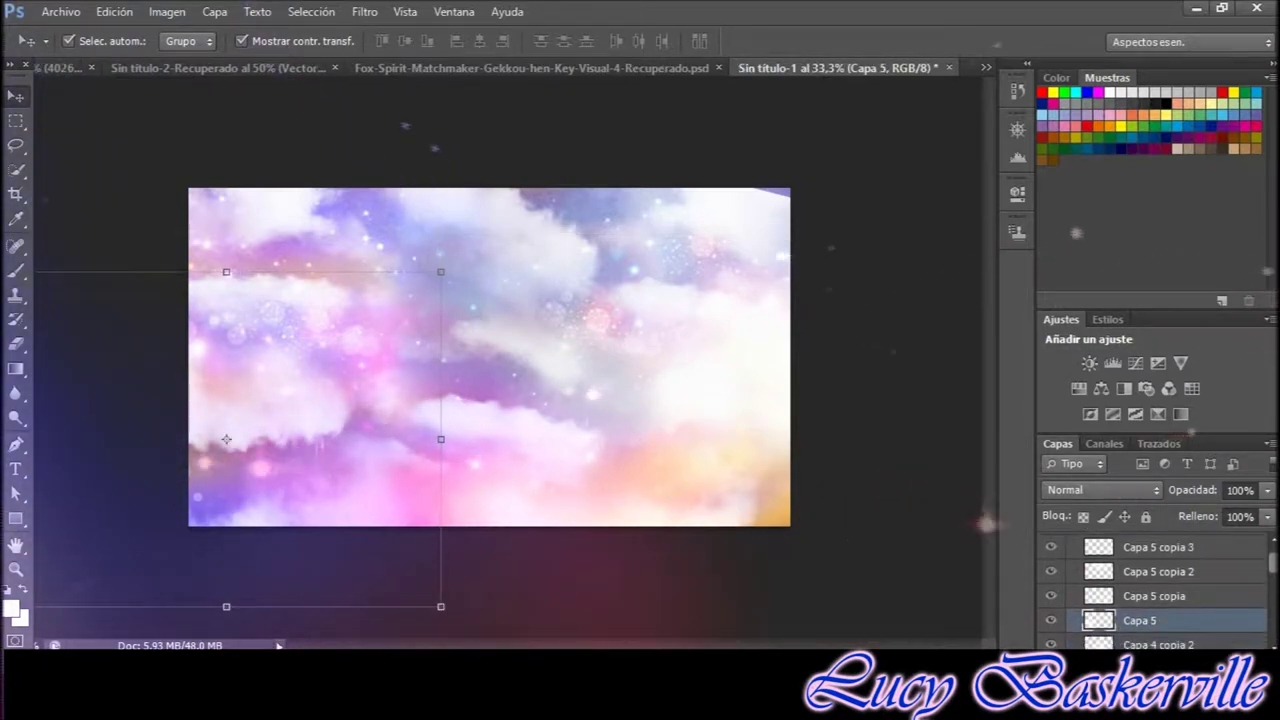
key(alt+bracketleft)
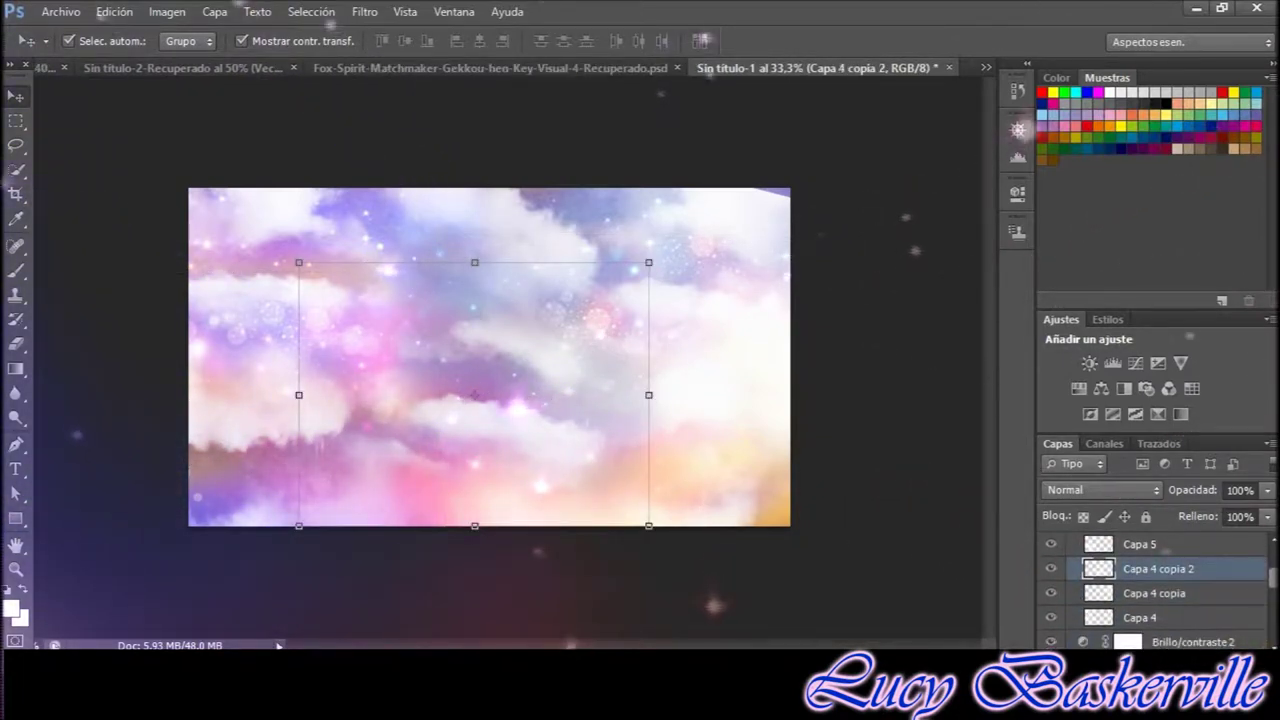
key(alt+bracketleft)
Nudge Capa 4 copia slightly up and right, then duplicate it
key(ctrl+t)
drag(733, 228, 745, 213)
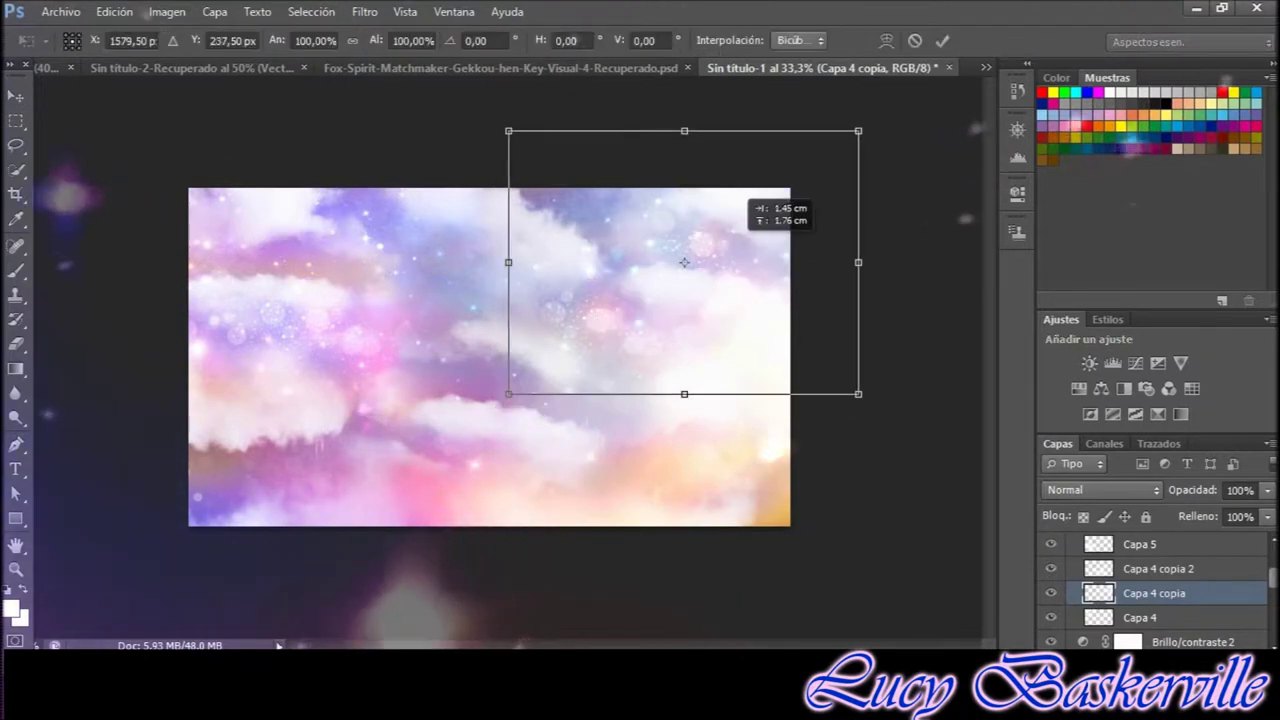
key(Return)
right_click(1154, 593)
click(1000, 77)
key(Return)
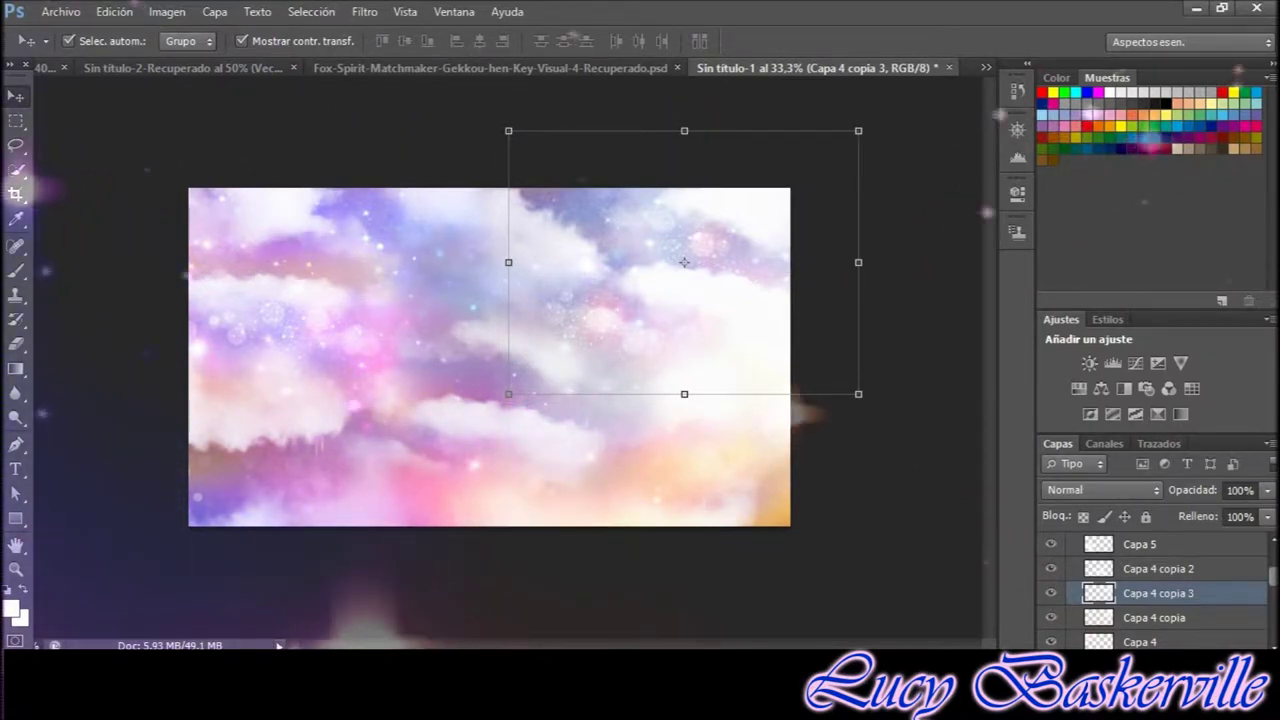
Duplicate the light-leak overlay as copia 3 and move it left and down
click(739, 289)
key(ctrl+j)
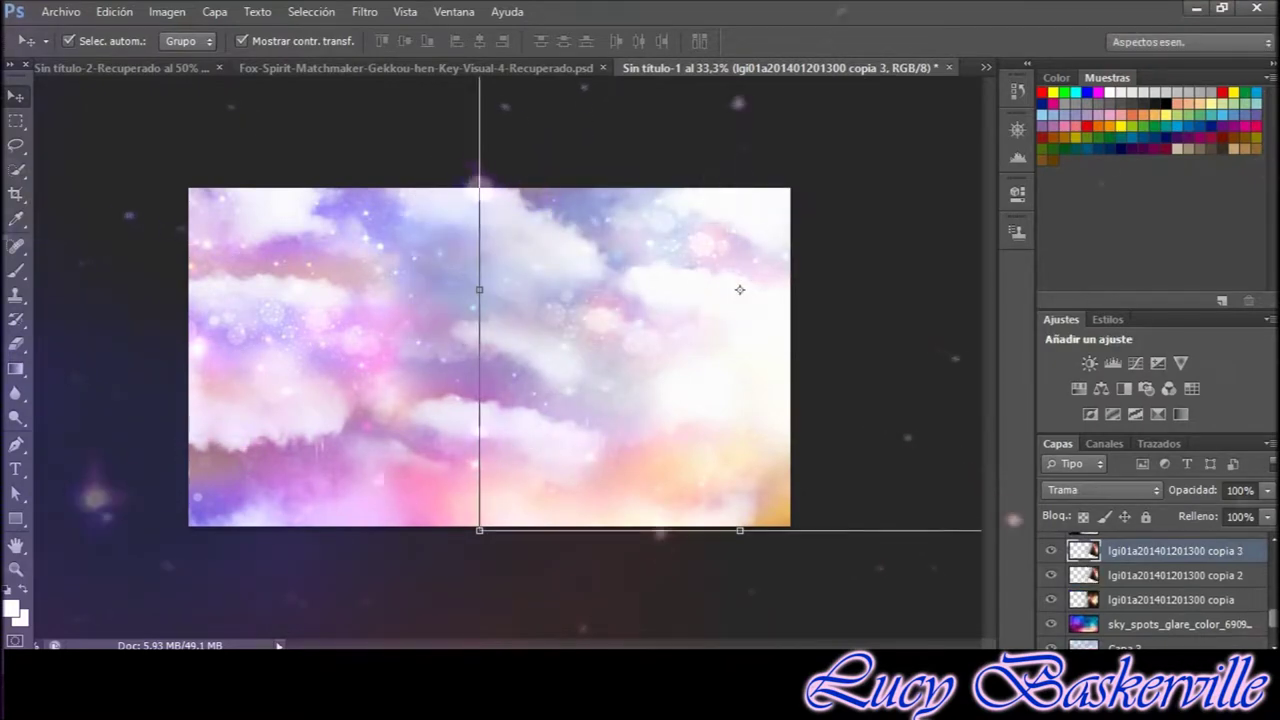
key(ctrl+t)
drag(739, 289, 346, 407)
key(Return)
key(e)
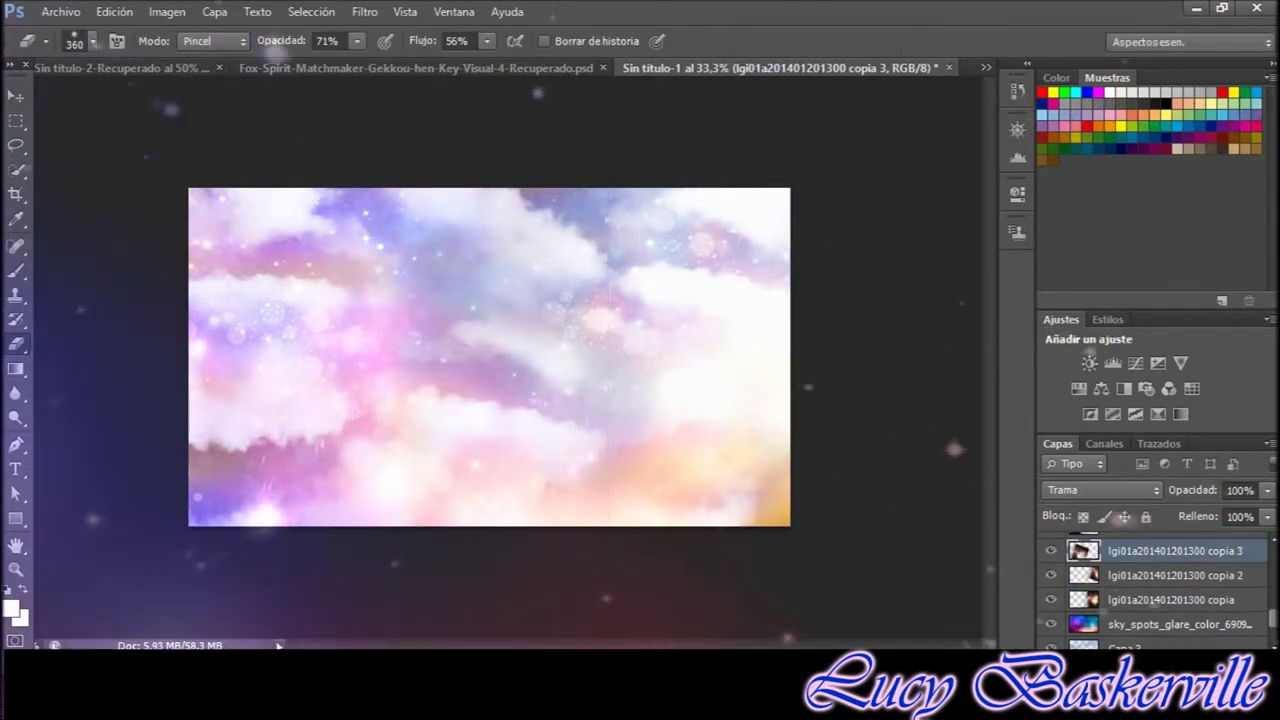
click(60, 11)
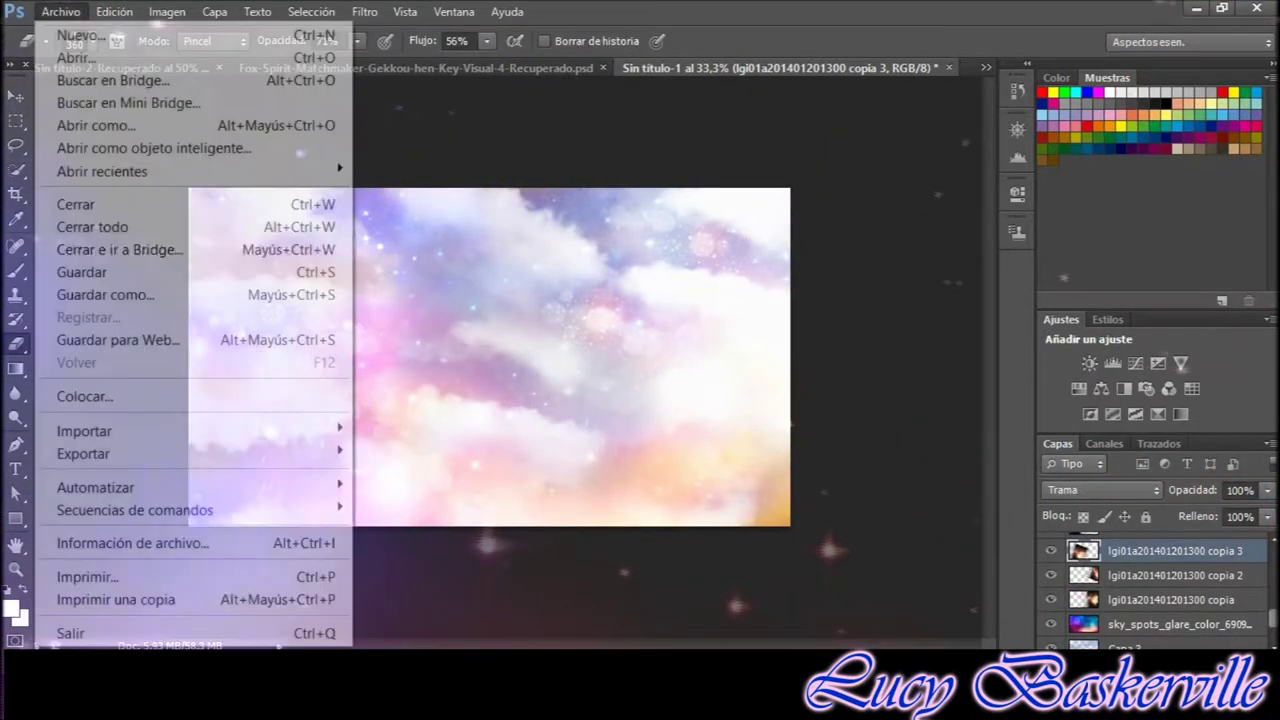
Add a pink Mapa de degradado with Tramado on, Invertir off, blended in Superponer
click(1158, 414)
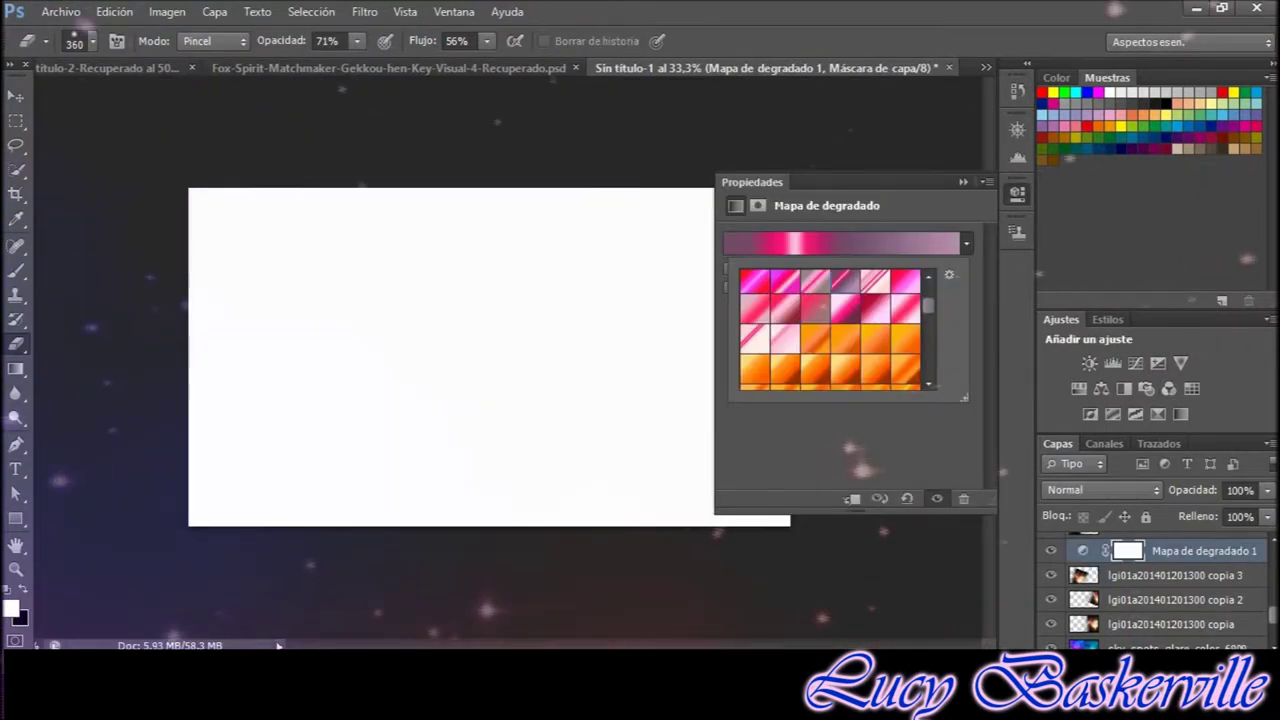
key(Escape)
key(Return)
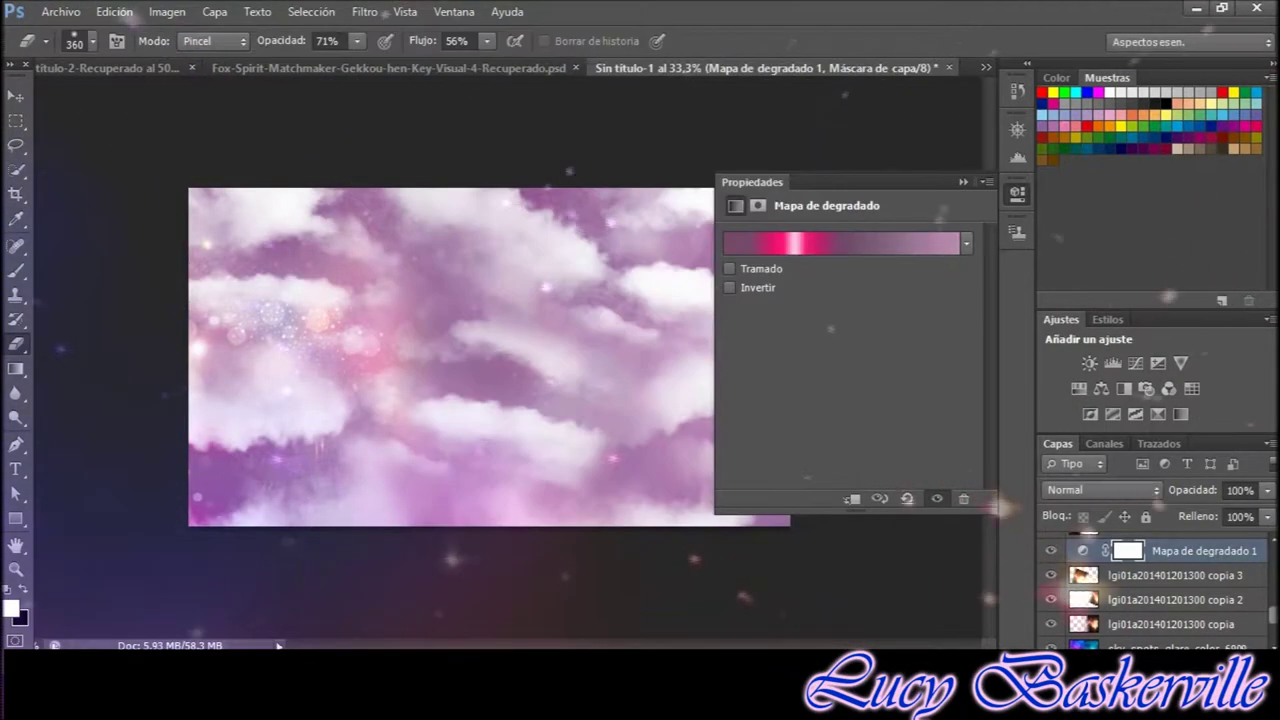
click(729, 268)
click(729, 287)
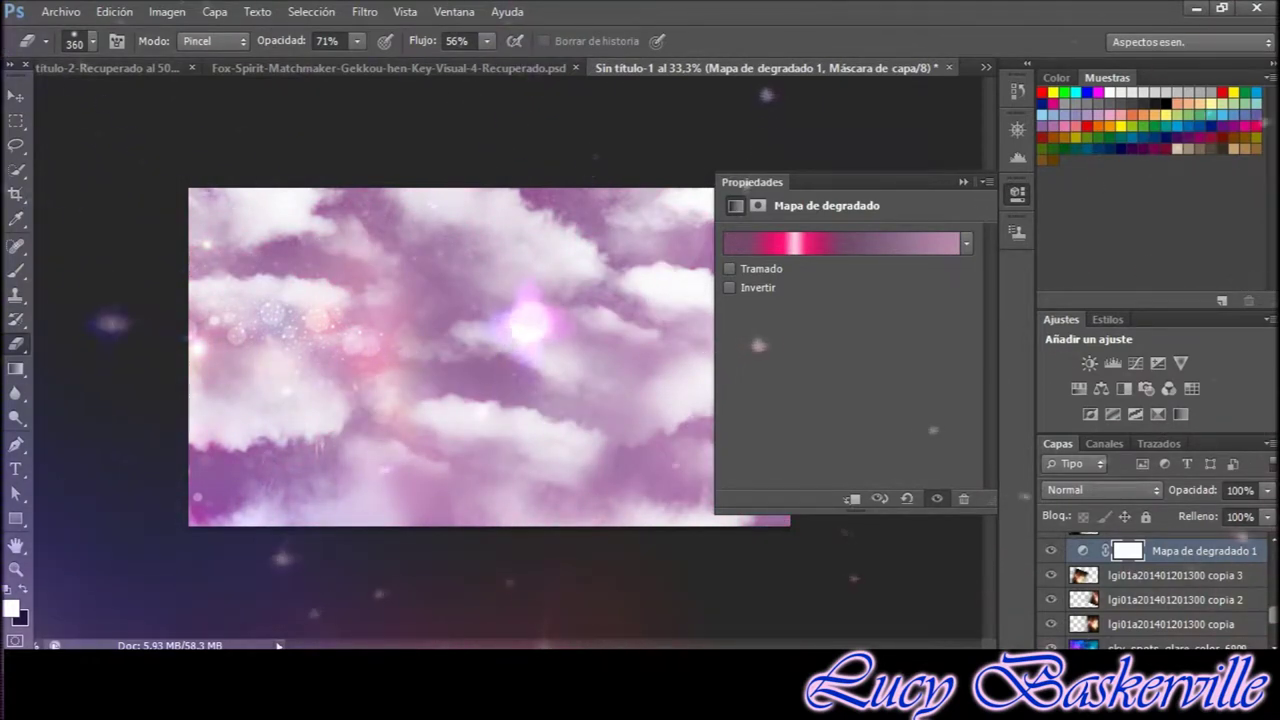
key(shift+alt+g)
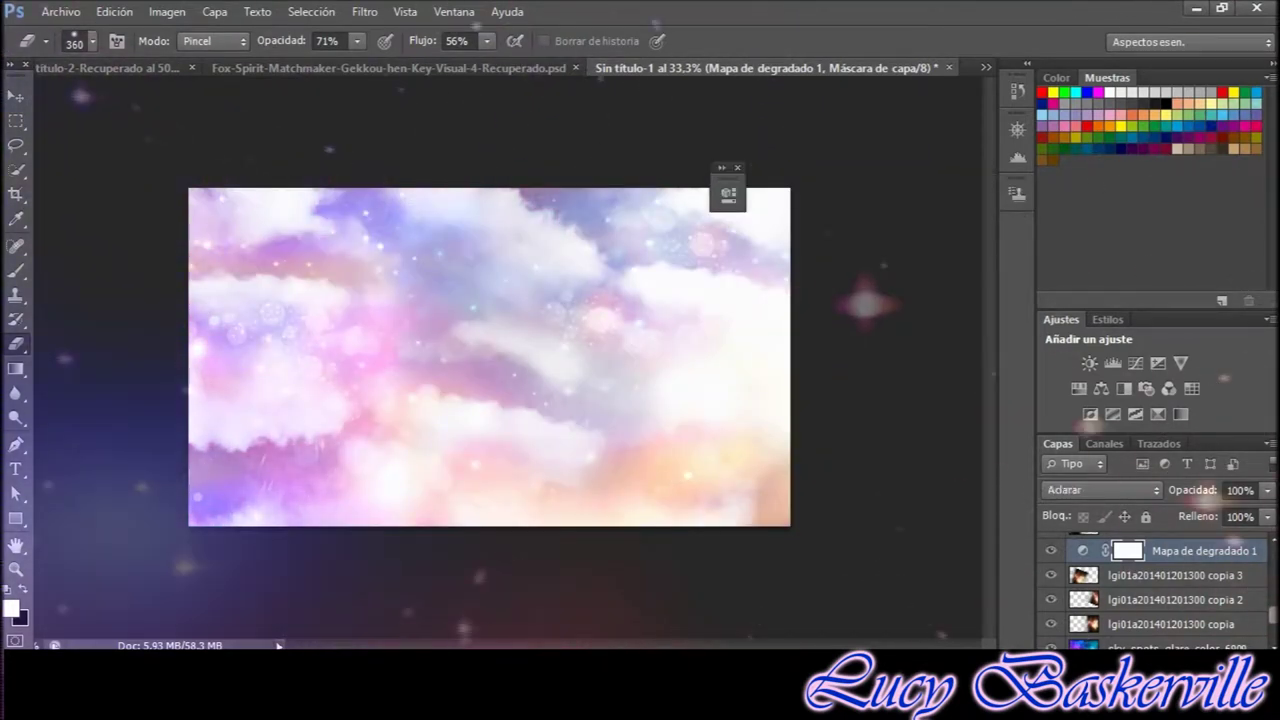
drag(728, 193, 1017, 130)
key(shift+alt+o)
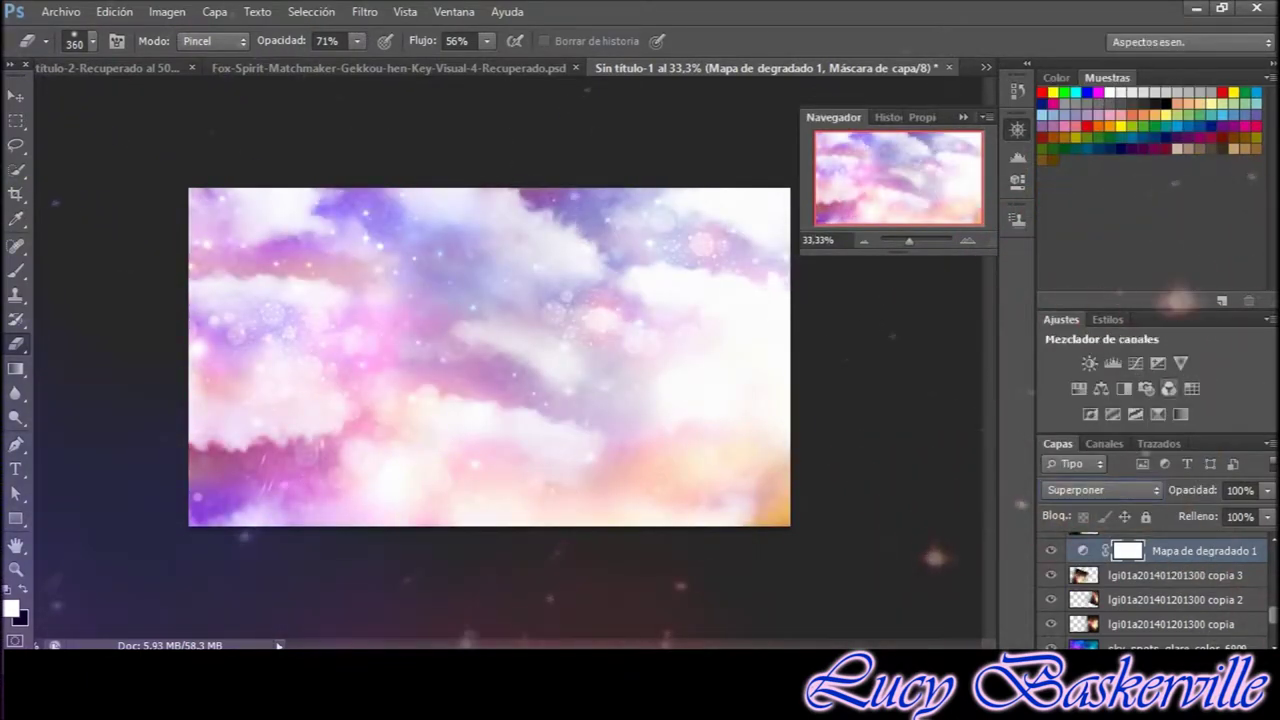
click(1158, 414)
Apply a cyan gradient preset to the second Mapa de degradado
click(966, 178)
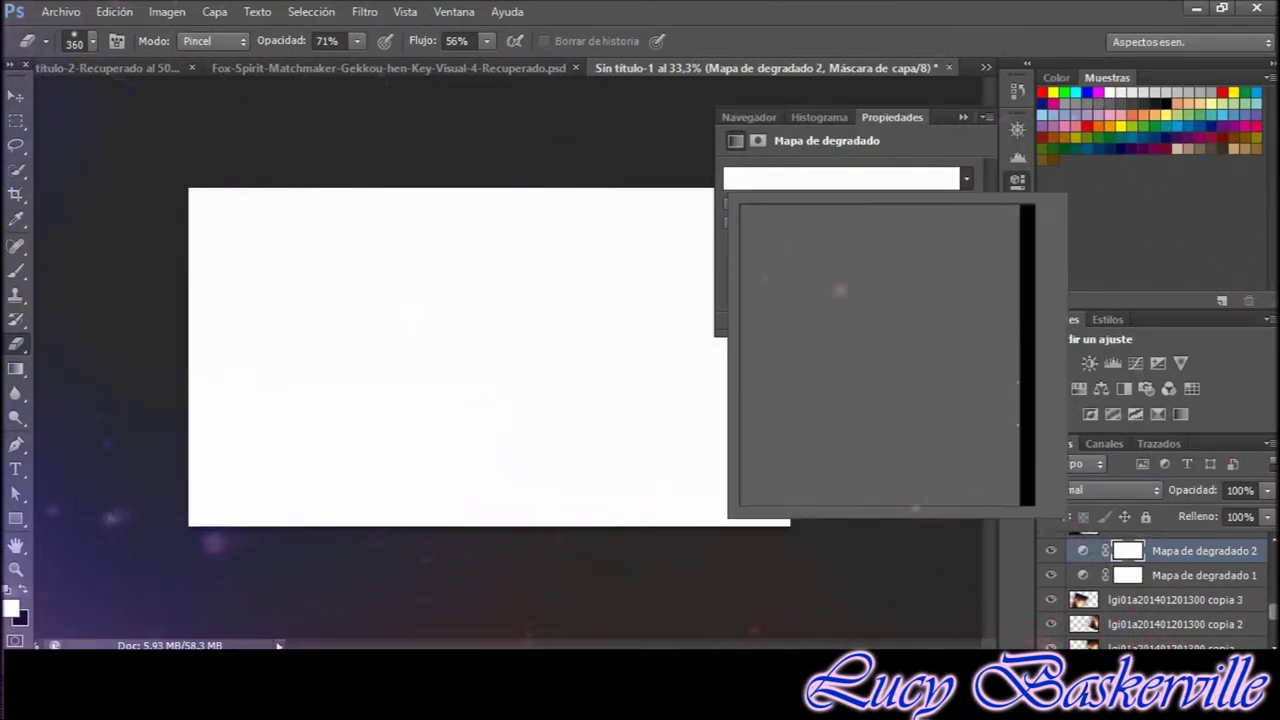
scroll(890, 390, up, 3)
scroll(890, 390, up, 3)
scroll(890, 390, up, 3)
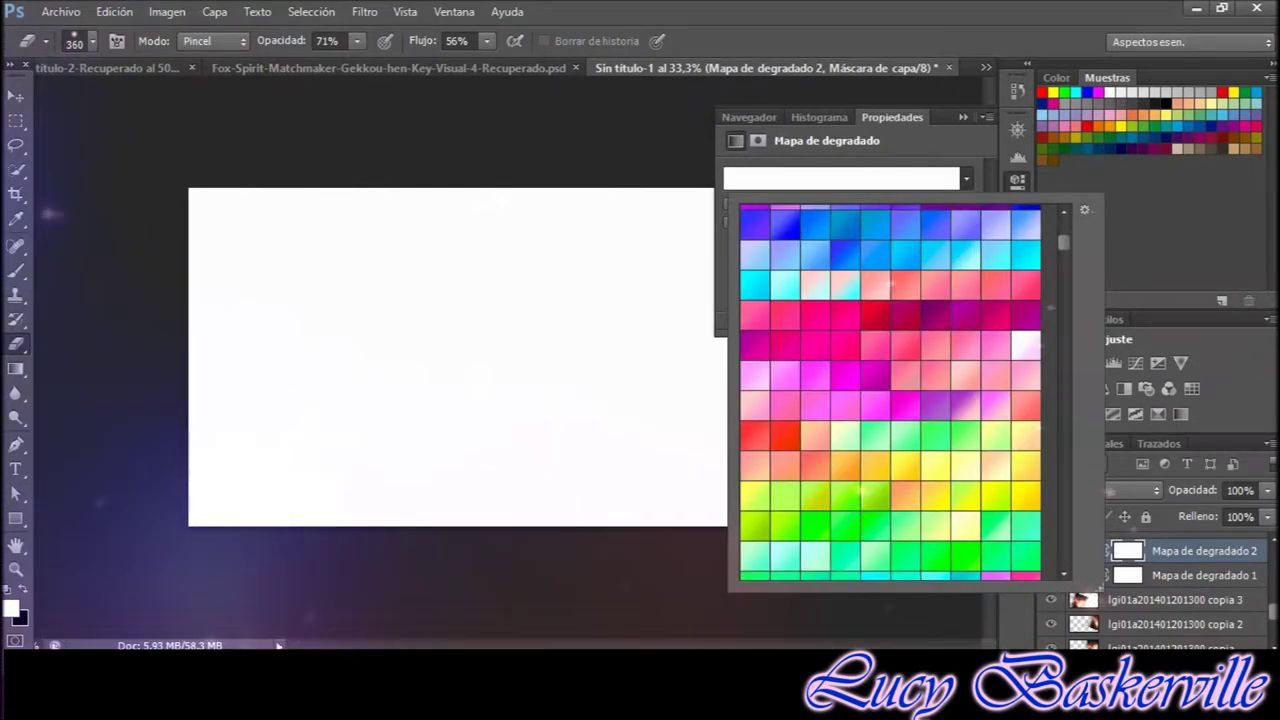
scroll(890, 390, up, 3)
scroll(890, 390, up, 3)
scroll(890, 390, up, 3)
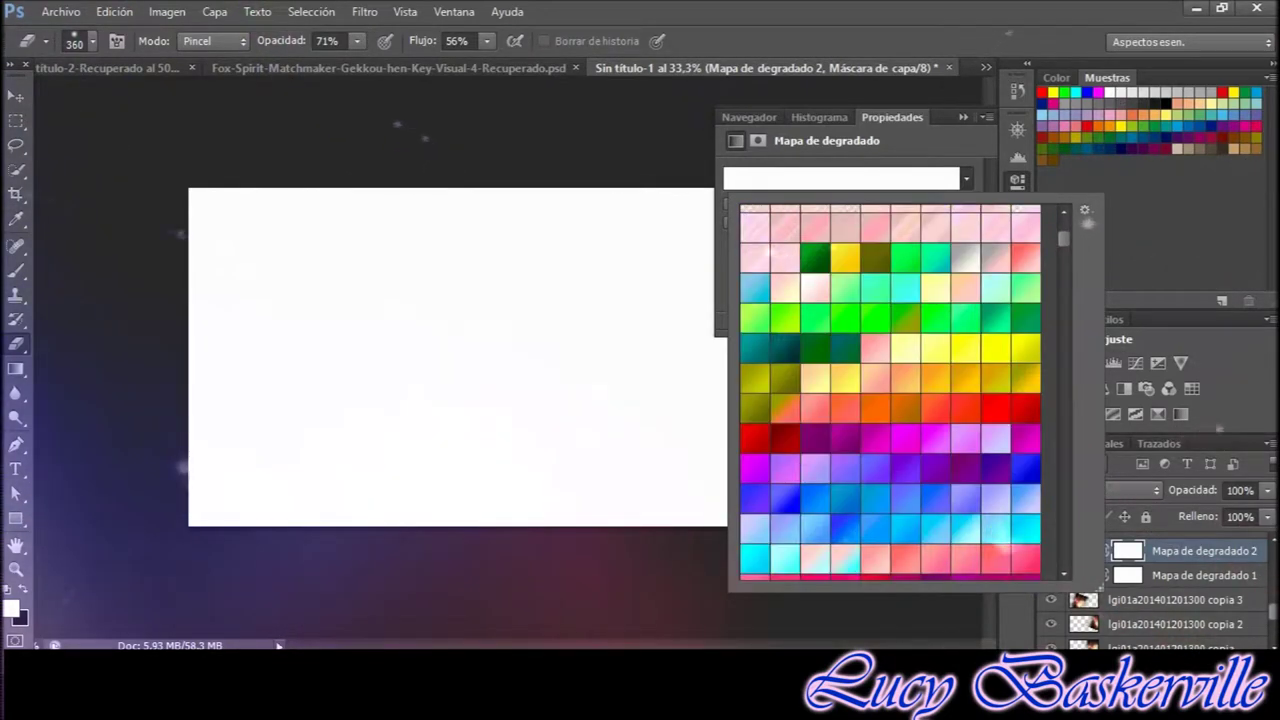
double_click(755, 557)
Try blend modes and set the cyan map to 42% opacity, then add Tono/saturación at hue -25, saturation -28
click(1100, 490)
click(1100, 214)
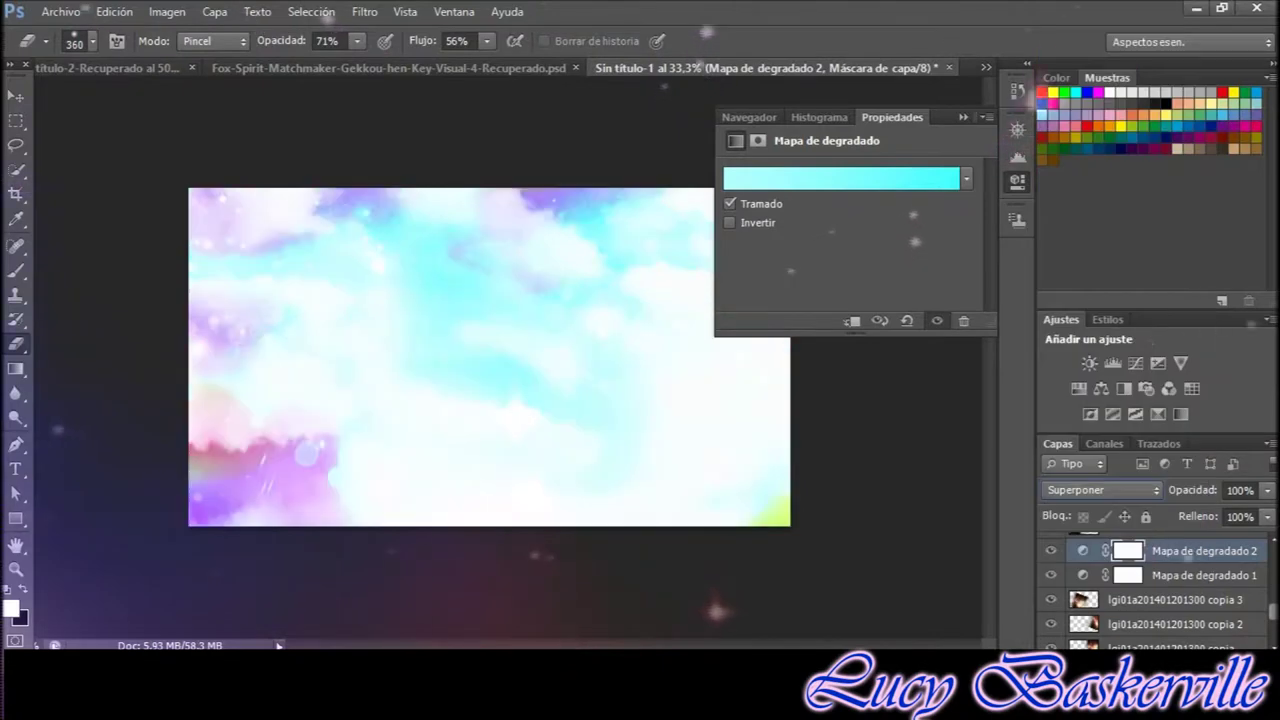
scroll(1100, 490, up, 2)
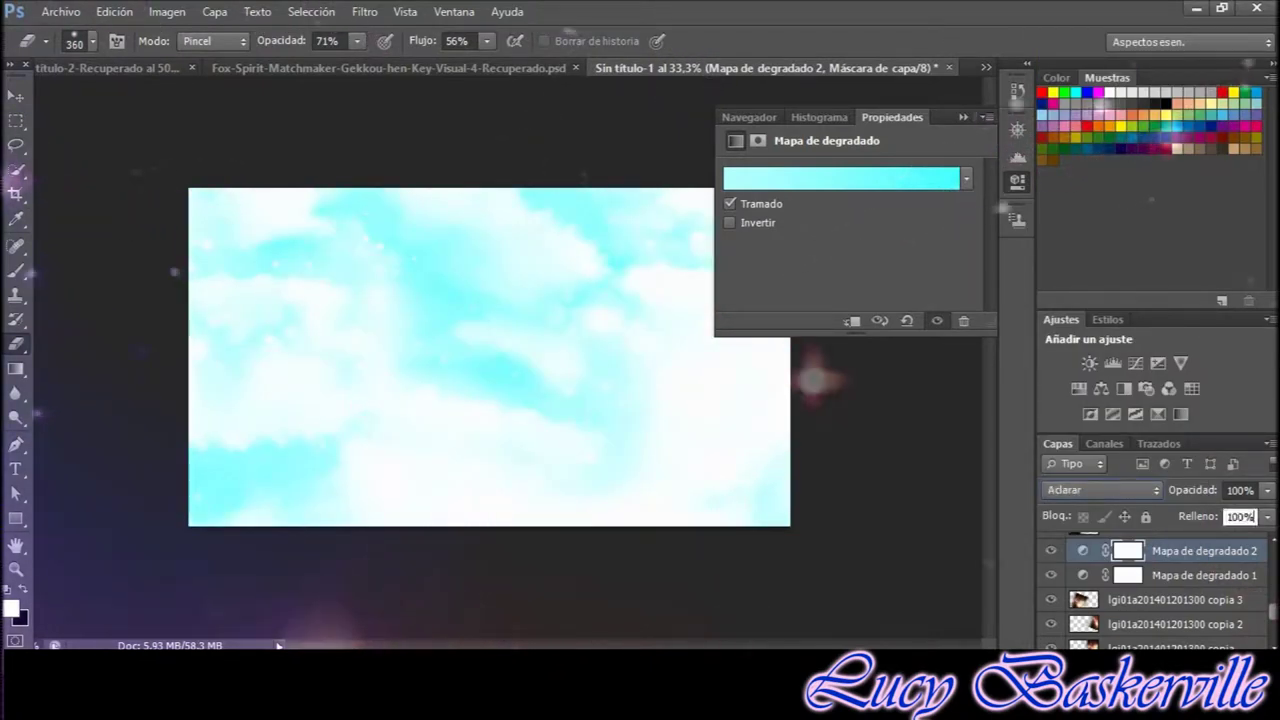
drag(1267, 490, 1212, 512)
scroll(1100, 490, down, 5)
click(1017, 181)
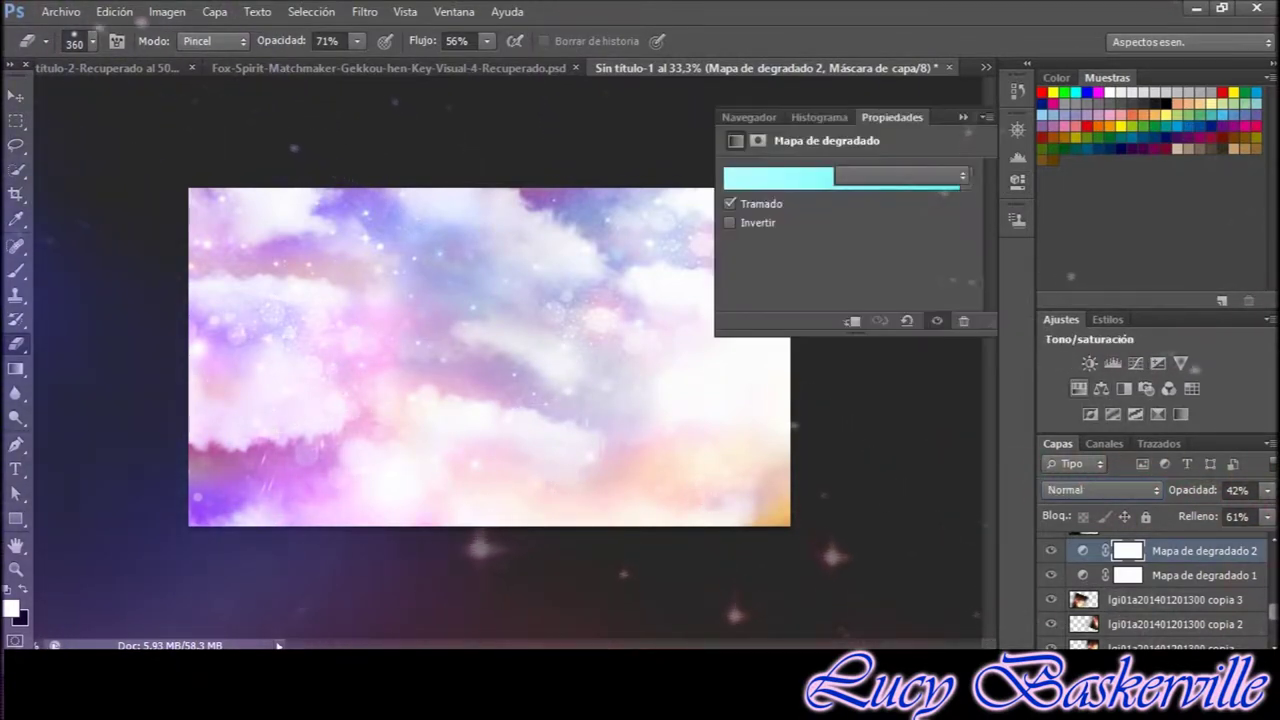
click(1101, 388)
drag(833, 246, 870, 246)
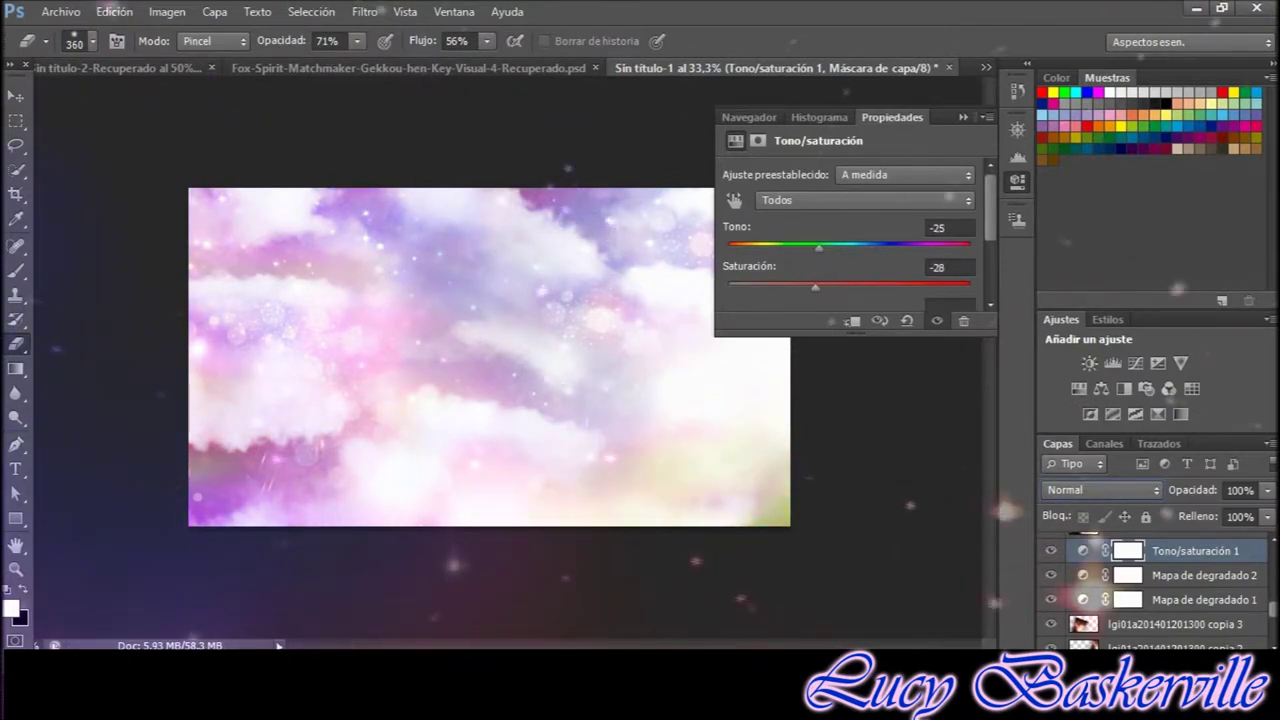
Scale the Purple Heart render to about 114%, tilt it -13.21° and position it among the clouds
drag(375, 111, 309, 57)
drag(290, 253, 262, 318)
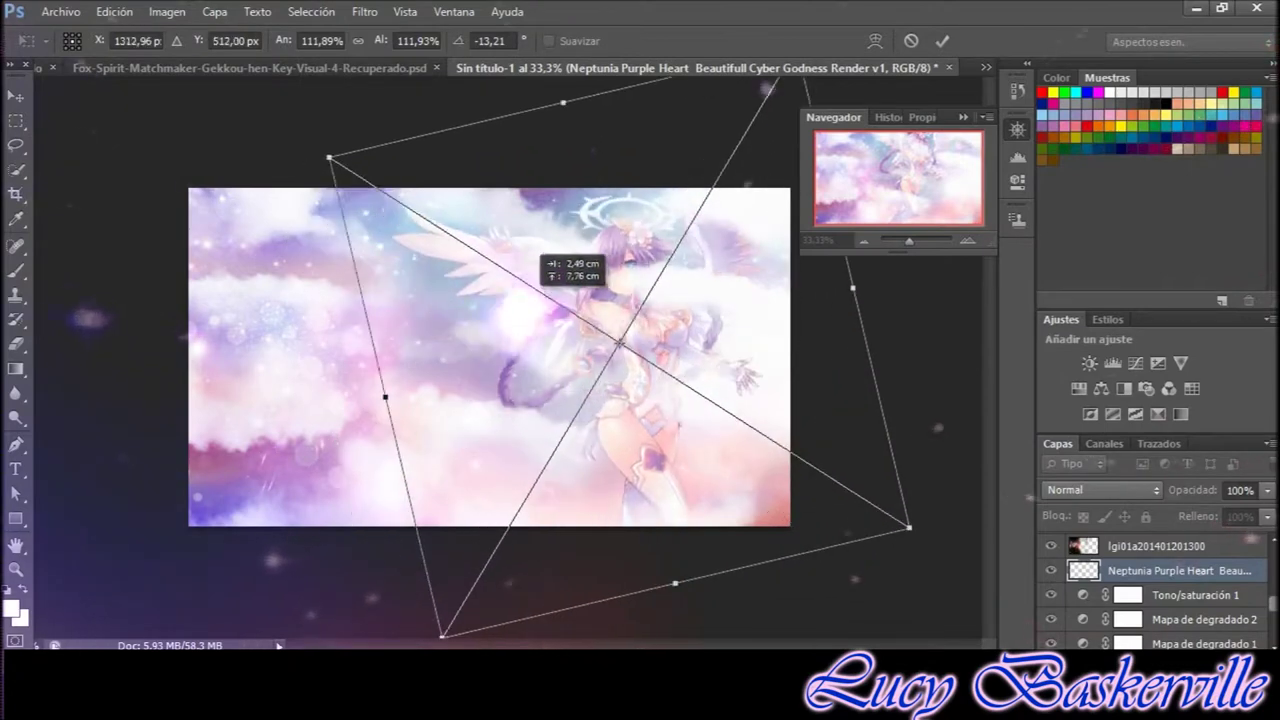
drag(560, 400, 604, 328)
drag(332, 159, 326, 157)
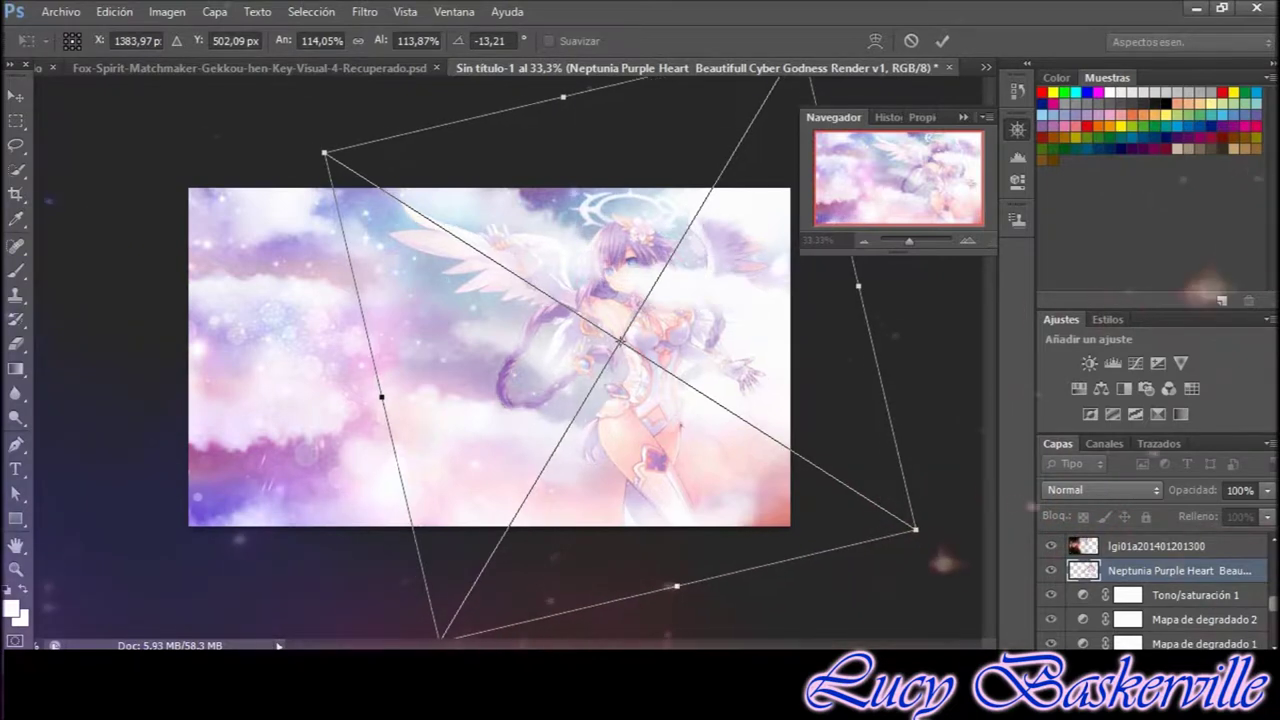
drag(622, 343, 576, 344)
key(Return)
key(ctrl+t)
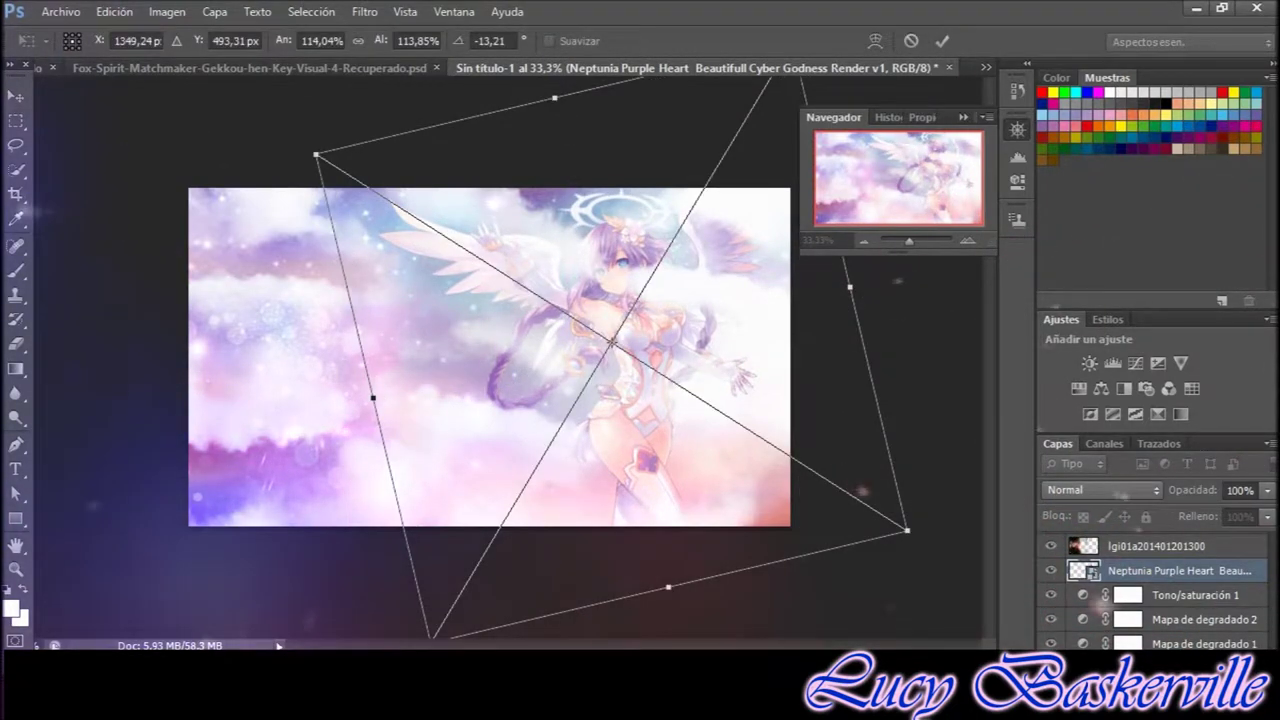
key(Return)
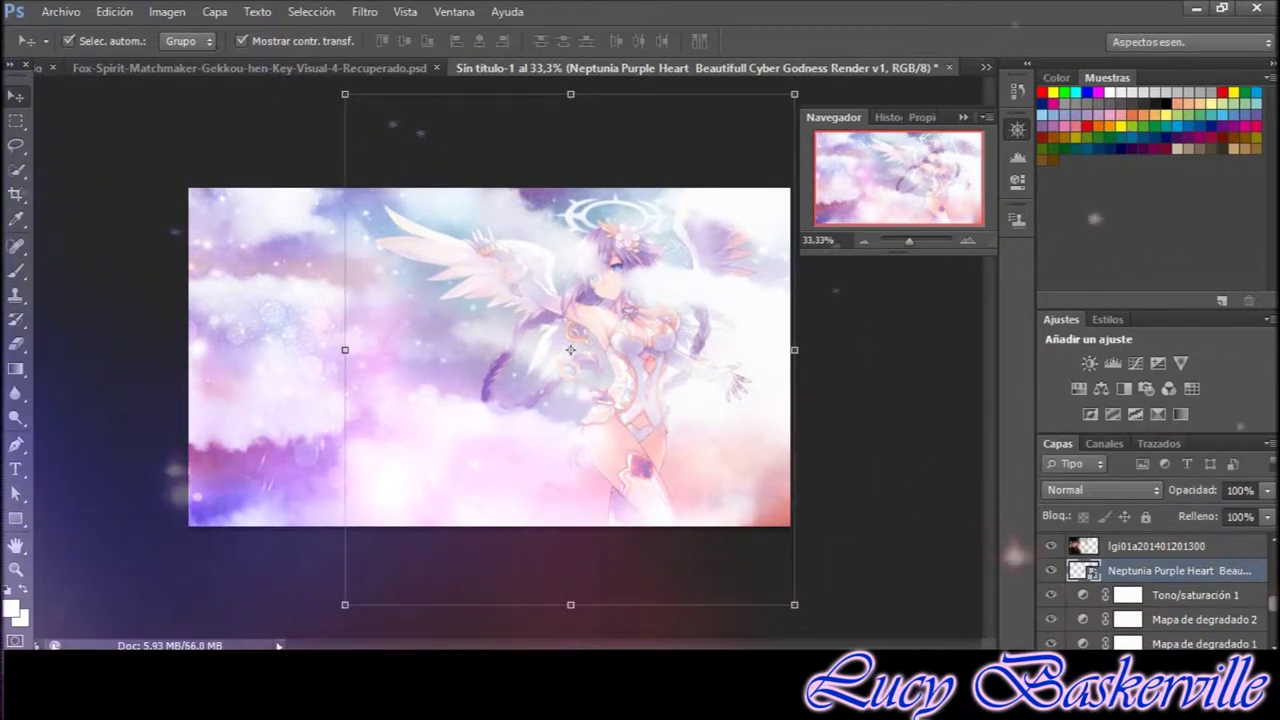
key(ctrl+t)
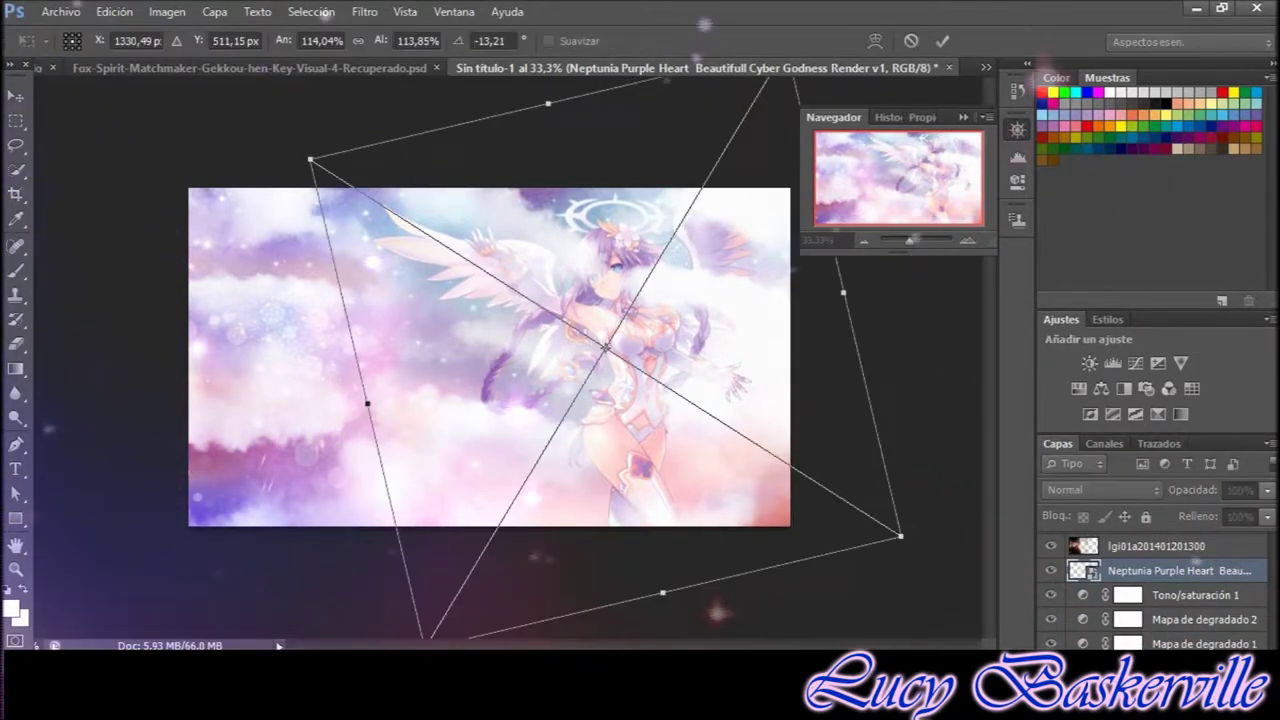
Place the Black Heart render on the left, scaled and rotated -3.57°, and ready the Eraser brush
click(60, 11)
click(57, 394)
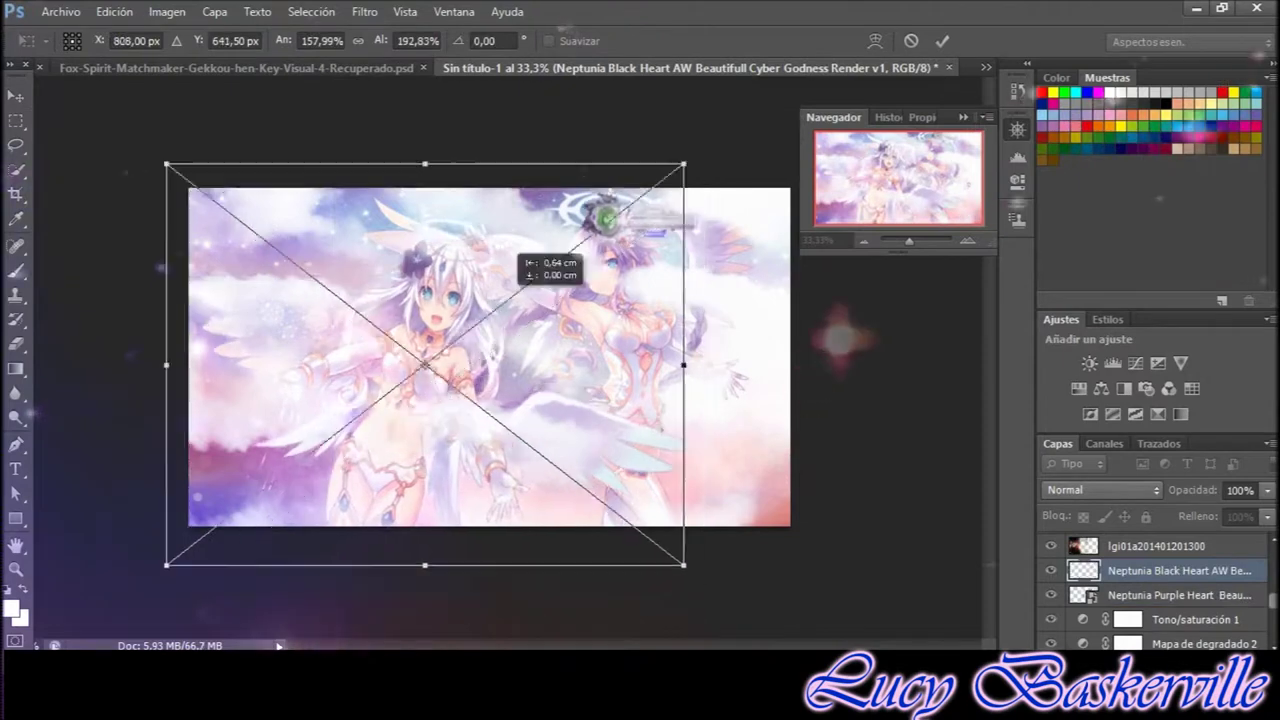
drag(805, 330, 805, 292)
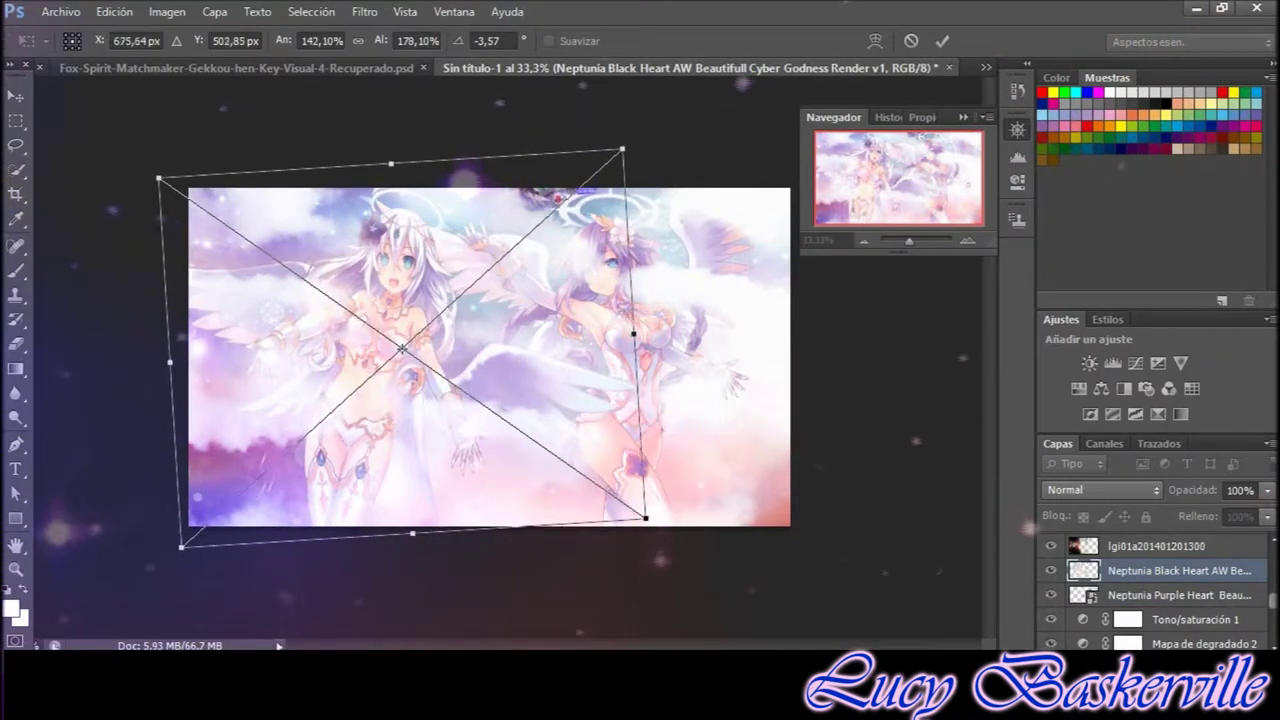
drag(154, 163, 176, 188)
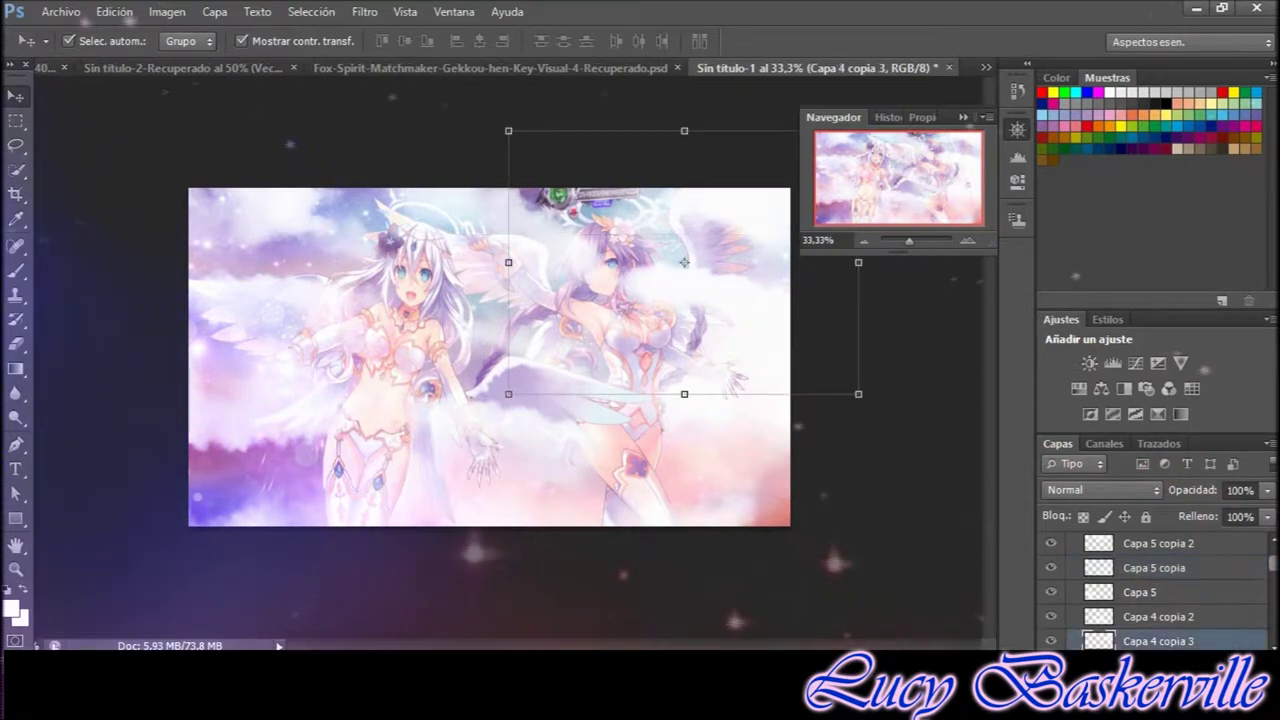
key(e)
right_click(676, 240)
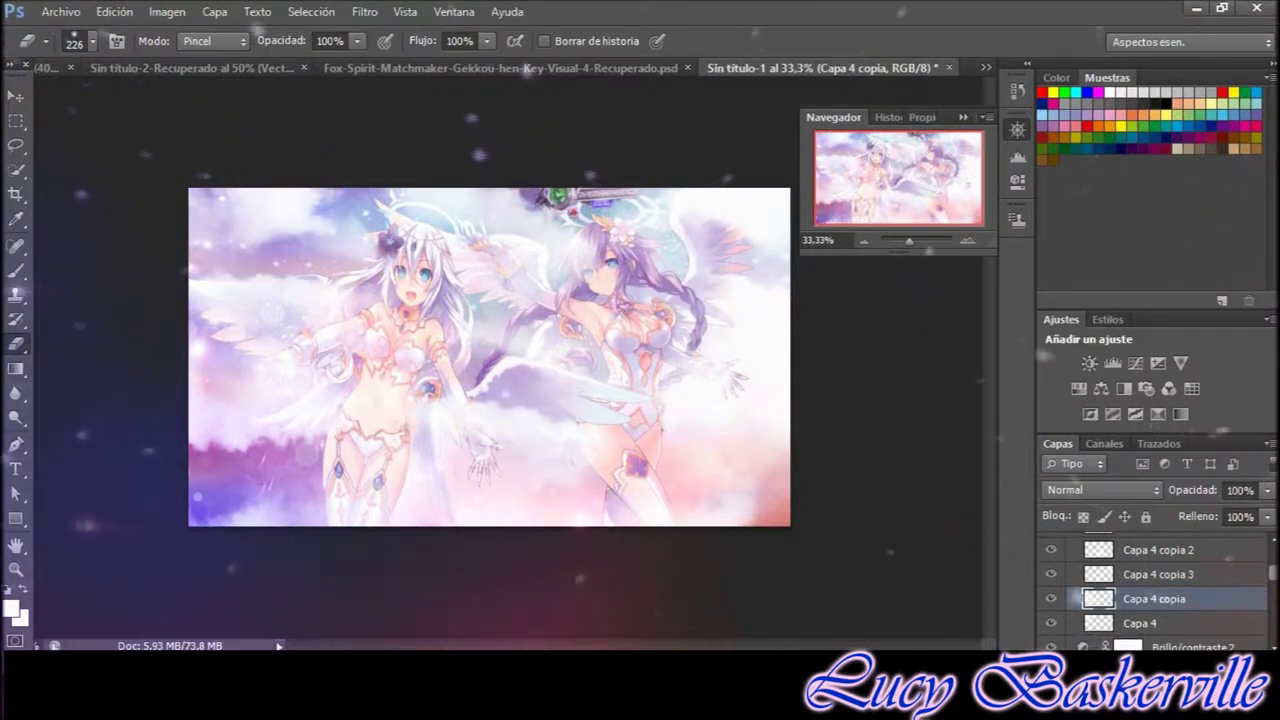
Duplicate Capa 5 into a visible Capa 5 copia 3, hide Capa 5 copia, and select Purple Heart
key(ctrl+j)
key(ctrl+j)
key(ctrl+j)
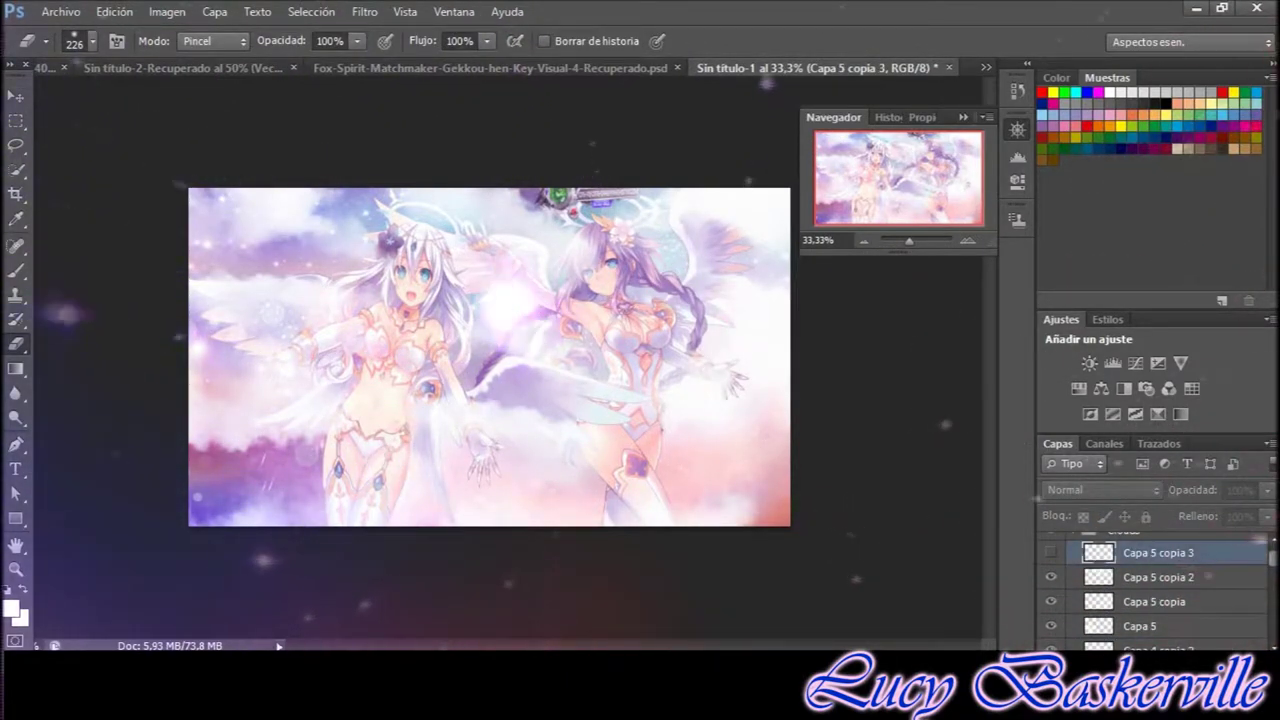
click(1050, 553)
click(1050, 601)
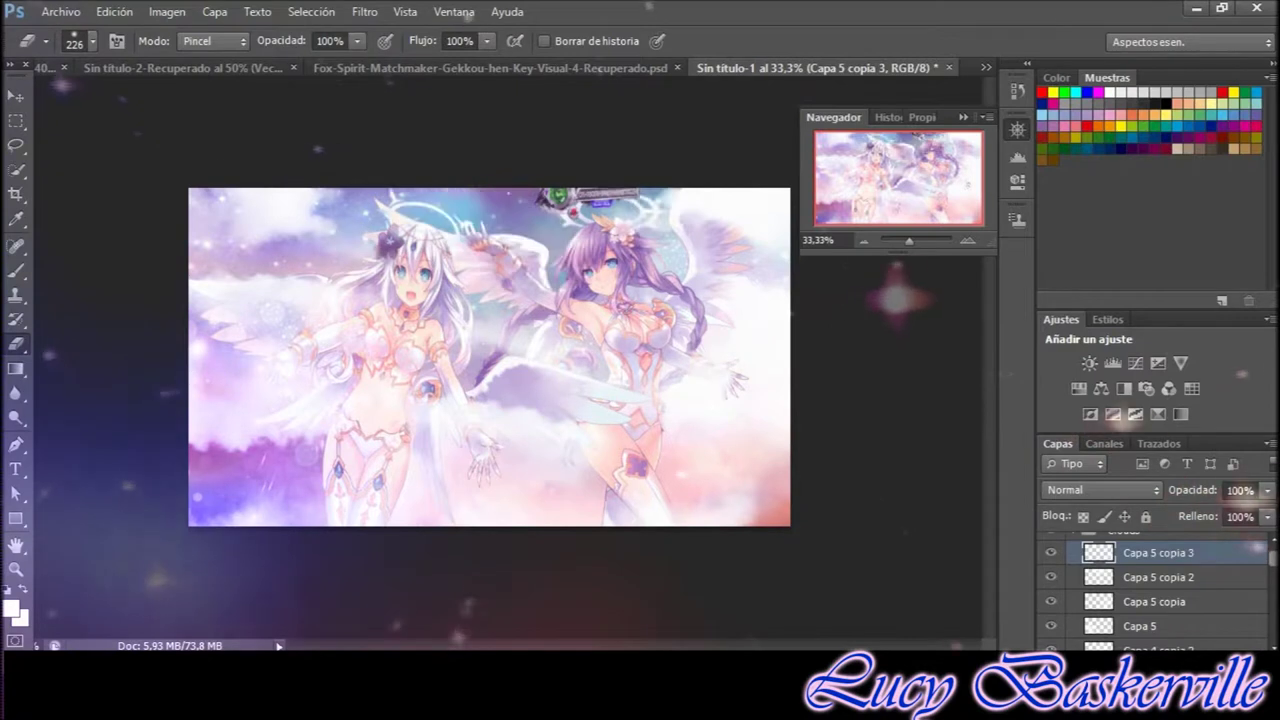
click(1098, 577)
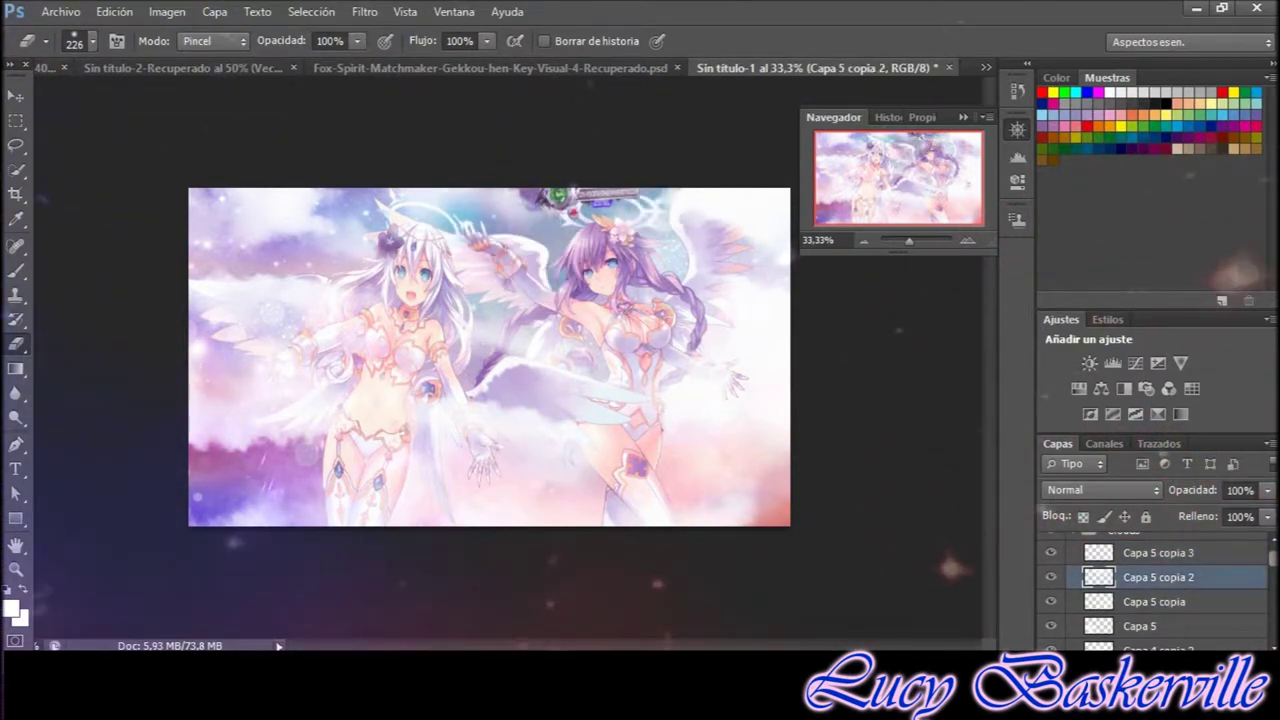
scroll(1150, 590, down, 3)
scroll(1150, 590, down, 3)
scroll(1150, 590, down, 3)
click(1180, 600)
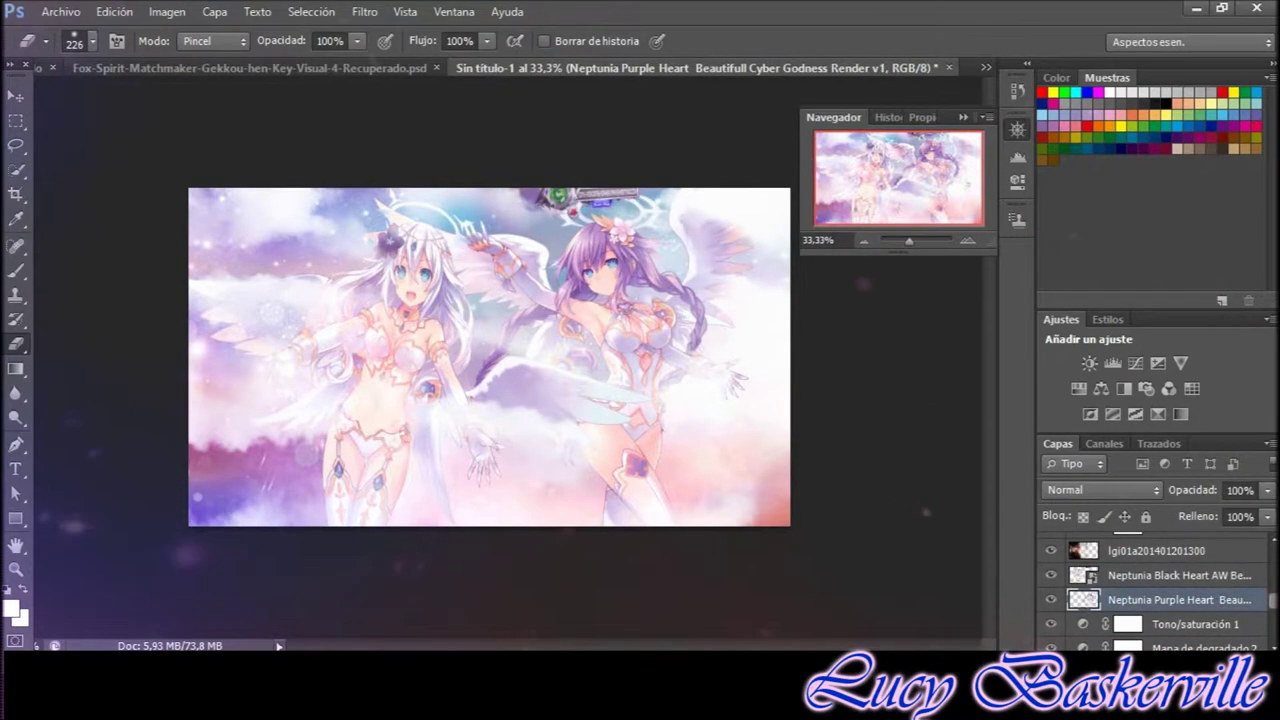
Select the Black Heart layer and softly erase her unwanted edges
click(1017, 90)
click(1156, 550)
click(1180, 575)
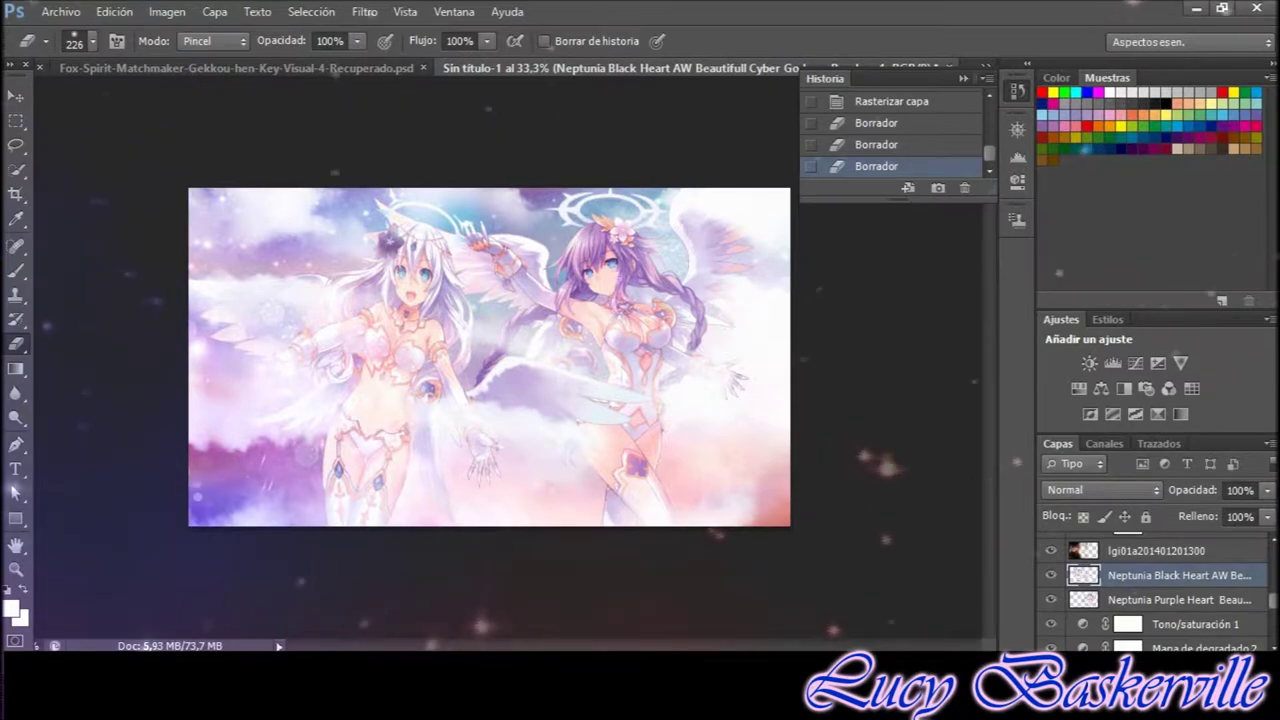
scroll(1150, 590, up, 1)
Widen the Black Heart render and shift her upward to fill the left half
key(v)
drag(661, 171, 661, 188)
key(Return)
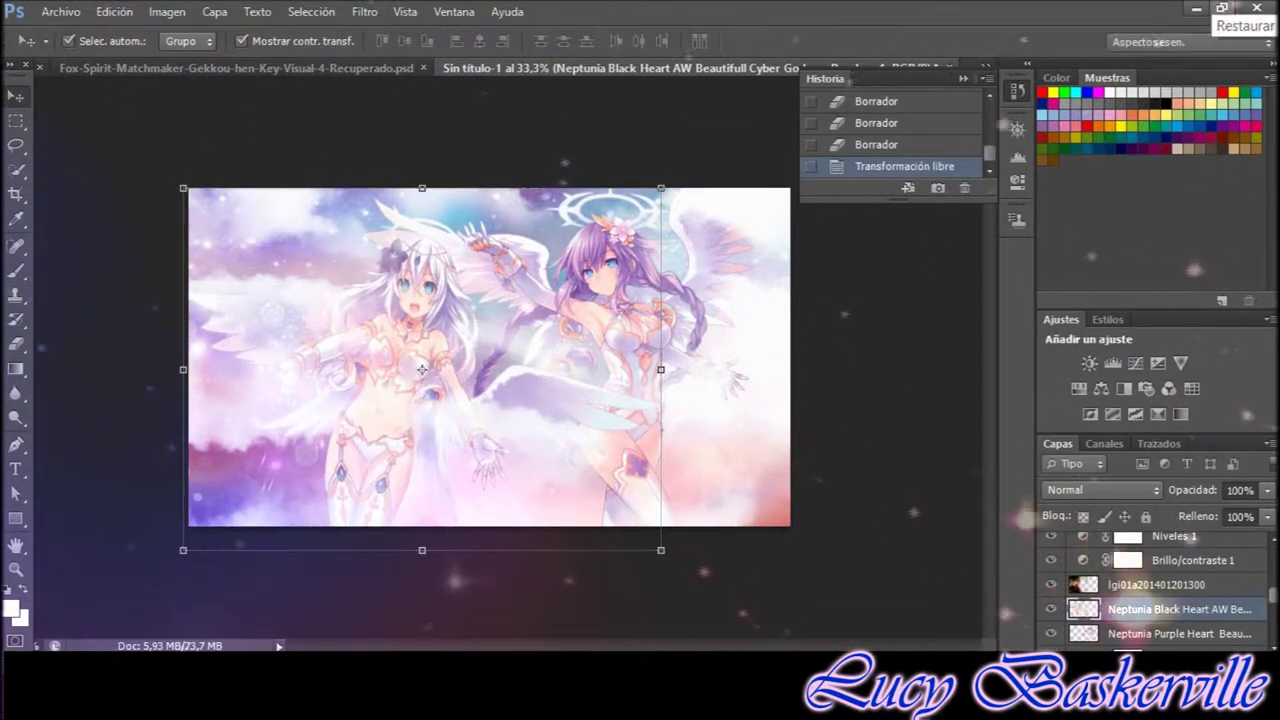
drag(661, 550, 675, 530)
key(Return)
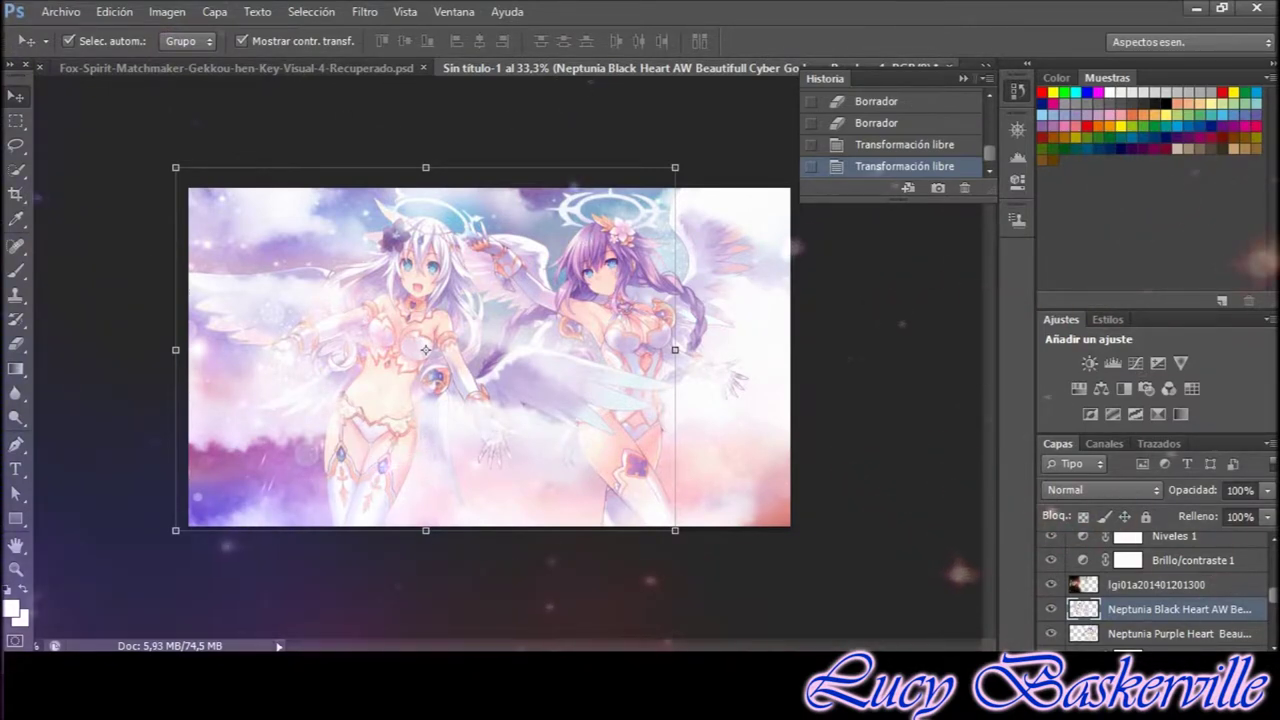
Run another free transform on Black Heart to refine her placement
scroll(425, 349, up, 1)
key(ctrl+t)
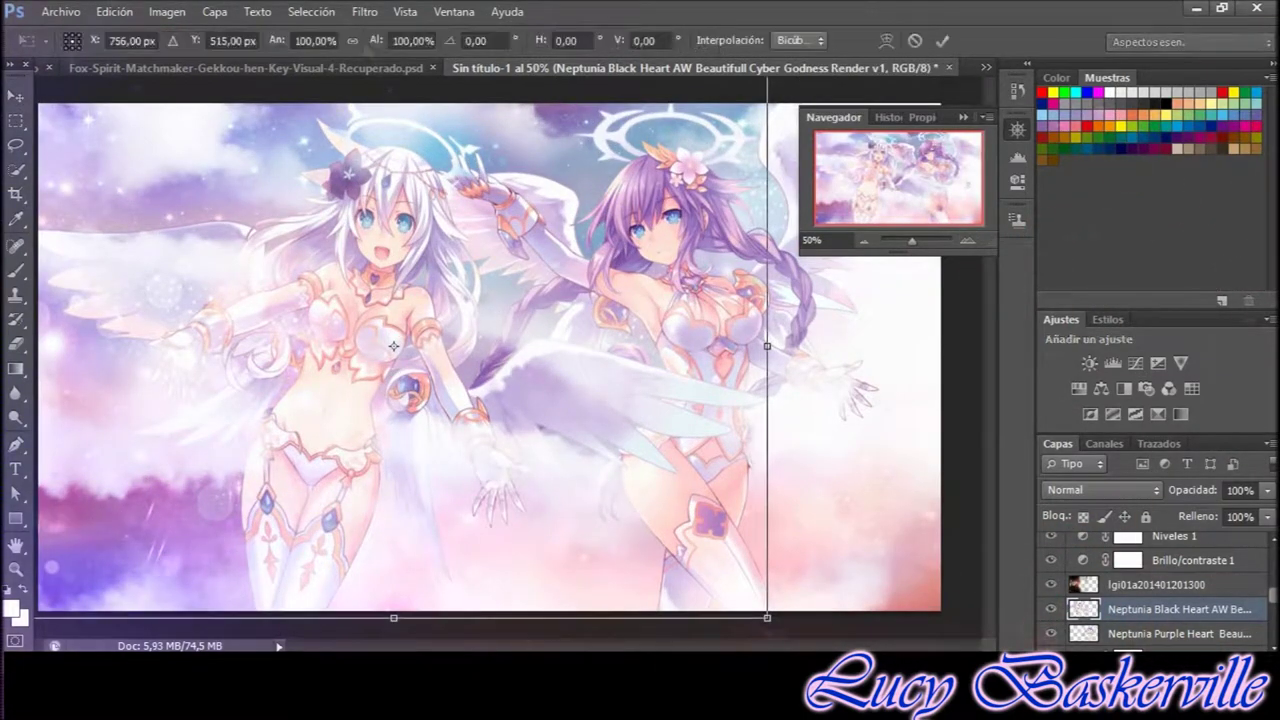
key(Escape)
scroll(414, 364, down, 1)
key(ctrl+t)
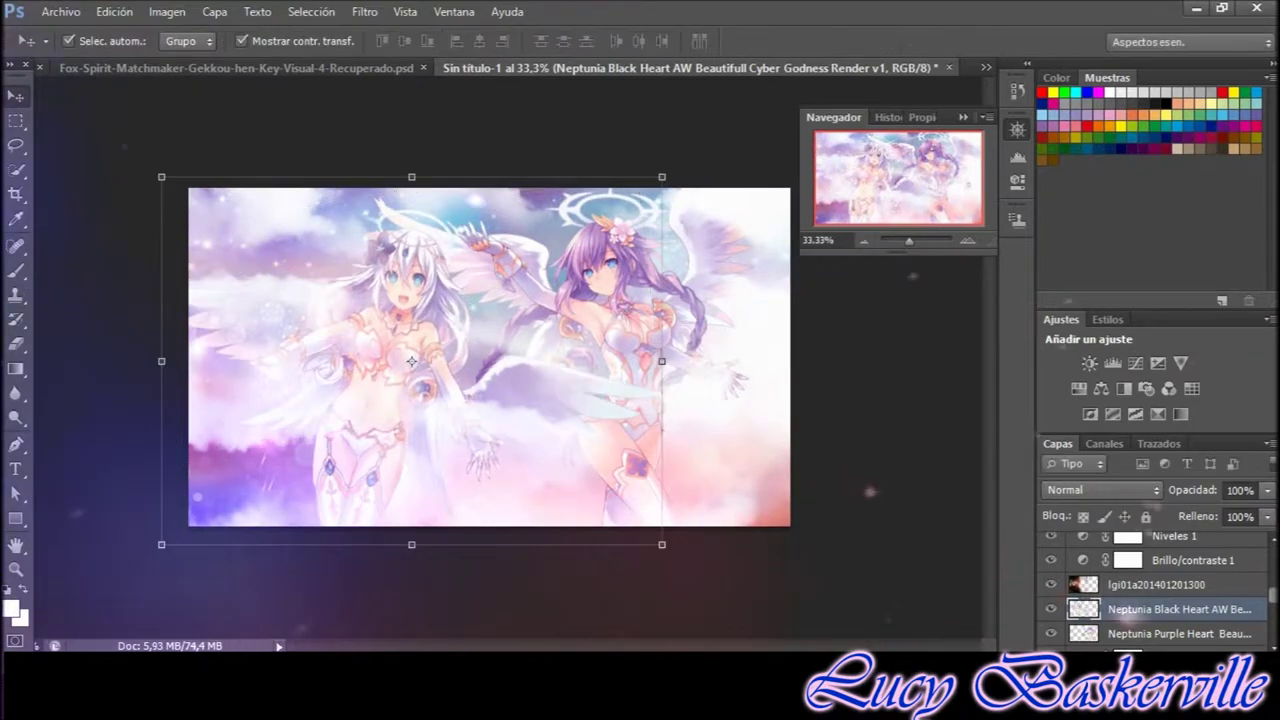
key(e)
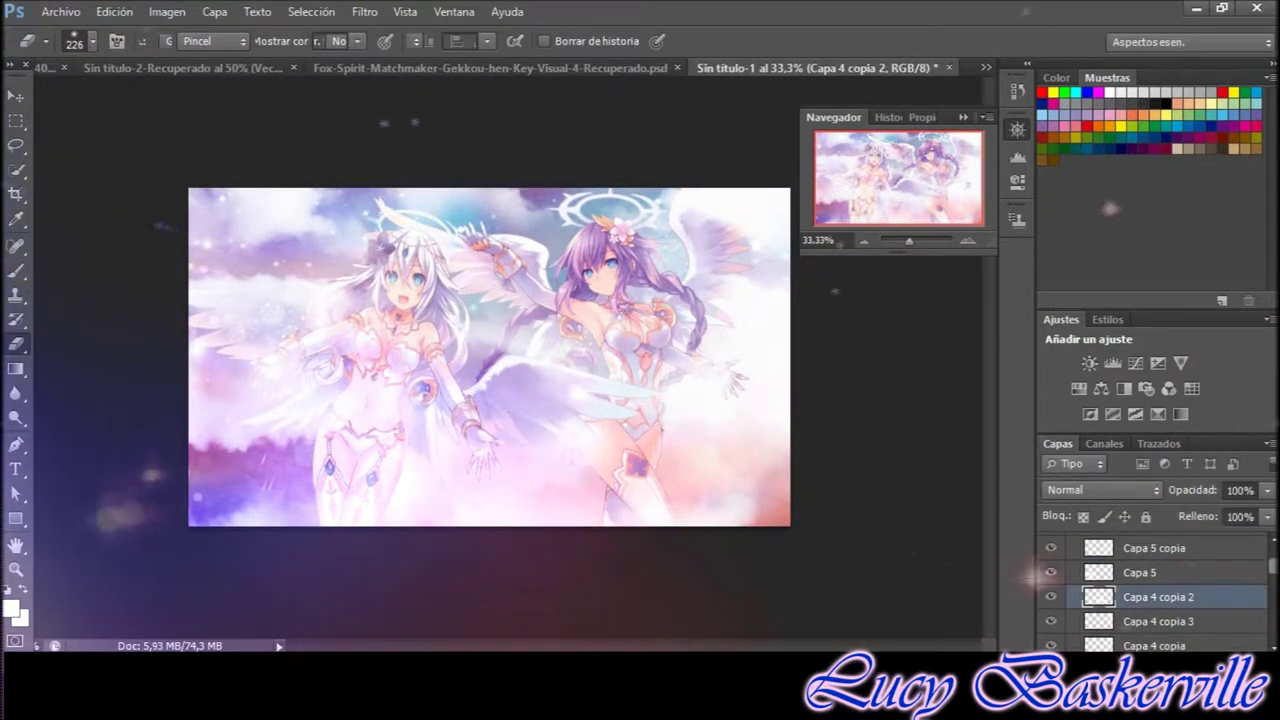
Step through the cloud layers from Capa 4 copia 3 up to Capa 5 copia 3
key(alt+bracketleft)
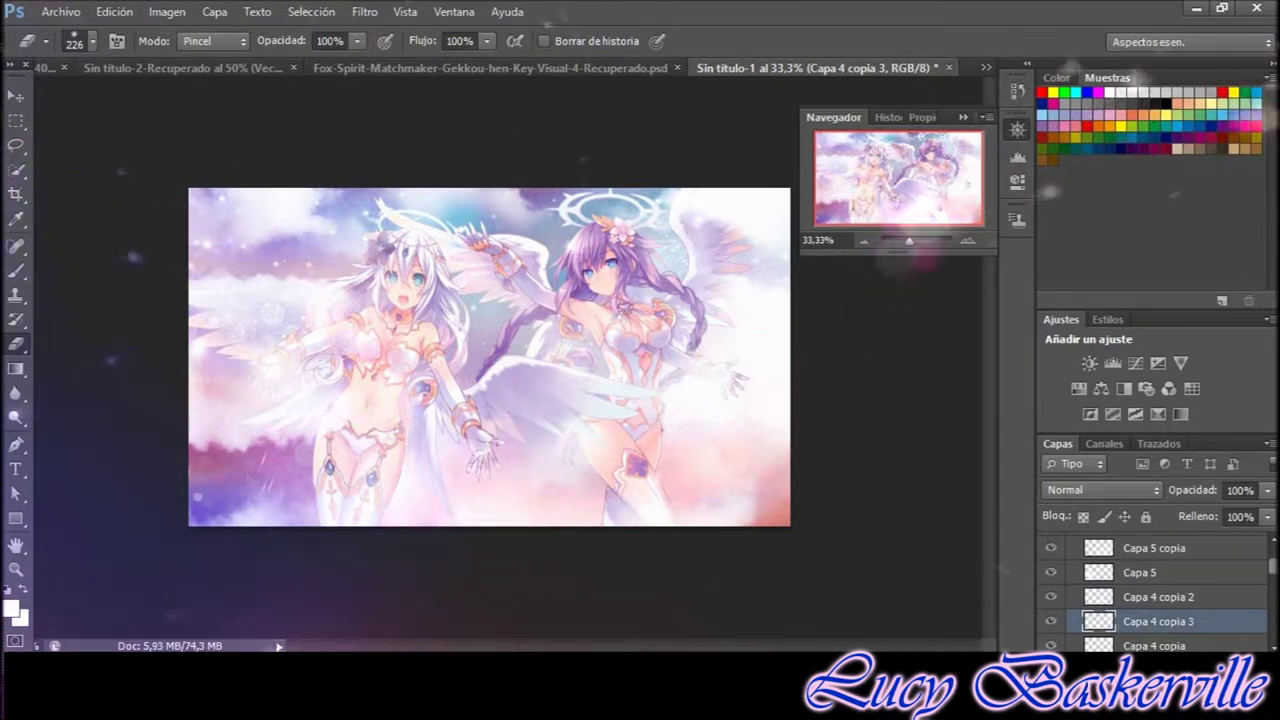
key(alt+bracketright)
key(alt+bracketright)
key(alt+bracketright)
key(alt+bracketleft)
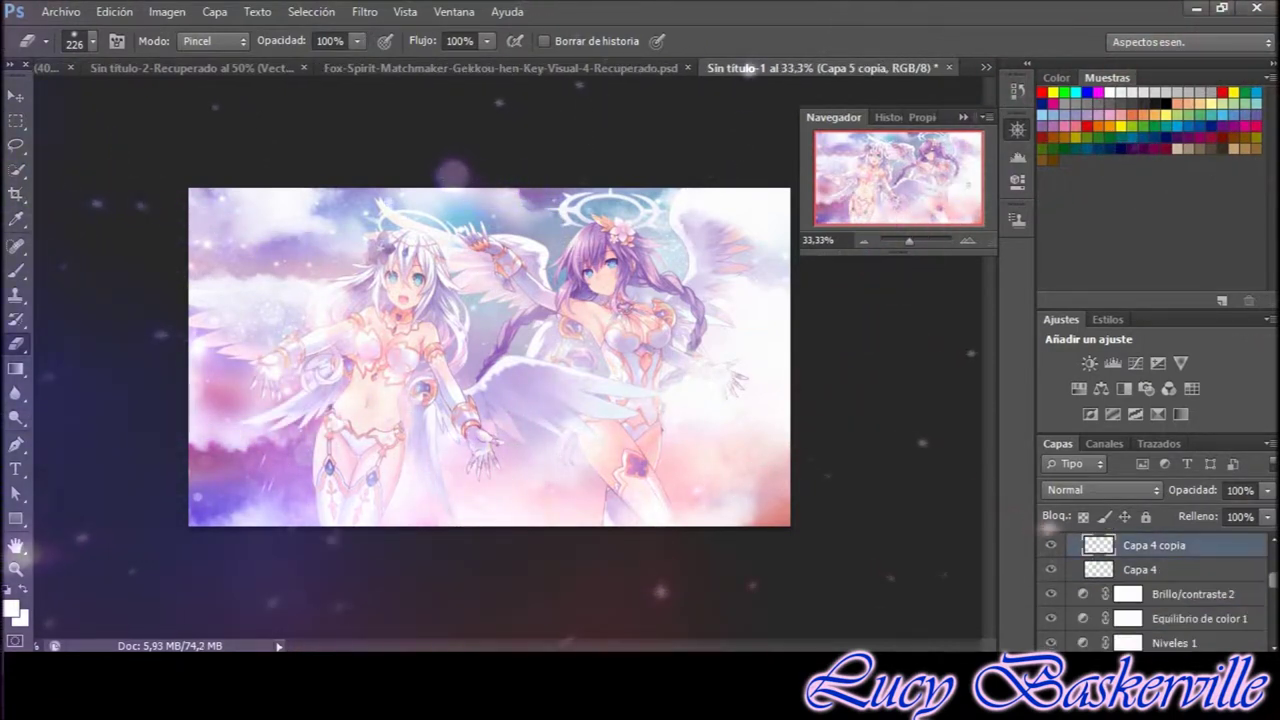
key(alt+bracketleft)
key(alt+bracketleft)
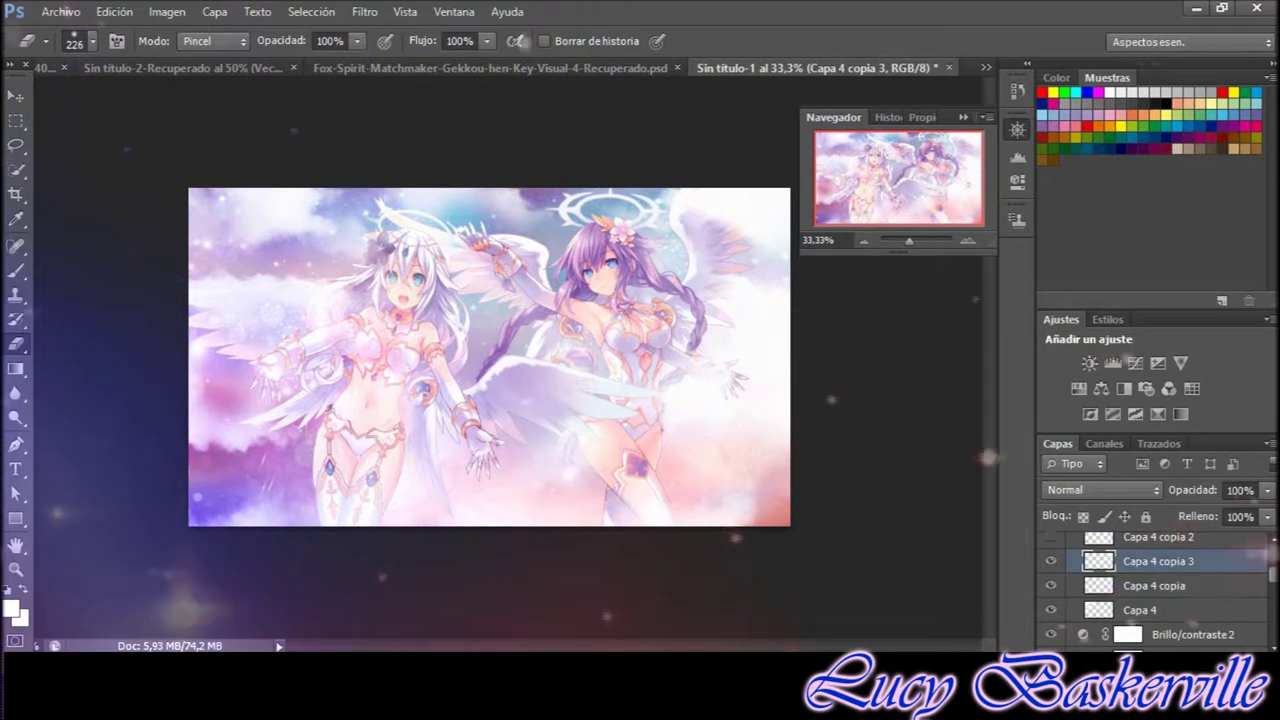
key(alt+bracketright)
key(alt+bracketright)
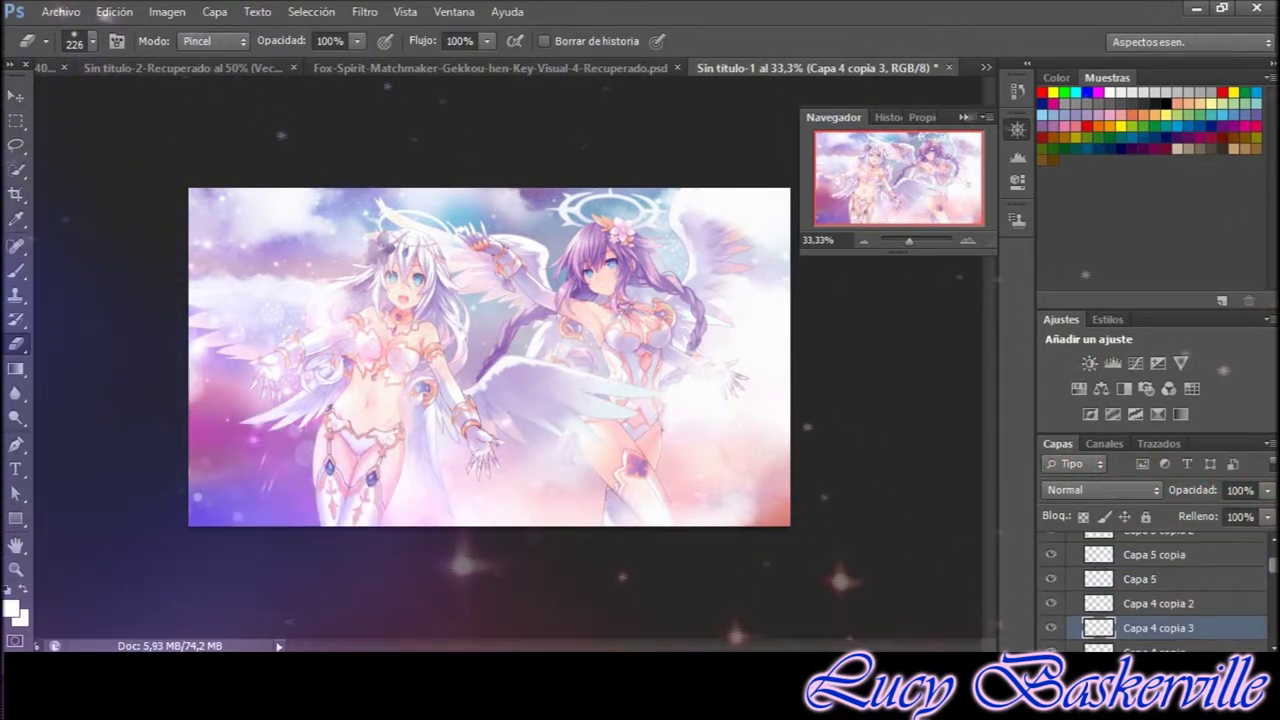
key(alt+bracketright)
key(alt+bracketright)
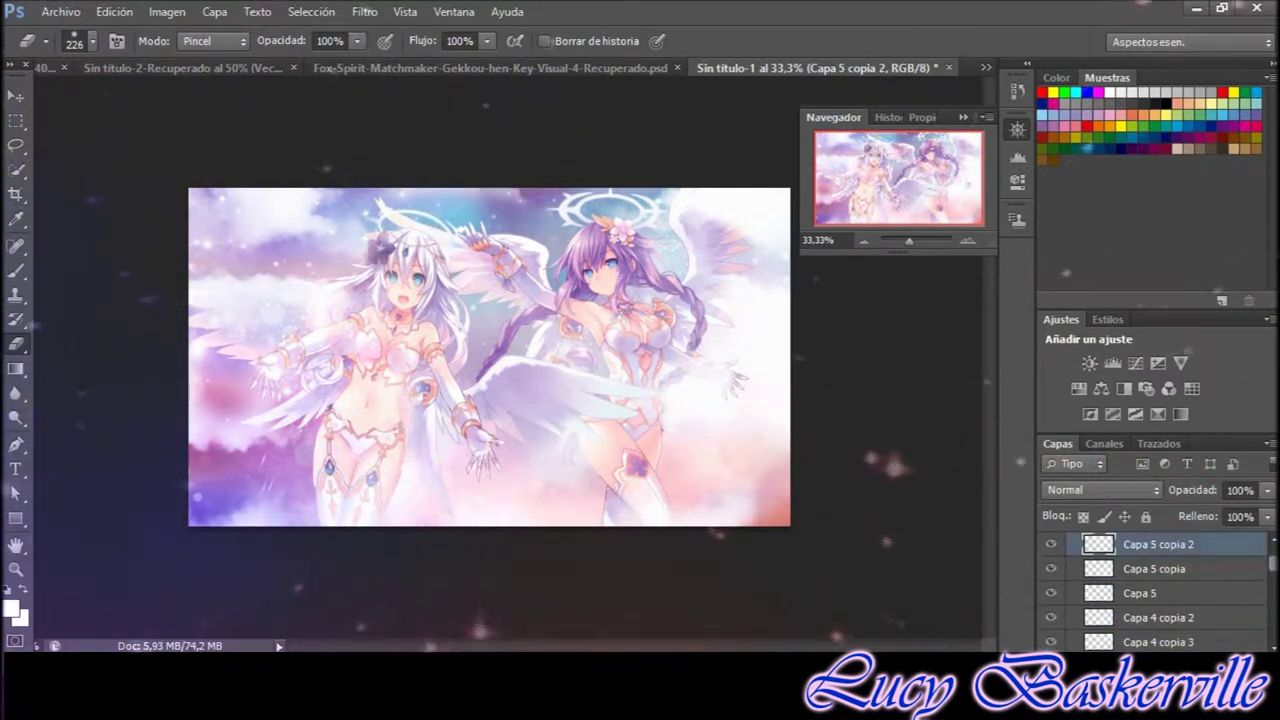
key(ctrl+j)
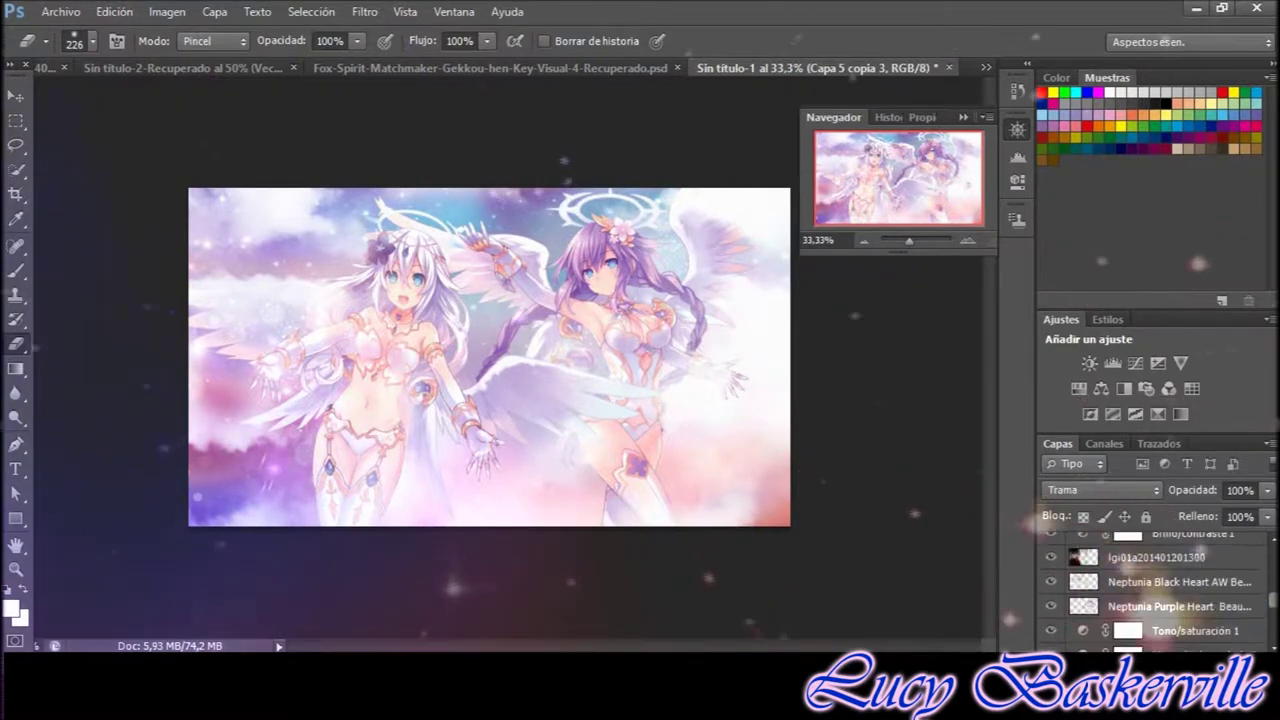
Set the Black Heart layer's blend mode to Luz fuerte
click(1180, 581)
click(1100, 490)
click(1075, 343)
key(Up)
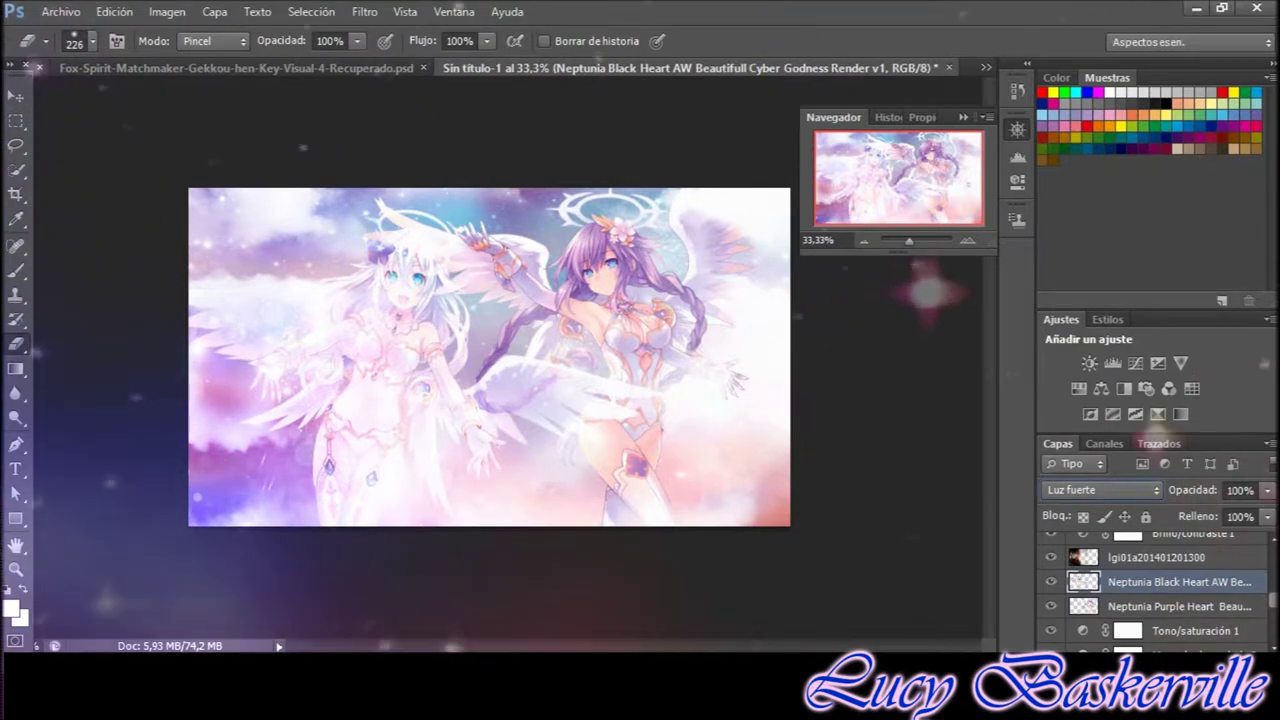
Duplicate the Black Heart layer and move the copy down below Capa 4
key(Up)
key(Up)
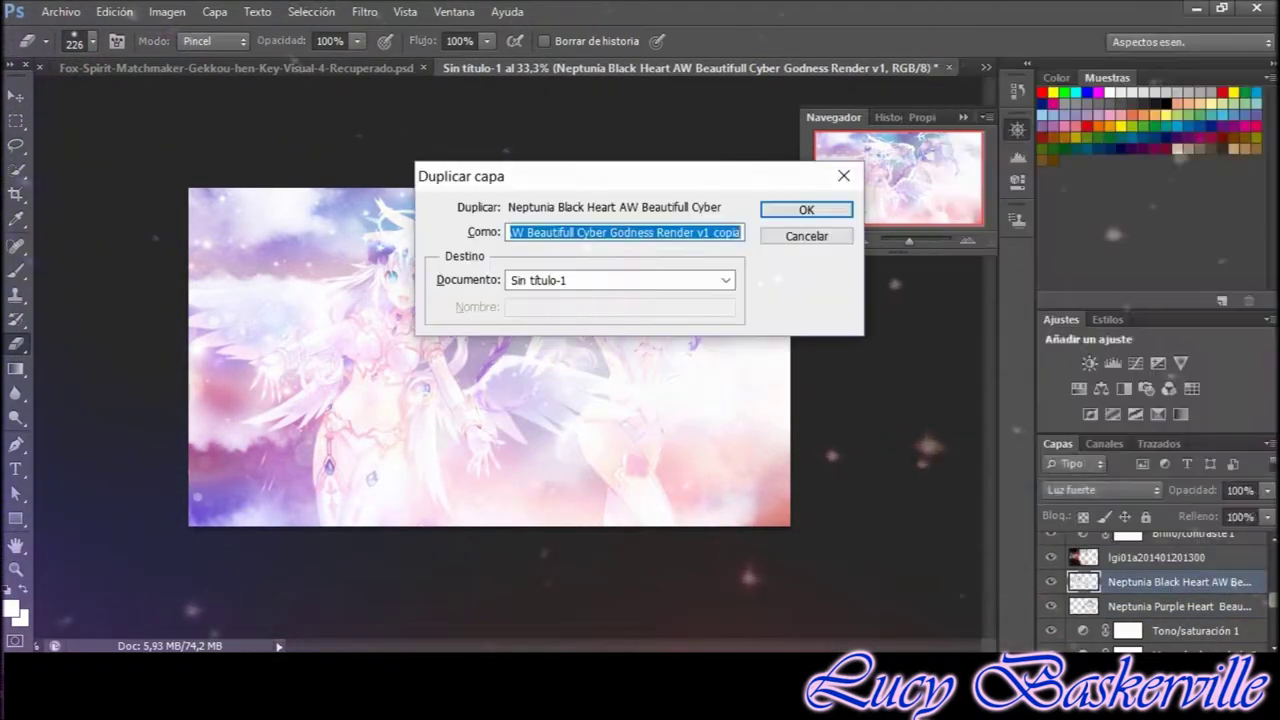
key(Return)
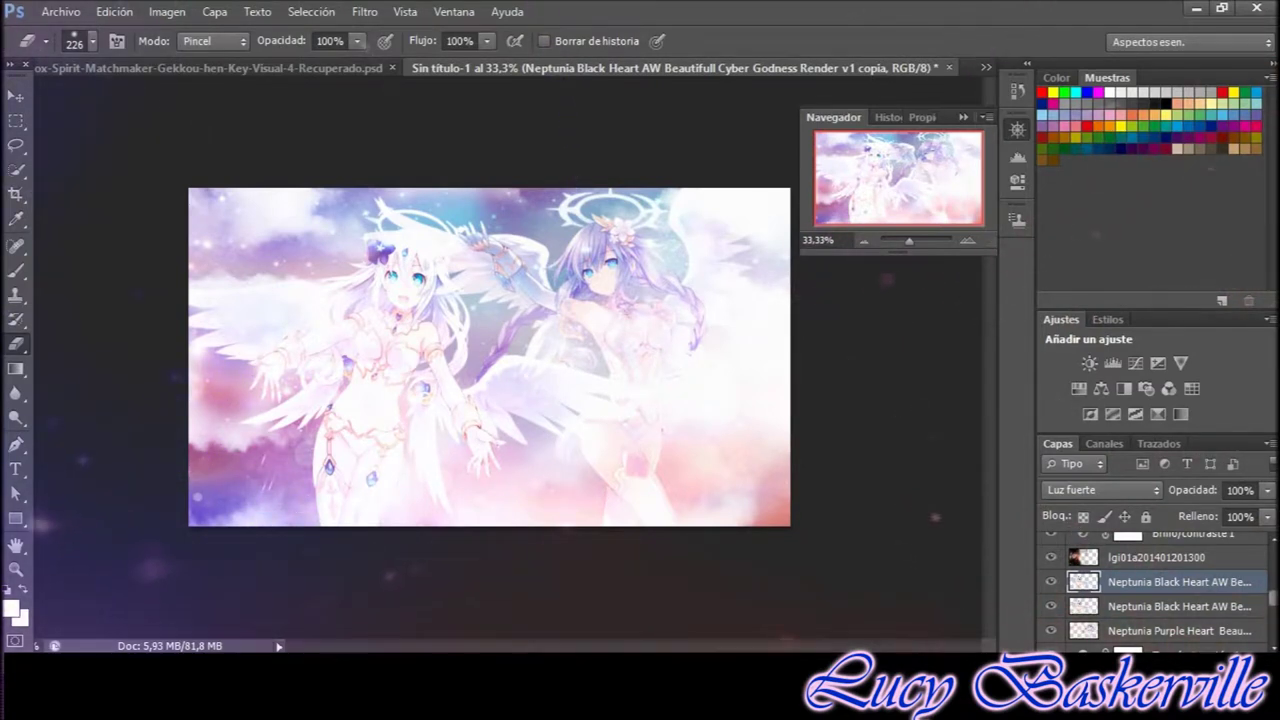
drag(1180, 581, 1180, 568)
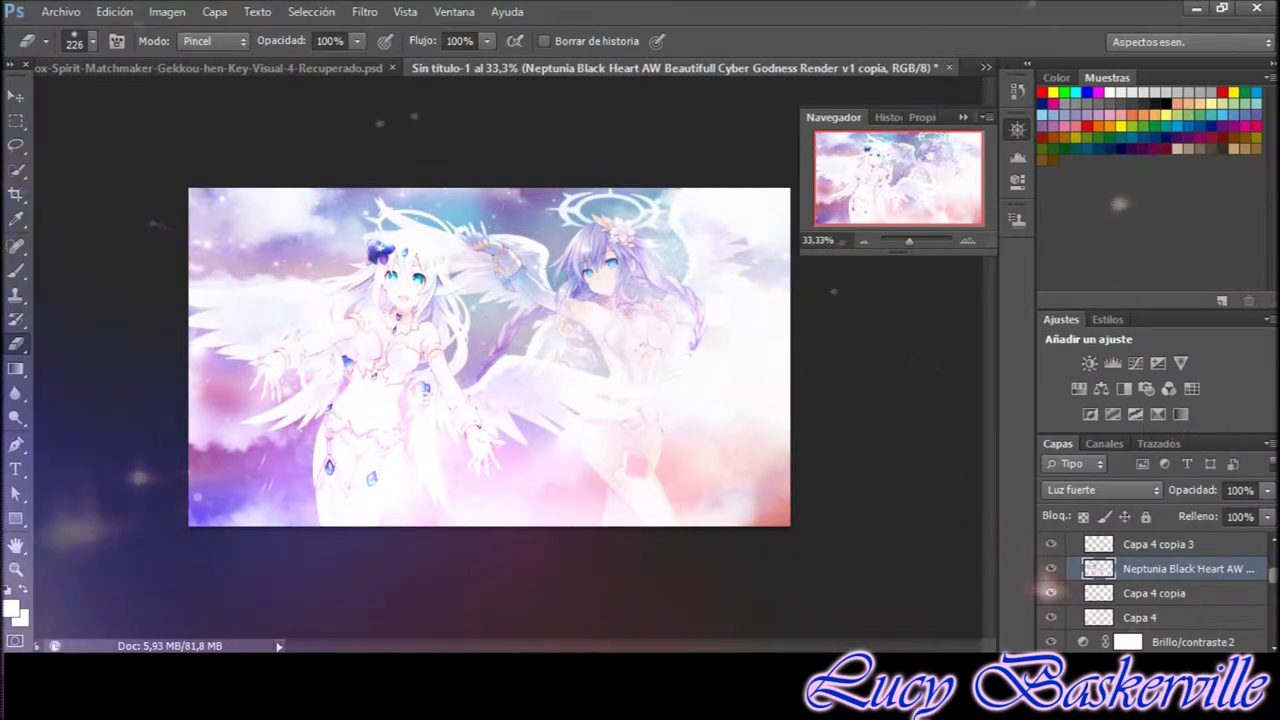
drag(1180, 568, 1180, 605)
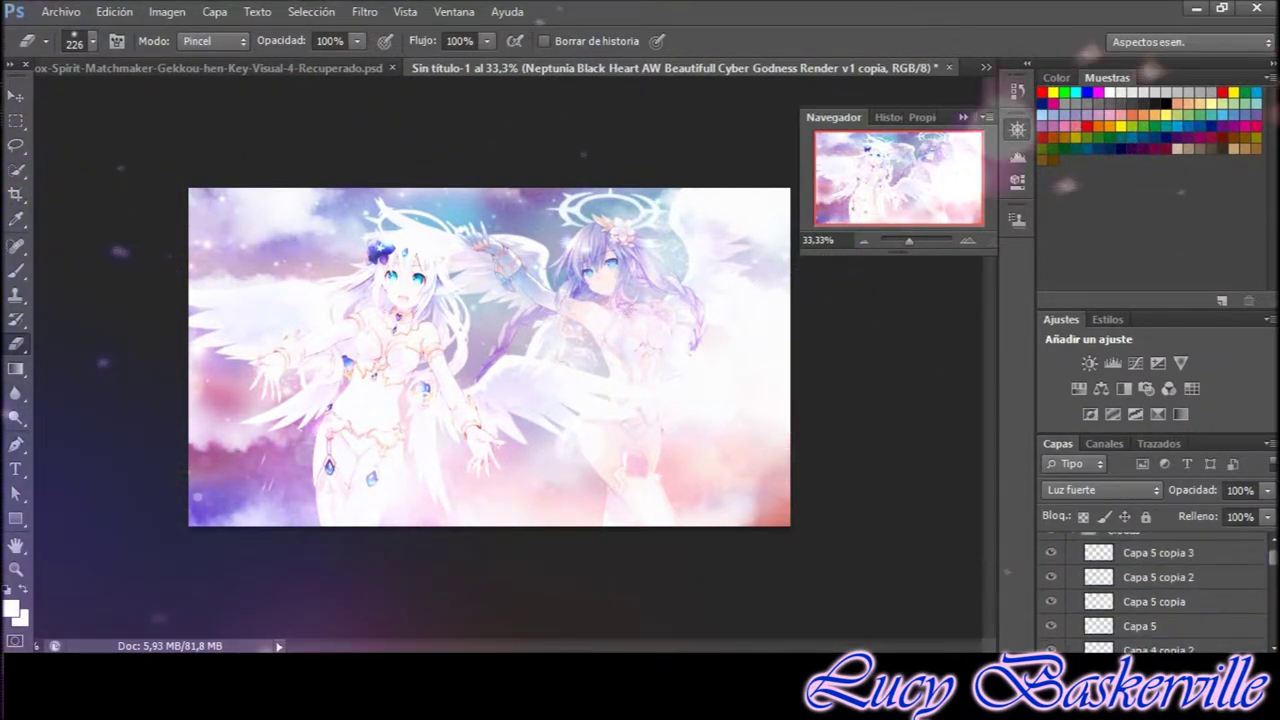
click(1127, 568)
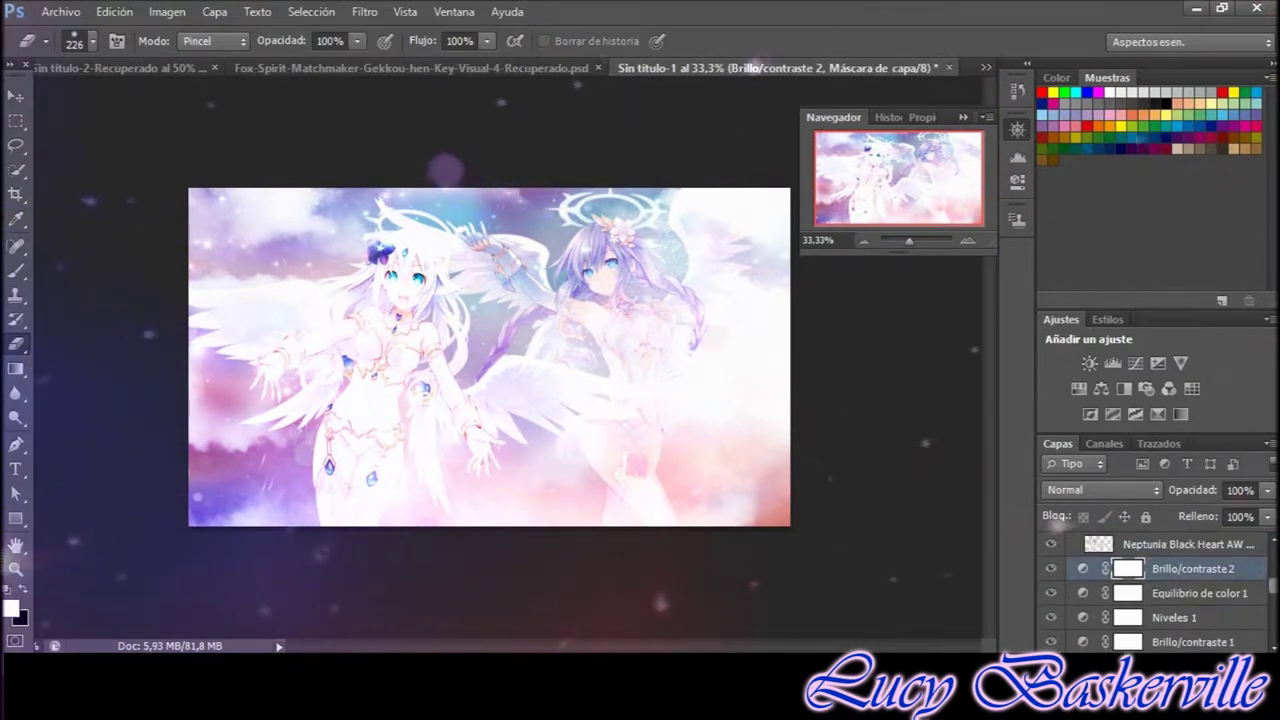
click(1158, 566)
Set the copy to Aclarar, place it just below Brillo/contraste 2, and zoom to 66.7%
click(1100, 490)
click(1070, 183)
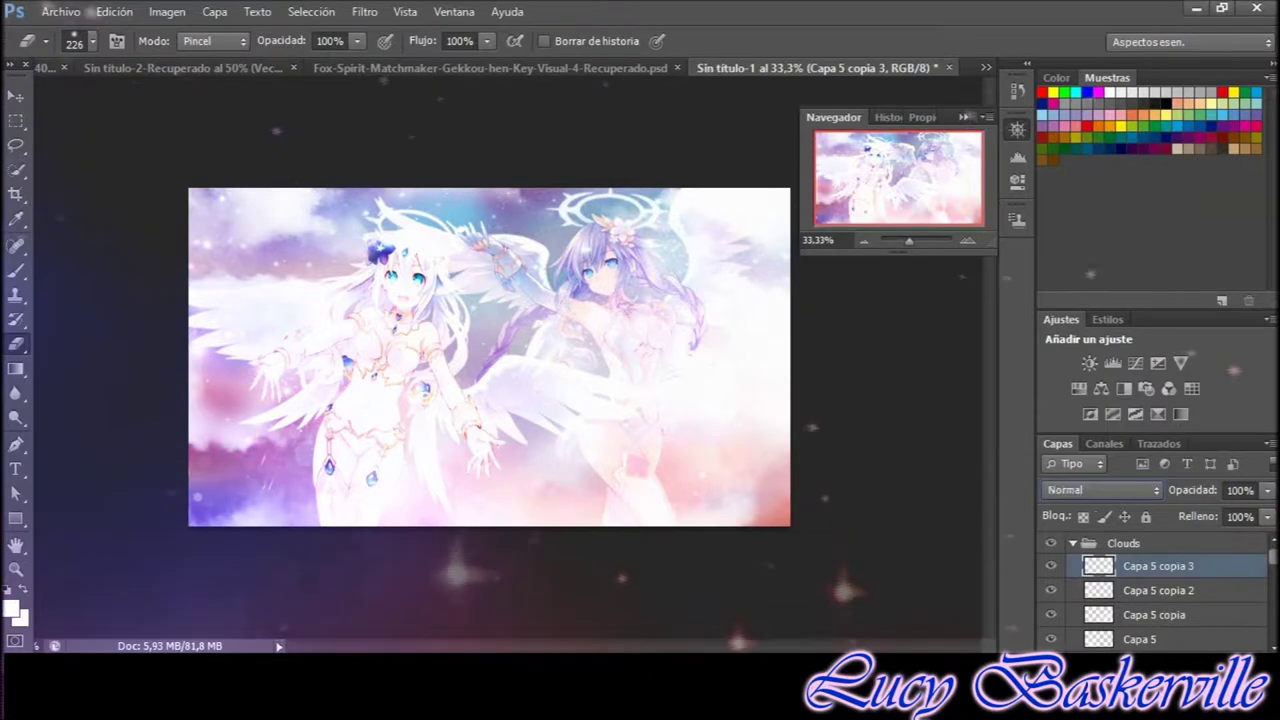
click(1180, 590)
mouse_move(1180, 545)
mouse_down()
mouse_move(1150, 620)
mouse_move(1180, 590)
mouse_up()
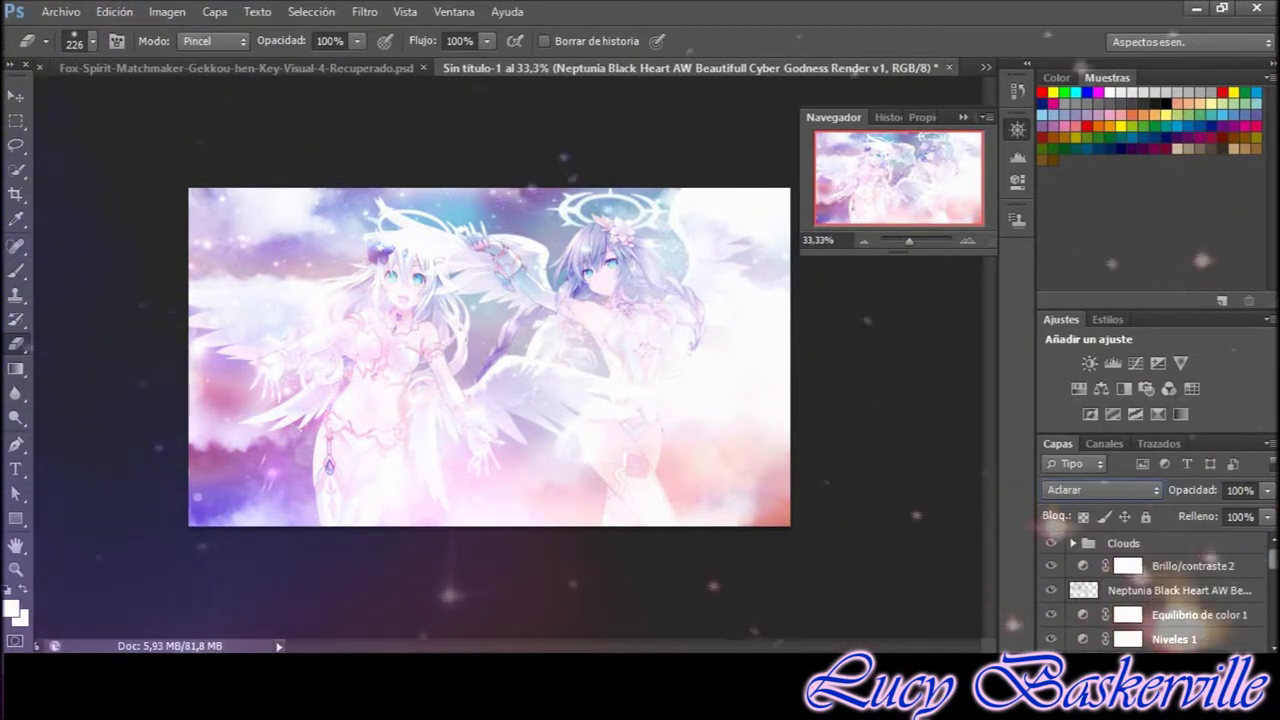
click(967, 241)
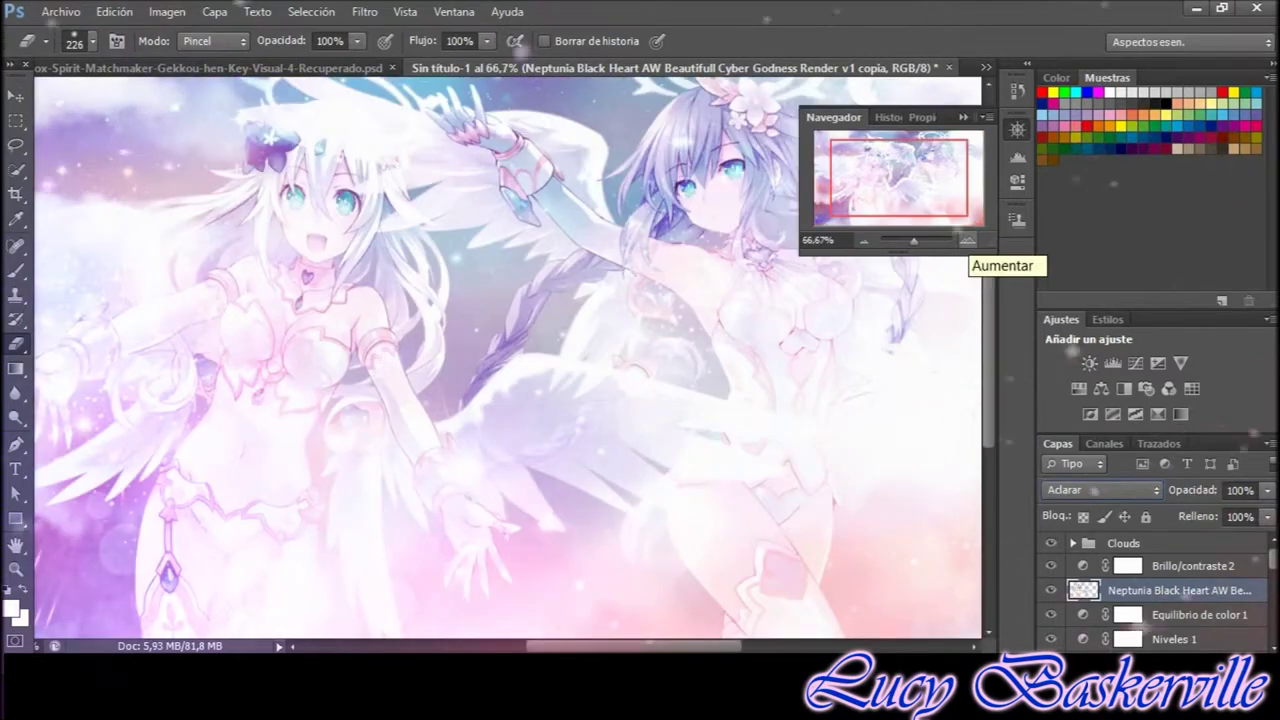
click(364, 11)
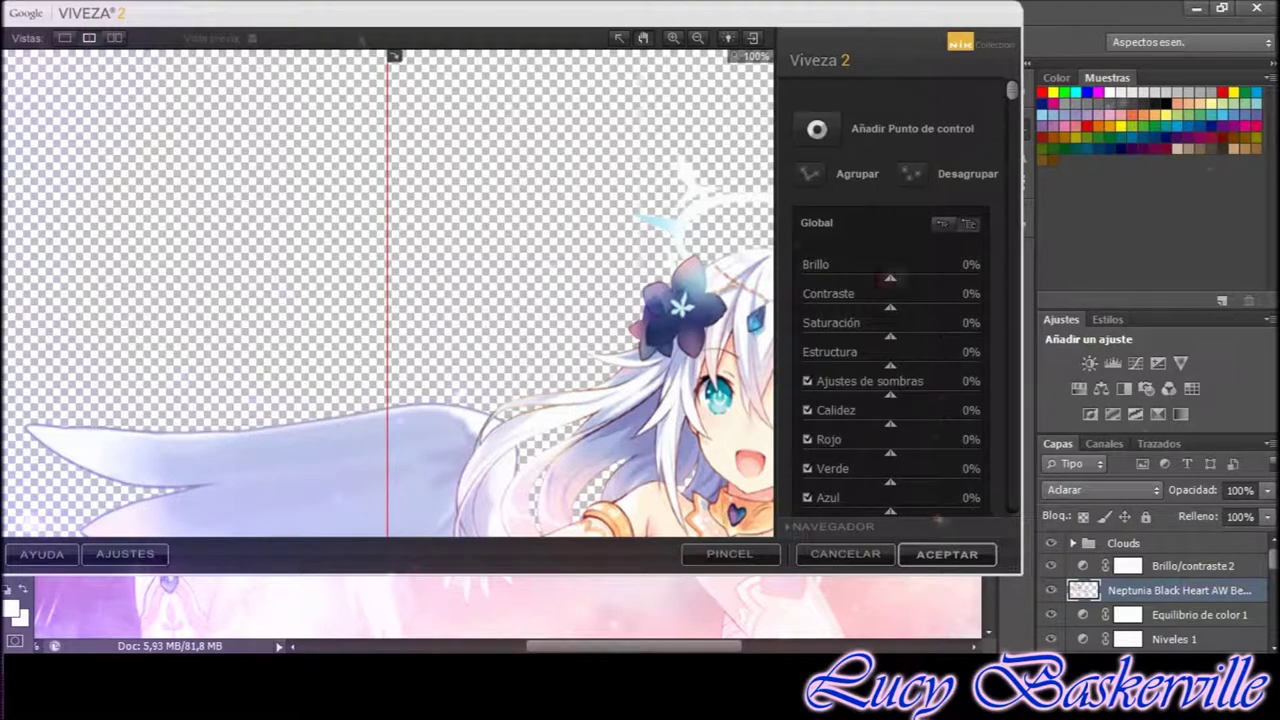
Apply Viveza 2 with brightness -11%, contrast -13%, lowered shadows and a tweaked curve
drag(600, 400, 290, 250)
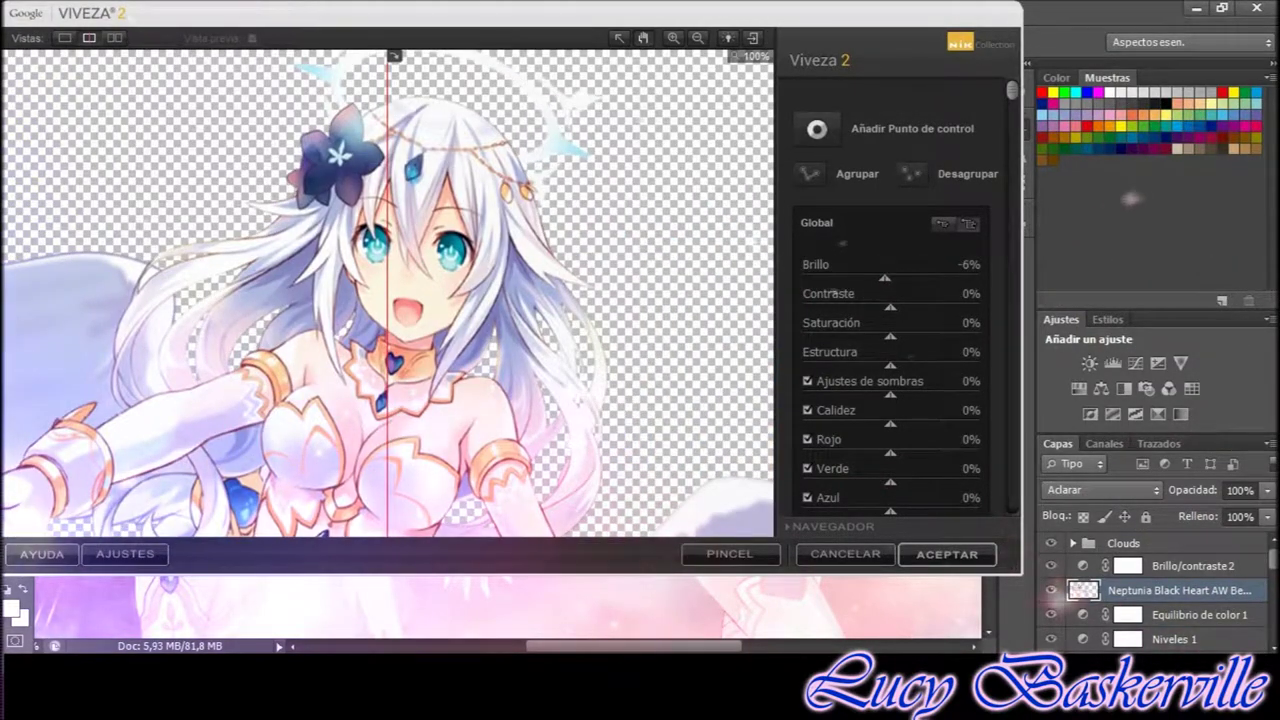
drag(884, 277, 878, 306)
drag(890, 394, 874, 394)
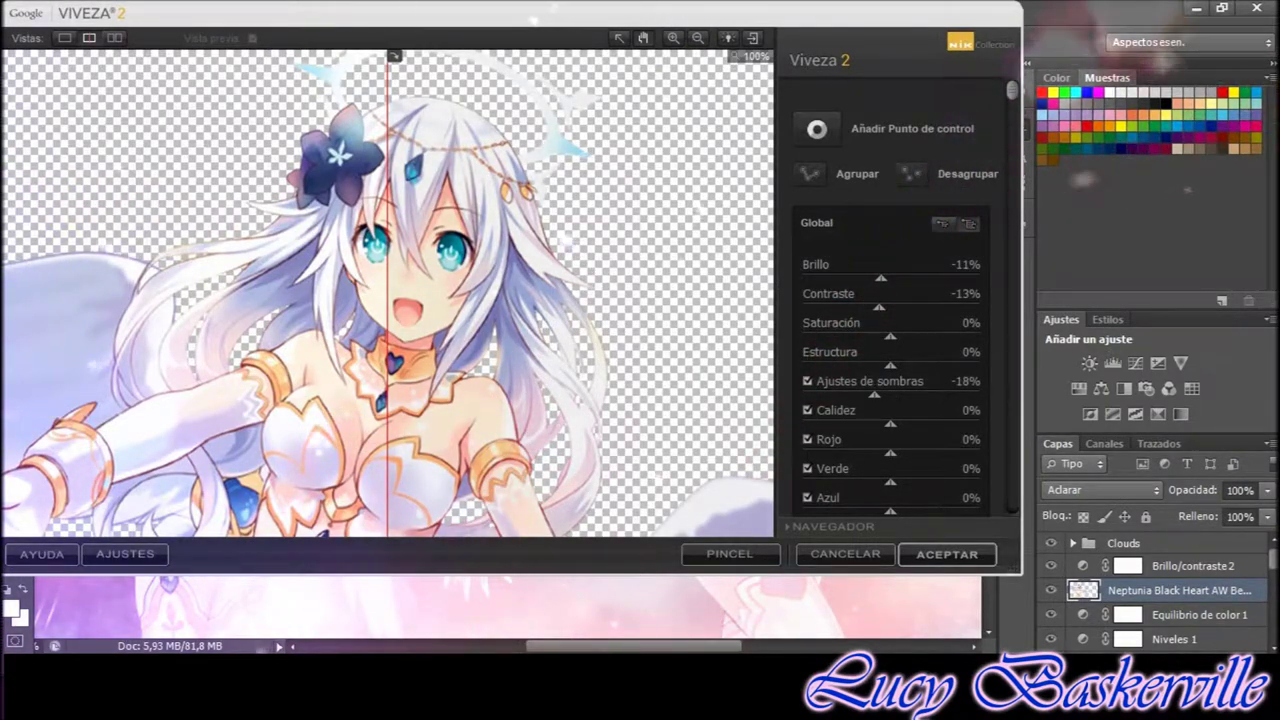
scroll(890, 350, down, 1)
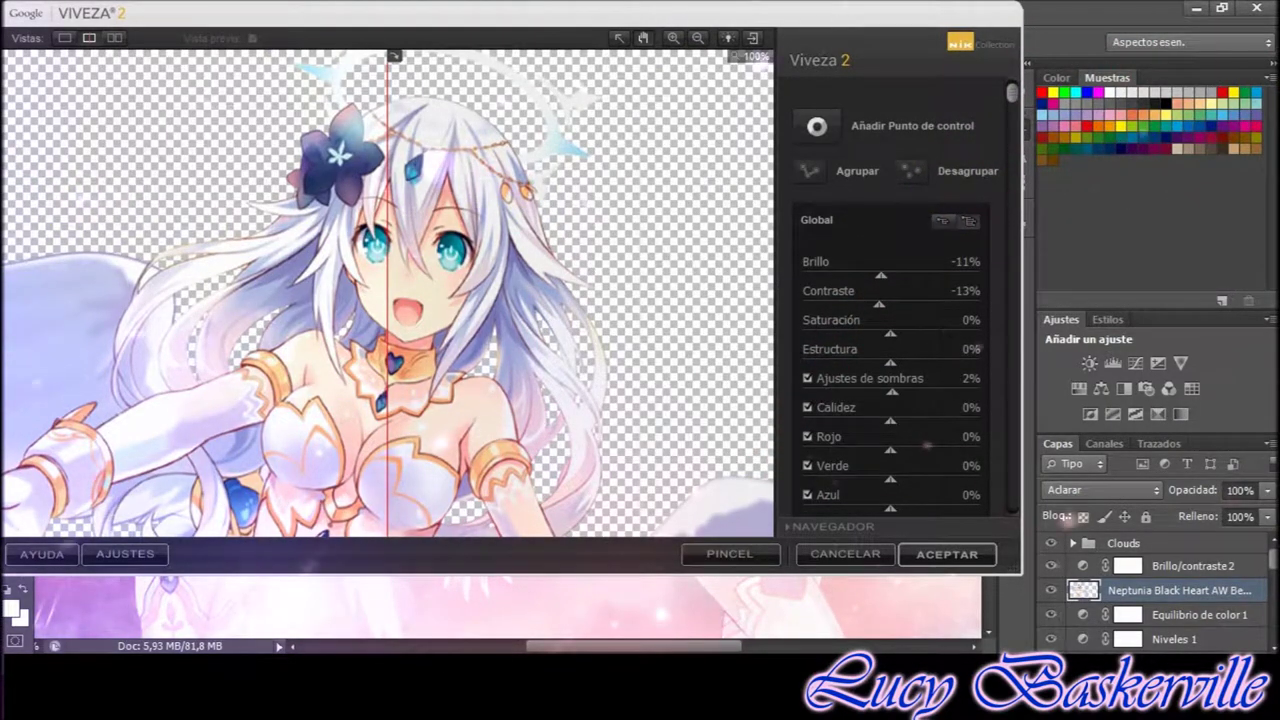
drag(1012, 92, 1012, 455)
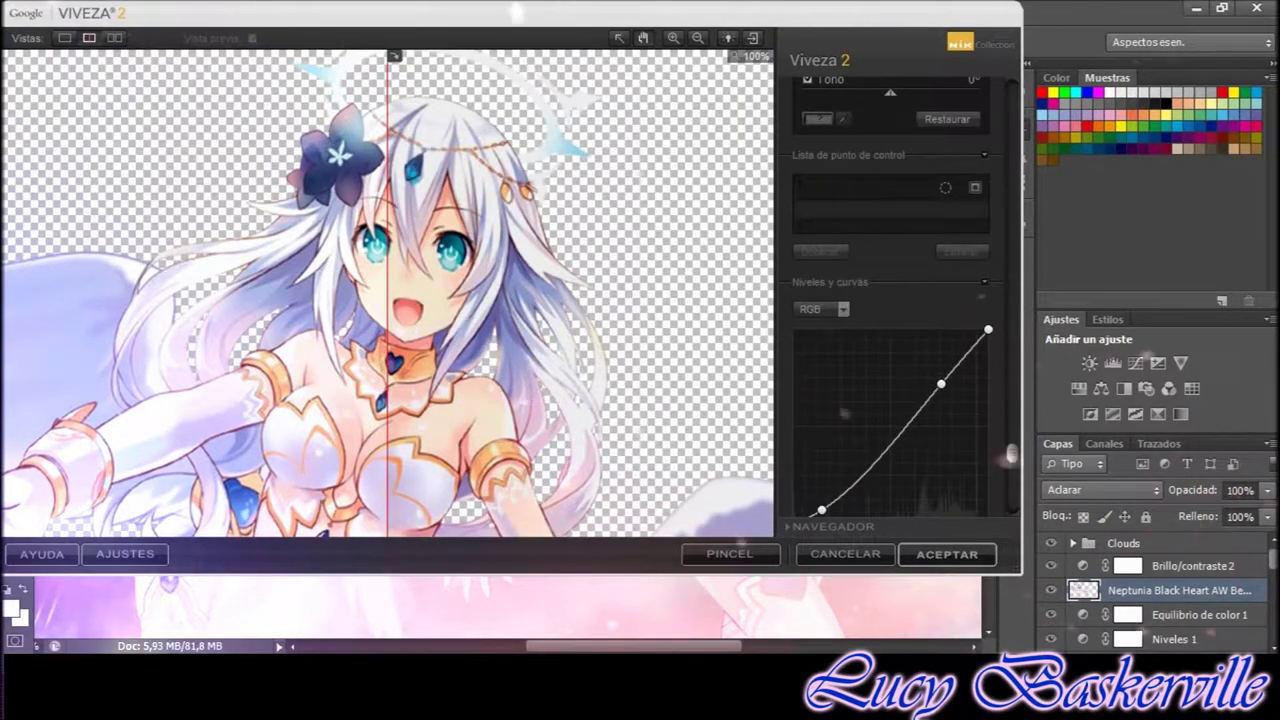
click(946, 554)
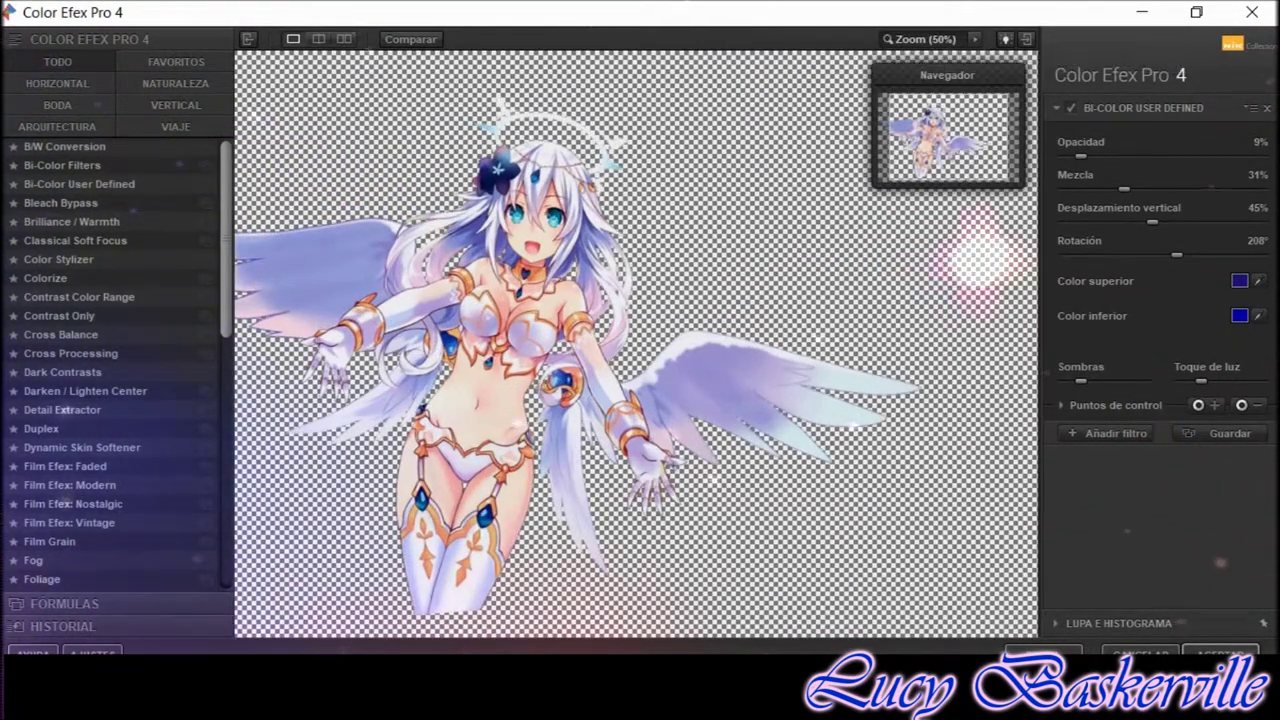
Apply Bi-Color Filters with the Fríos/cálidos 2 colour set
click(62, 165)
click(1220, 149)
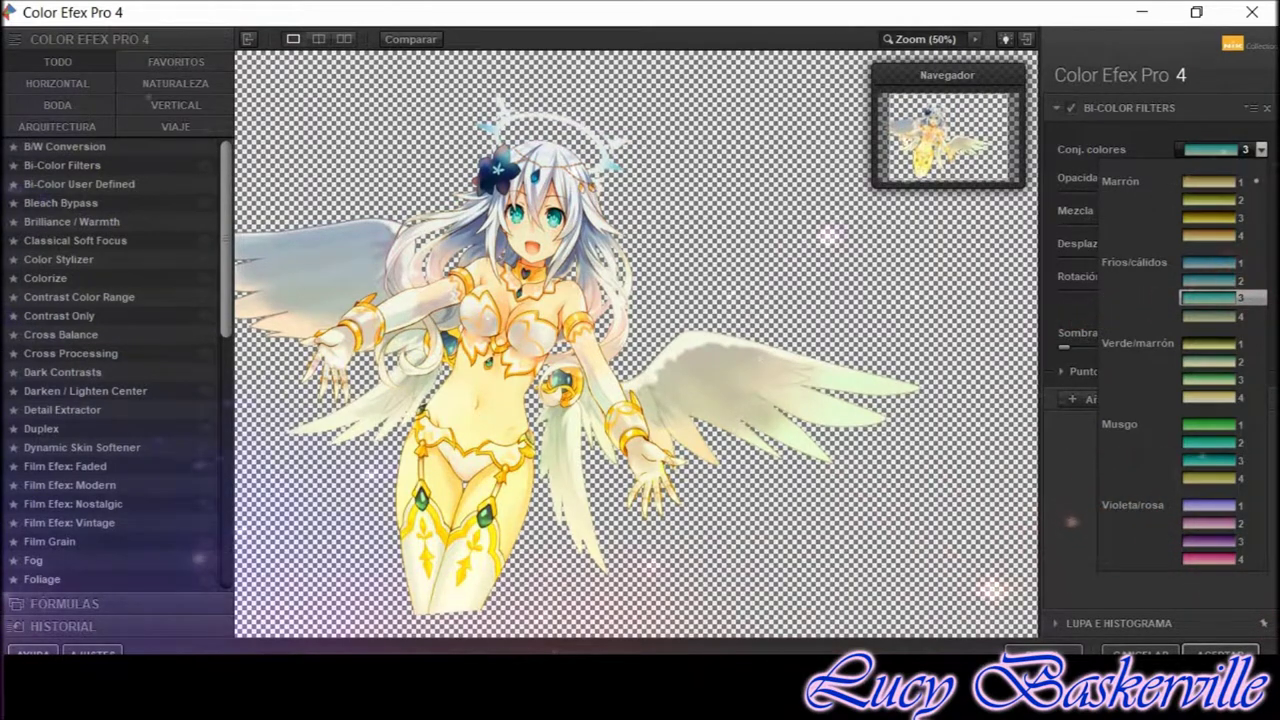
click(1210, 281)
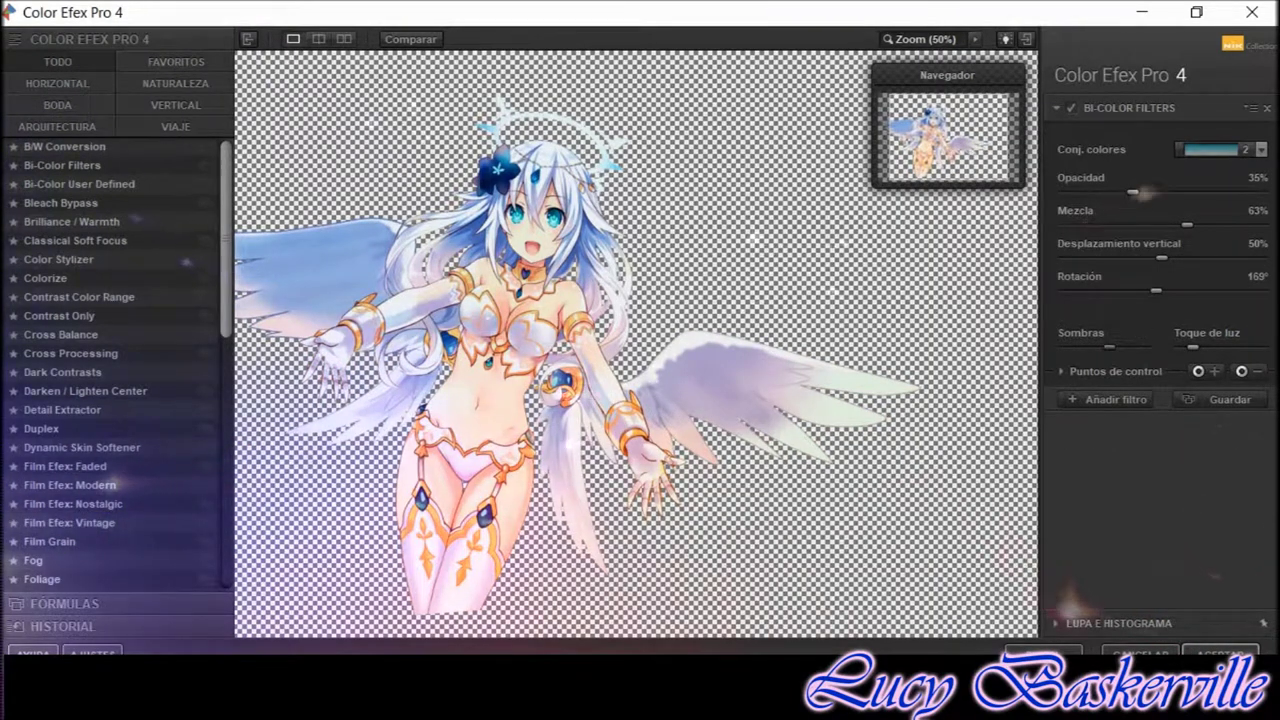
Add Contrast Color Range with colour at 113° and brightness -15%
click(1110, 399)
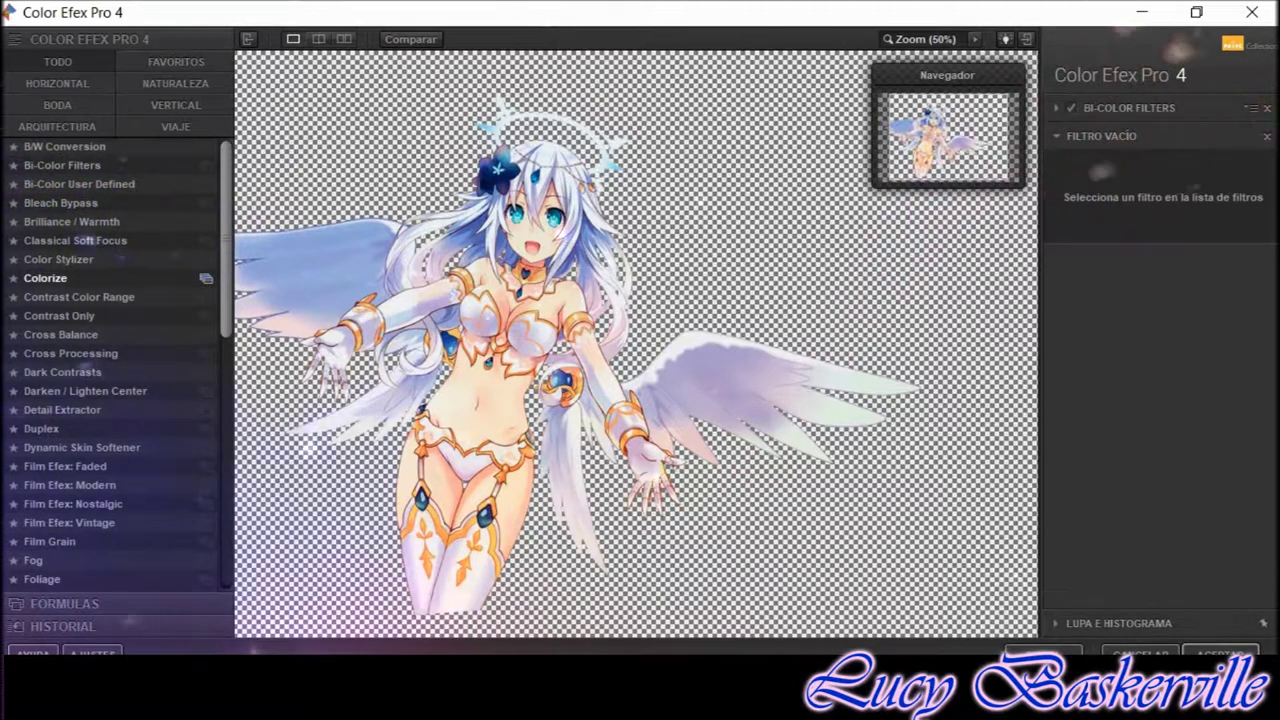
click(79, 297)
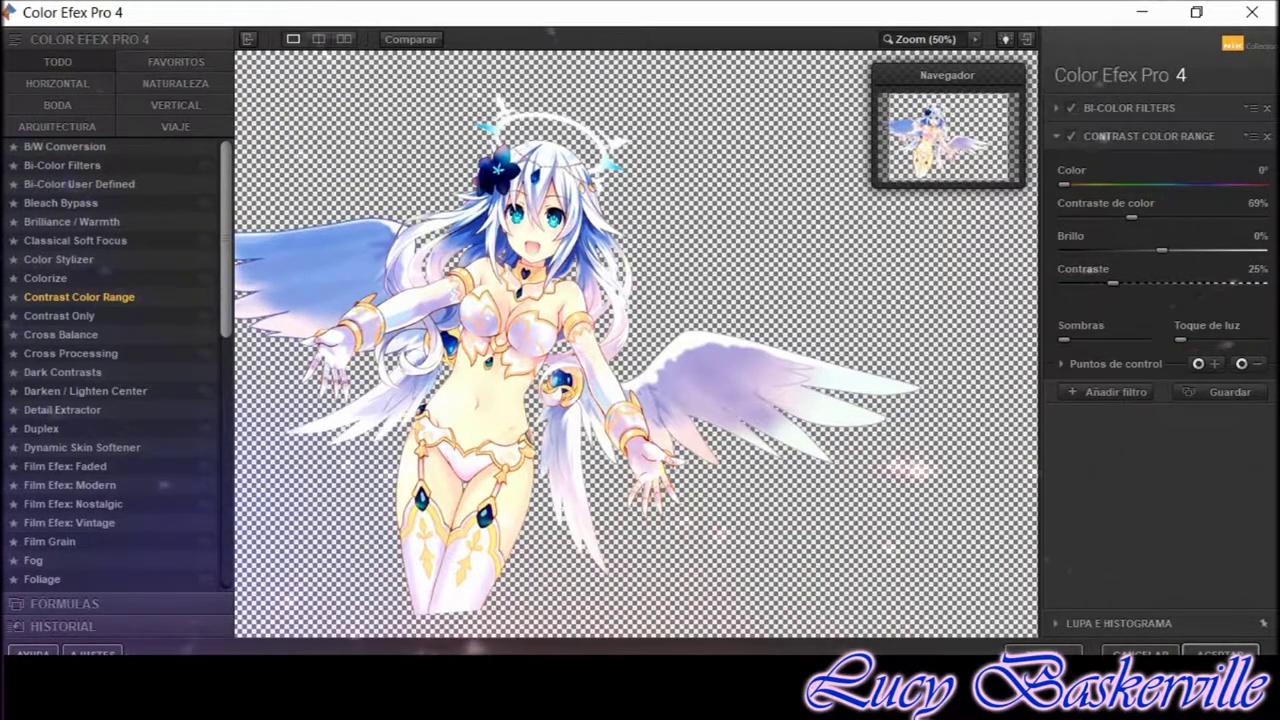
drag(1063, 184, 1125, 184)
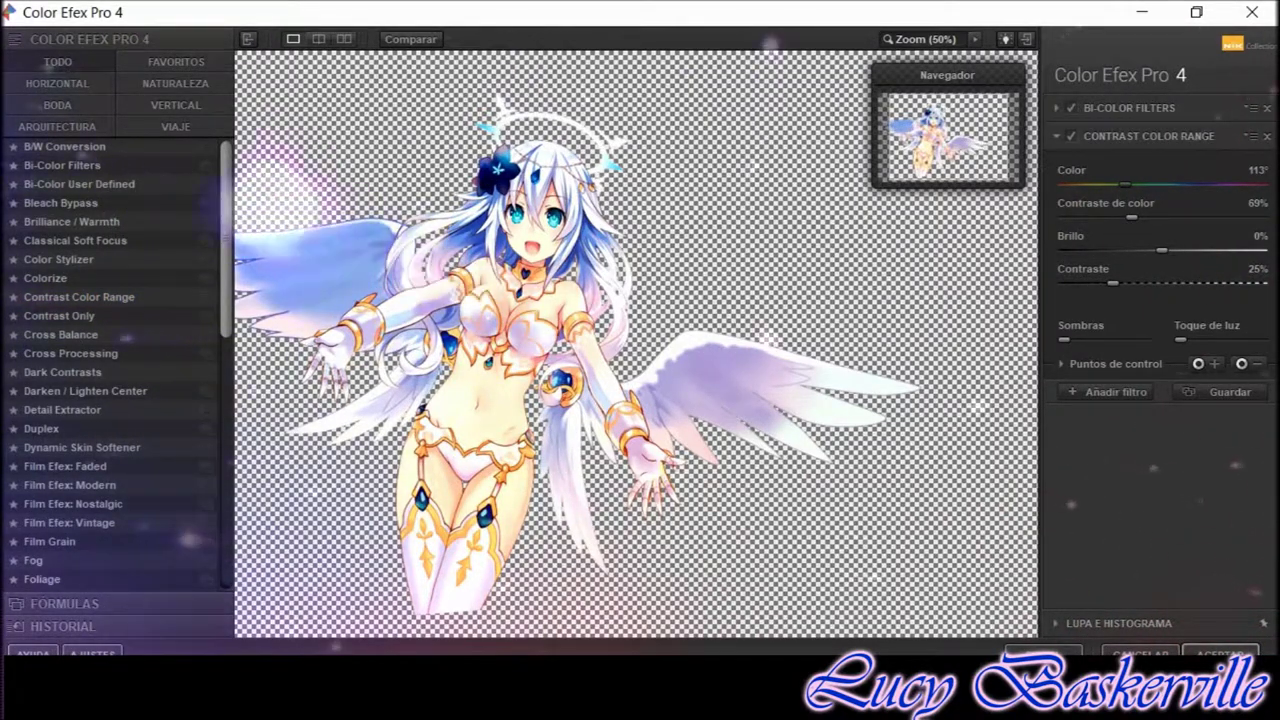
mouse_move(1131, 217)
mouse_down()
mouse_move(1147, 250)
mouse_move(1132, 283)
mouse_up()
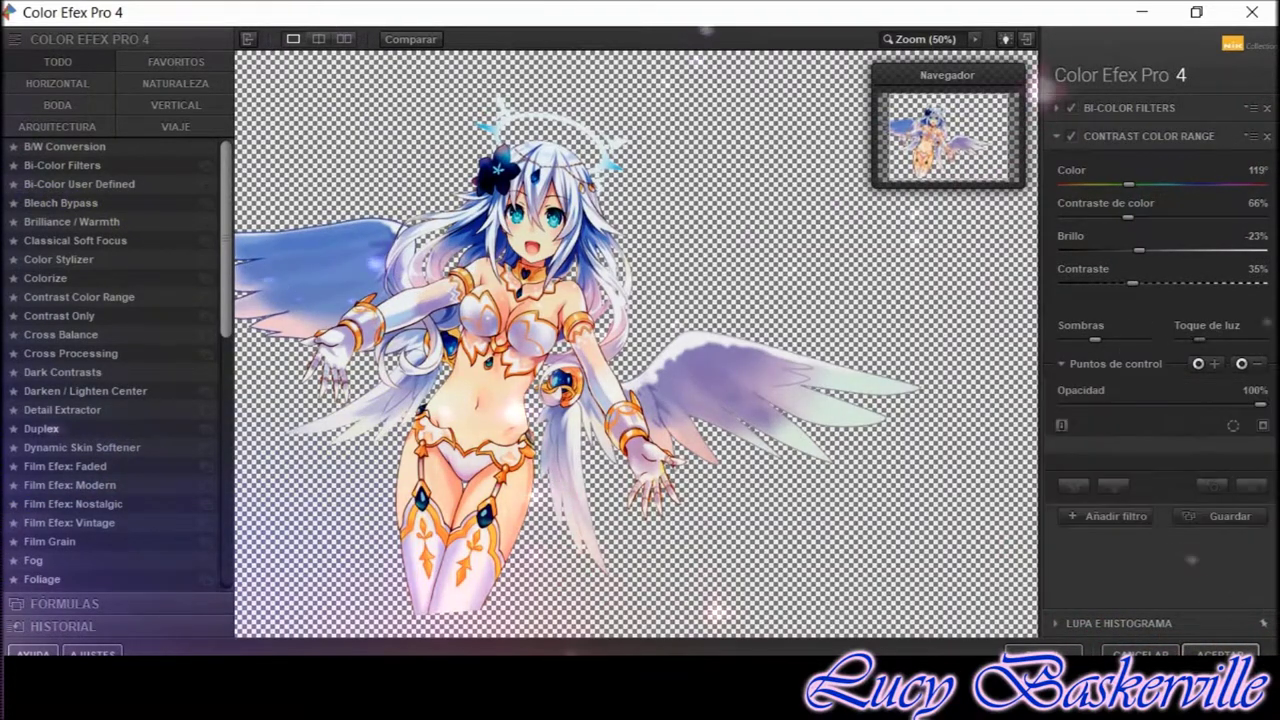
click(1110, 516)
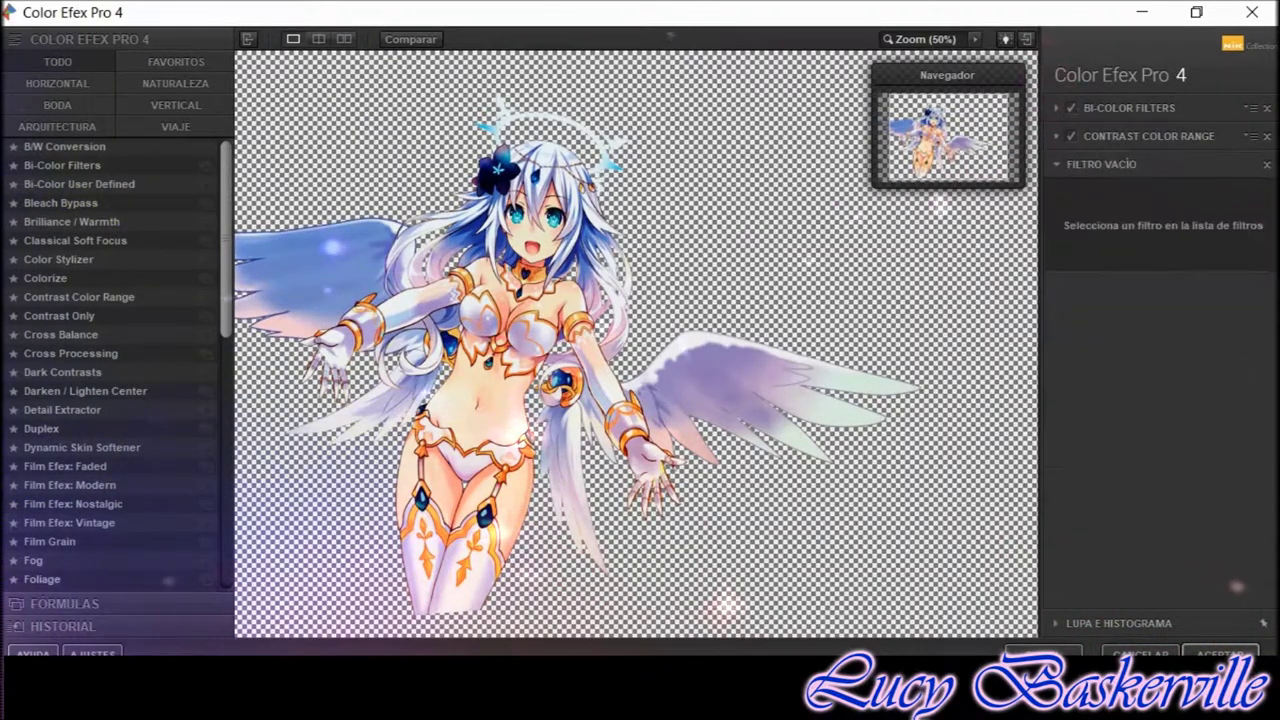
scroll(115, 280, down, 1)
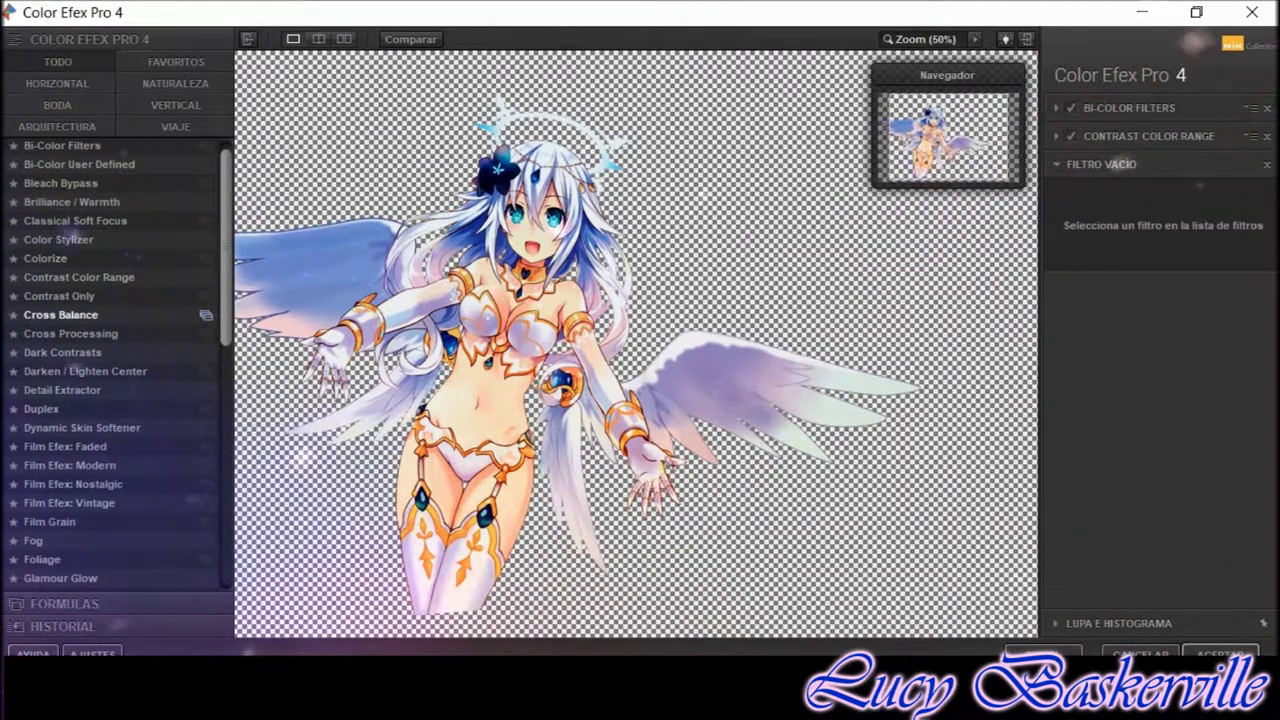
Add Cross Balance with the Tungsten To Daylight (1) preset
click(60, 314)
click(1160, 206)
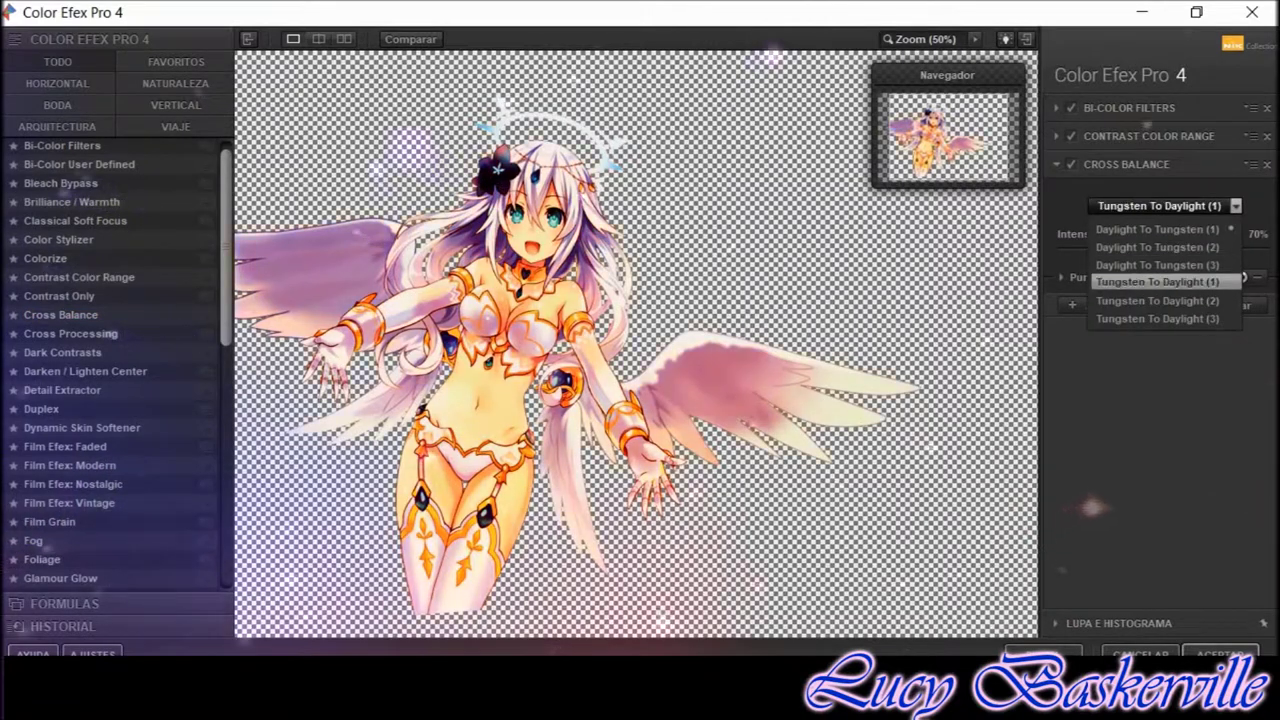
click(1160, 263)
Add Cross Processing, Levels & Curves and a 57%-opacity Midnight filter to the stack
click(1110, 305)
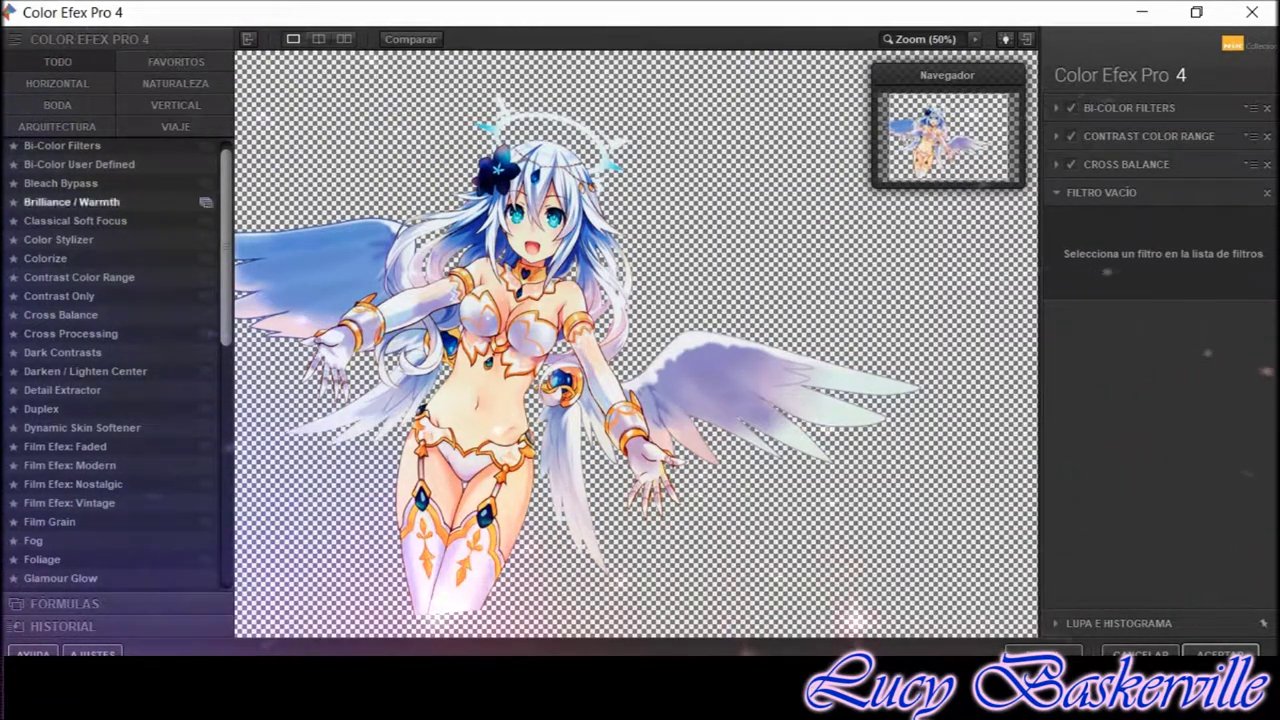
click(70, 333)
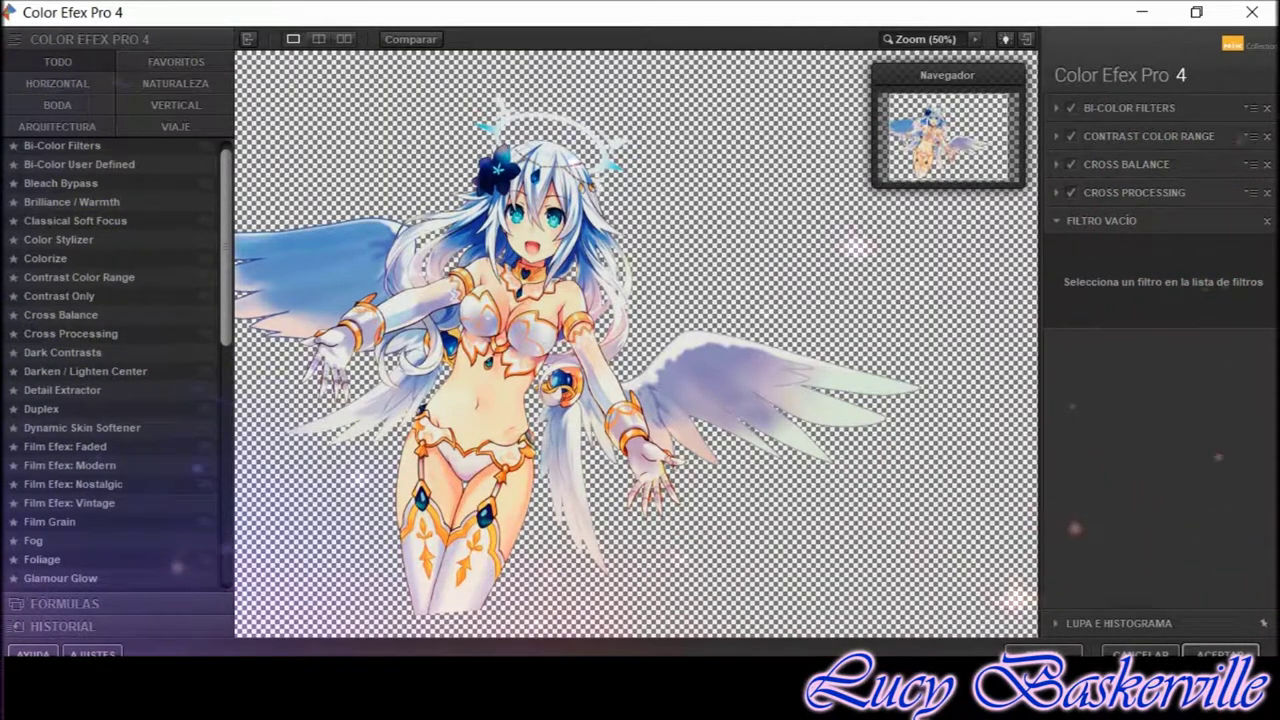
scroll(115, 365, down, 1)
scroll(115, 365, down, 1)
scroll(115, 365, down, 3)
click(66, 534)
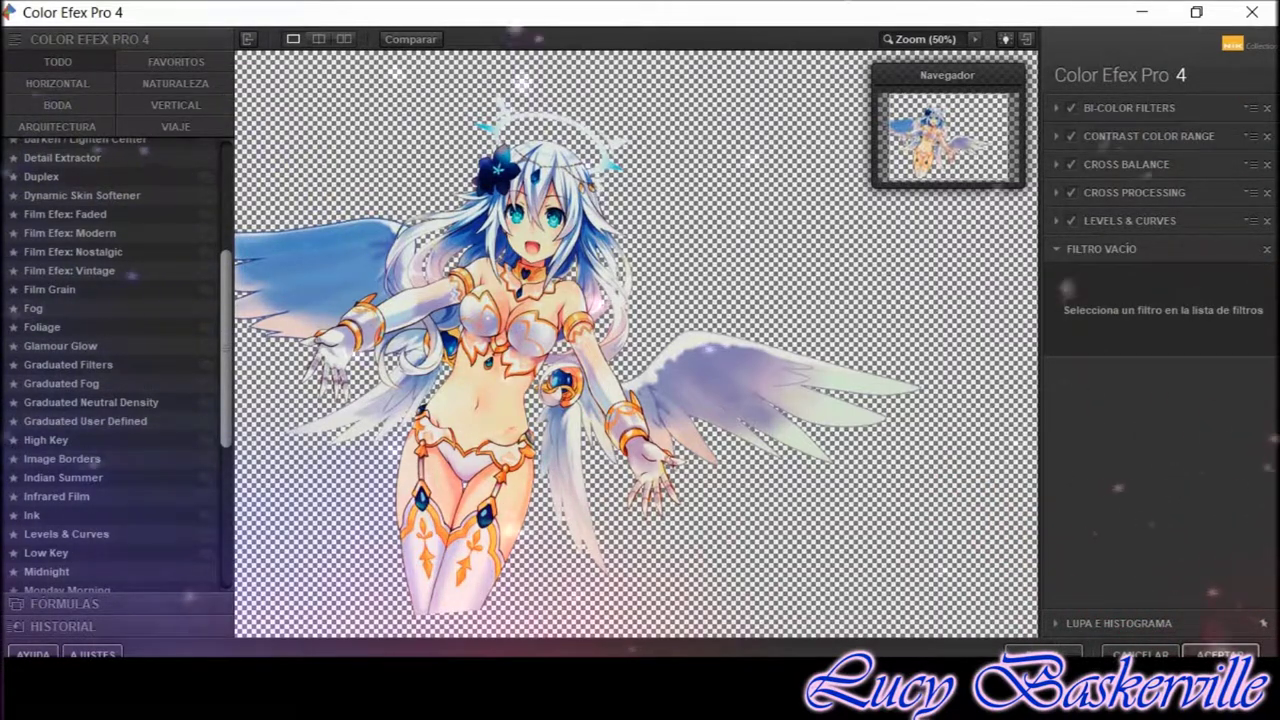
scroll(115, 365, down, 1)
scroll(110, 450, down, 4)
click(47, 495)
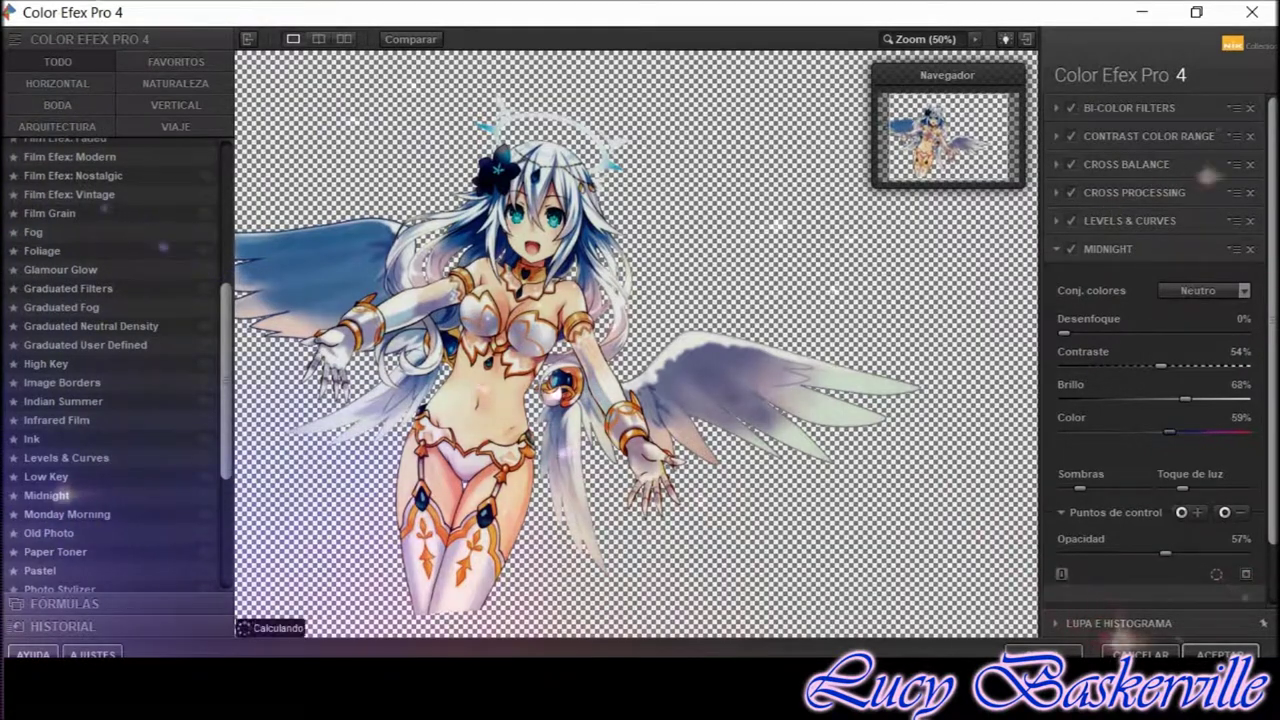
Add Pro Contrast with dynamic contrast at 32% and opacity at 69%
scroll(1160, 400, down, 3)
click(1110, 598)
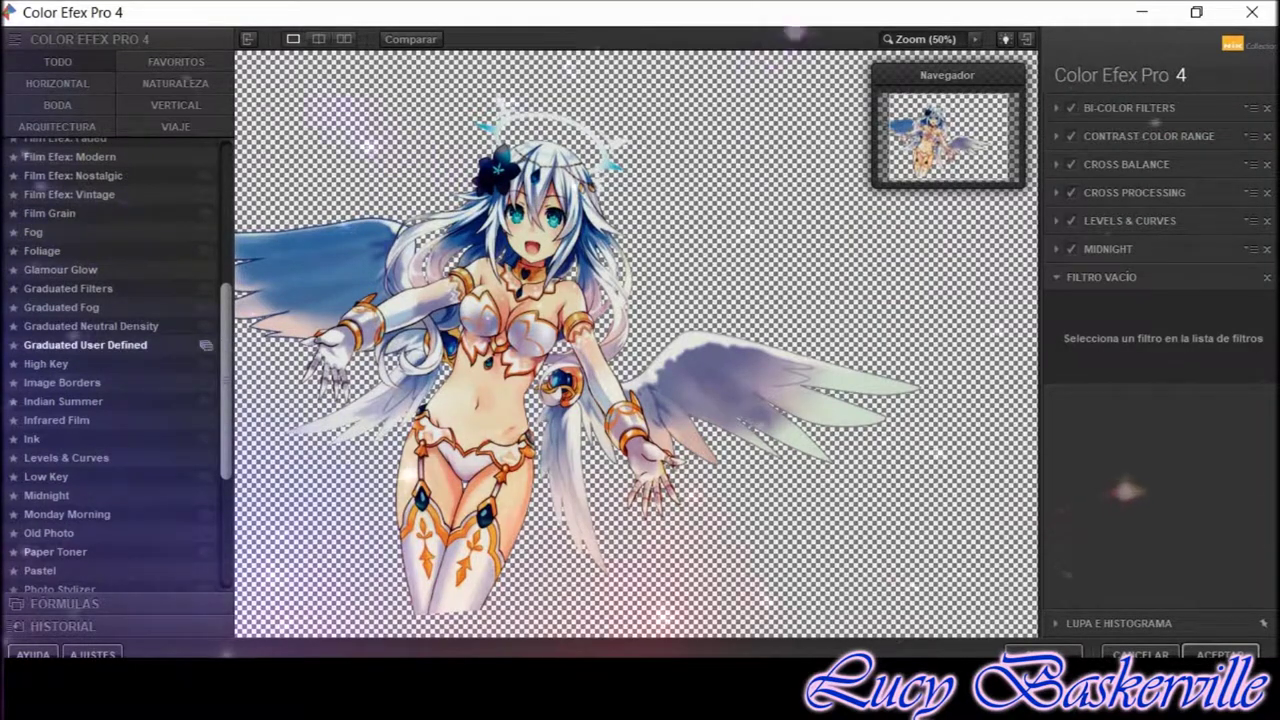
scroll(110, 400, down, 3)
scroll(110, 483, down, 2)
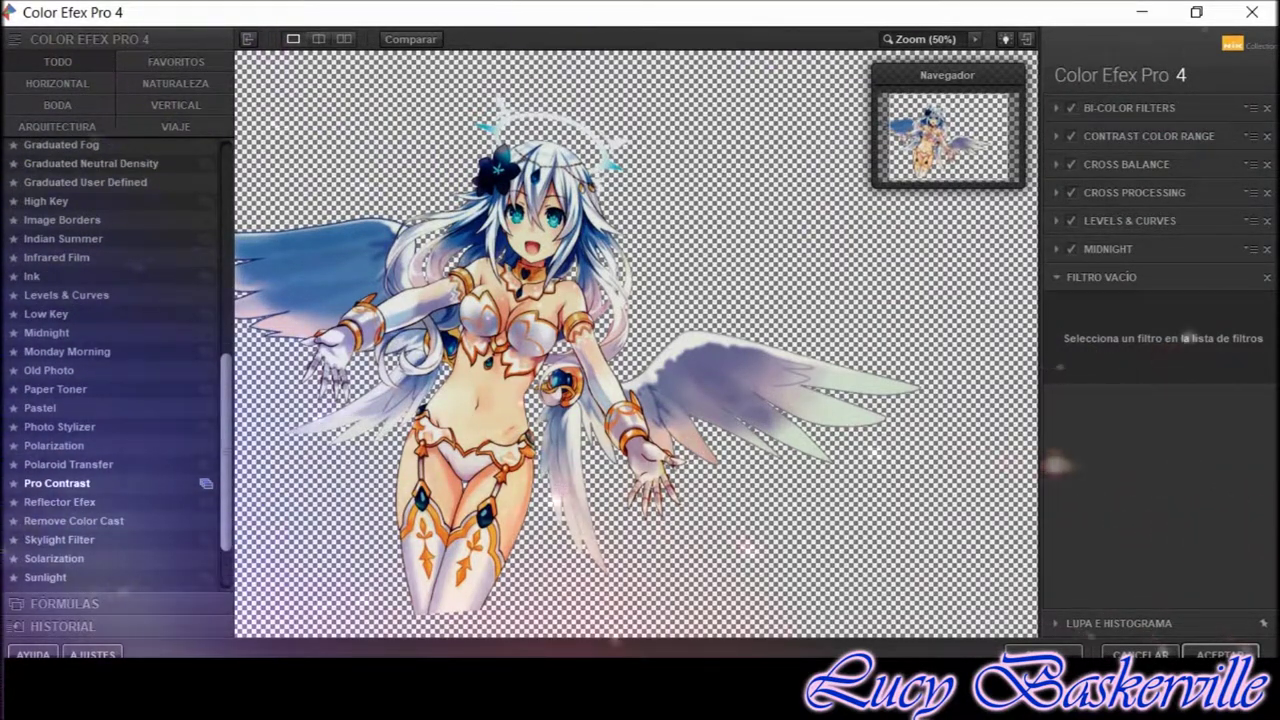
click(110, 483)
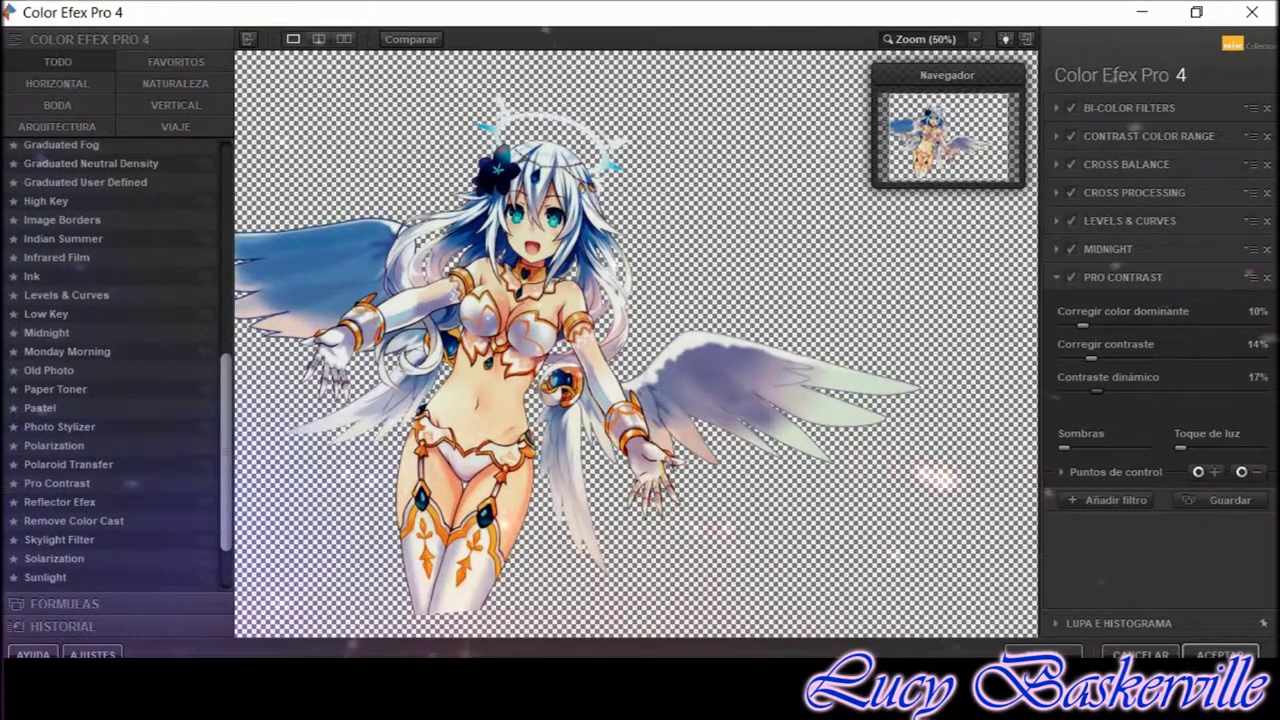
click(1061, 471)
drag(1097, 391, 1121, 391)
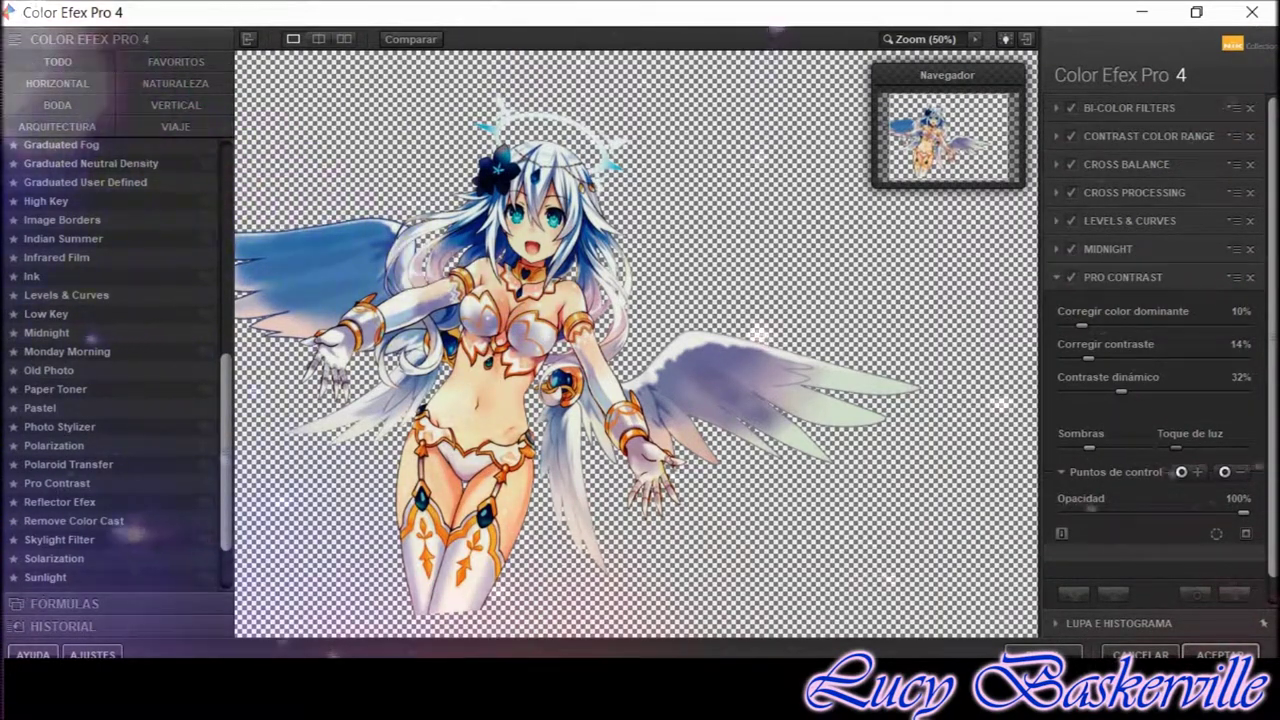
drag(1243, 512, 1187, 512)
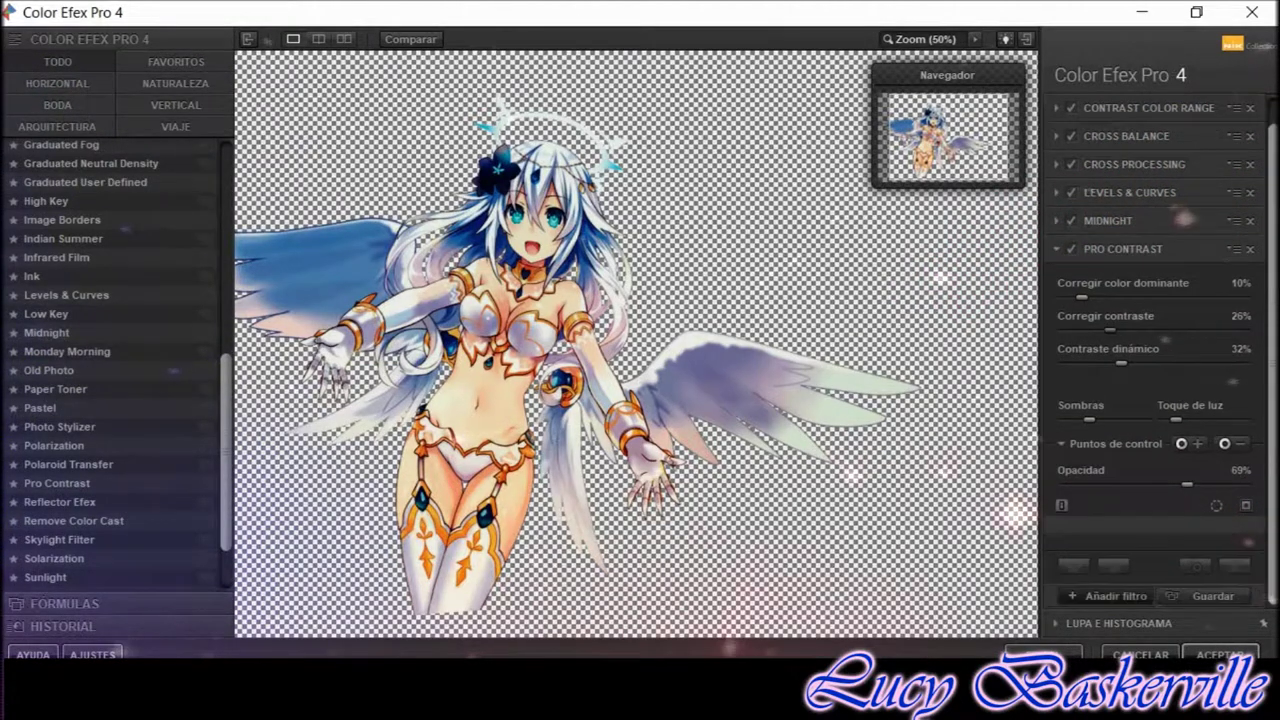
Add a Sunlight filter to the stack
click(1113, 594)
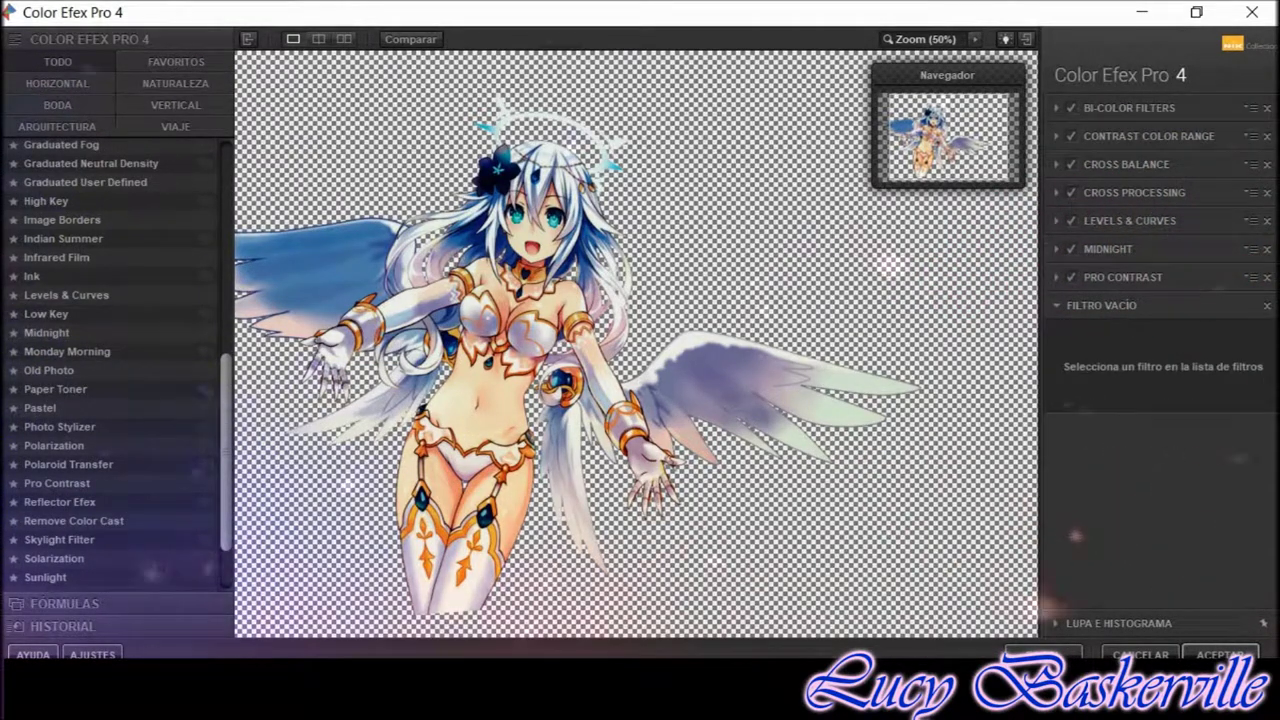
scroll(110, 360, down, 1)
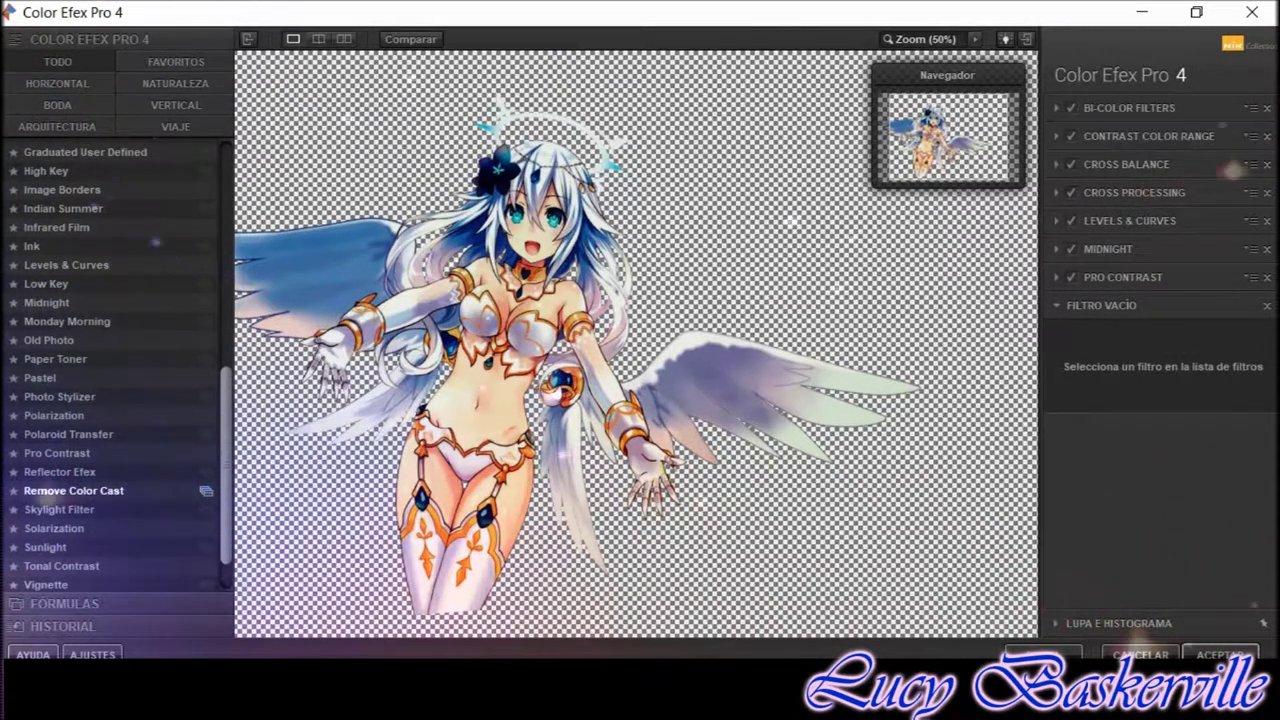
scroll(60, 491, down, 1)
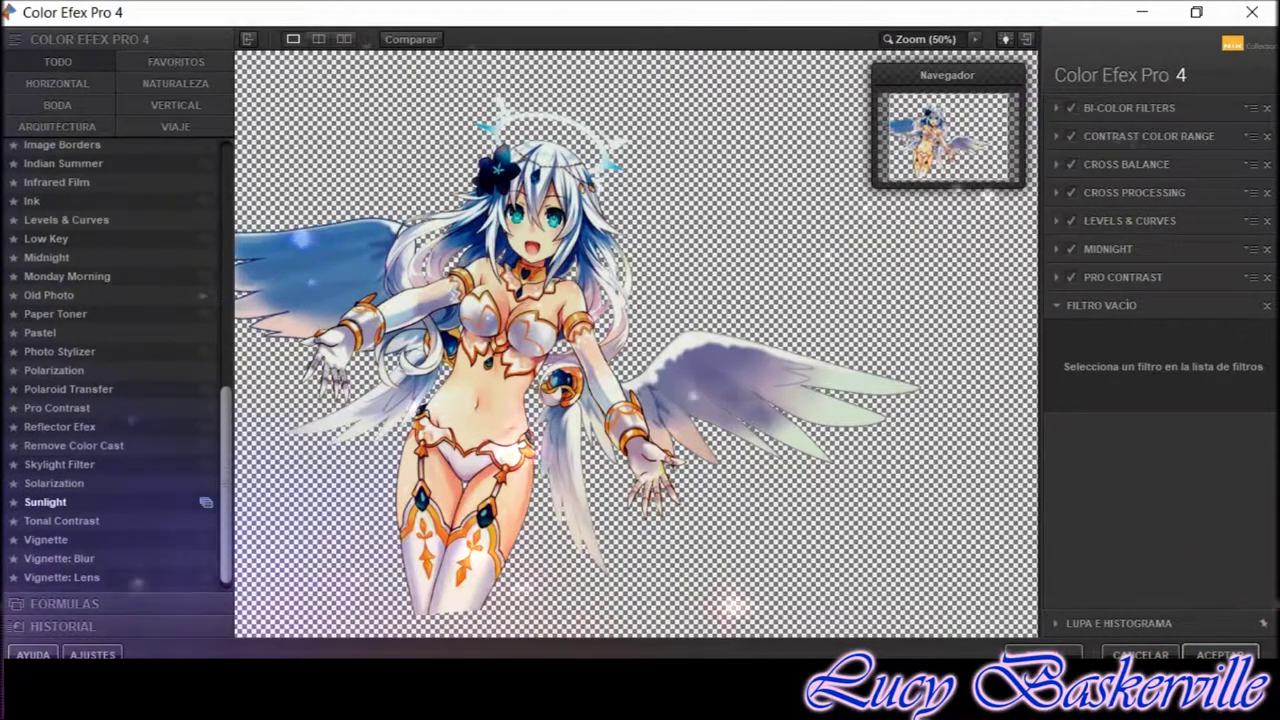
click(50, 502)
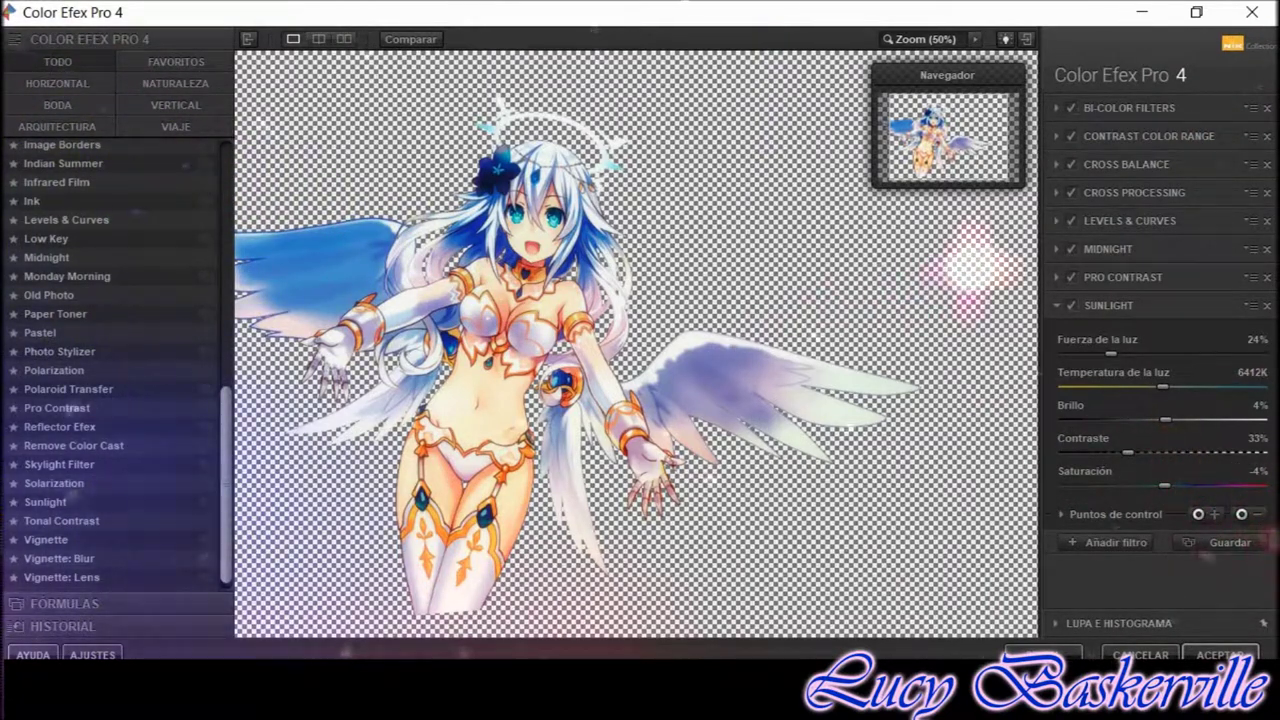
Set the Sunlight filter's opacity to 73%
click(1061, 514)
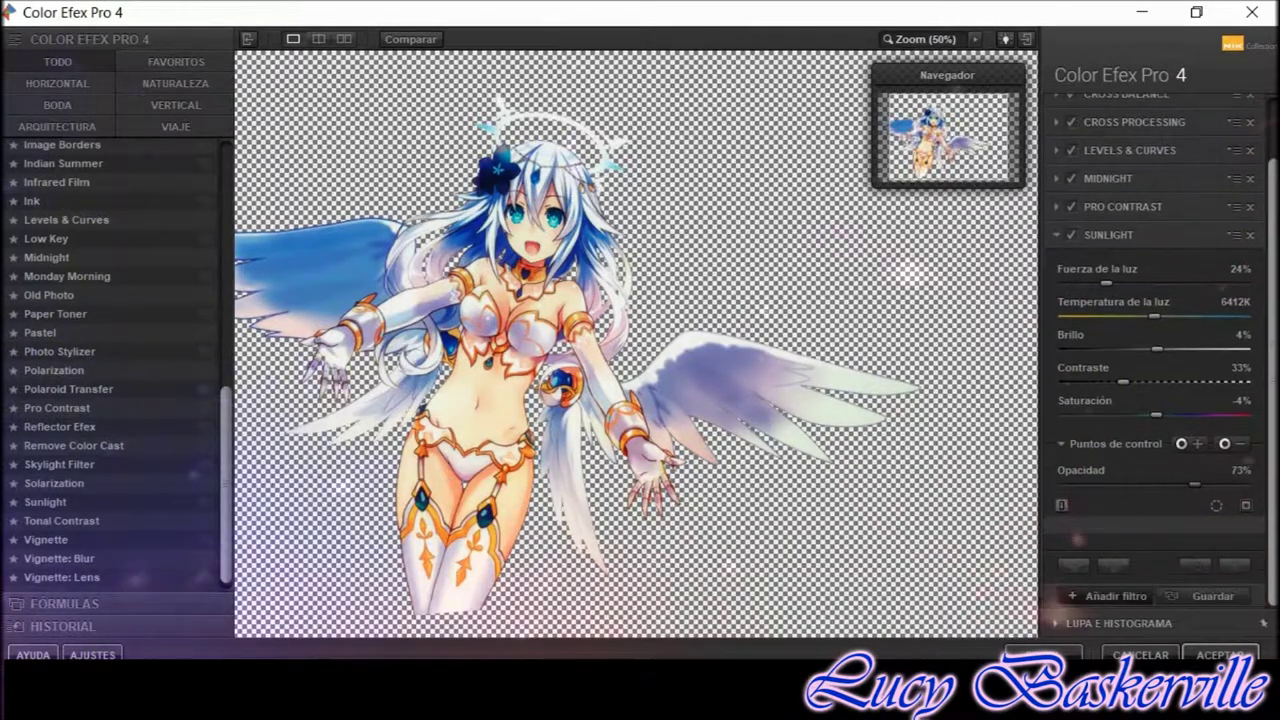
click(1100, 584)
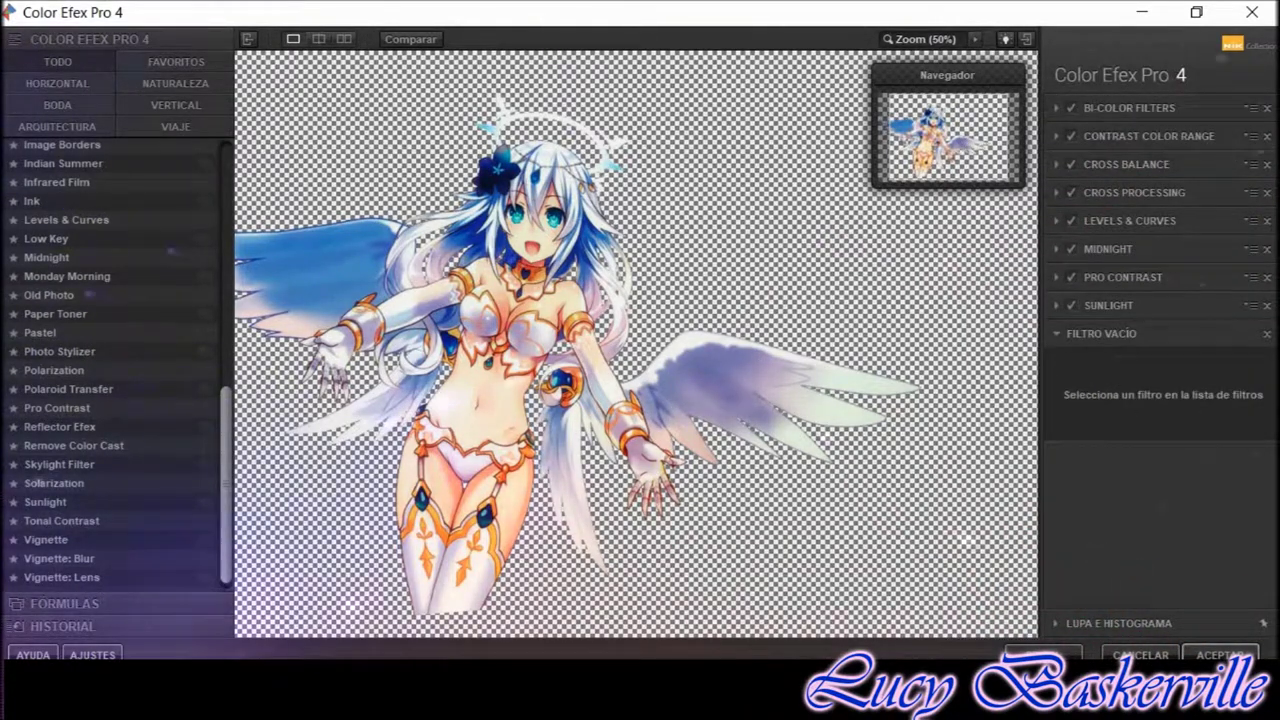
scroll(150, 350, up, 10)
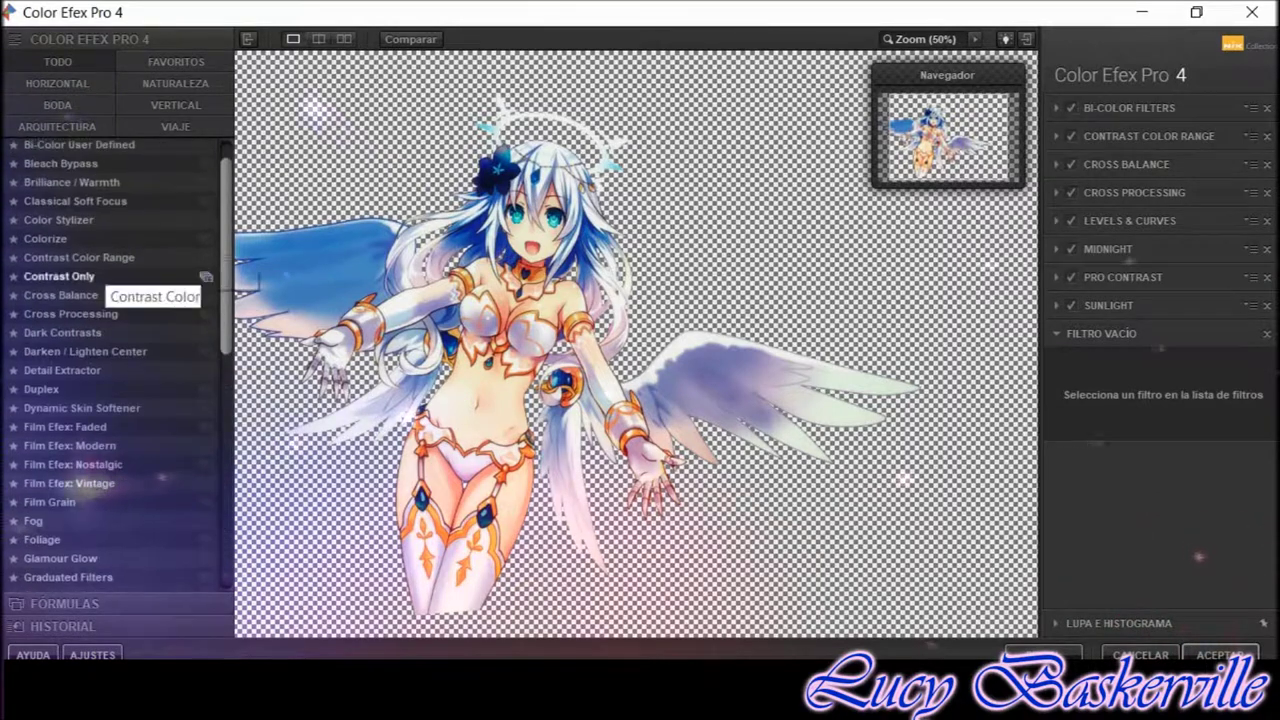
scroll(180, 245, down, 2)
scroll(180, 245, up, 3)
Add Classical Soft Focus using method 2, then apply the whole filter stack
click(100, 240)
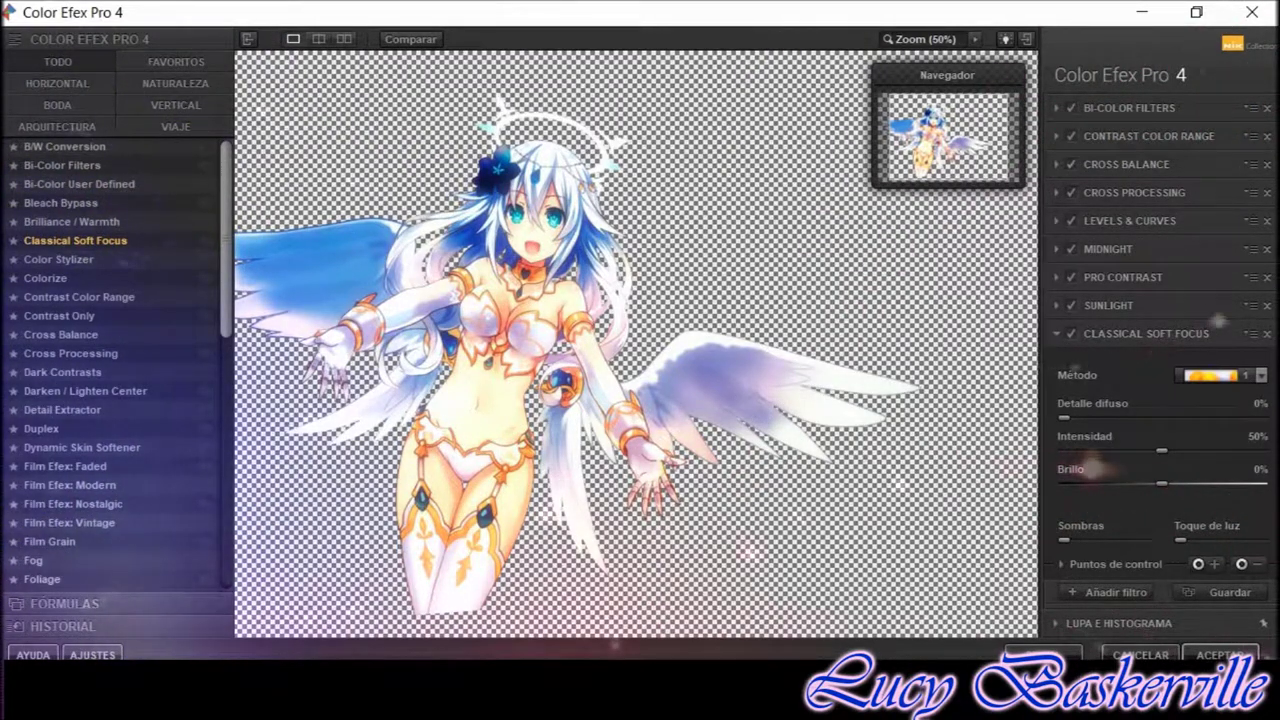
click(1220, 375)
click(1210, 330)
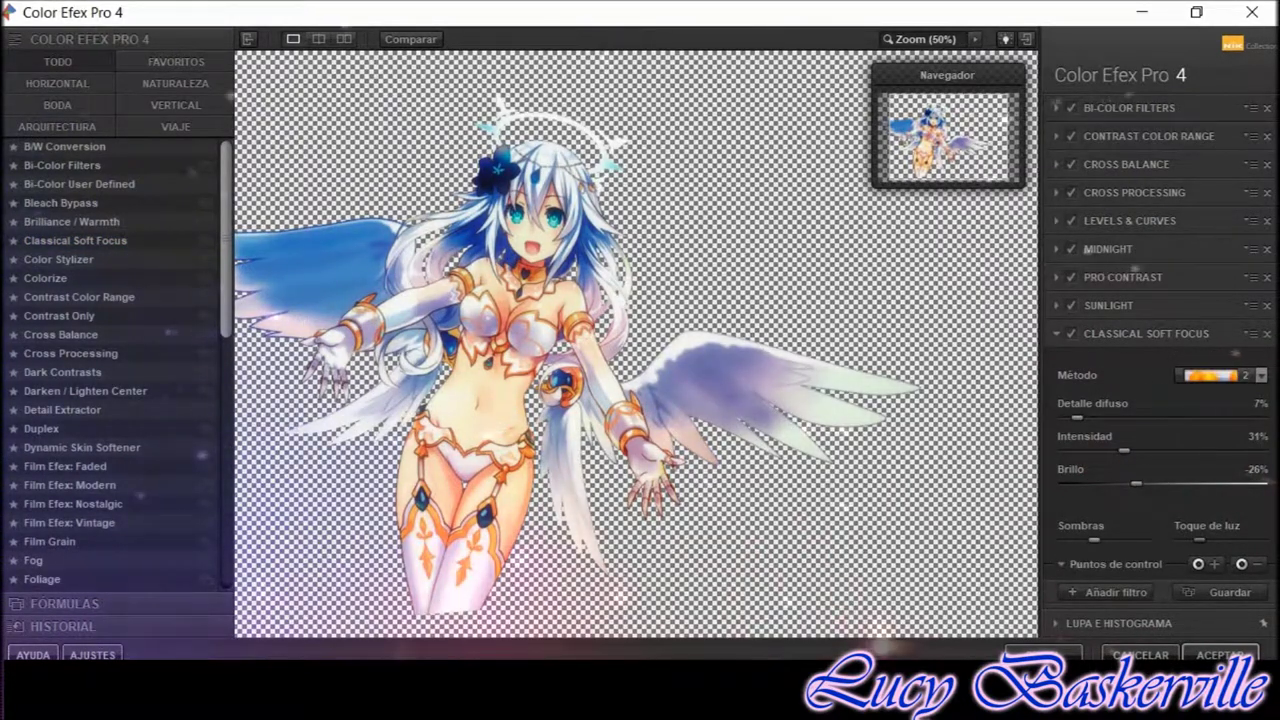
click(1110, 592)
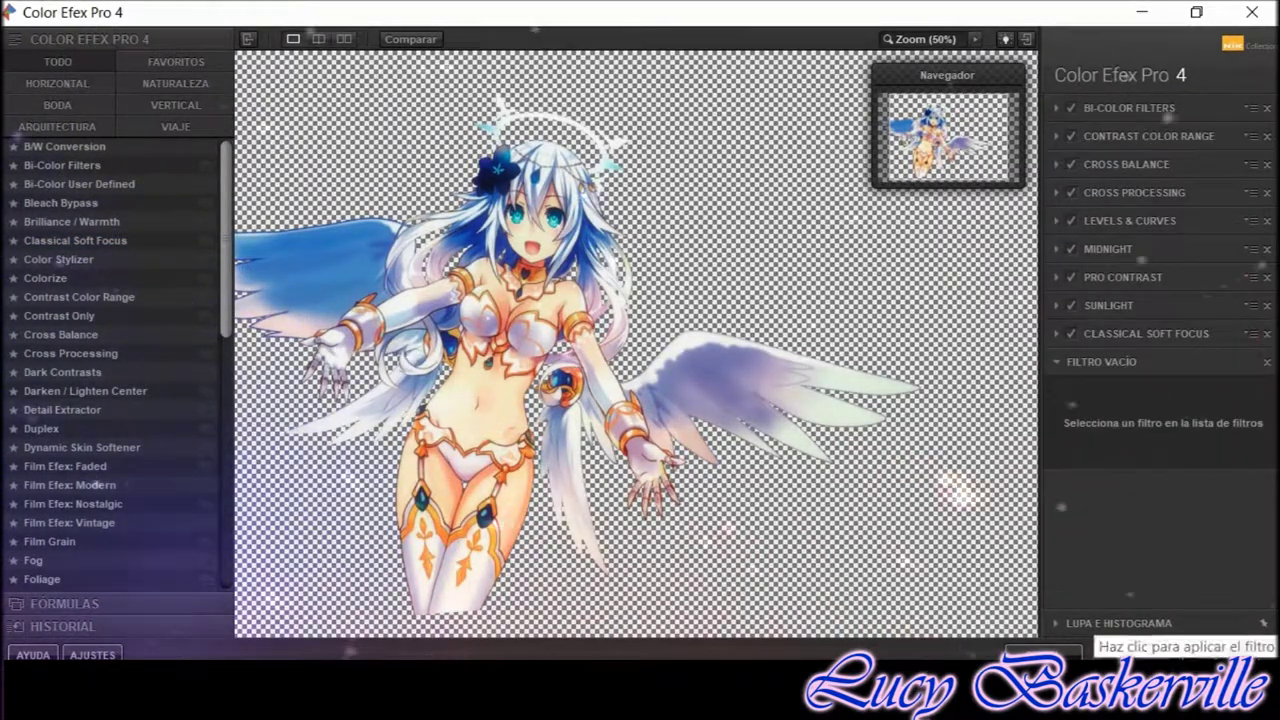
click(1222, 654)
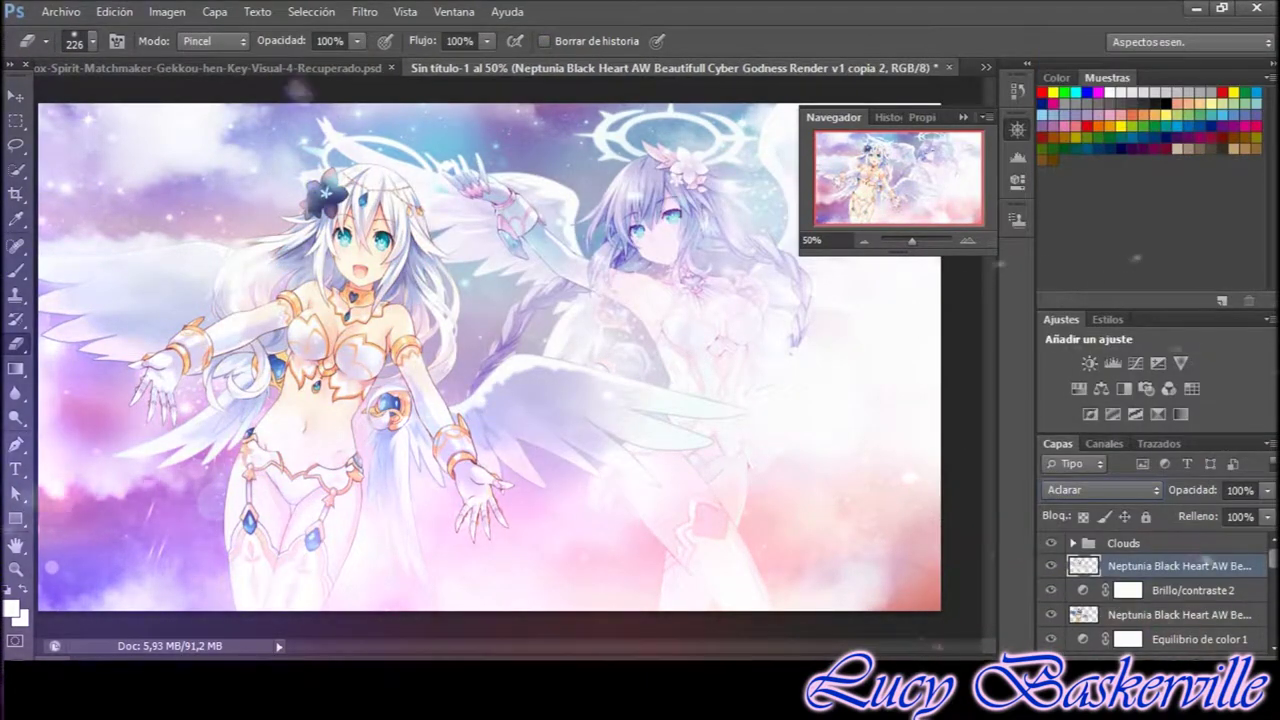
Compare the top angel layer on and off, then raise Brightness/Contrast brightness to 17
click(1050, 566)
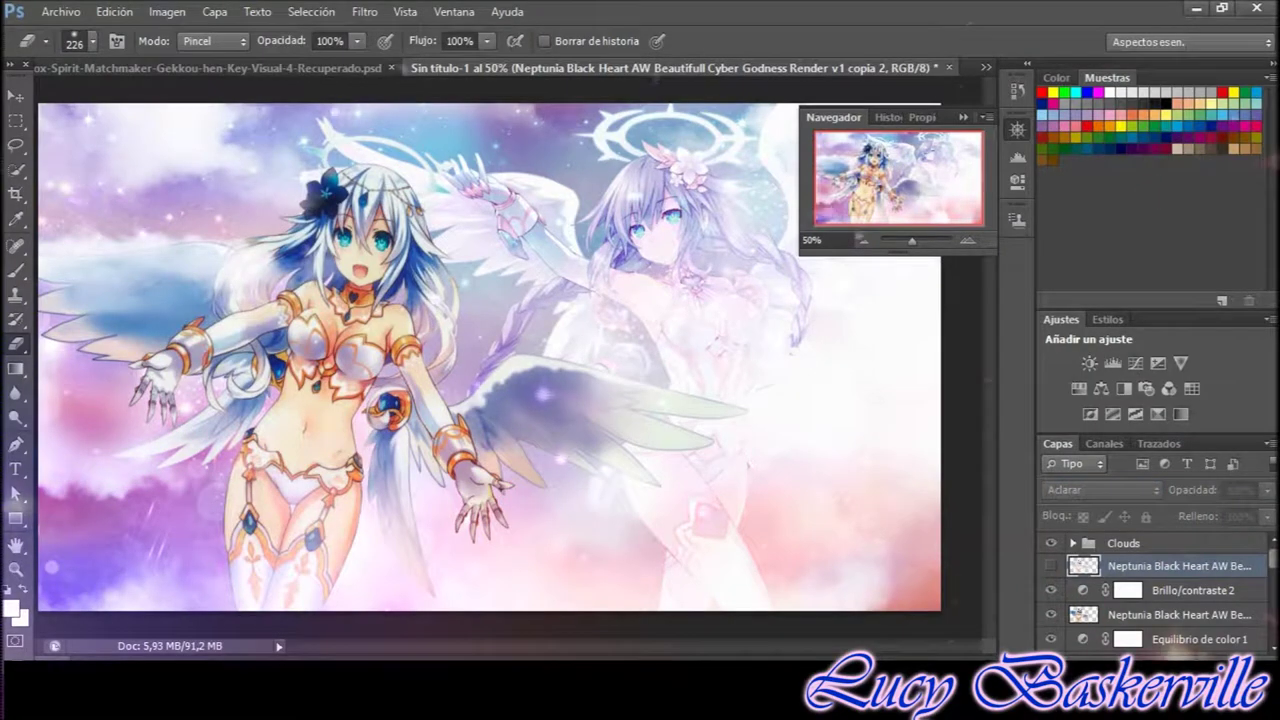
click(1050, 566)
click(365, 11)
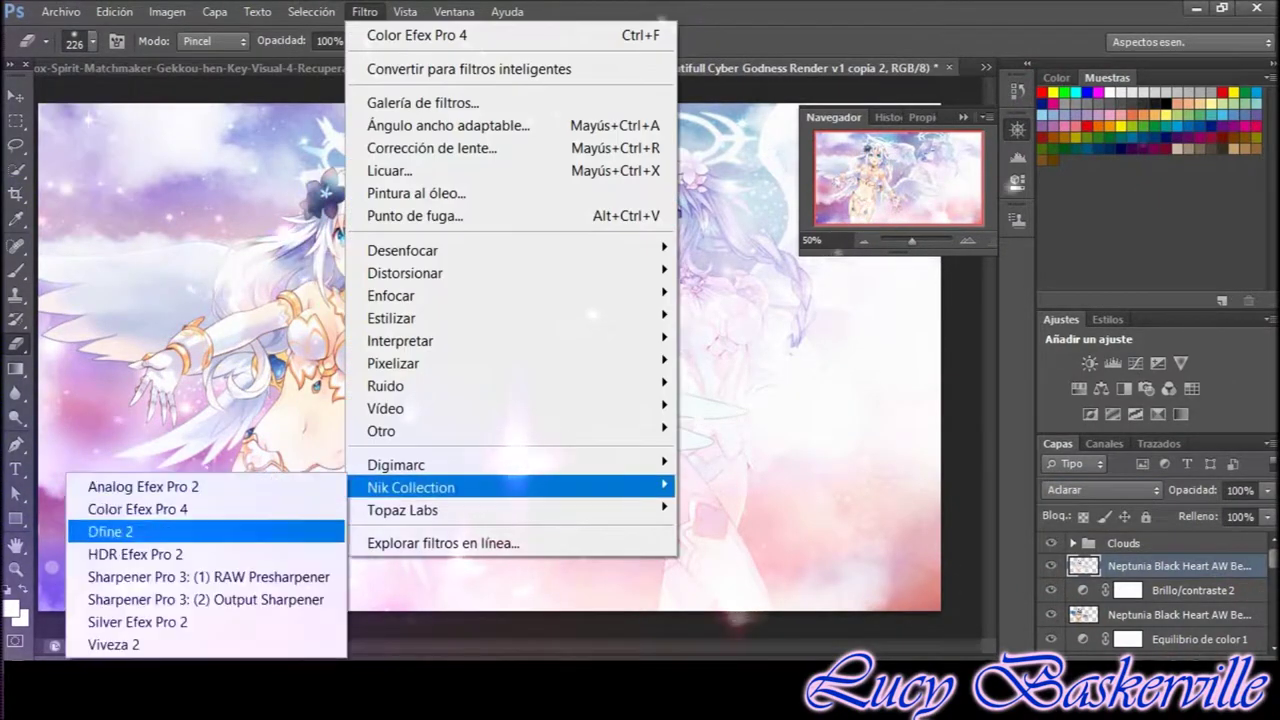
click(540, 69)
text(17)
key(Tab)
key(Return)
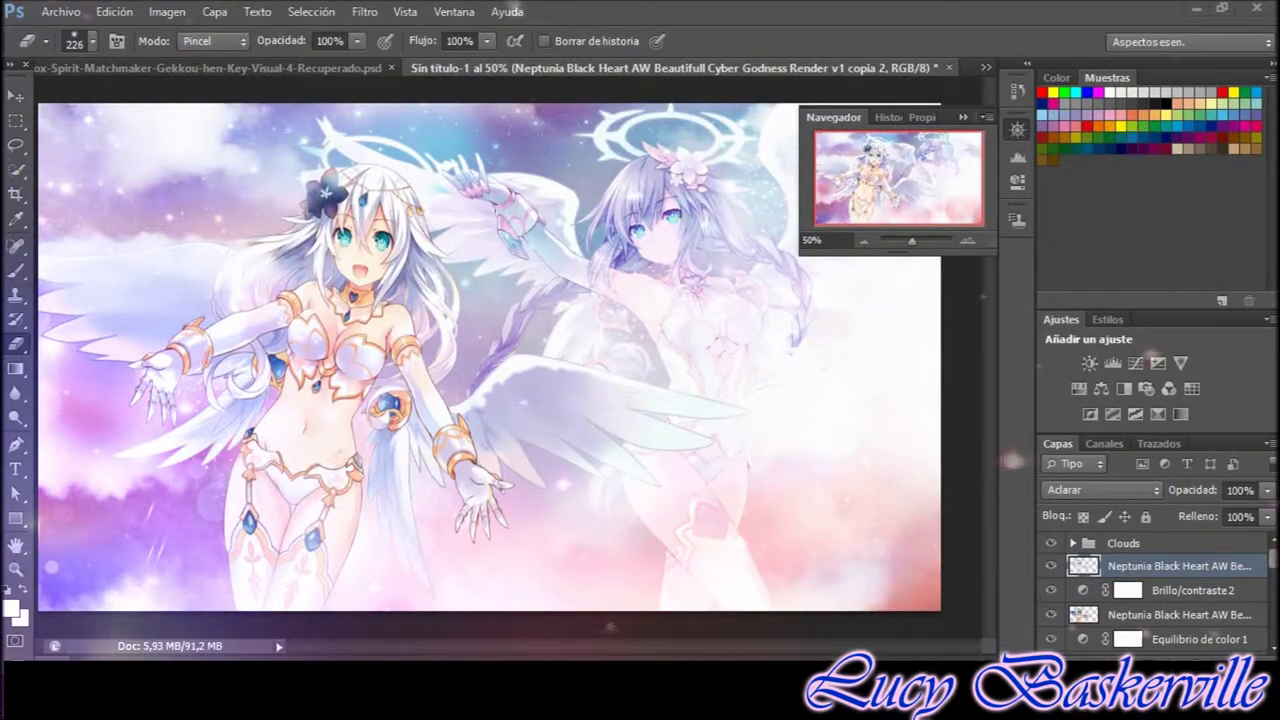
Shift the Color Balance to +4 red and -8 magenta
click(167, 11)
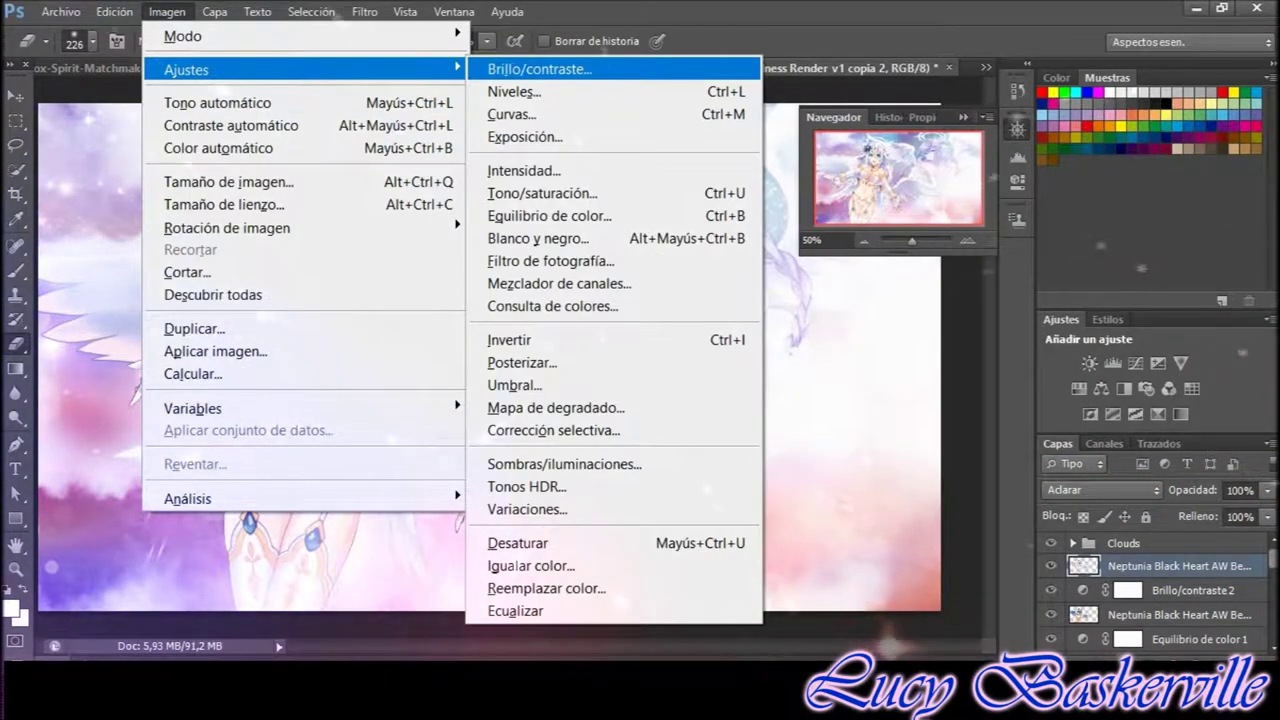
key(Down)
key(Down)
key(Down)
key(Down)
key(Return)
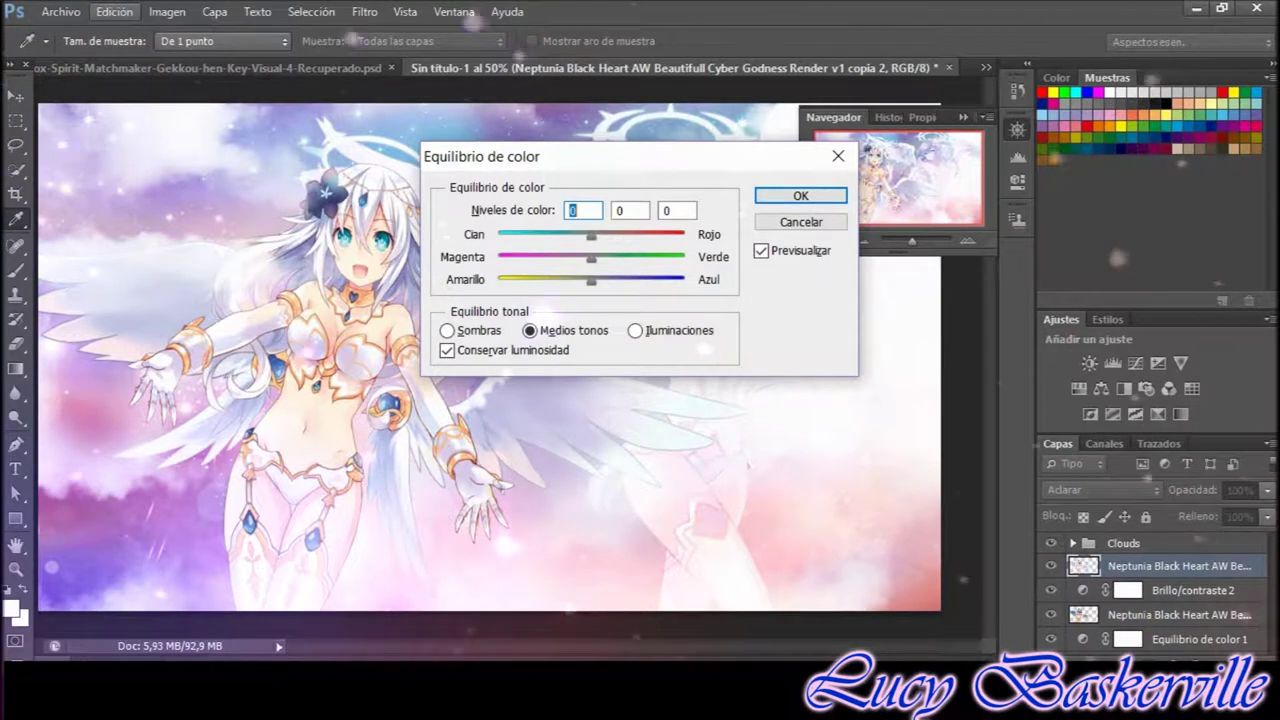
key(Up)
key(Up)
key(Up)
key(Tab)
key(Down)
key(Down)
key(Down)
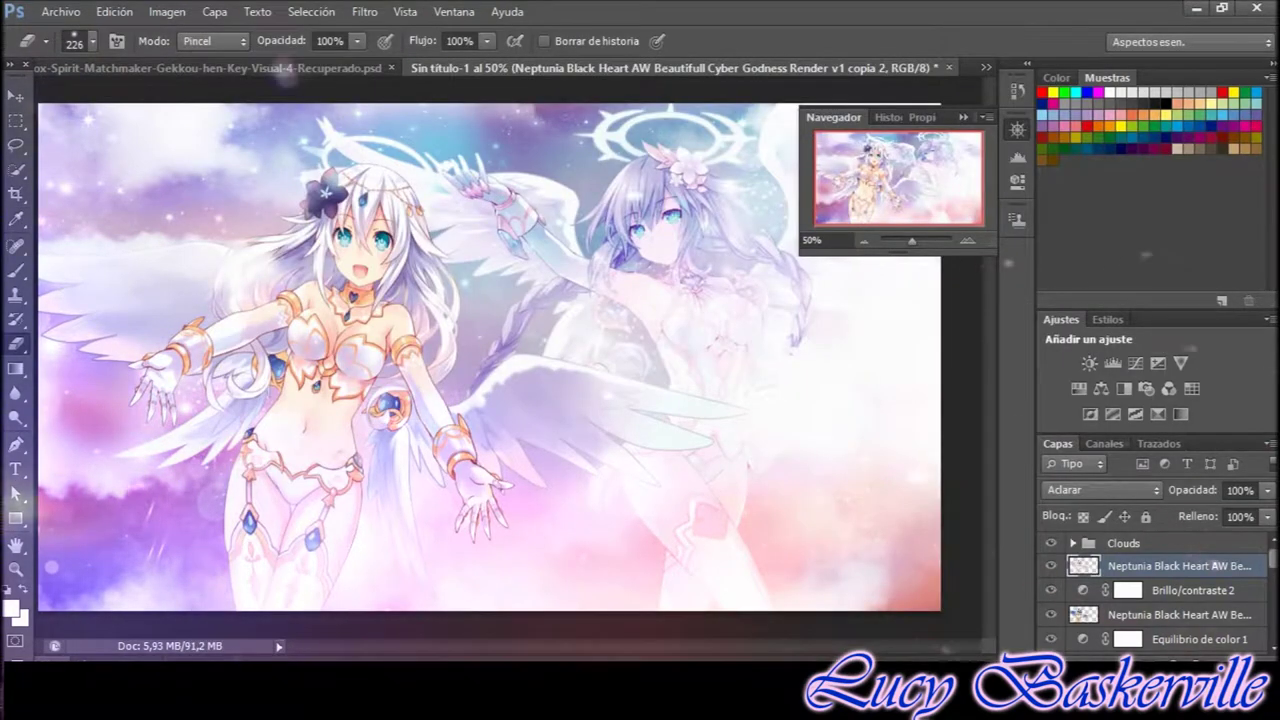
click(364, 11)
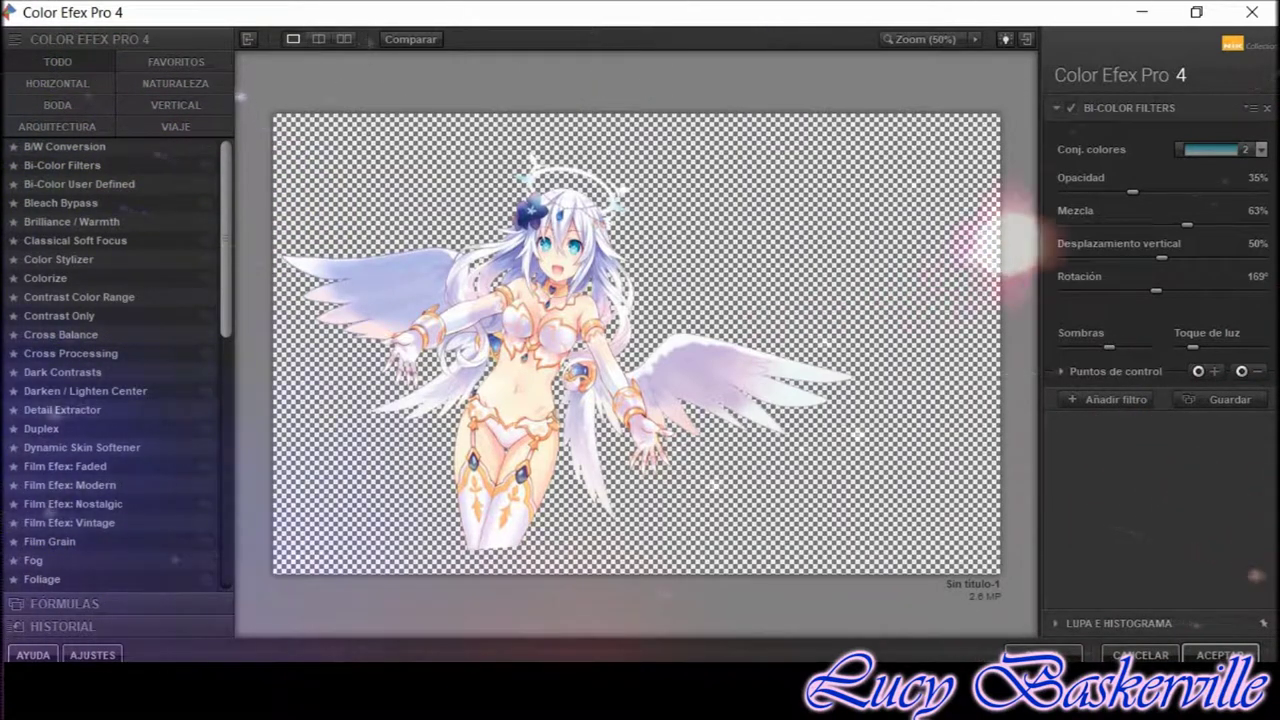
Make the first filter Brilliance / Warmth and enlarge the angel preview
click(72, 221)
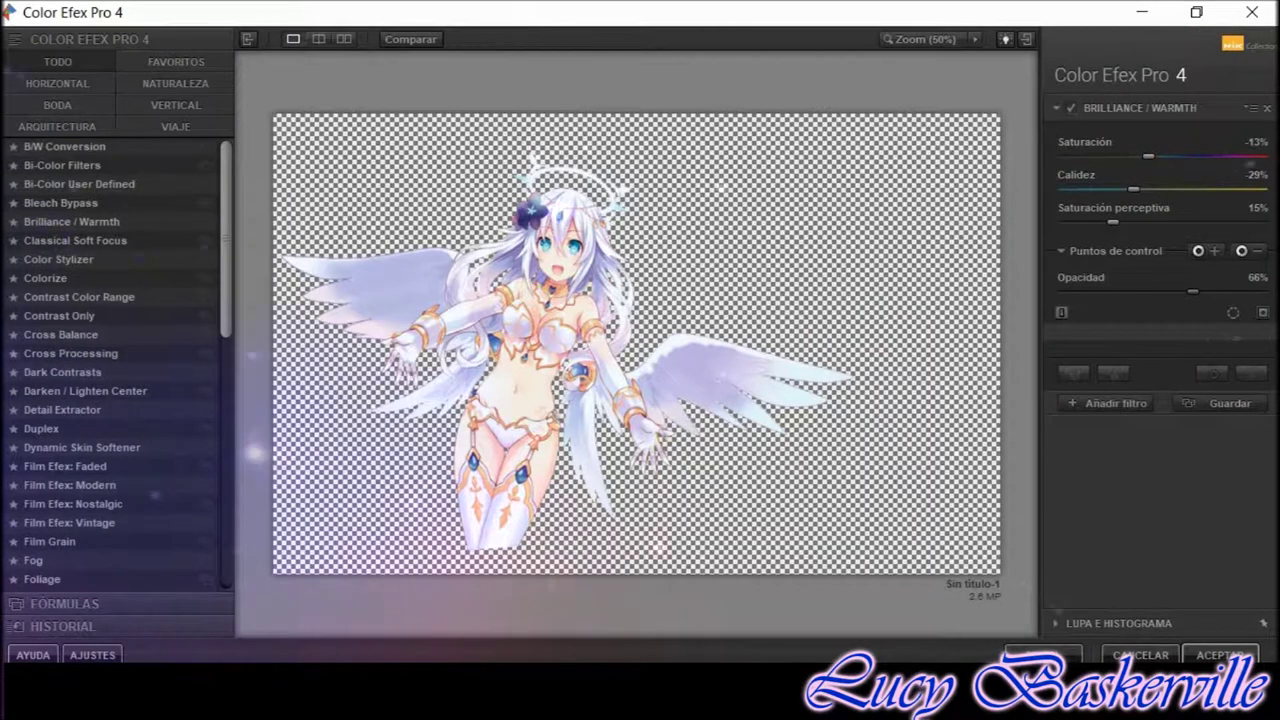
click(920, 38)
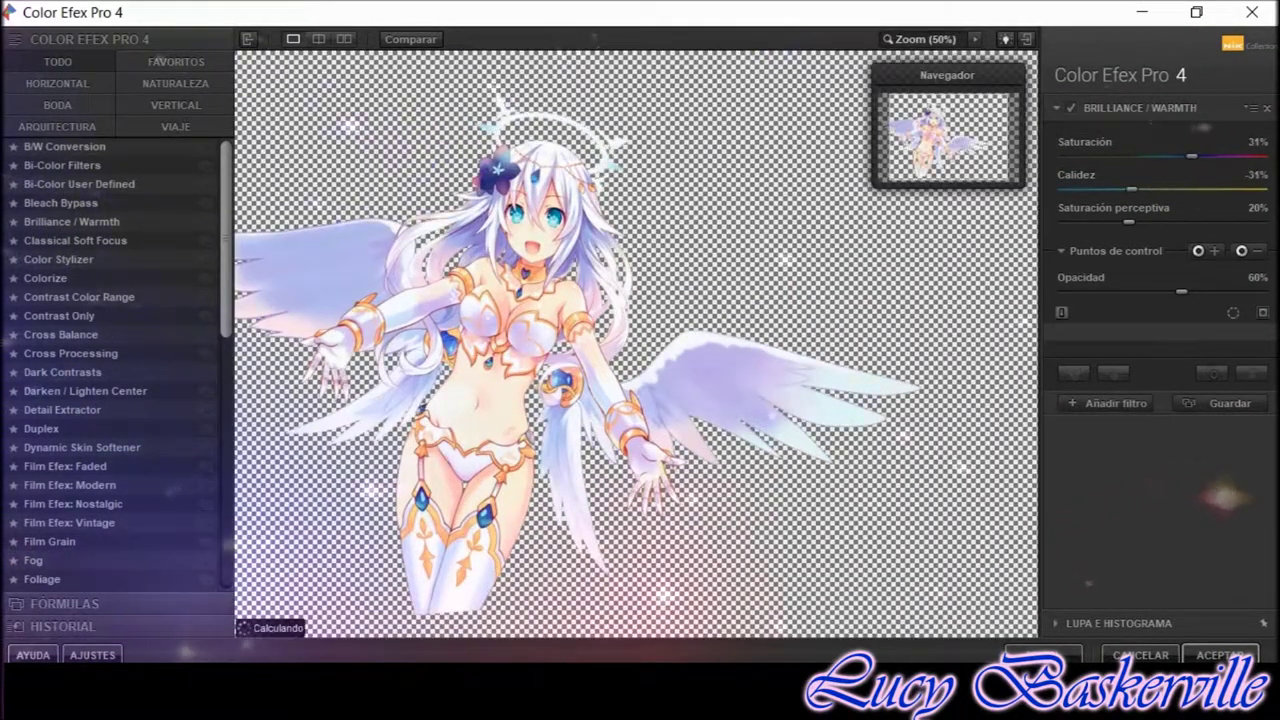
click(1108, 403)
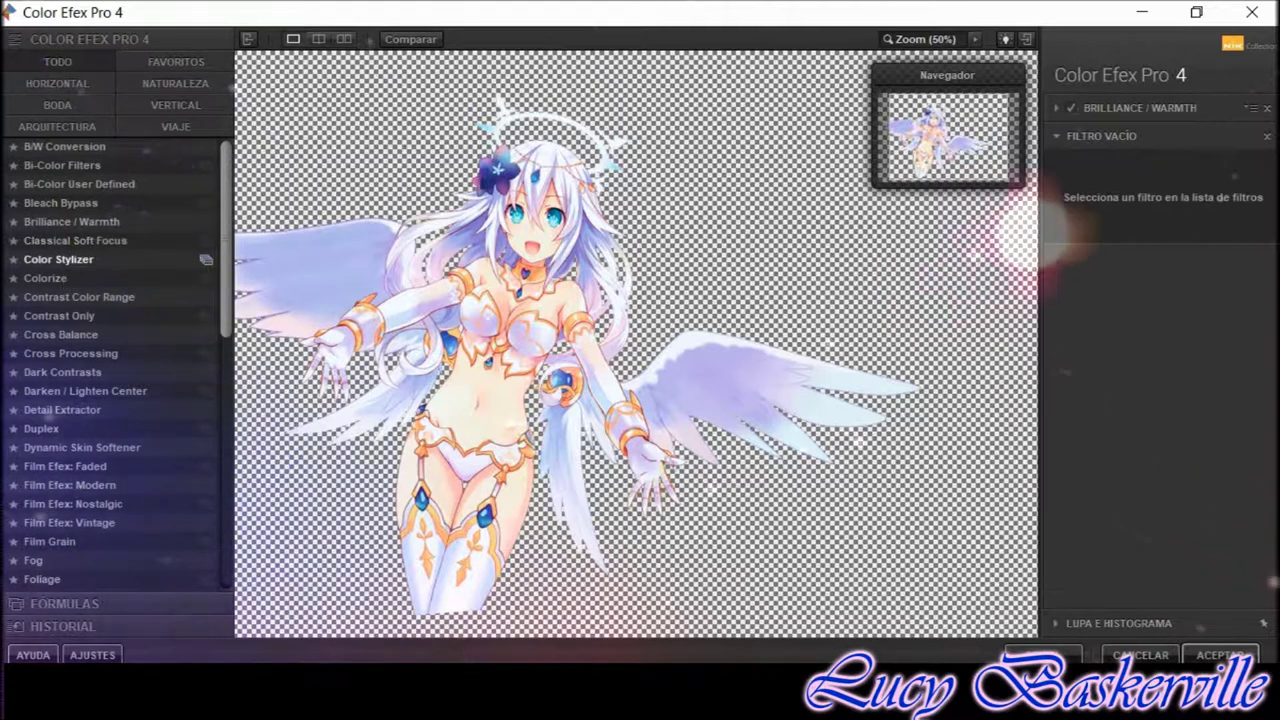
Add a blue-tinted Color Stylizer (shadows 39%, highlights 30%), then a Dark Contrasts filter
click(60, 259)
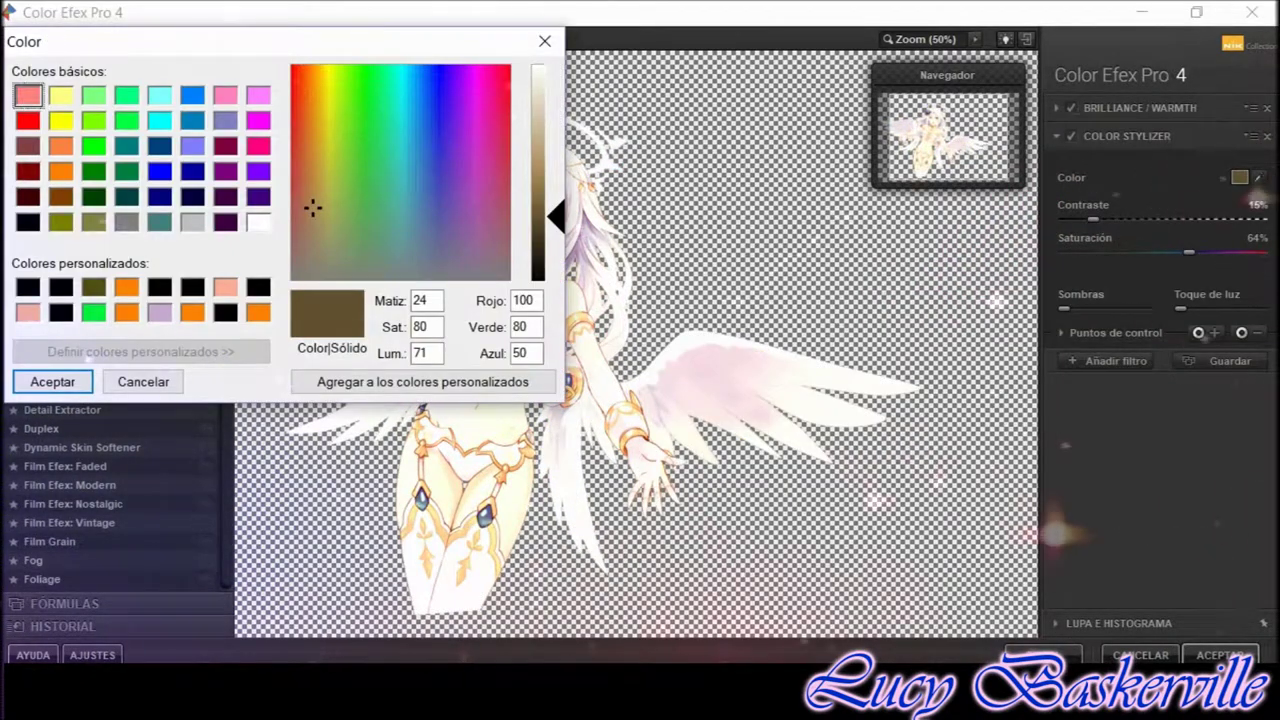
click(192, 95)
click(52, 381)
drag(1064, 308, 1096, 308)
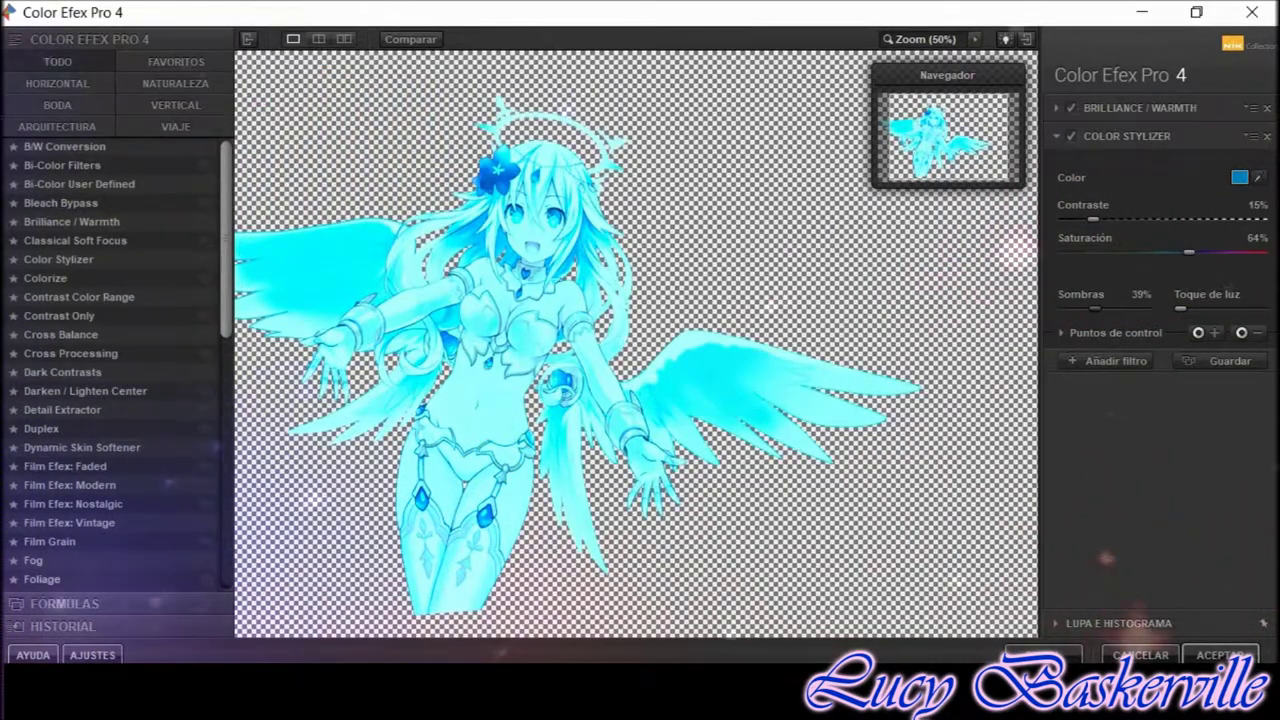
click(1061, 332)
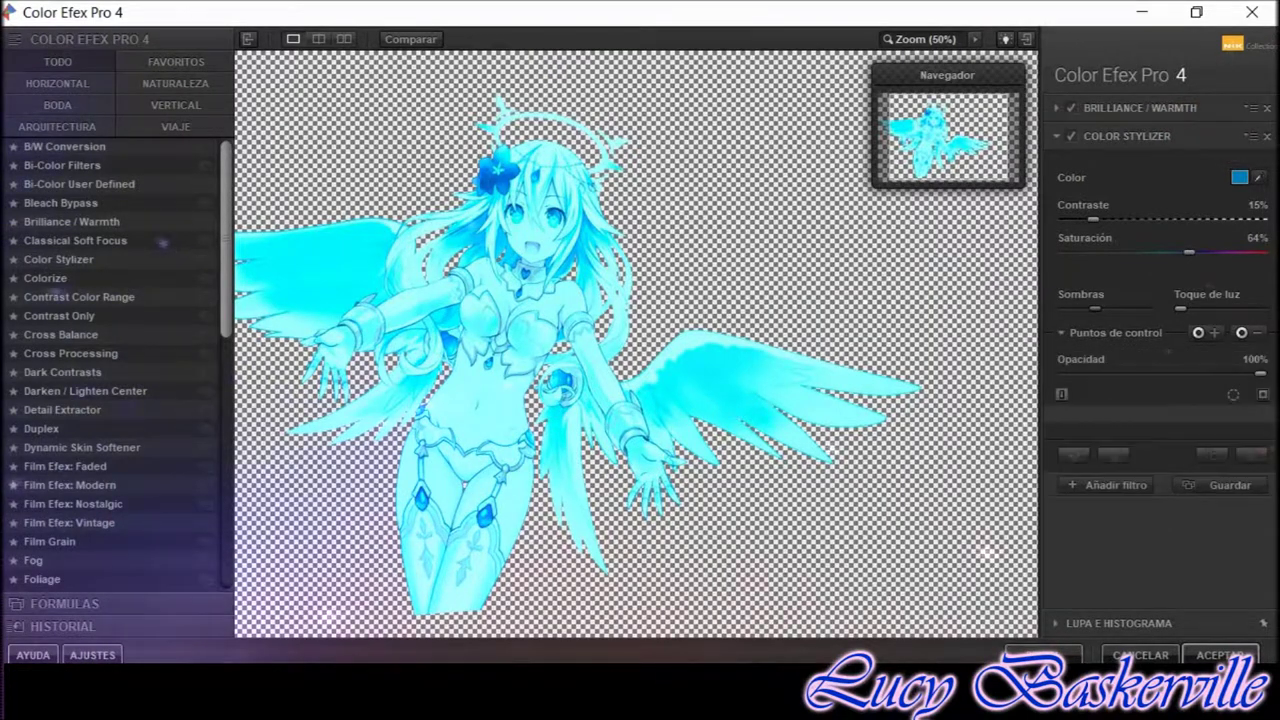
drag(1180, 308, 1206, 308)
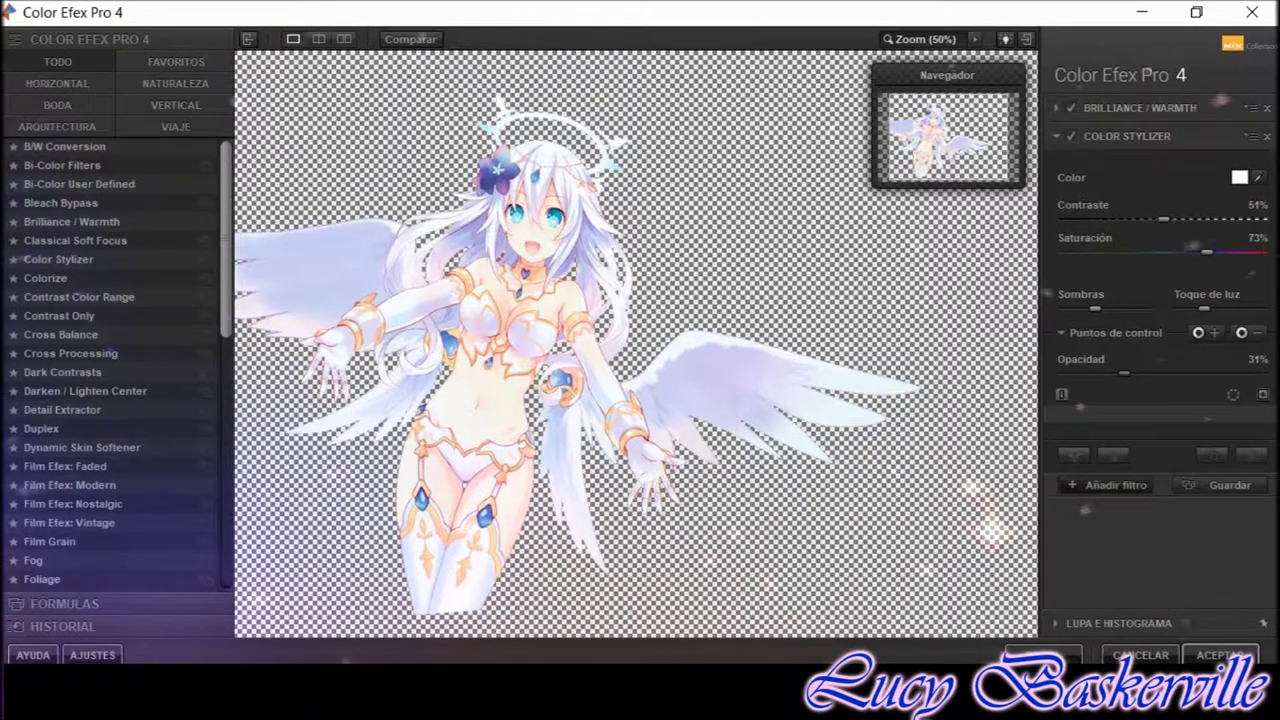
click(150, 391)
click(150, 372)
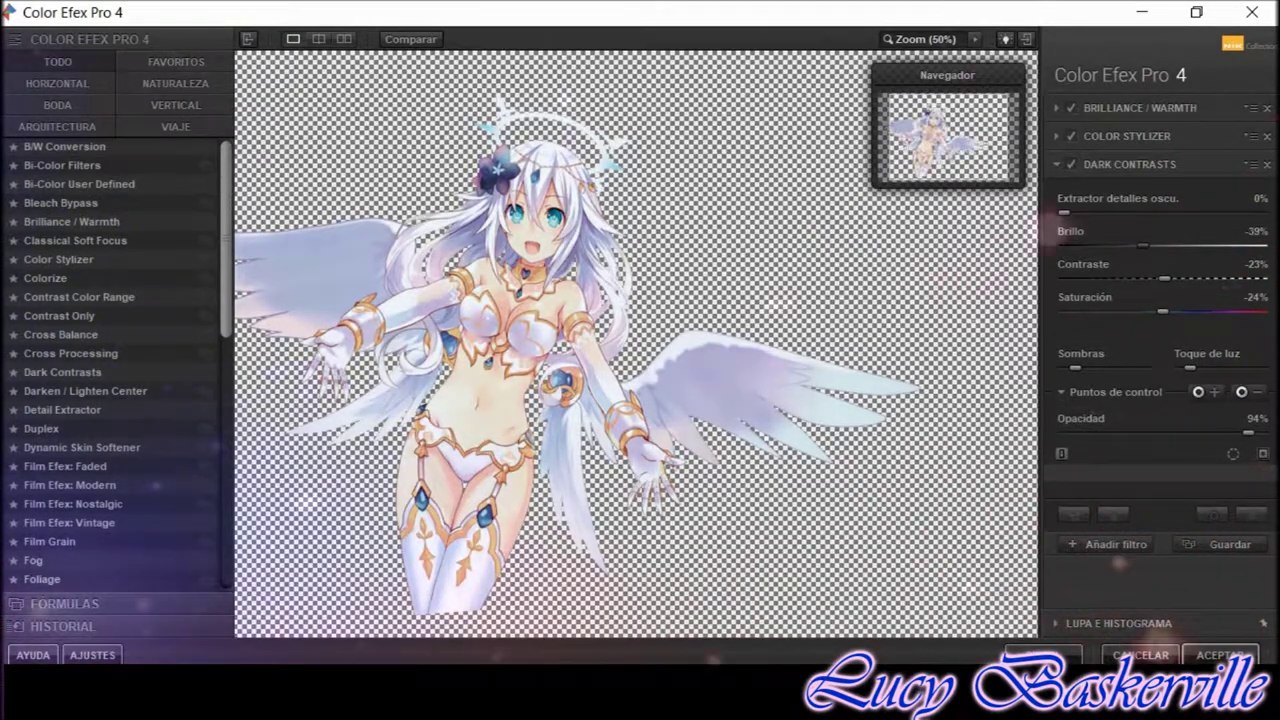
Add Contrast Color Range as the fourth filter, colour 182° at 75% opacity
click(1110, 544)
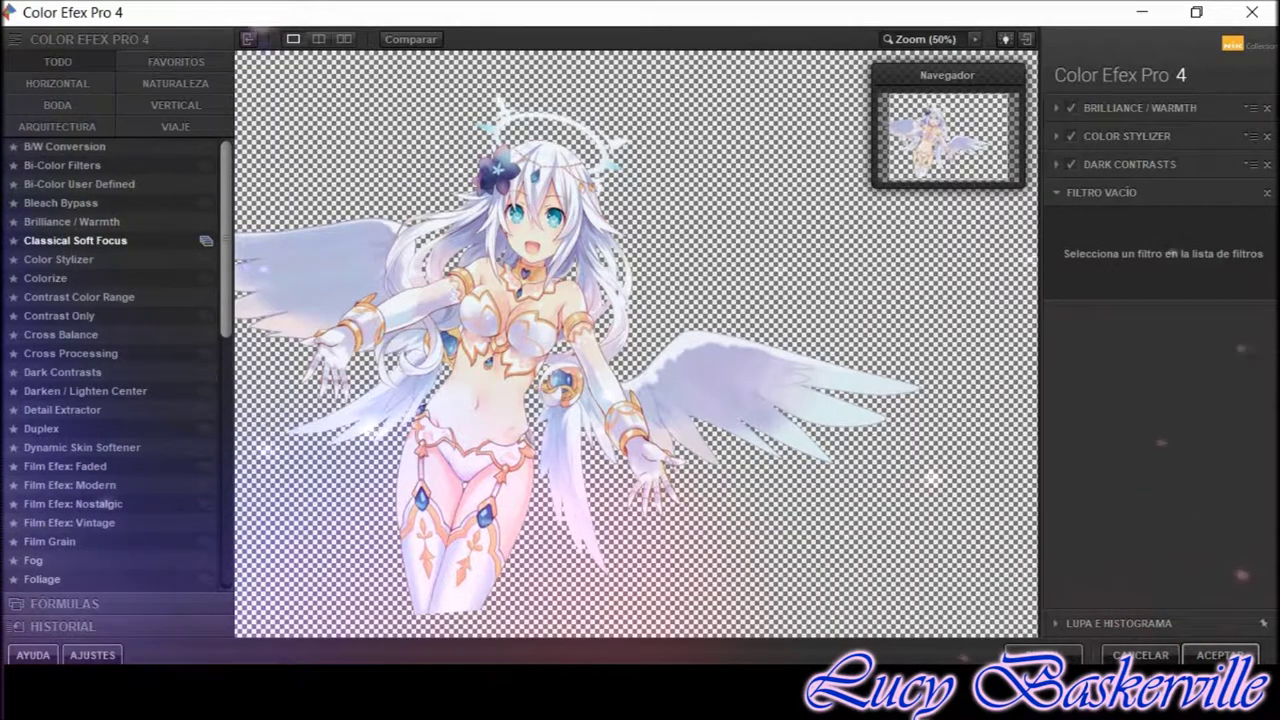
click(75, 240)
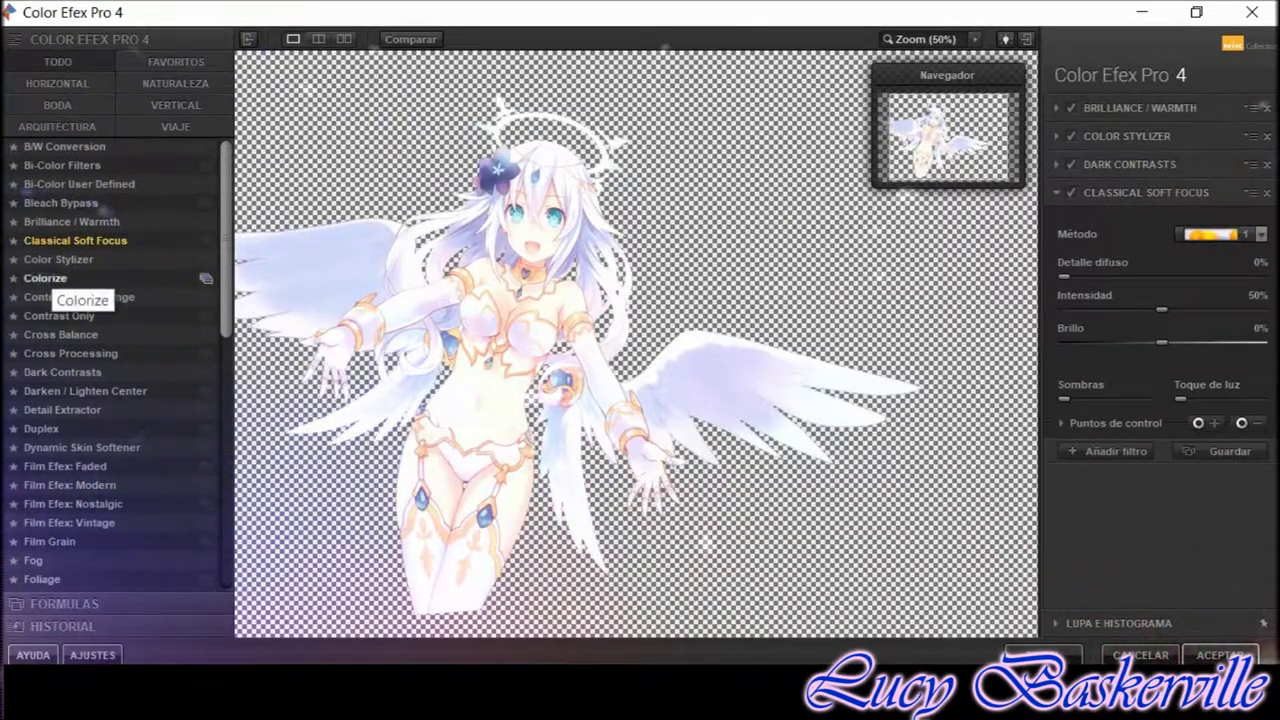
click(200, 297)
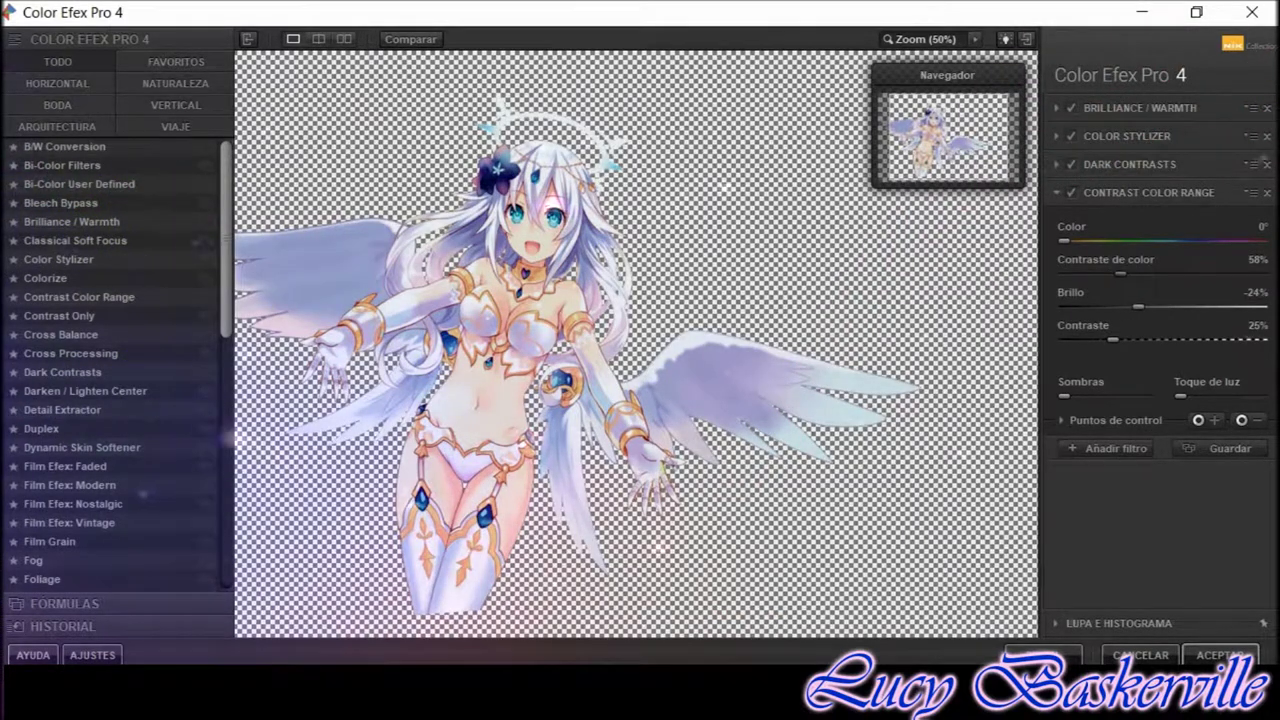
click(1064, 420)
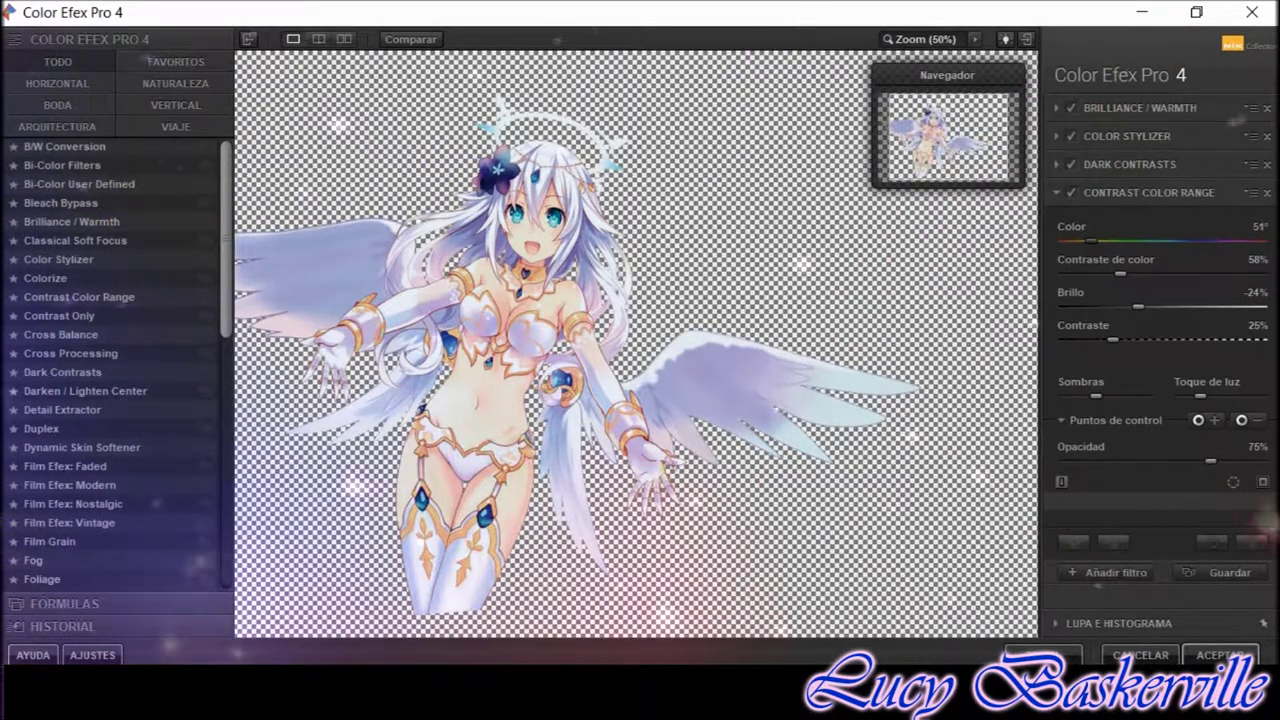
drag(1074, 241, 1162, 241)
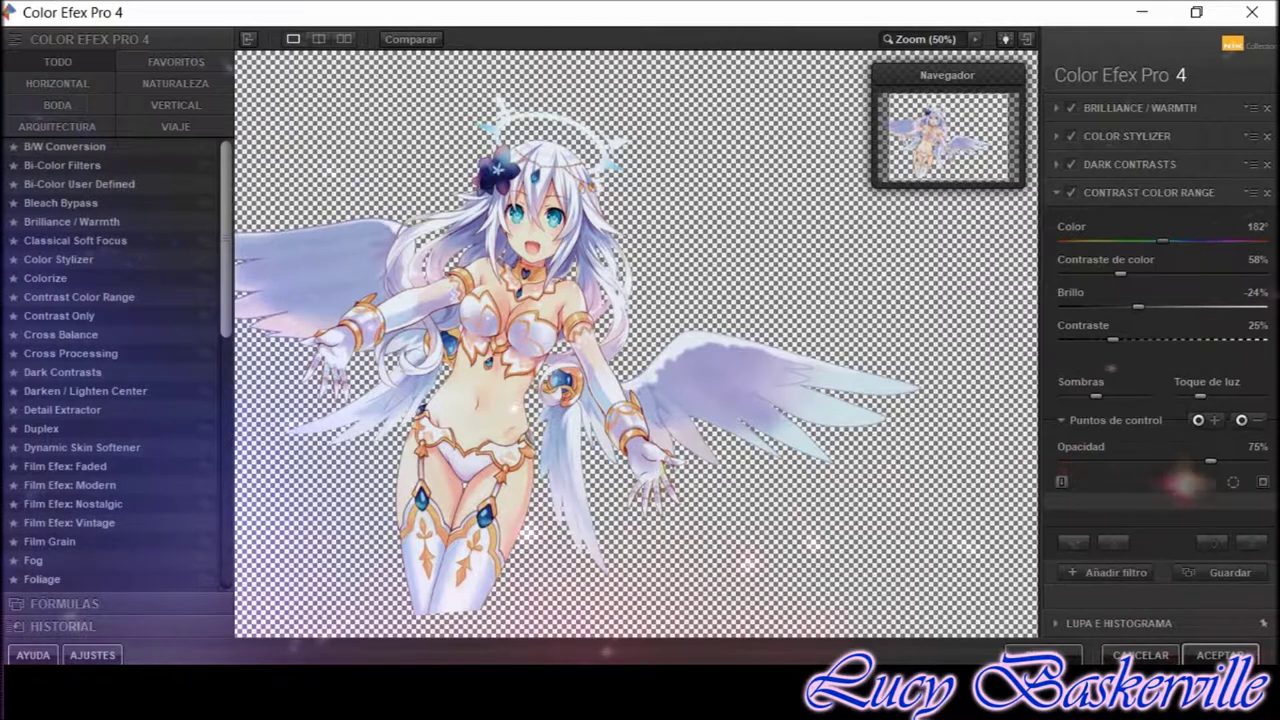
click(1110, 572)
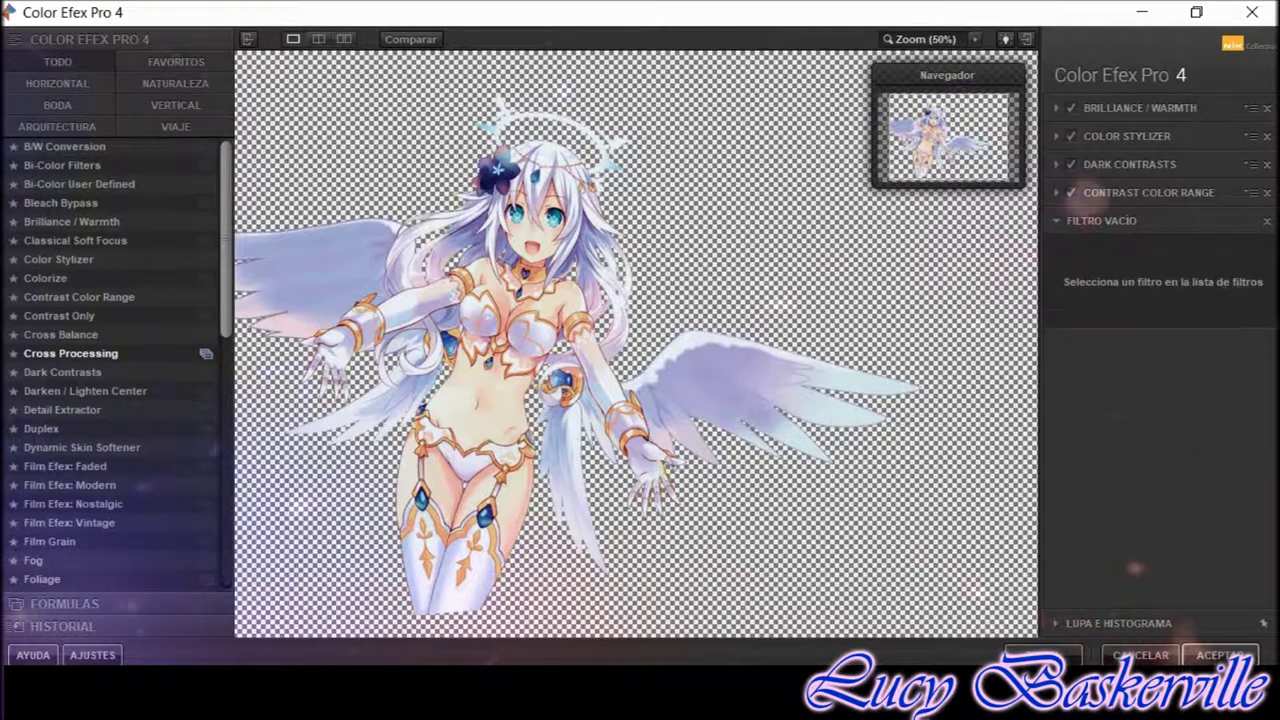
scroll(100, 455, down, 1)
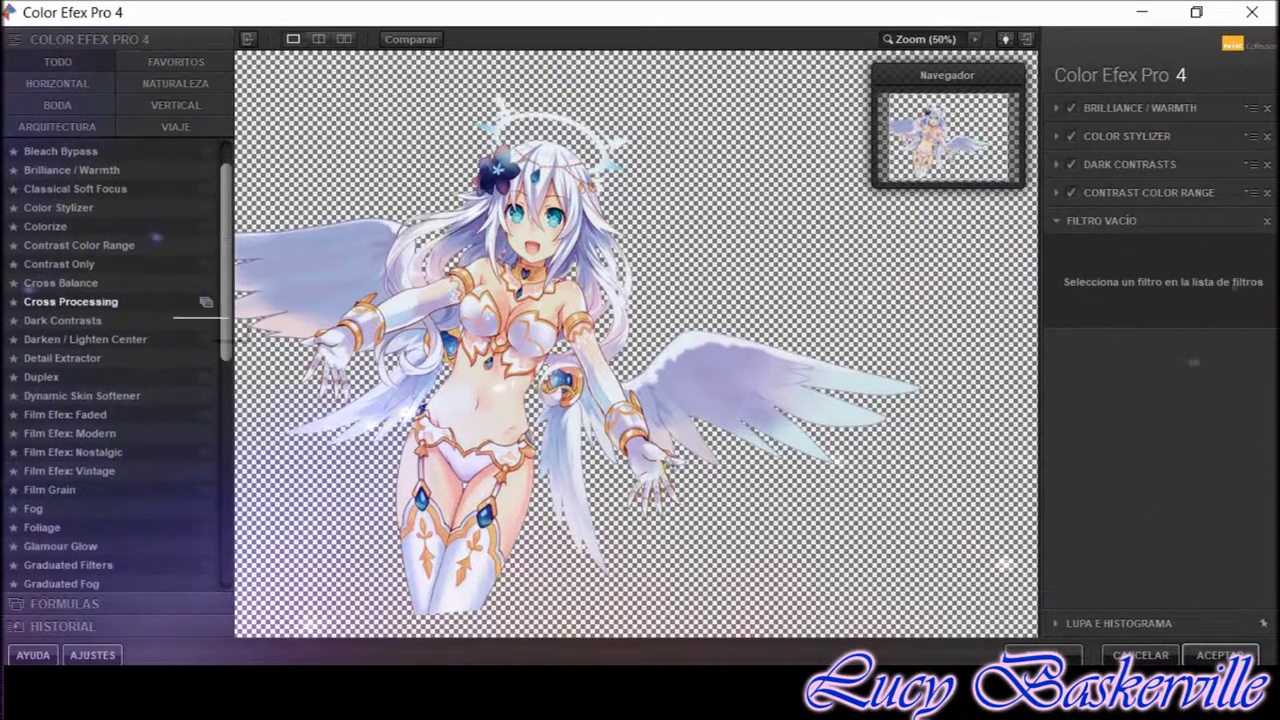
Add a Cross Processing filter and check its method options
click(70, 301)
click(1260, 262)
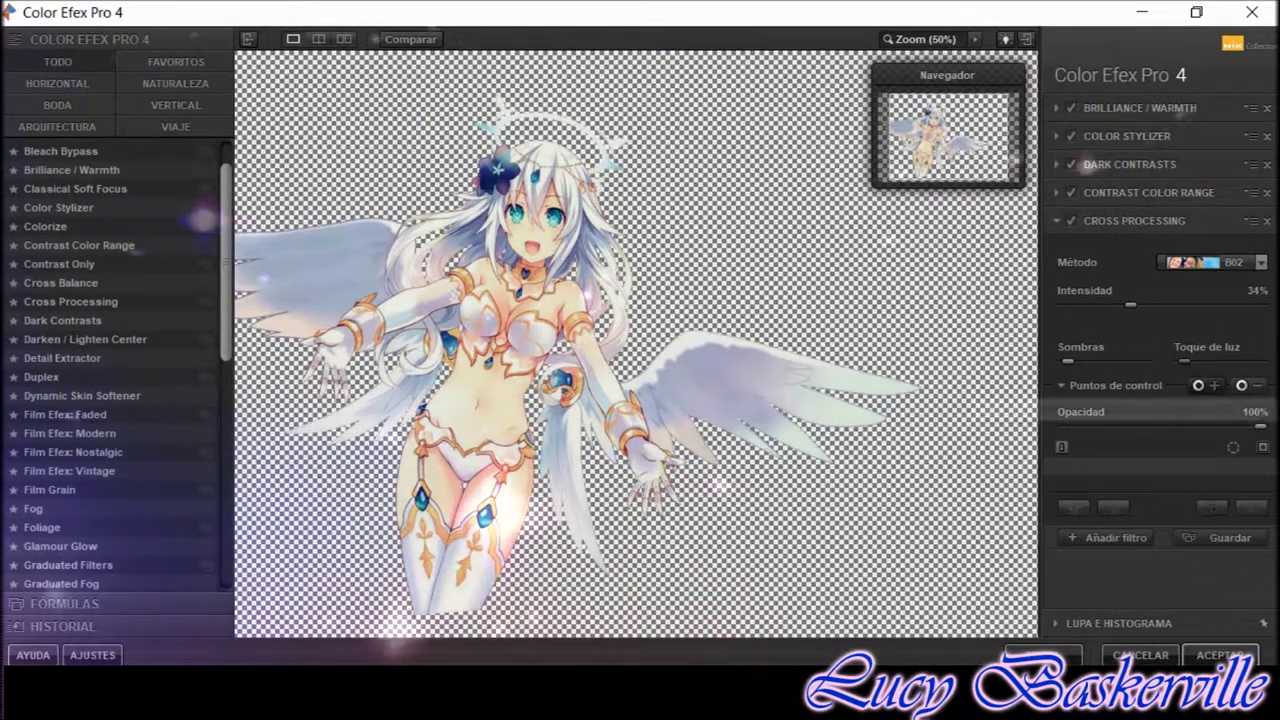
click(1115, 537)
scroll(120, 370, down, 3)
scroll(200, 378, down, 2)
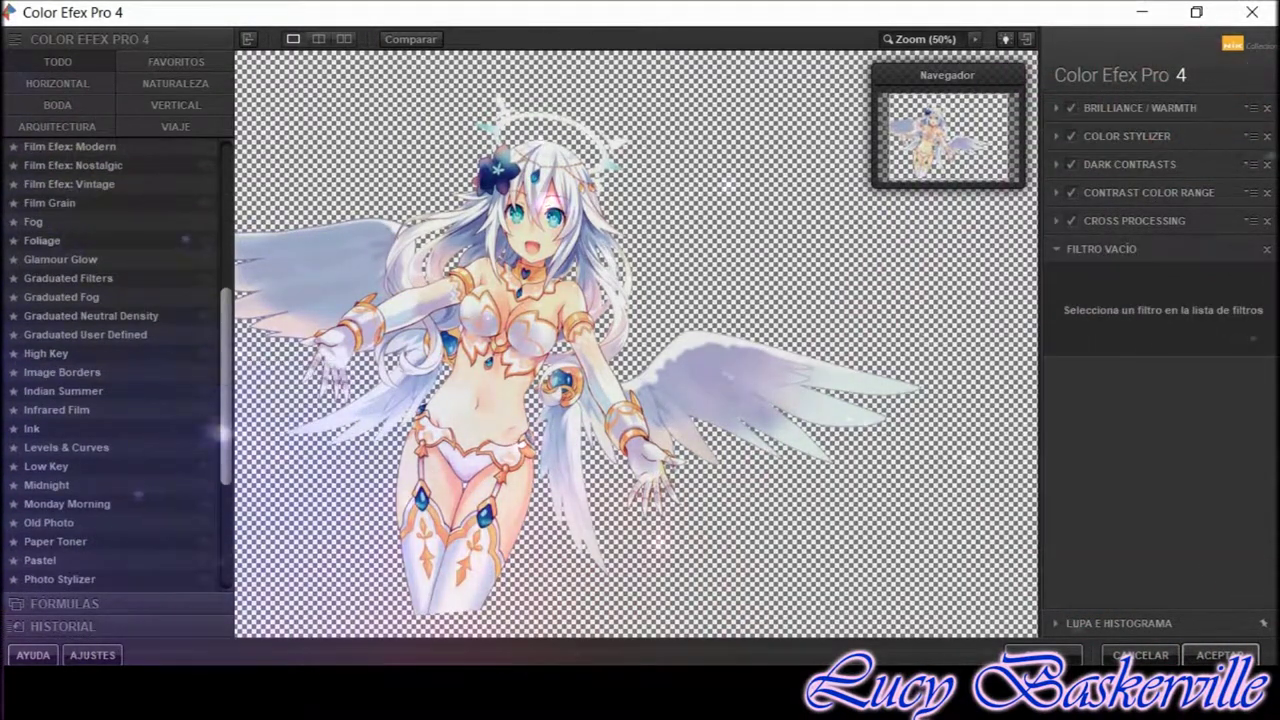
scroll(118, 370, down, 1)
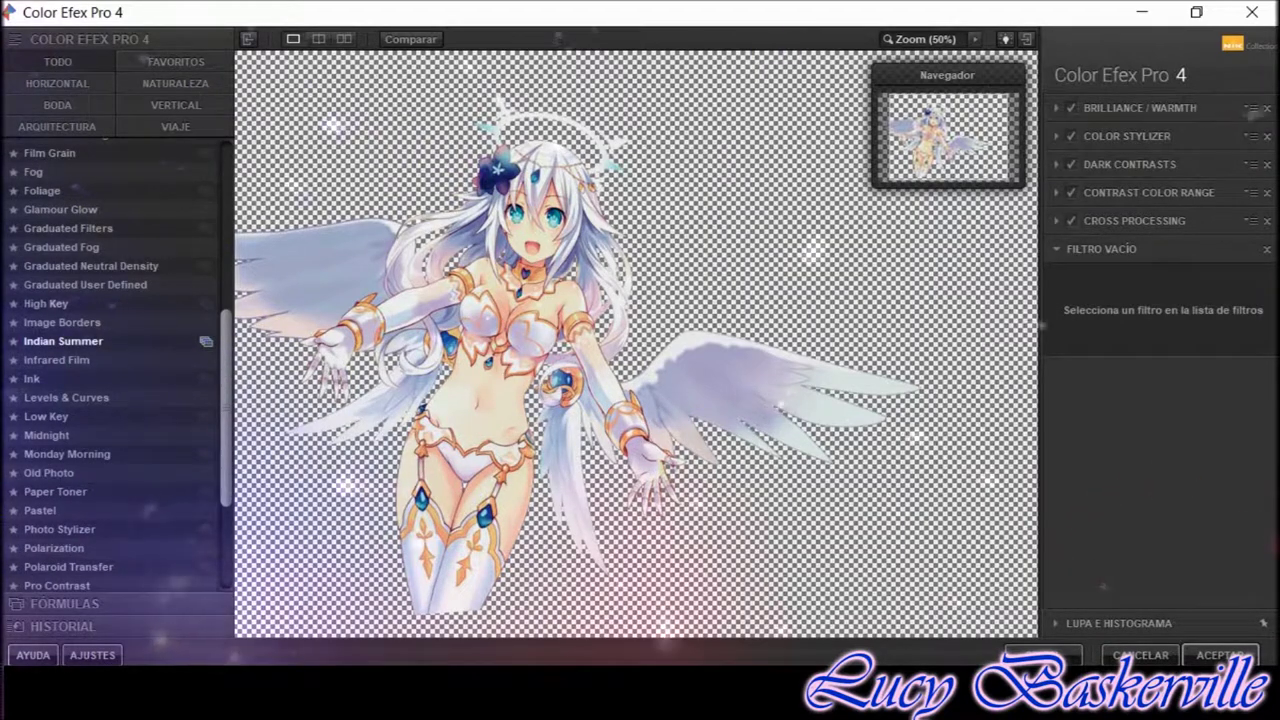
scroll(120, 370, down, 2)
Add a golden Reflector Efex filter to the stack
click(59, 535)
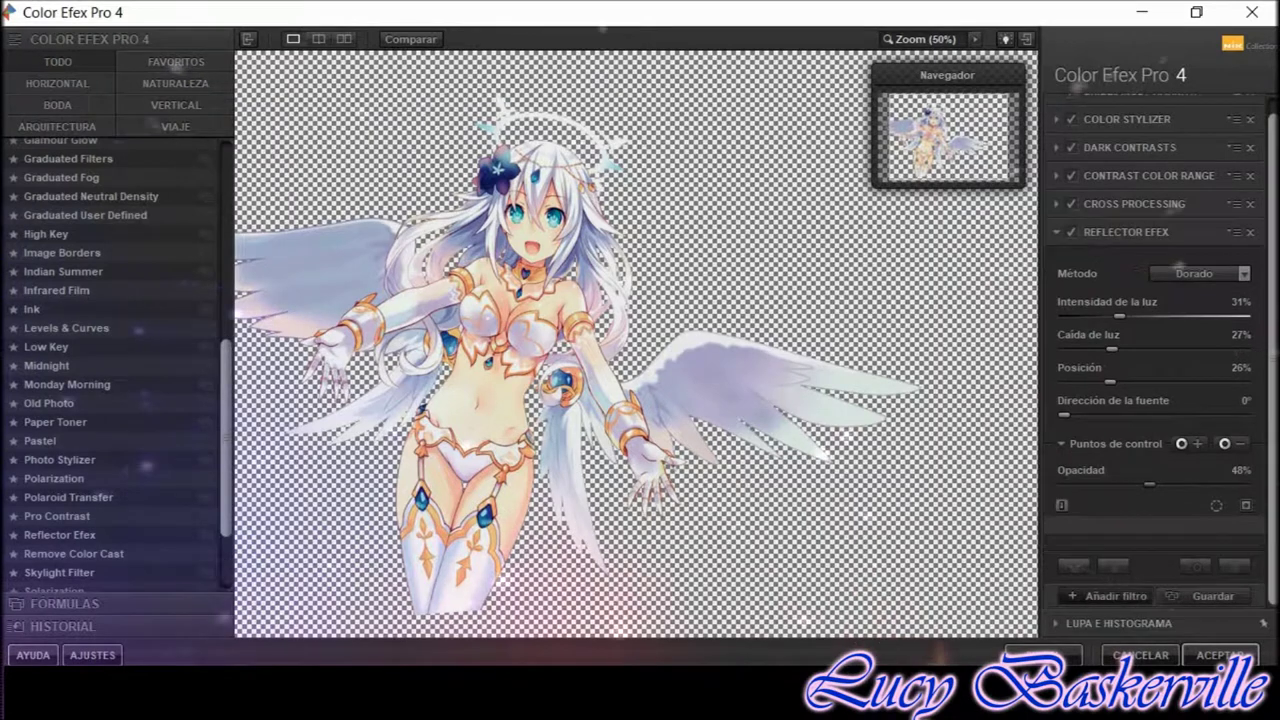
click(1082, 582)
scroll(110, 549, down, 1)
Add Remove Color Cast in place of Skylight Filter, tuning its colour toward purple
click(59, 549)
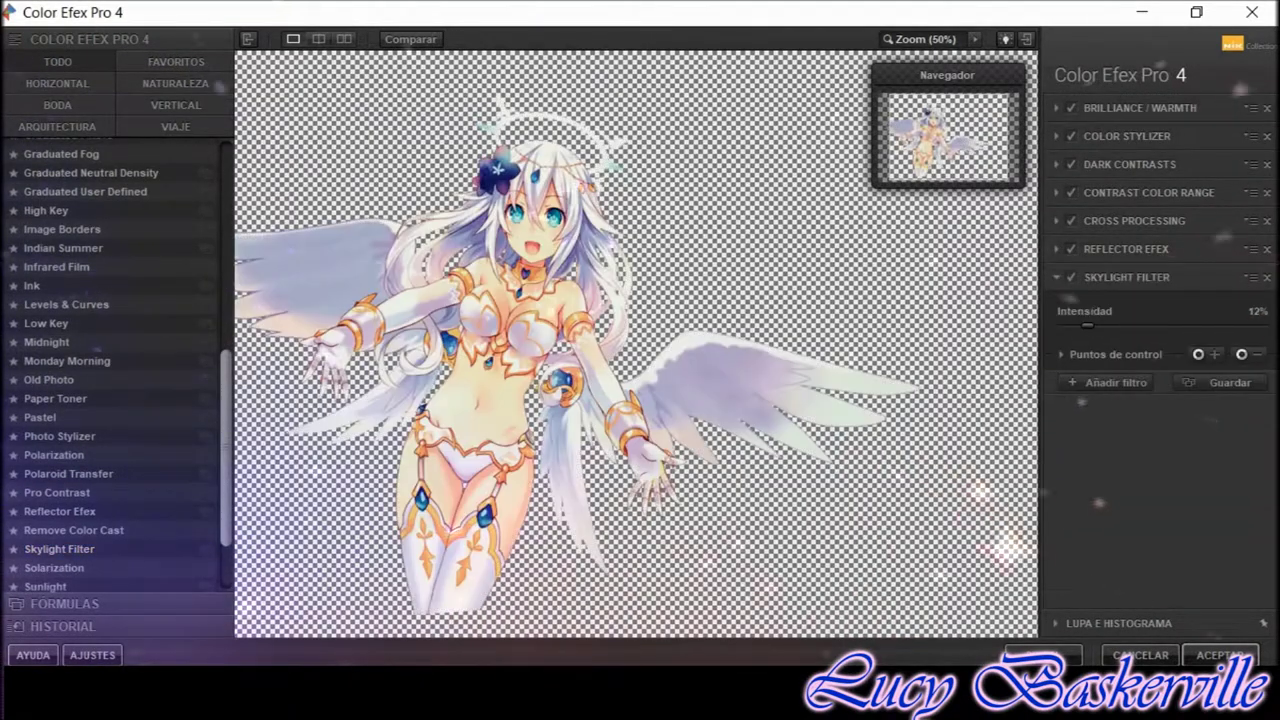
scroll(60, 540, down, 3)
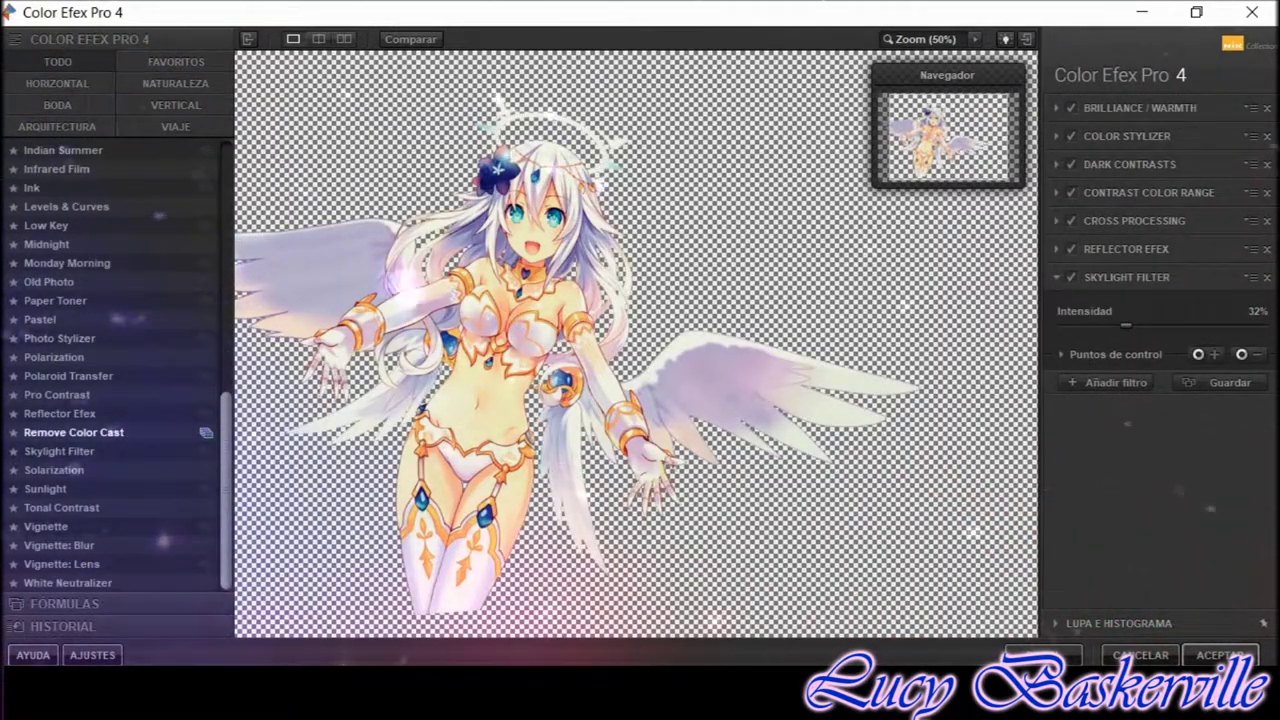
click(74, 432)
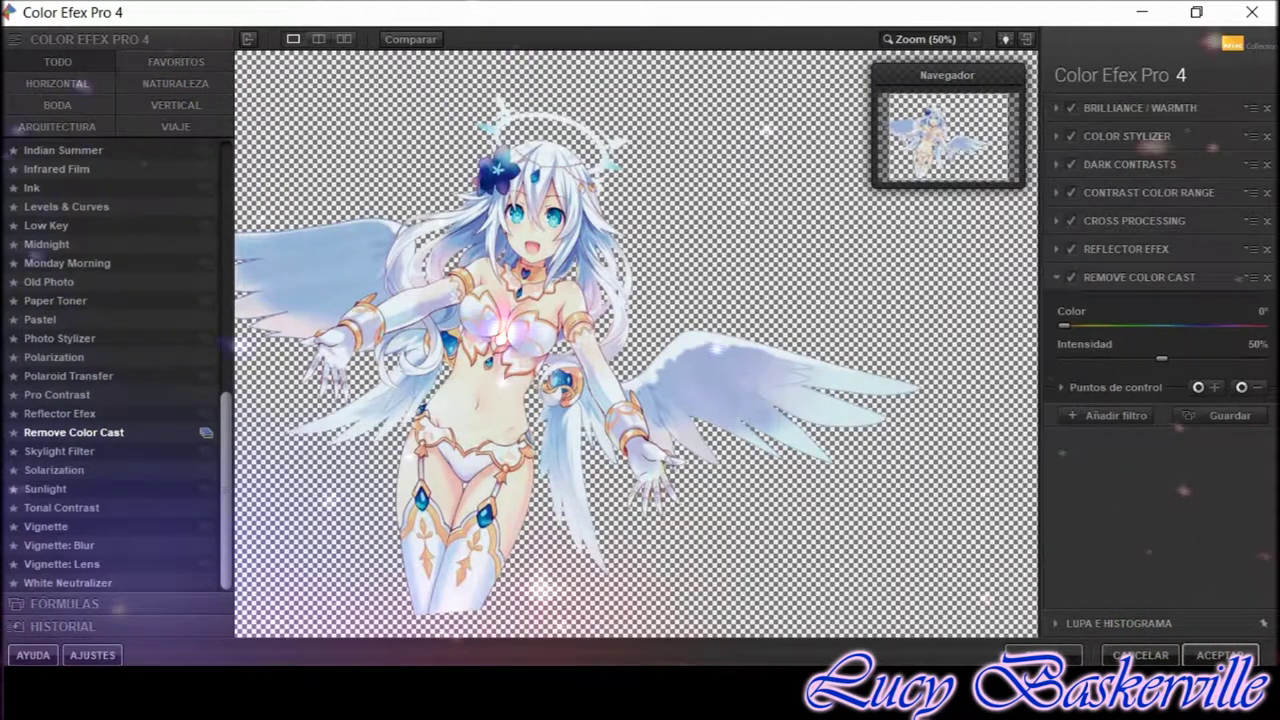
drag(1063, 325, 1201, 325)
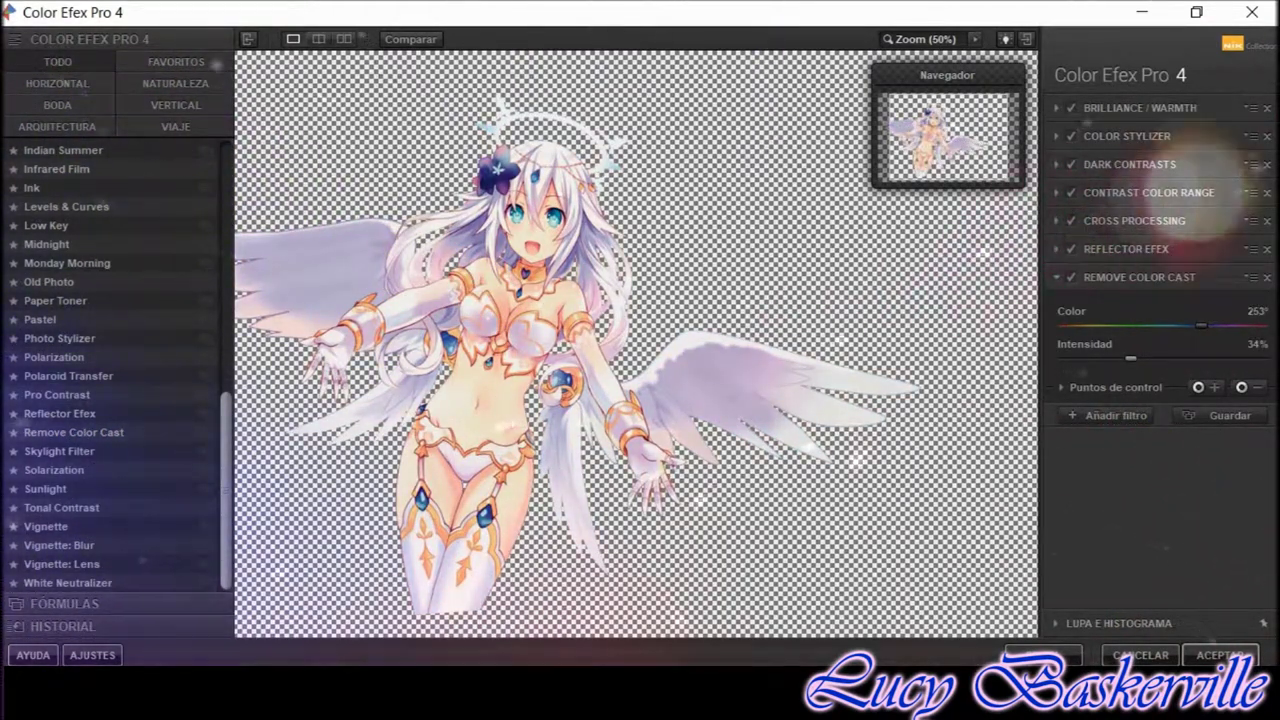
drag(1197, 325, 1184, 325)
click(1061, 387)
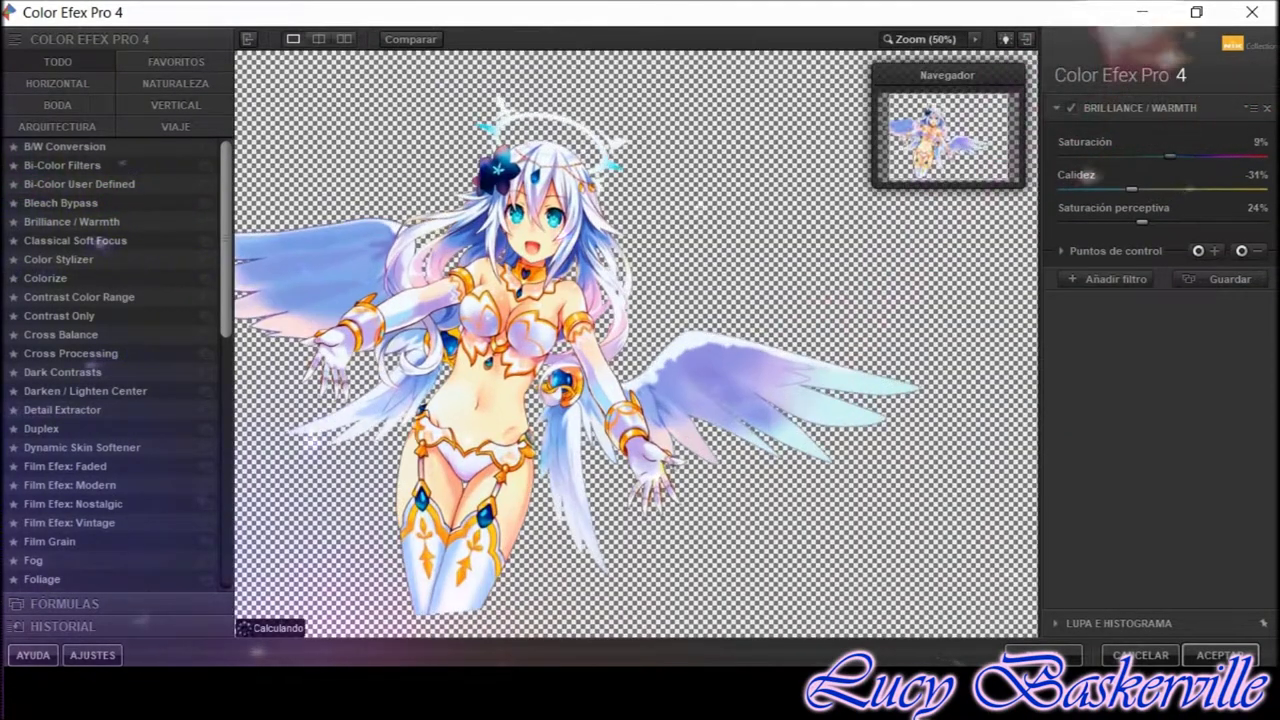
Add Classical Soft Focus with raised intensity and 79% opacity
click(1068, 251)
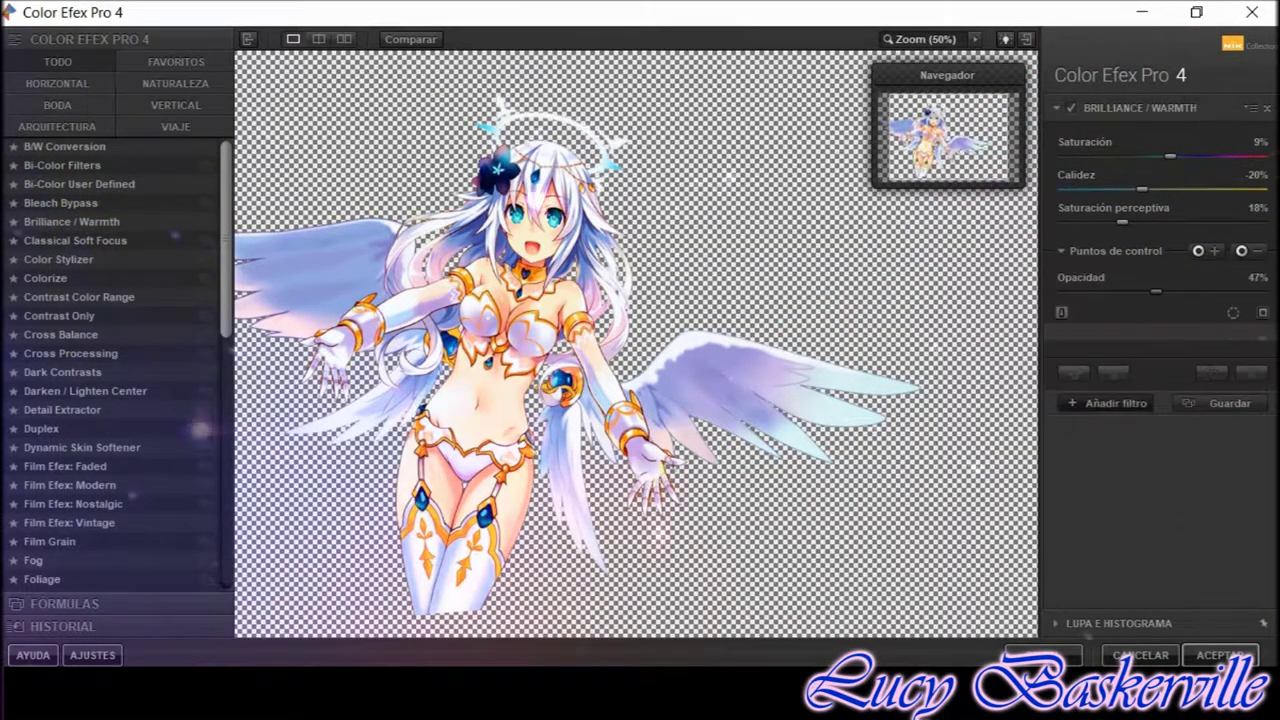
click(1110, 378)
scroll(78, 328, down, 1)
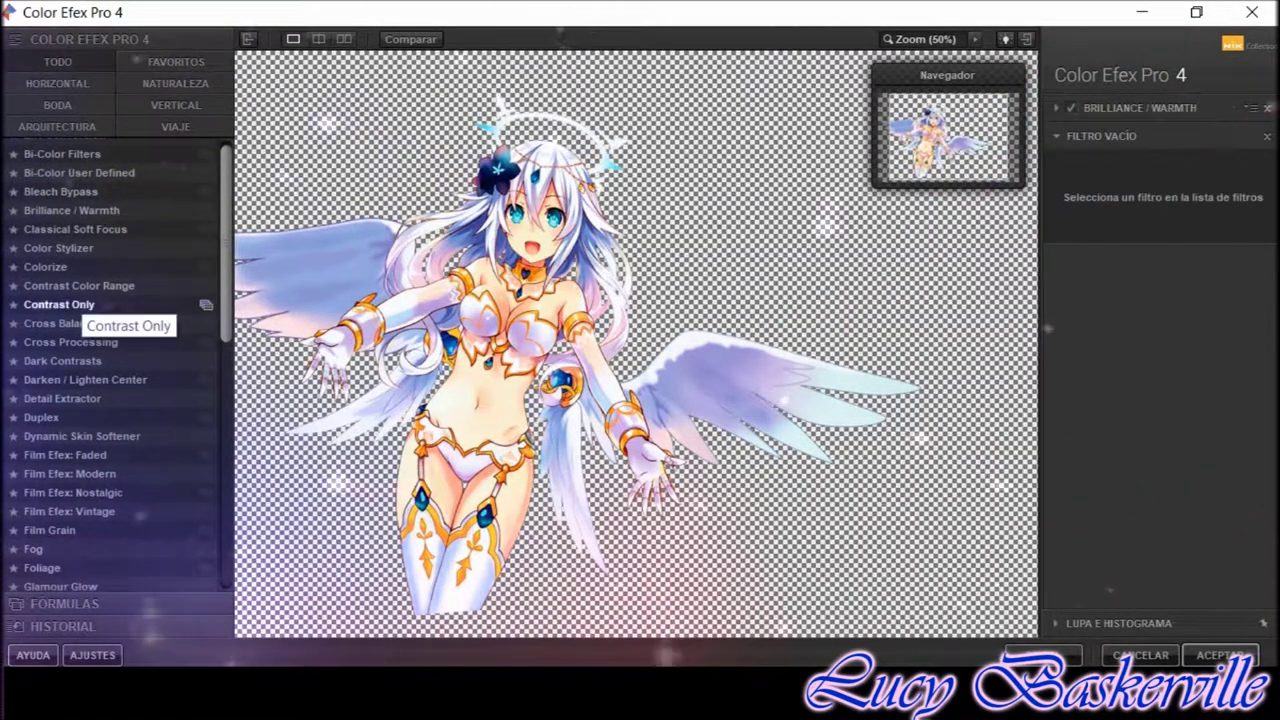
scroll(112, 380, down, 3)
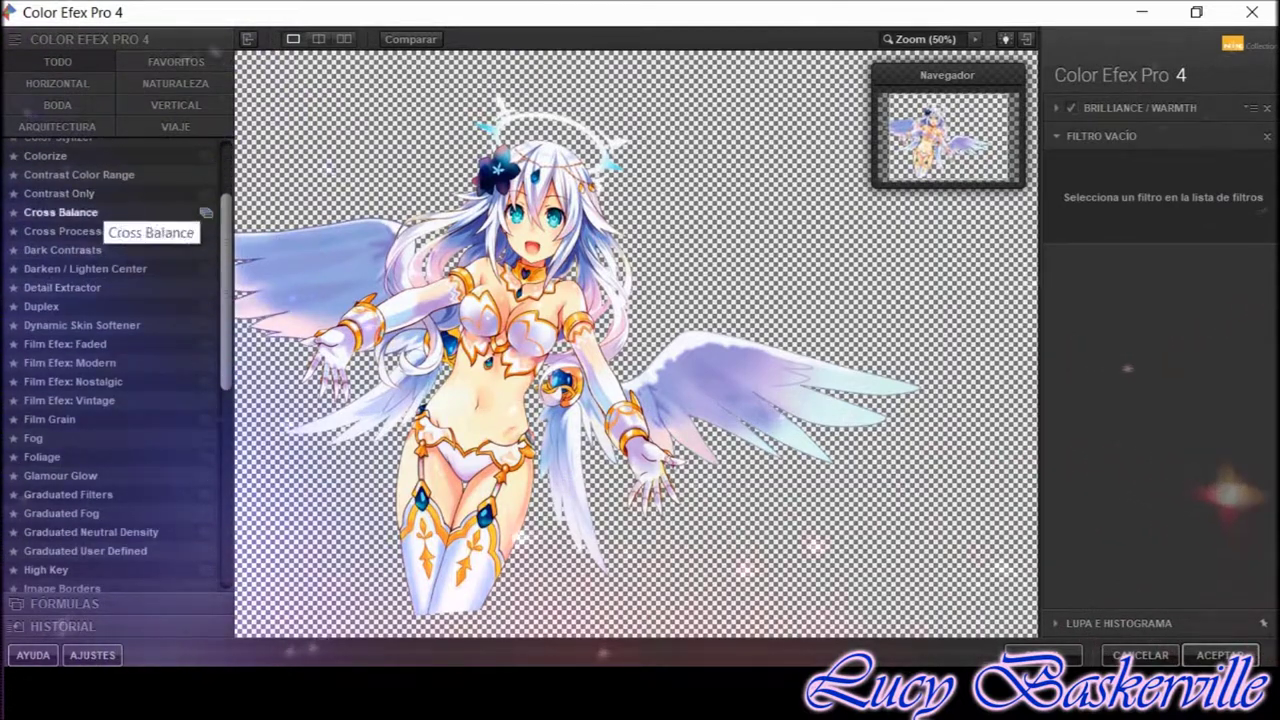
scroll(95, 212, up, 4)
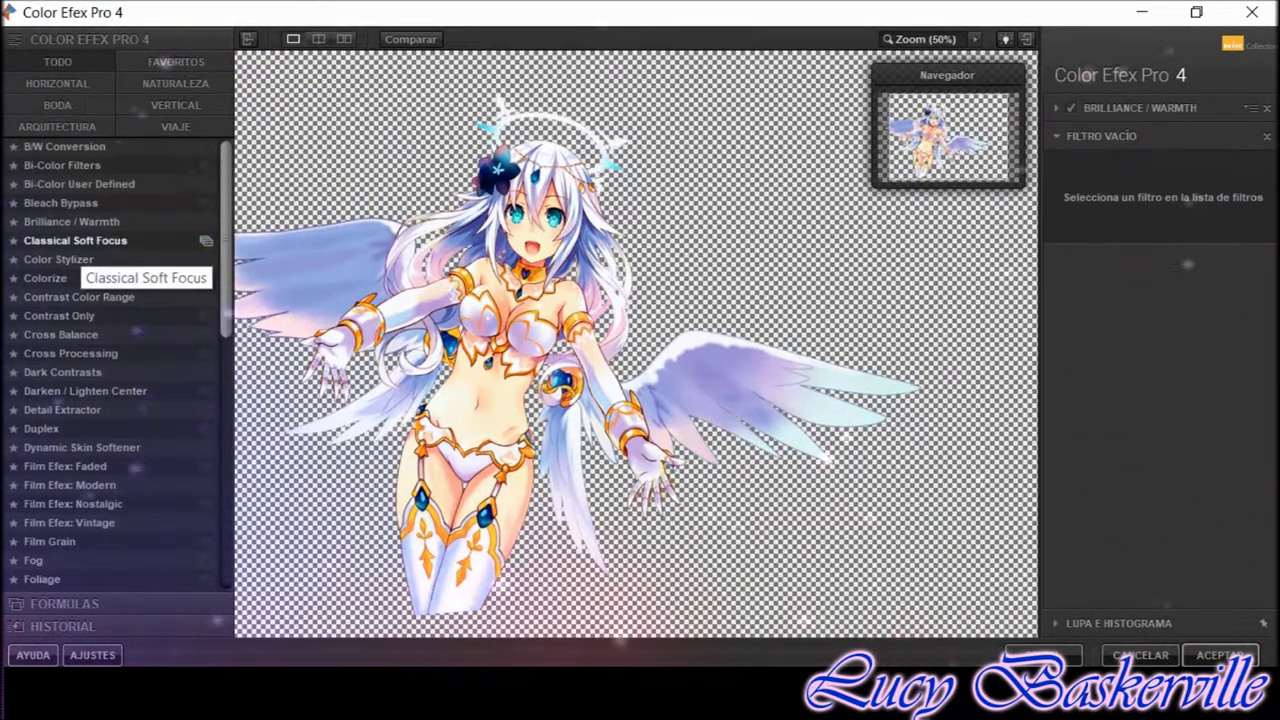
click(75, 240)
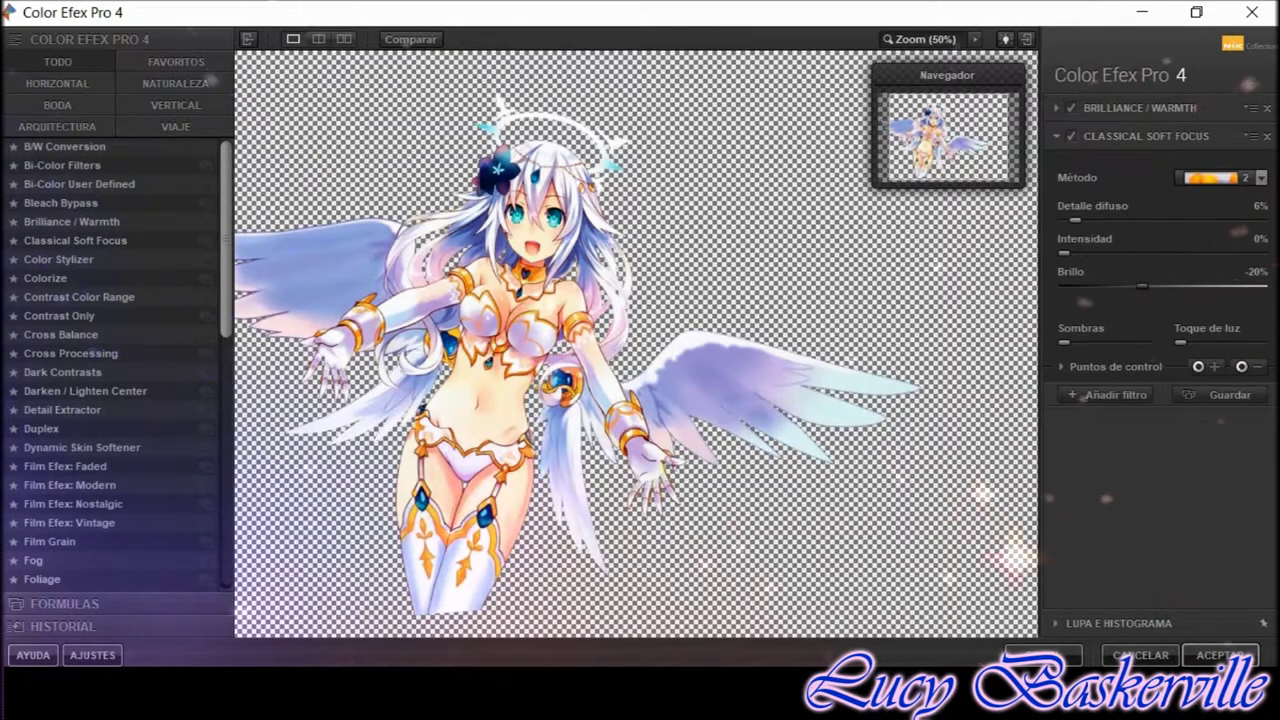
drag(1080, 252, 1138, 252)
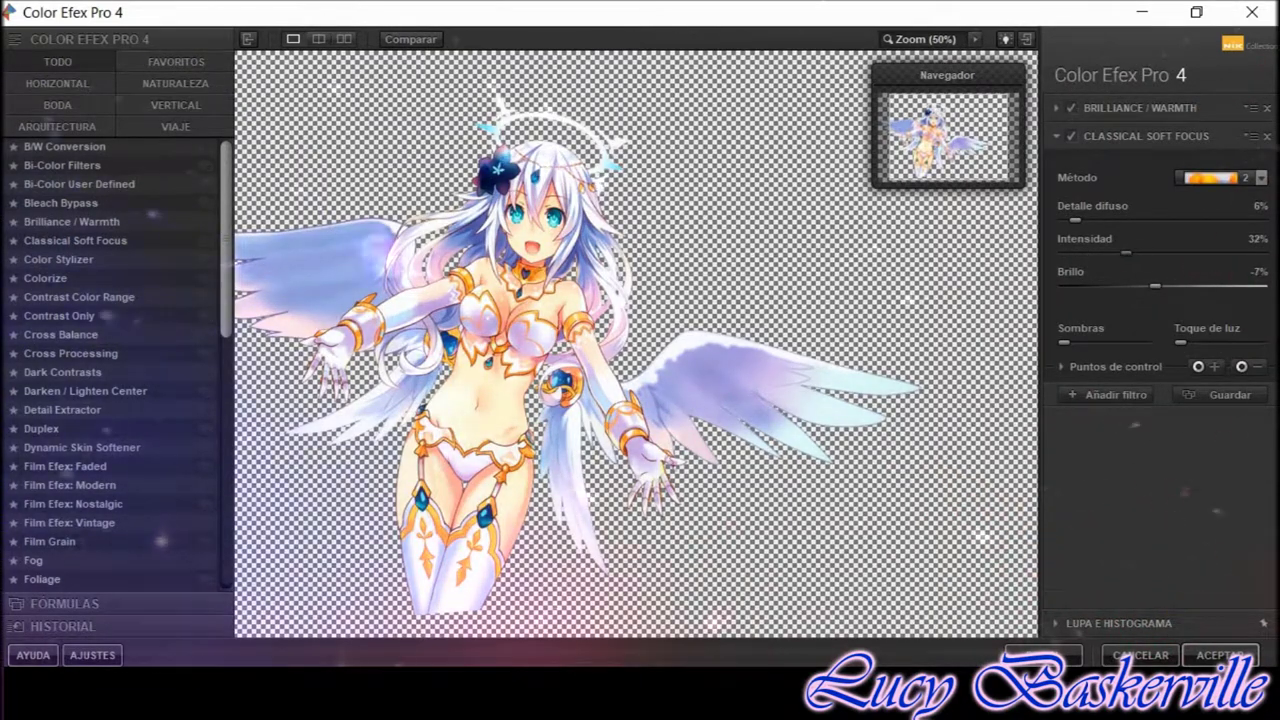
click(1062, 366)
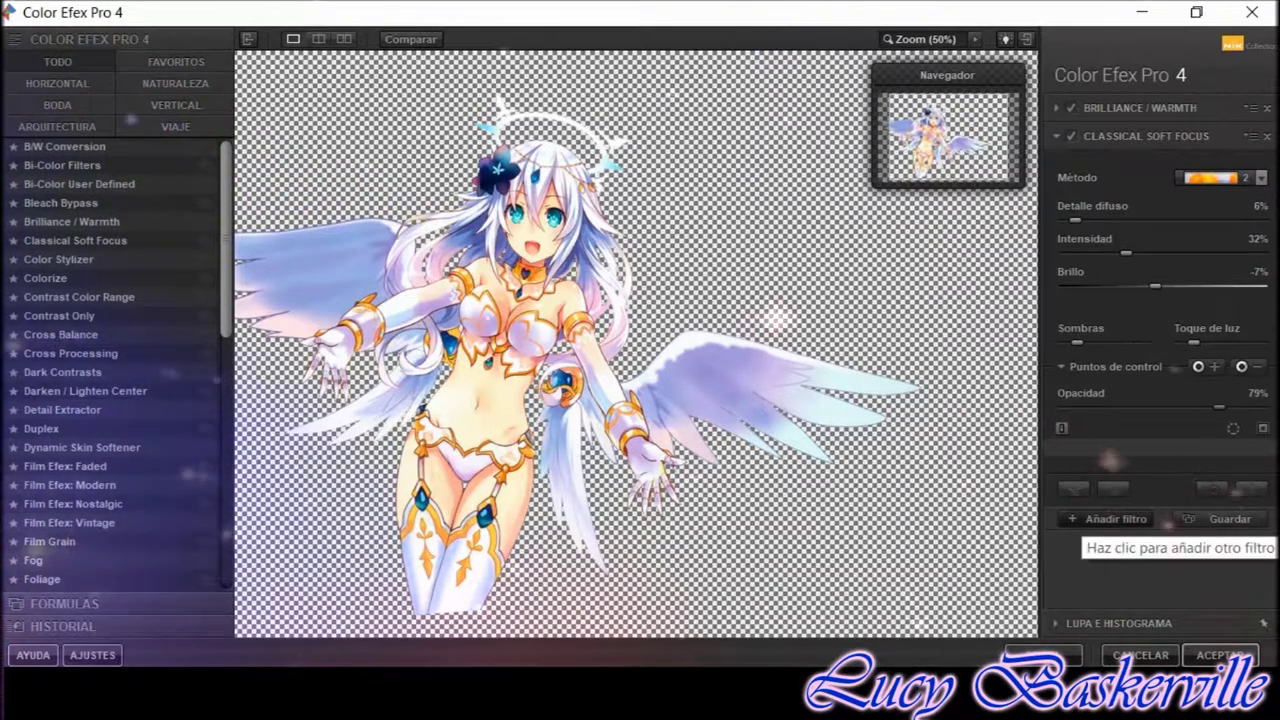
drag(1203, 407, 1236, 407)
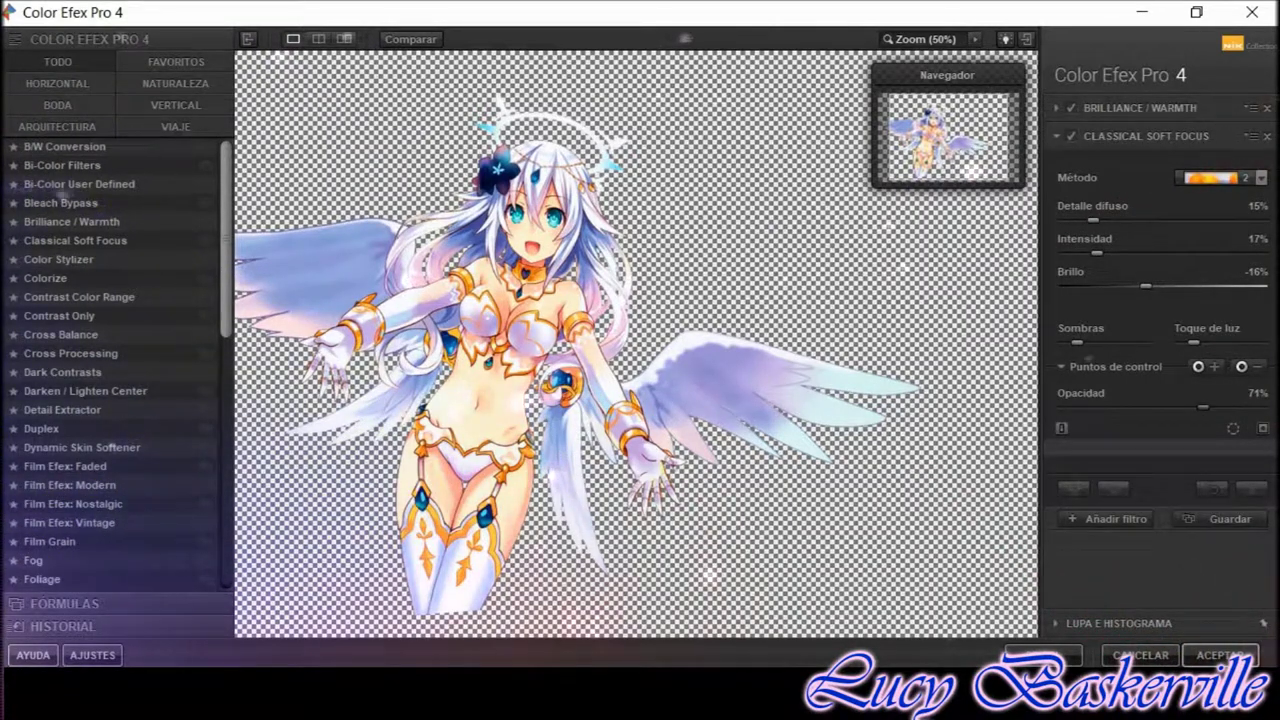
Add a Sunlight filter and apply the whole stack to the image
click(1110, 519)
scroll(100, 400, down, 7)
scroll(100, 490, down, 3)
click(165, 489)
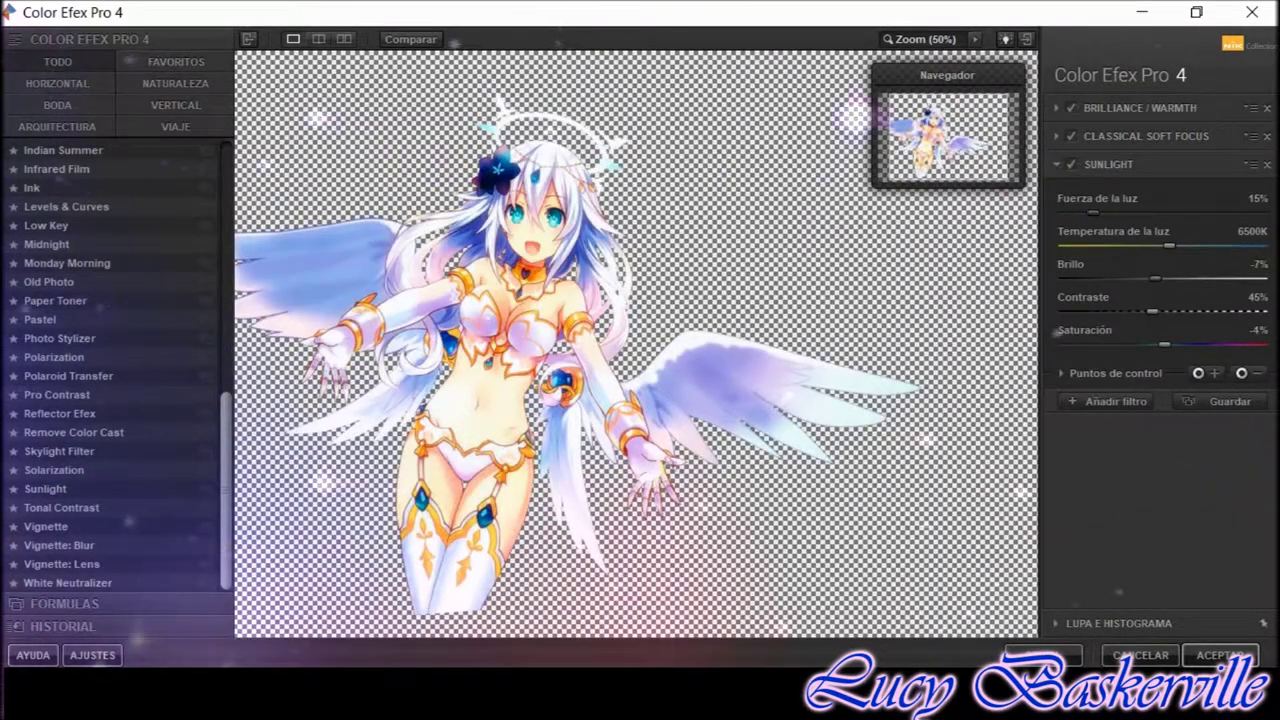
click(1090, 373)
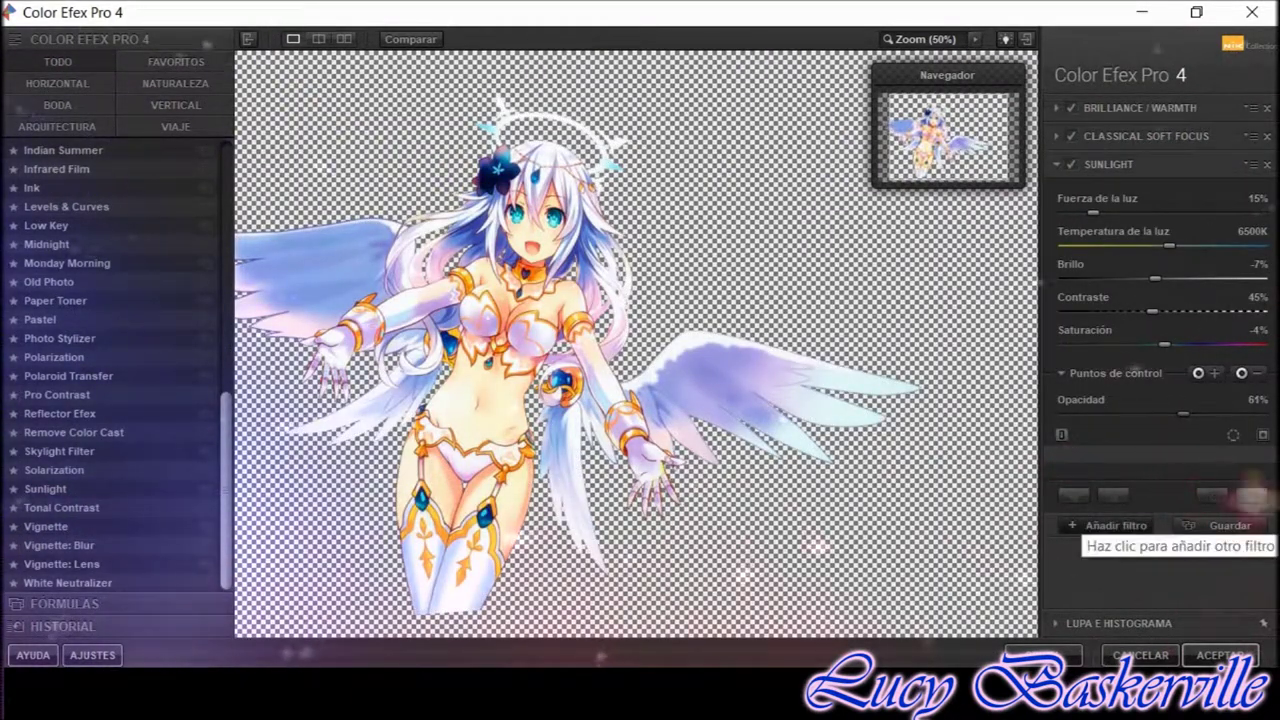
click(1110, 525)
click(1220, 655)
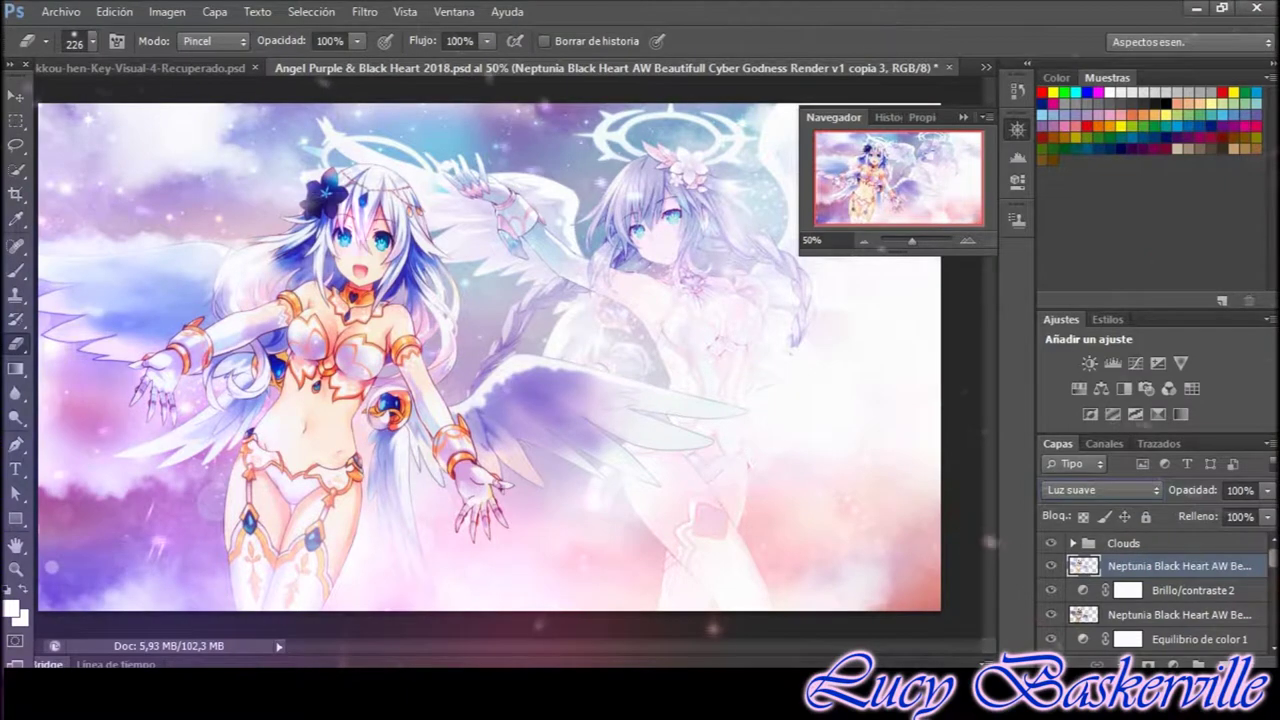
Move Clouds down, place Purple Heart below Black Heart, and blend it as Color más oscuro
drag(1123, 543, 1123, 602)
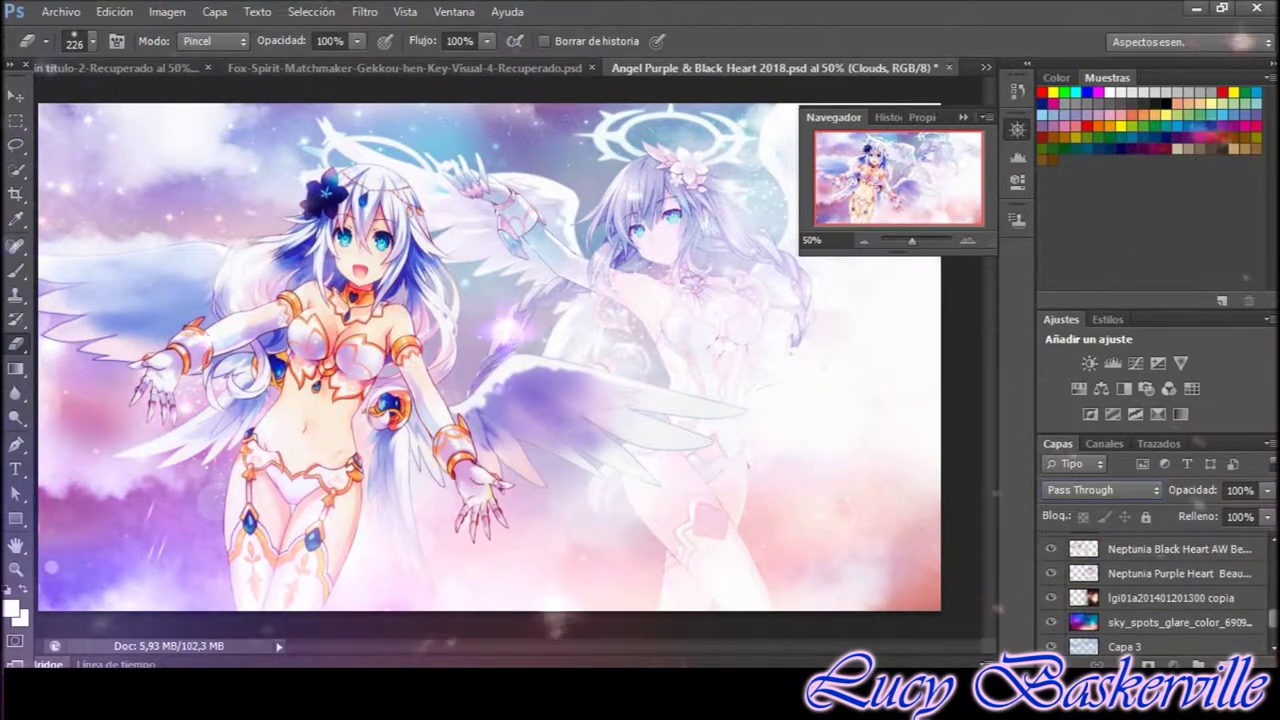
right_click(1150, 570)
click(1150, 570)
mouse_move(1150, 570)
mouse_down()
mouse_move(1125, 545)
mouse_move(1150, 593)
mouse_up()
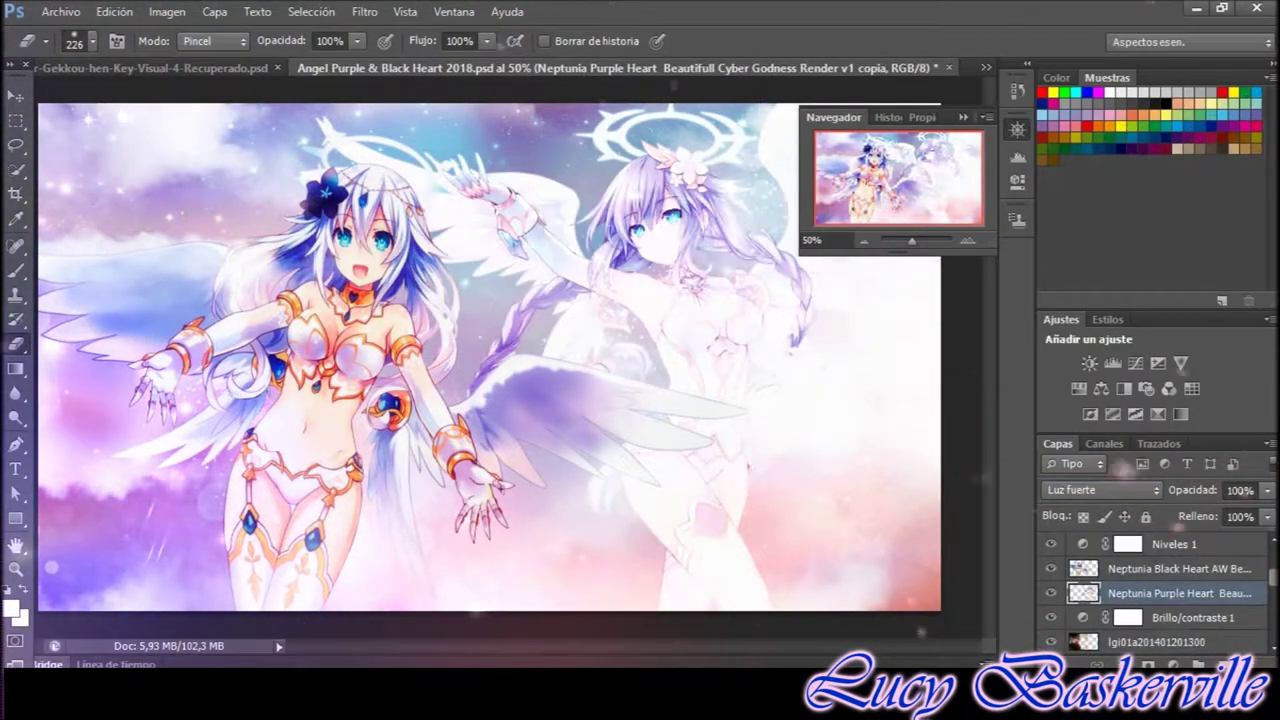
click(364, 11)
click(1100, 490)
Grade the Purple Heart layer in Viveza 2 with -10% brightness and a curve
click(1086, 211)
click(364, 11)
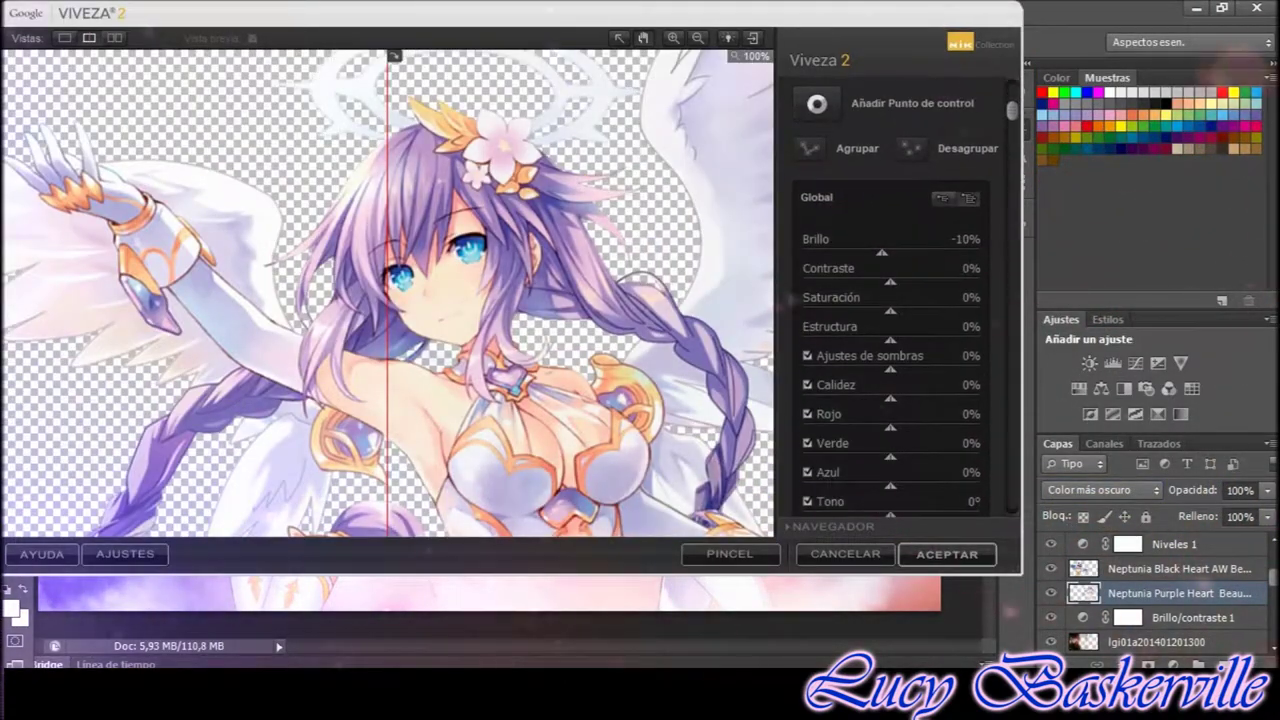
scroll(890, 300, down, 10)
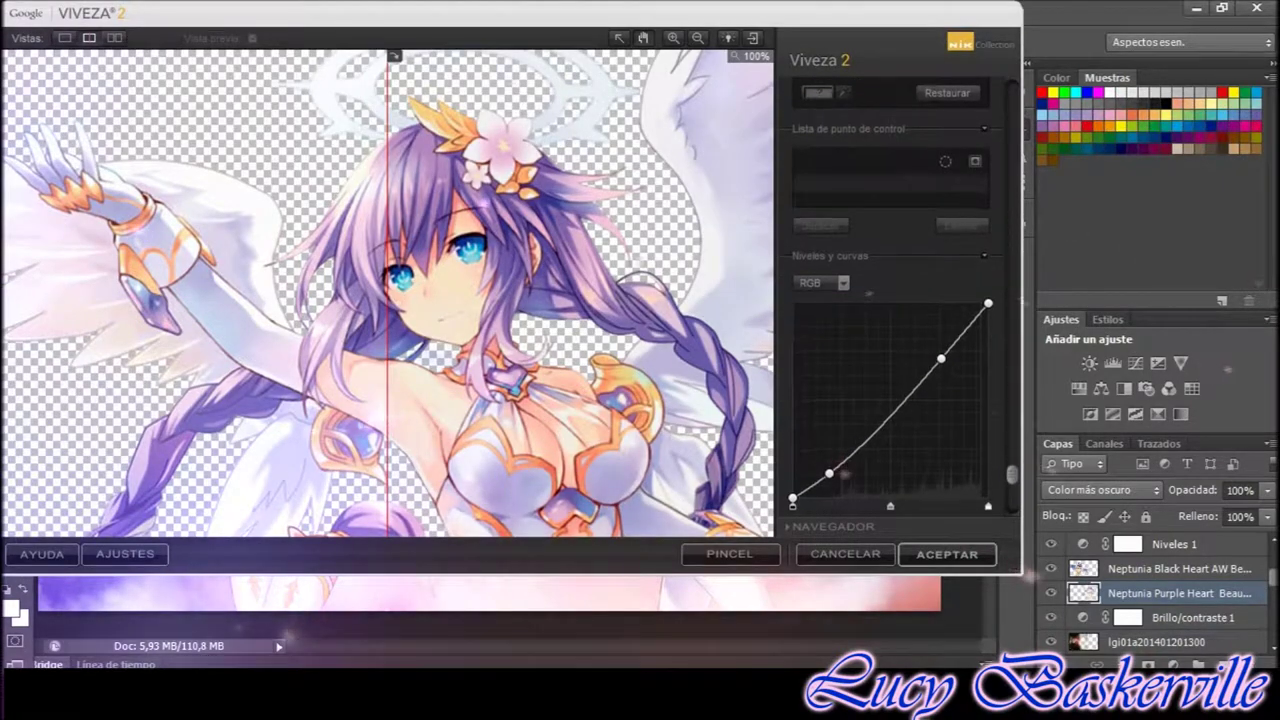
click(946, 554)
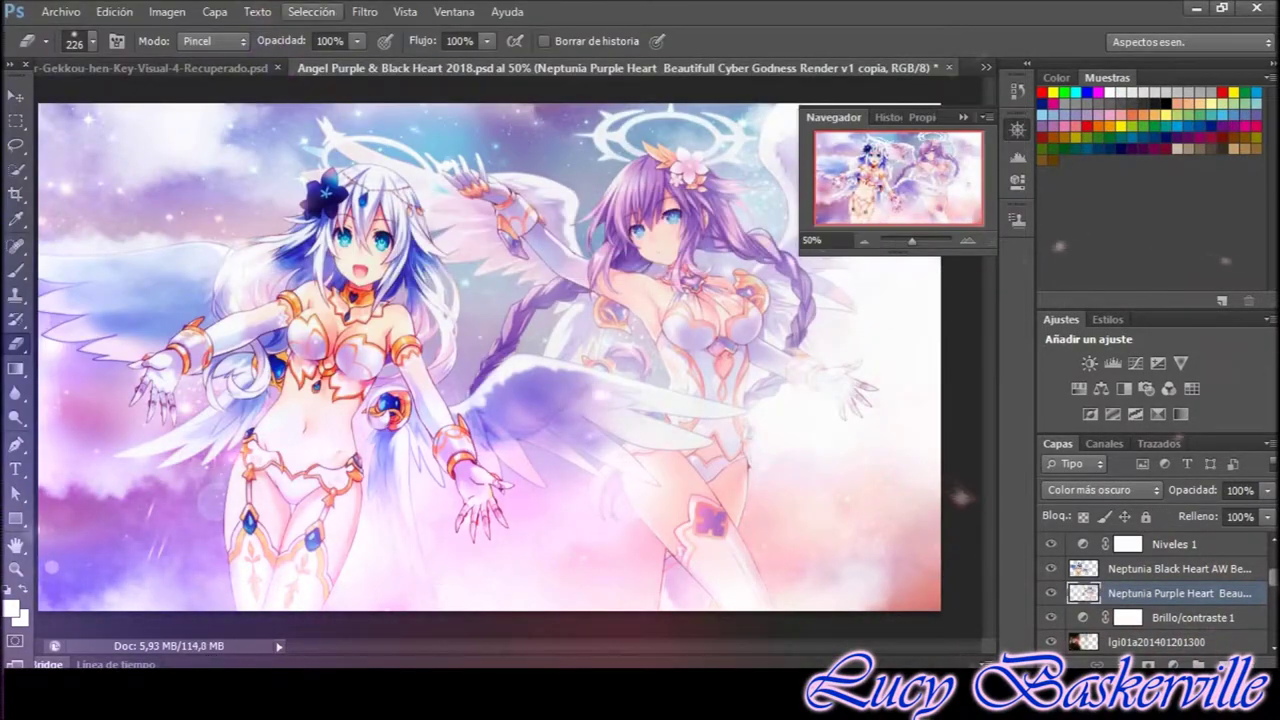
click(364, 11)
click(171, 506)
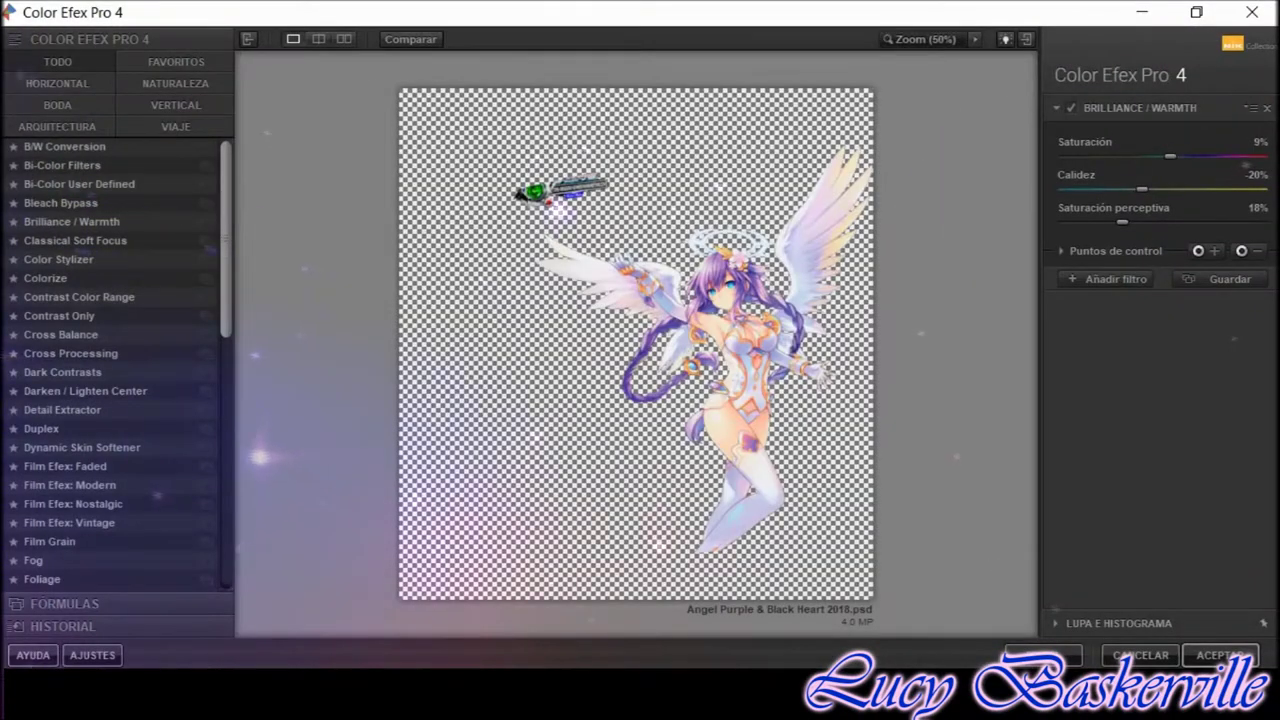
View the preview at 100% and lower Brilliance / Warmth saturation to -12%
click(975, 39)
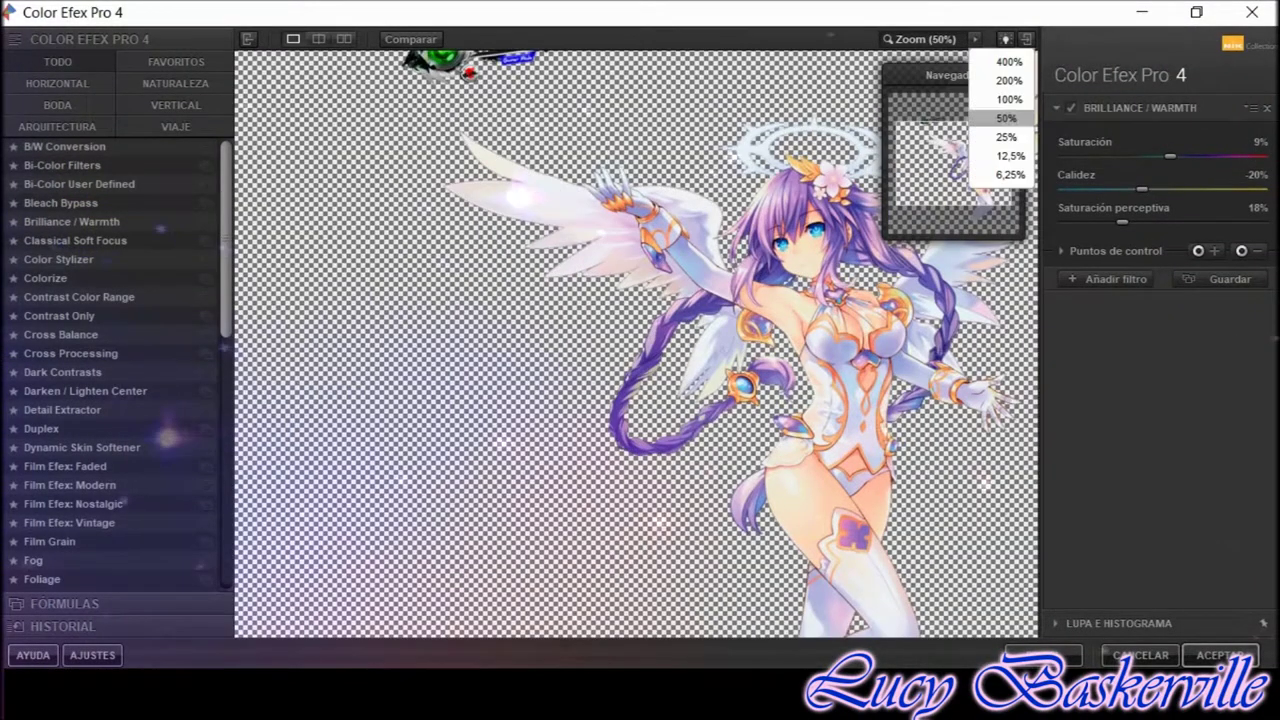
click(1005, 103)
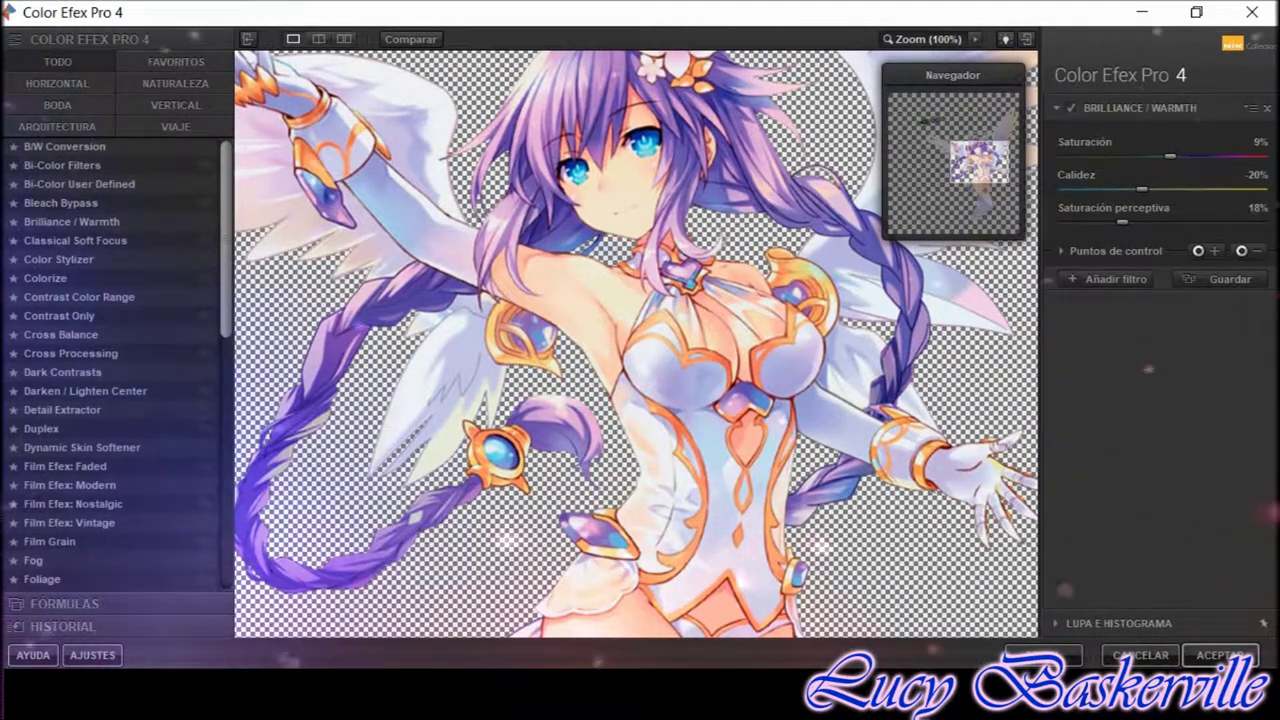
scroll(115, 360, down, 1)
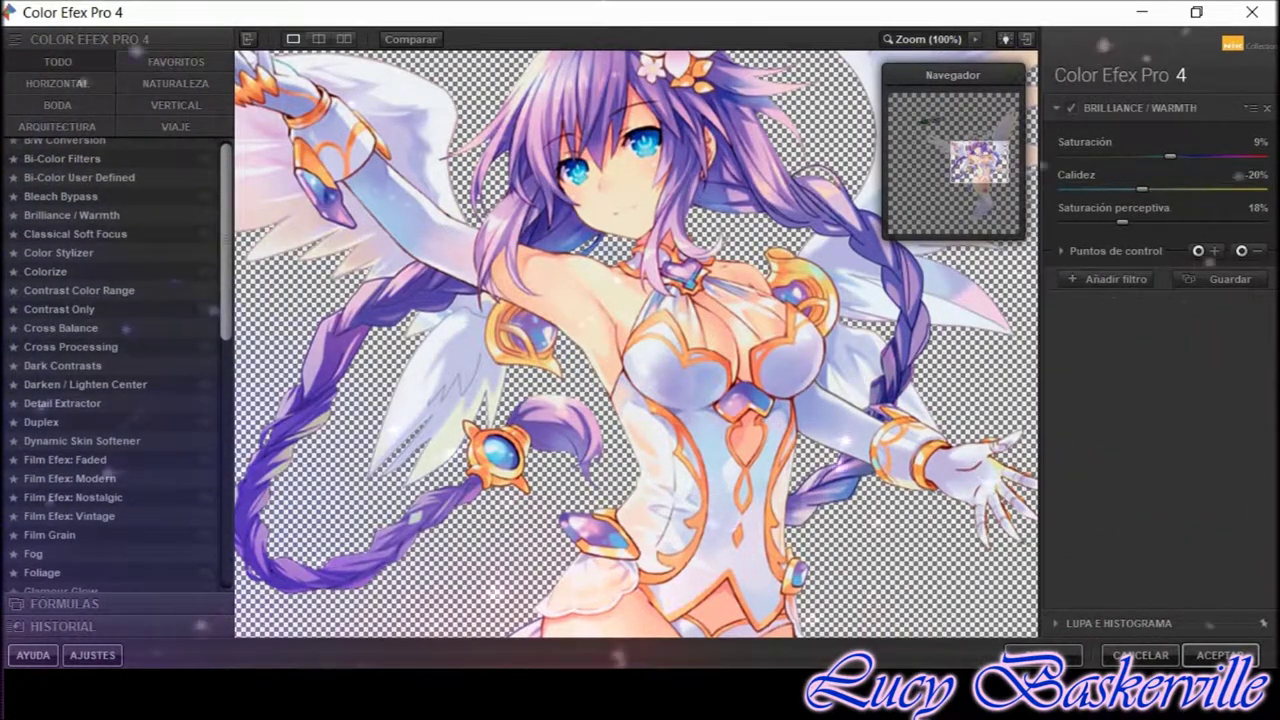
scroll(115, 360, down, 1)
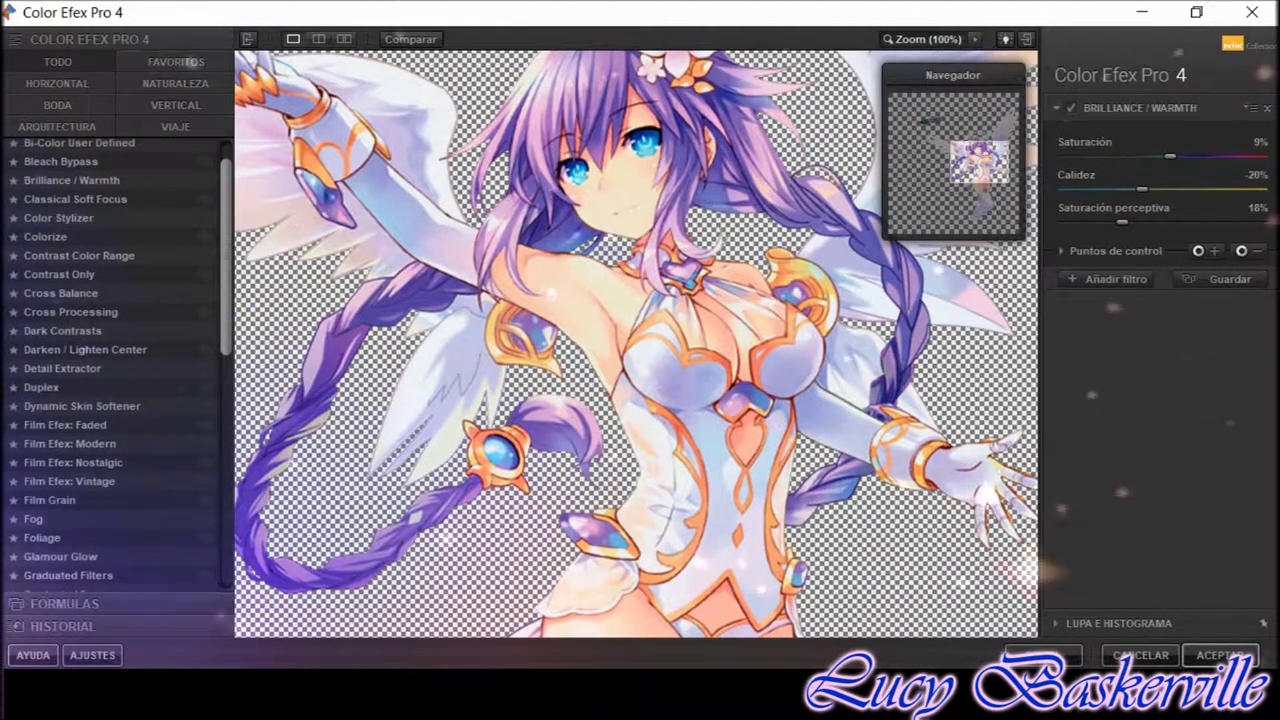
scroll(115, 360, down, 2)
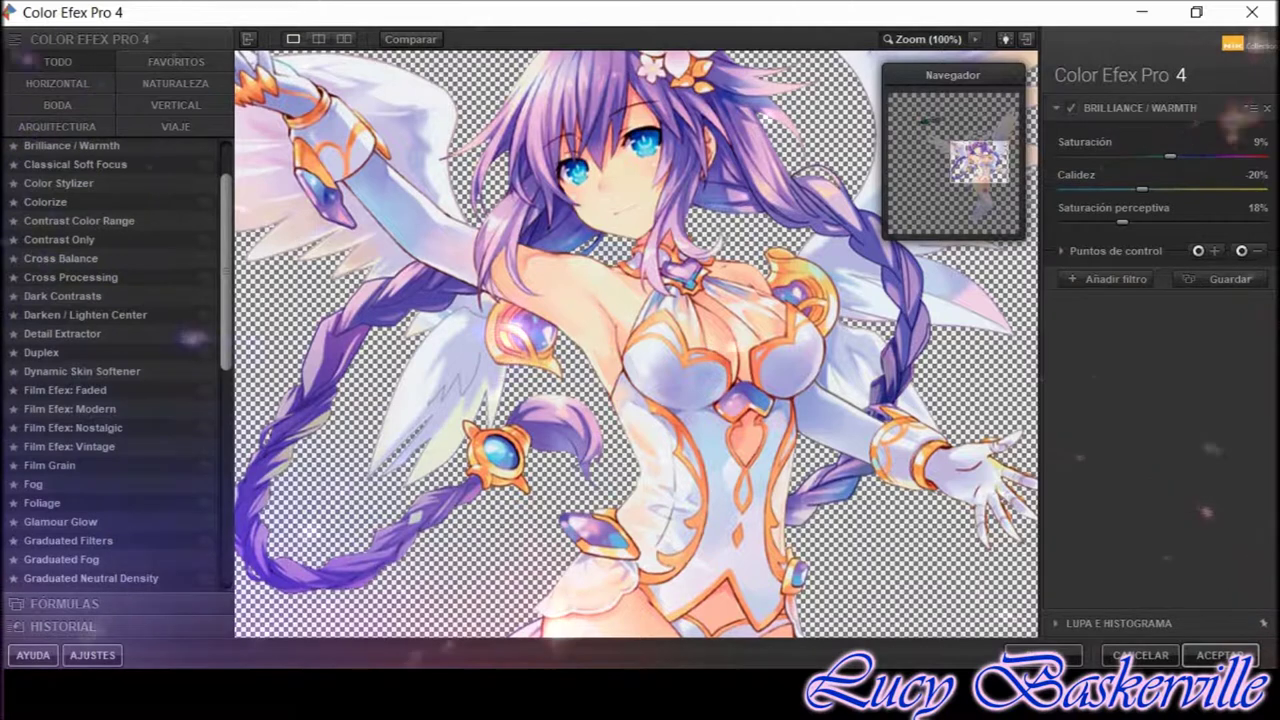
drag(1170, 156, 1150, 156)
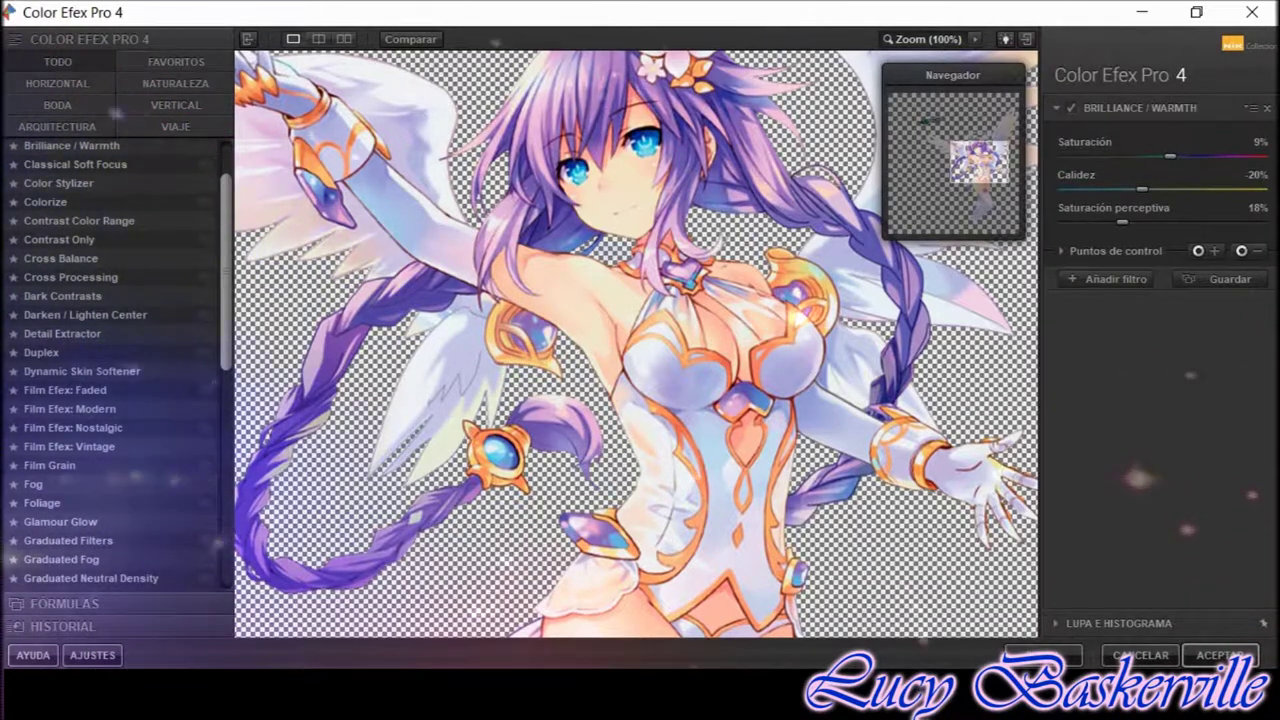
click(1063, 250)
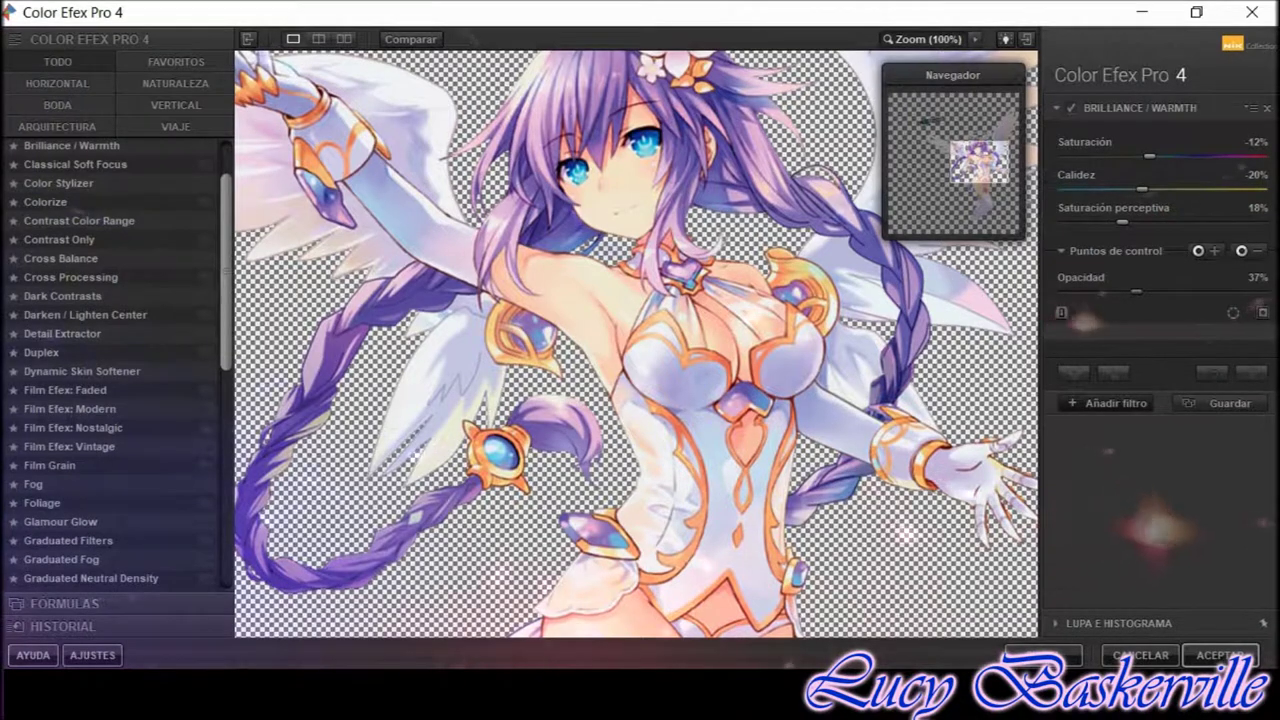
Add Dark Contrasts and a Cross Balance filter at 45% intensity
click(1108, 403)
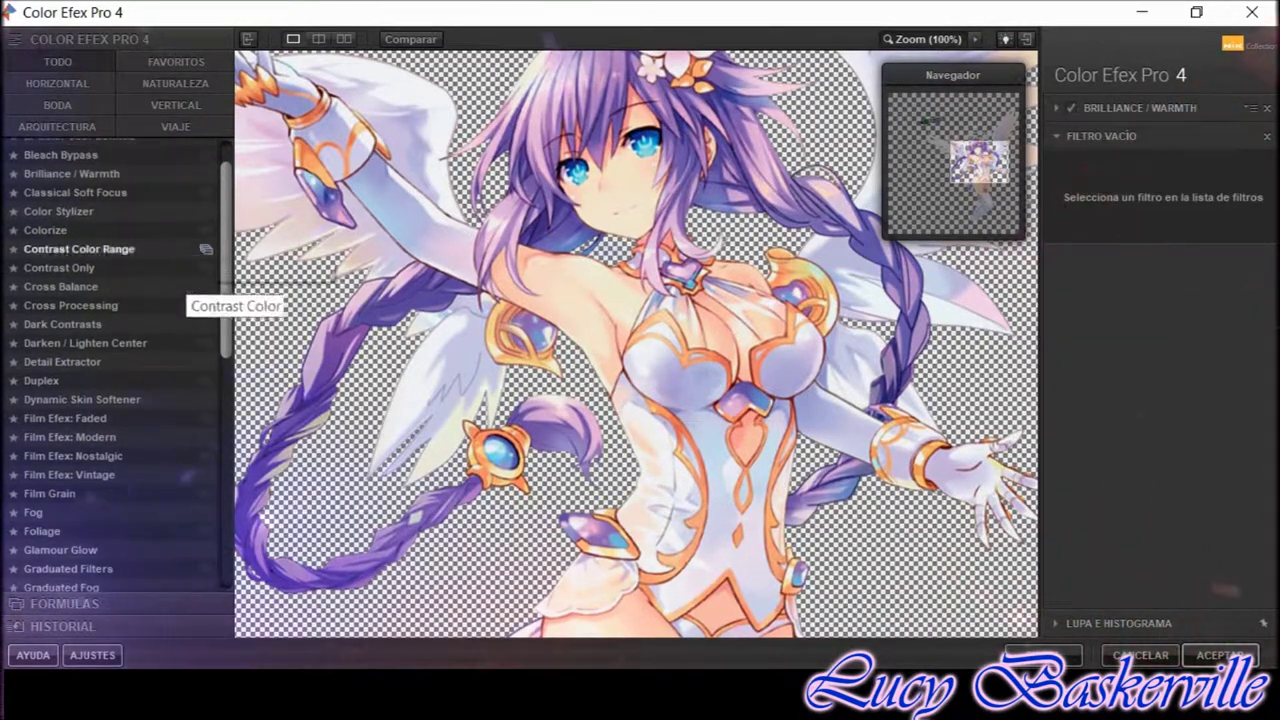
click(62, 302)
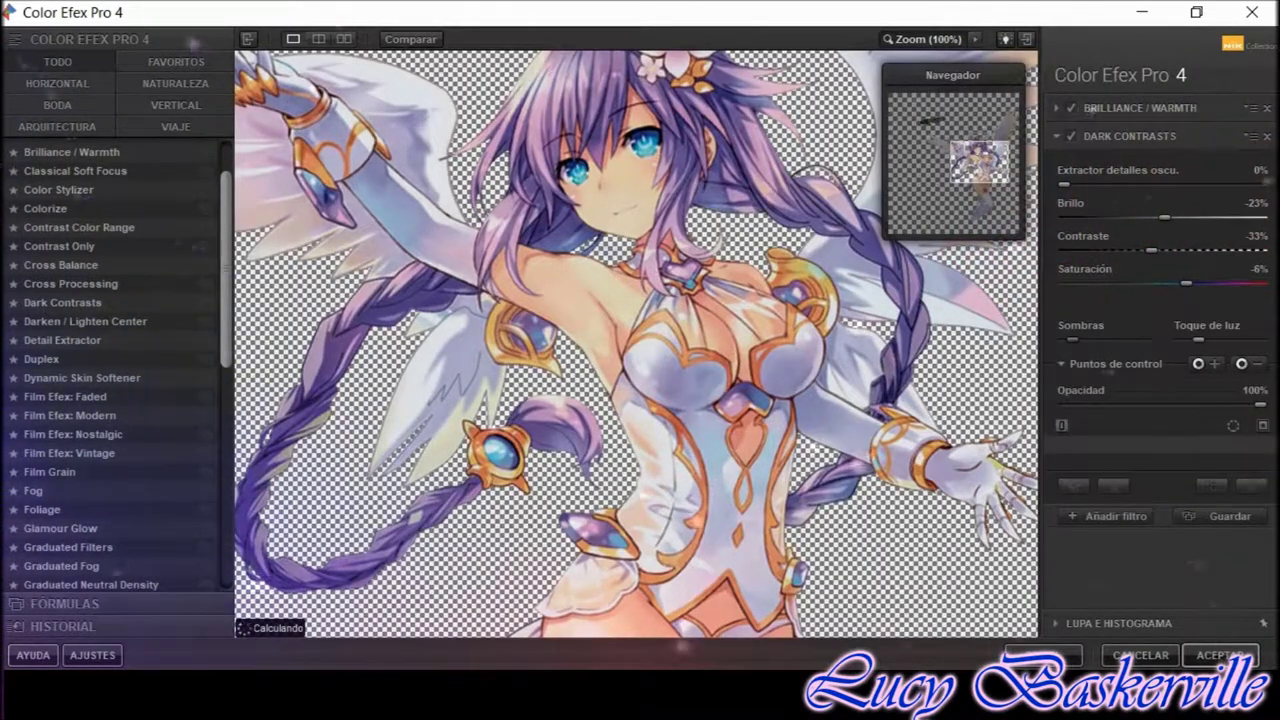
click(1110, 523)
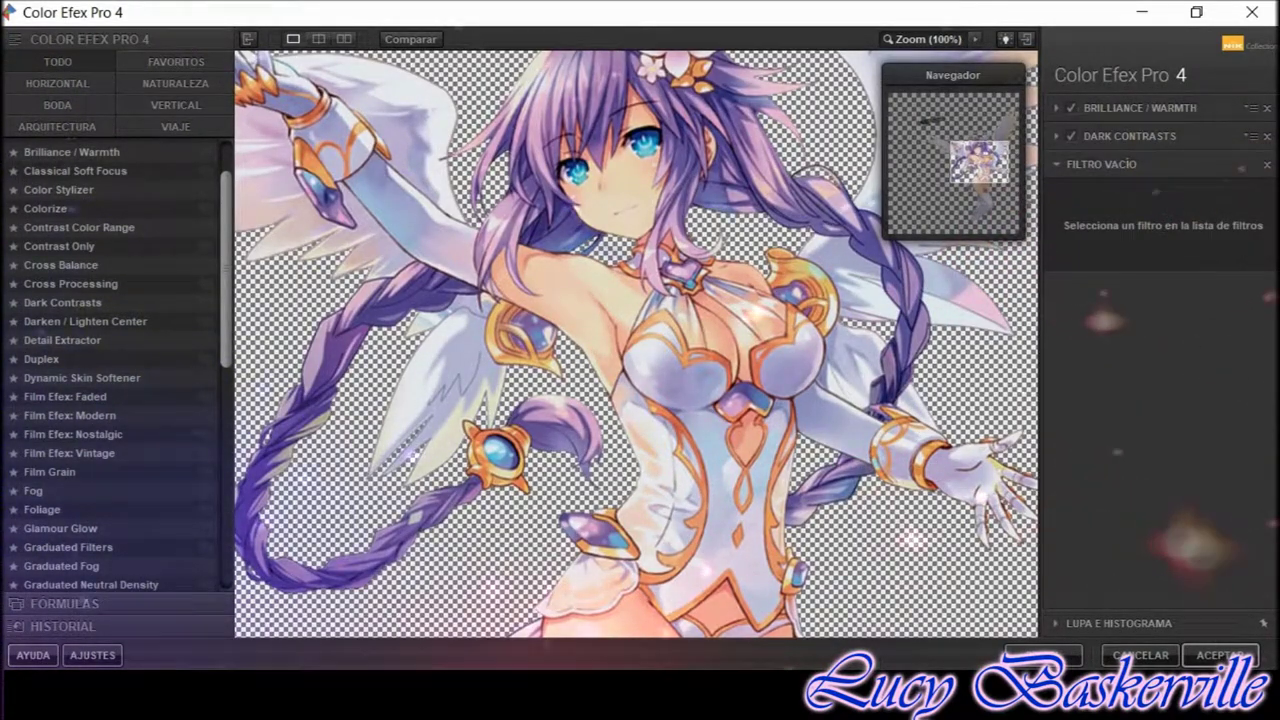
scroll(216, 262, down, 1)
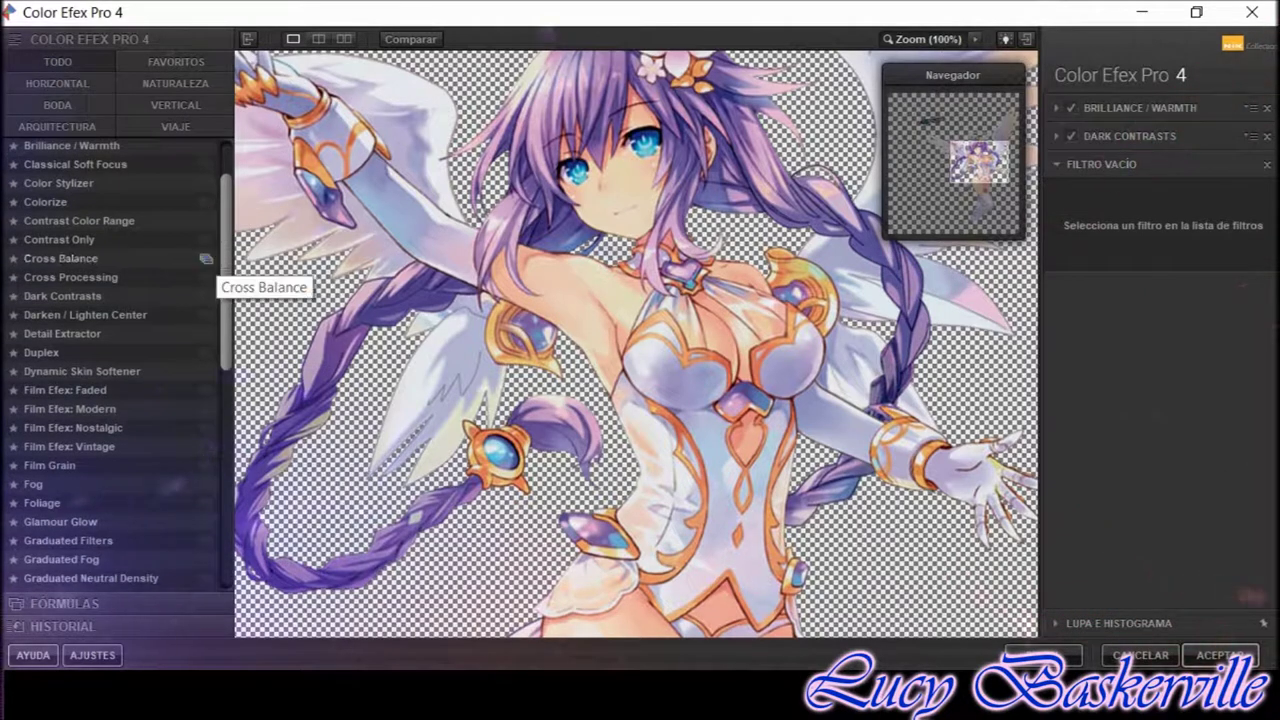
click(100, 258)
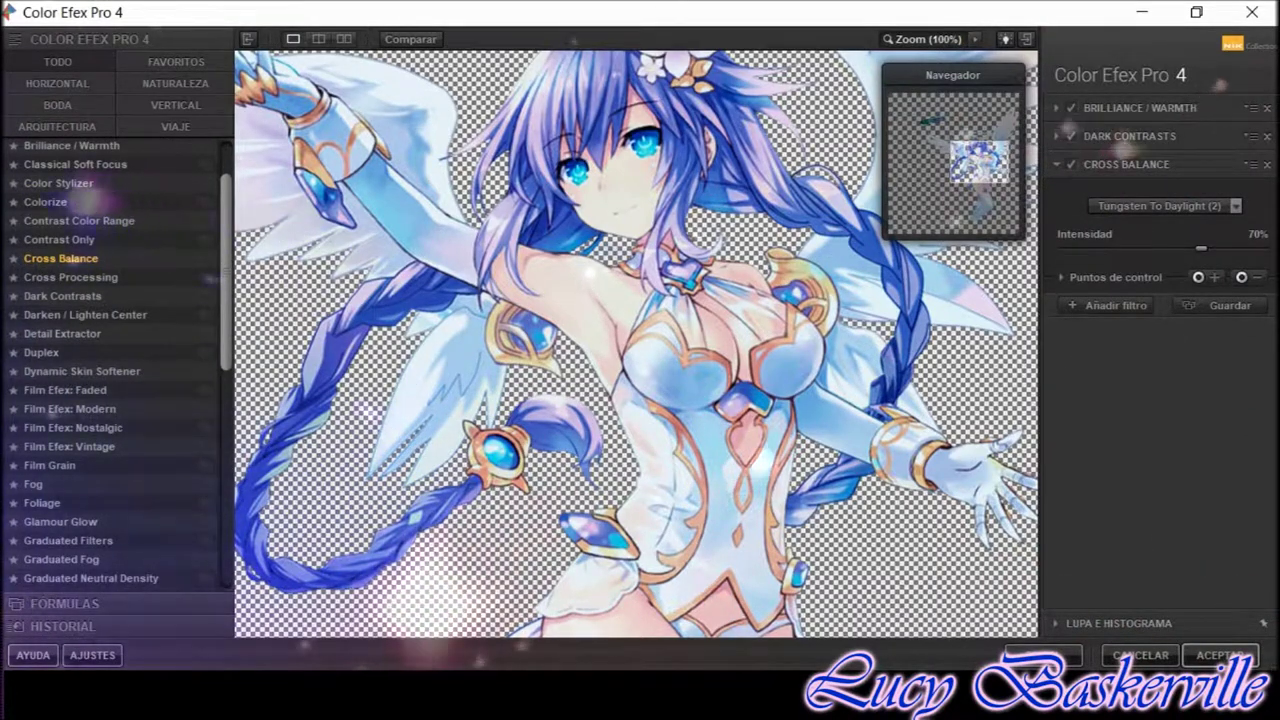
drag(1201, 248, 1152, 248)
click(1062, 277)
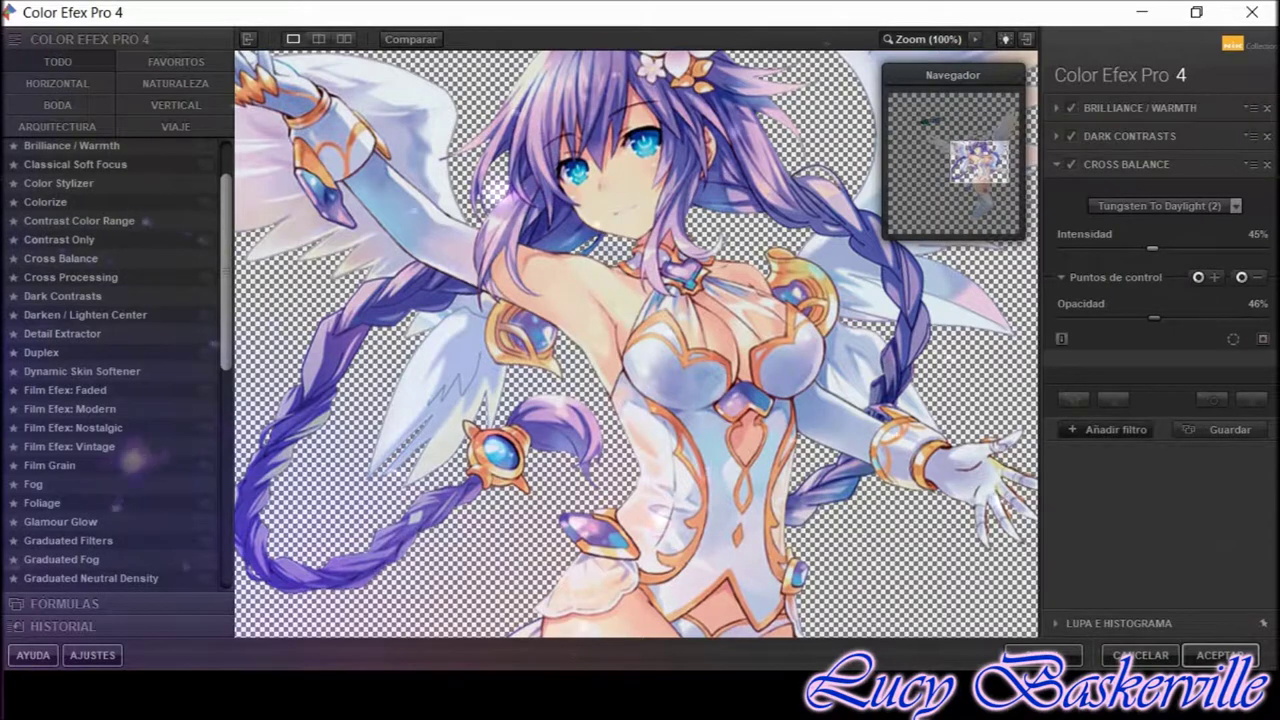
Add a Contrast Color Range filter to the stack
click(1110, 429)
scroll(100, 350, up, 2)
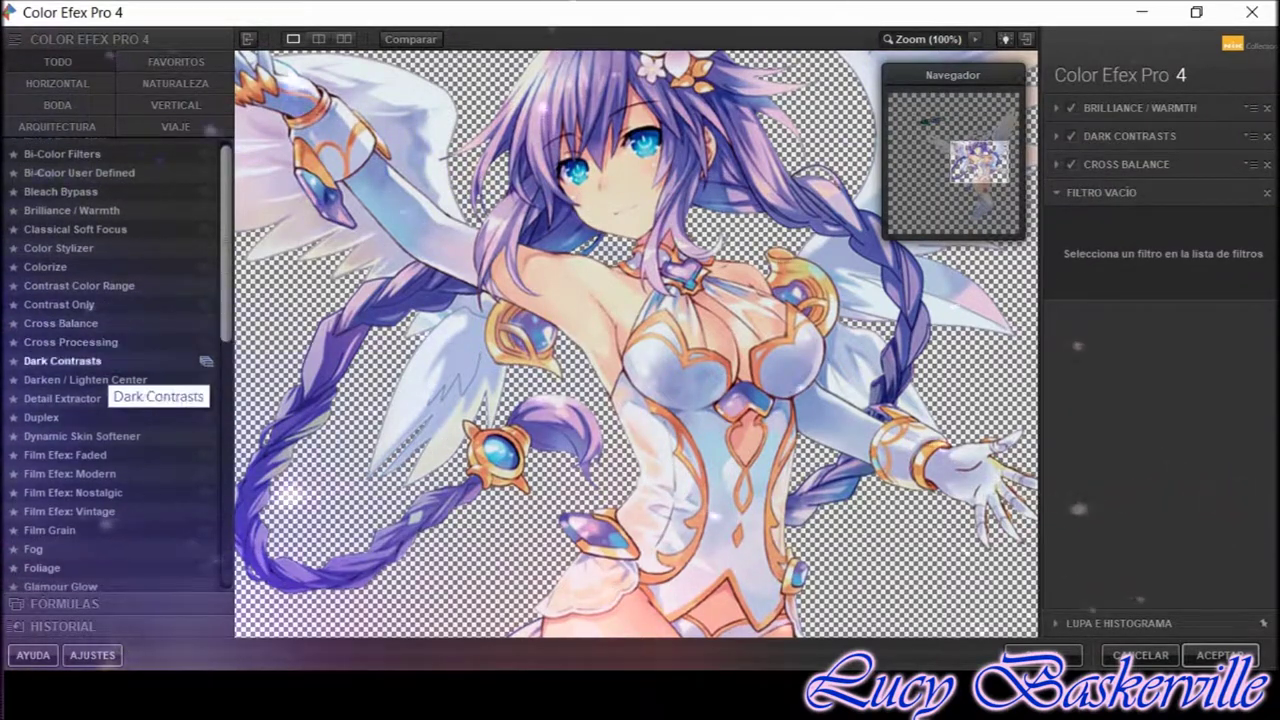
click(80, 285)
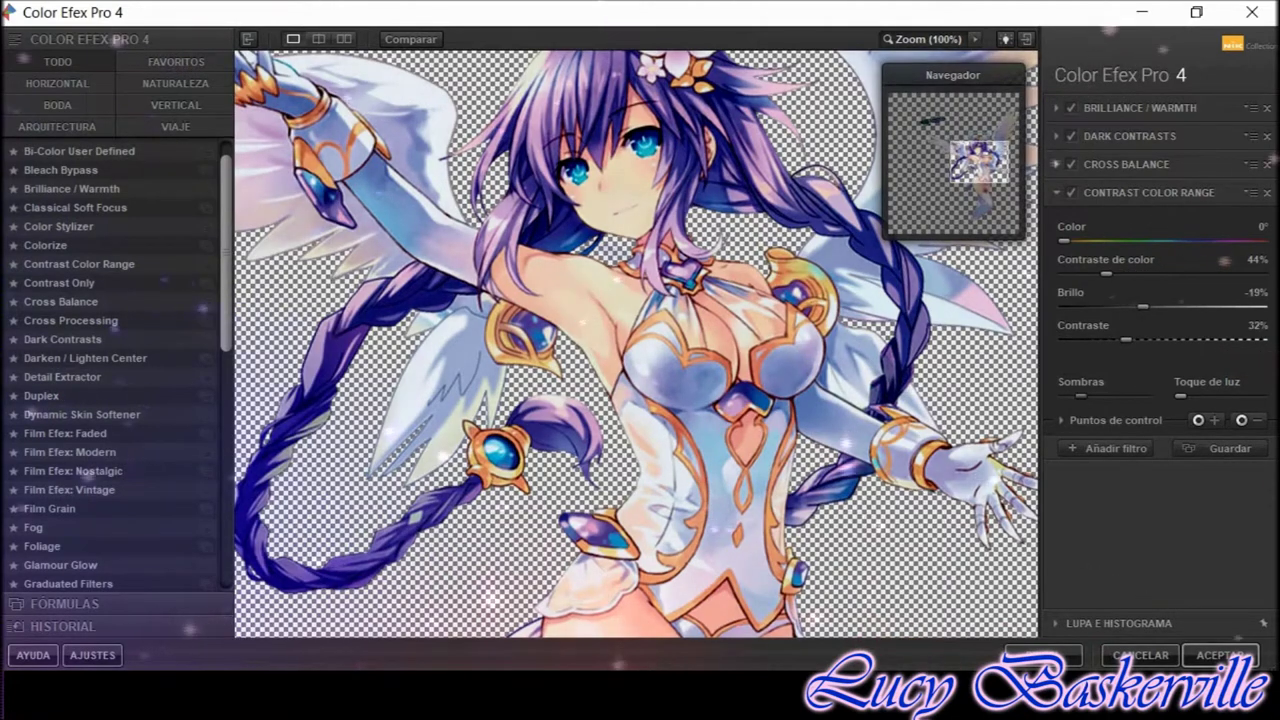
click(1063, 420)
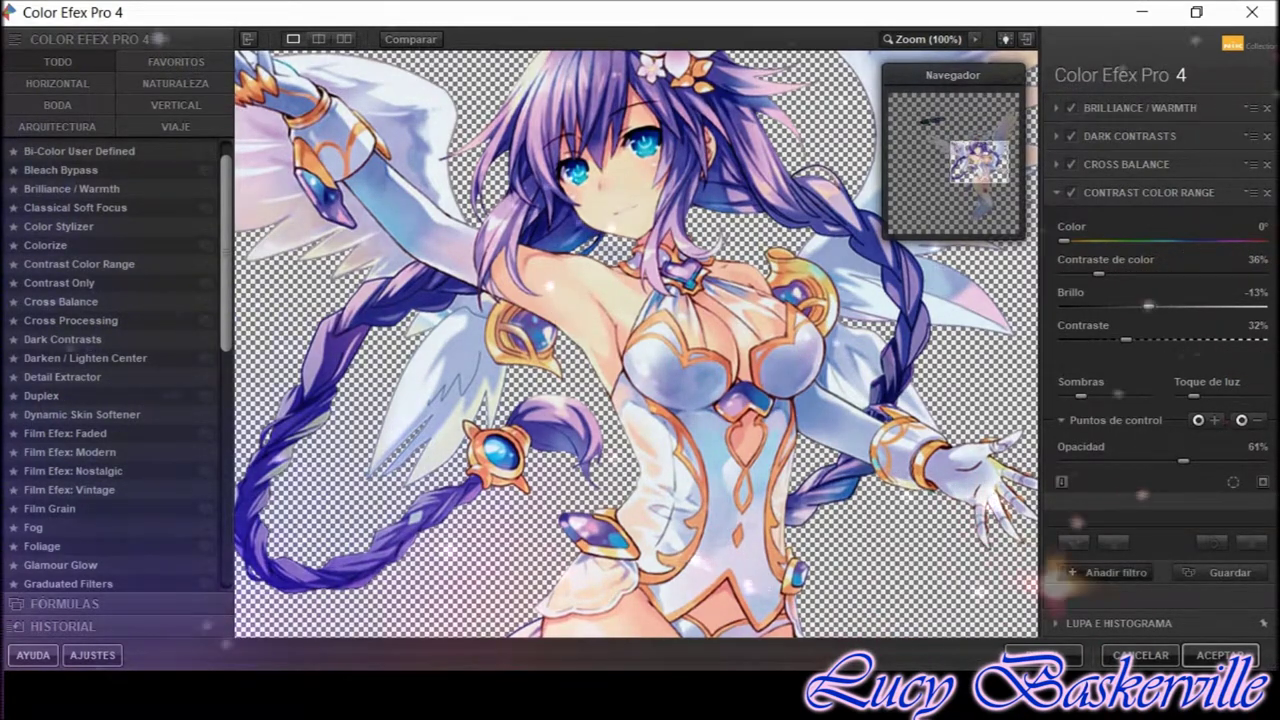
Add a High Key filter followed by another empty filter slot
click(1110, 572)
scroll(200, 400, down, 3)
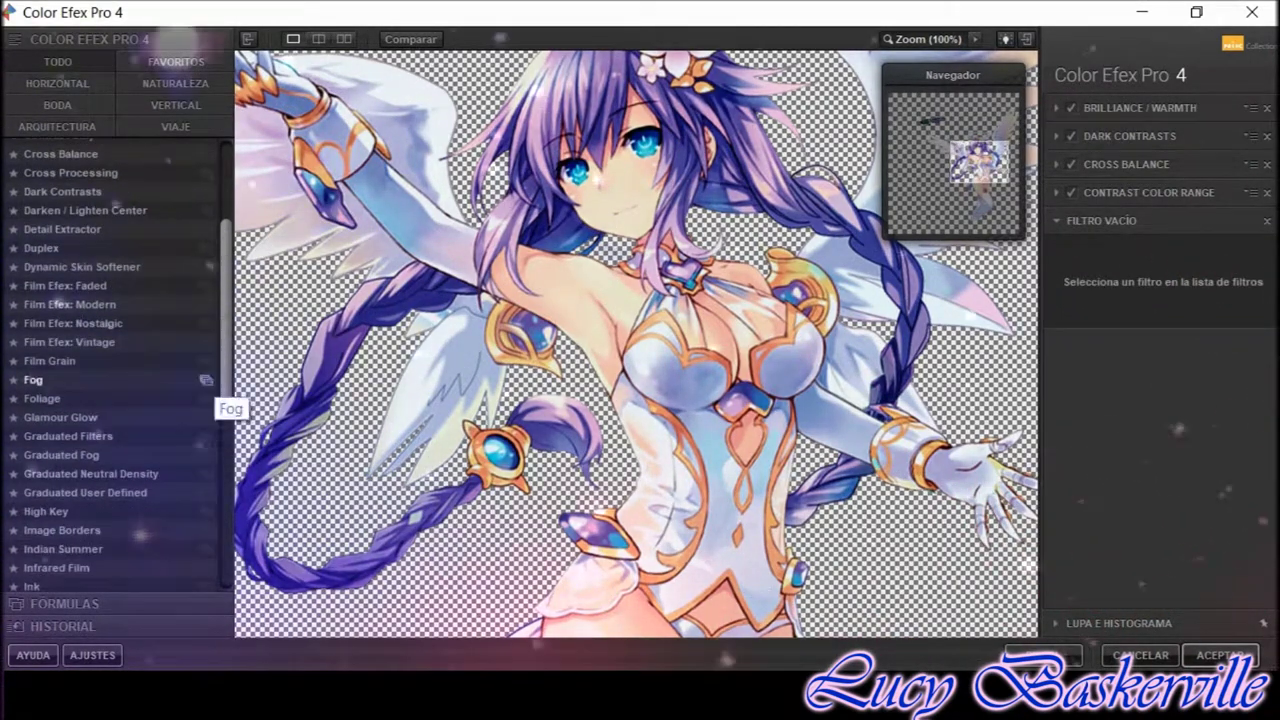
scroll(200, 400, down, 2)
scroll(190, 275, down, 1)
click(62, 366)
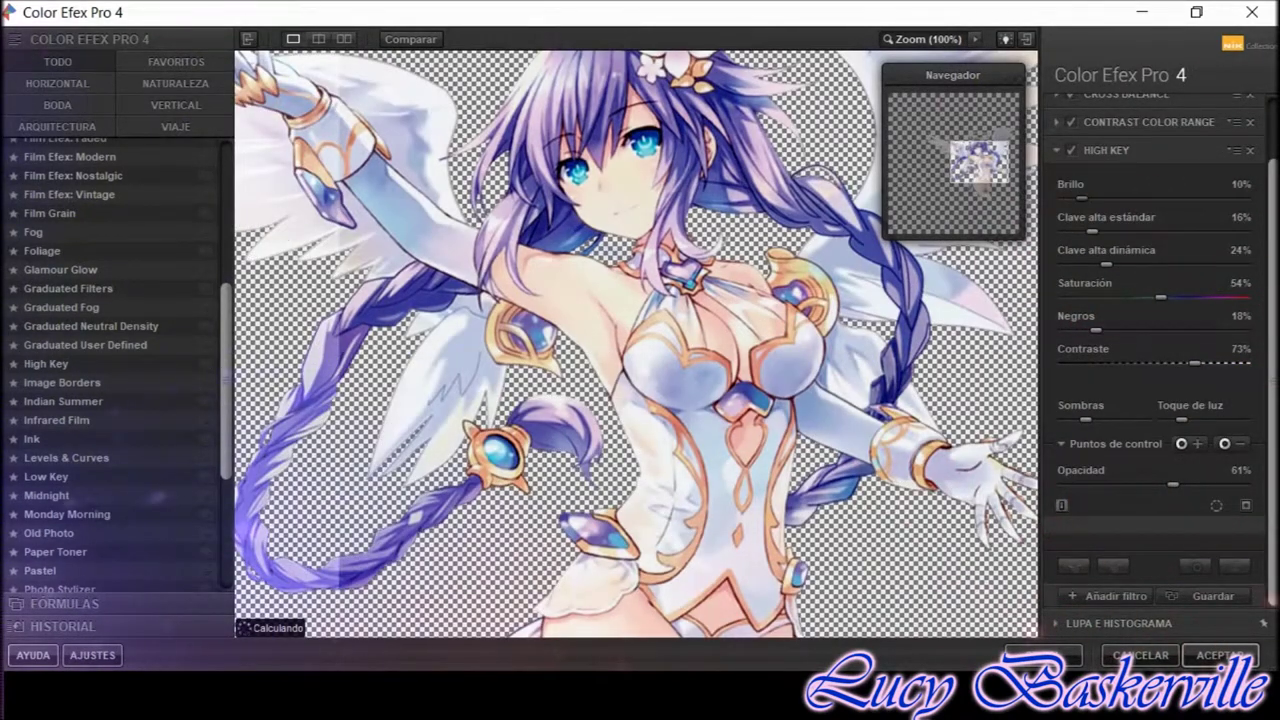
click(1110, 596)
scroll(120, 400, down, 5)
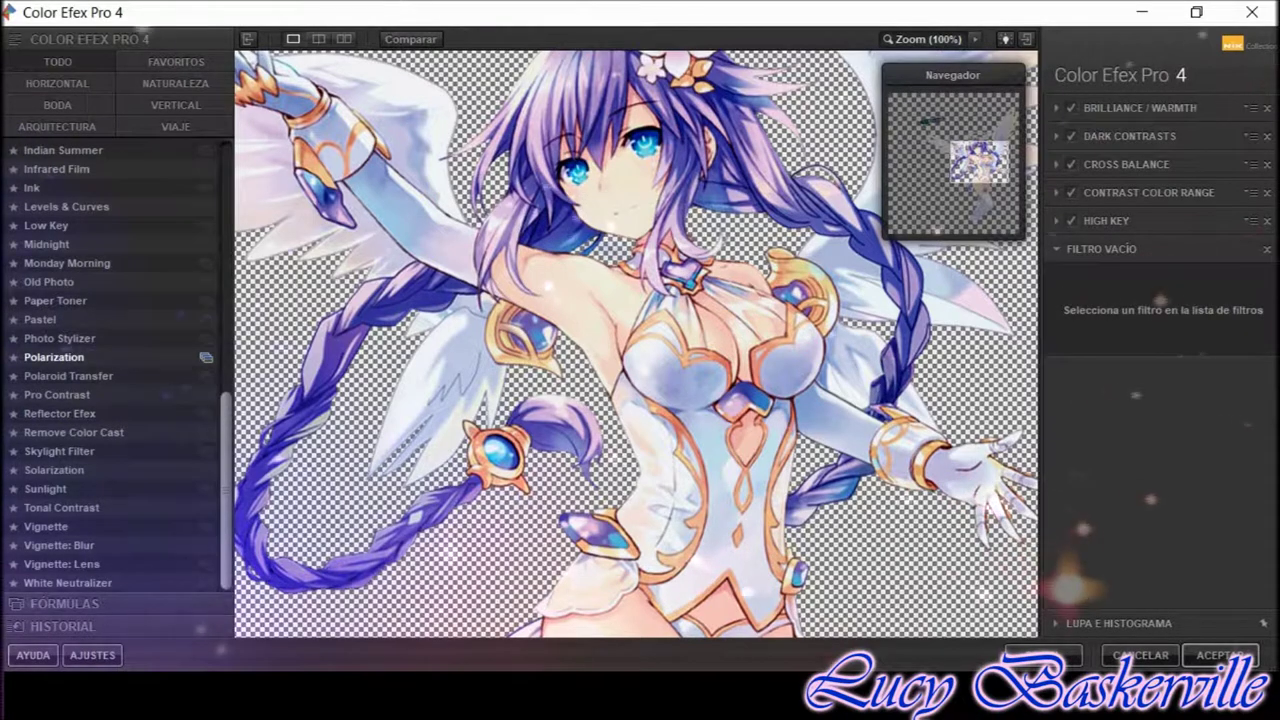
scroll(100, 360, up, 10)
Add Levels & Curves and Pro Contrast with dominant colour correction at 16%
scroll(100, 360, down, 4)
scroll(110, 459, down, 3)
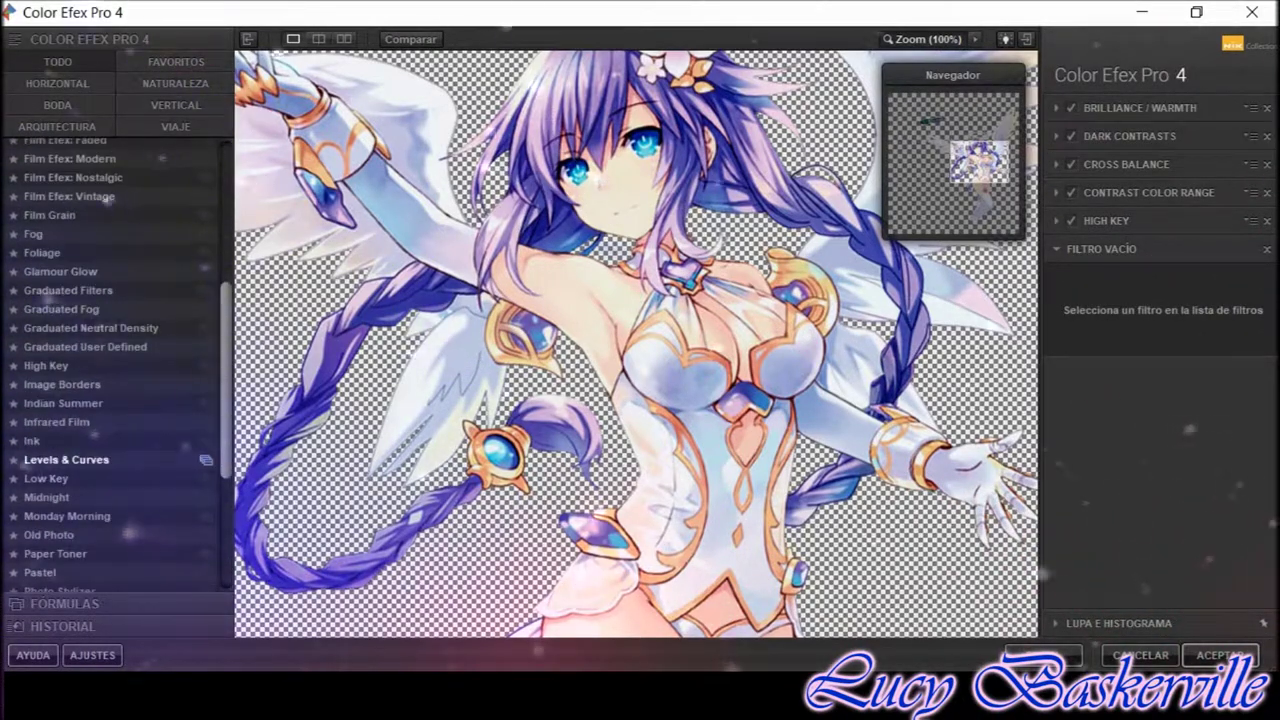
click(100, 459)
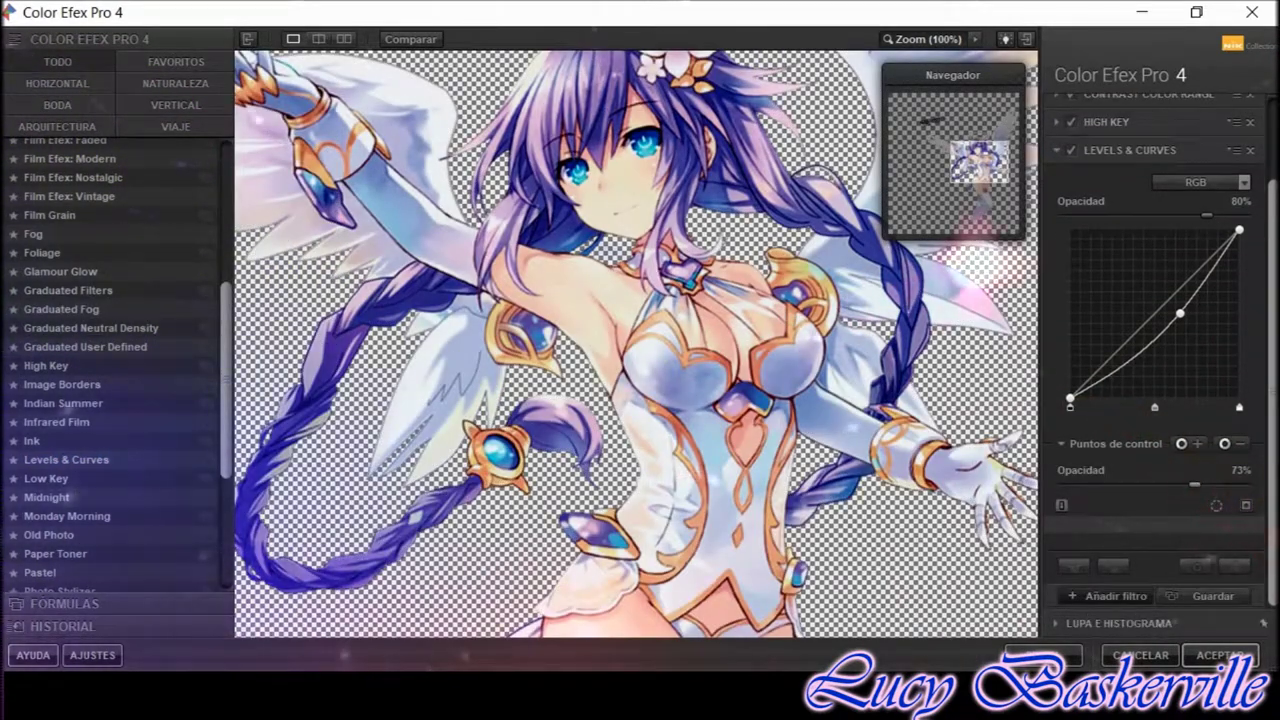
click(1115, 596)
scroll(200, 310, down, 5)
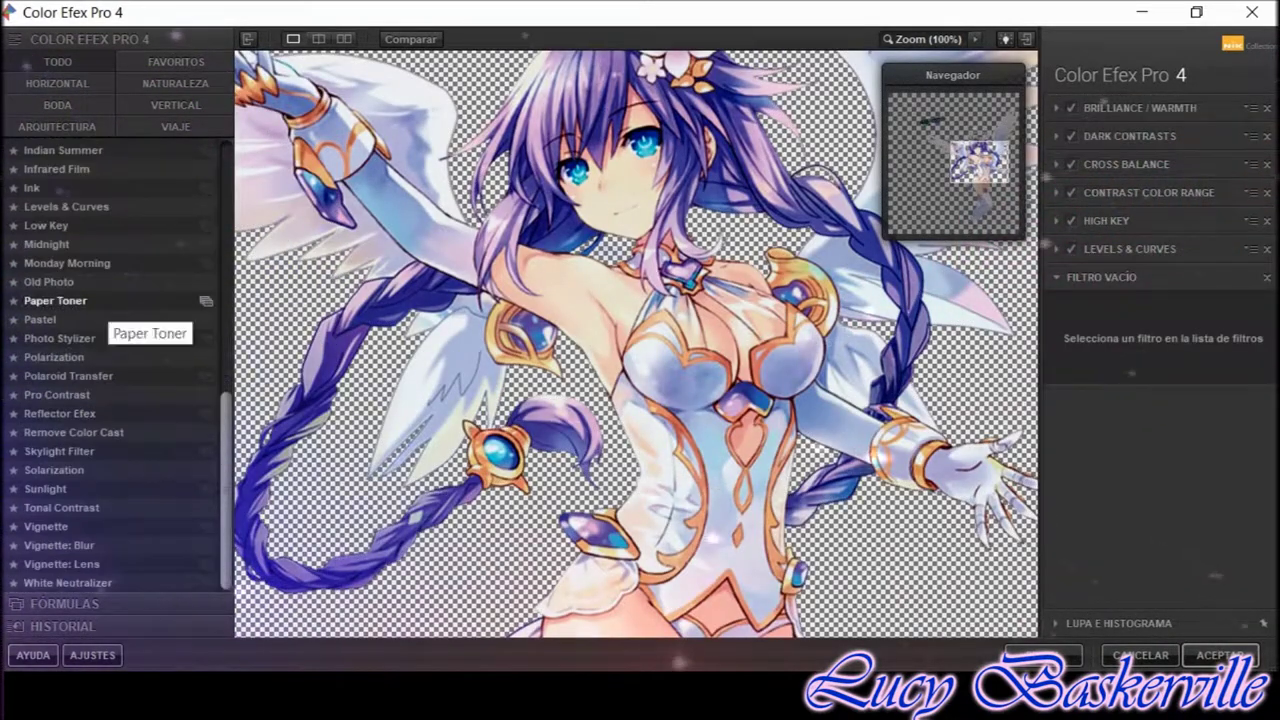
click(57, 394)
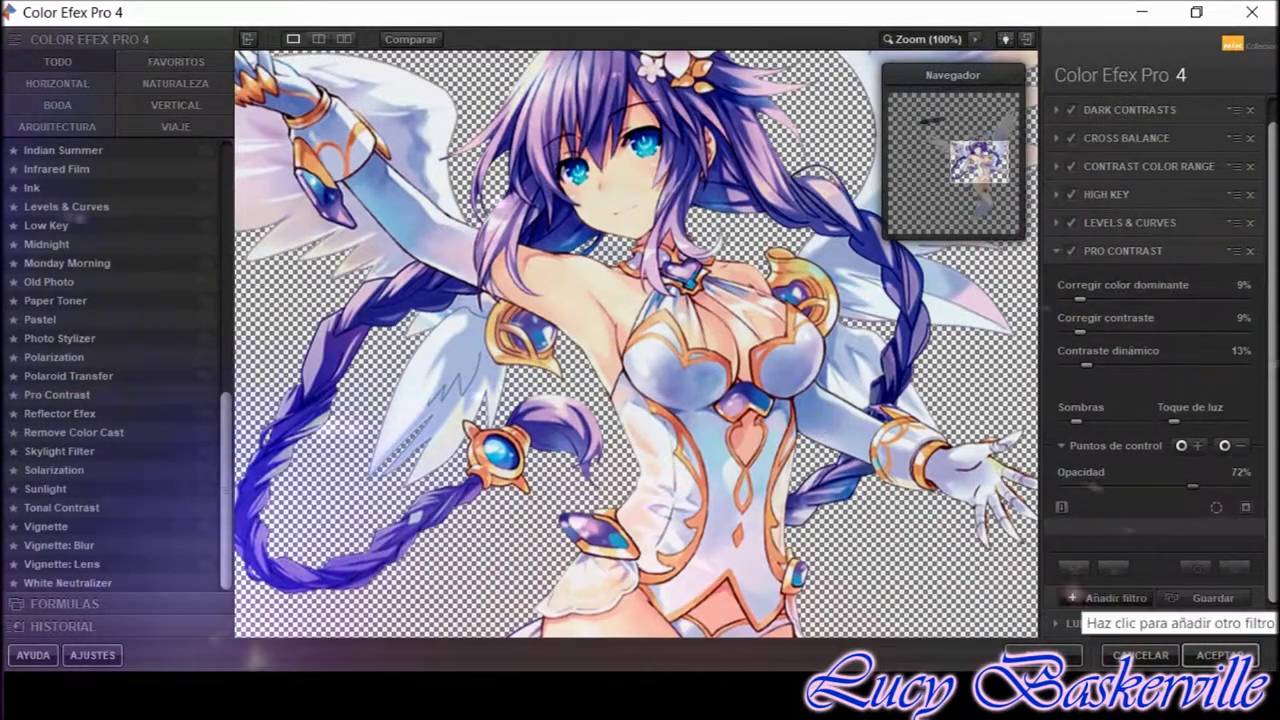
drag(1080, 298, 1092, 298)
Add Midnight and Sunlight filters, compare Dark Contrasts on/off, and apply the stack
click(1108, 597)
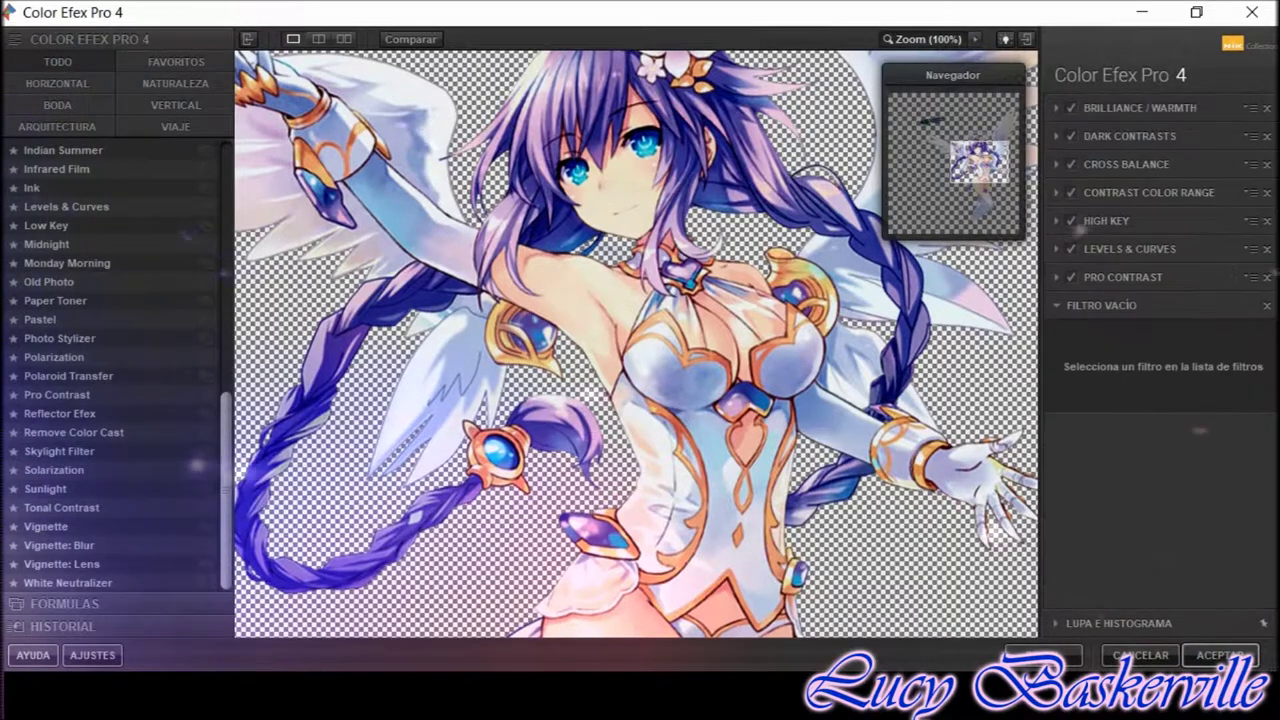
scroll(147, 237, up, 1)
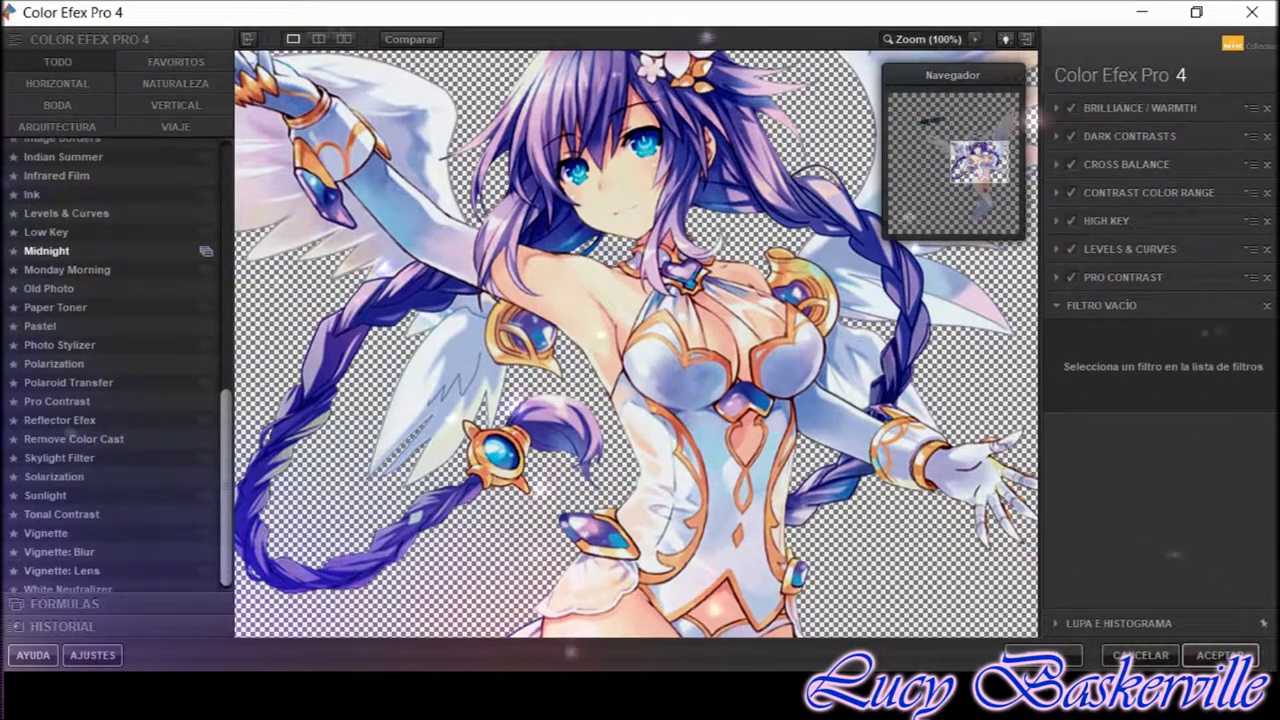
click(100, 251)
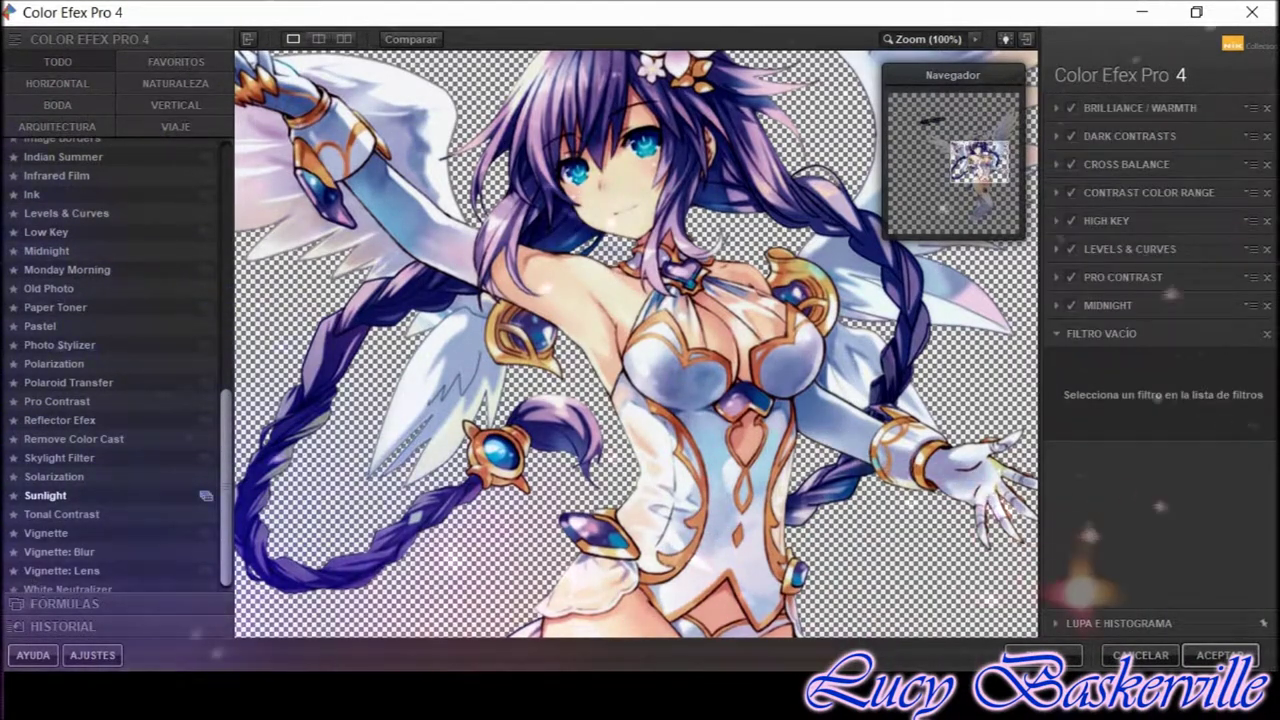
click(45, 495)
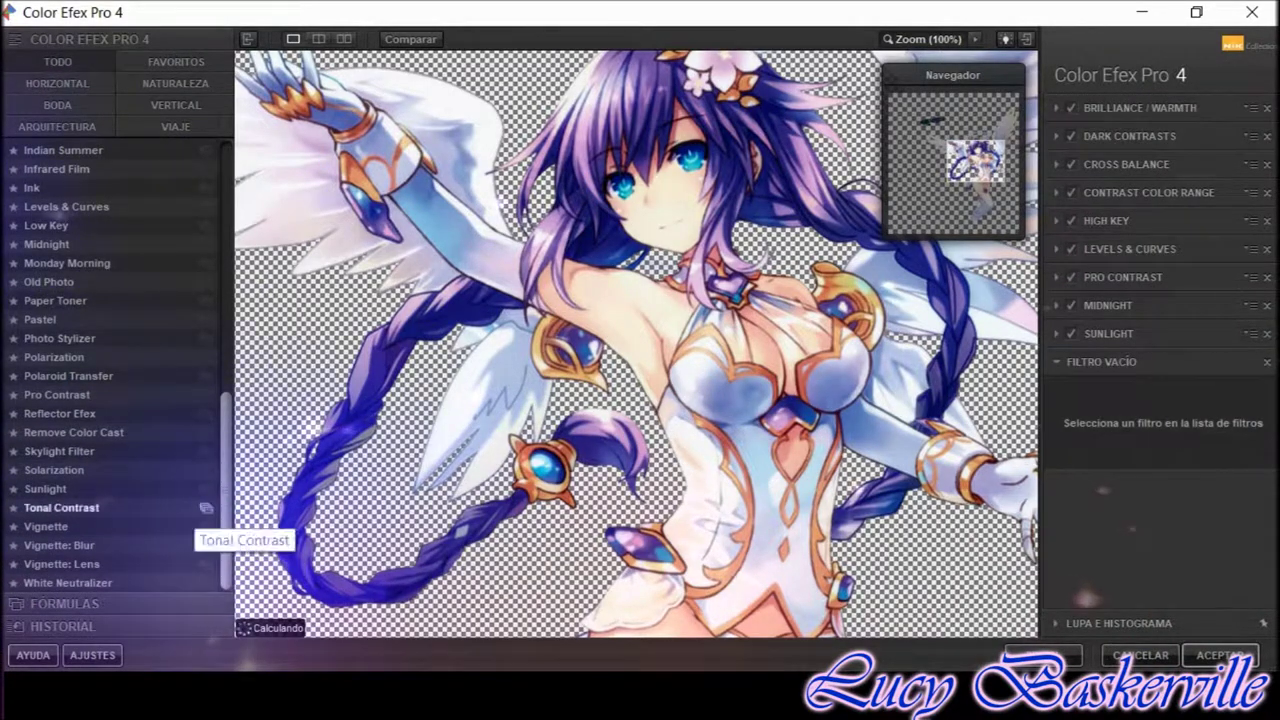
click(1071, 136)
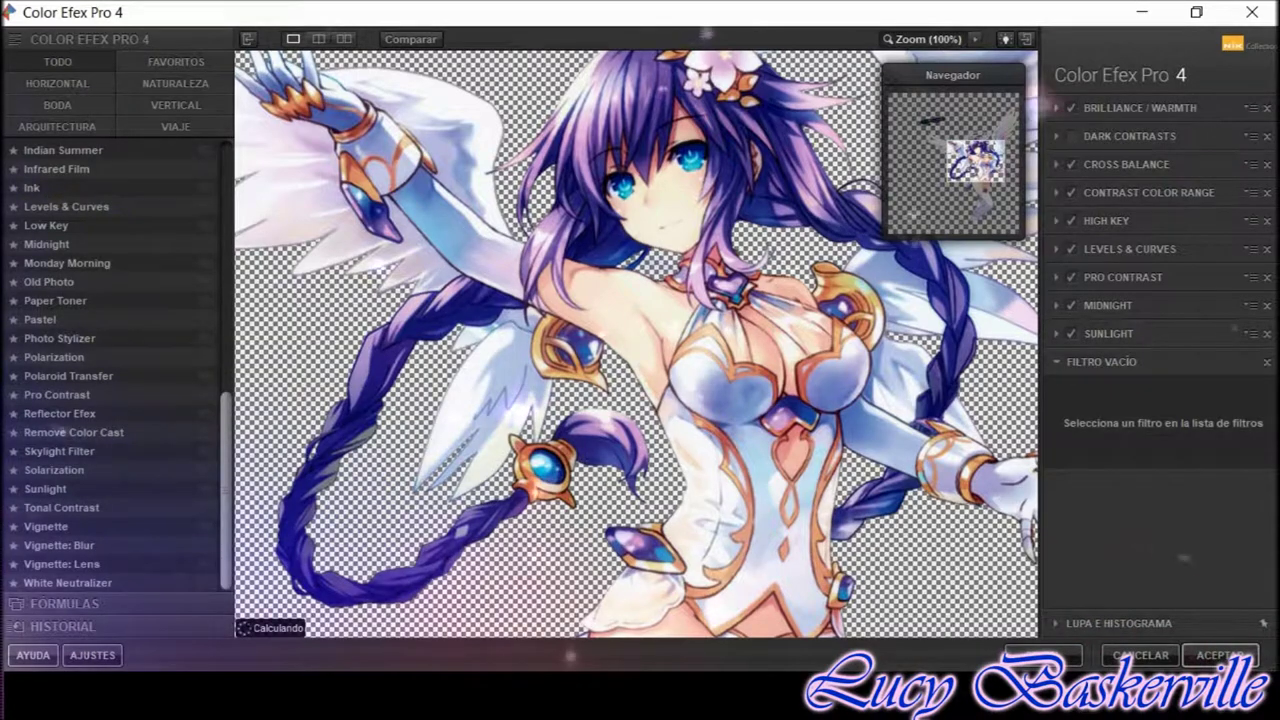
click(1071, 136)
click(1220, 655)
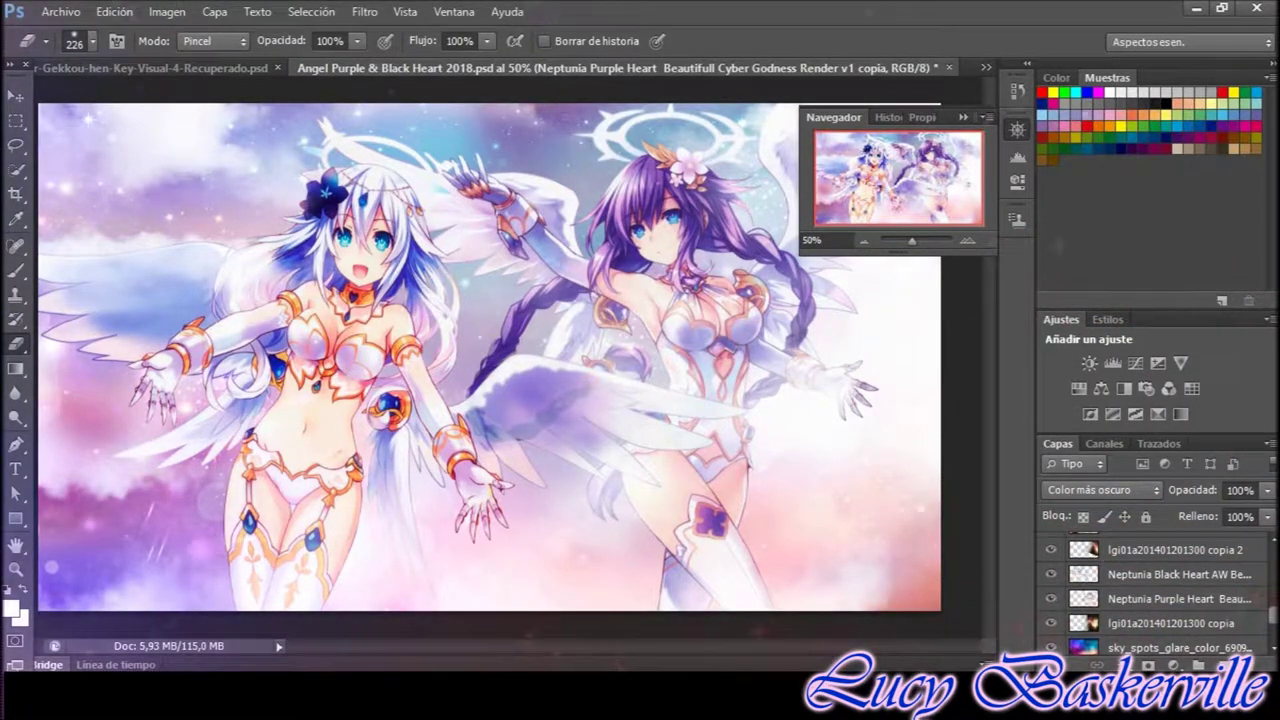
Duplicate the Purple Heart layer and set the copy's blend mode to Aclarar
right_click(1150, 598)
click(990, 84)
key(Return)
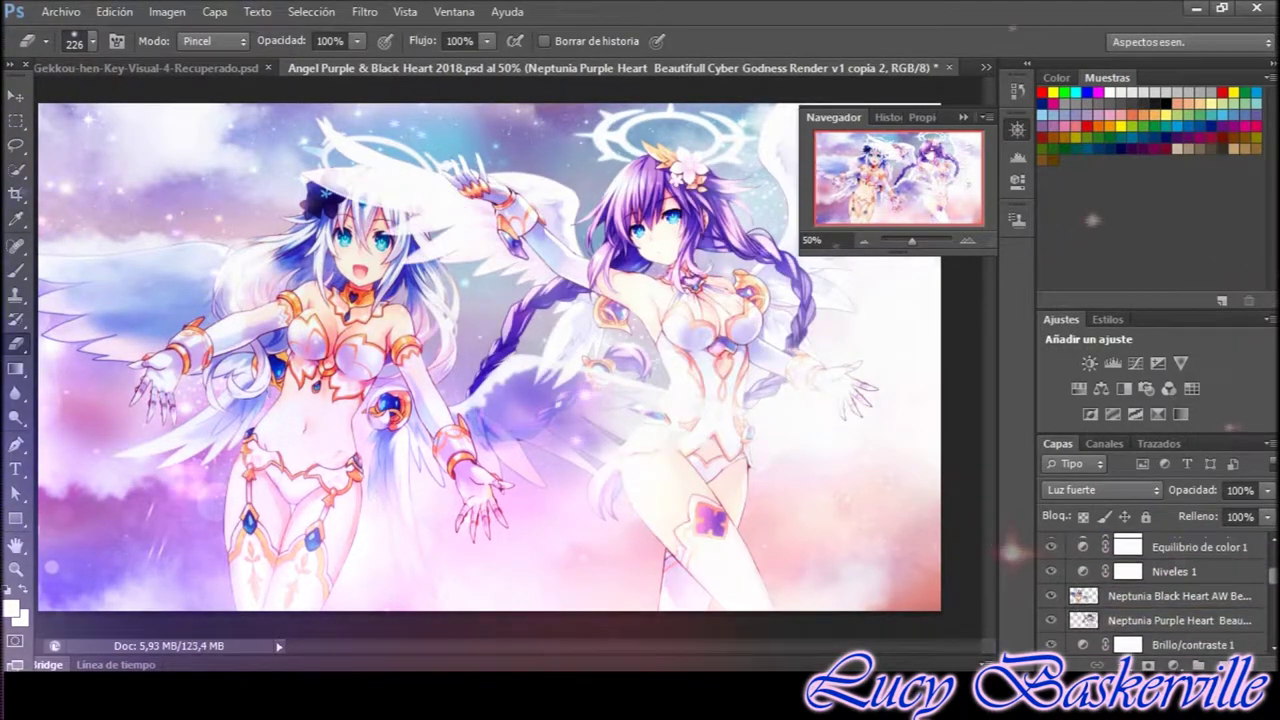
click(1100, 490)
click(1080, 172)
scroll(1150, 600, down, 1)
scroll(1160, 590, up, 3)
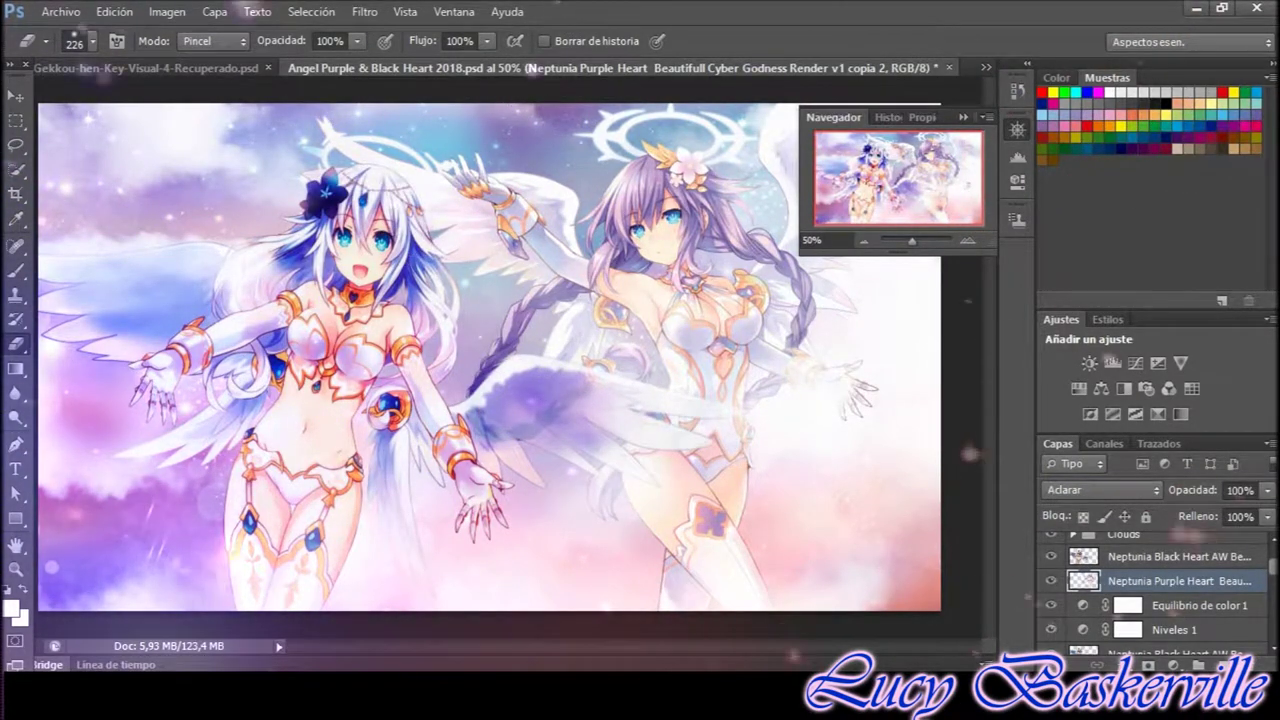
click(364, 11)
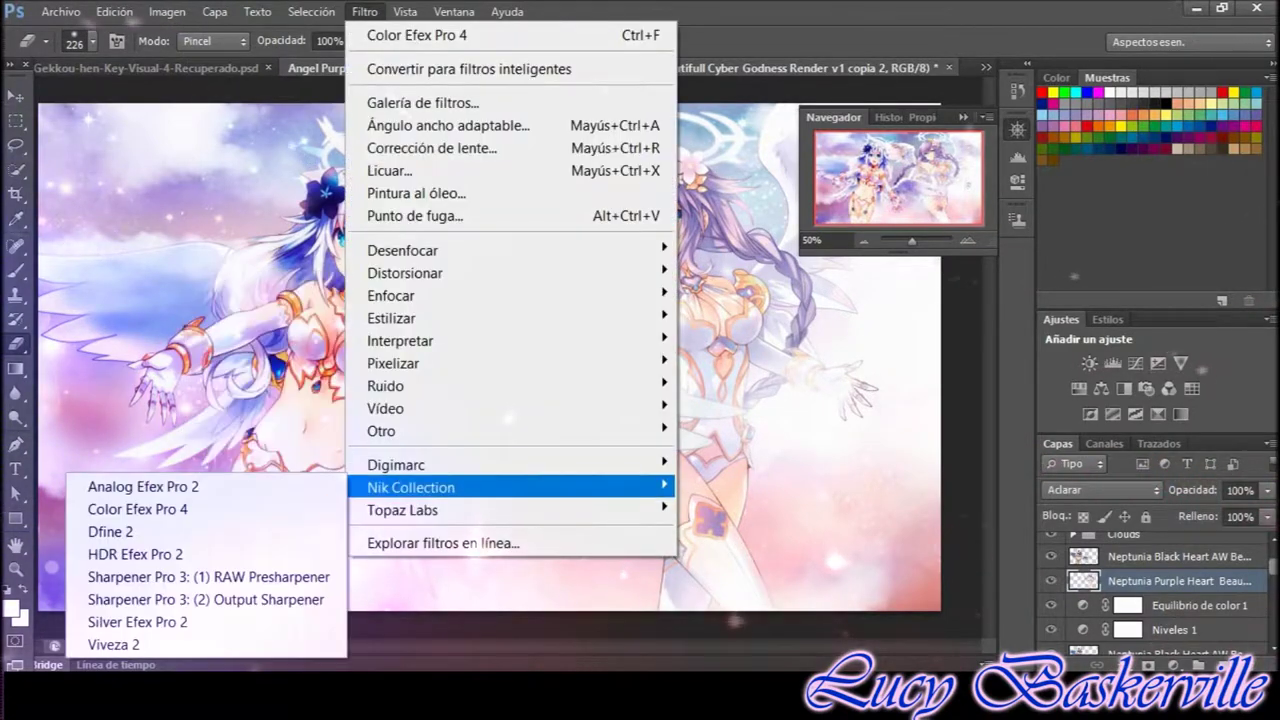
Apply Bi-Color Filters with the Violeta/rosa 1 colour set
scroll(1160, 600, up, 1)
right_click(1160, 626)
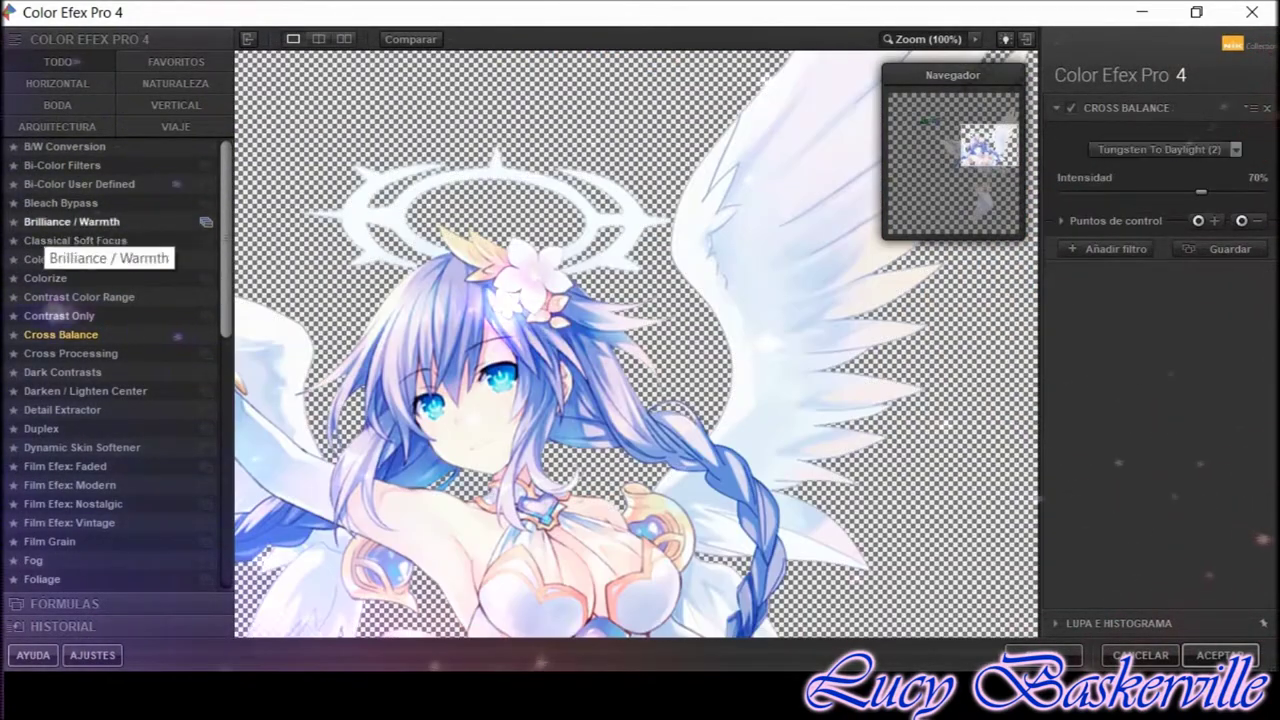
click(62, 165)
click(1215, 149)
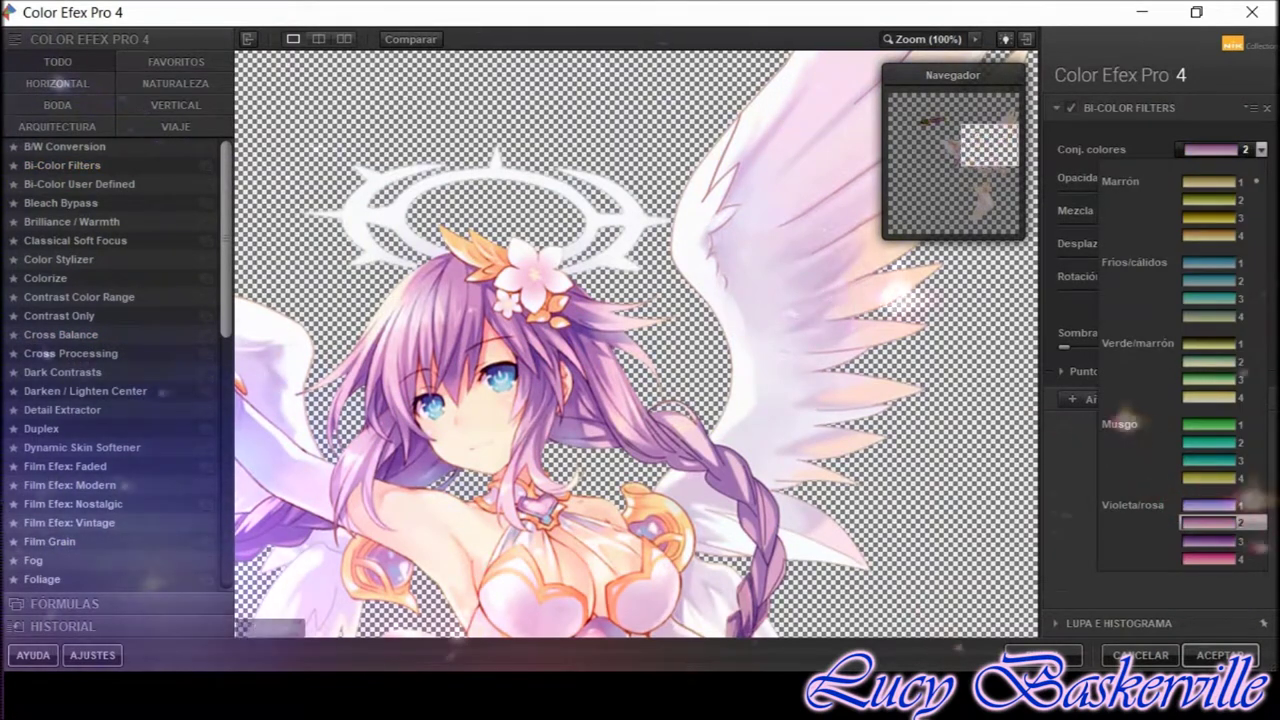
click(1210, 505)
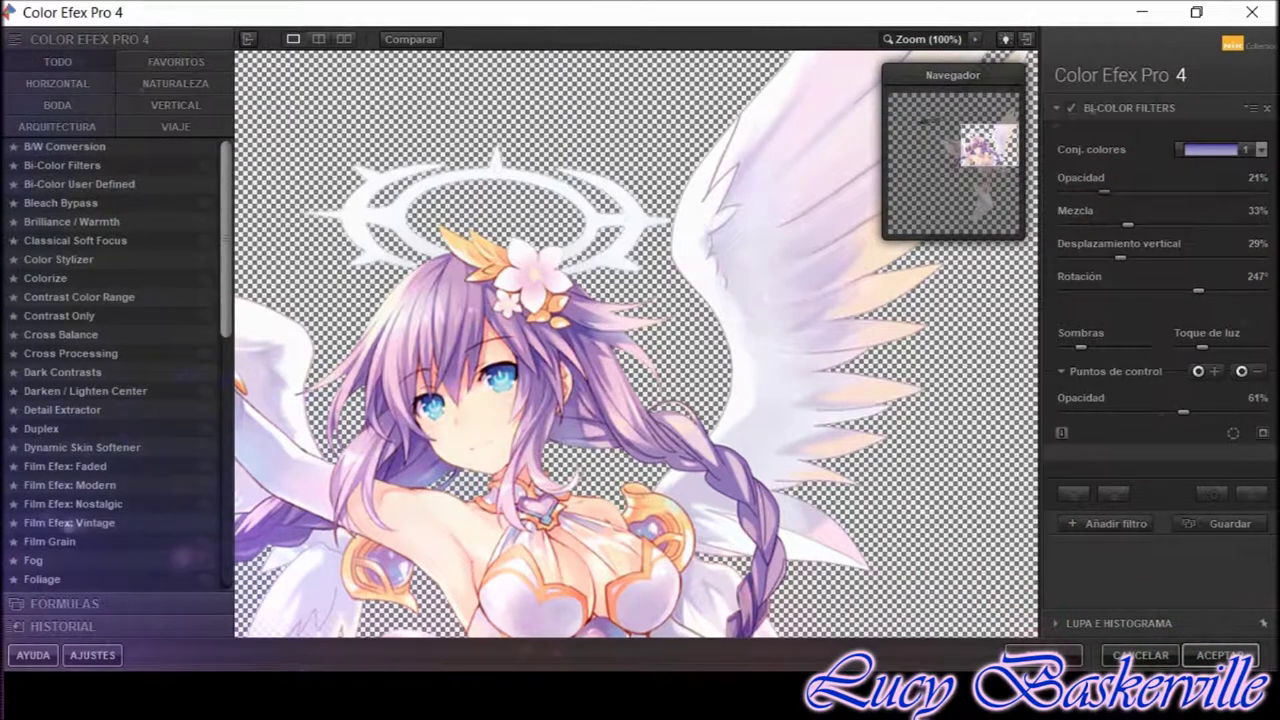
Add a Contrast Only filter, then another empty filter slot
click(1110, 523)
scroll(80, 290, down, 1)
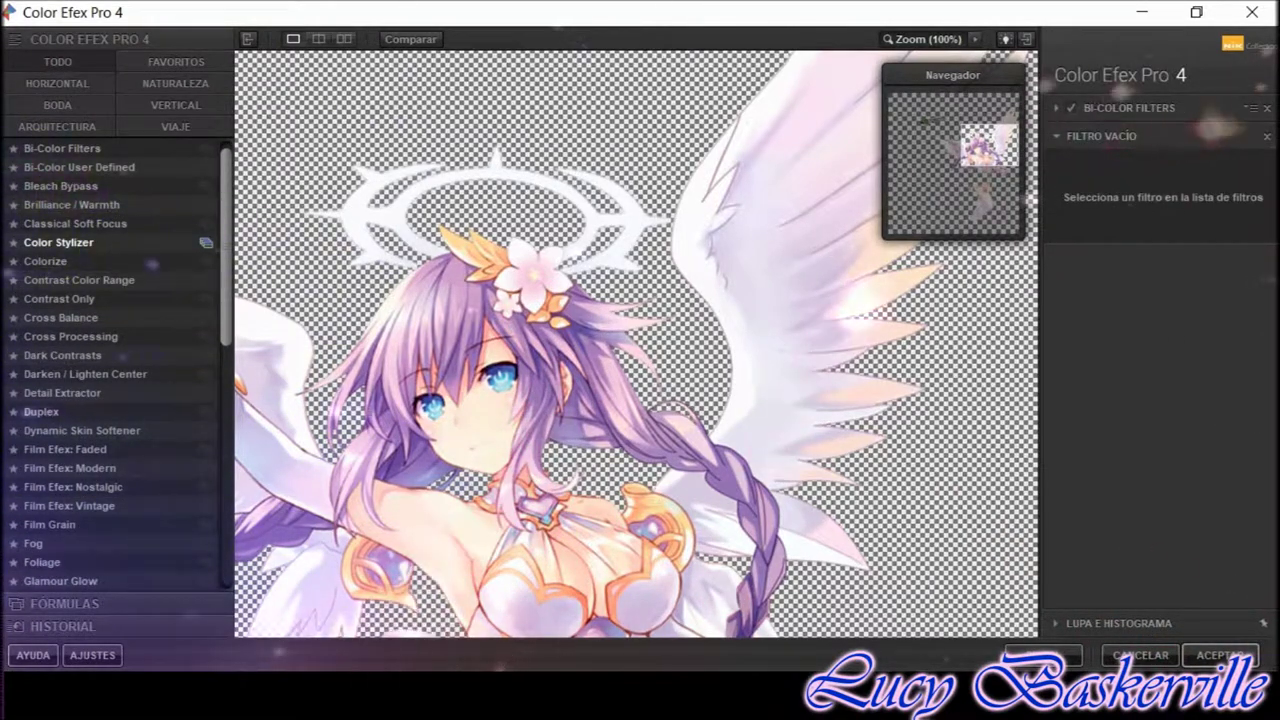
click(70, 299)
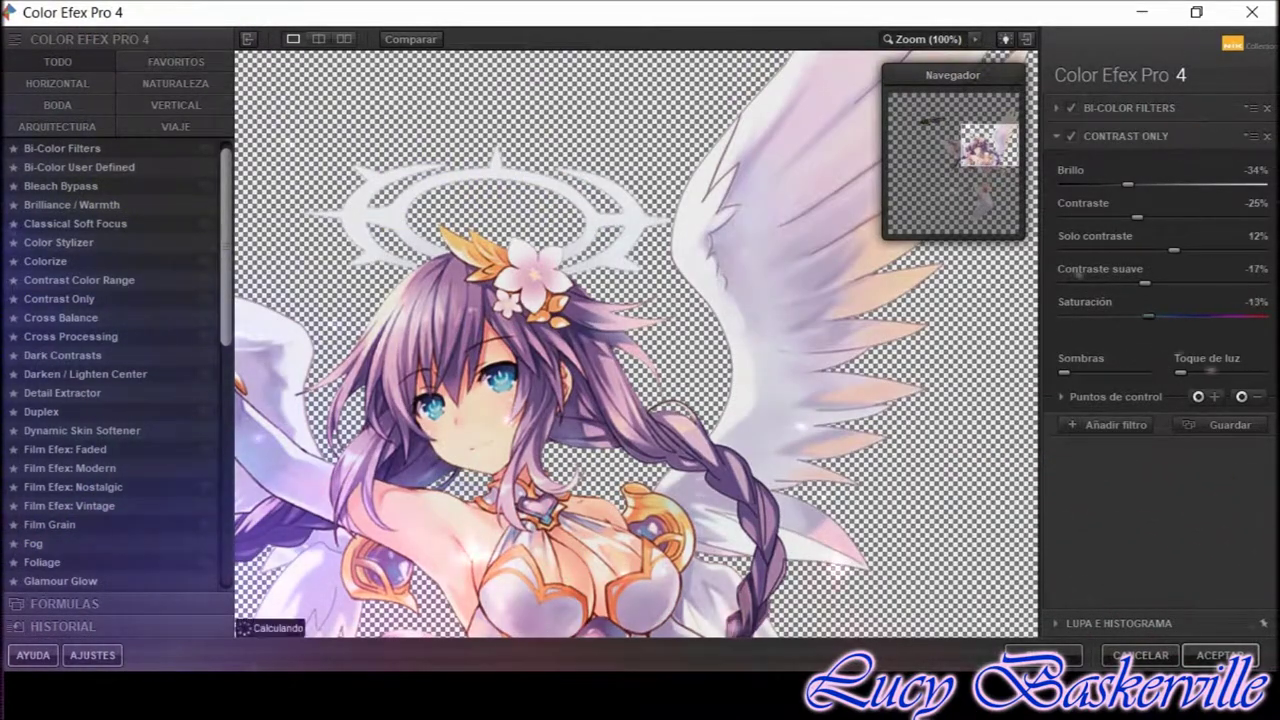
click(1110, 549)
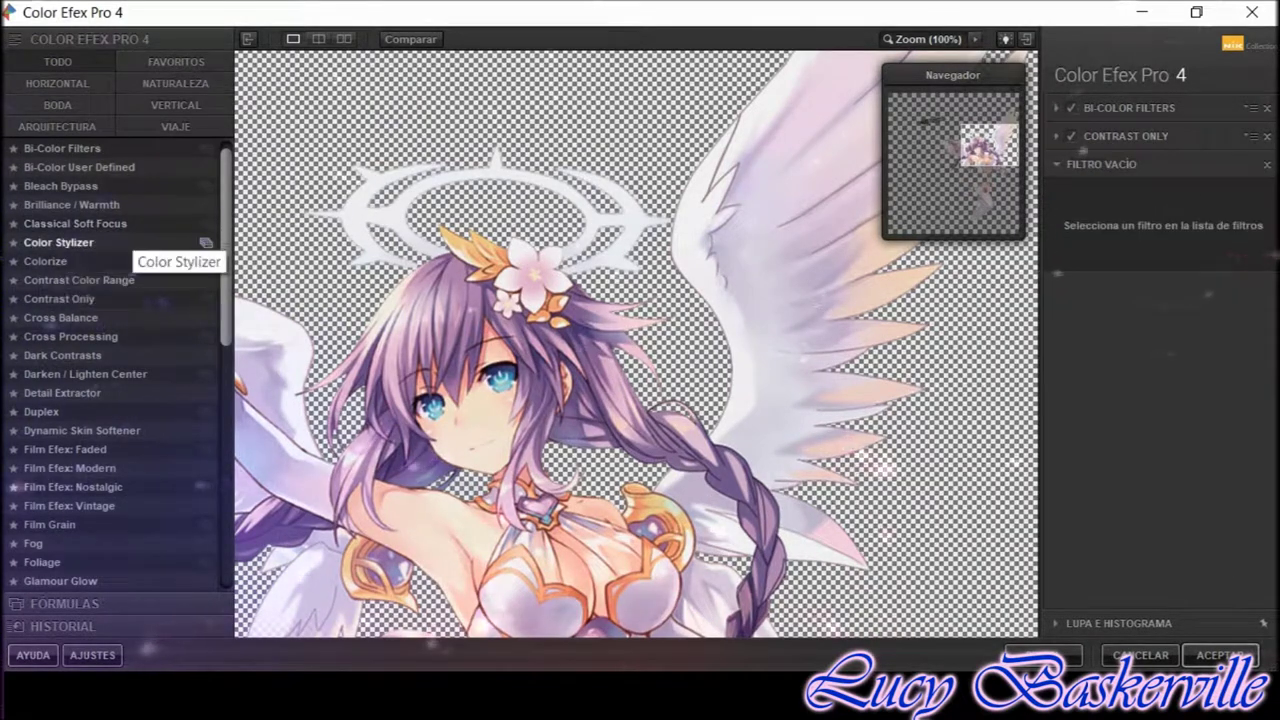
Add a Cross Balance filter using the Tungsten To Daylight (1) method
scroll(205, 336, down, 3)
click(60, 150)
click(1160, 205)
click(1235, 281)
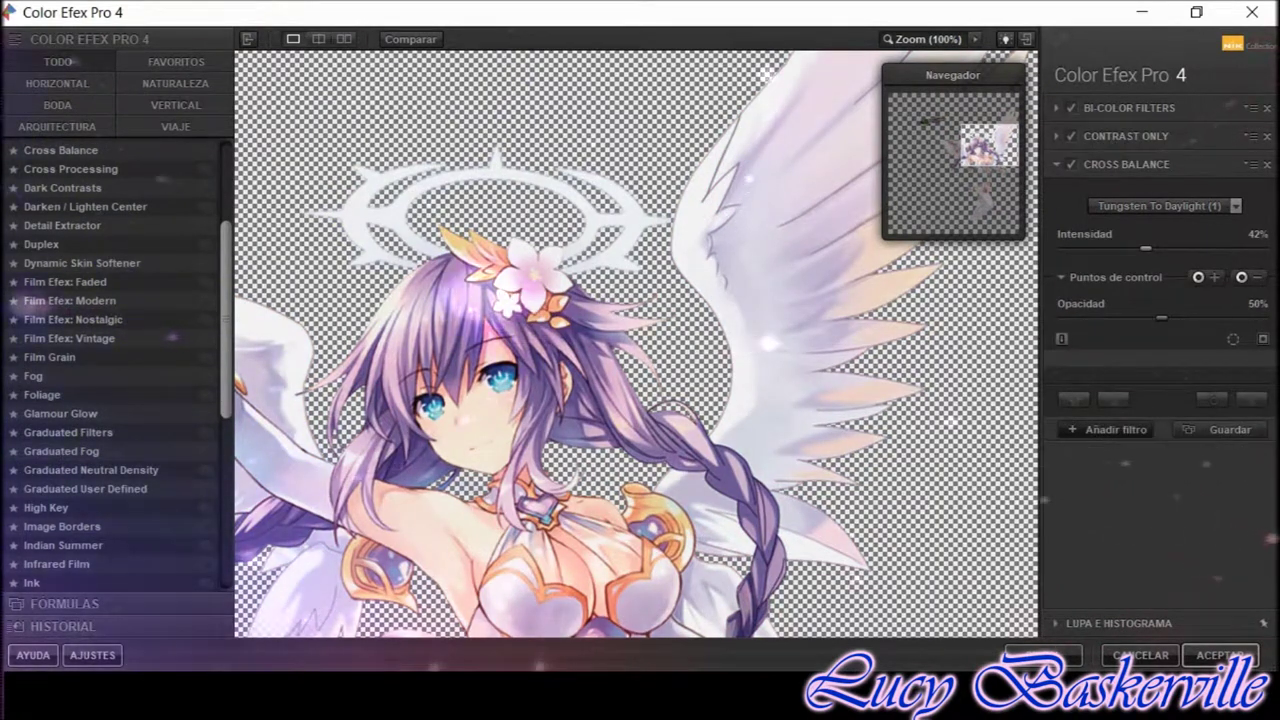
Add a Dark Contrasts filter to the stack
click(1110, 429)
scroll(110, 200, down, 2)
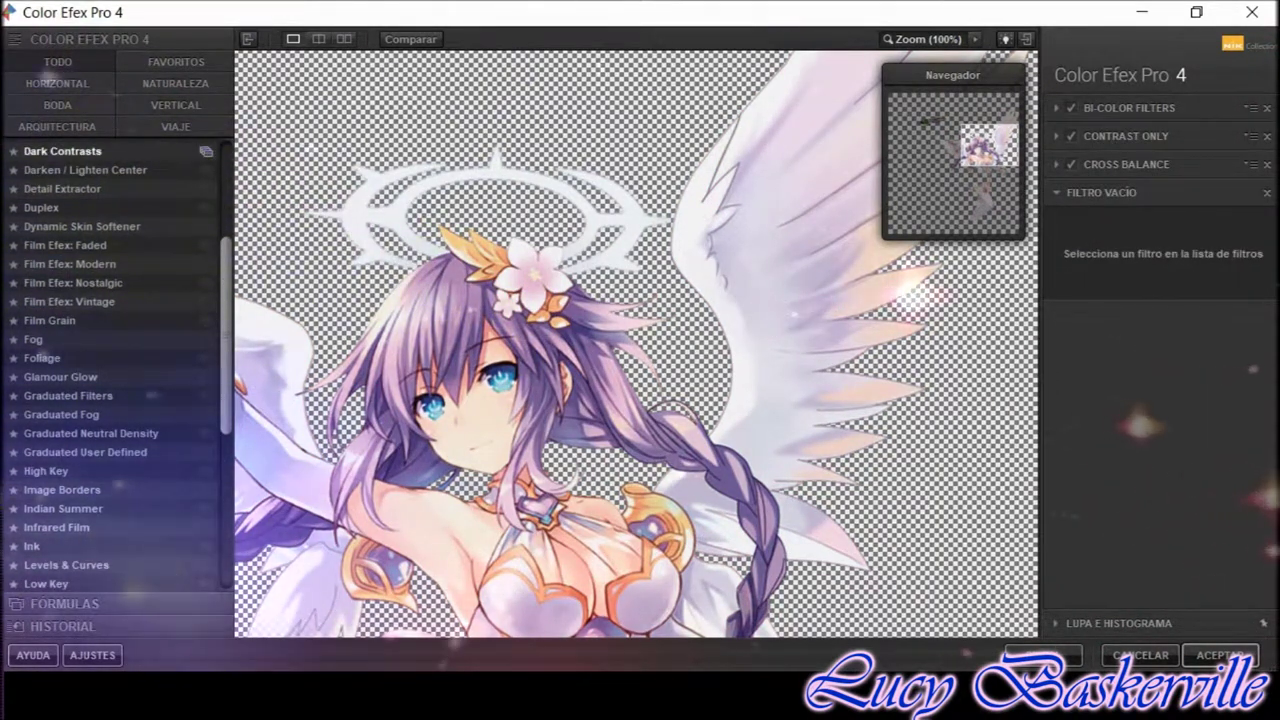
click(60, 151)
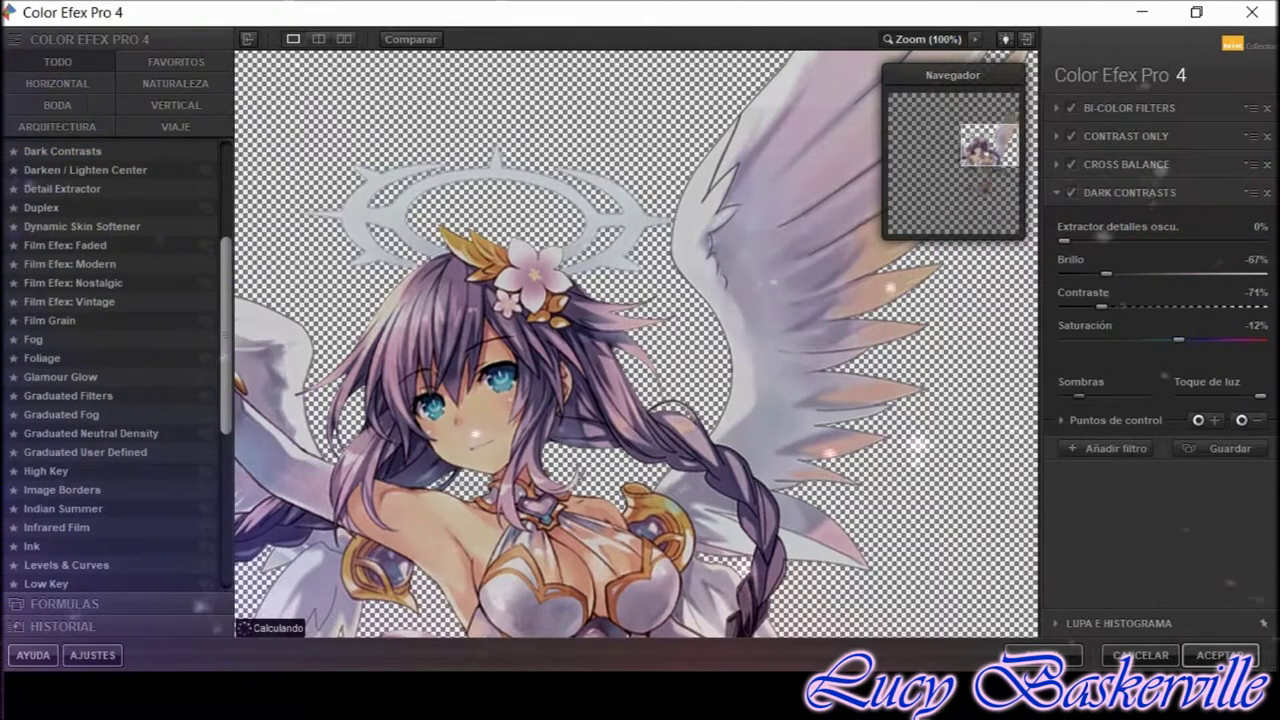
click(1062, 420)
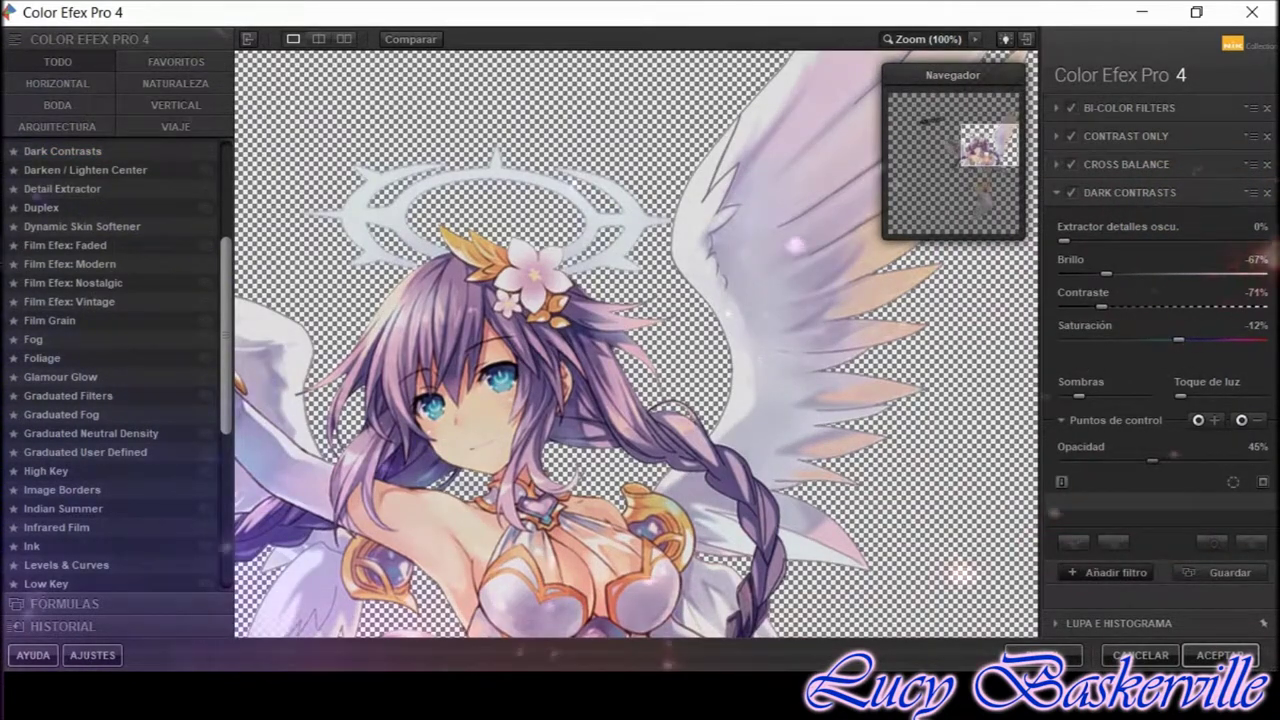
Add a Low Key filter to the stack
click(1108, 572)
scroll(90, 330, down, 2)
scroll(90, 330, down, 2)
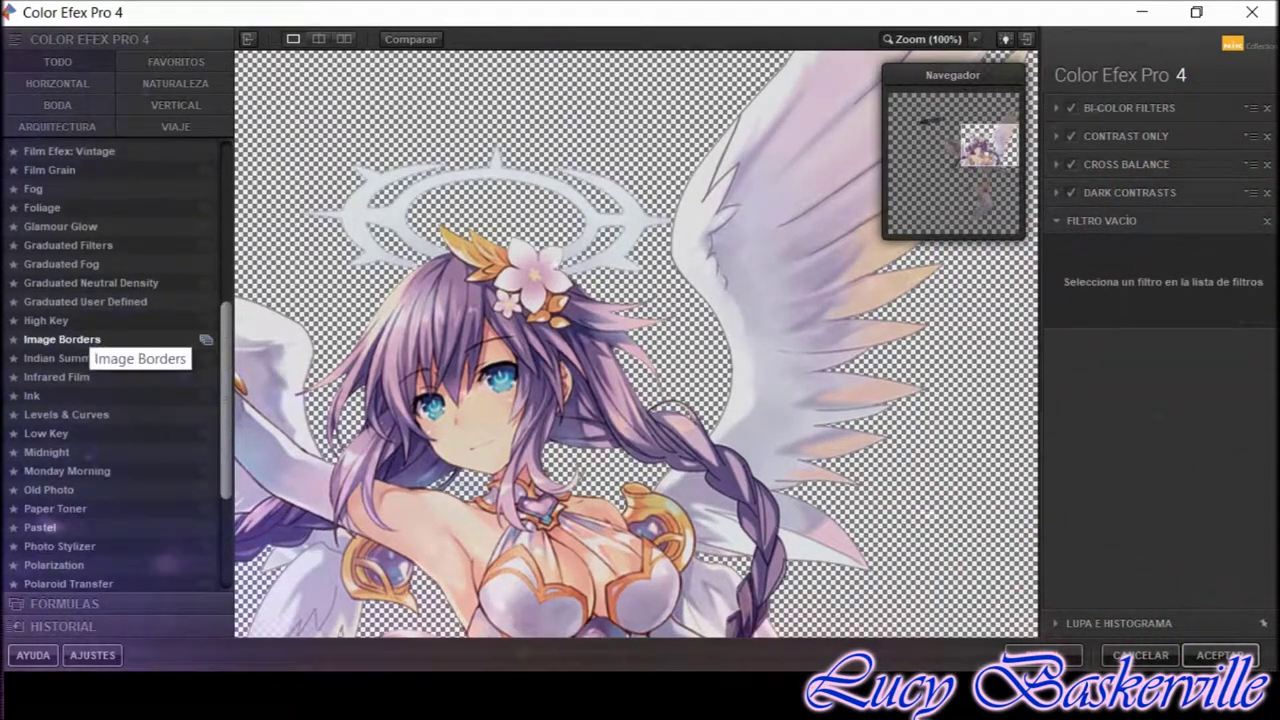
click(60, 433)
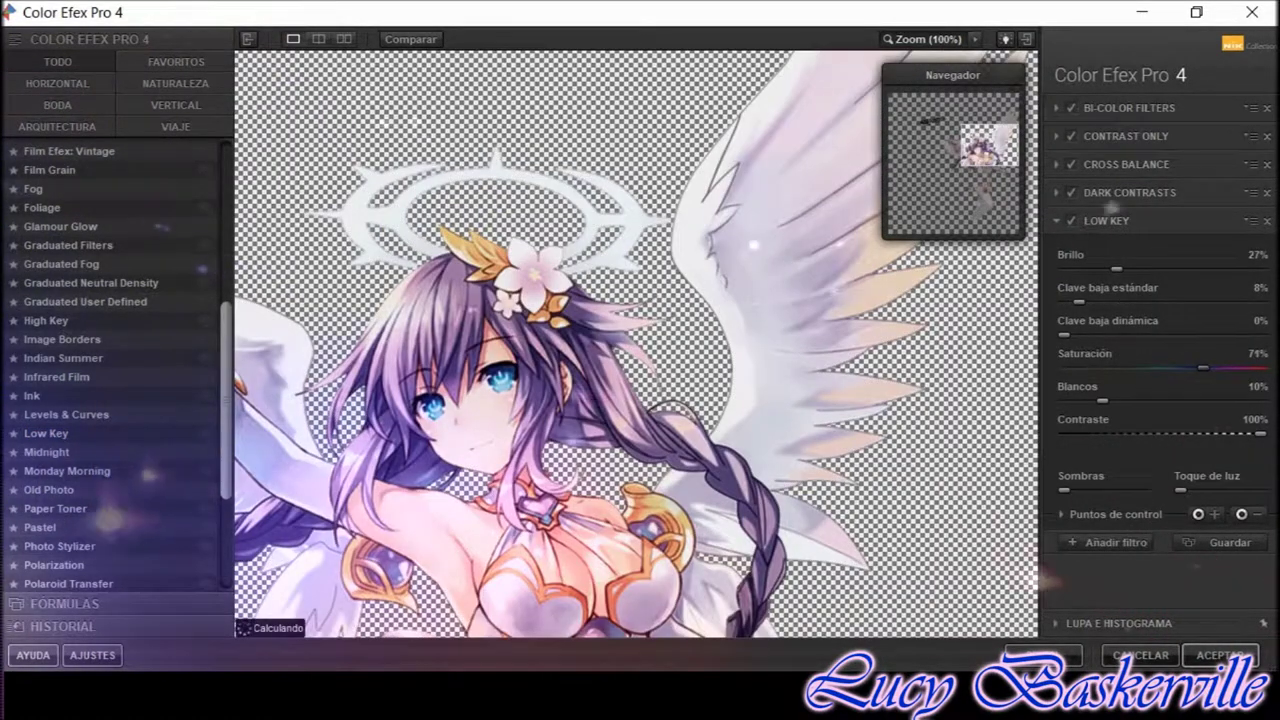
click(1061, 514)
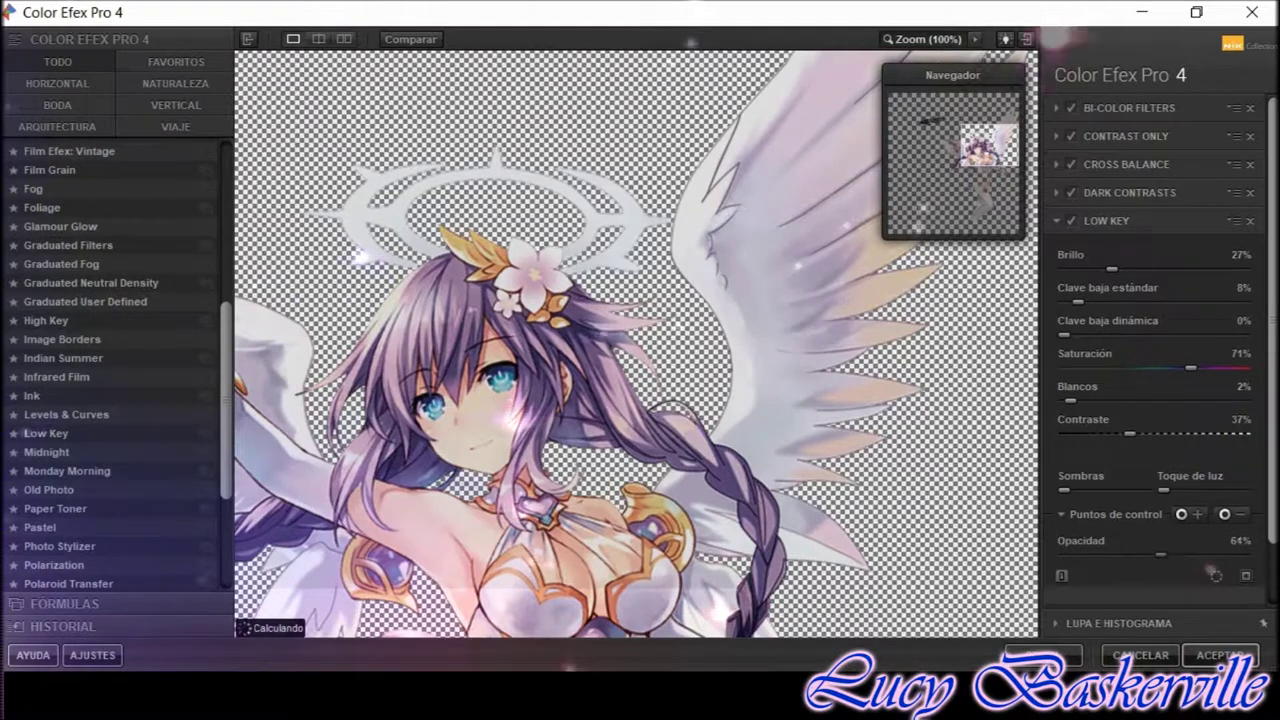
Set Low Key brightness to 14% and saturation to 50%
scroll(1085, 608, down, 2)
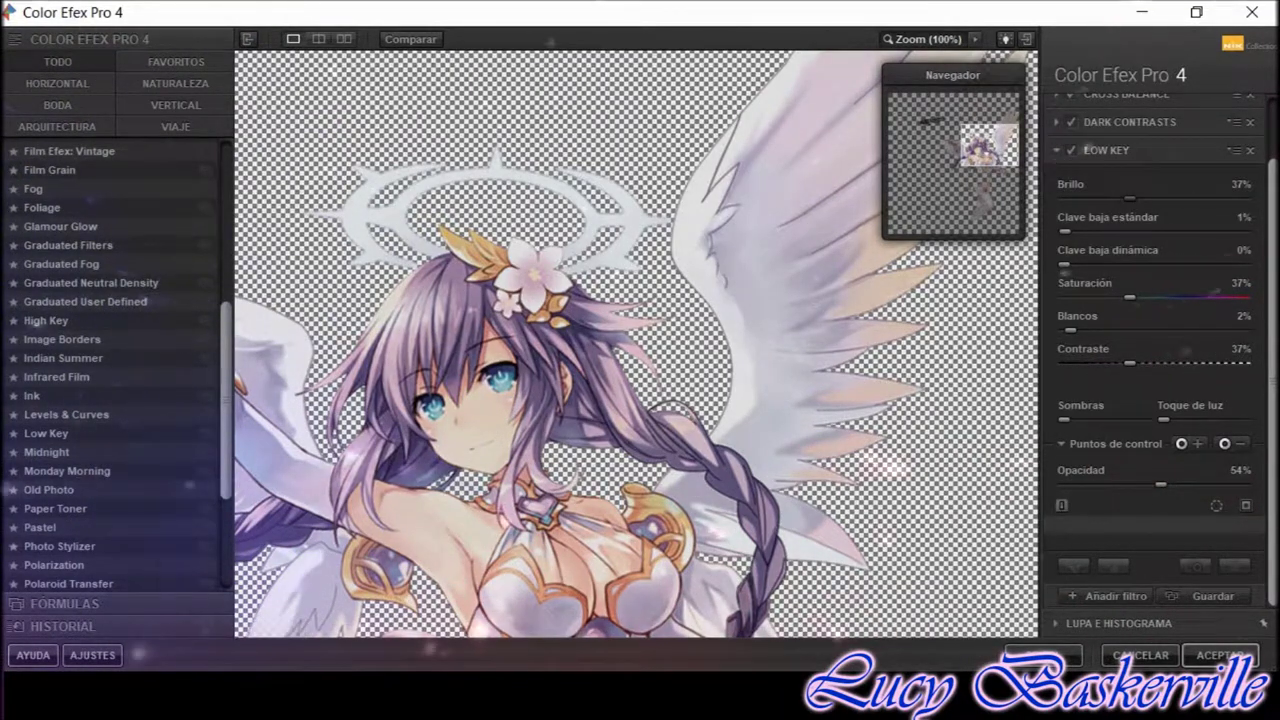
drag(1130, 198, 1105, 198)
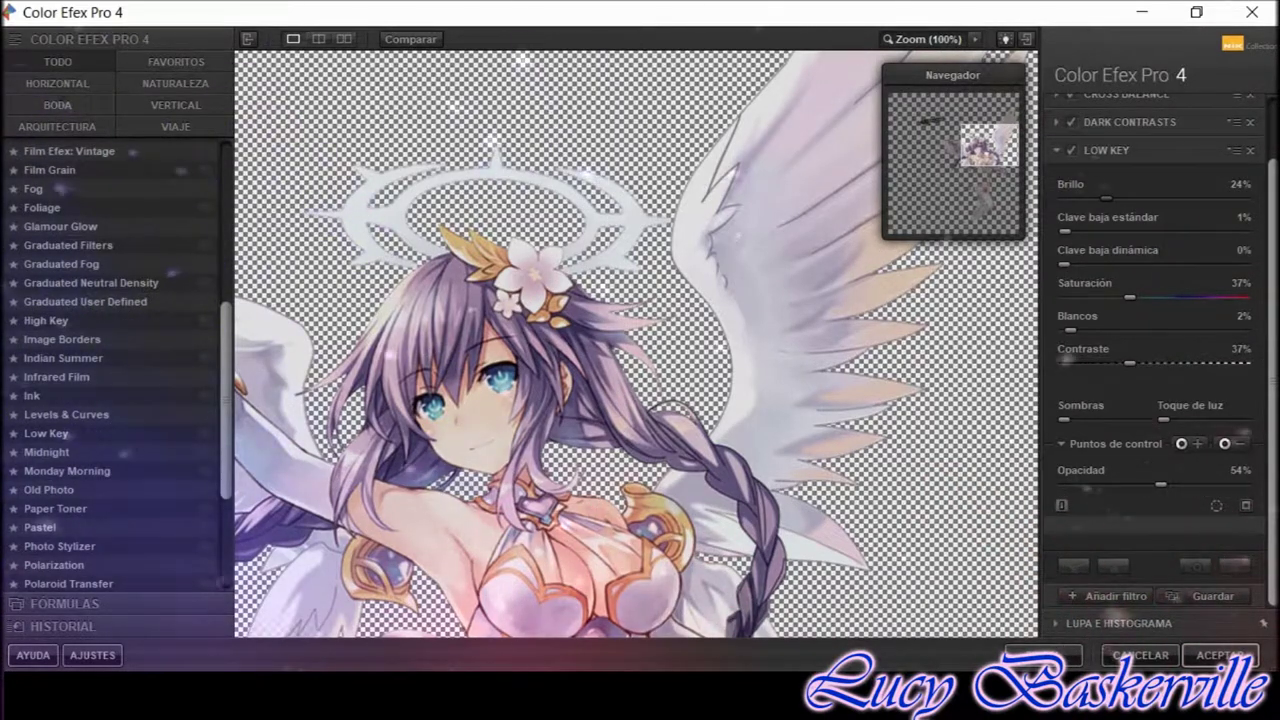
drag(1105, 198, 1088, 198)
drag(1129, 297, 1153, 297)
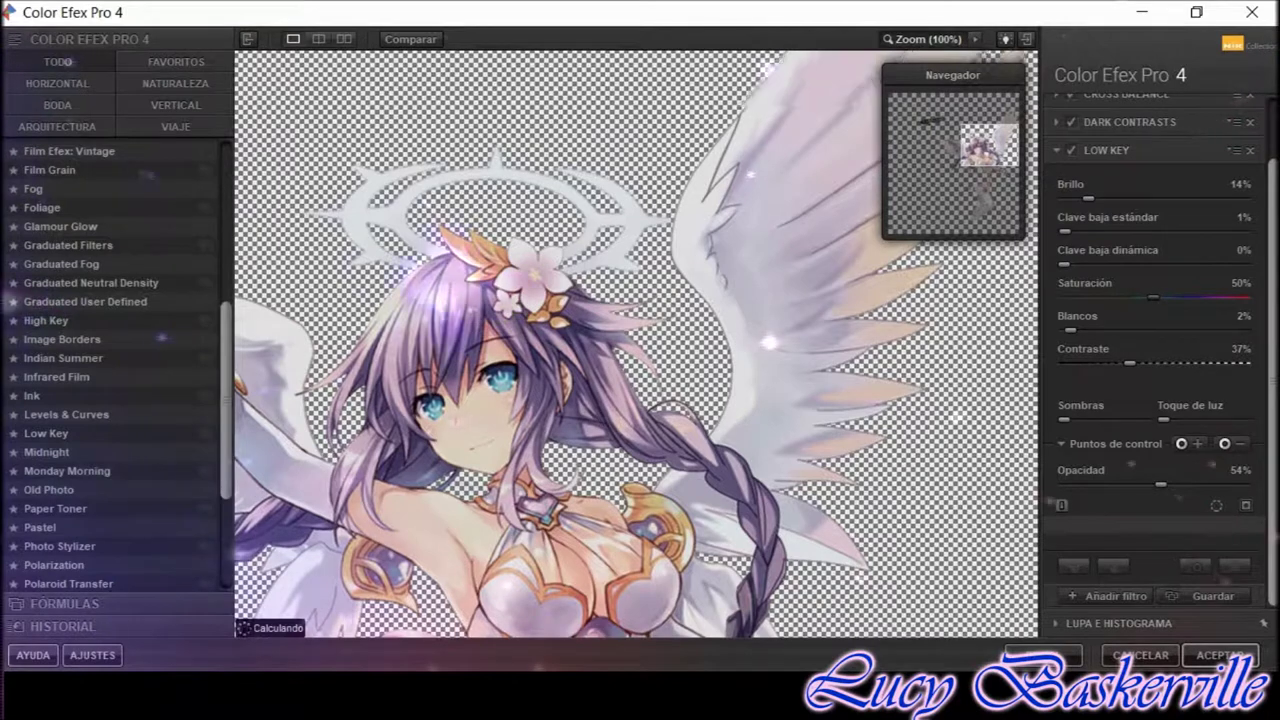
click(1110, 596)
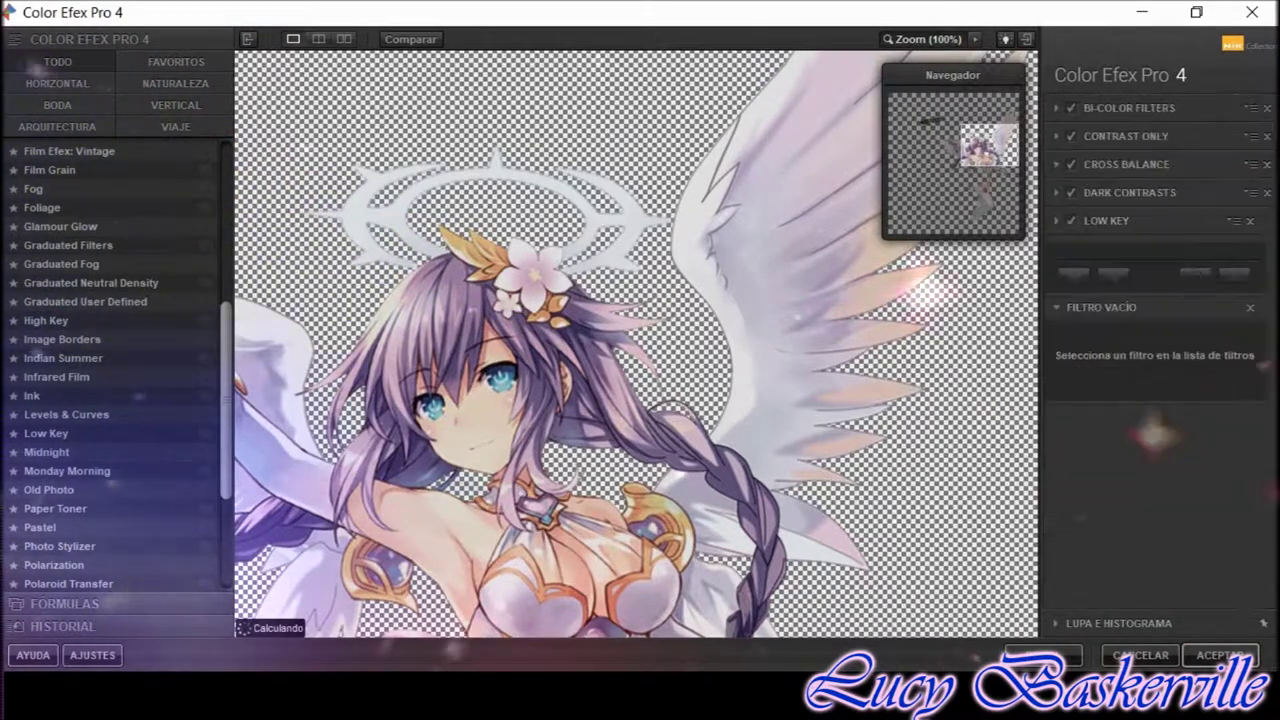
Add a Pro Contrast filter and turn the Dark Contrasts effect back on
scroll(110, 350, down, 1)
scroll(200, 468, down, 1)
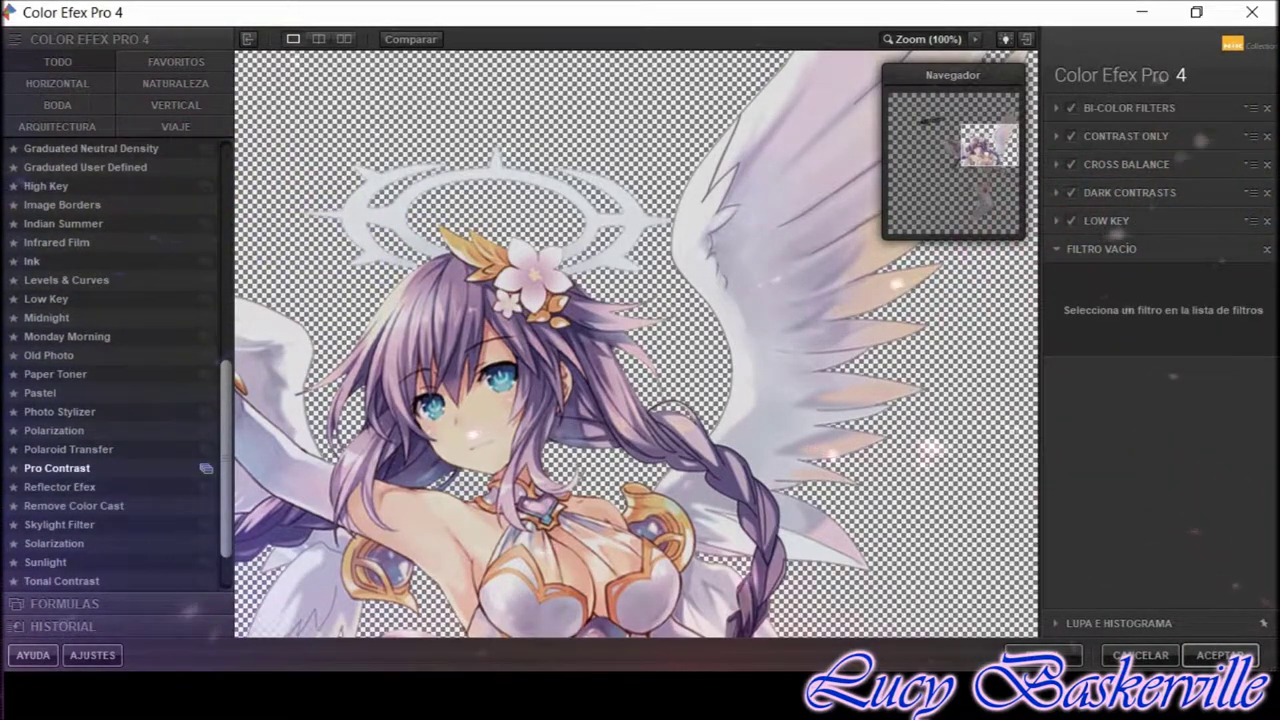
click(200, 468)
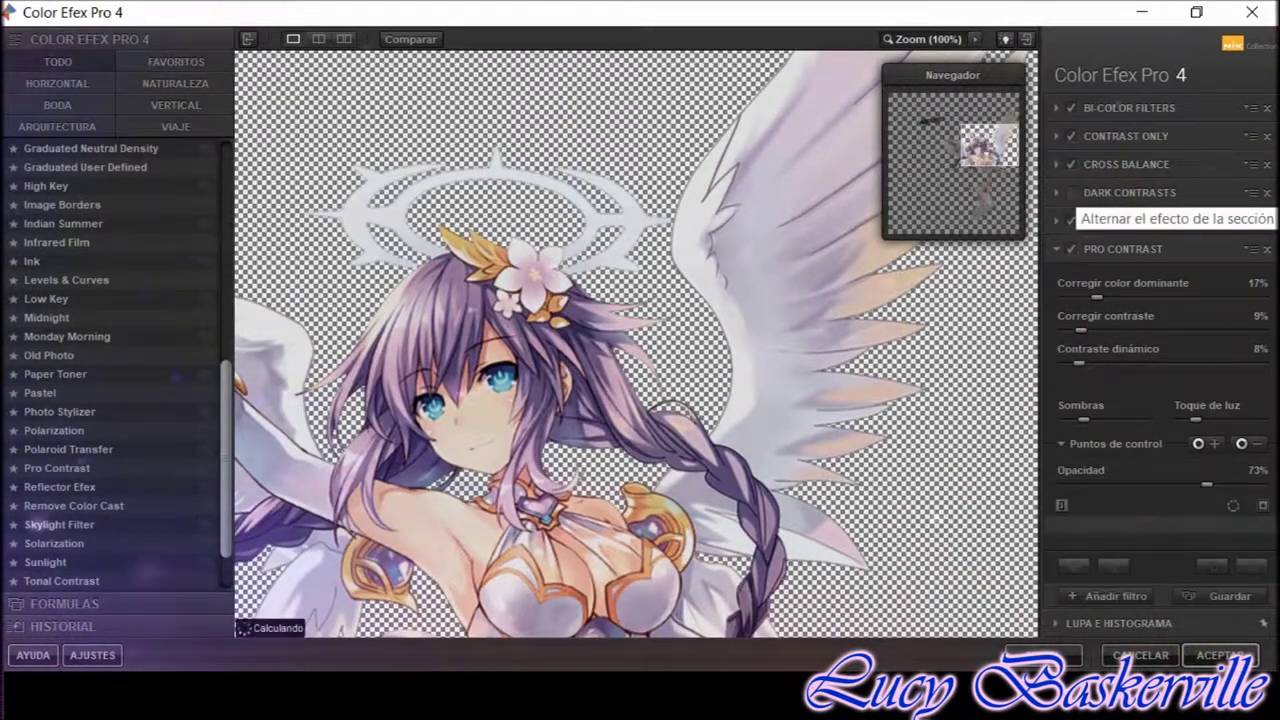
click(1071, 192)
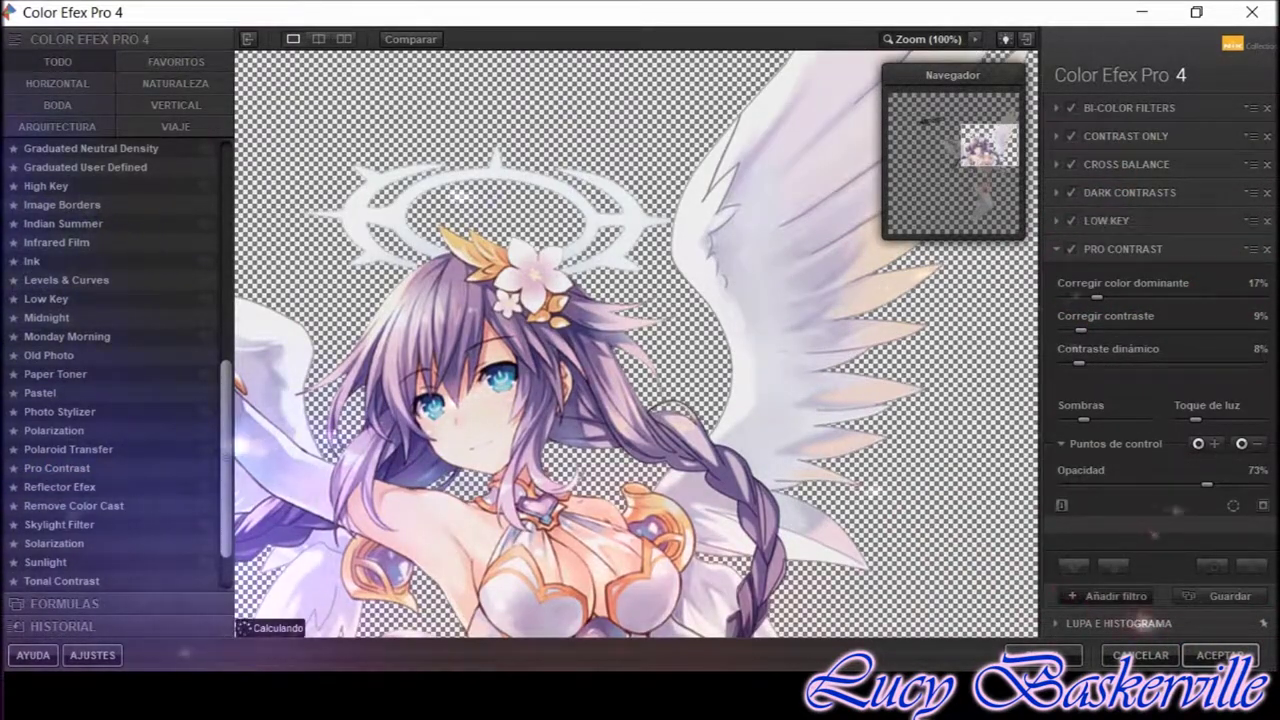
click(1113, 596)
Add Remove Color Cast, Midnight and Sunlight filters to the stack
scroll(85, 490, down, 2)
scroll(60, 330, down, 1)
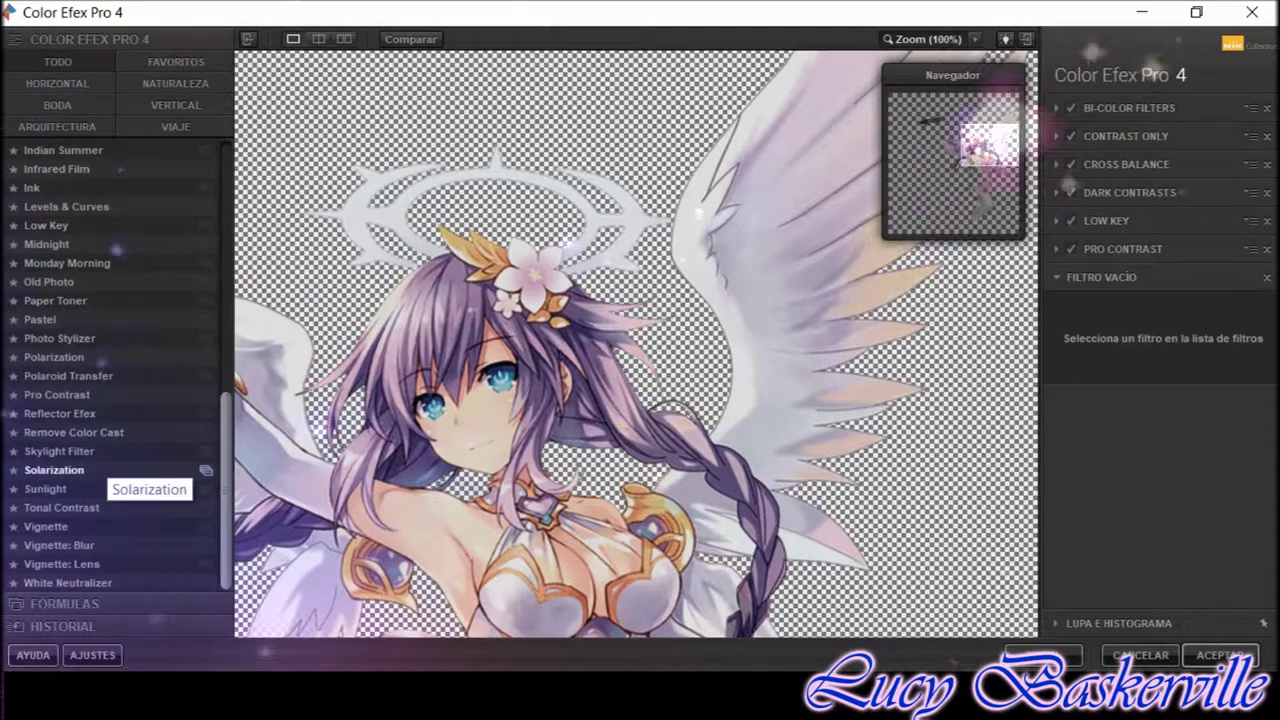
click(74, 432)
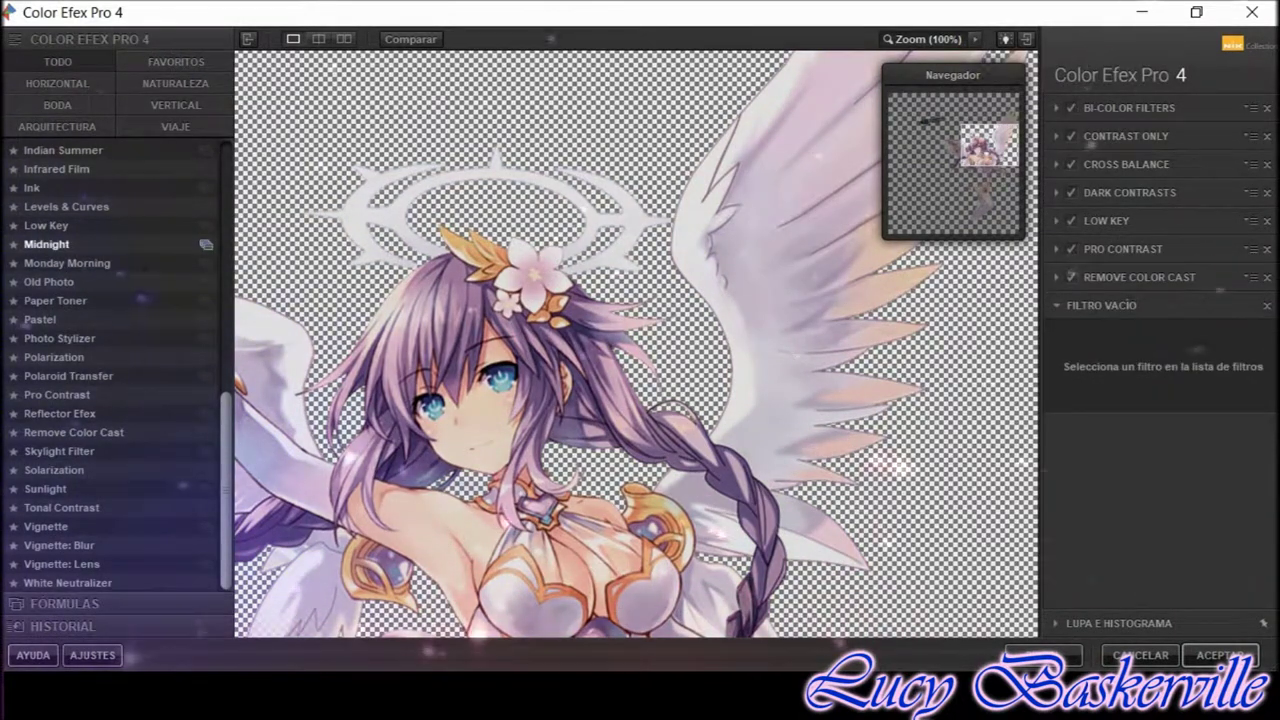
click(46, 244)
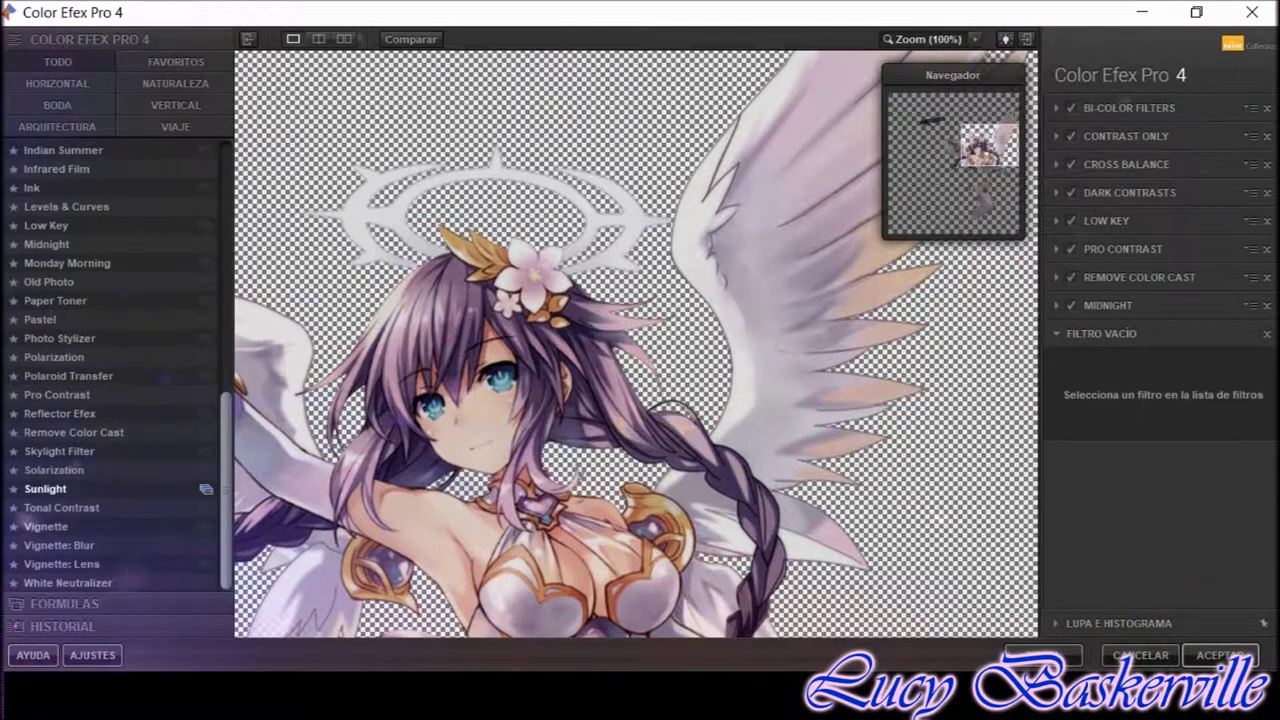
click(45, 489)
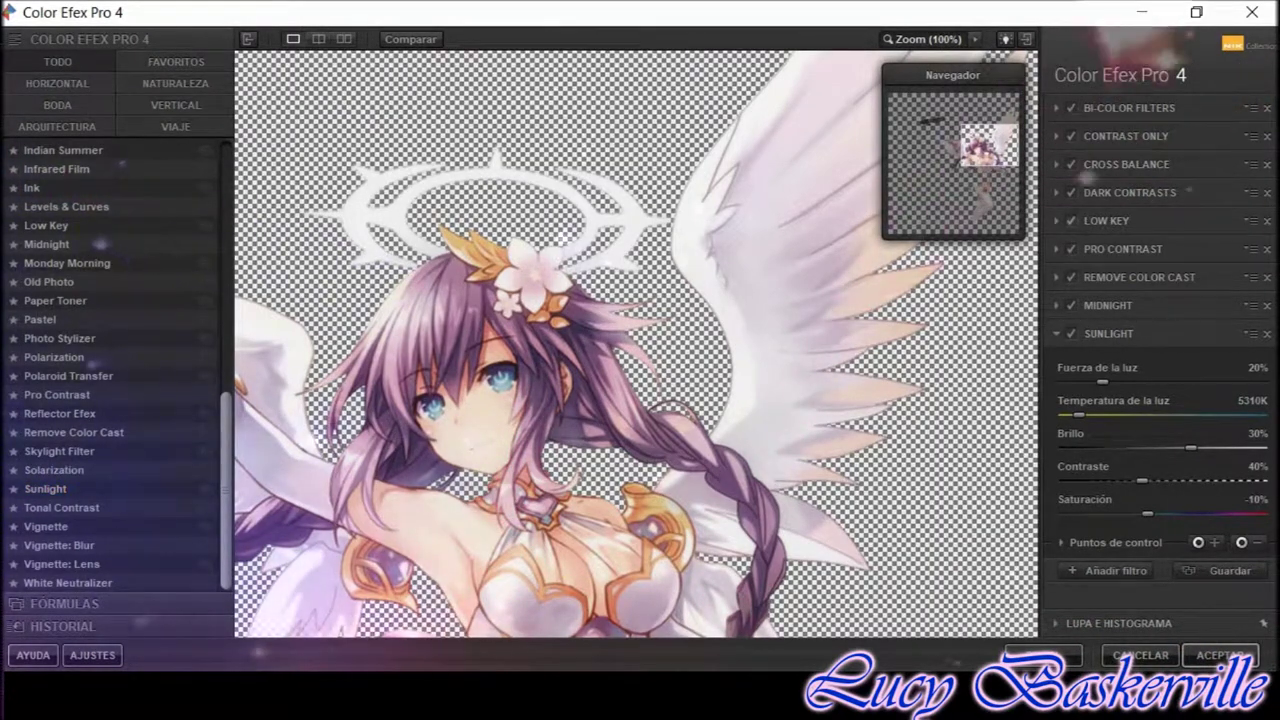
Disable Low Key, Dark Contrasts and Remove Color Cast, and warm Sunlight to 6375K
click(1071, 221)
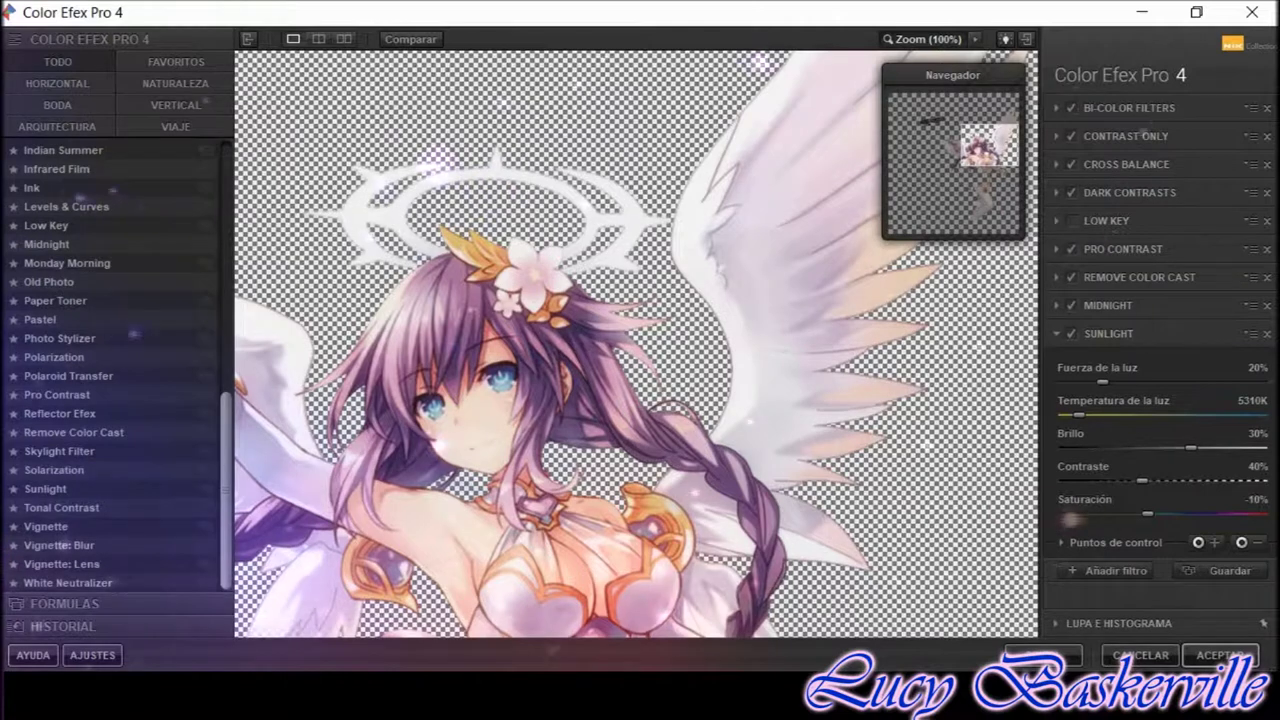
click(1071, 192)
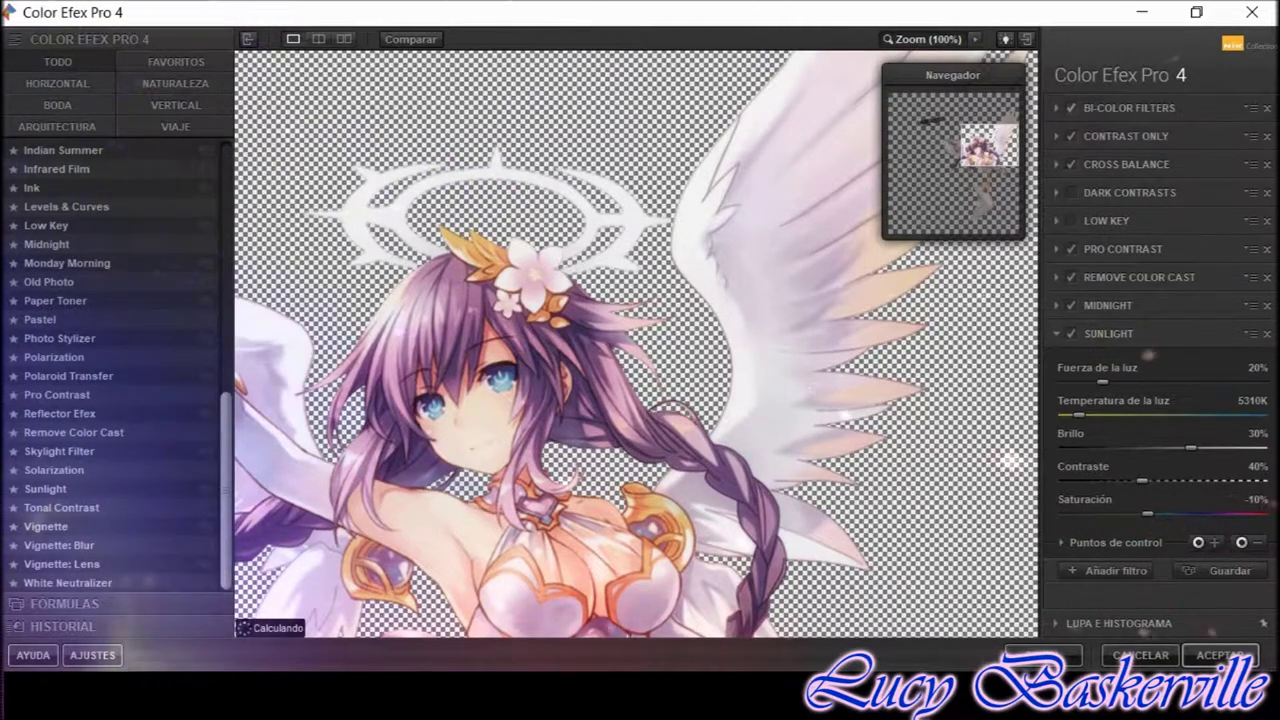
drag(1180, 368, 1240, 370)
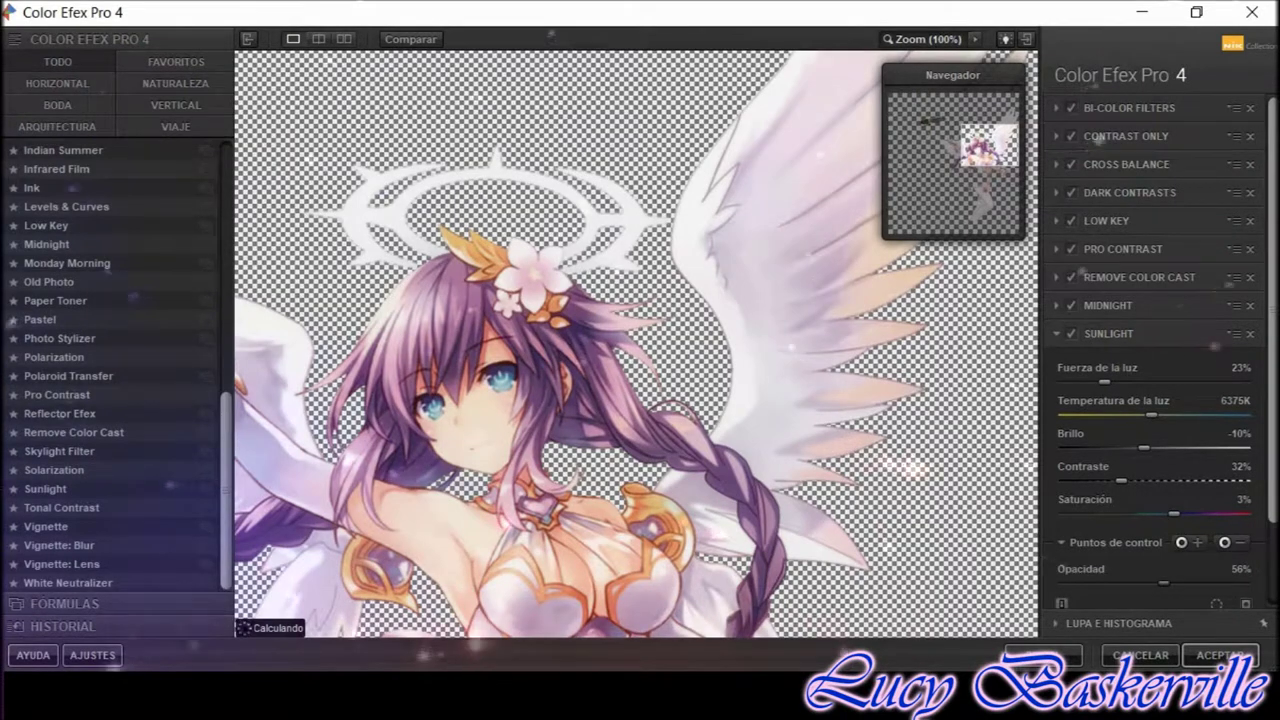
click(1108, 574)
click(1071, 277)
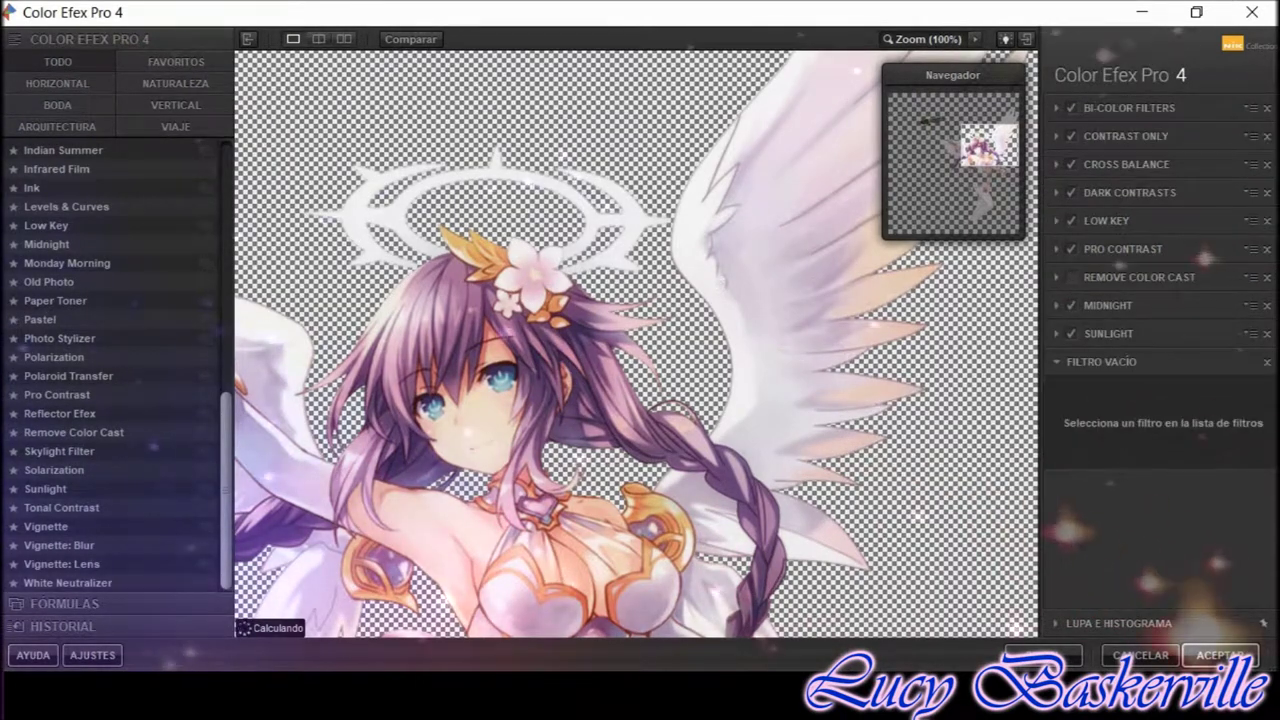
Add Classical Soft Focus and apply the filter stack to the image
scroll(100, 240, up, 10)
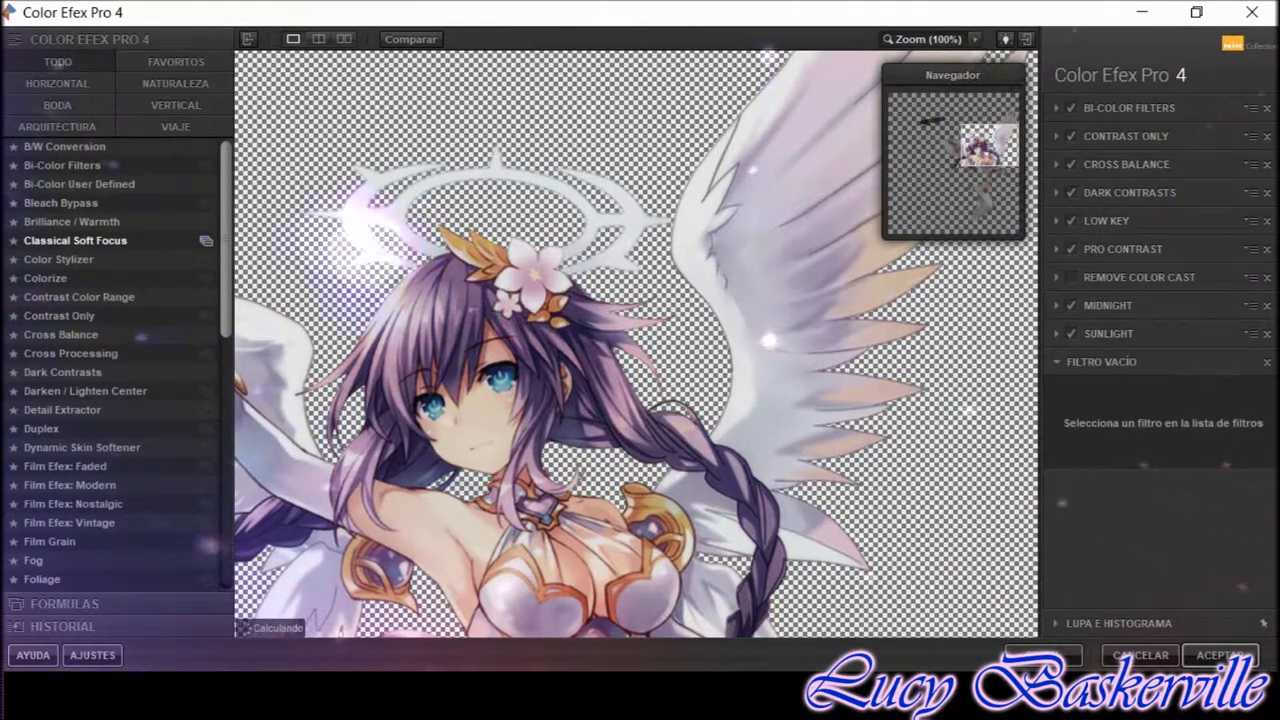
click(75, 240)
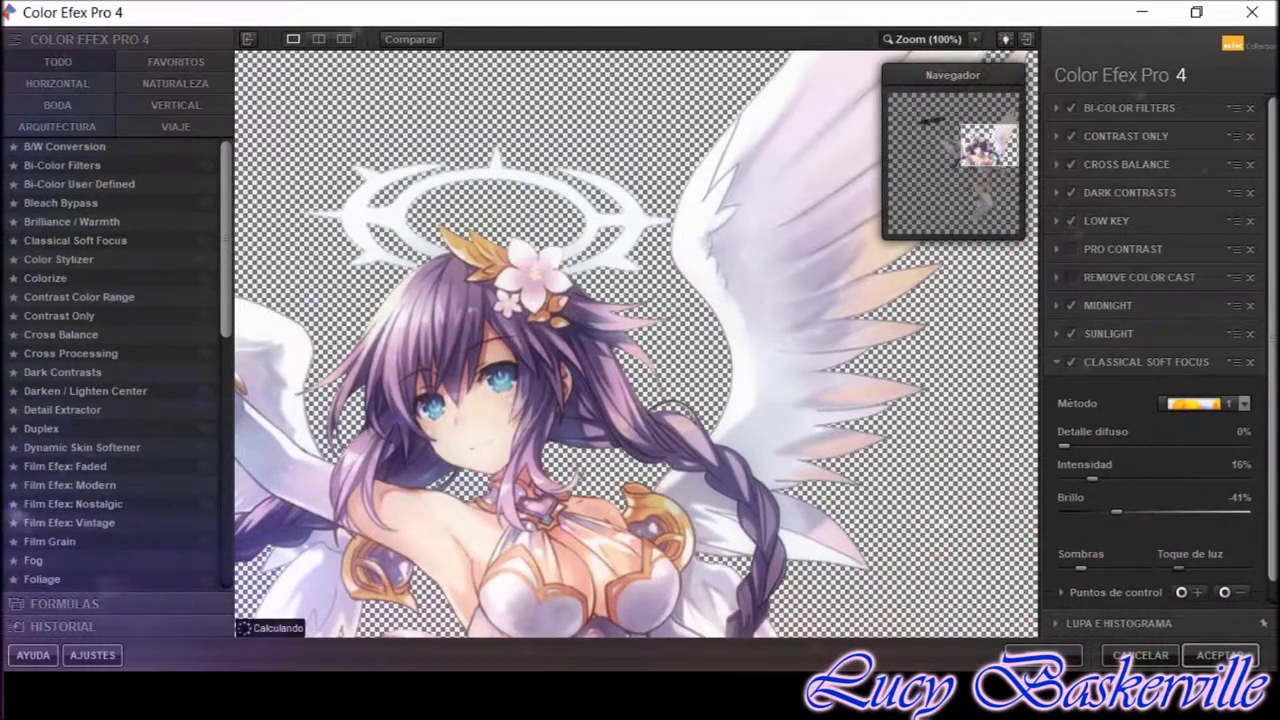
scroll(1155, 400, down, 3)
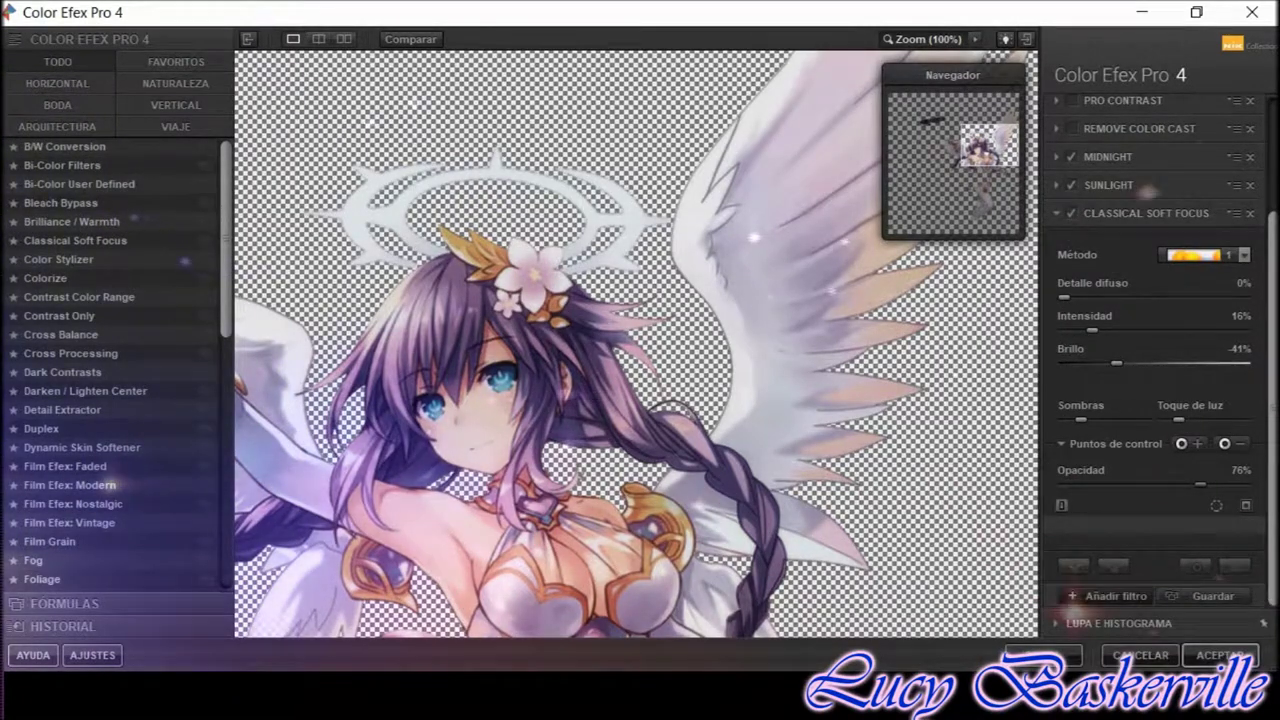
click(1218, 655)
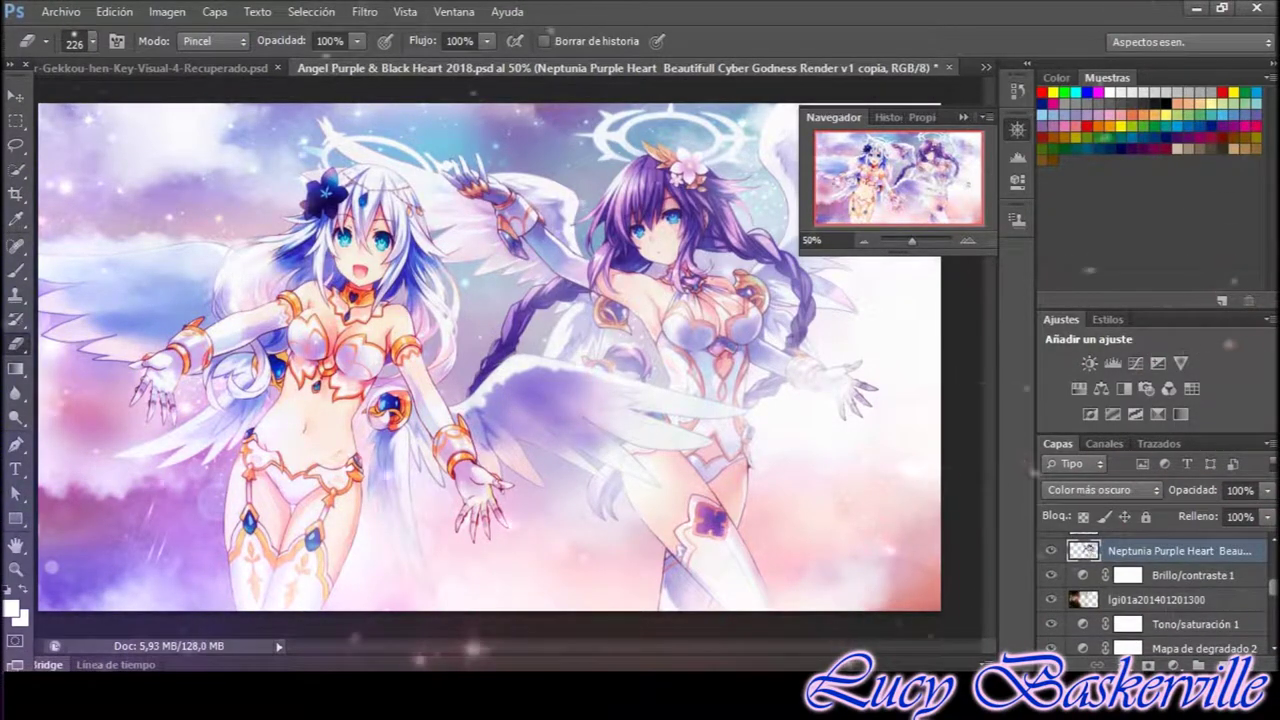
Zoom out and save the composition so far
key(ctrl+minus)
click(61, 11)
click(100, 272)
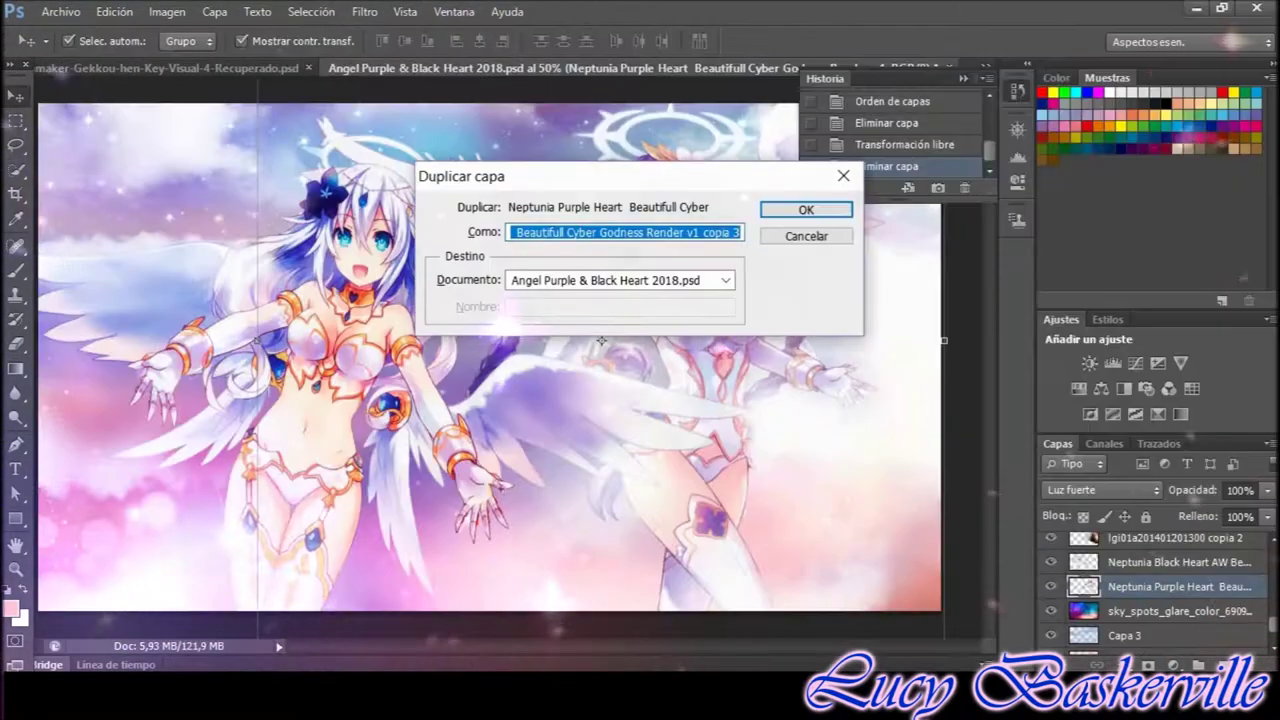
Duplicate the angel layer in Luz suave, erase parts, and launch Analog Efex Pro 2
key(Return)
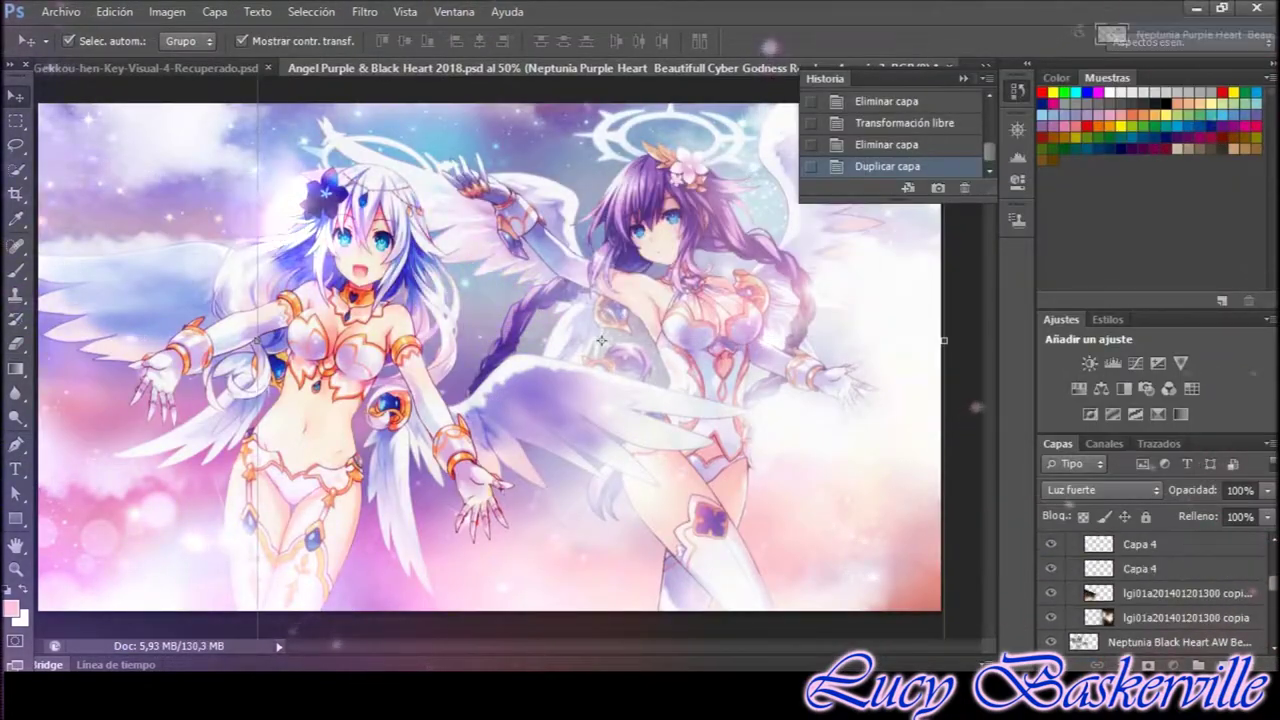
key(ctrl+bracketright)
key(shift+minus)
key(e)
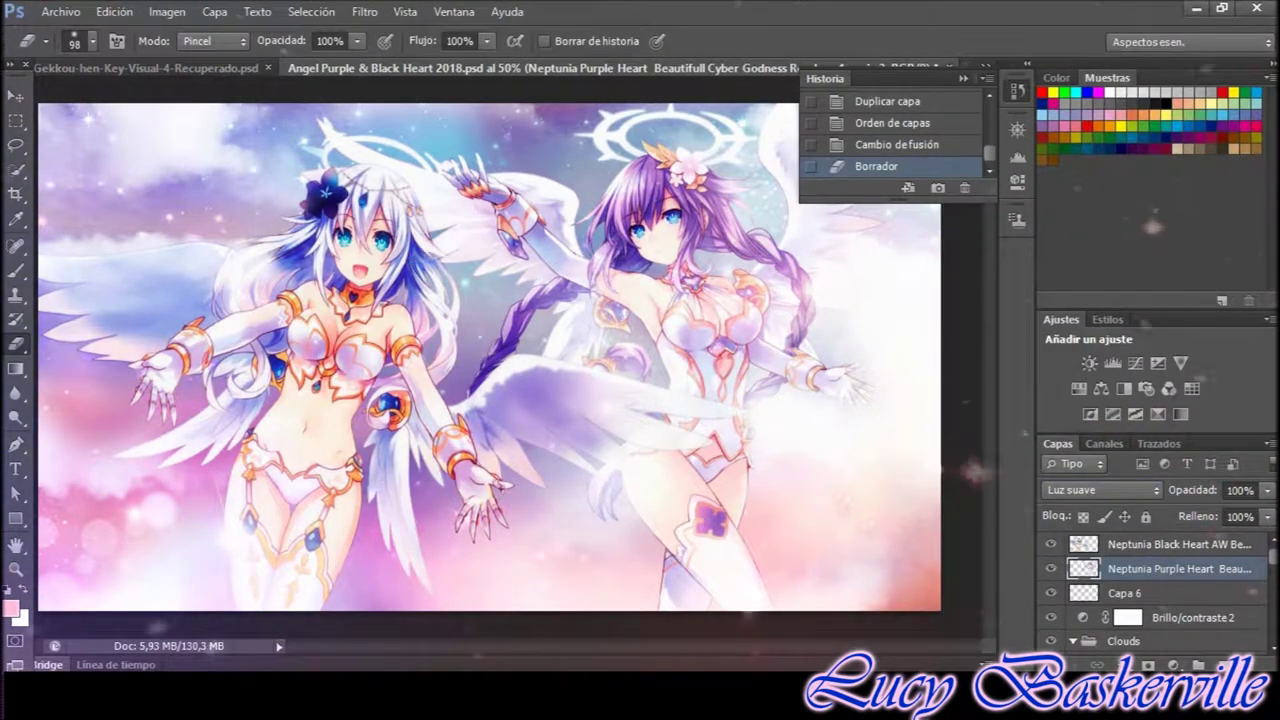
click(364, 11)
click(128, 526)
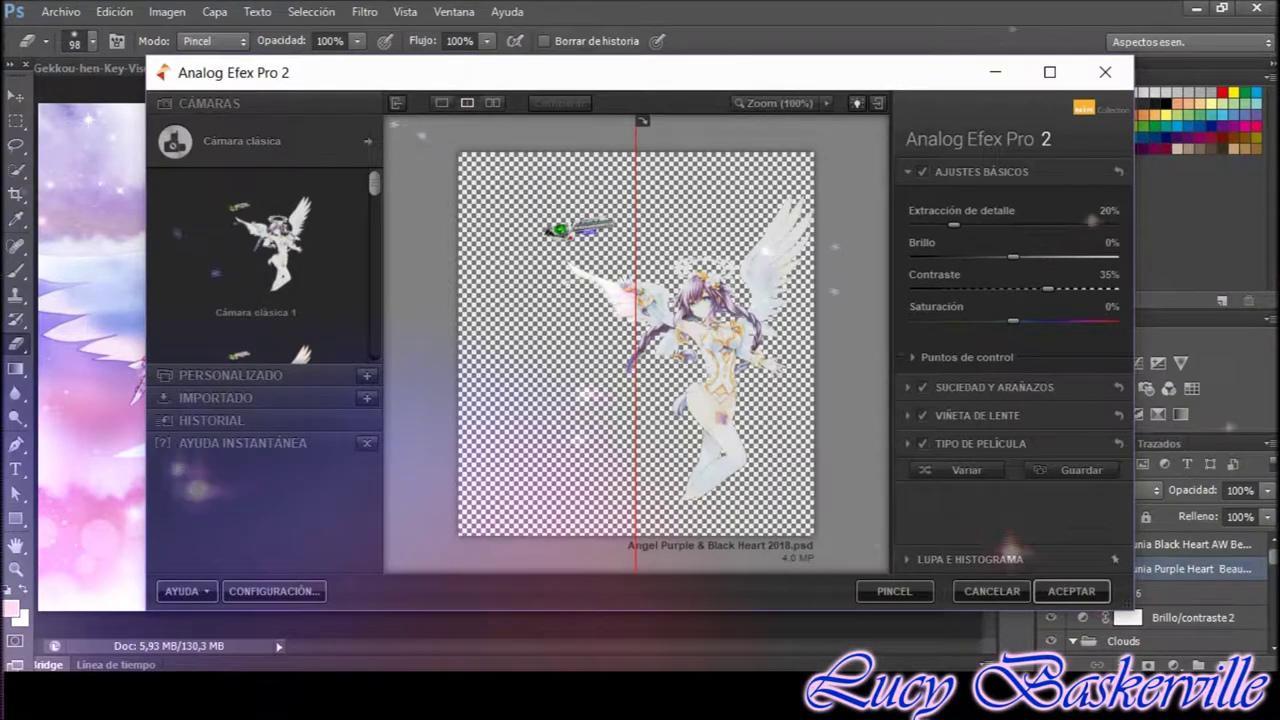
Apply an analog look with lens vignette, no dirt, scratches or film type
click(767, 103)
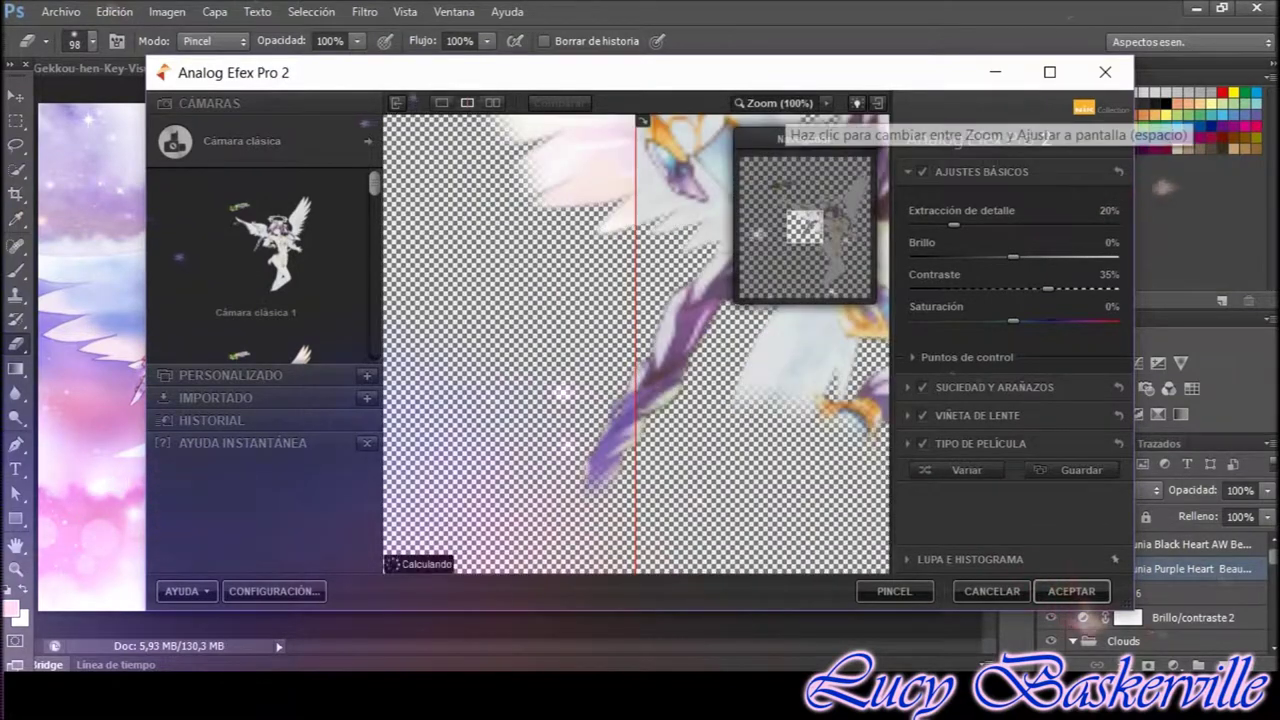
click(922, 443)
click(922, 387)
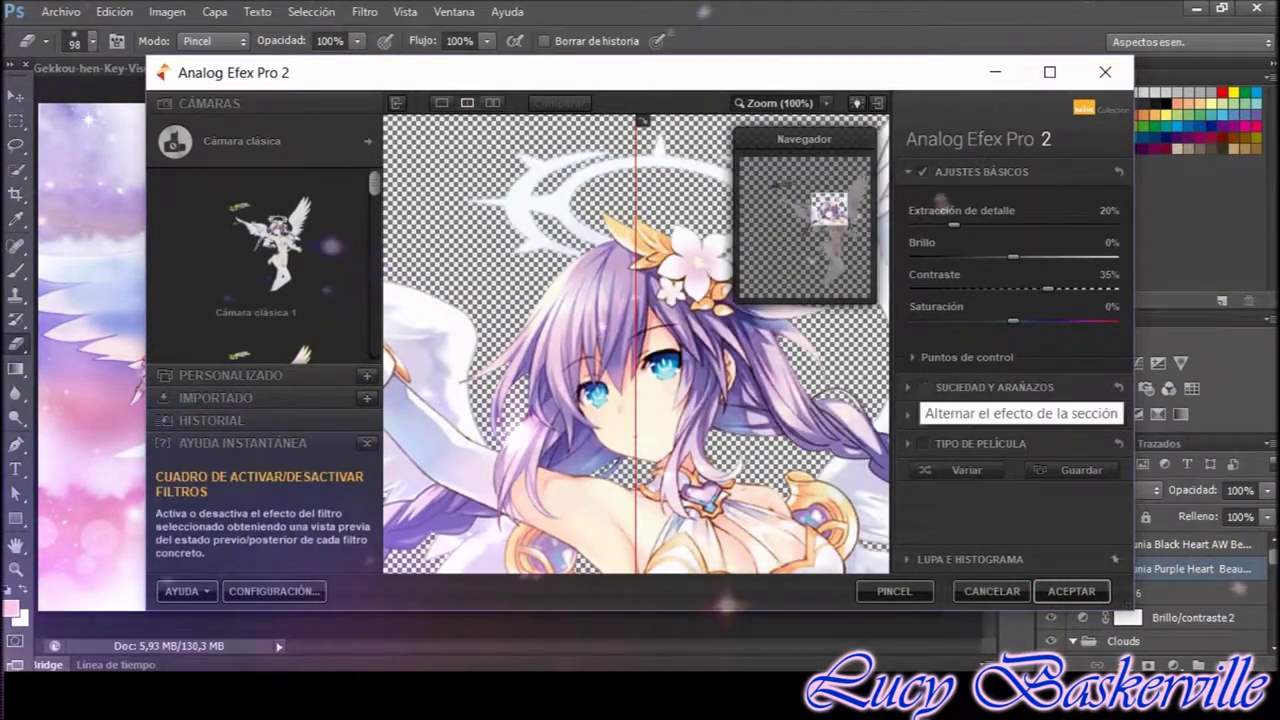
scroll(1000, 300, down, 2)
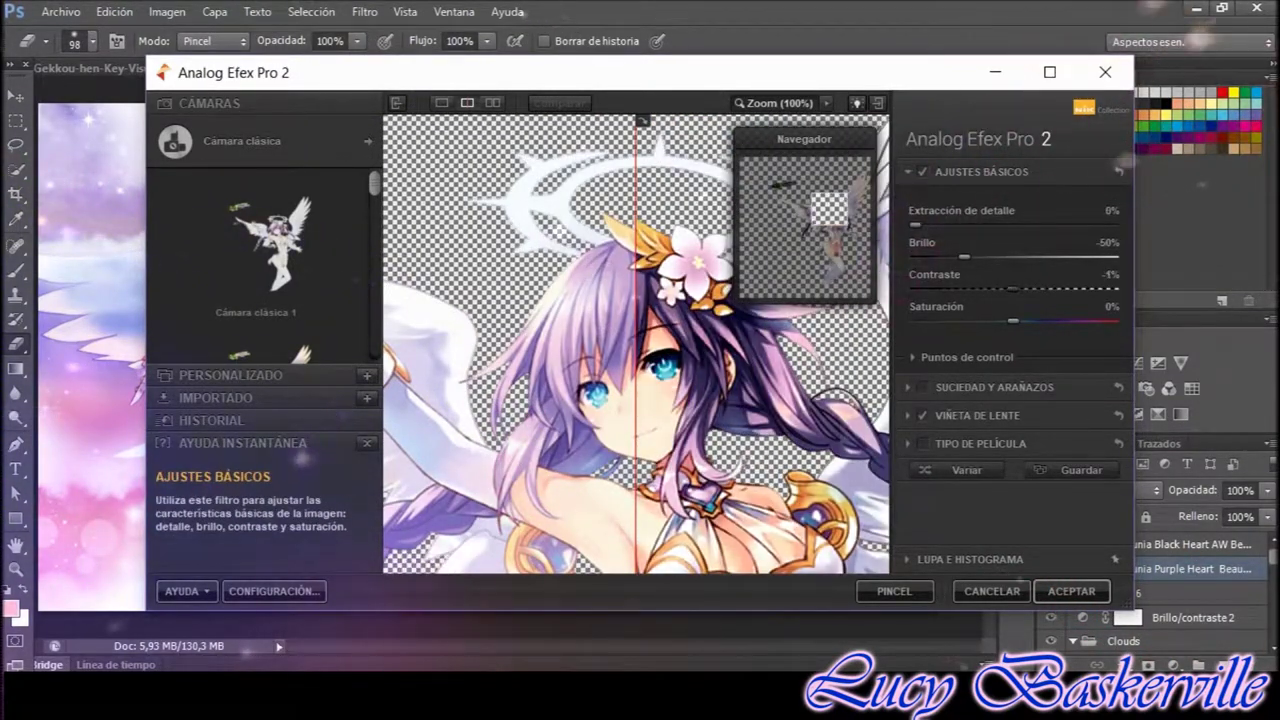
click(910, 360)
click(980, 171)
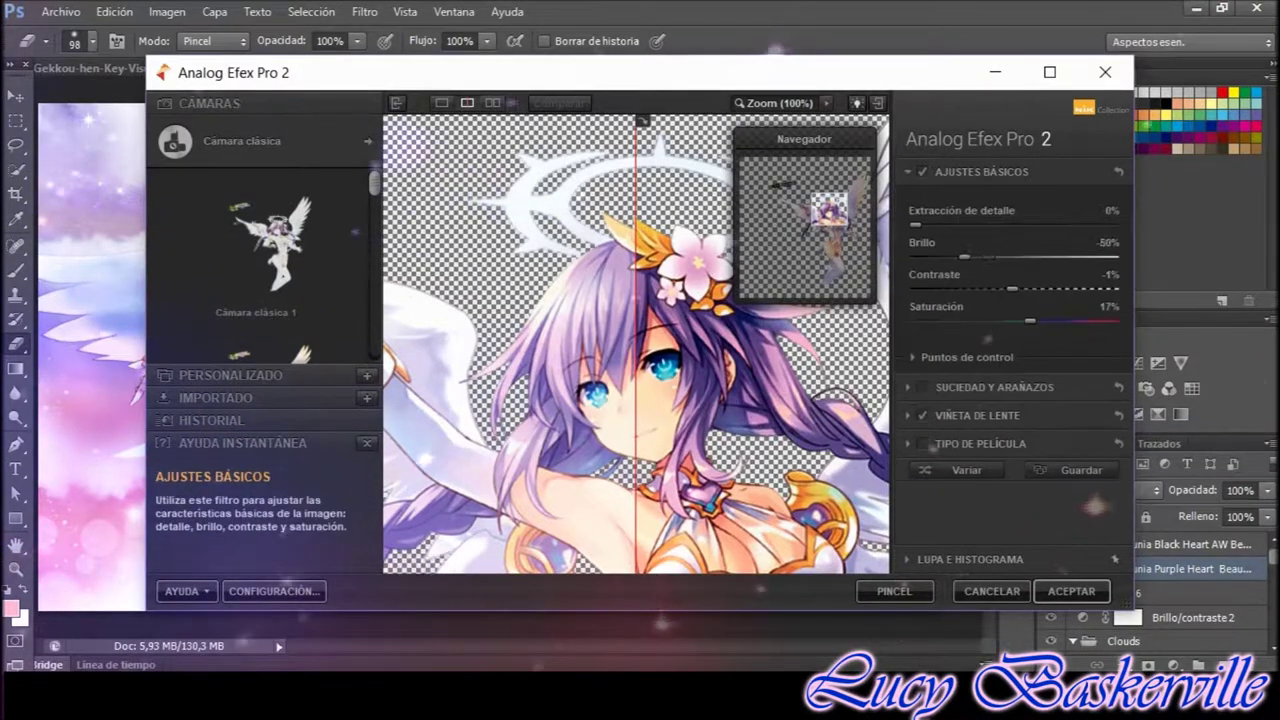
click(1071, 591)
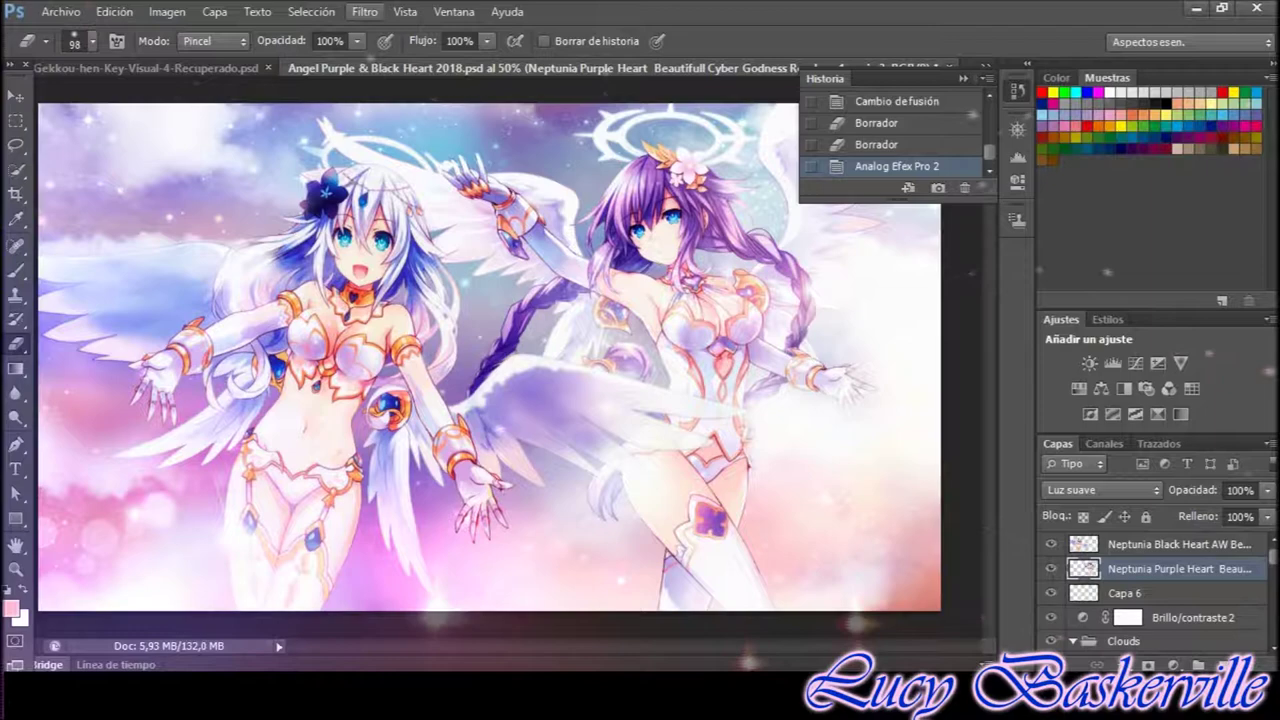
Apply a Brightness/Contrast adjustment to the layer
click(167, 11)
click(525, 63)
key(Return)
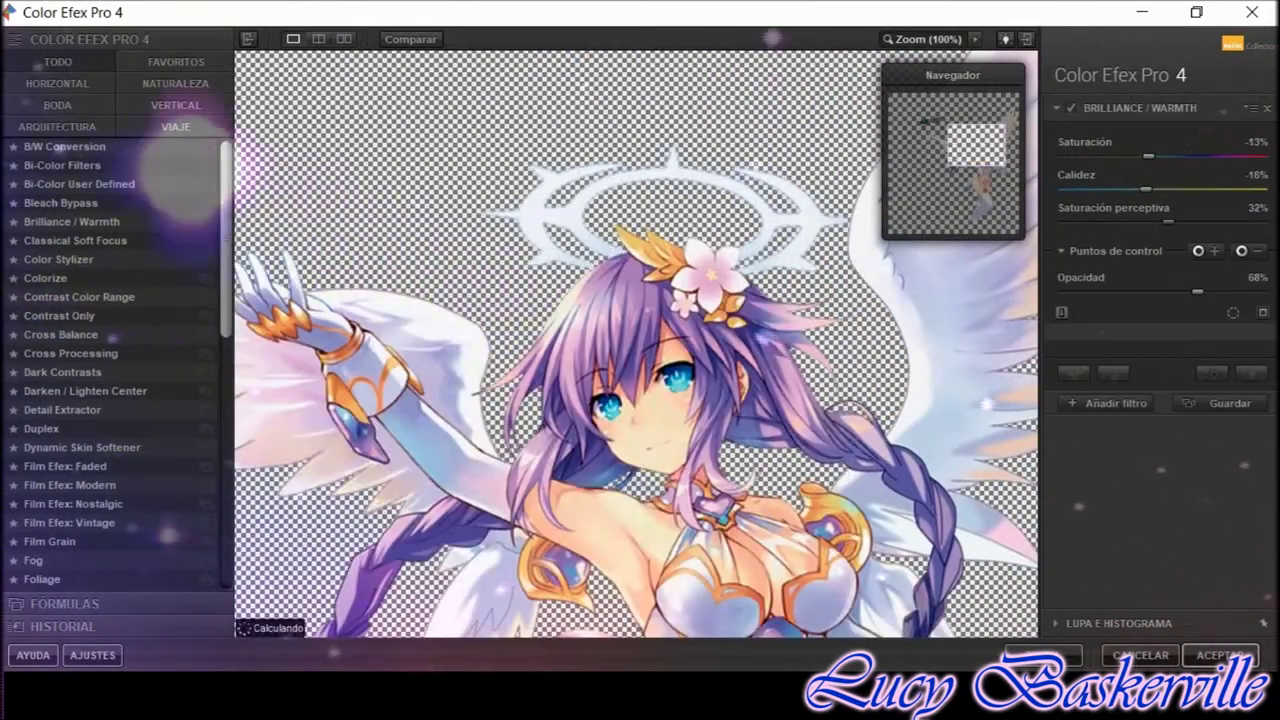
Add Classical Soft Focus with 35% intensity and 4% brightness
click(1116, 354)
click(75, 240)
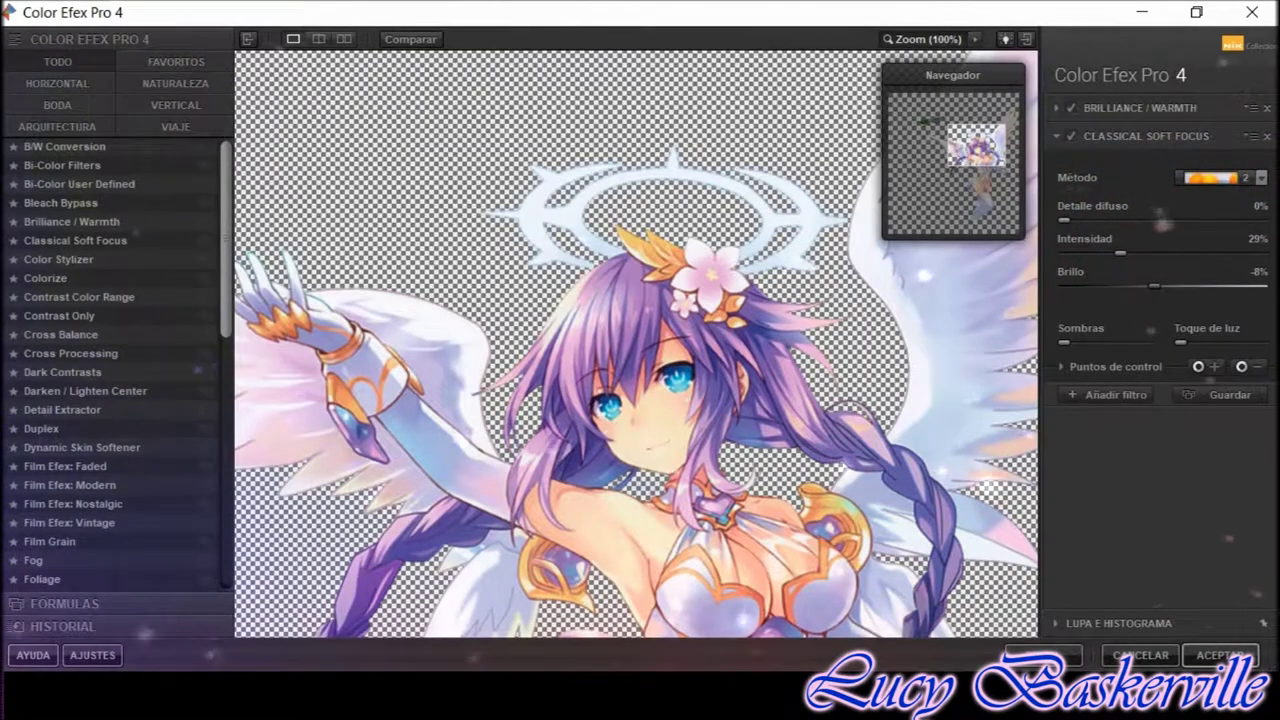
click(1225, 285)
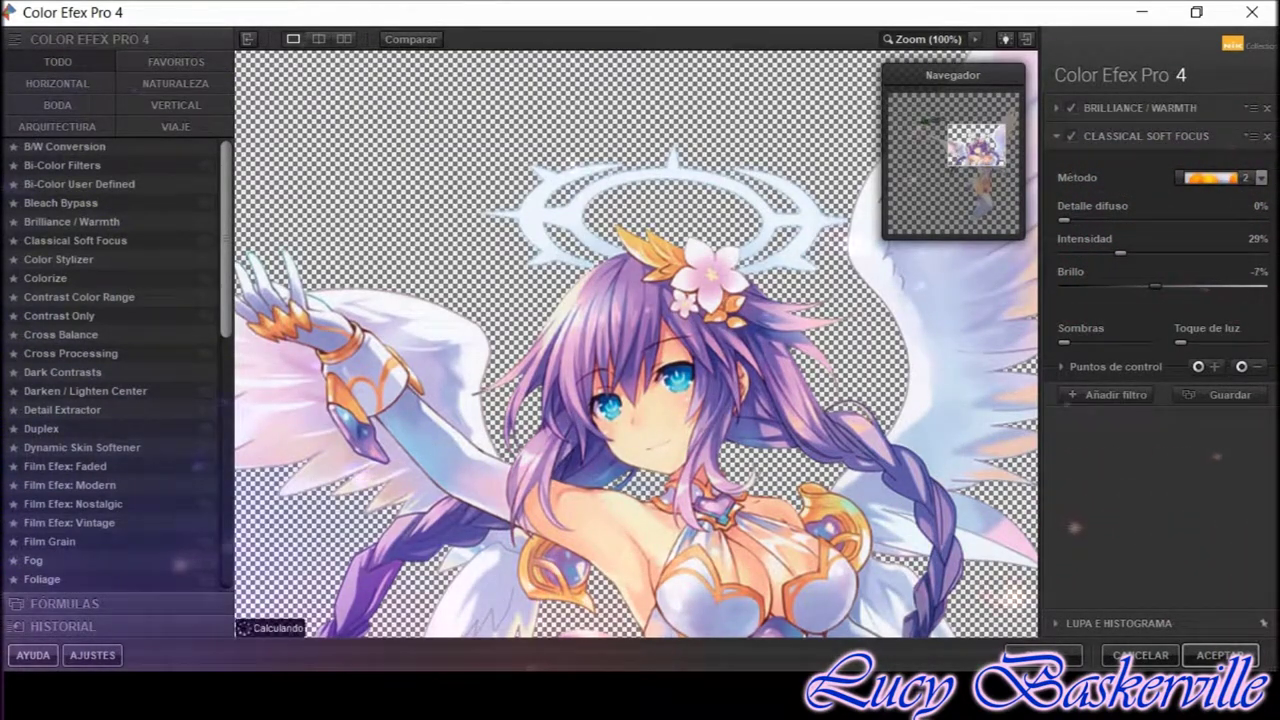
drag(1120, 253, 1132, 253)
drag(1155, 286, 1165, 286)
click(1110, 366)
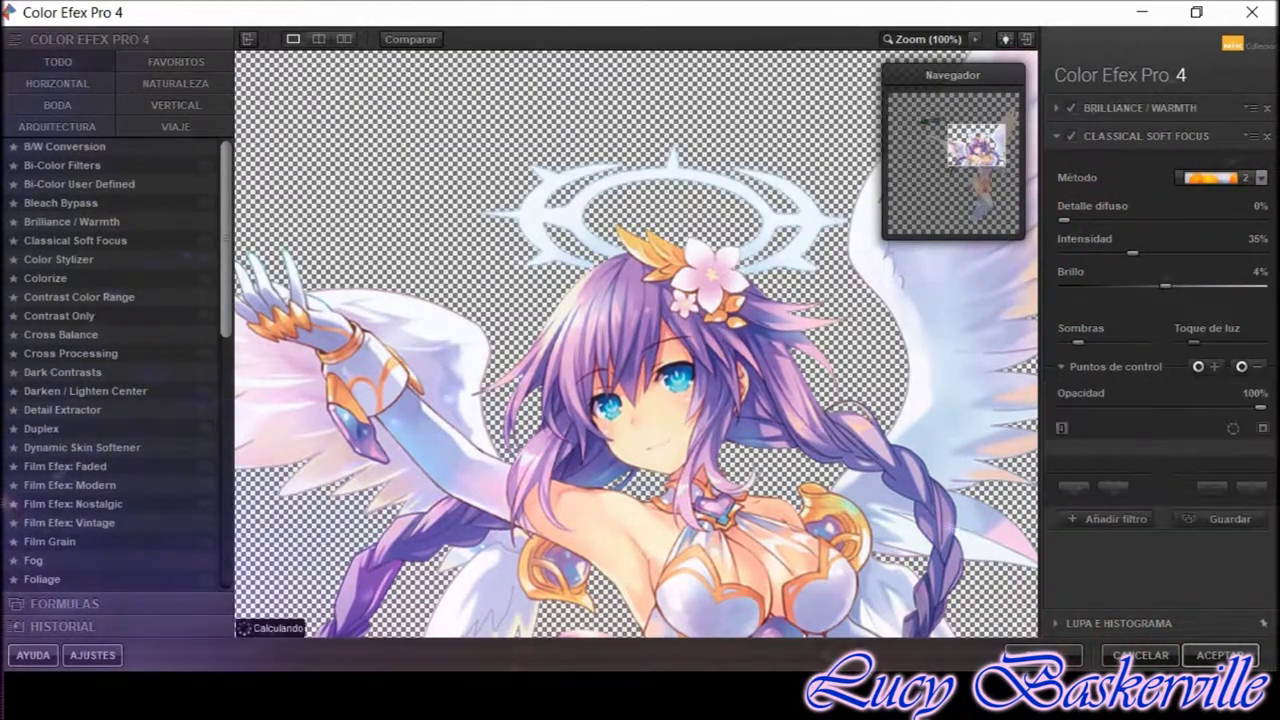
Add Midnight and Sunlight filters to the stack
click(1110, 518)
scroll(110, 450, down, 5)
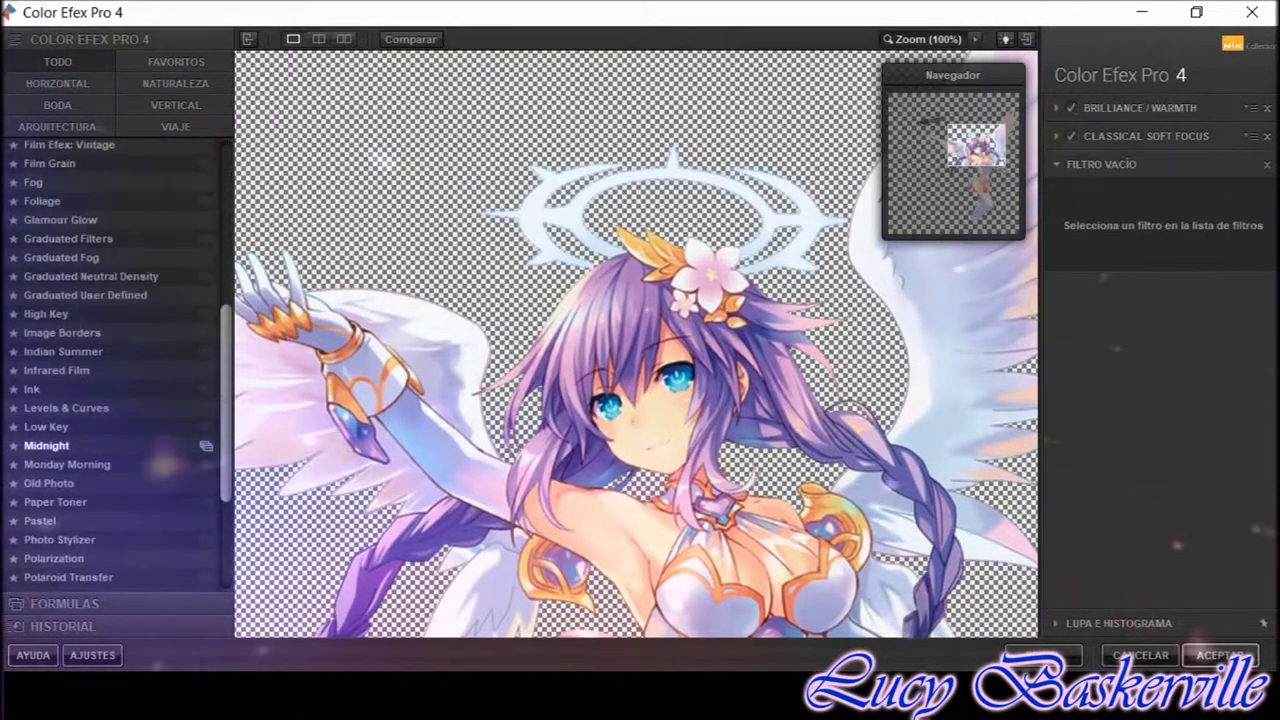
click(46, 445)
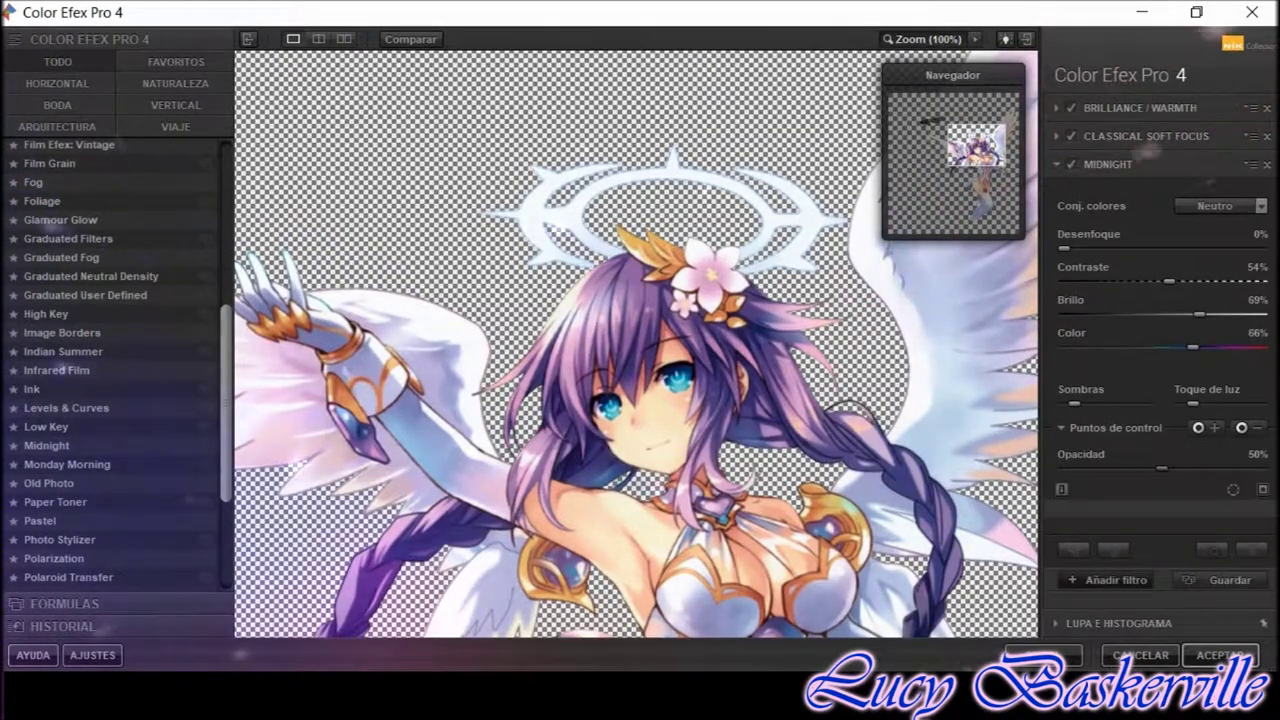
click(1108, 579)
scroll(160, 438, down, 3)
click(60, 559)
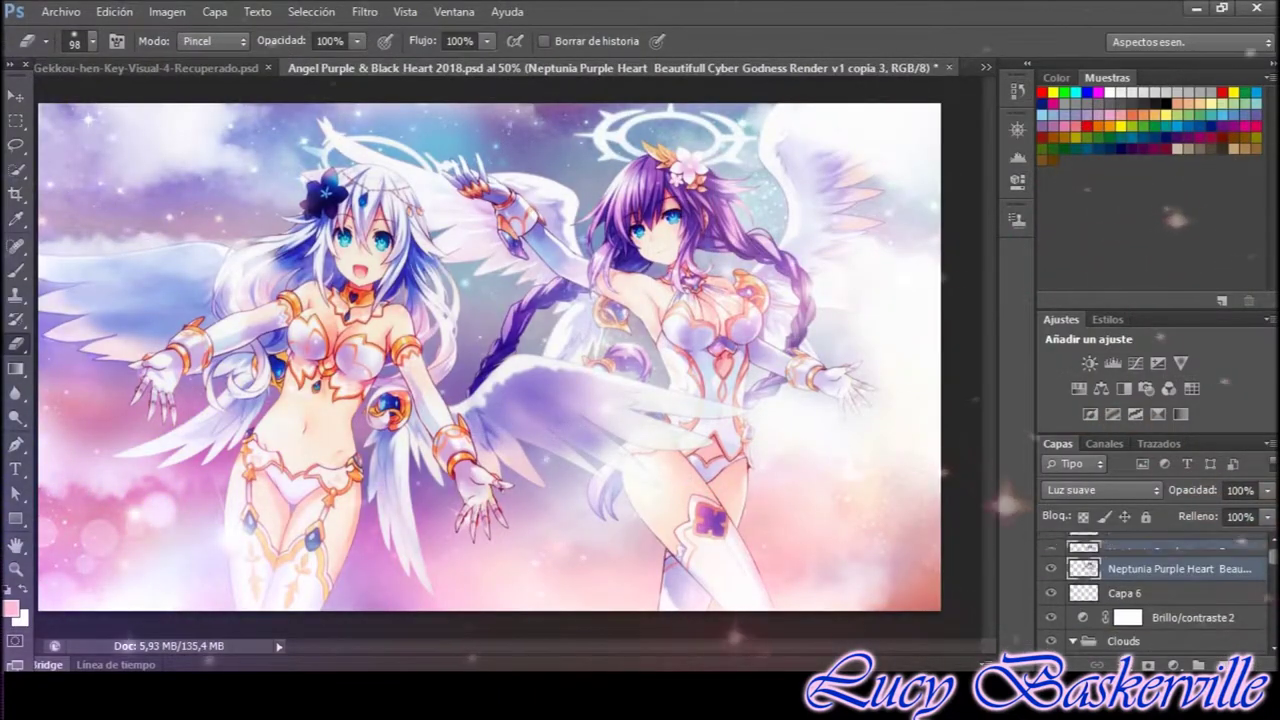
Place the light-leak image and rotate it diagonally across the scene
click(1050, 617)
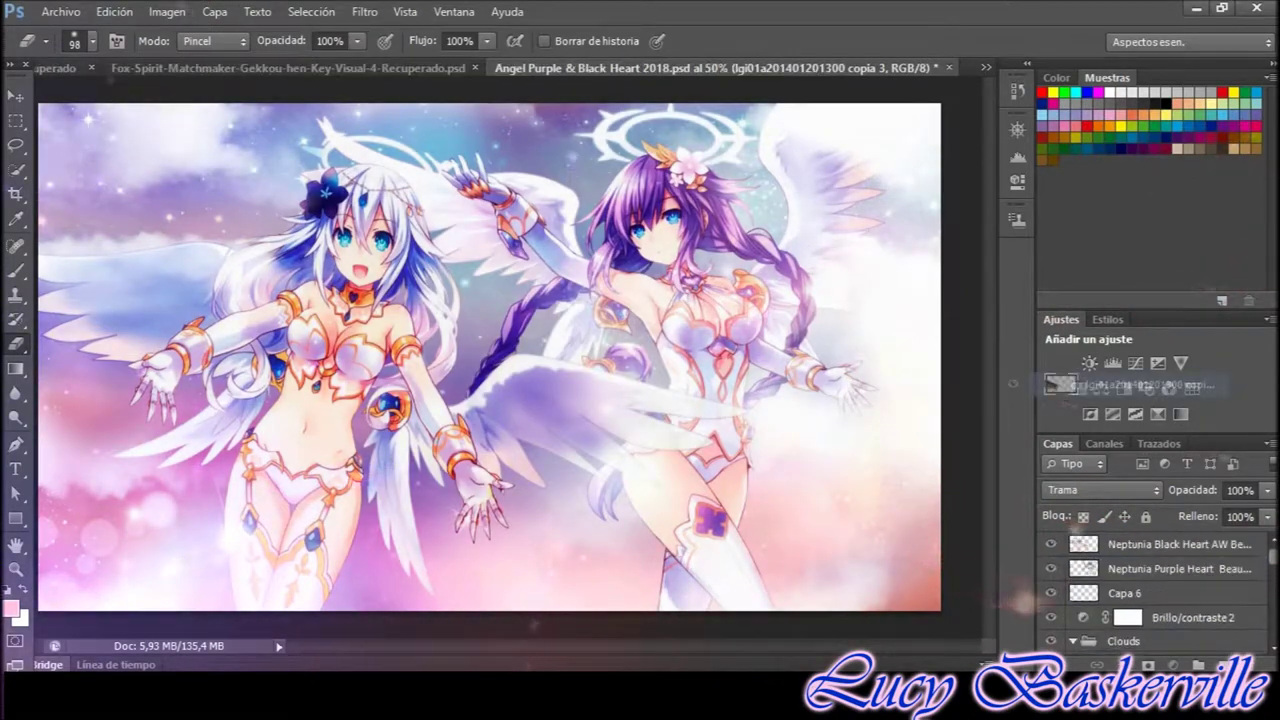
key(v)
key(ctrl+t)
mouse_move(440, 170)
mouse_down()
mouse_move(160, 155)
mouse_move(414, 180)
mouse_up()
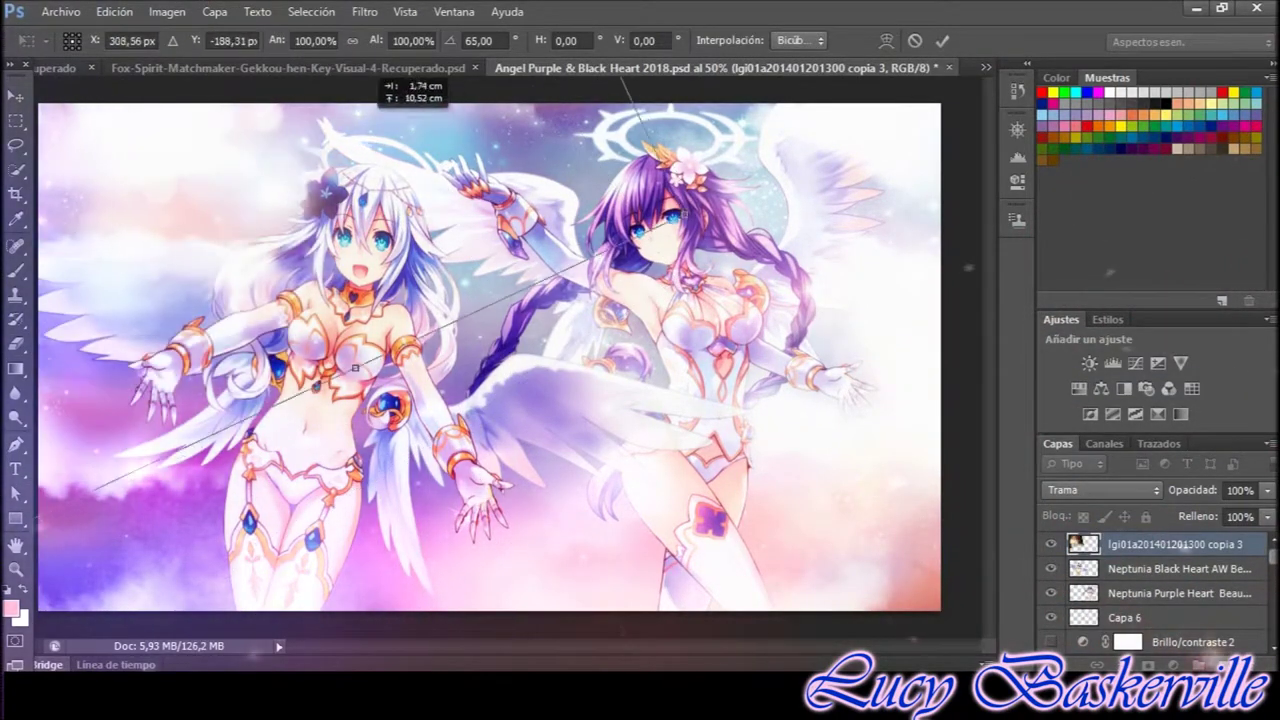
key(Return)
key(e)
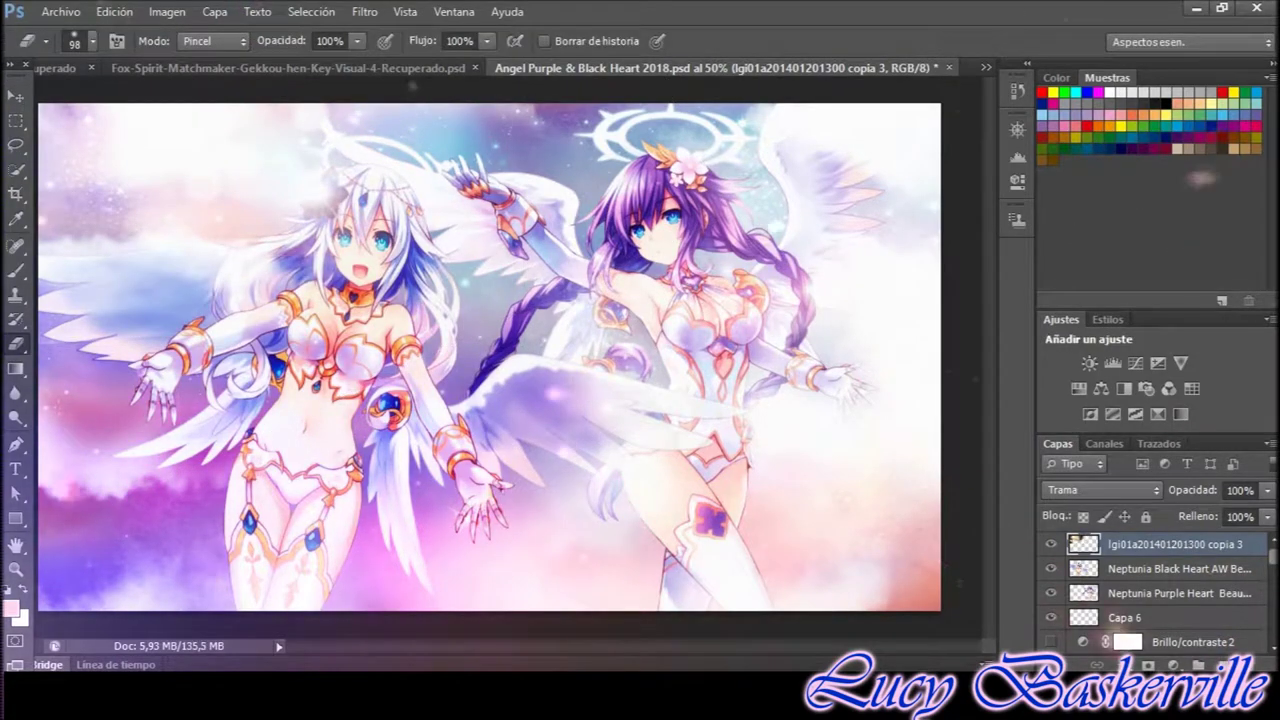
Duplicate the light leak as copia 4 and reshape it over the left angel
key(Return)
key(v)
key(ctrl+t)
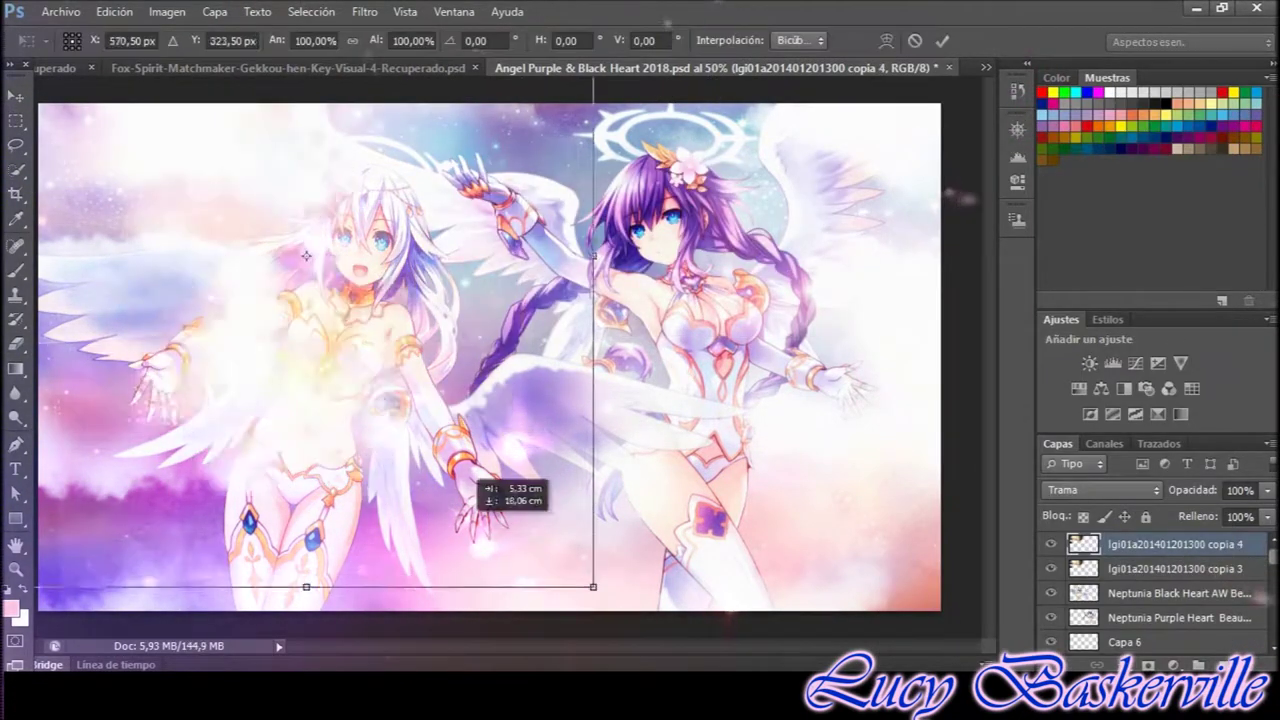
drag(521, 347, 286, 614)
key(Return)
Duplicate it as copia 5, rotate about 36°, and erase part of it
key(ctrl+j)
key(ctrl+t)
mouse_move(651, 370)
mouse_down()
mouse_move(465, 386)
mouse_move(386, 563)
mouse_up()
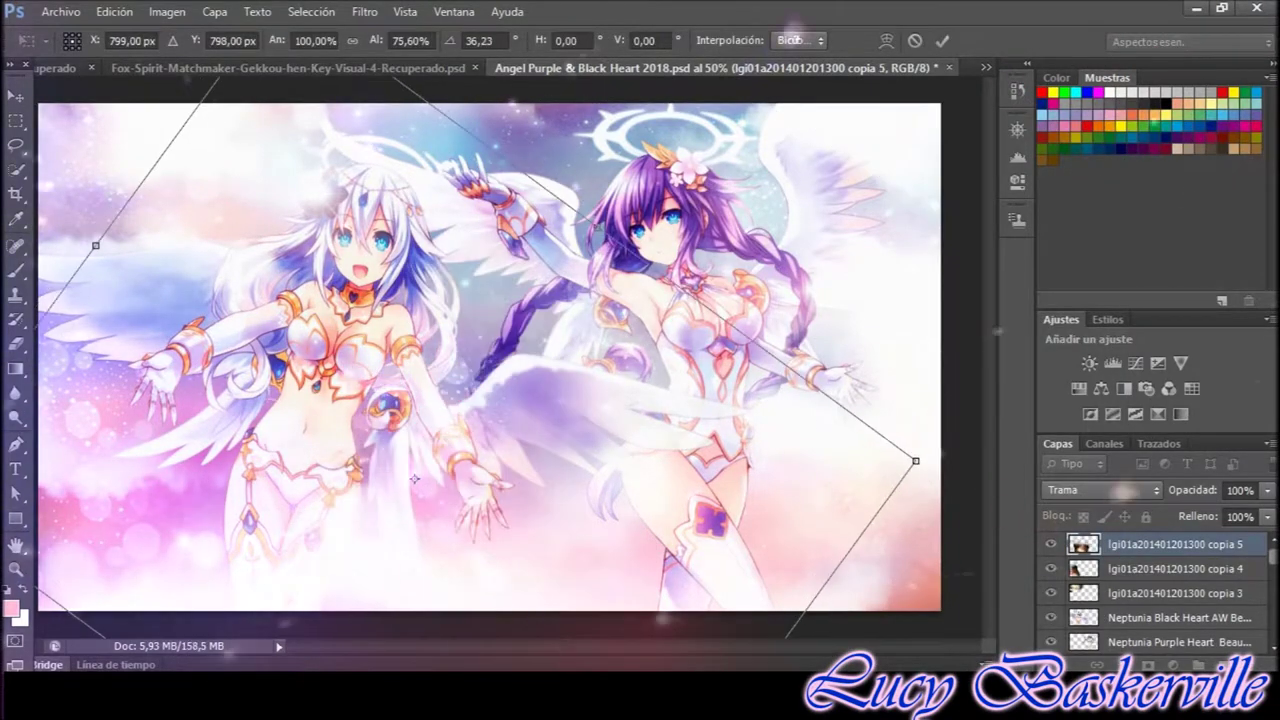
key(Return)
key(e)
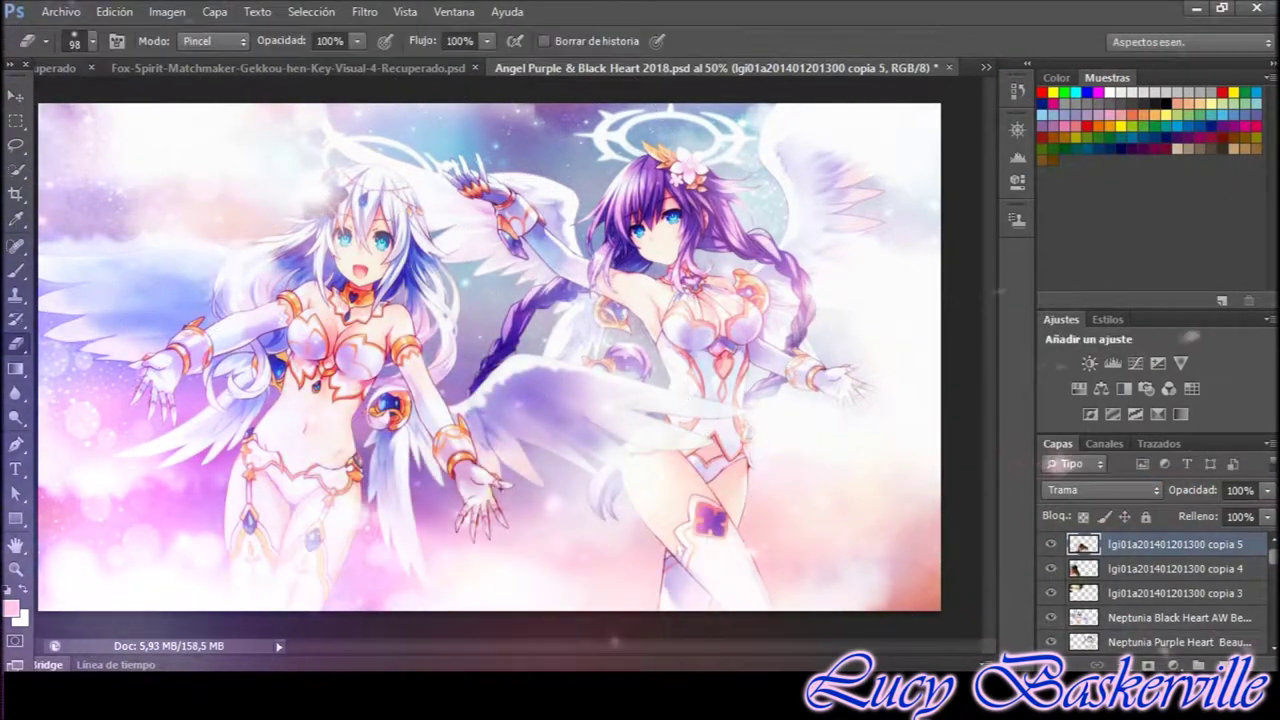
mouse_move(1175, 600)
mouse_down()
mouse_move(1070, 432)
mouse_move(1222, 665)
mouse_up()
Duplicate another light-leak copy as copia 6 and tilt it across the scene
key(Return)
key(ctrl+t)
drag(865, 256, 343, 150)
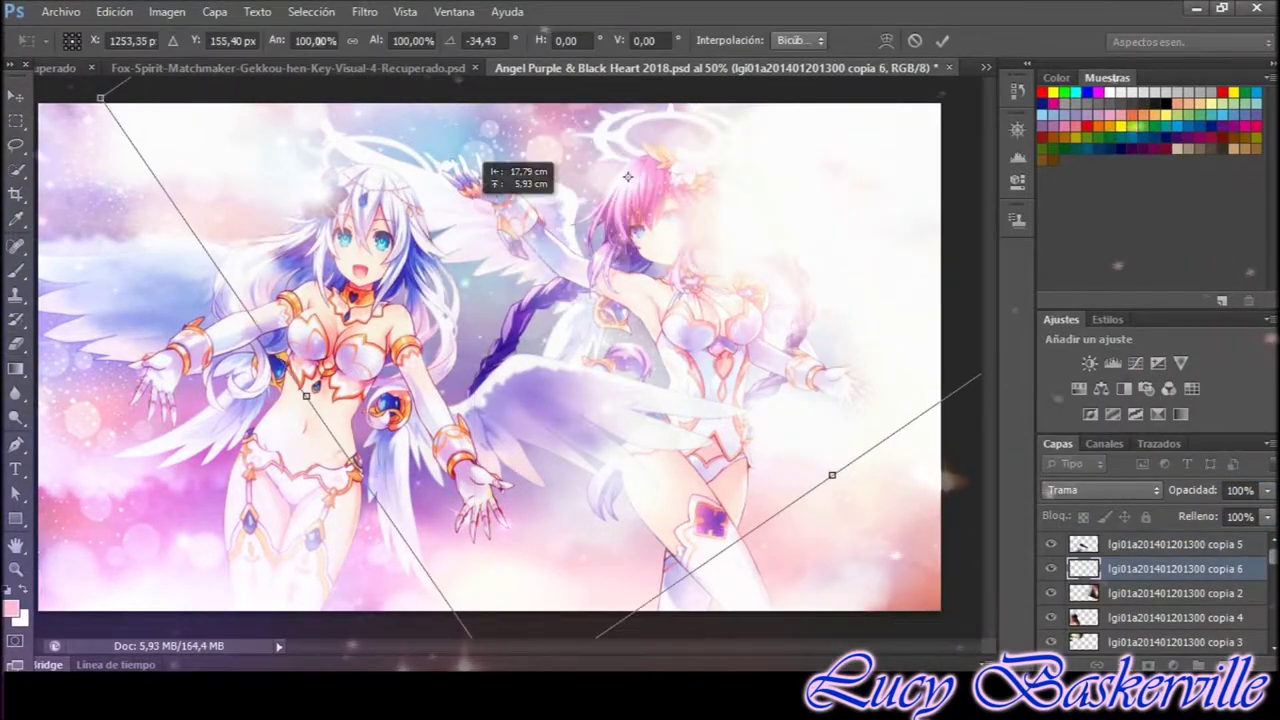
key(Return)
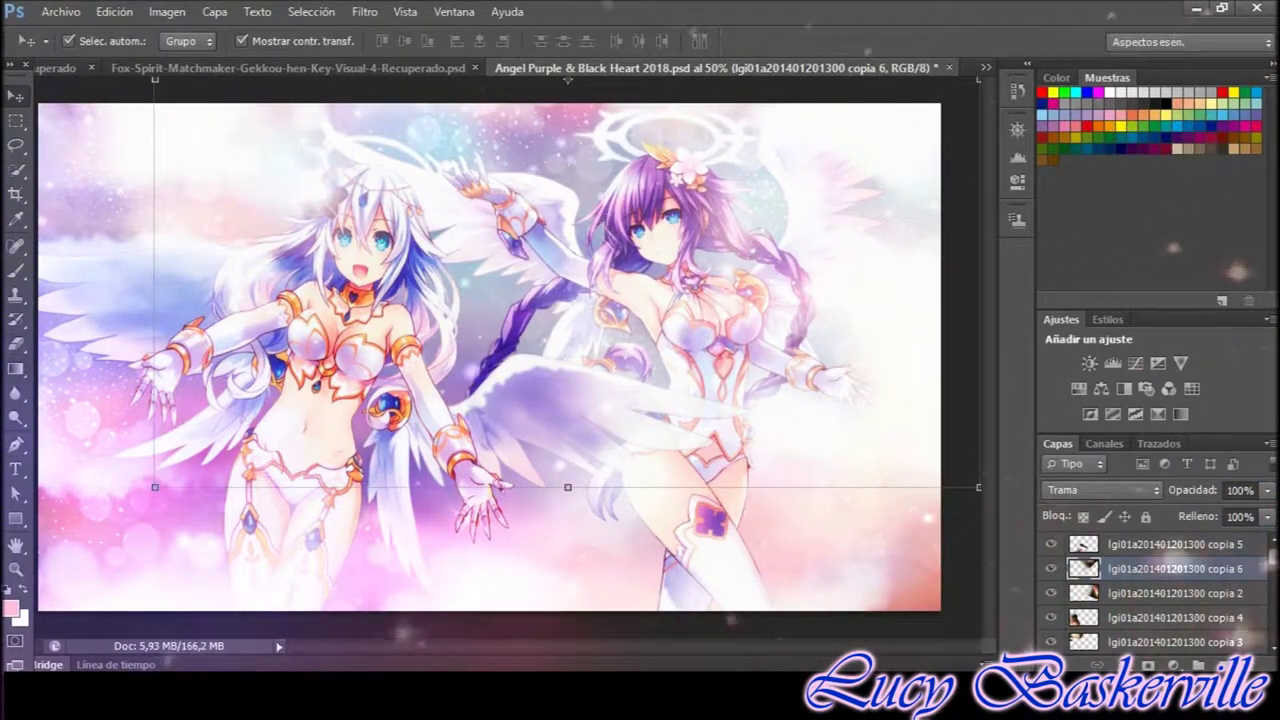
Set the Neptunia Purple Heart render layer to Luz suave blending
click(601, 341)
key(shift+alt+f)
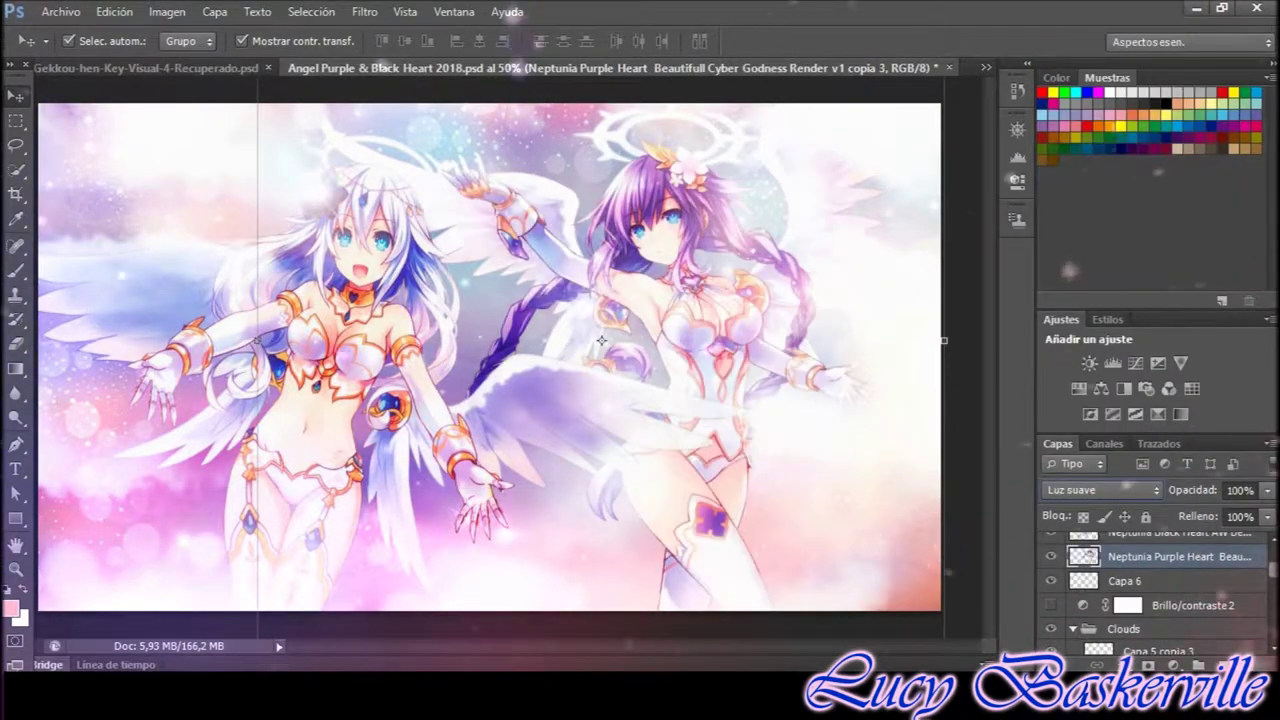
key(alt+i)
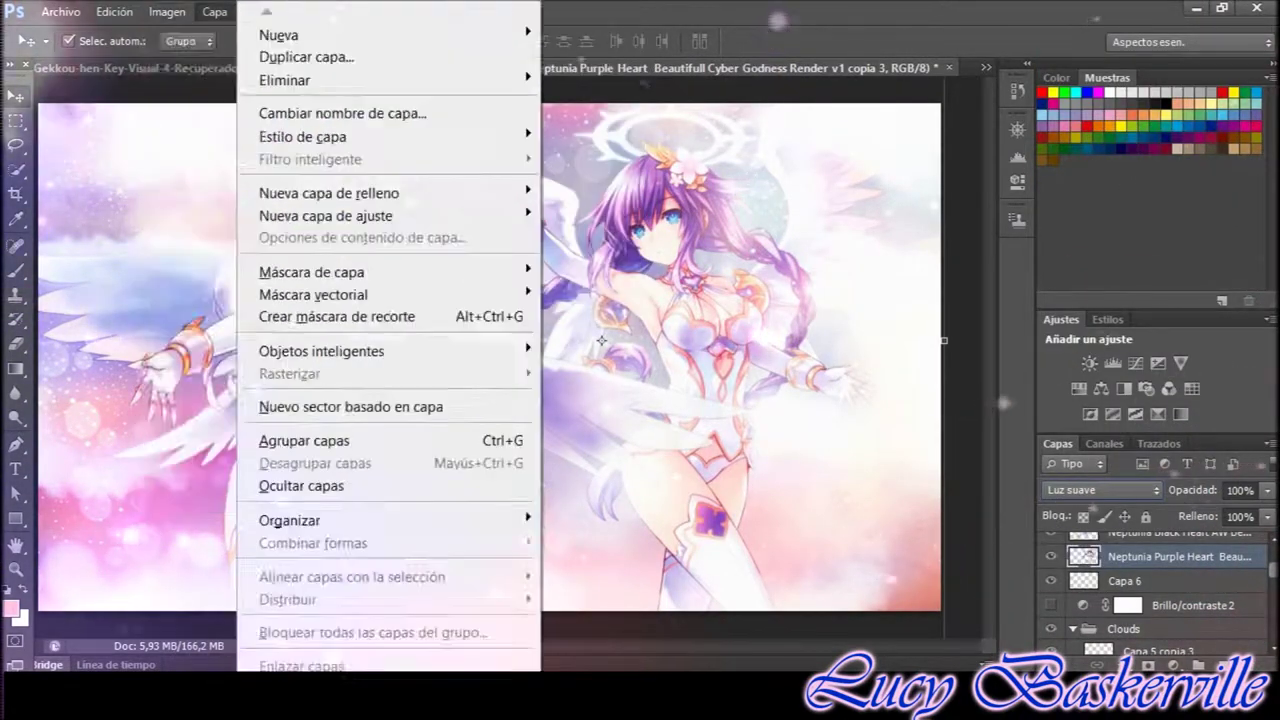
Brighten the render with a Curves adjustment, point set to 144/148
click(520, 114)
drag(150, 100, 80, 92)
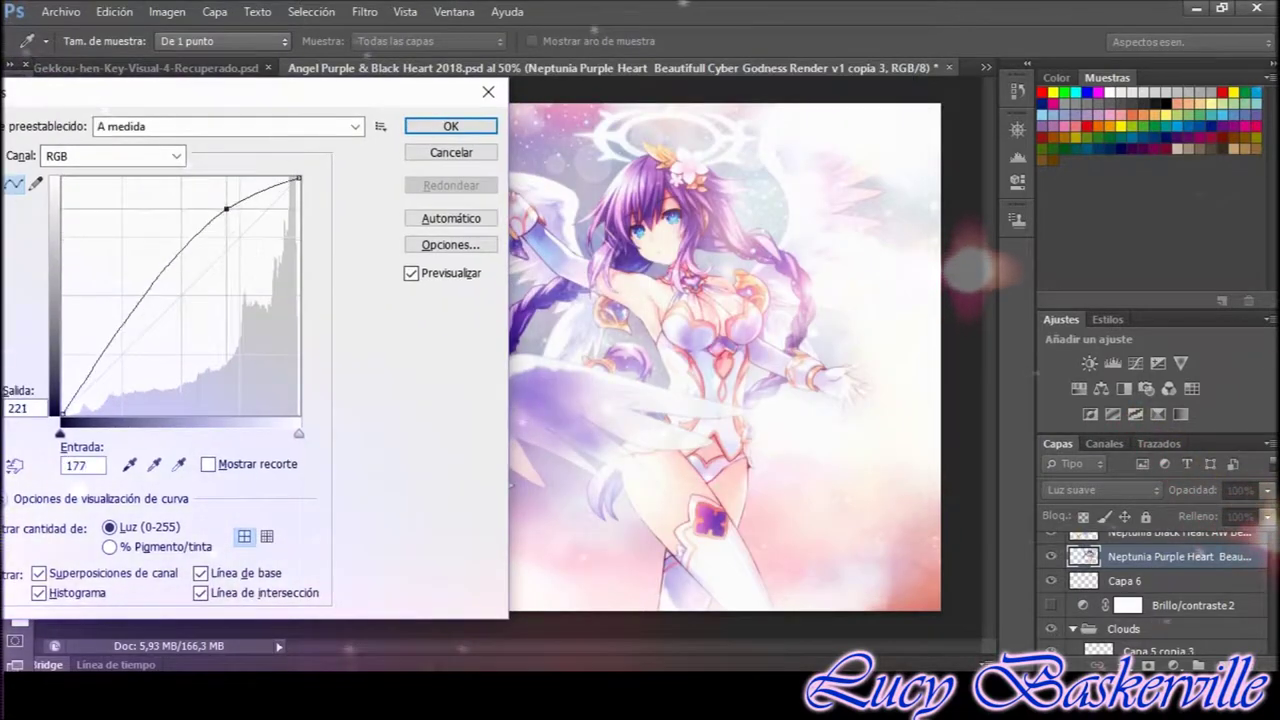
drag(196, 280, 196, 276)
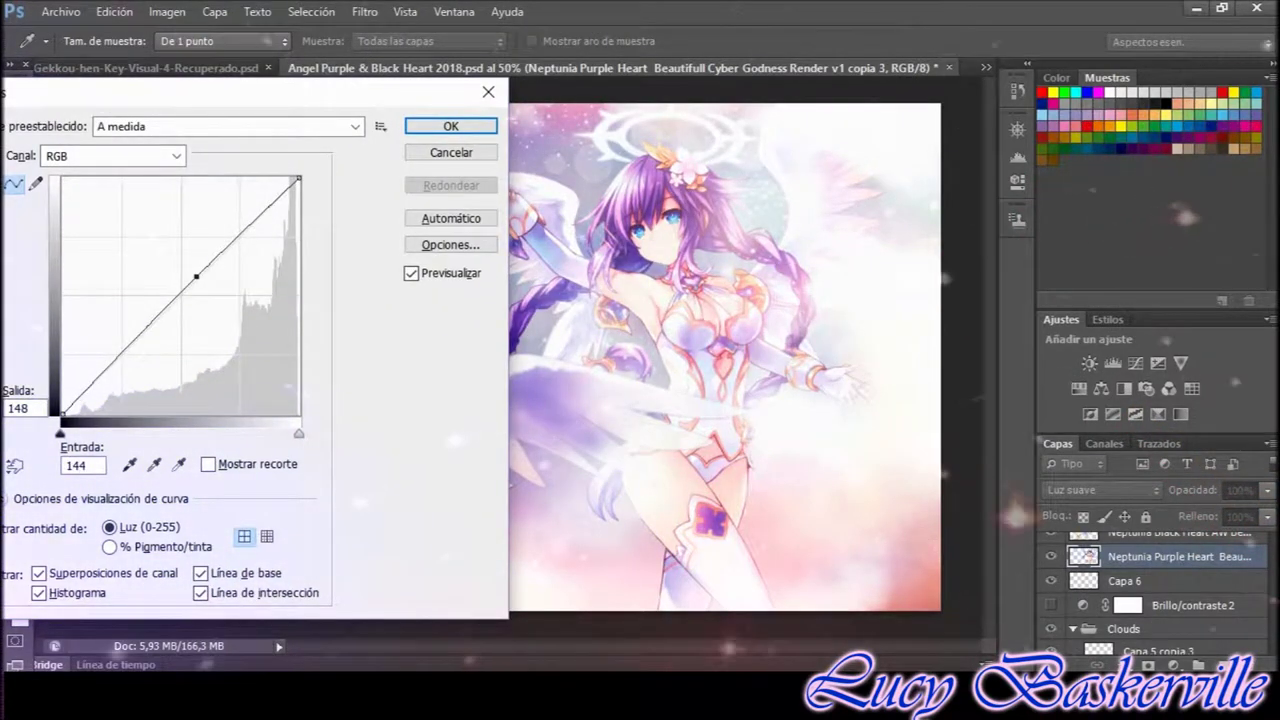
key(Return)
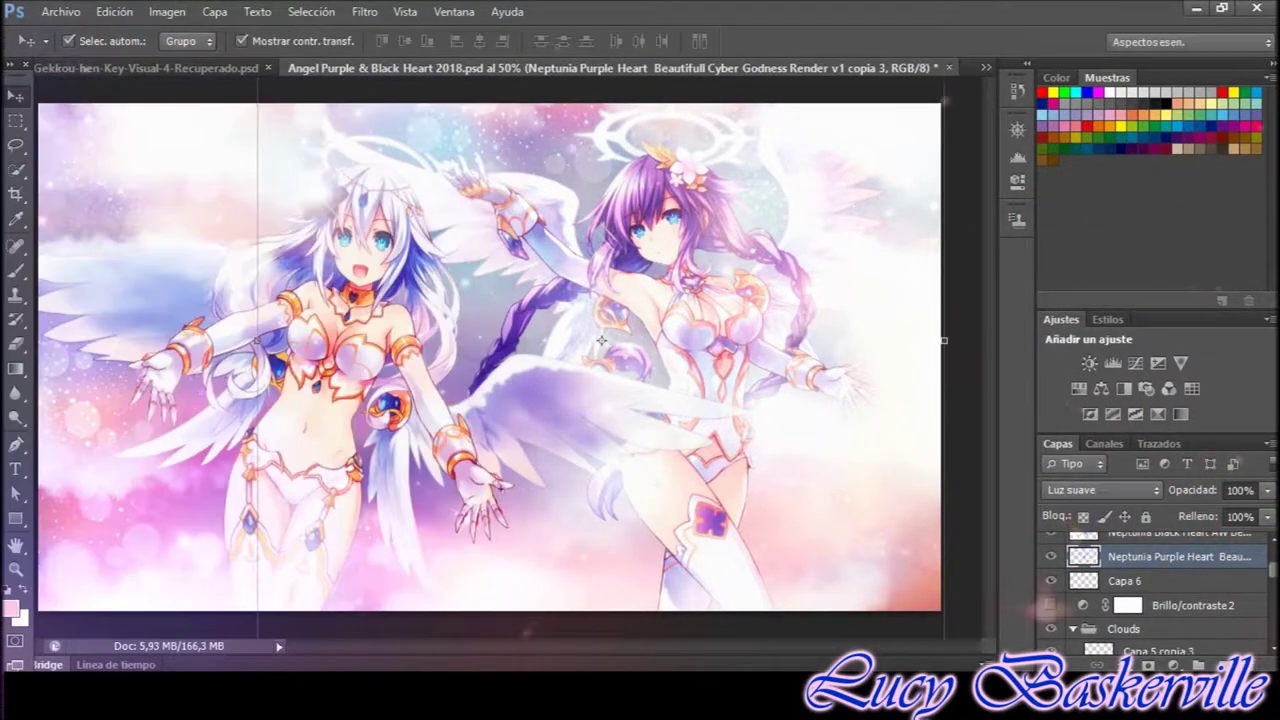
Rotate copia 2 about 76°, then duplicate it as copia 7 and rotate that
key(ctrl+t)
drag(601, 340, 466, 479)
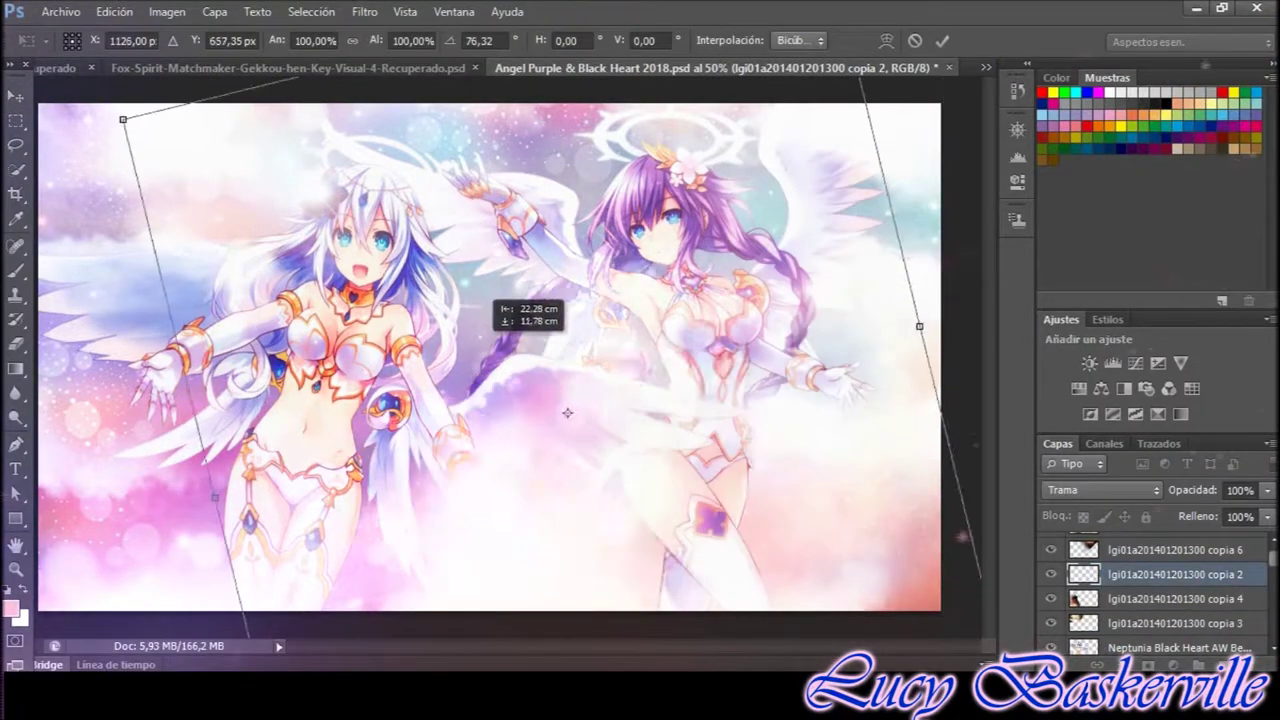
key(Return)
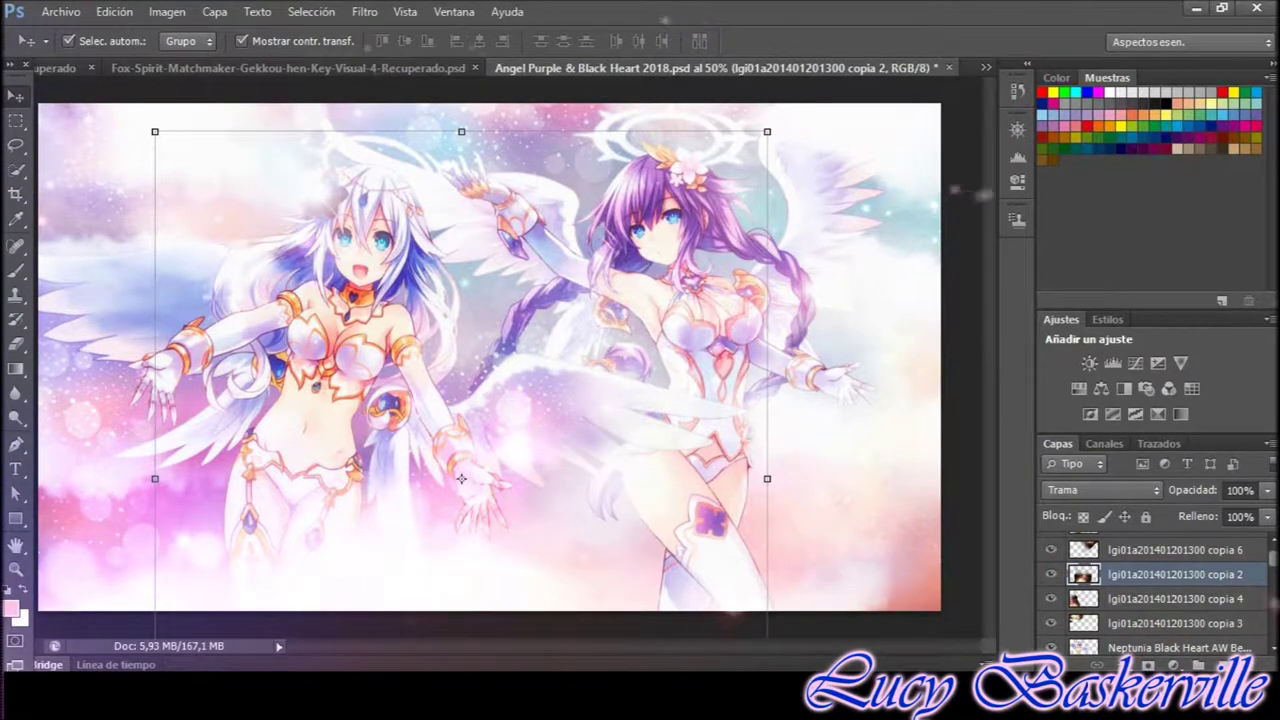
key(ctrl+j)
key(Return)
key(ctrl+t)
drag(461, 479, 781, 627)
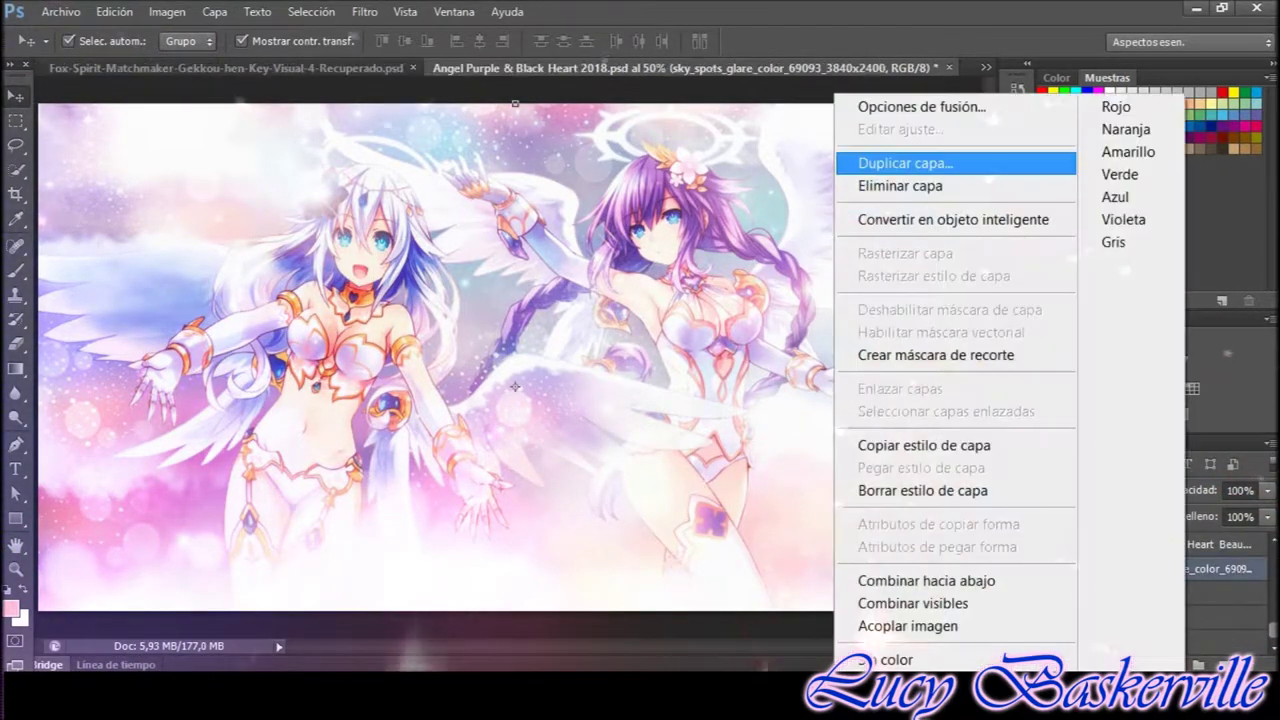
Duplicate the sky_spots_glare layer and settle its blend mode on Superponer
click(905, 163)
key(Return)
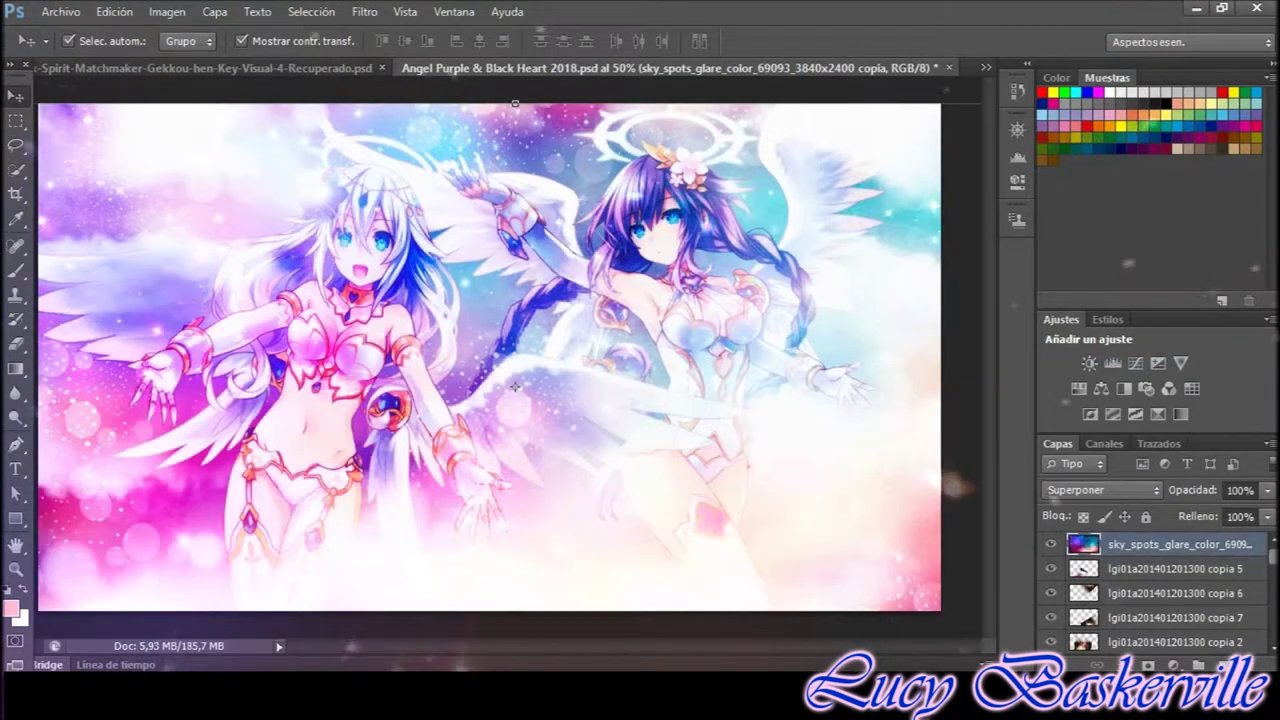
key(shift+alt+s)
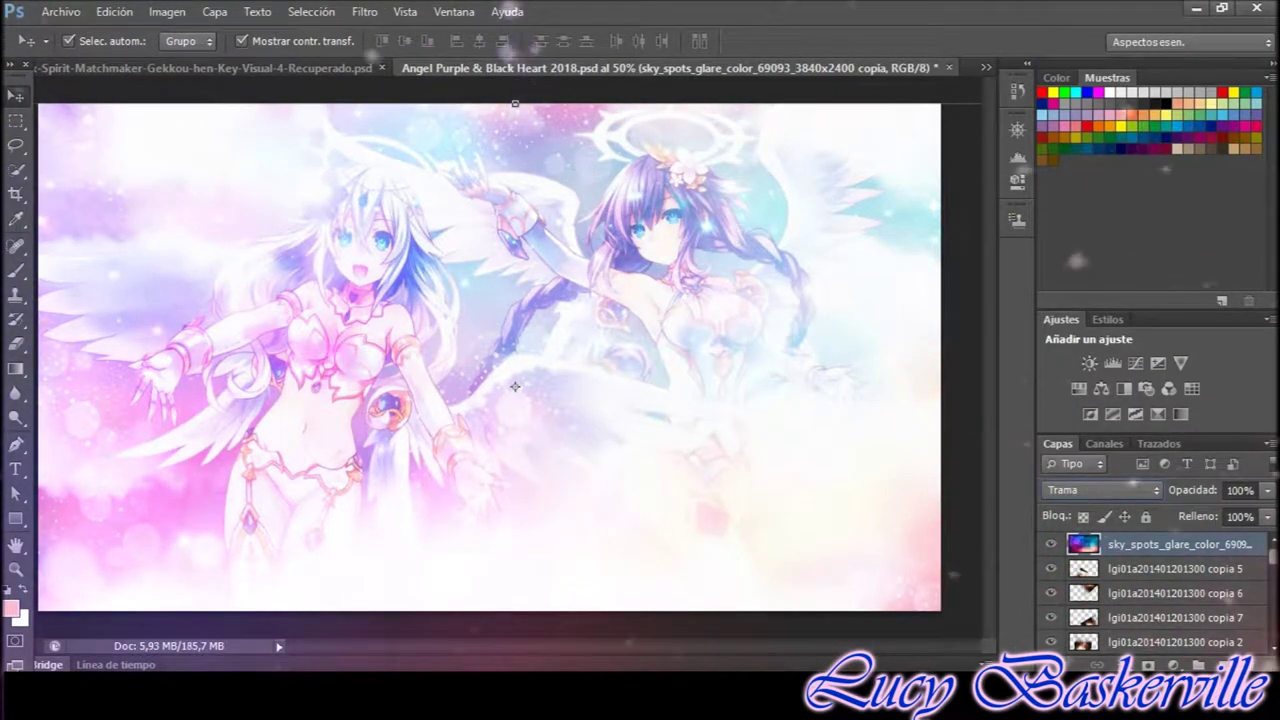
key(shift+plus)
key(shift+plus)
key(shift+plus)
key(shift+plus)
key(shift+plus)
key(shift+minus)
key(shift+minus)
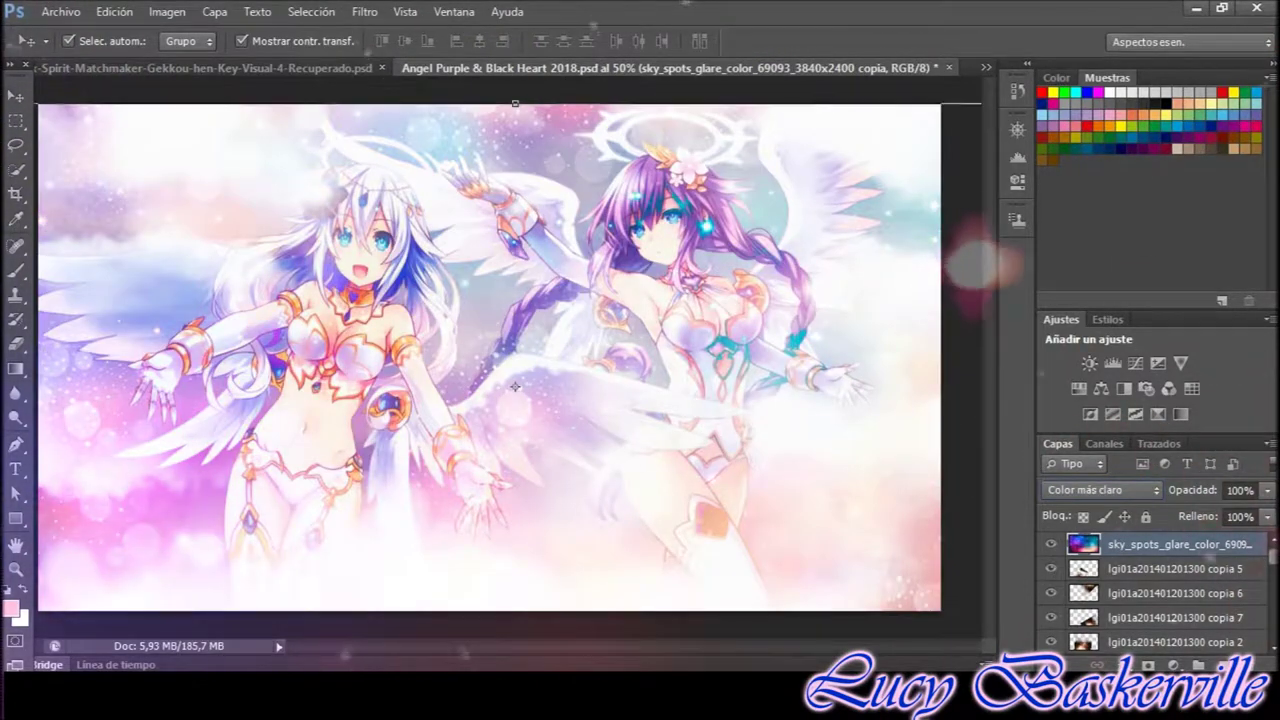
key(ctrl+t)
key(Escape)
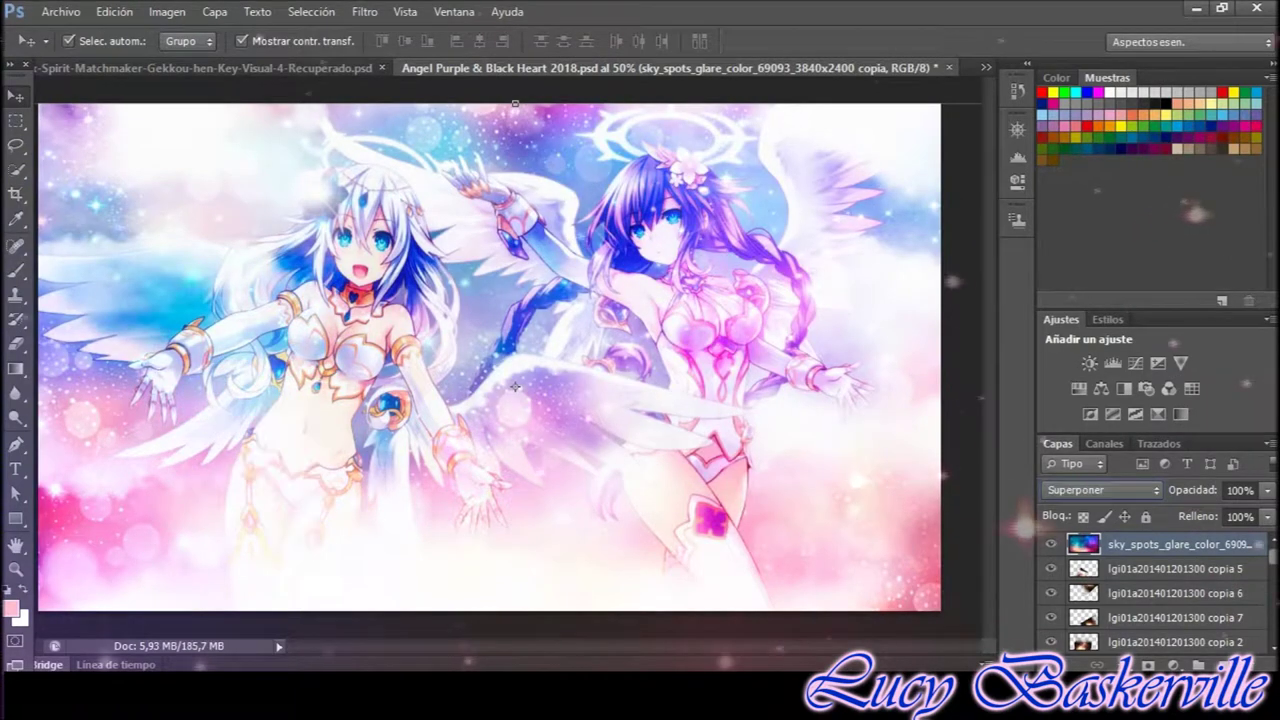
key(shift+alt+s)
key(shift+plus)
key(shift+plus)
key(shift+plus)
key(shift+plus)
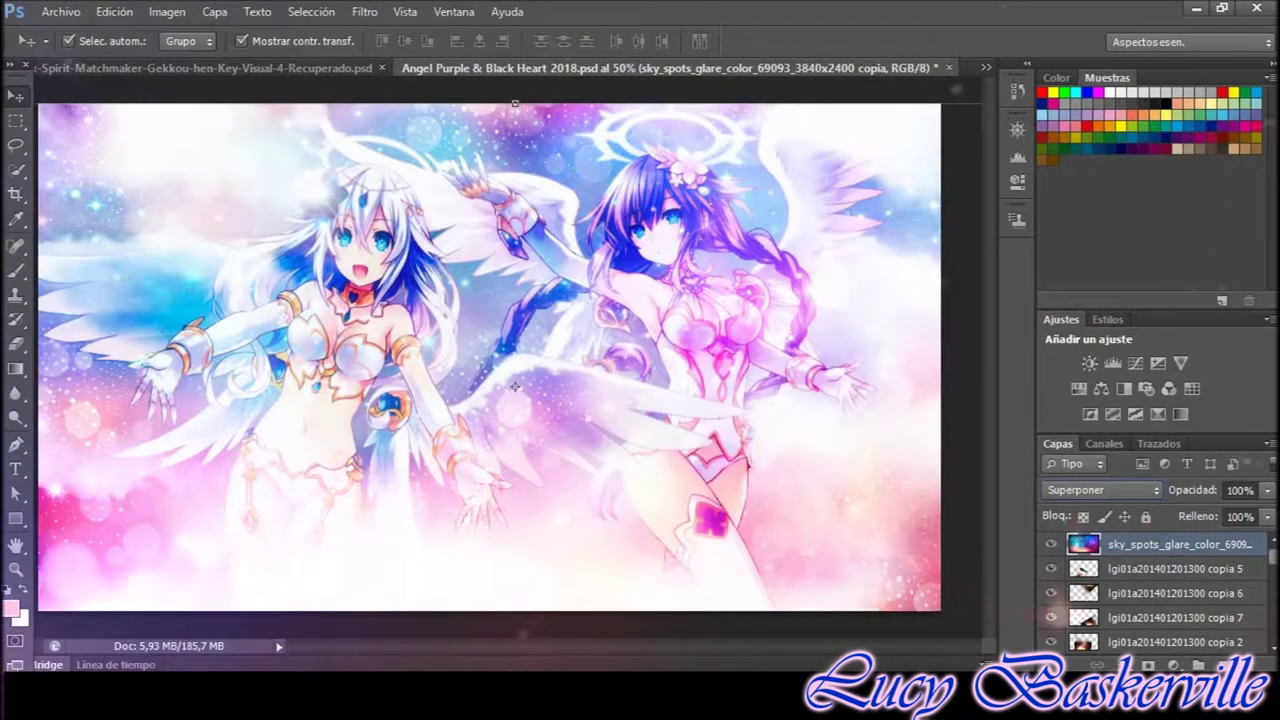
Erase the glare off the purple-haired girl's face and hair with a 174 px eraser
click(16, 343)
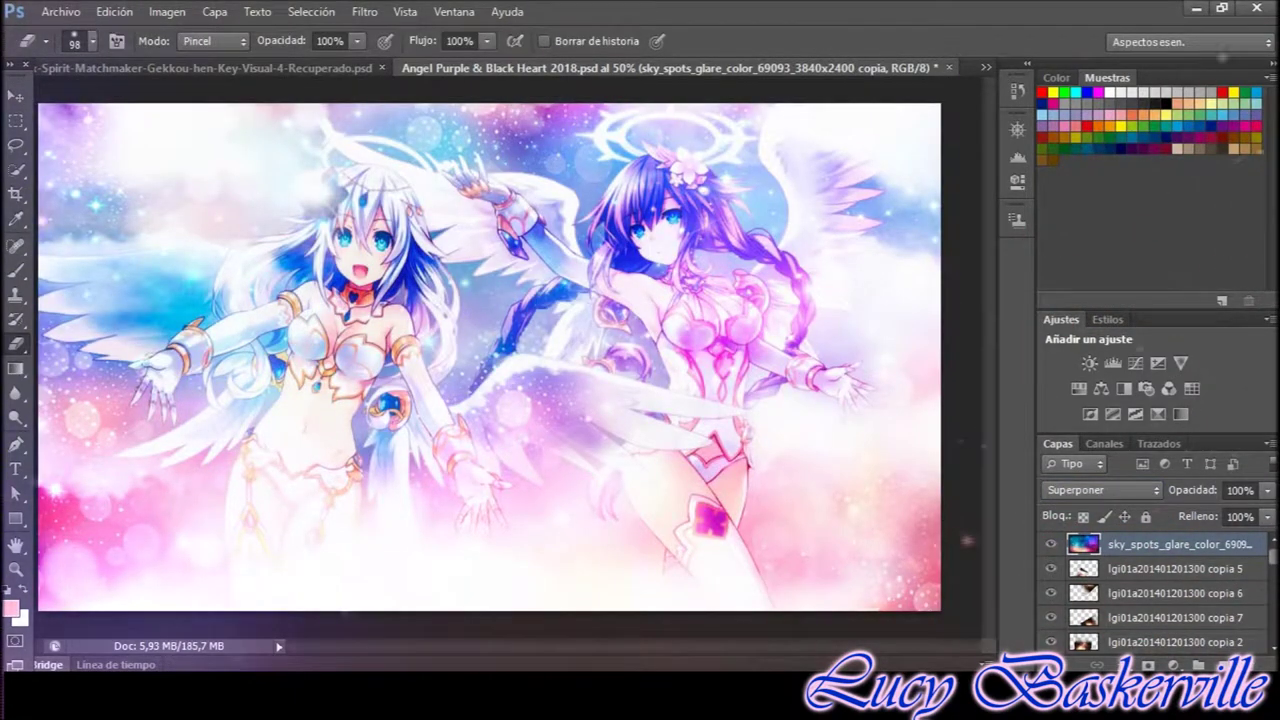
right_click(648, 244)
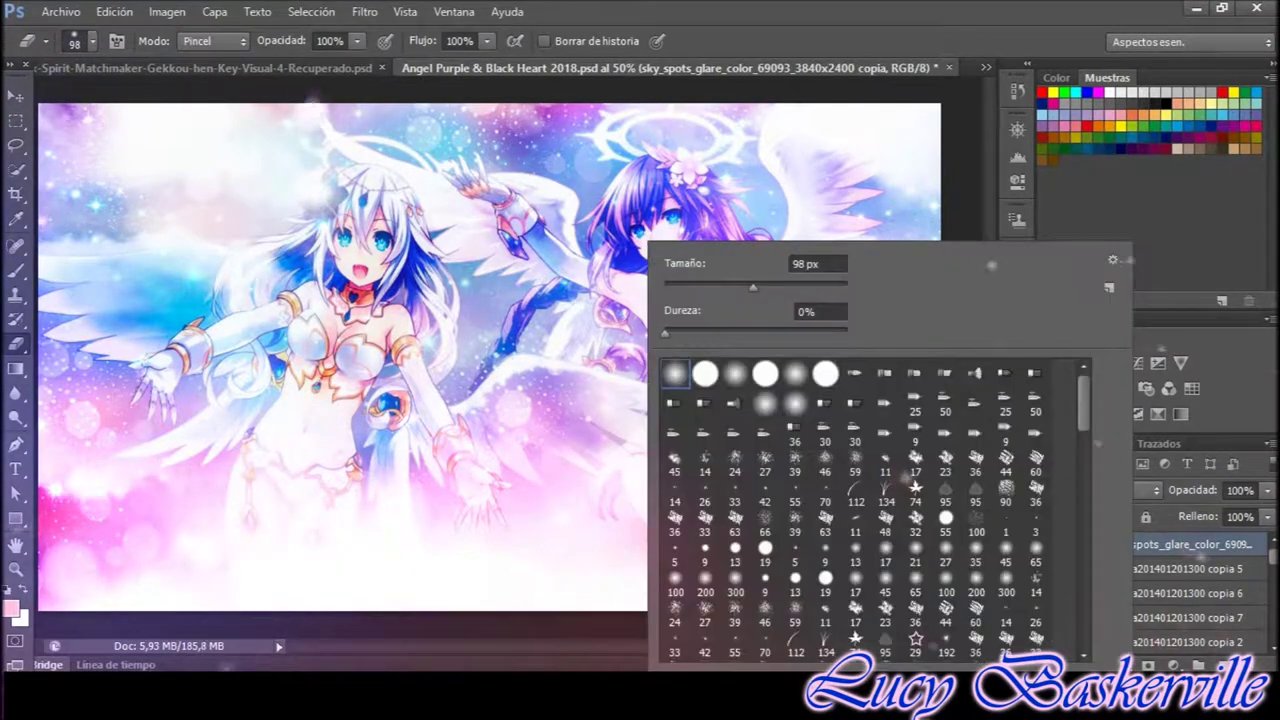
drag(753, 287, 768, 287)
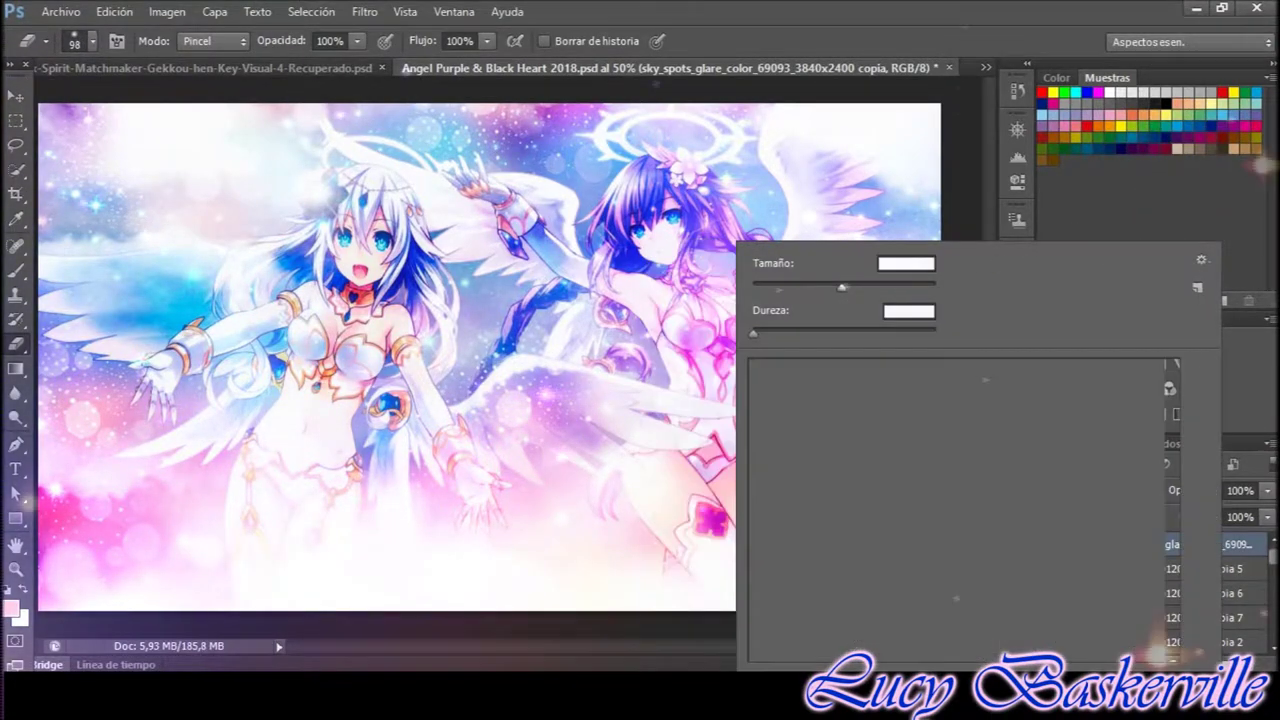
key(Return)
drag(618, 215, 652, 245)
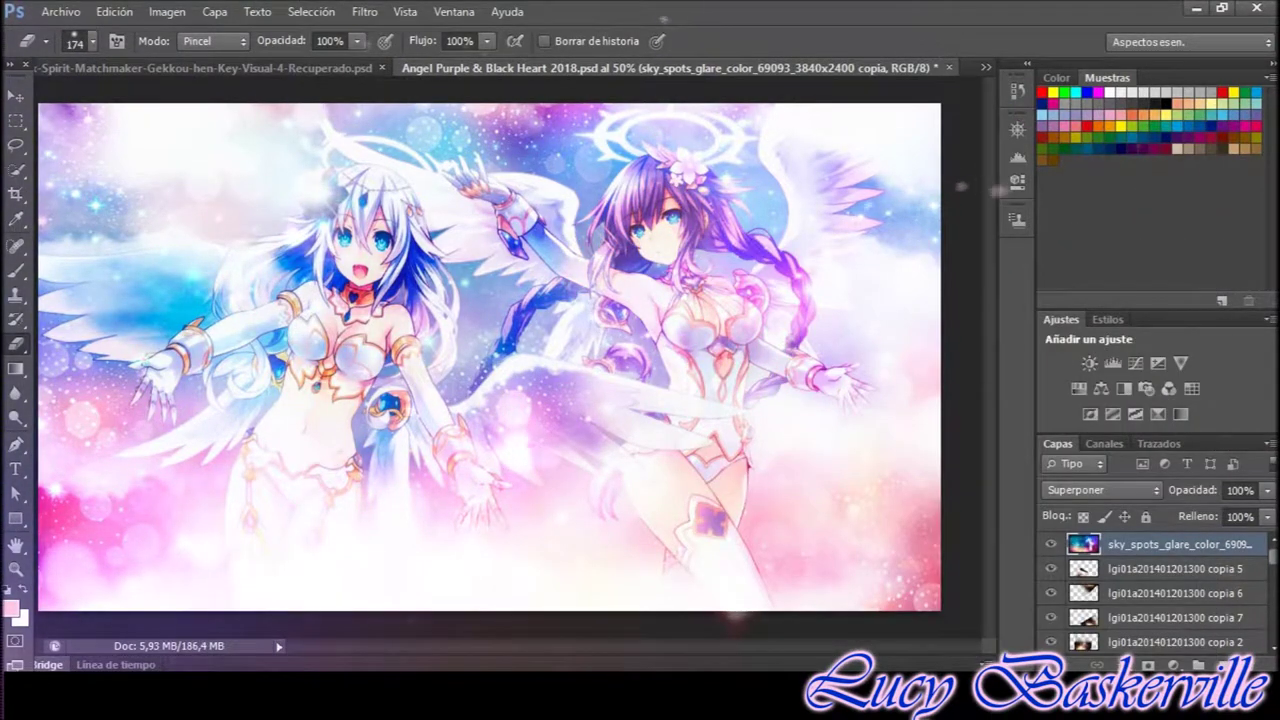
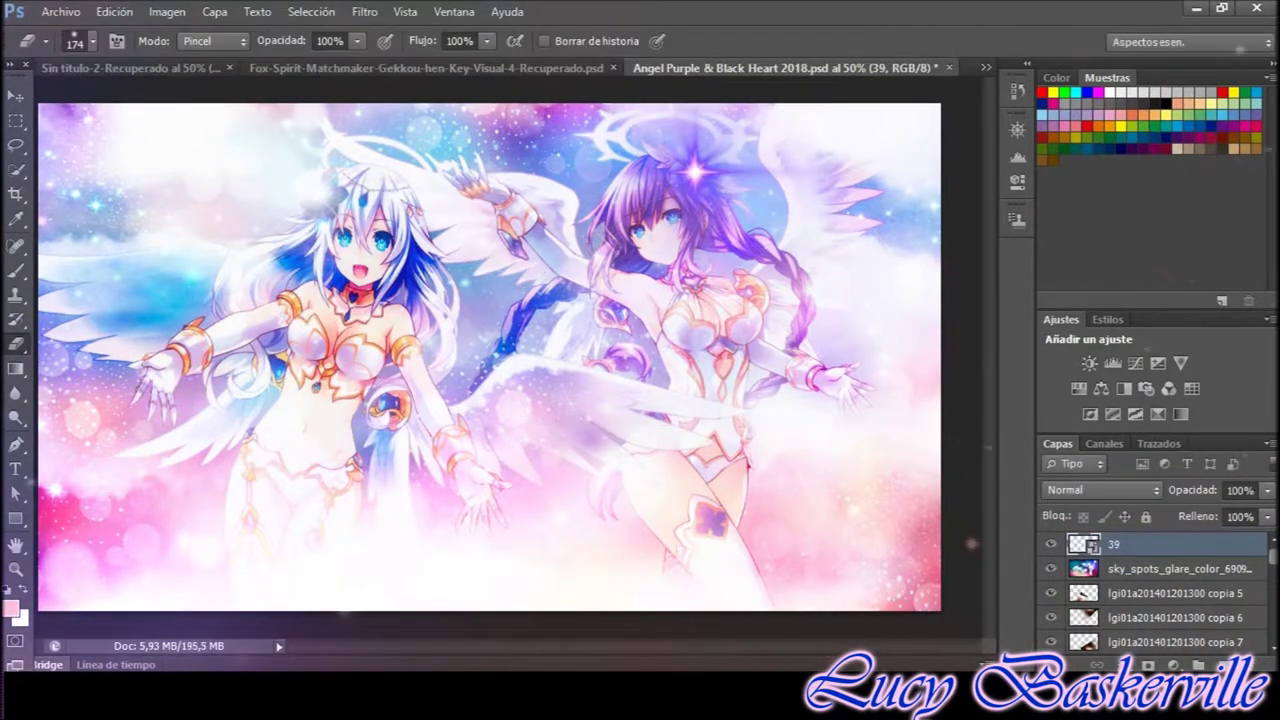
Shrink and reposition layer 39, then rasterize the smart object for erasing
key(ctrl+t)
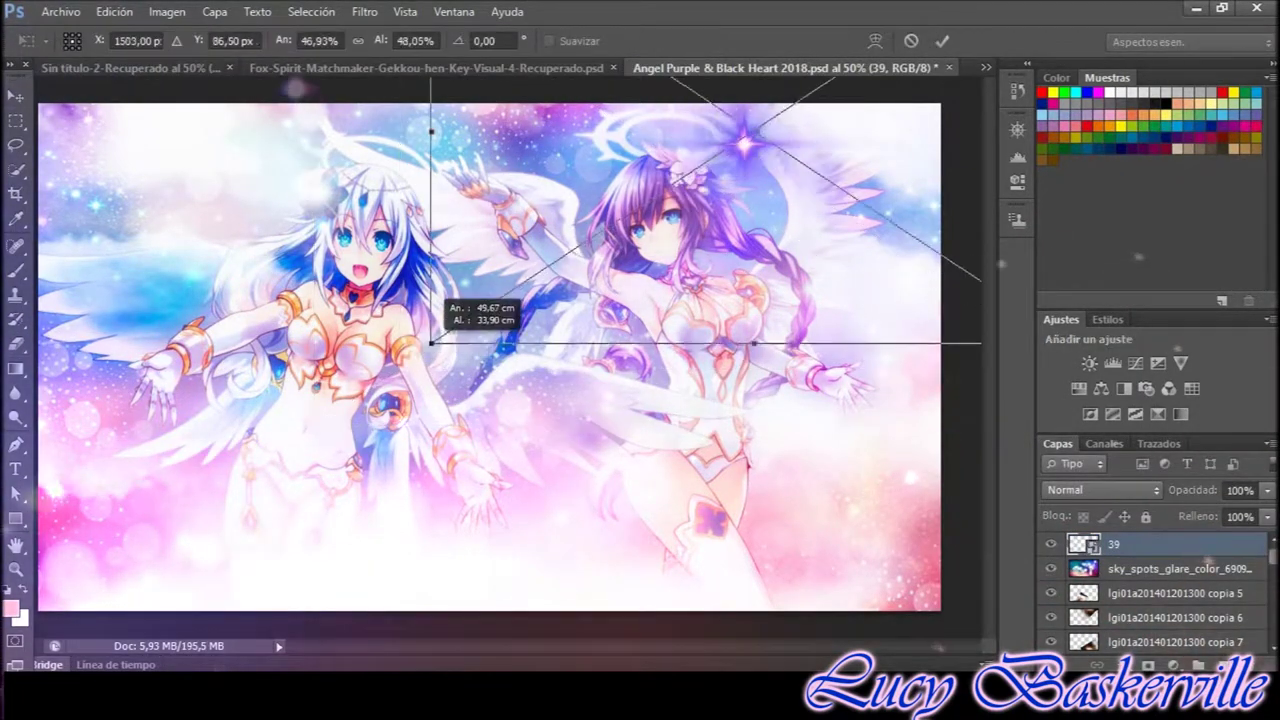
drag(440, 320, 770, 183)
key(Return)
key(e)
click(692, 170)
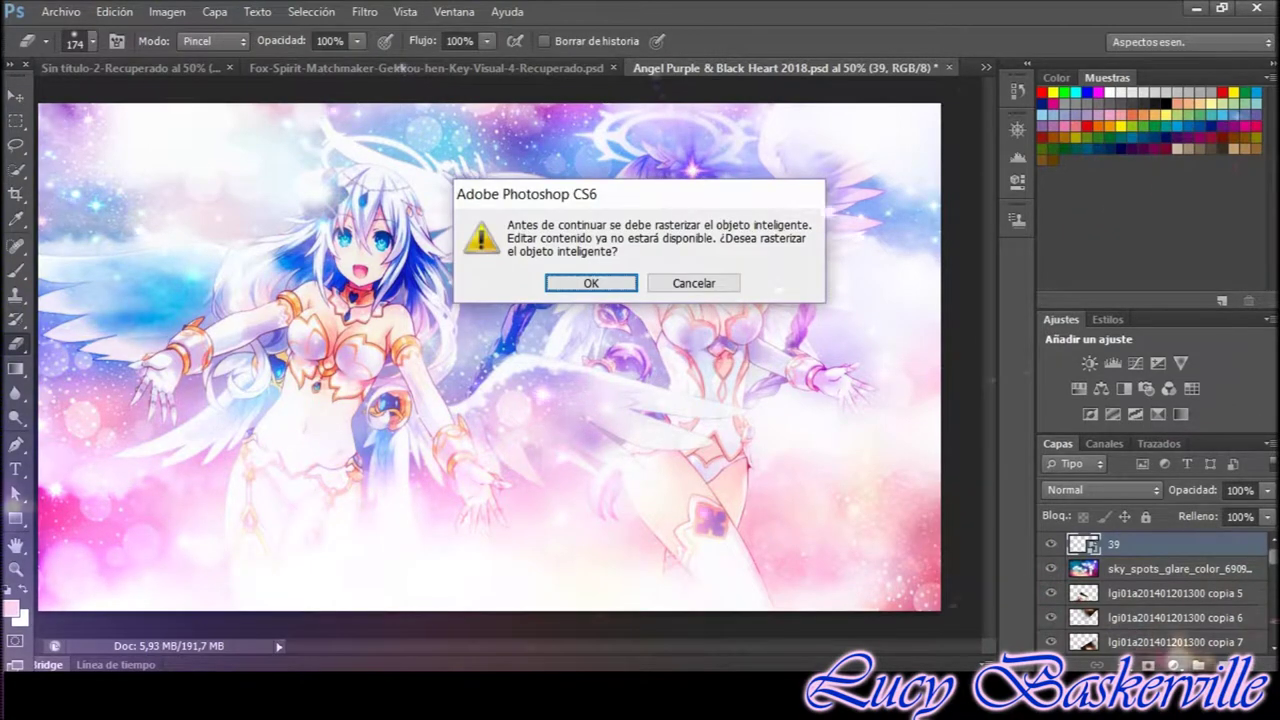
key(Return)
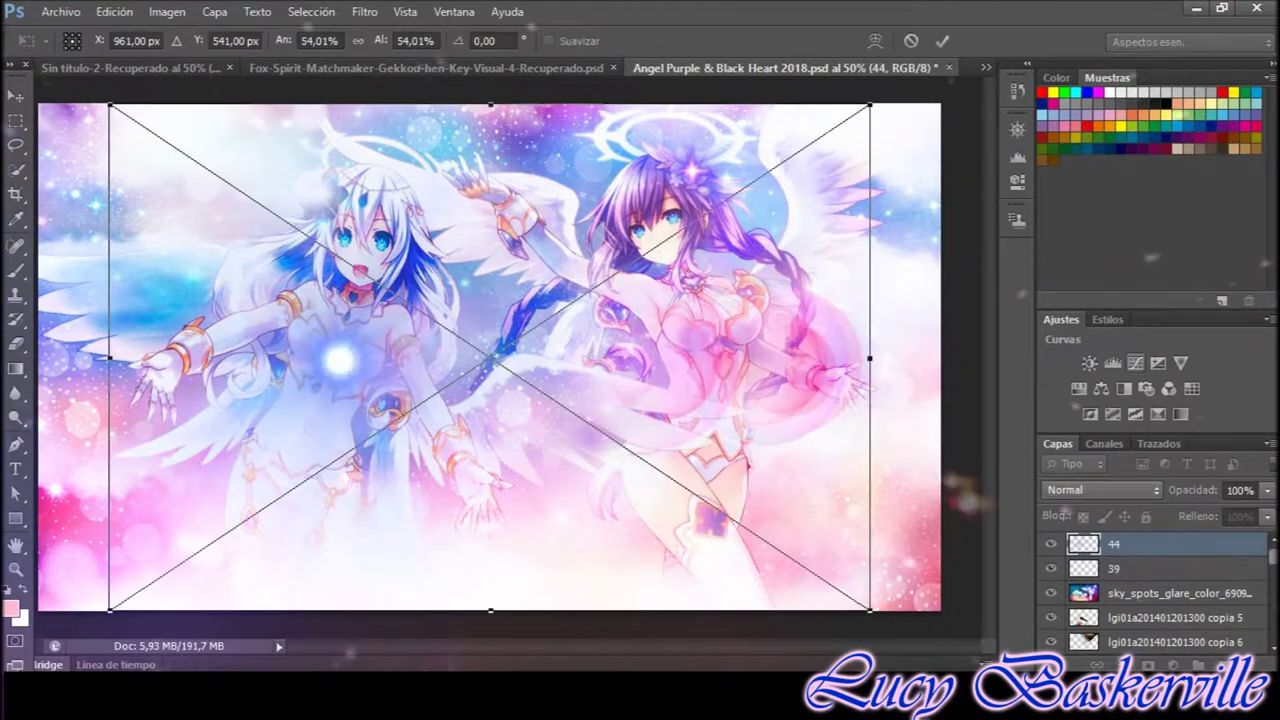
Move glow layer 44, scaled to 54.01%, up beside the raised hand
mouse_move(490, 357)
mouse_down()
mouse_move(610, 34)
mouse_move(630, 159)
mouse_up()
key(Return)
key(e)
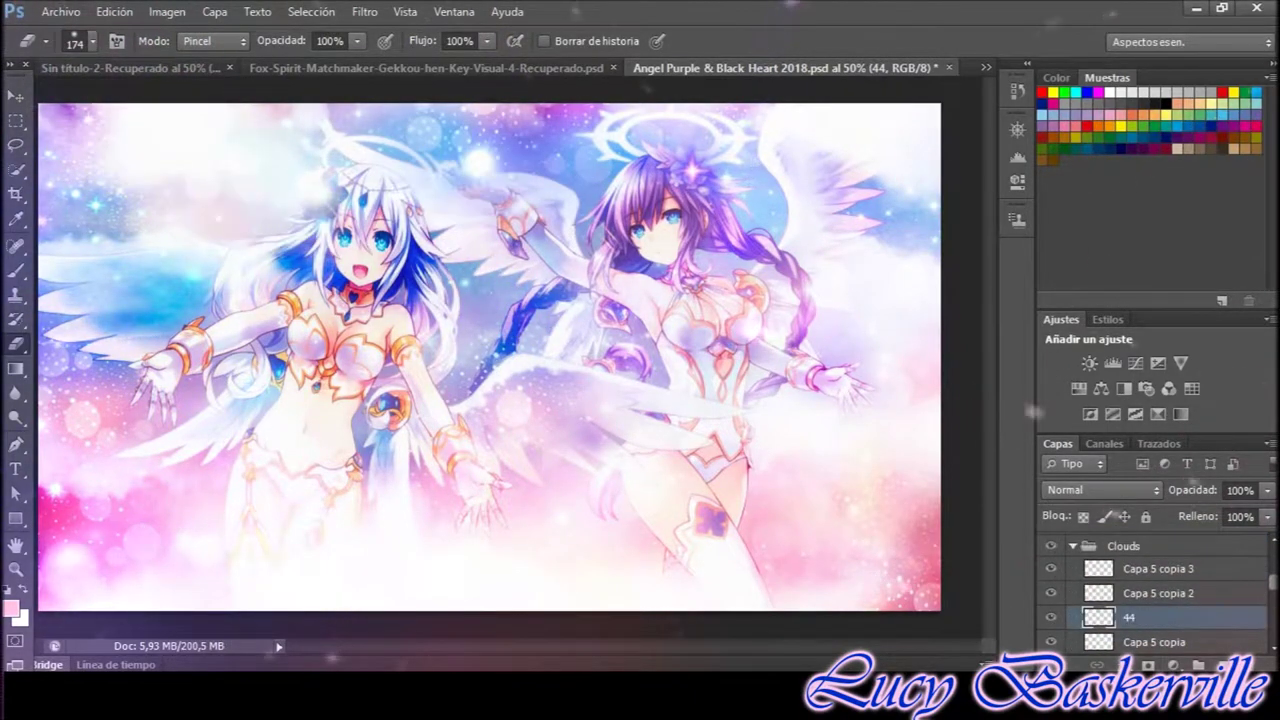
Take glow layer 44 out of the Clouds group and move it above Neptunia Purple Heart
click(16, 95)
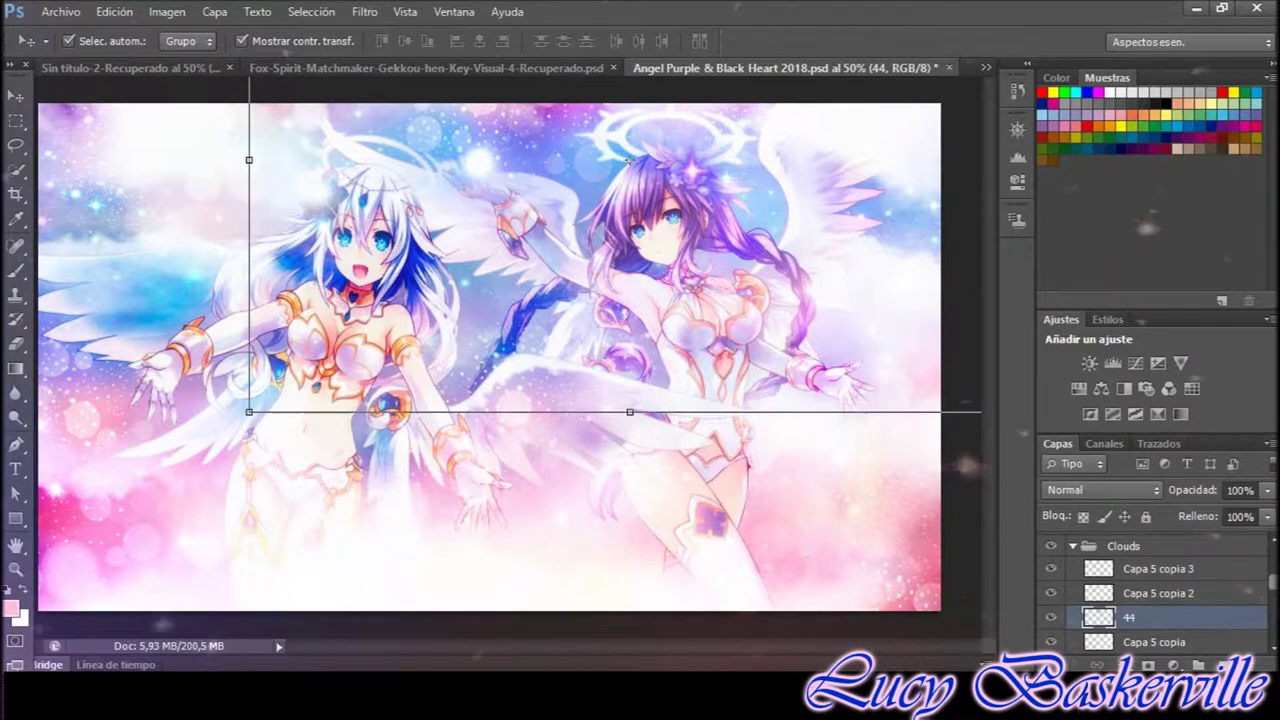
drag(629, 160, 617, 158)
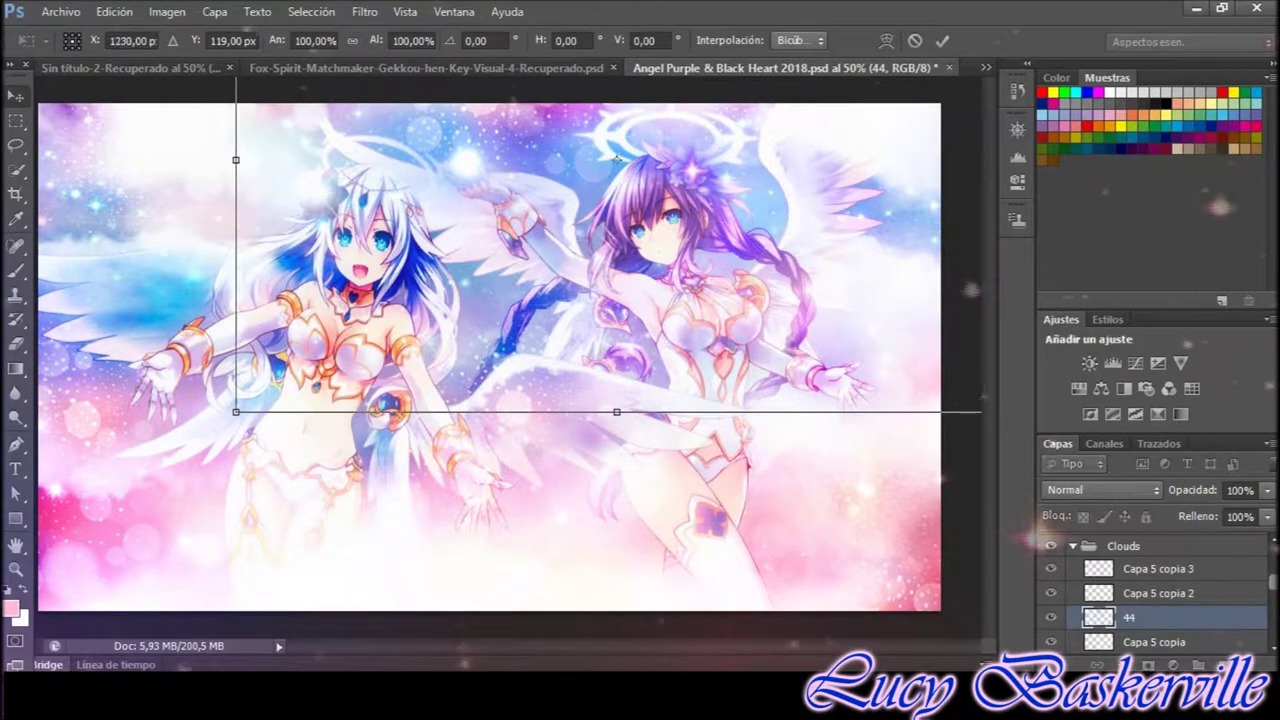
key(ctrl+bracketright)
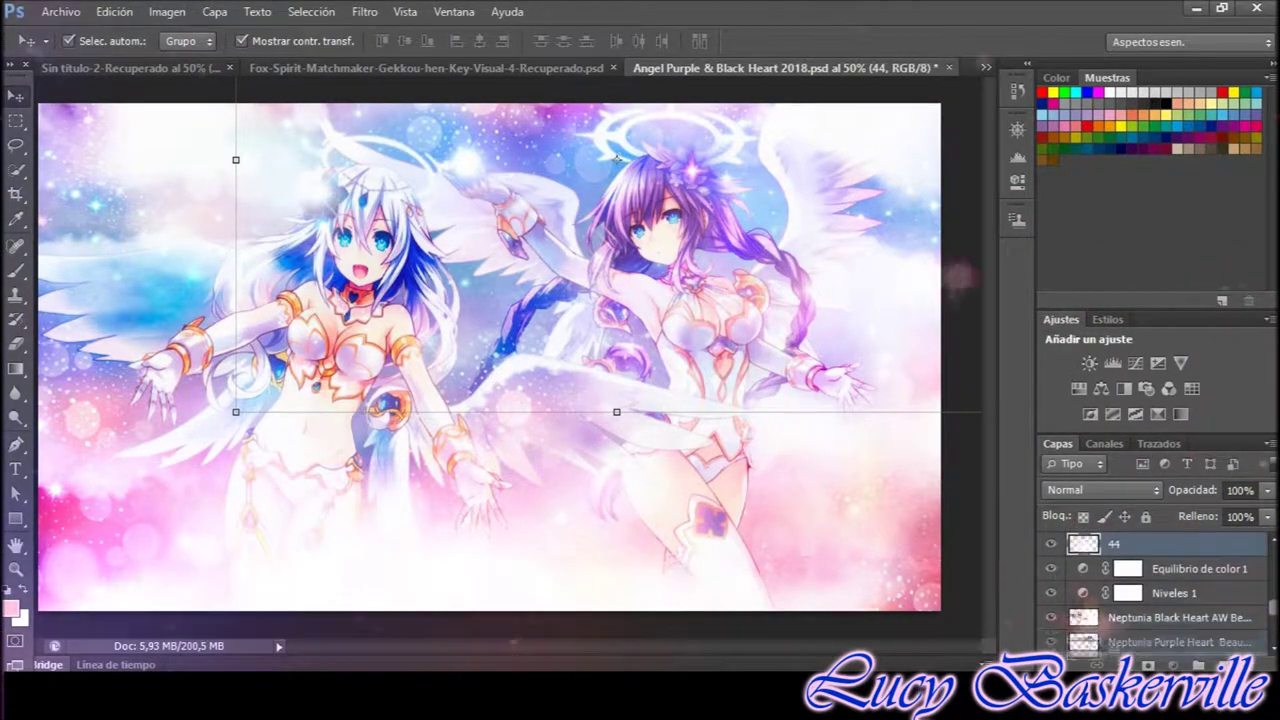
key(ctrl+t)
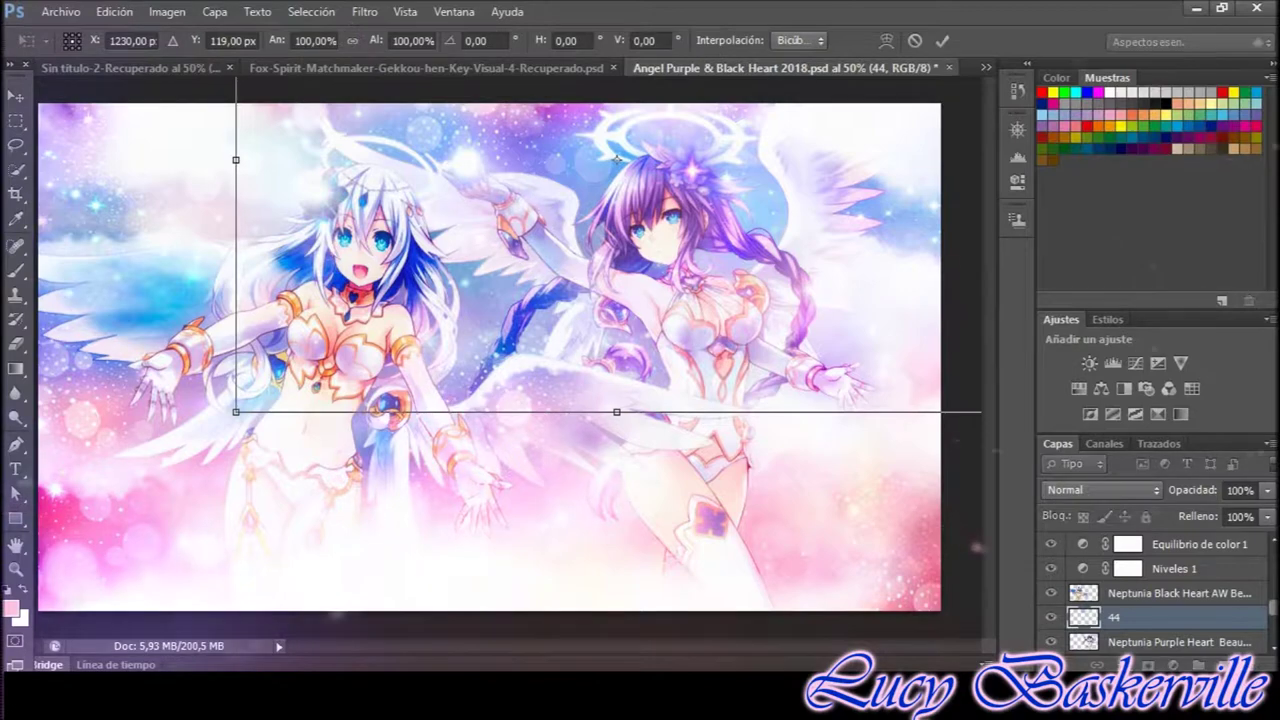
key(Return)
Stretch glow layer 44 slightly taller
key(b)
right_click(502, 196)
key(Escape)
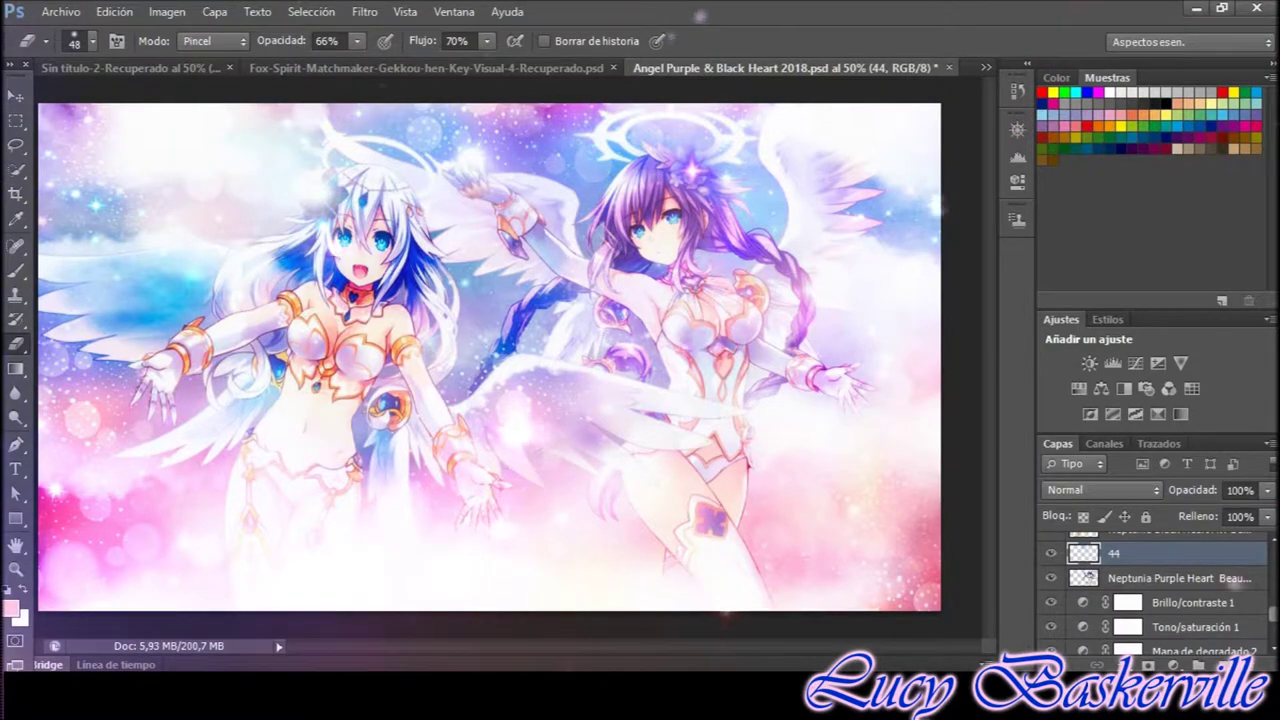
key(ctrl+t)
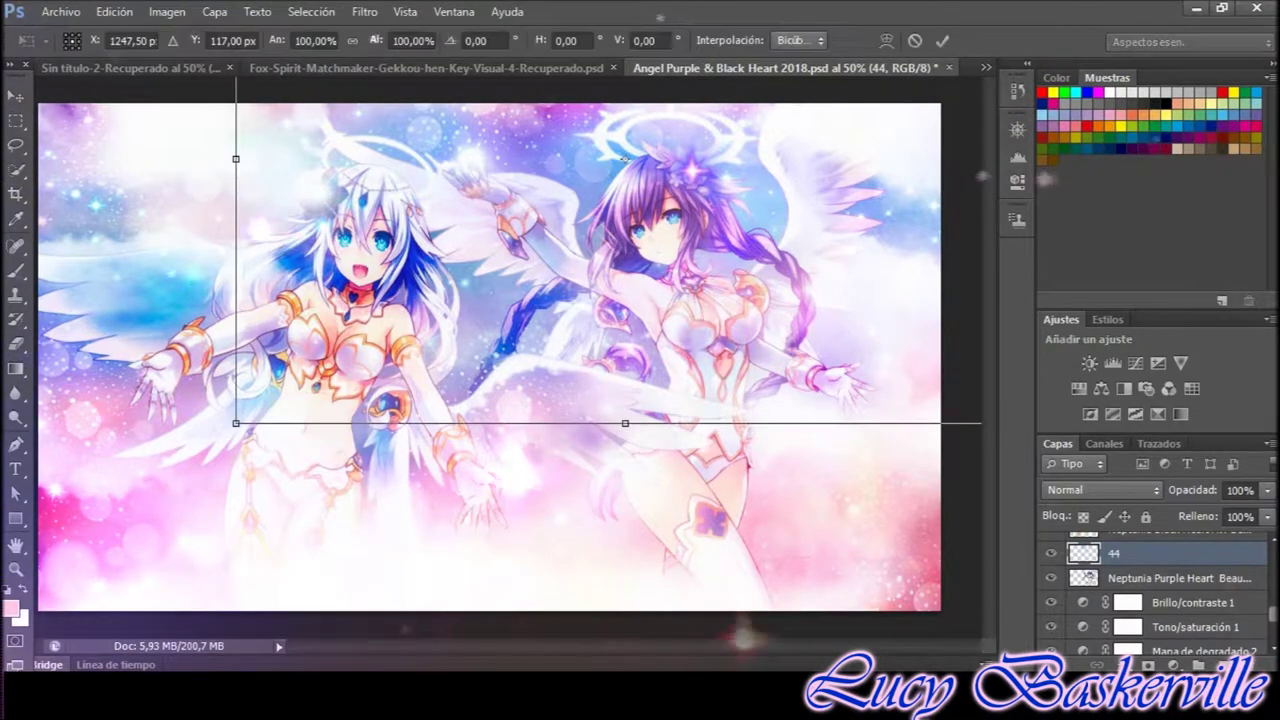
drag(625, 423, 625, 441)
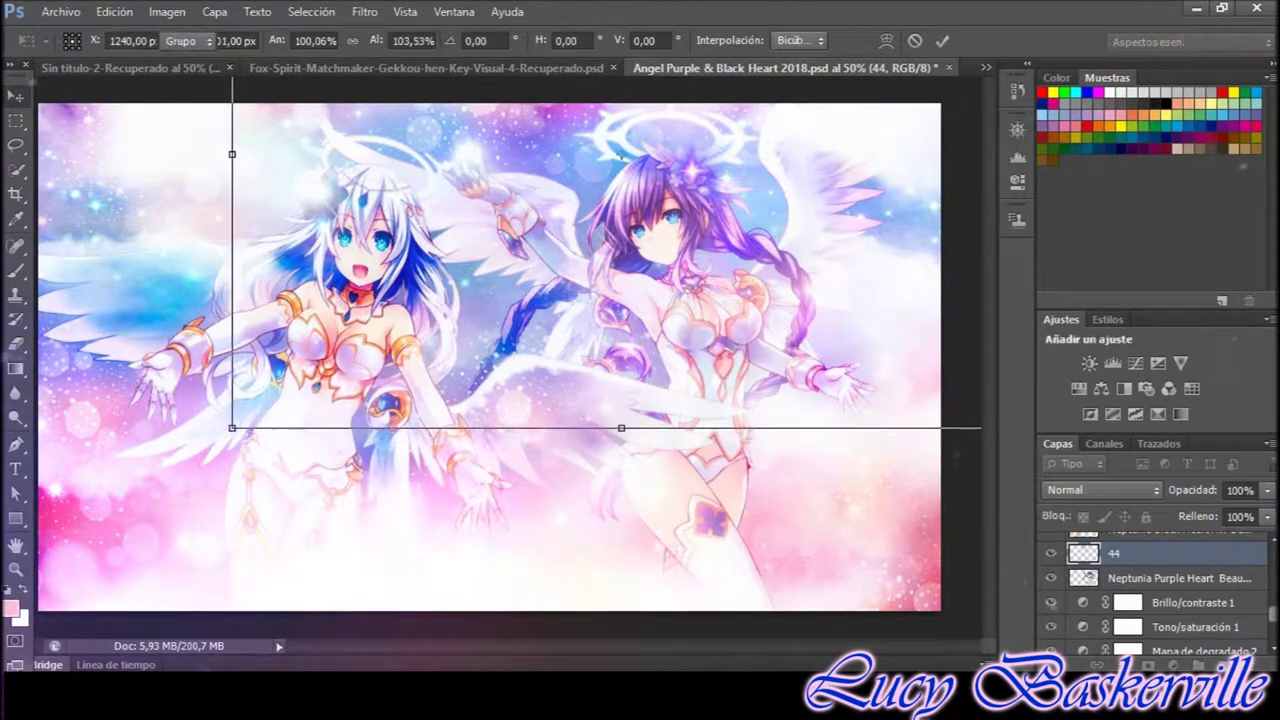
key(Return)
Add a new layer, Capa 7, set to Aclarar blending
key(b)
click(1100, 489)
click(1059, 178)
right_click(414, 140)
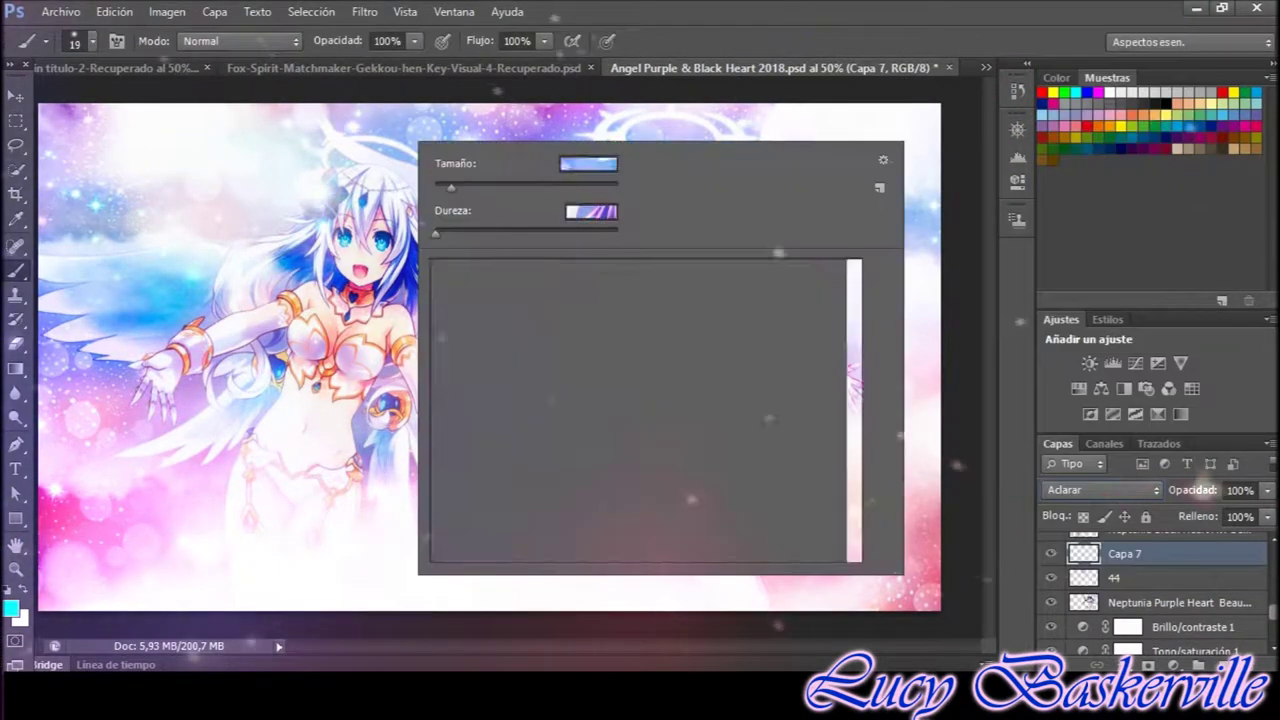
Set Capa 7's blend mode to Sobreexpos. lineal and show the Estilos panel
click(1100, 489)
click(1100, 236)
click(1107, 319)
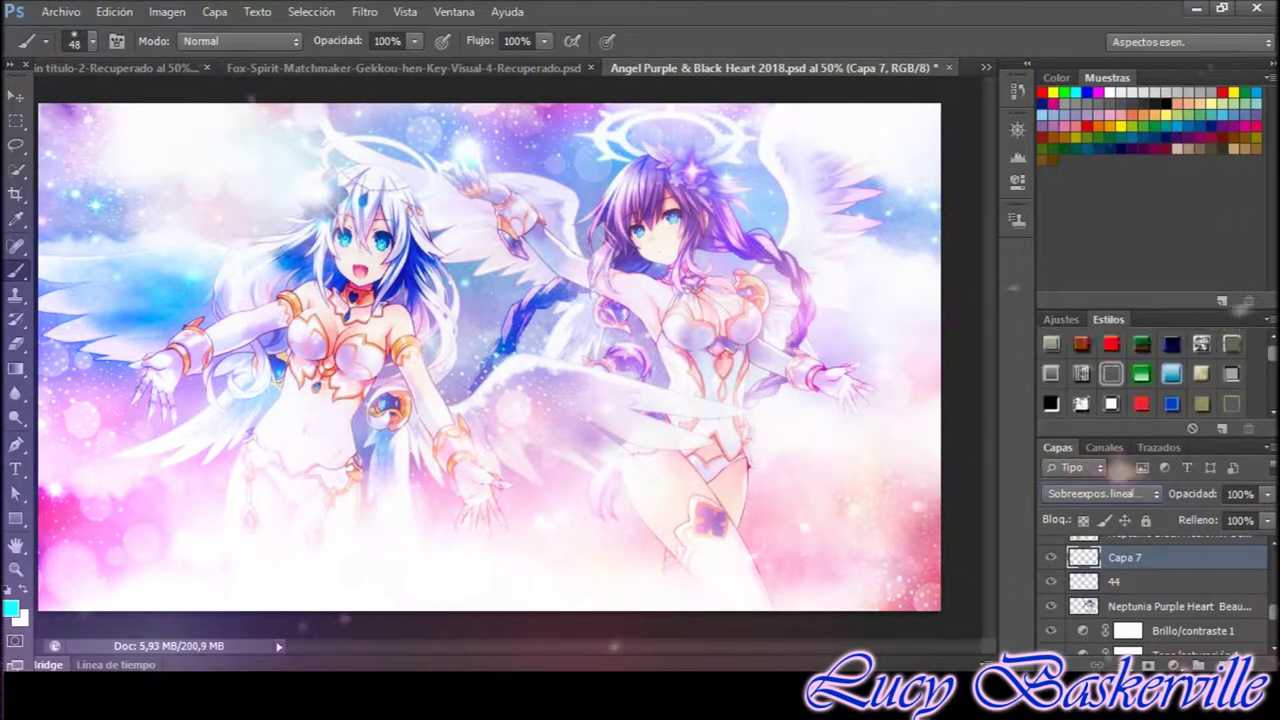
scroll(1140, 370, down, 1)
scroll(1140, 370, down, 1)
scroll(1140, 370, down, 1)
Browse through the Estilos style presets, then bring up the Archivo menu
scroll(1140, 370, down, 1)
right_click(1172, 345)
key(Escape)
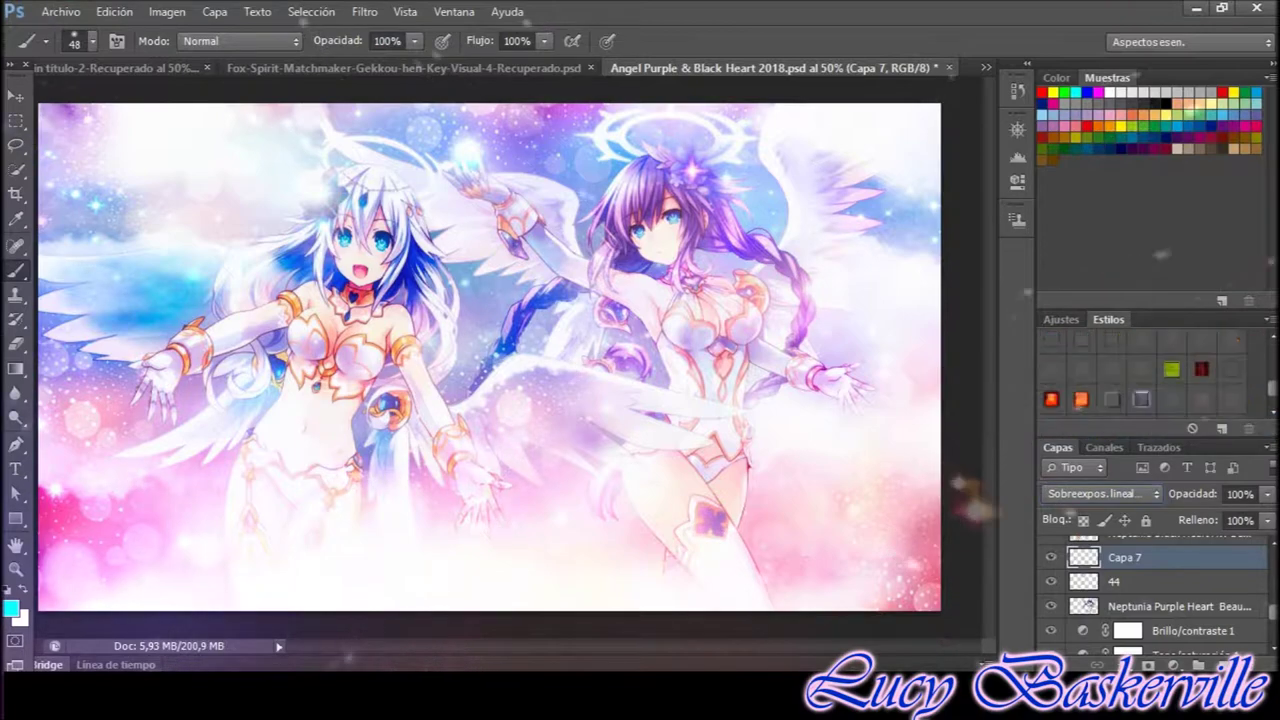
scroll(1150, 380, down, 2)
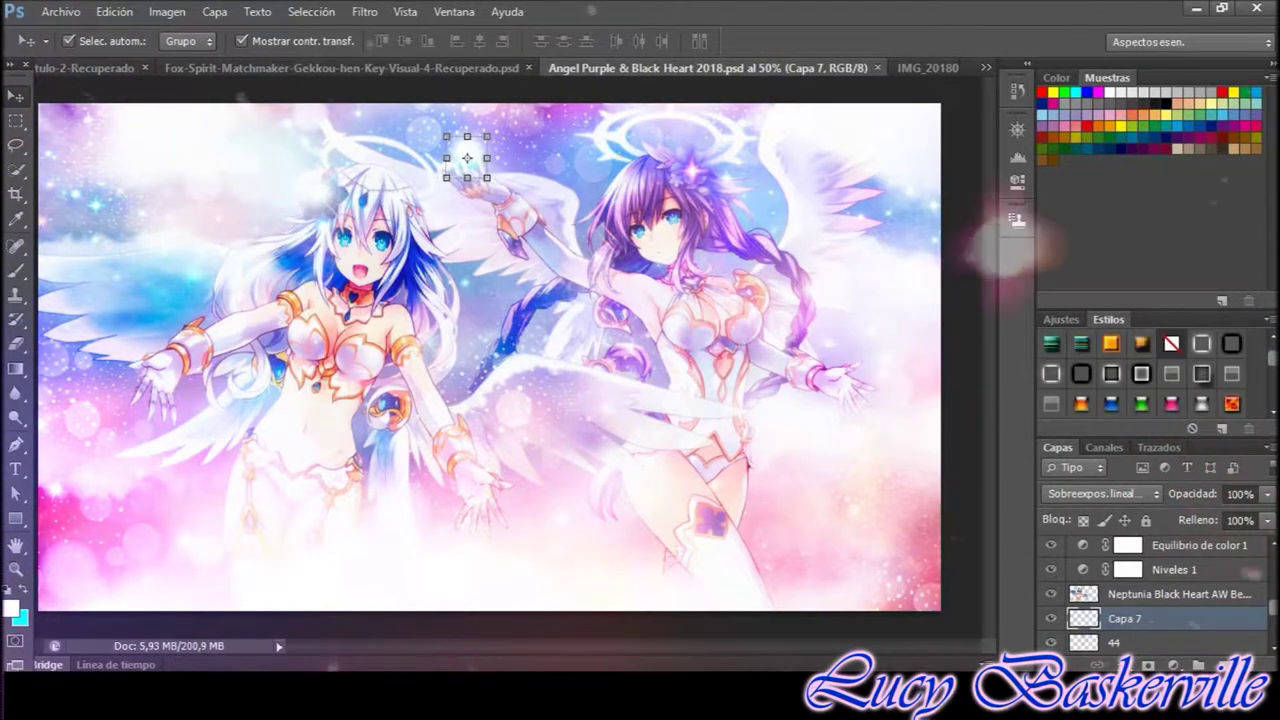
scroll(1150, 375, down, 2)
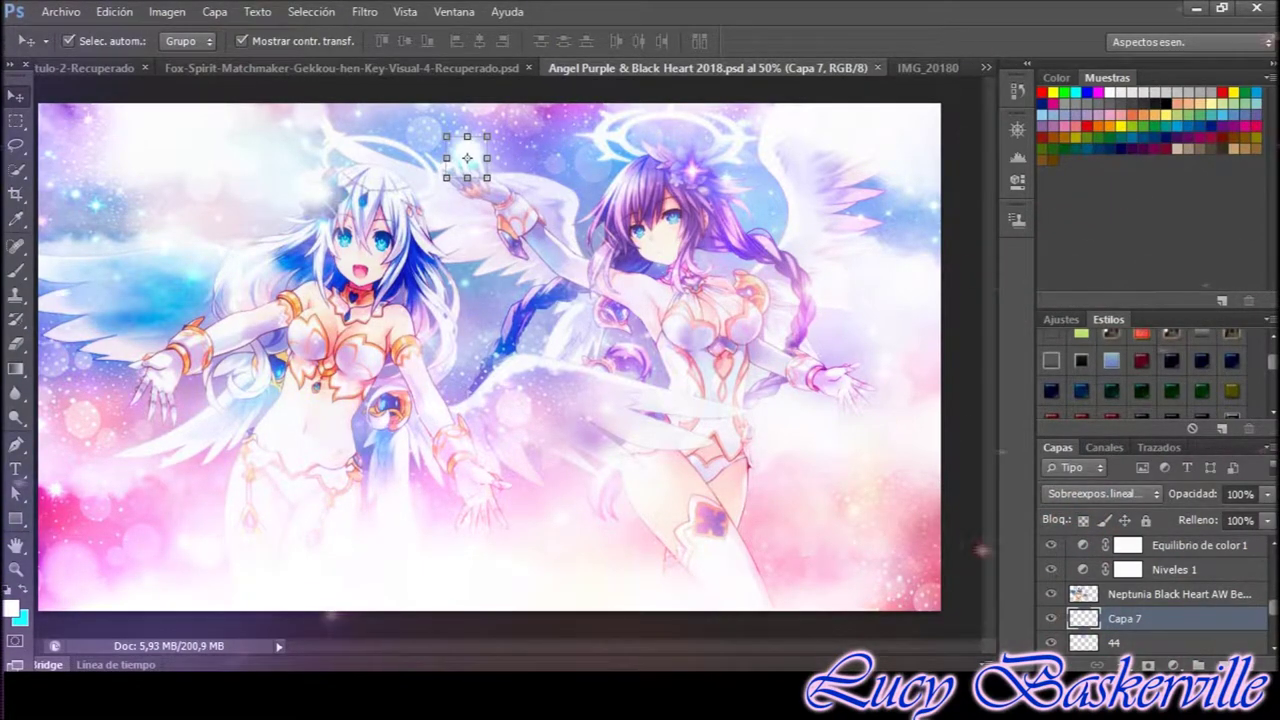
scroll(1150, 375, down, 2)
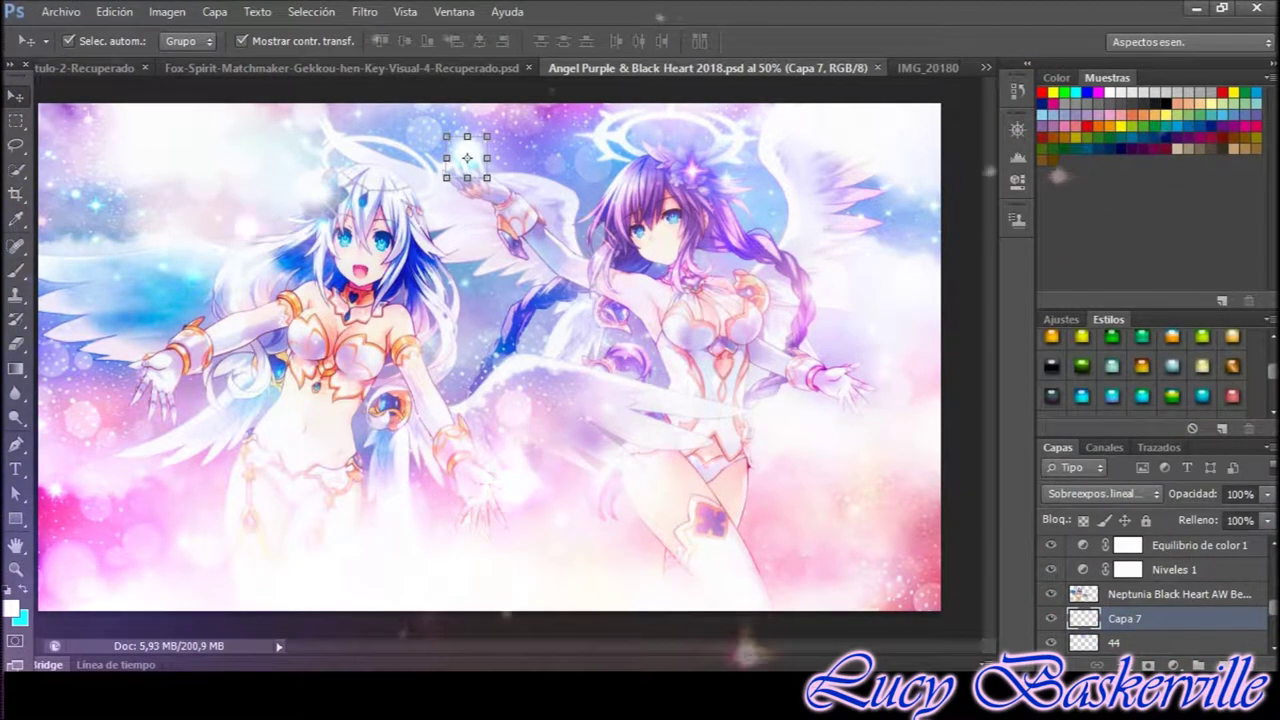
scroll(1150, 375, down, 2)
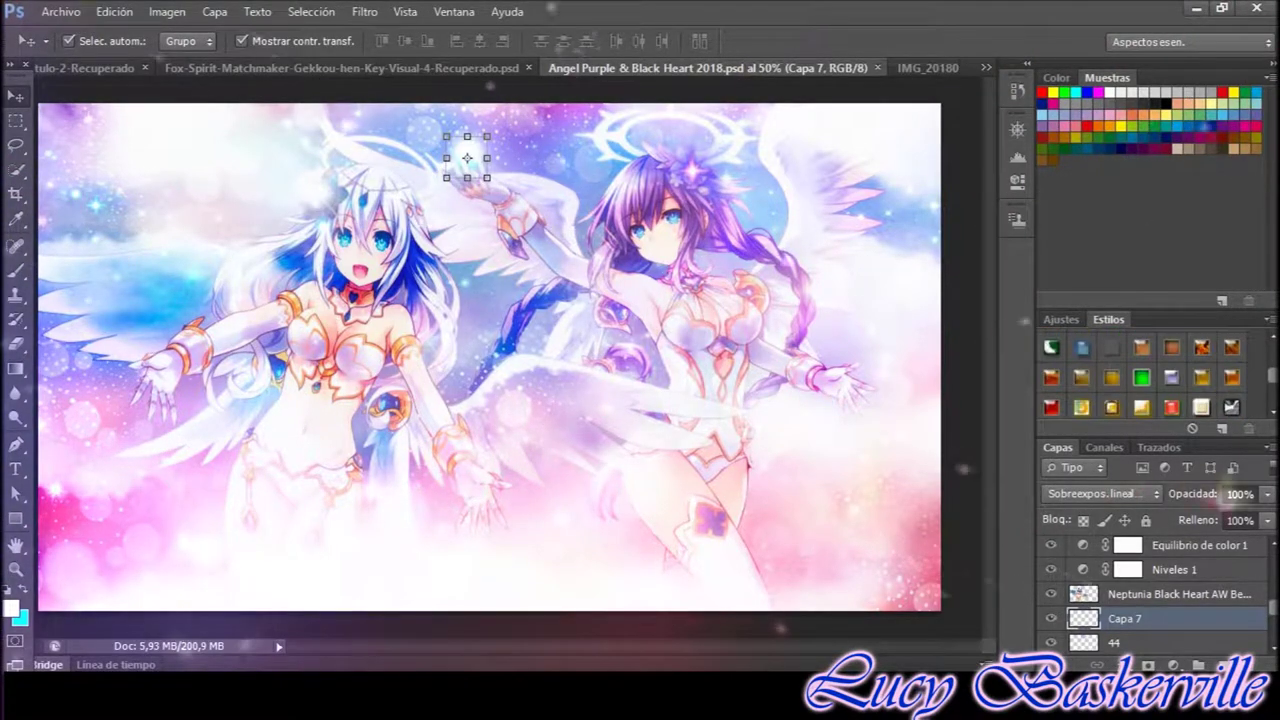
scroll(1150, 375, down, 2)
scroll(1150, 375, down, 2)
scroll(1150, 375, down, 1)
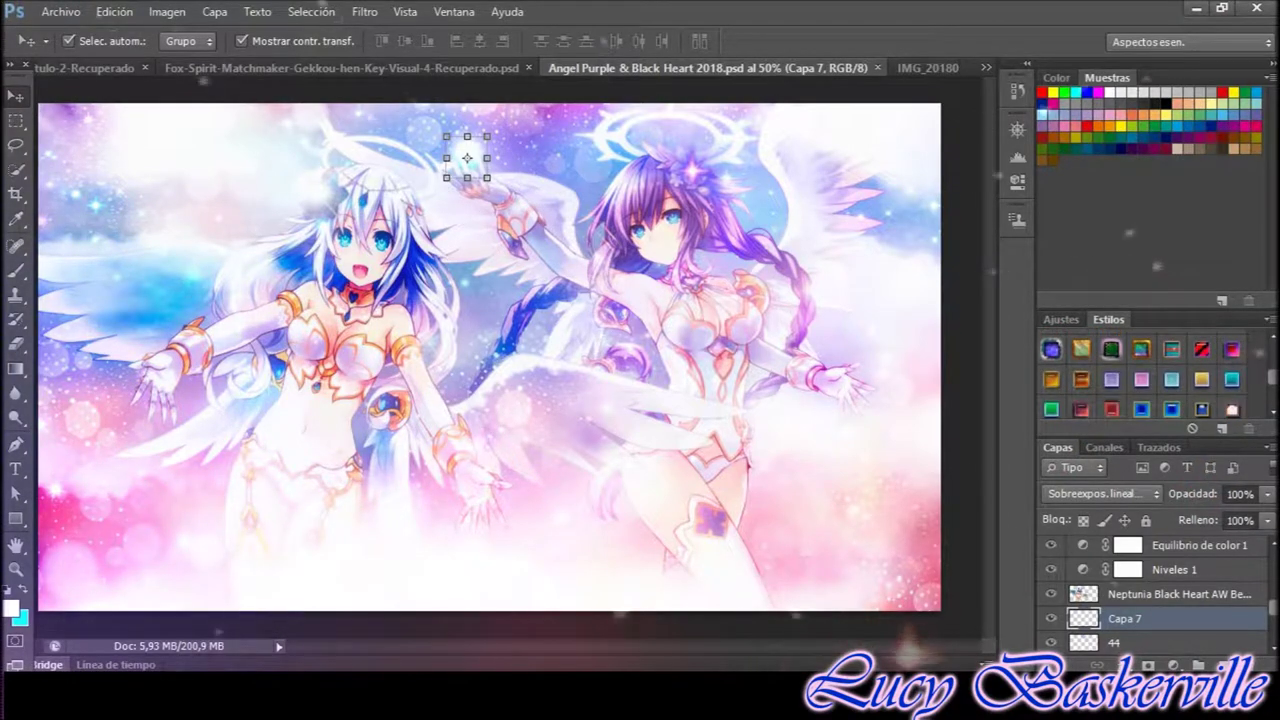
click(60, 11)
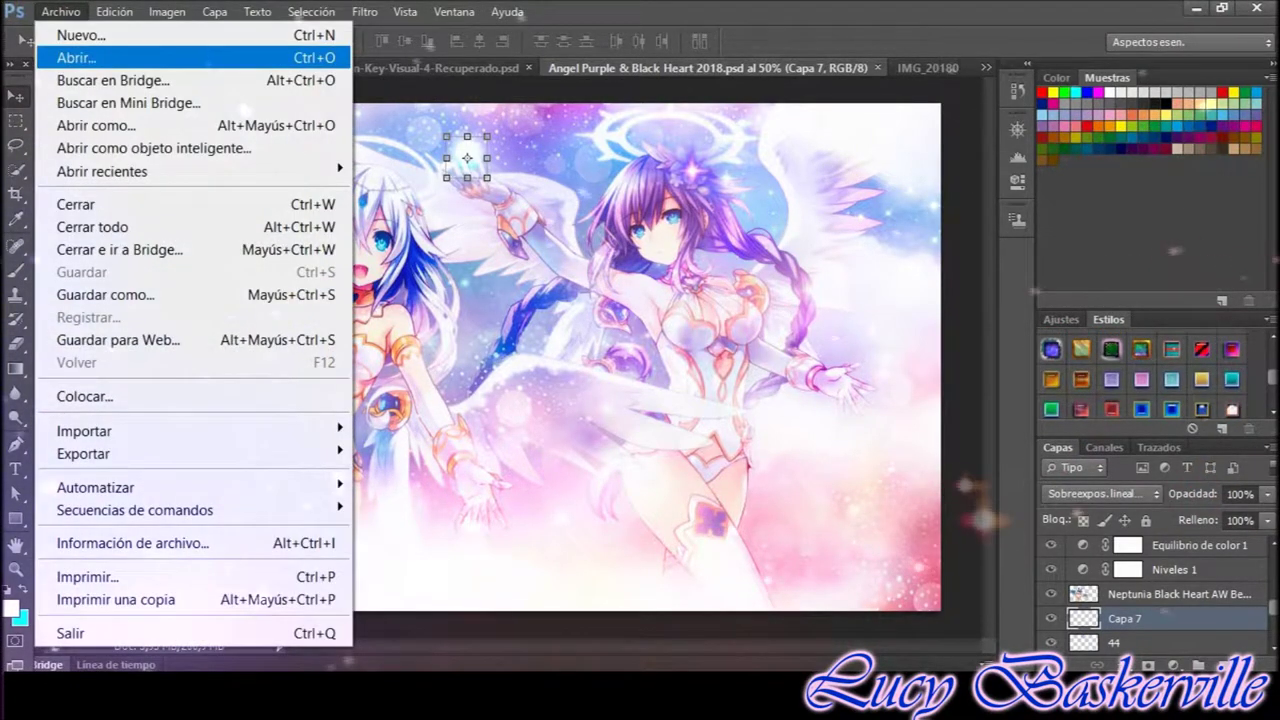
Place a new image as layer 43, shrunk toward the top-left
click(85, 396)
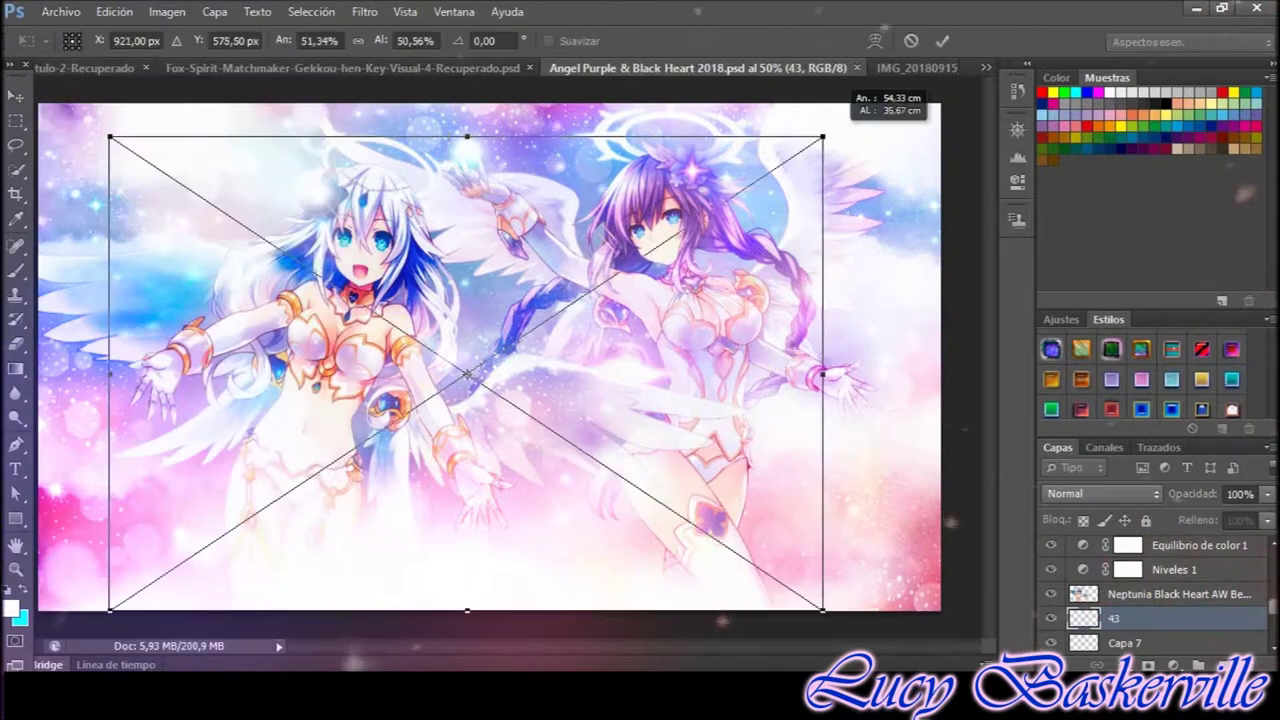
drag(829, 134, 645, 152)
key(Return)
key(e)
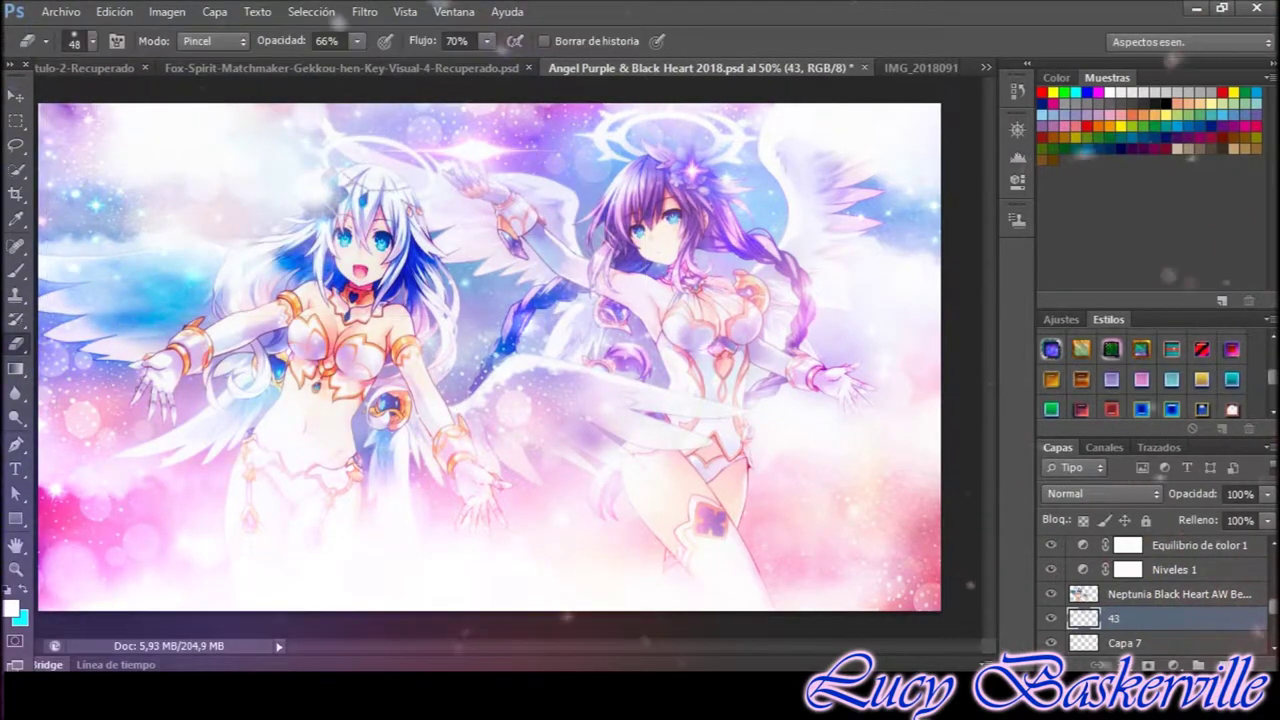
right_click(120, 185)
key(Escape)
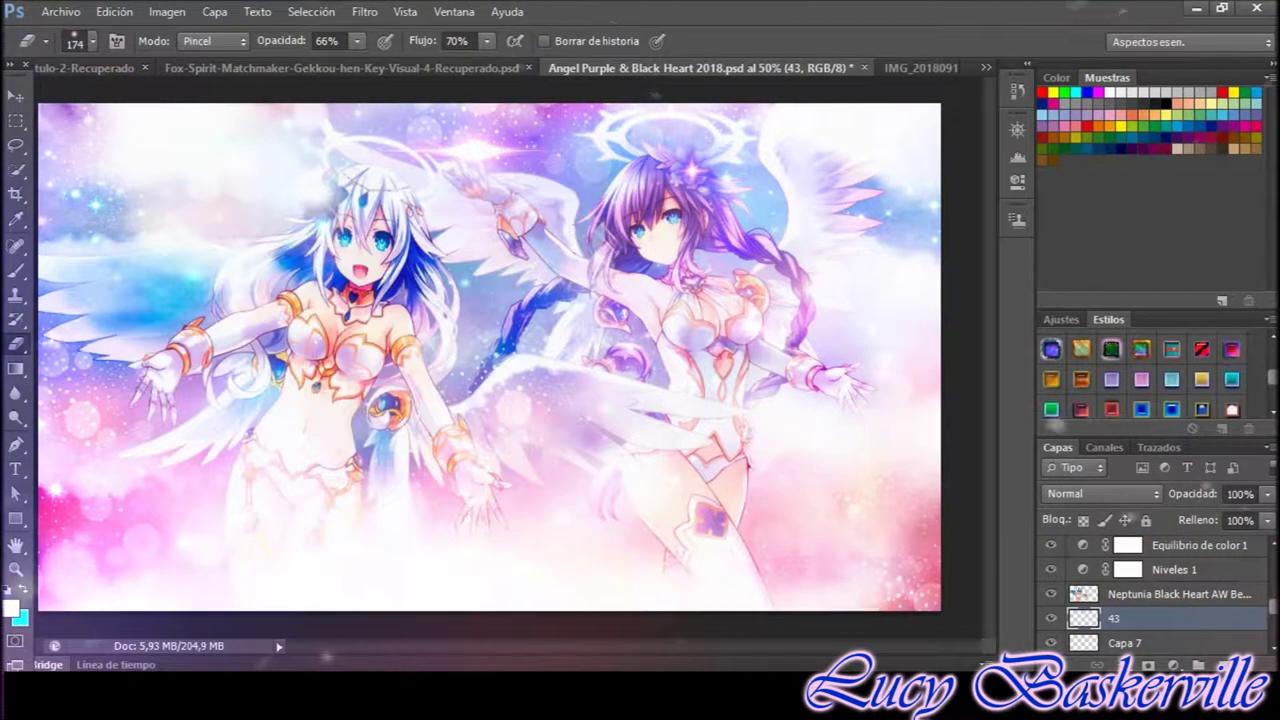
key(v)
Warp layer 43, pulling its top-right area inward
key(ctrl+t)
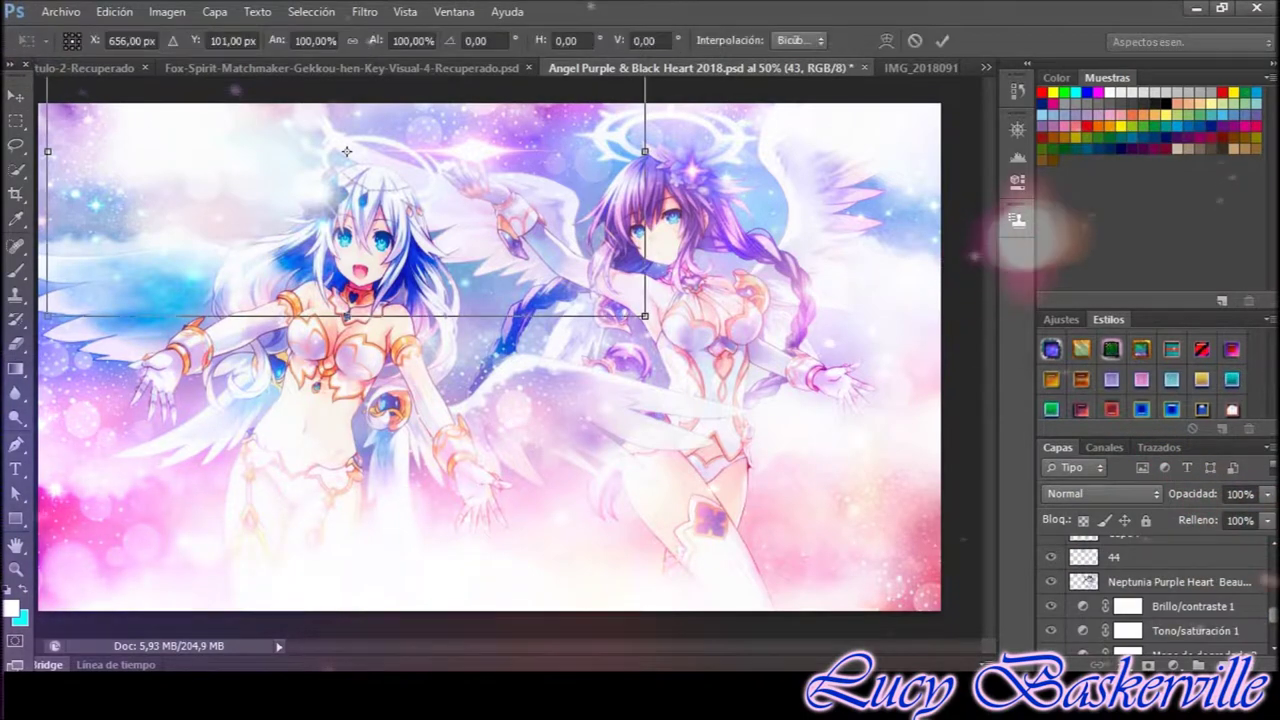
drag(346, 151, 581, 306)
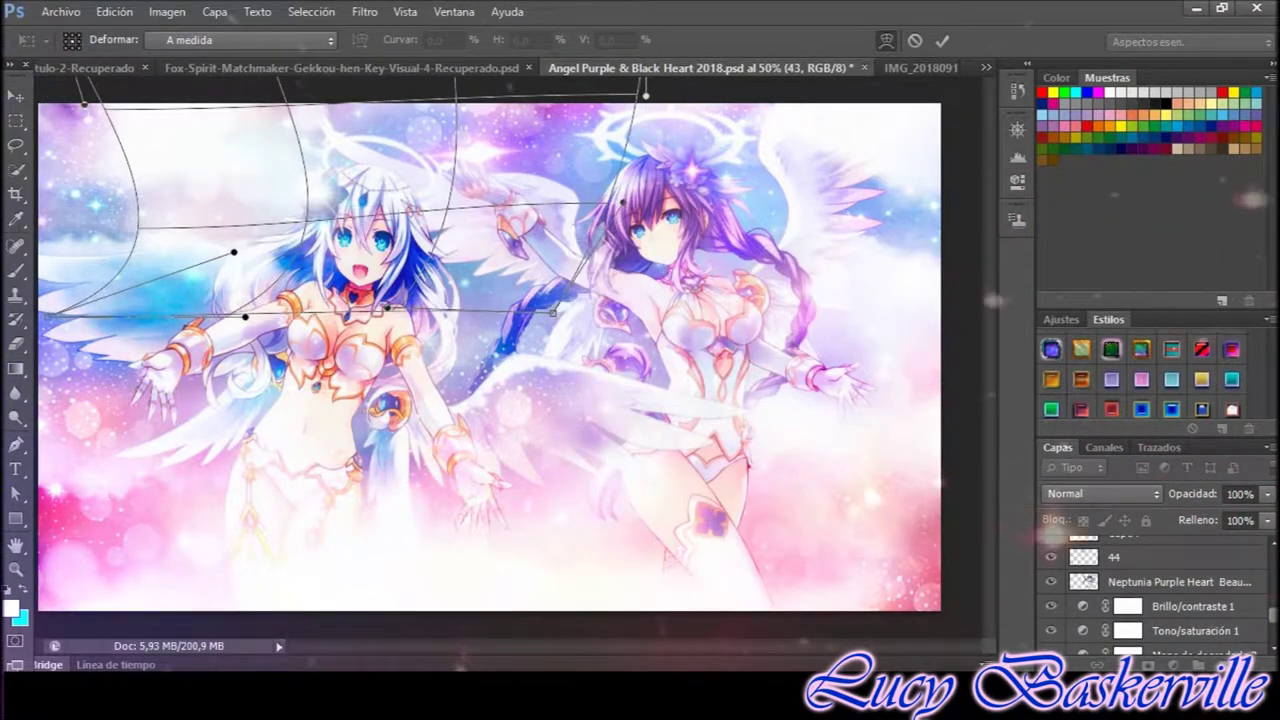
drag(645, 96, 566, 128)
key(Return)
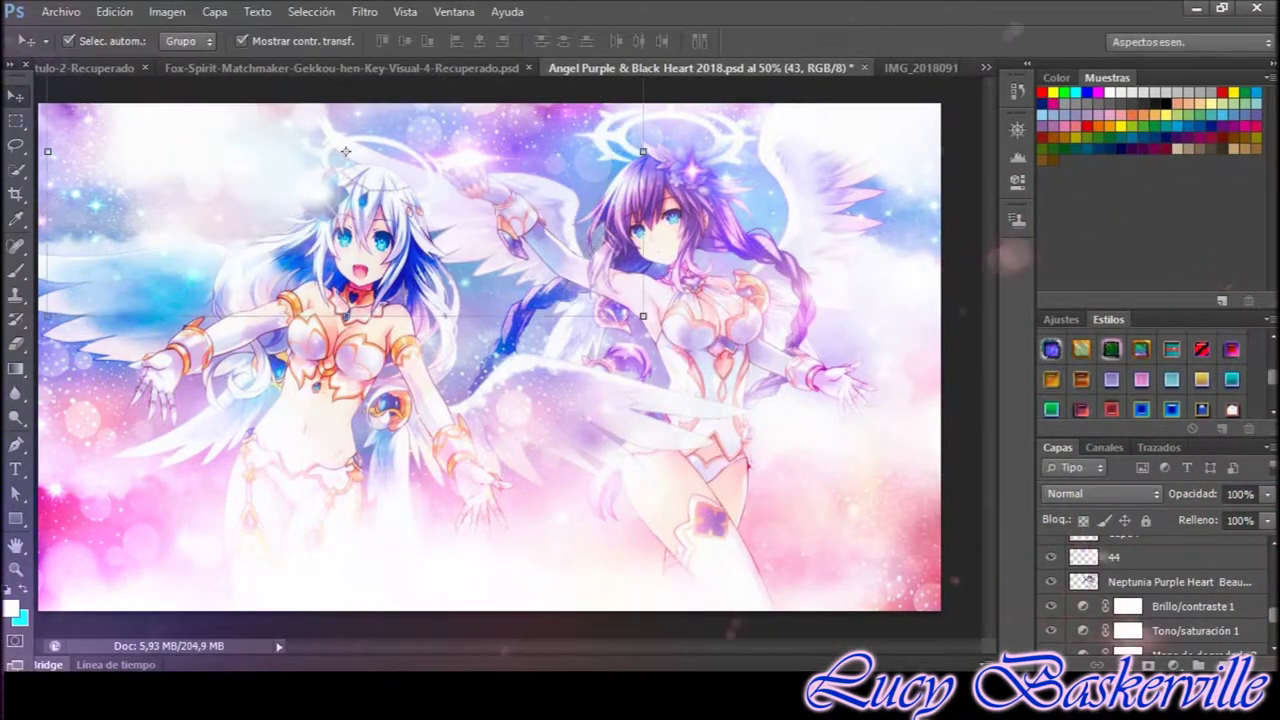
Set layer 43 to Aclarar blending and rotate it about 7.57°
click(1100, 493)
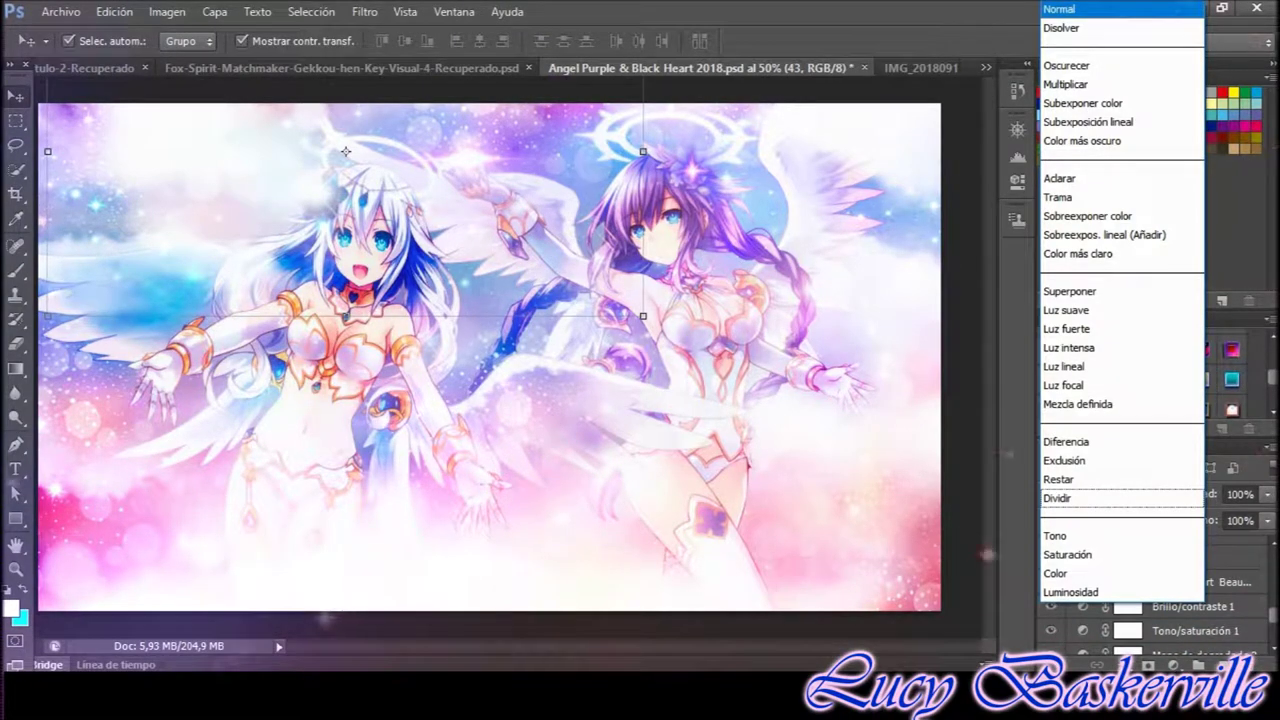
key(Escape)
key(Up)
key(Up)
key(Up)
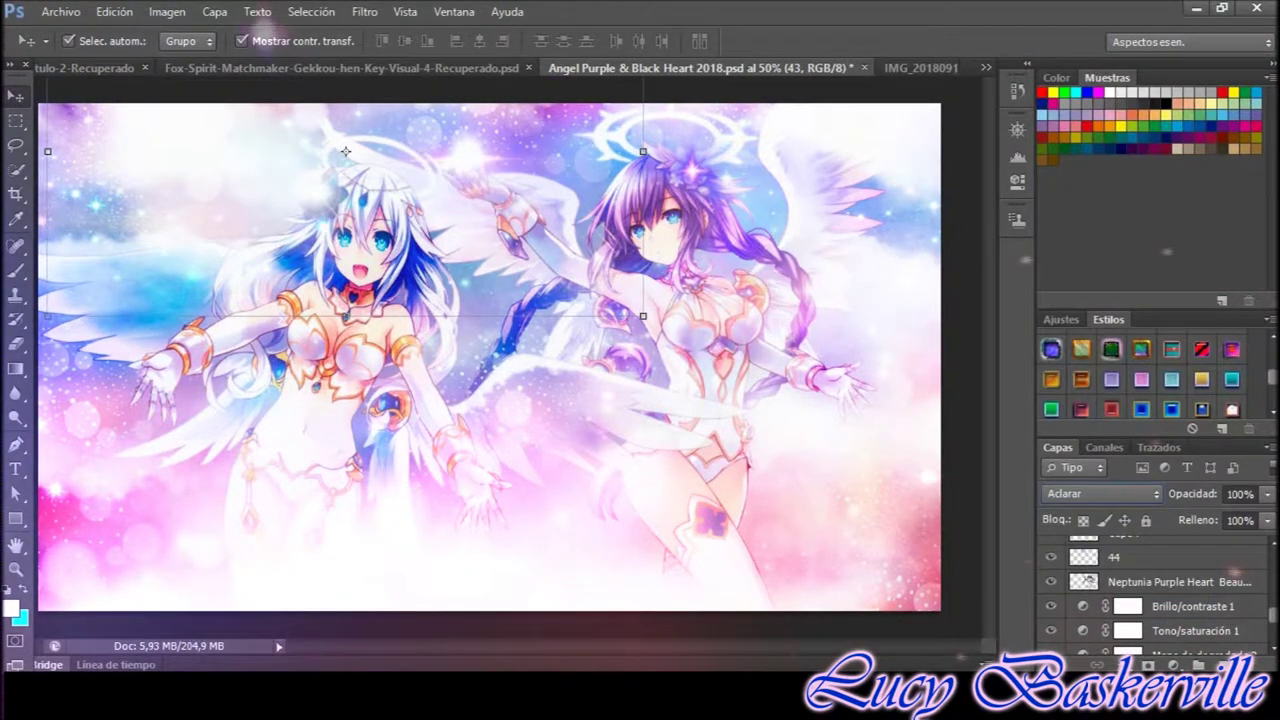
drag(655, 150, 600, 214)
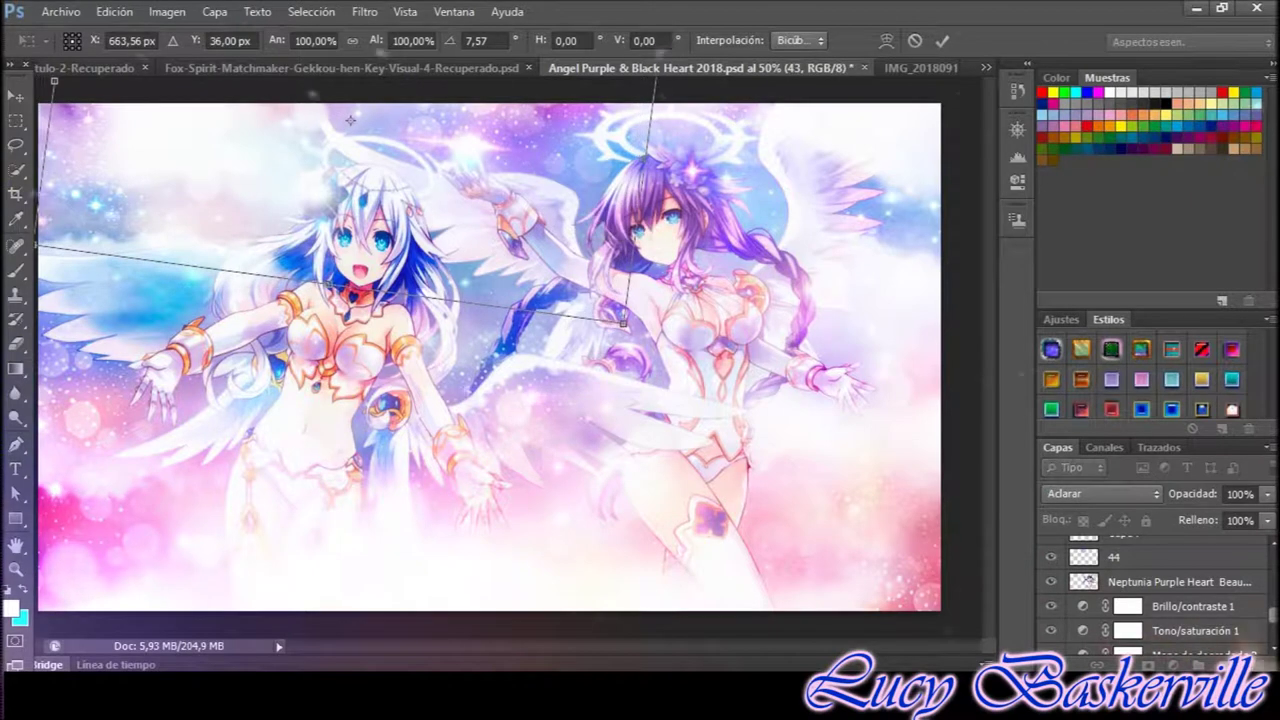
key(Return)
key(e)
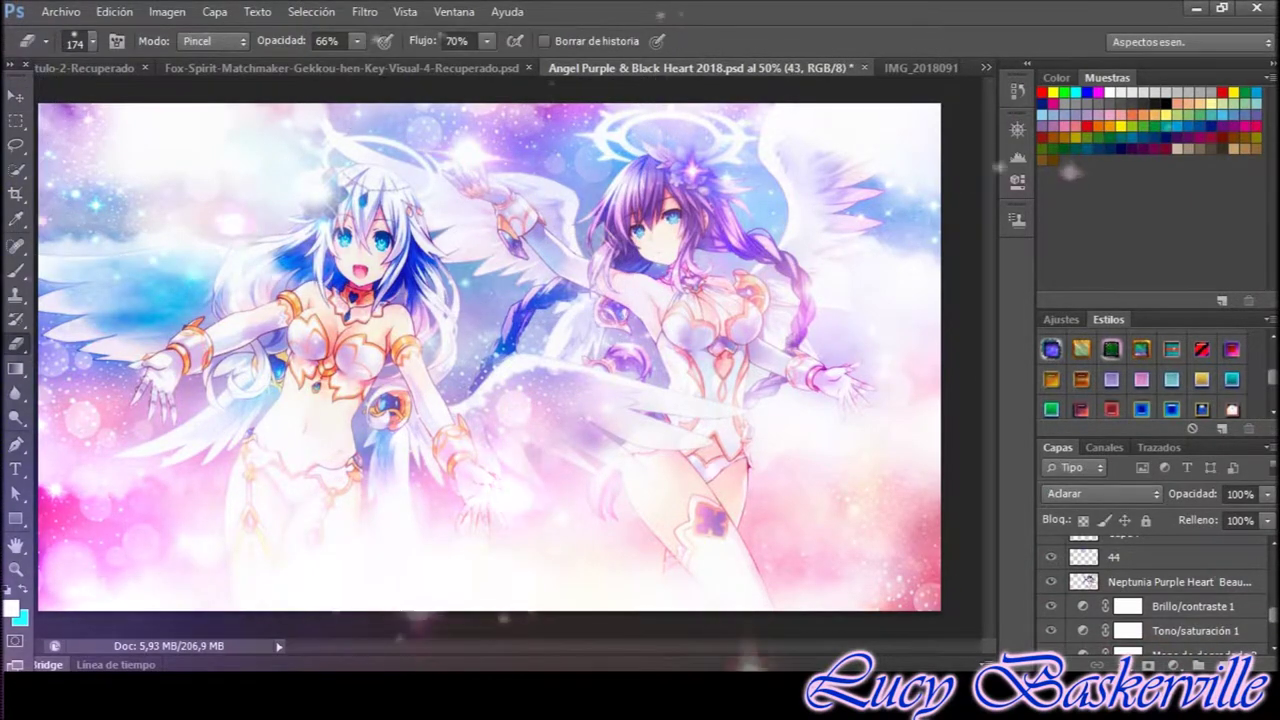
Add a Curvas adjustment layer and raise the RGB curve to brighten
click(1061, 319)
click(1135, 363)
drag(887, 295, 919, 269)
Add empty layer Capa 8 above the glare layer, topped by a Curvas 2 adjustment
key(v)
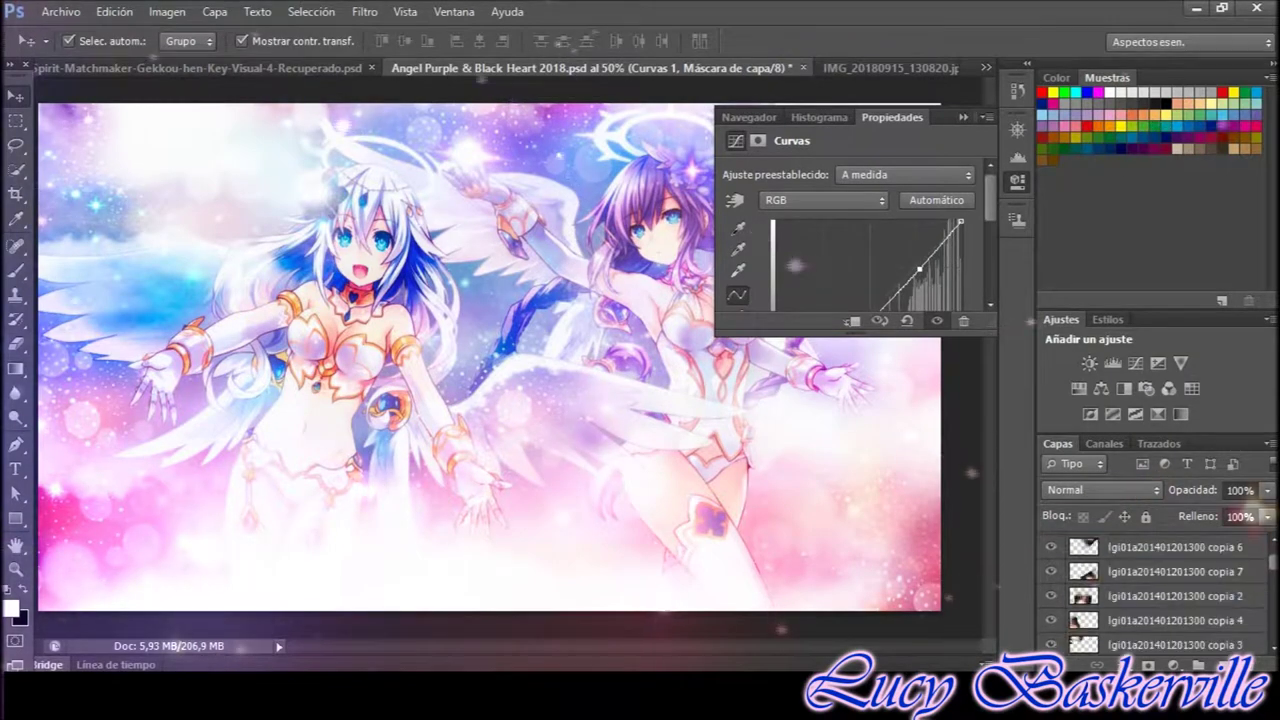
key(alt+bracketleft)
key(alt+bracketright)
key(alt+bracketright)
key(alt+bracketright)
key(e)
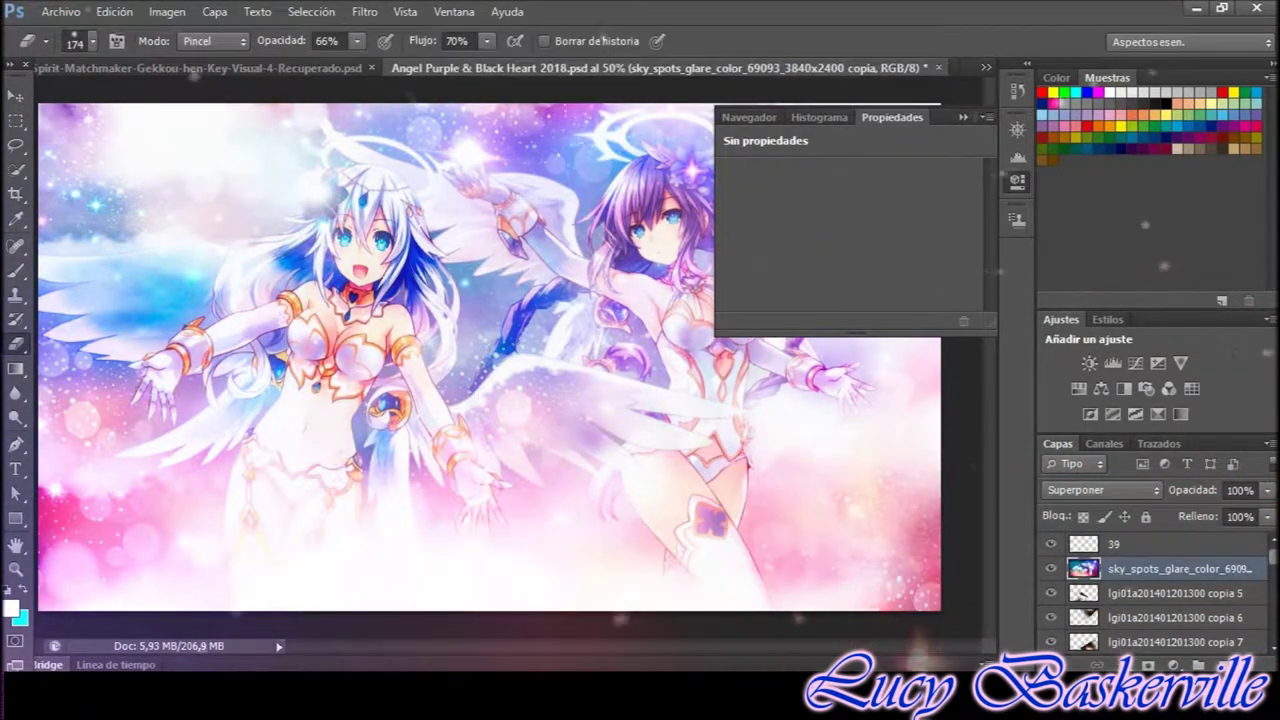
key(ctrl+shift+alt+n)
click(1135, 363)
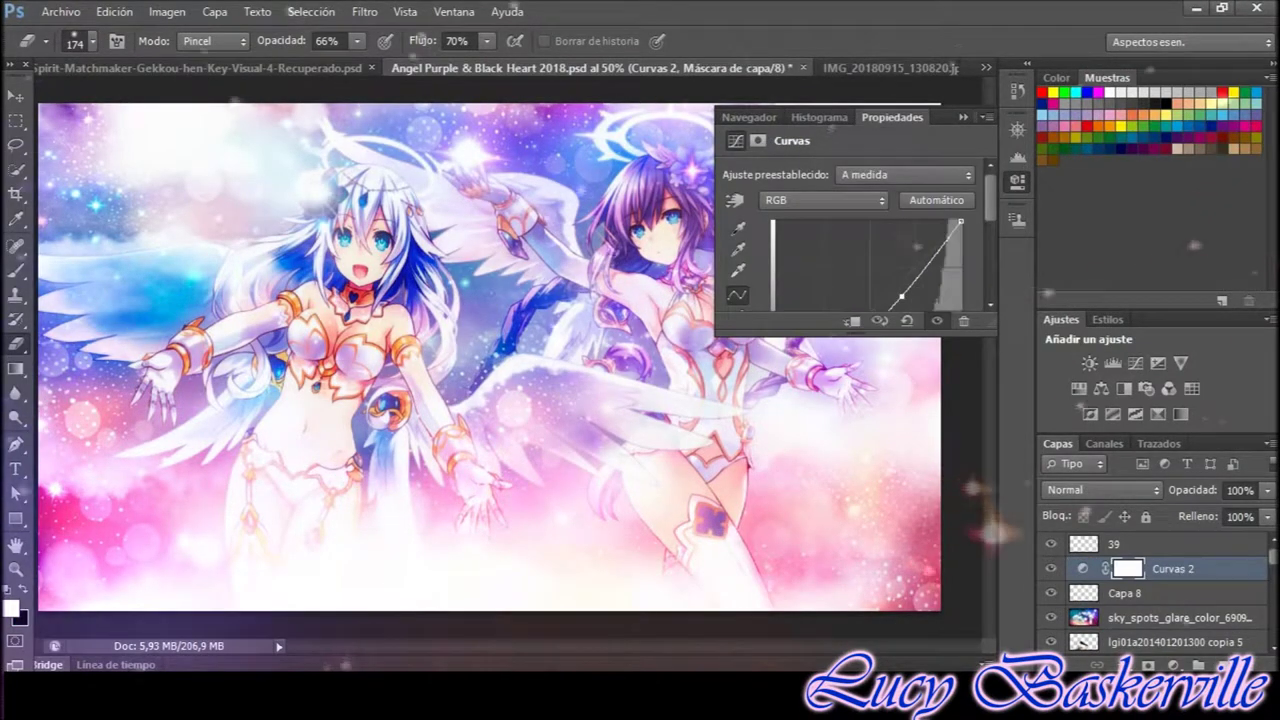
Zoom the view to 100% and save the document with Archivo > Guardar
key(b)
key(ctrl+plus)
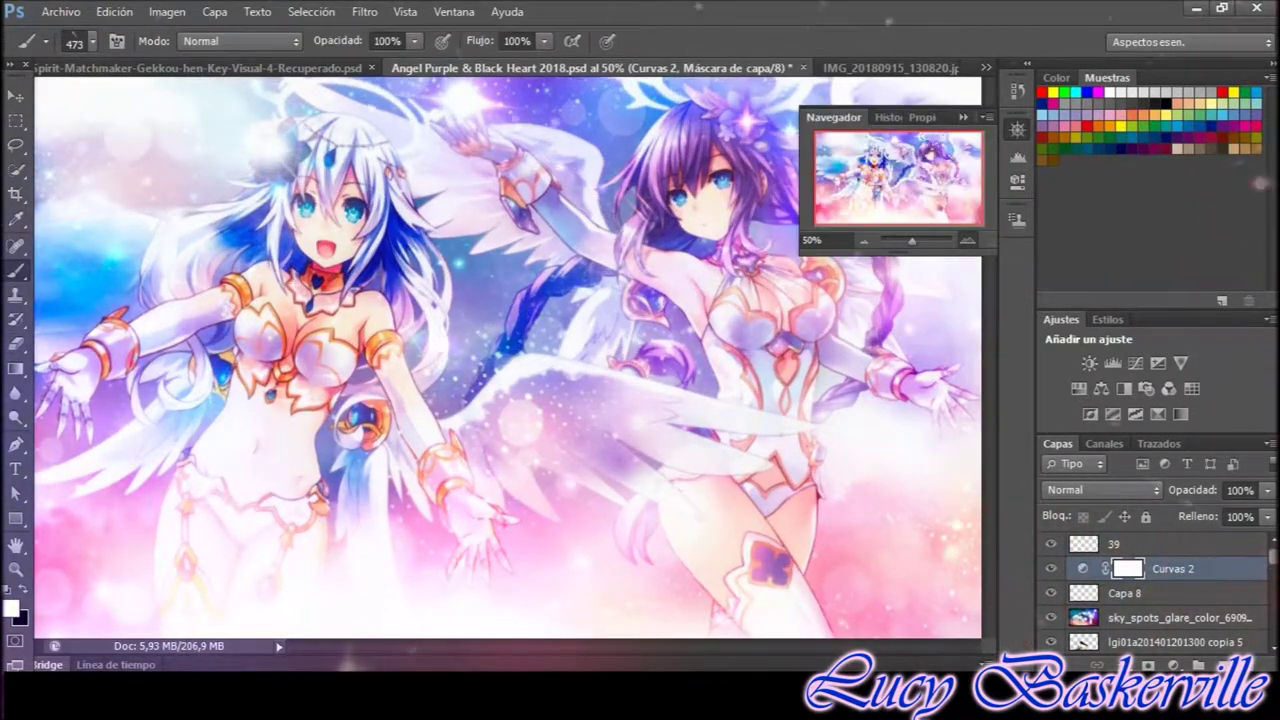
key(ctrl+1)
key(alt+a)
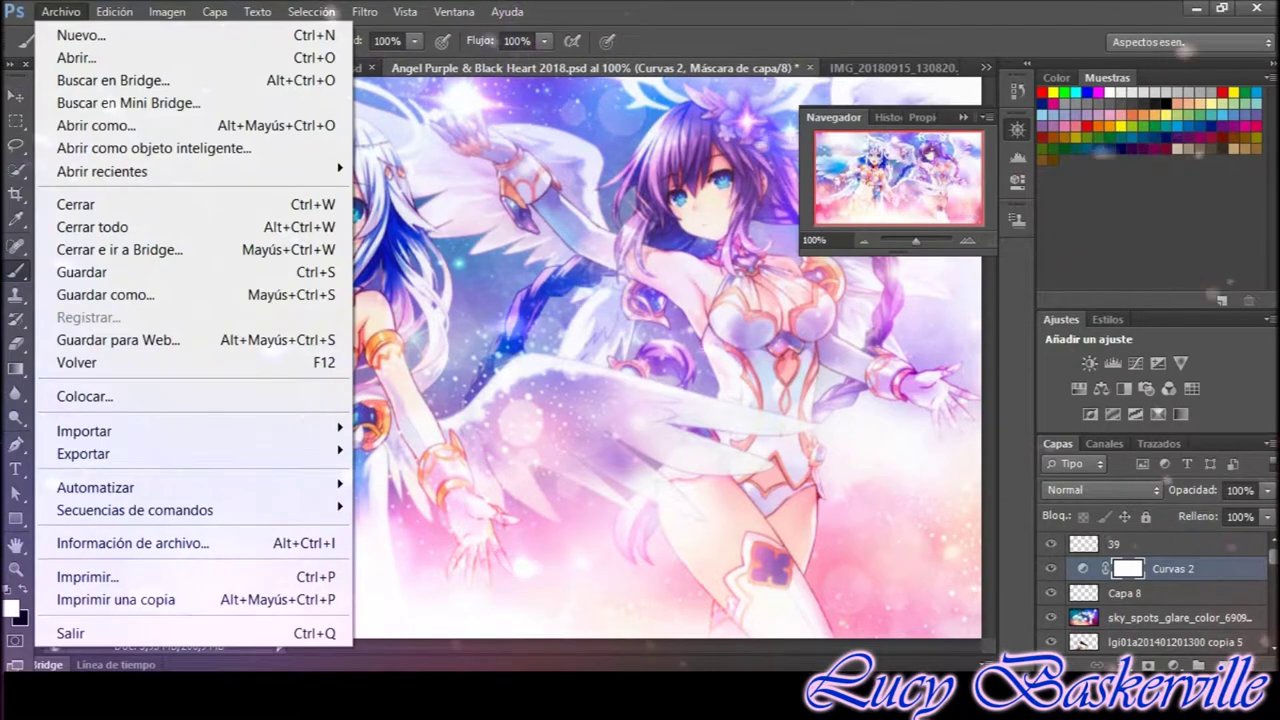
key(g)
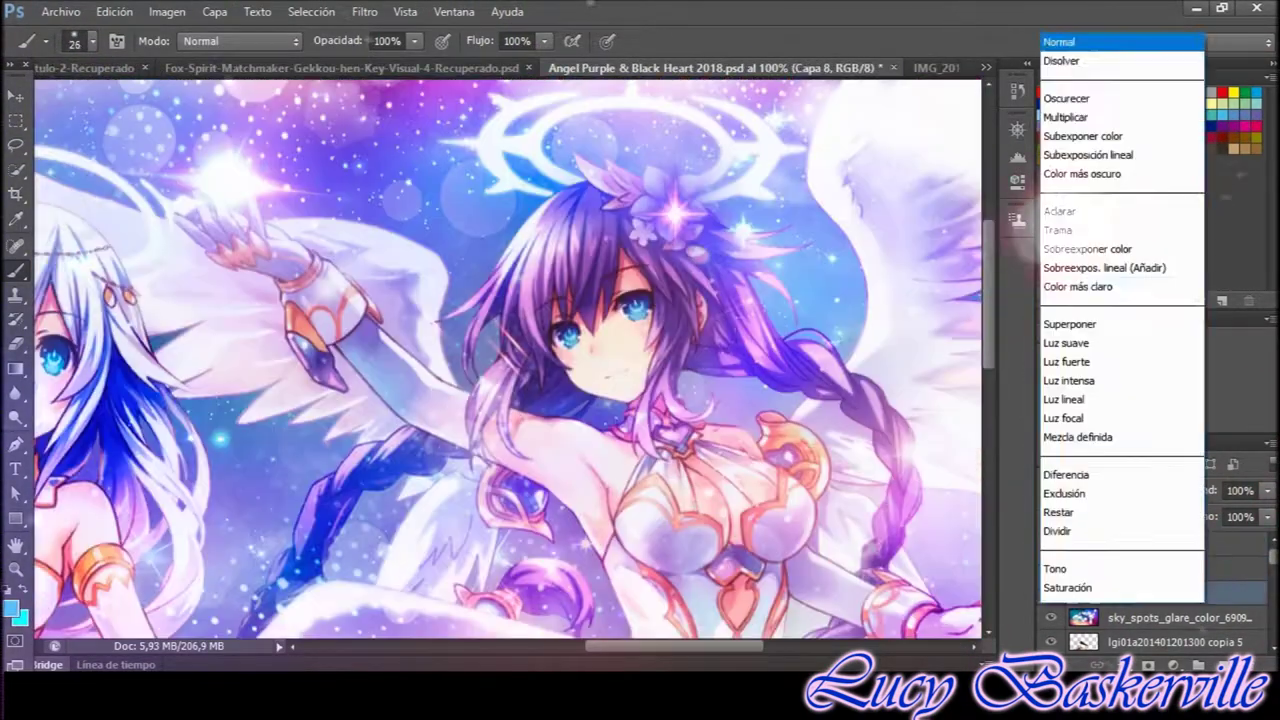
Set Capa 8 to Sobreexponer color blending and zoom to 200% on the face
key(Return)
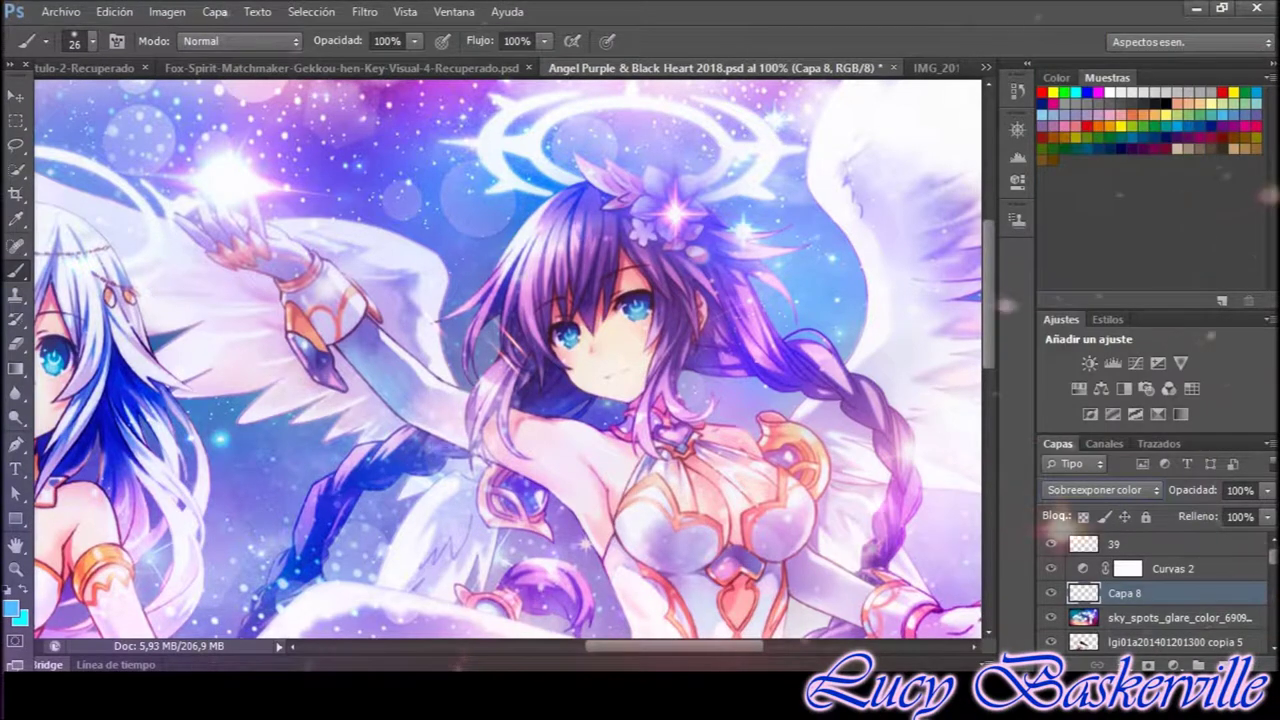
click(1017, 130)
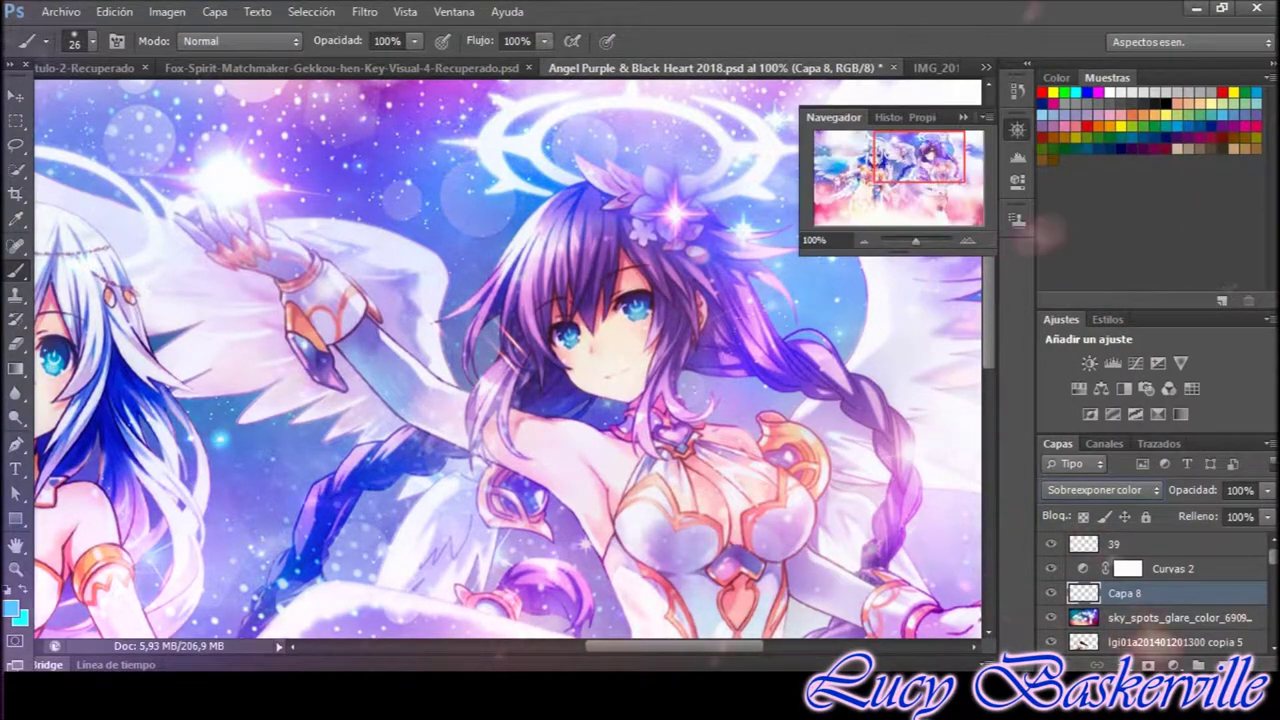
click(967, 240)
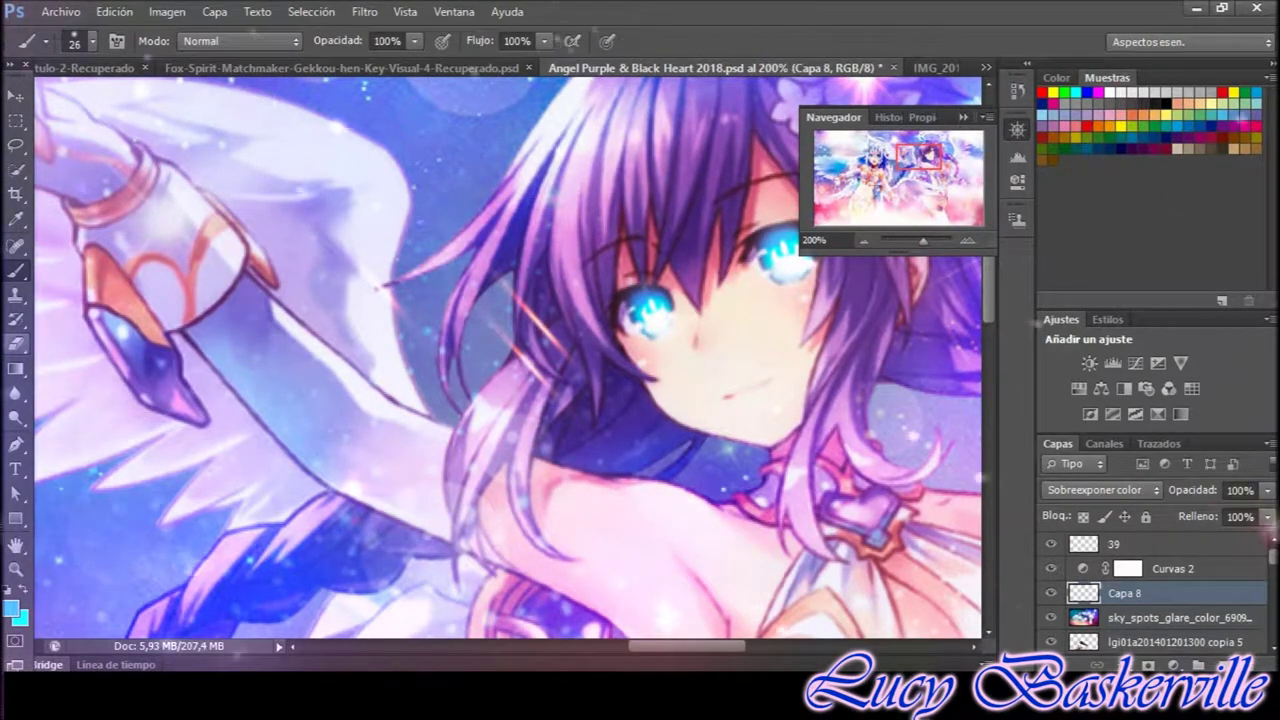
Refine the glowing eyes with the Eraser, then zoom out to view the whole wallpaper
key(e)
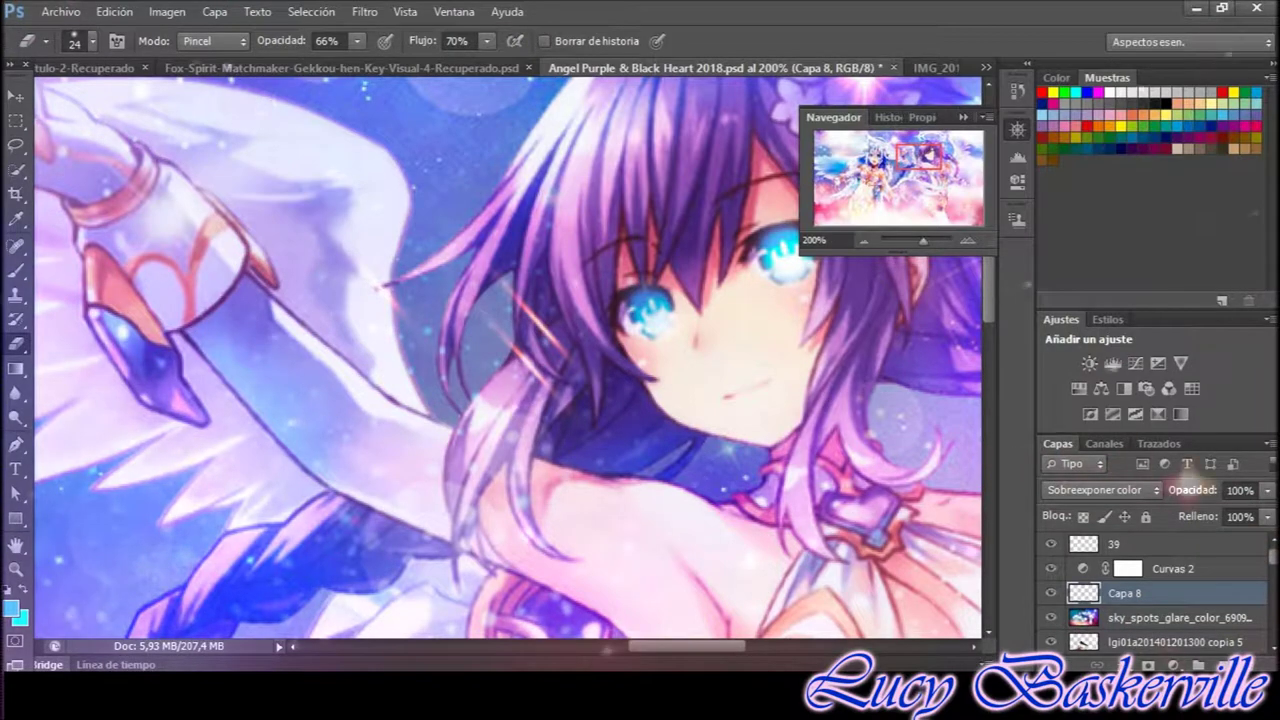
scroll(508, 356, right, 3)
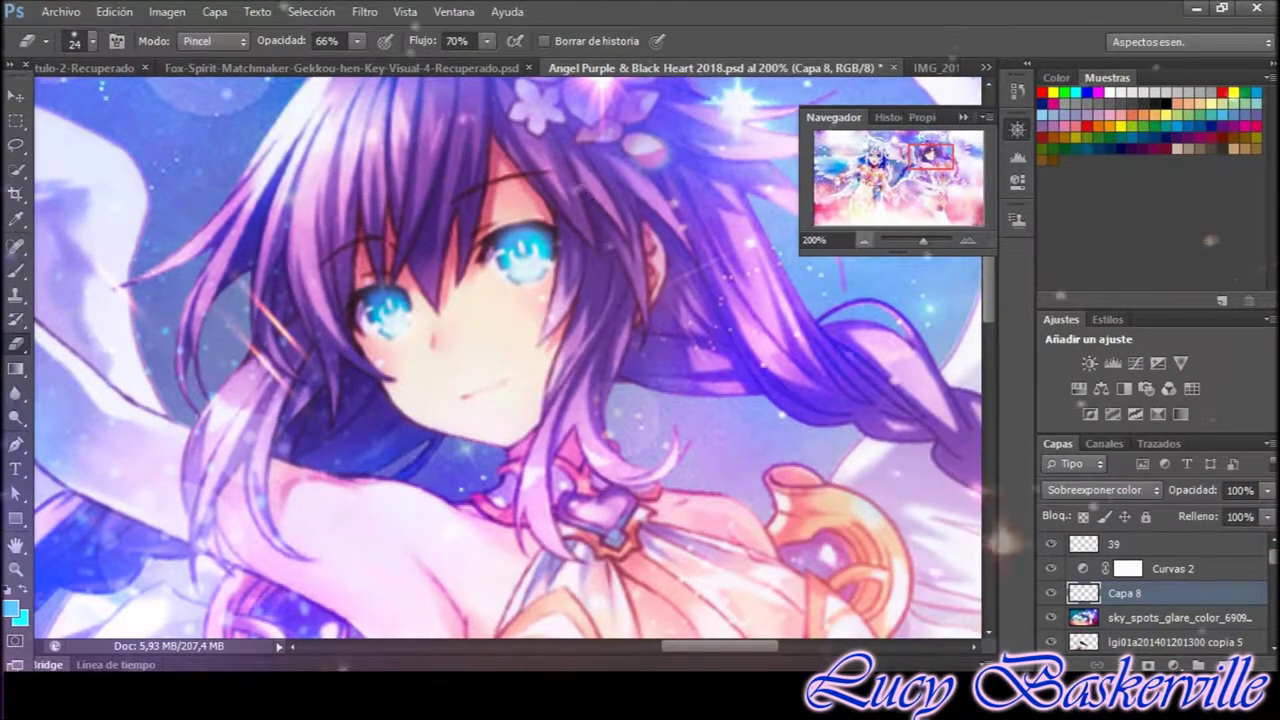
key(ctrl+minus)
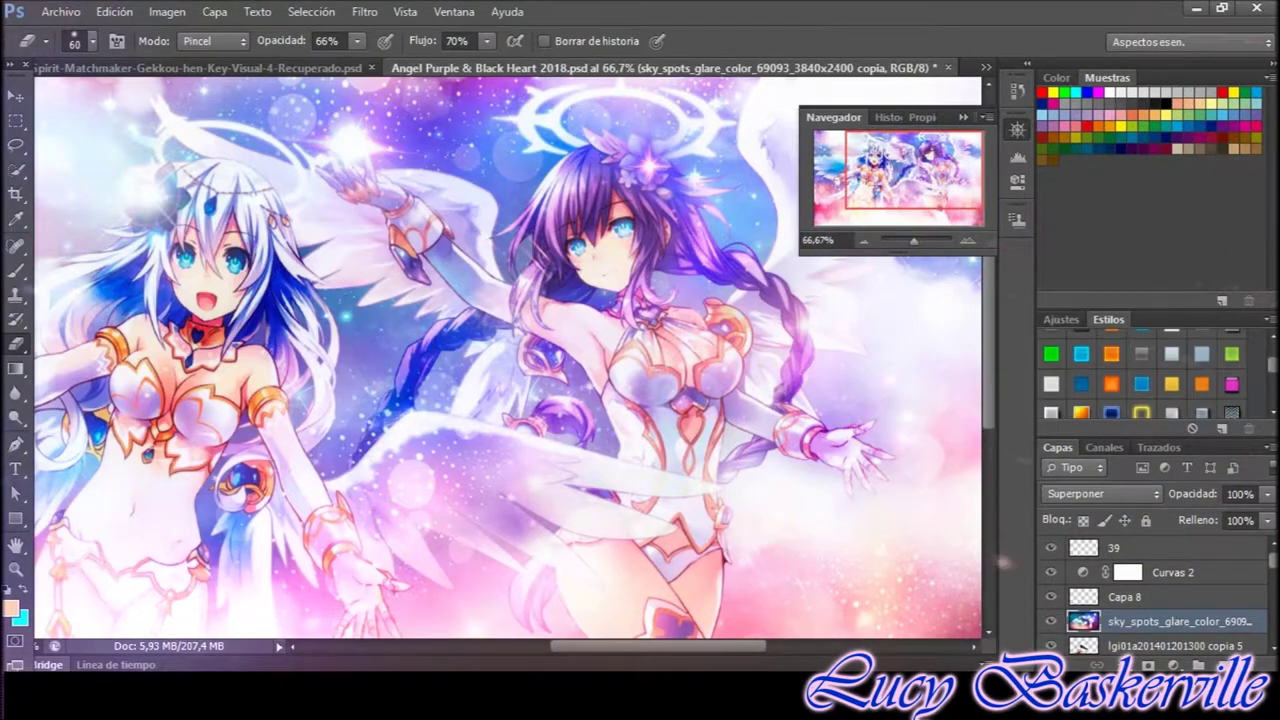
scroll(507, 357, down, 2)
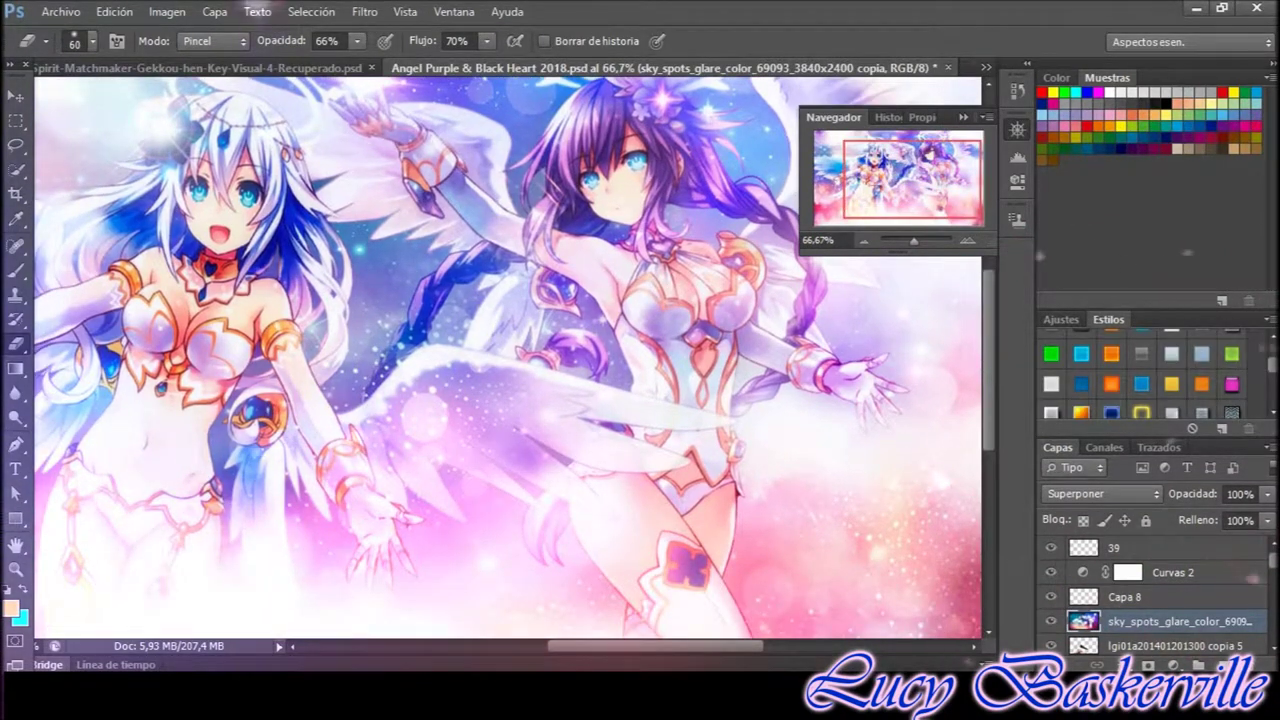
key(ctrl+minus)
key(ctrl+minus)
key(ctrl+plus)
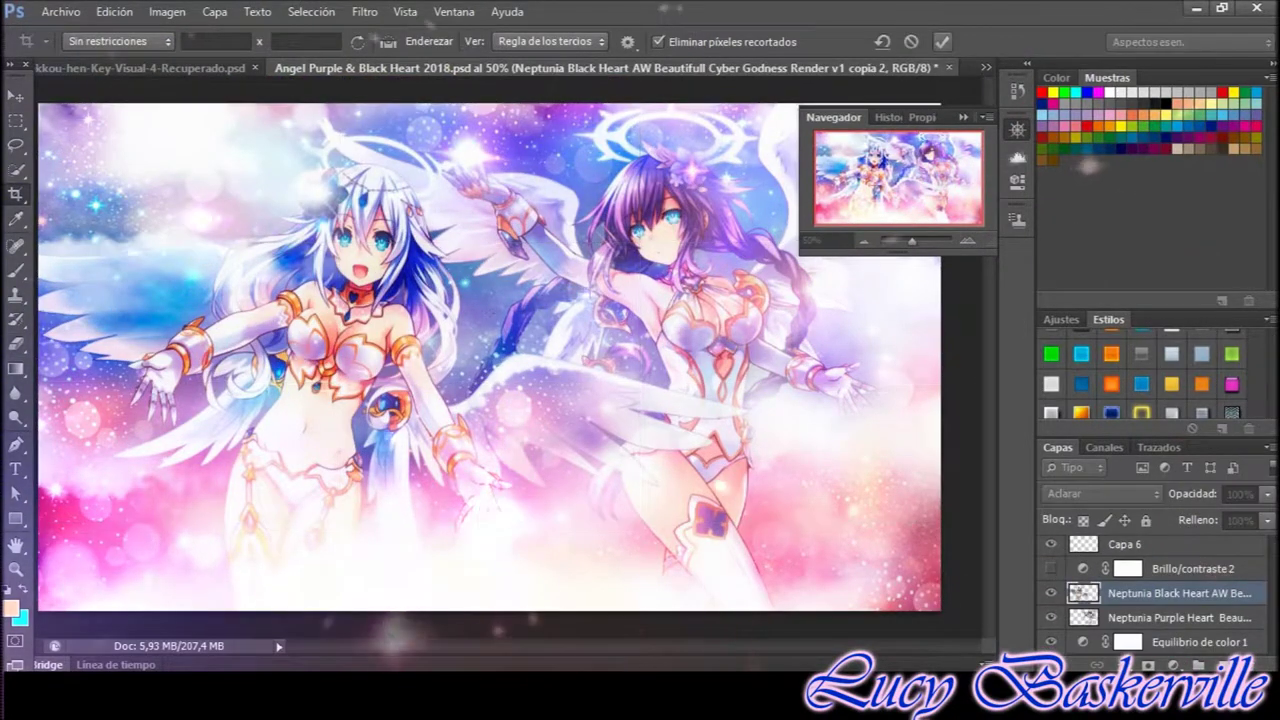
Commit the crop, pick a blue text colour, and begin typing the 'Black Heart' title
key(Return)
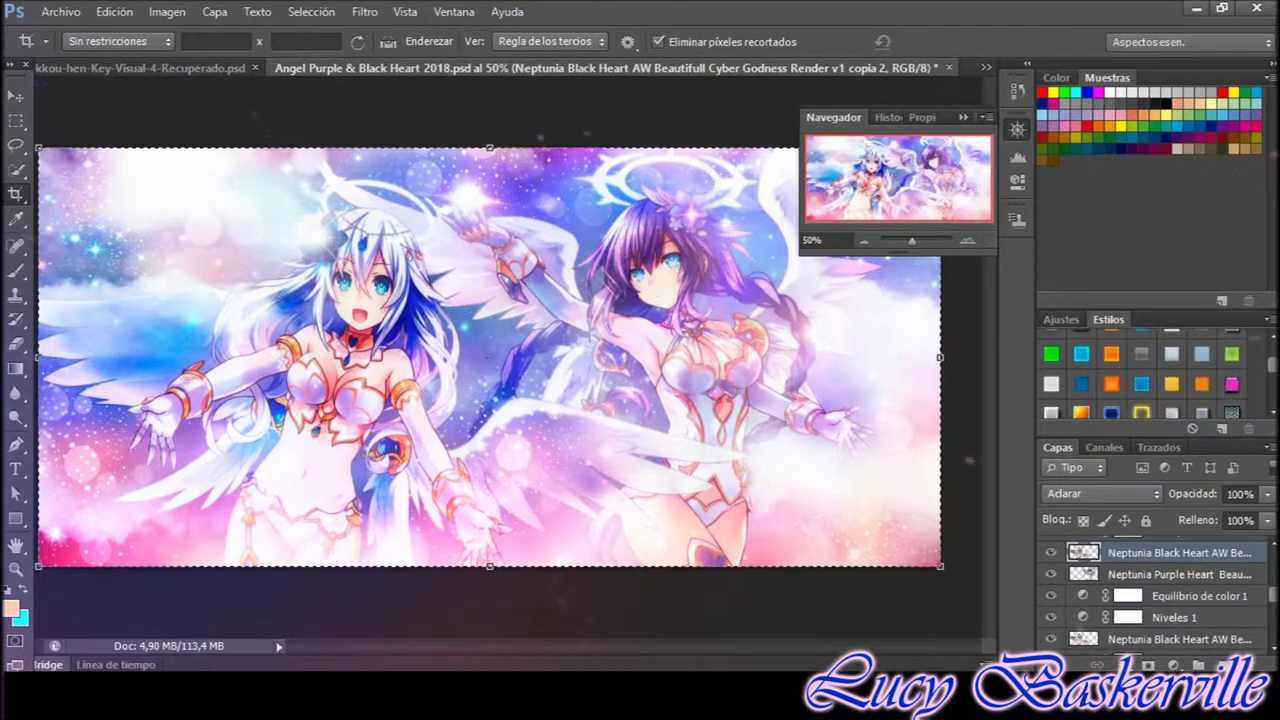
key(t)
click(617, 41)
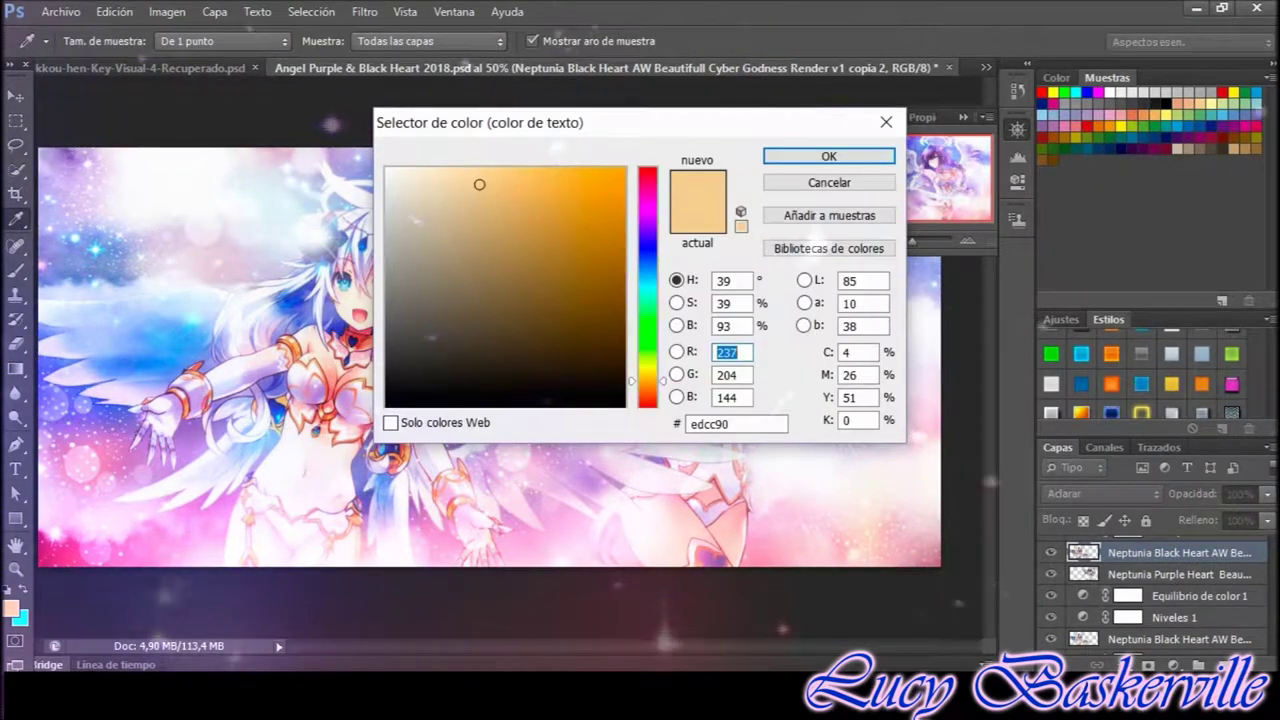
key(Return)
click(96, 425)
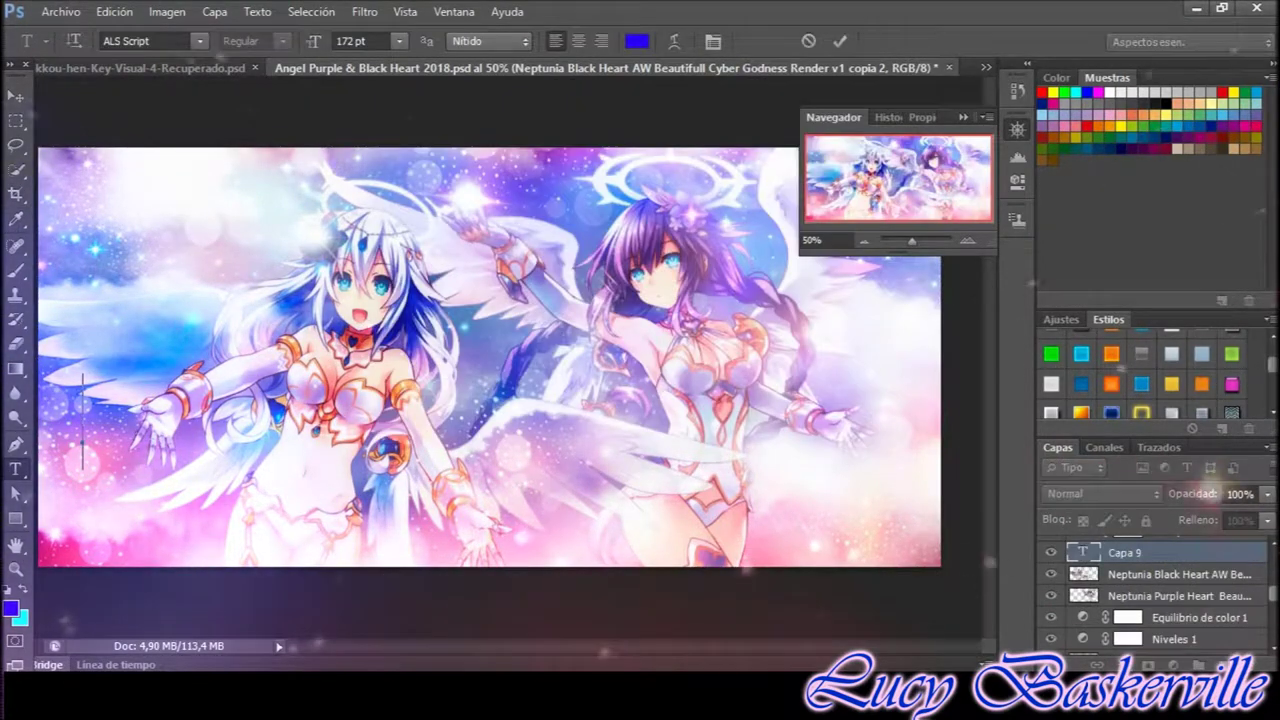
text(Black Heart)
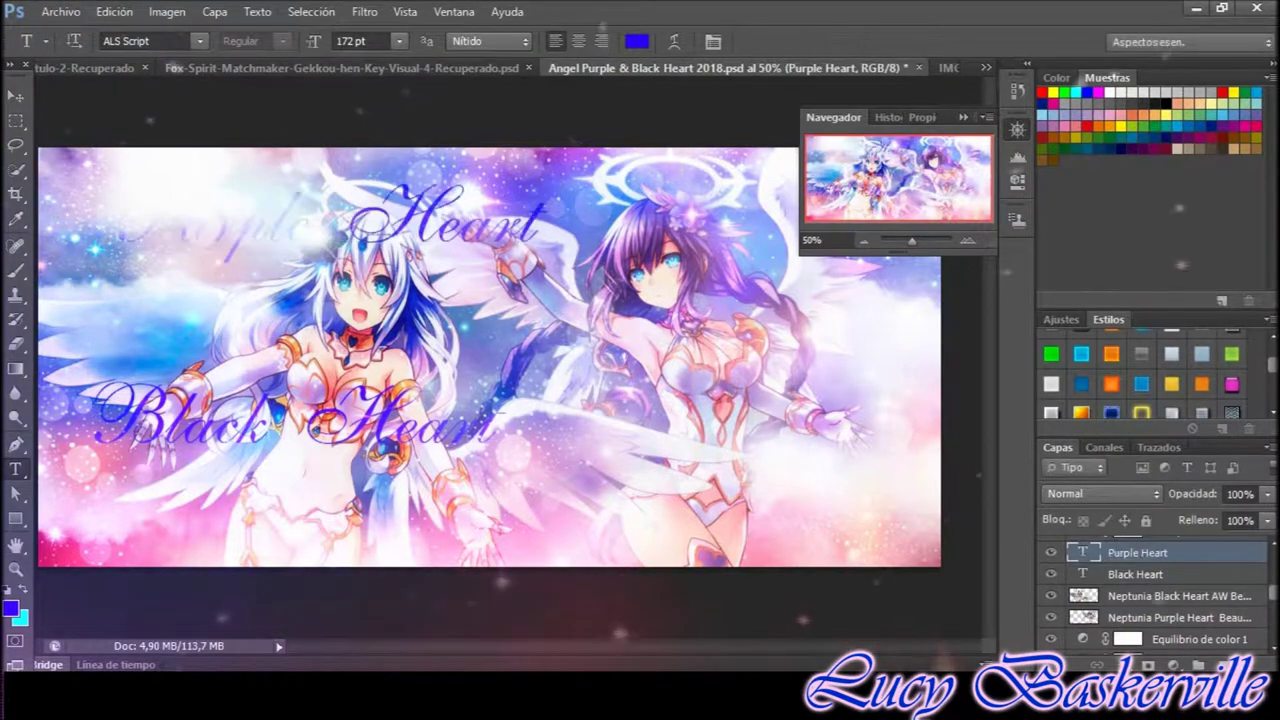
Tilt, shrink and move Purple Heart lower right; place Black Heart lower left
drag(645, 245, 704, 278)
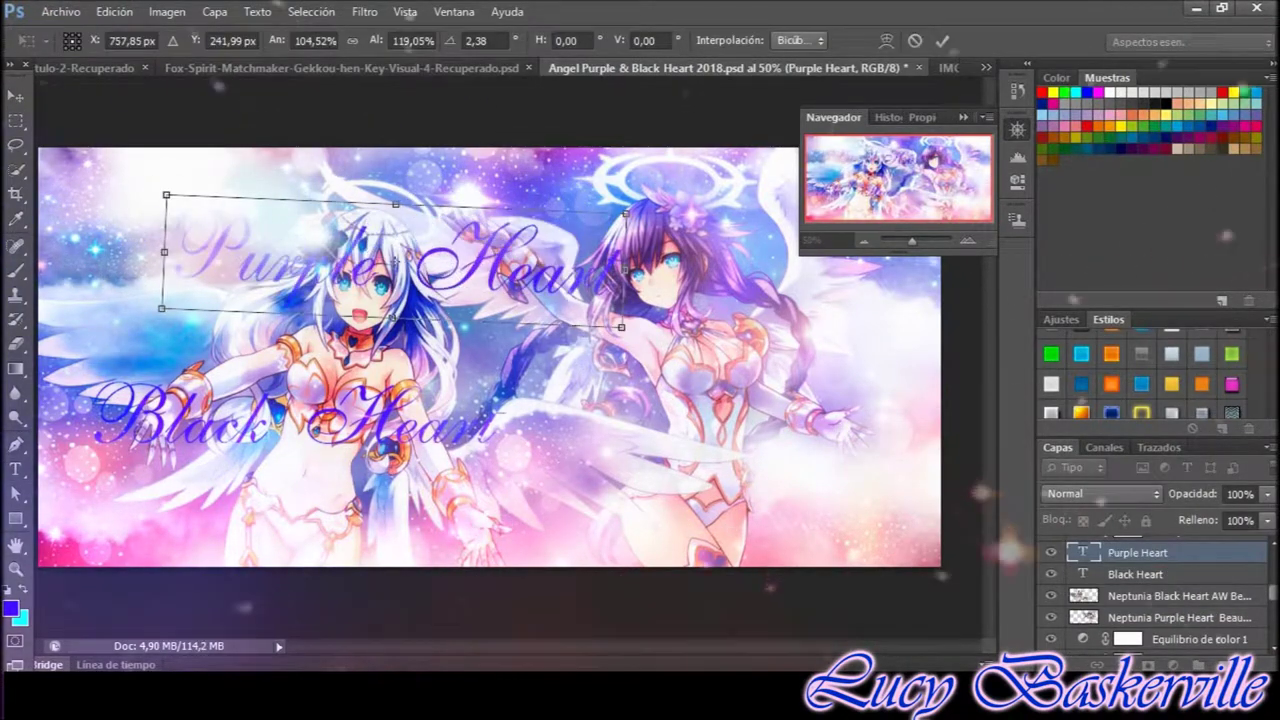
drag(395, 258, 700, 462)
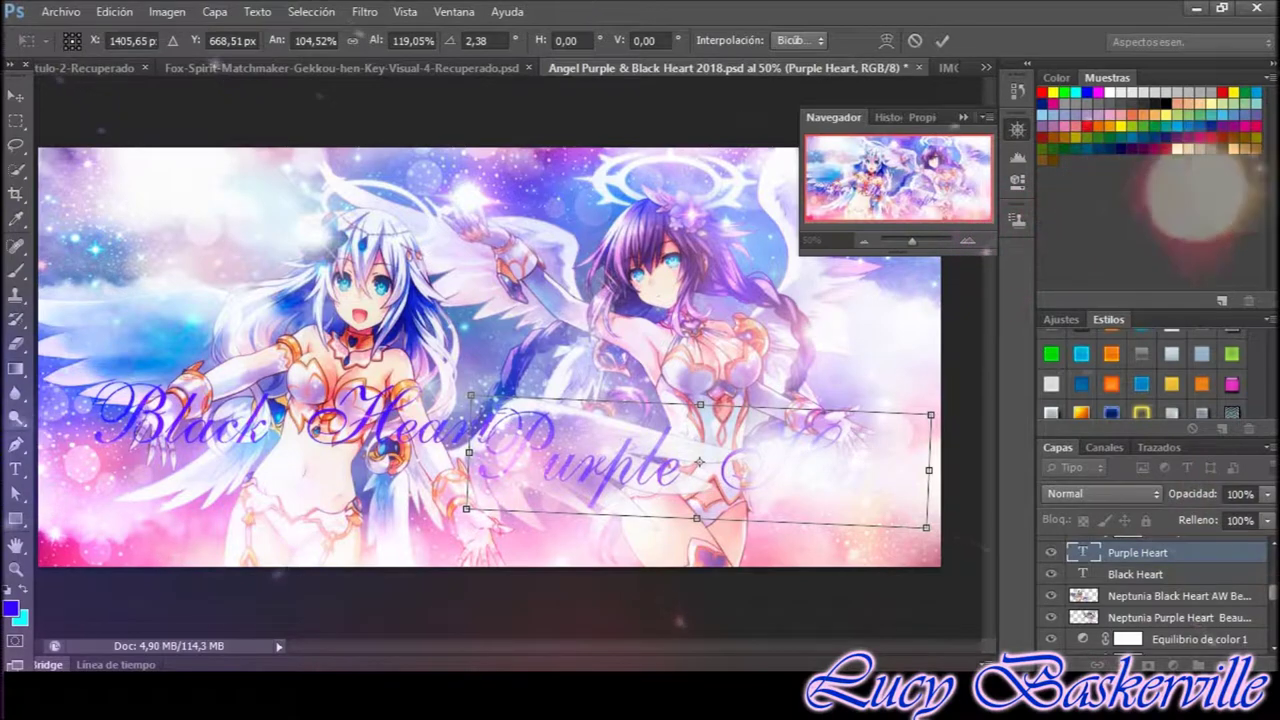
drag(465, 385, 578, 350)
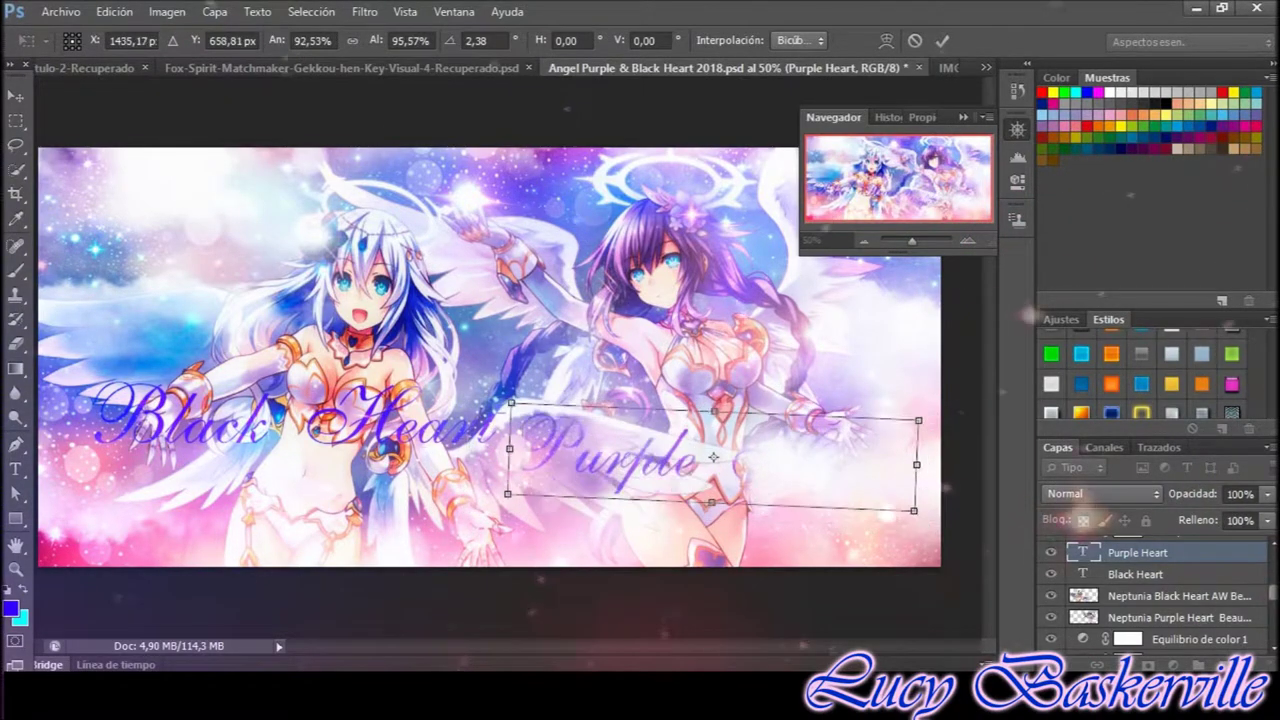
key(Escape)
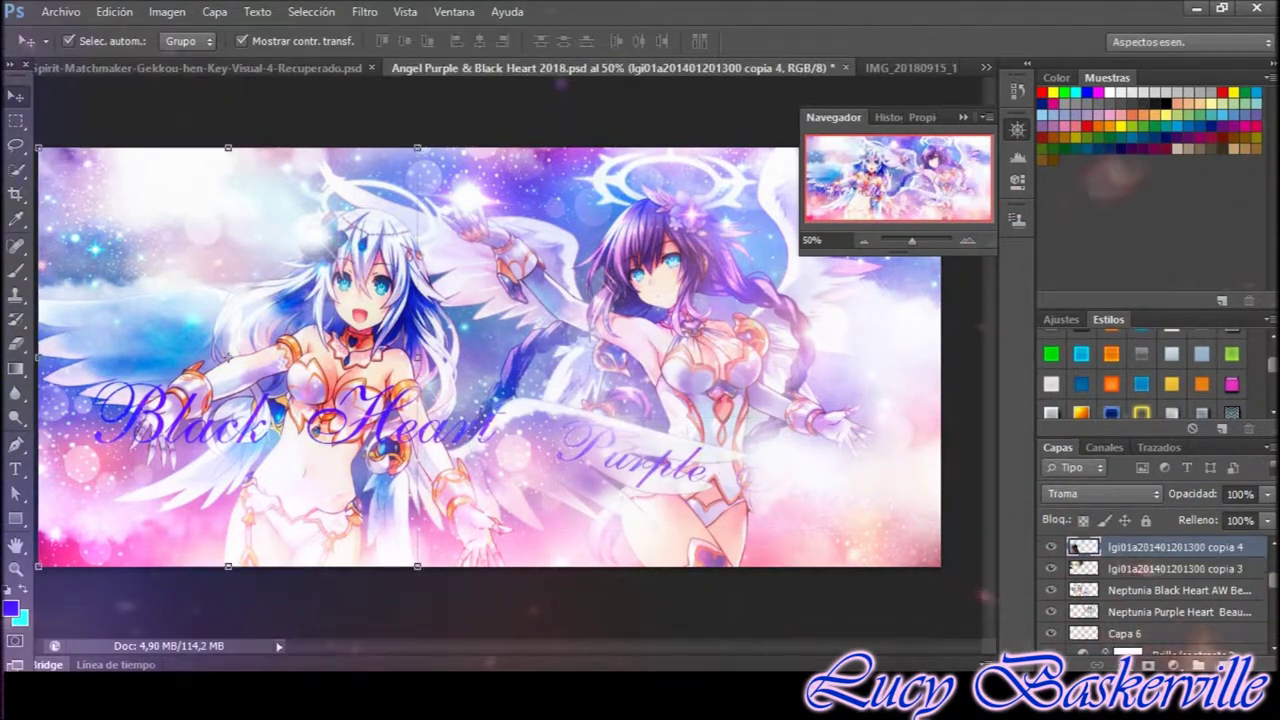
drag(290, 416, 280, 481)
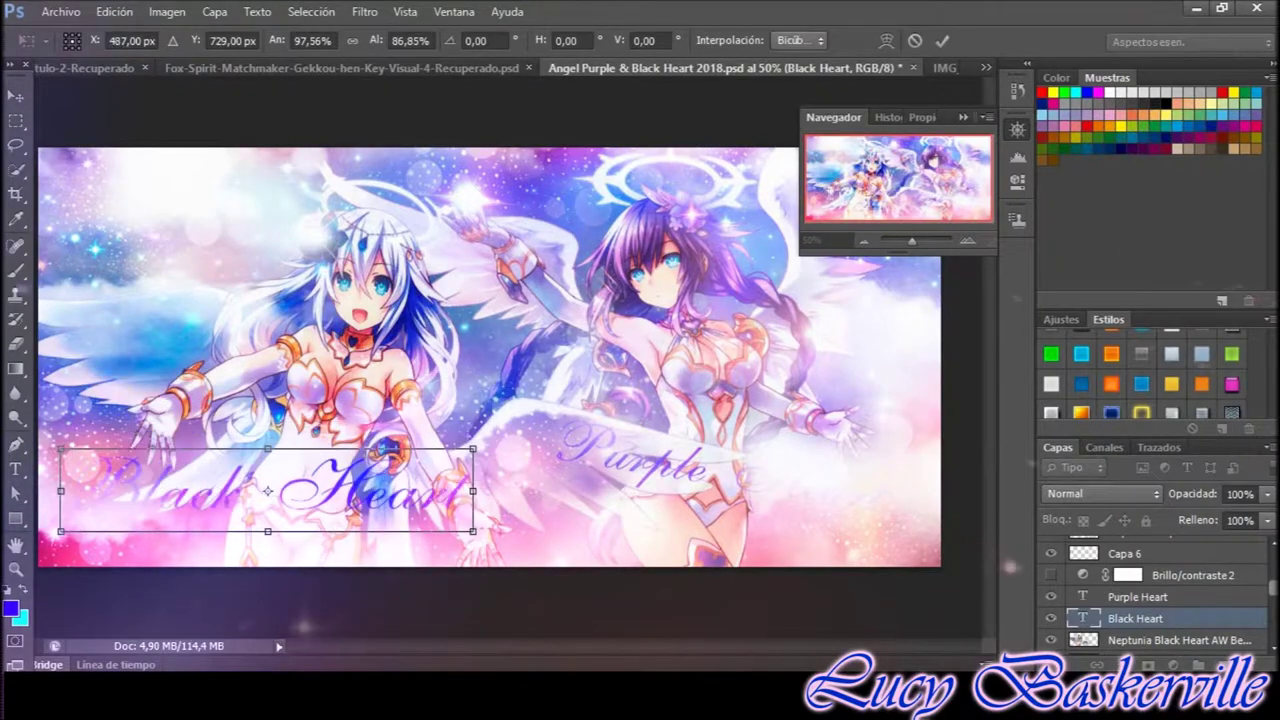
key(Return)
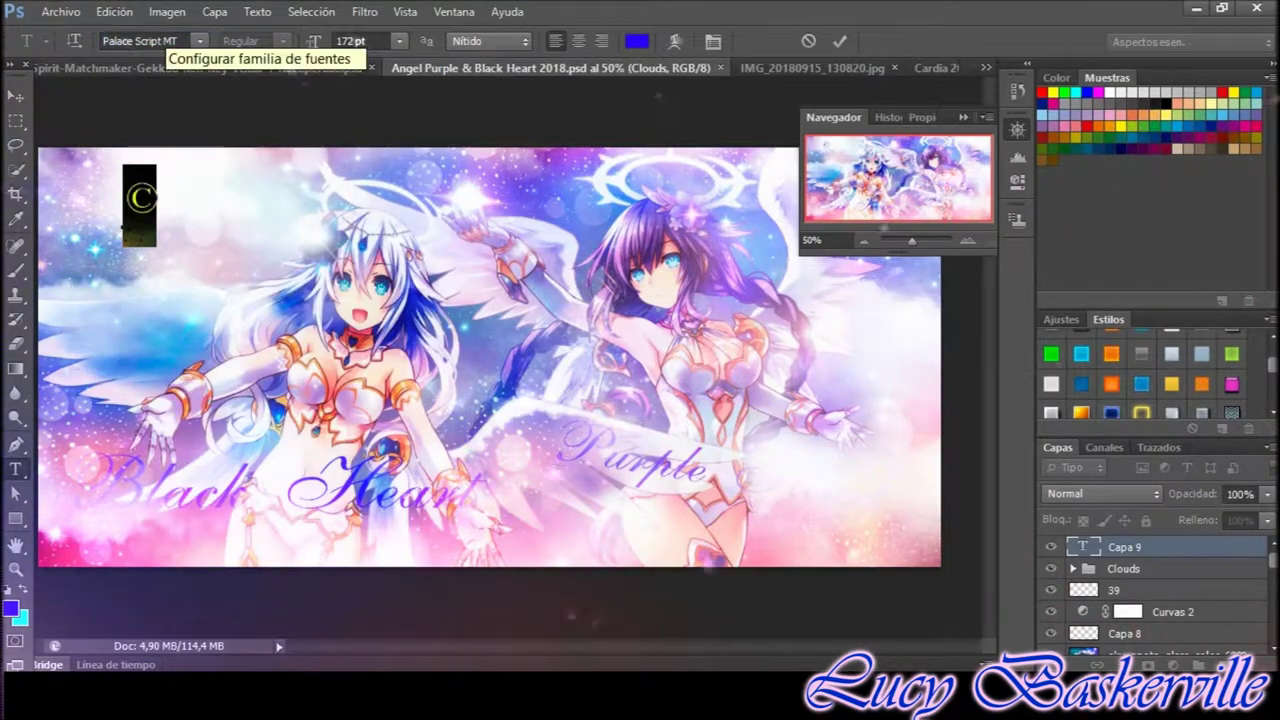
Add '© Idea Factory' text and move it to the top-left corner
text(Idea)
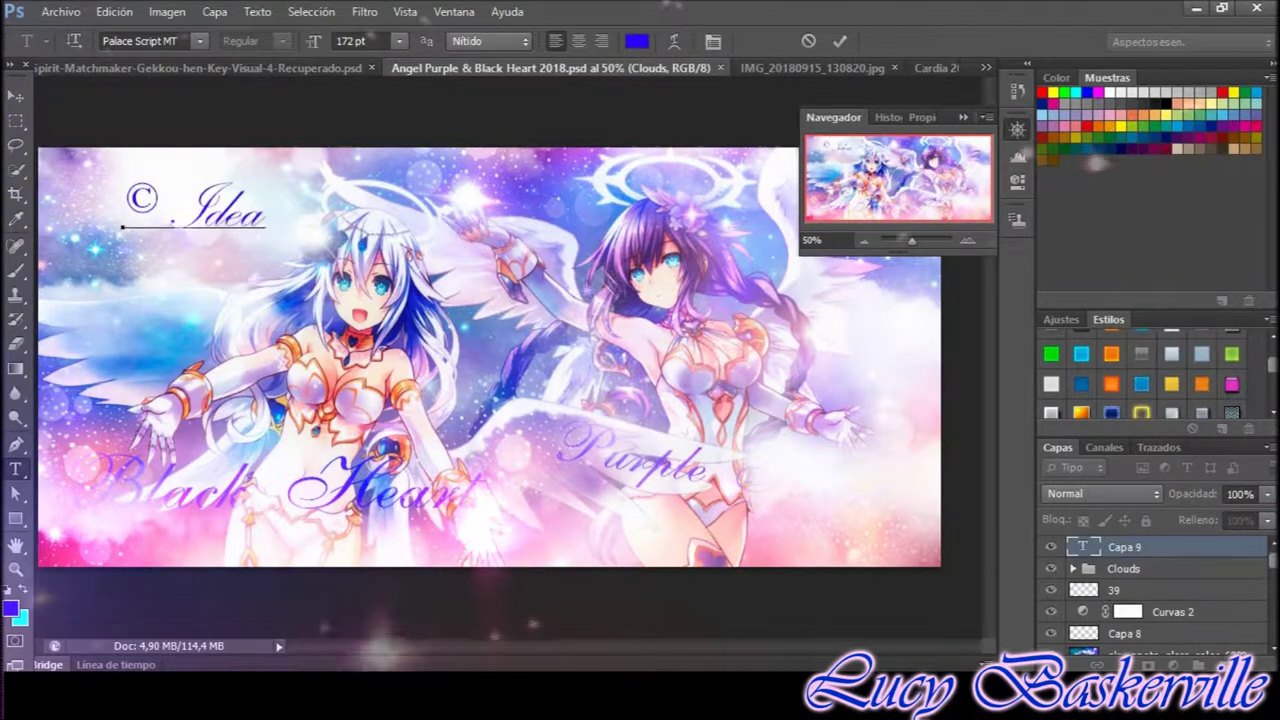
text( Factory)
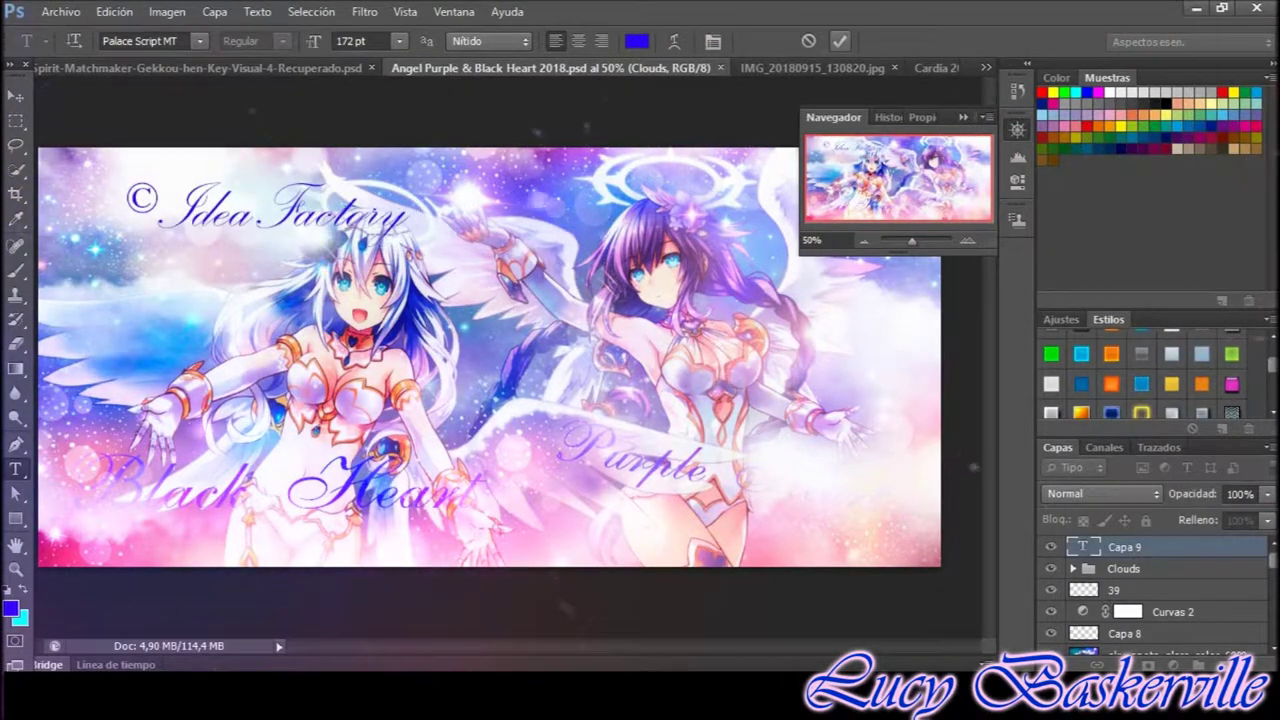
key(ctrl+Return)
key(v)
drag(267, 208, 183, 208)
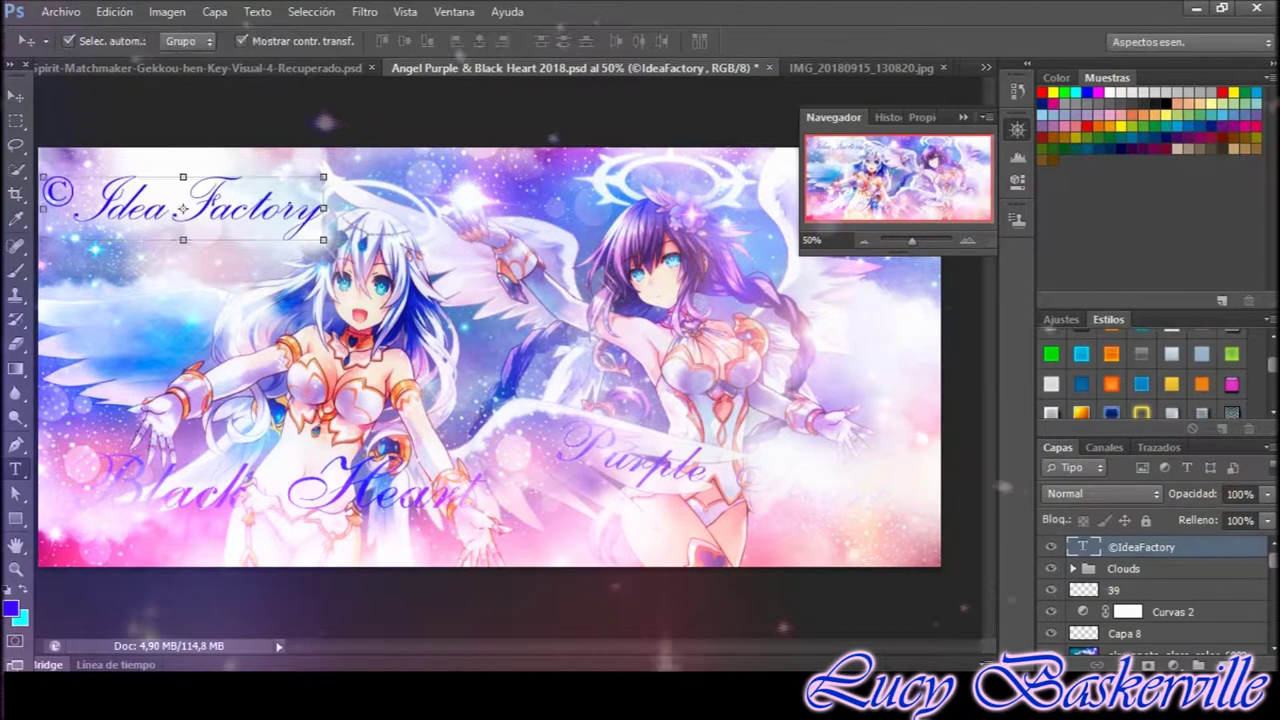
Add 'Compile Heart' text, scaled to about 81%, just below Idea Factory
key(t)
click(183, 208)
click(140, 312)
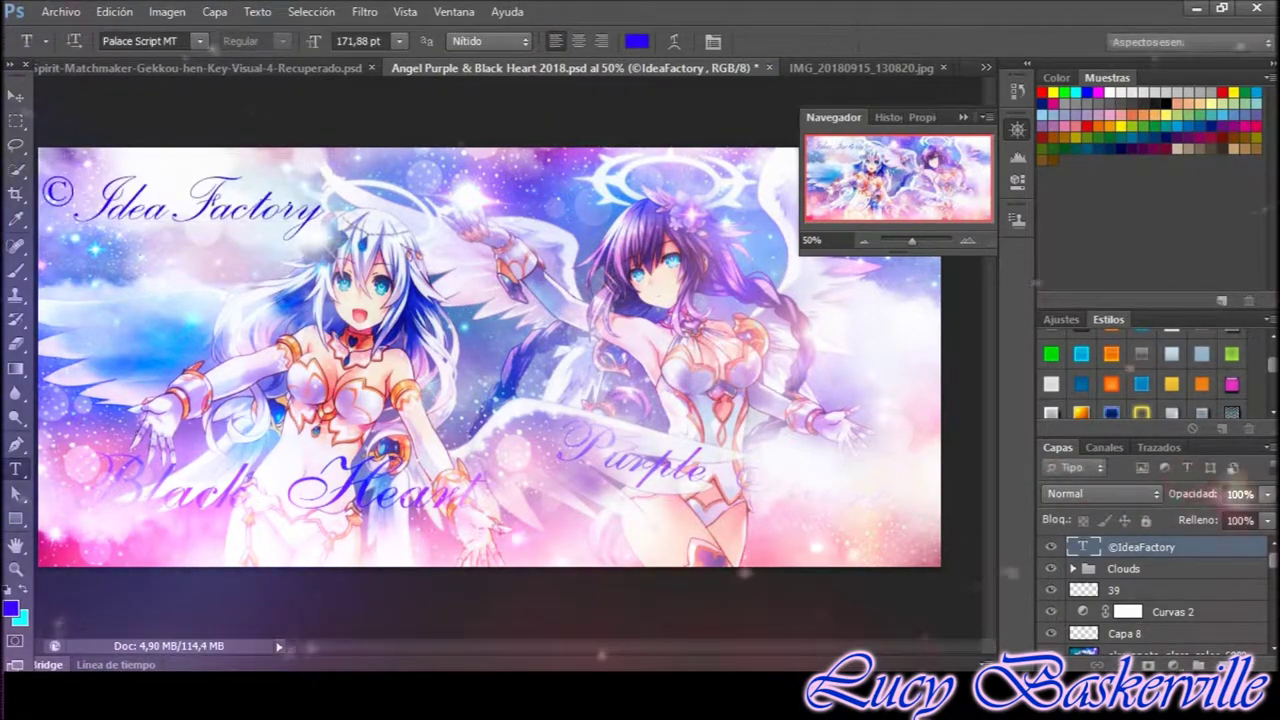
text(Com)
key(ctrl+Return)
key(v)
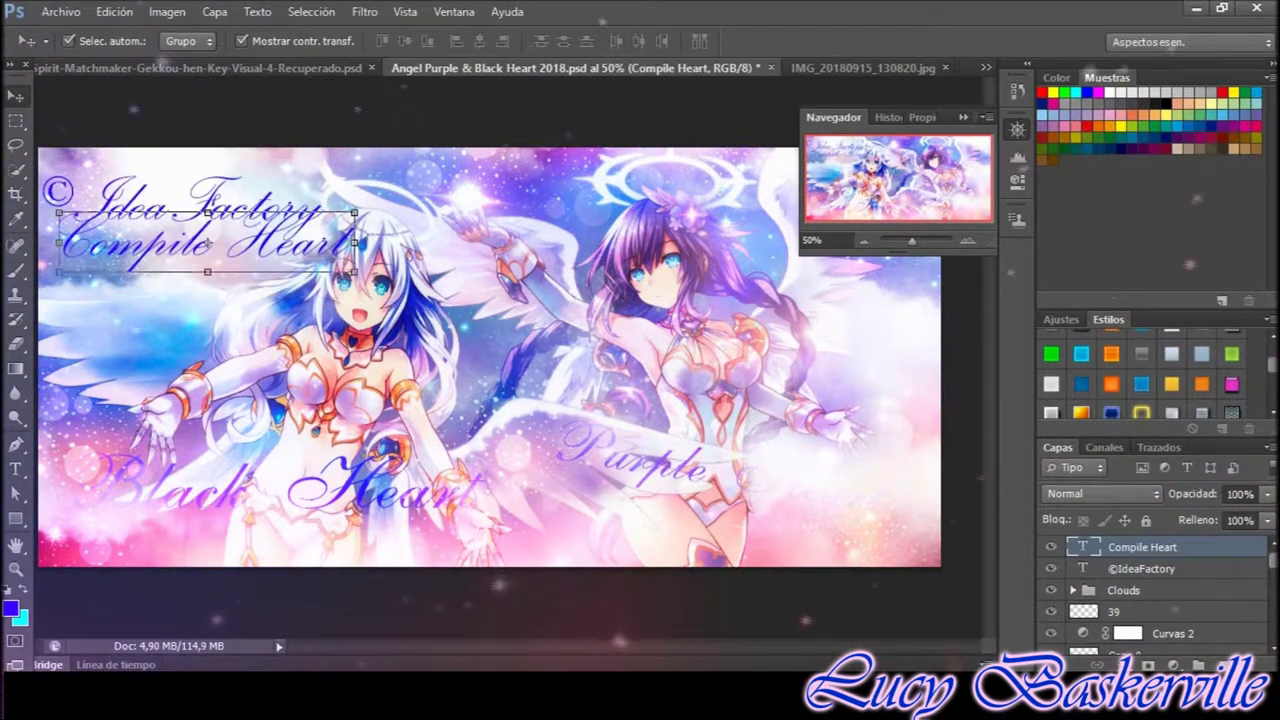
key(ctrl+t)
drag(440, 268, 370, 215)
drag(260, 290, 195, 258)
key(Return)
Prefix the Compile Heart text with '&'
key(t)
click(80, 262)
text(&)
key(ctrl+Return)
Scale down Idea Factory and fit '& Compile Heart' snugly beneath it
key(v)
click(183, 208)
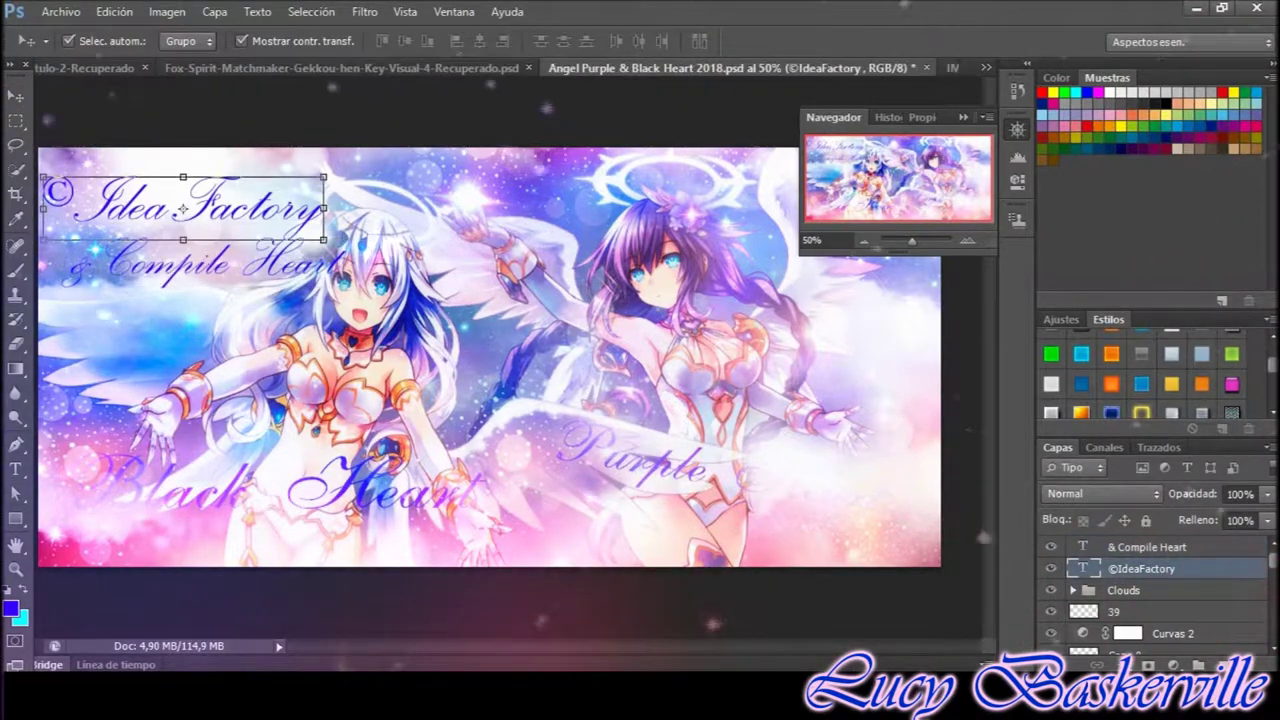
key(ctrl+t)
drag(323, 240, 272, 212)
key(Return)
click(200, 262)
key(ctrl+t)
mouse_move(340, 287)
mouse_down()
mouse_move(320, 285)
mouse_move(300, 222)
mouse_up()
key(Return)
Restyle the Black Heart title and enlarge it across the lower left
click(280, 481)
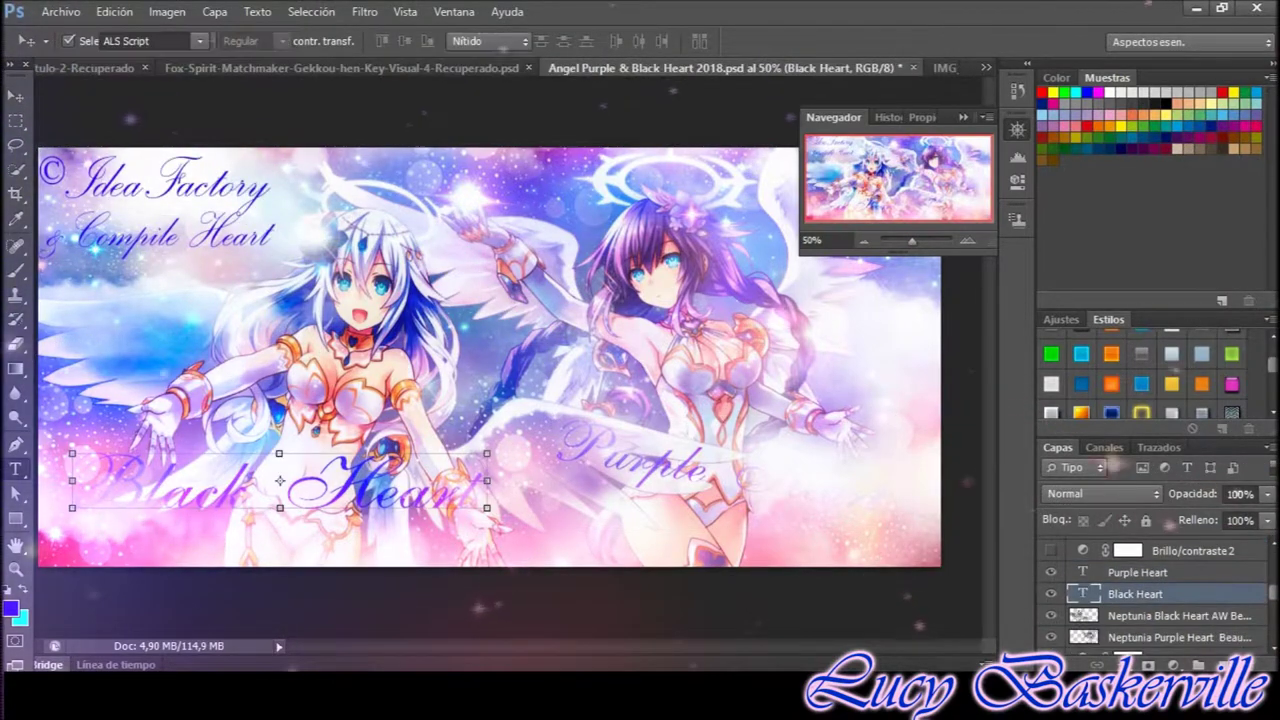
double_click(280, 481)
drag(313, 41, 205, 45)
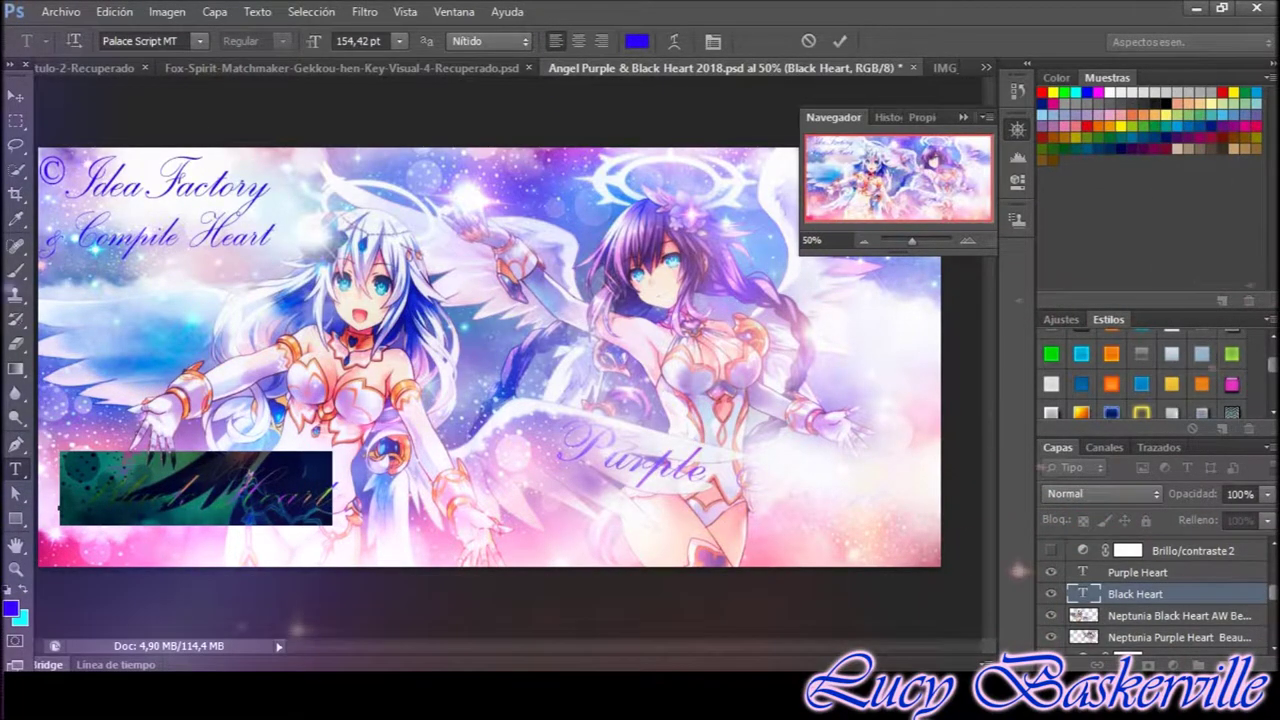
key(ctrl+Return)
key(ctrl+t)
drag(332, 525, 450, 530)
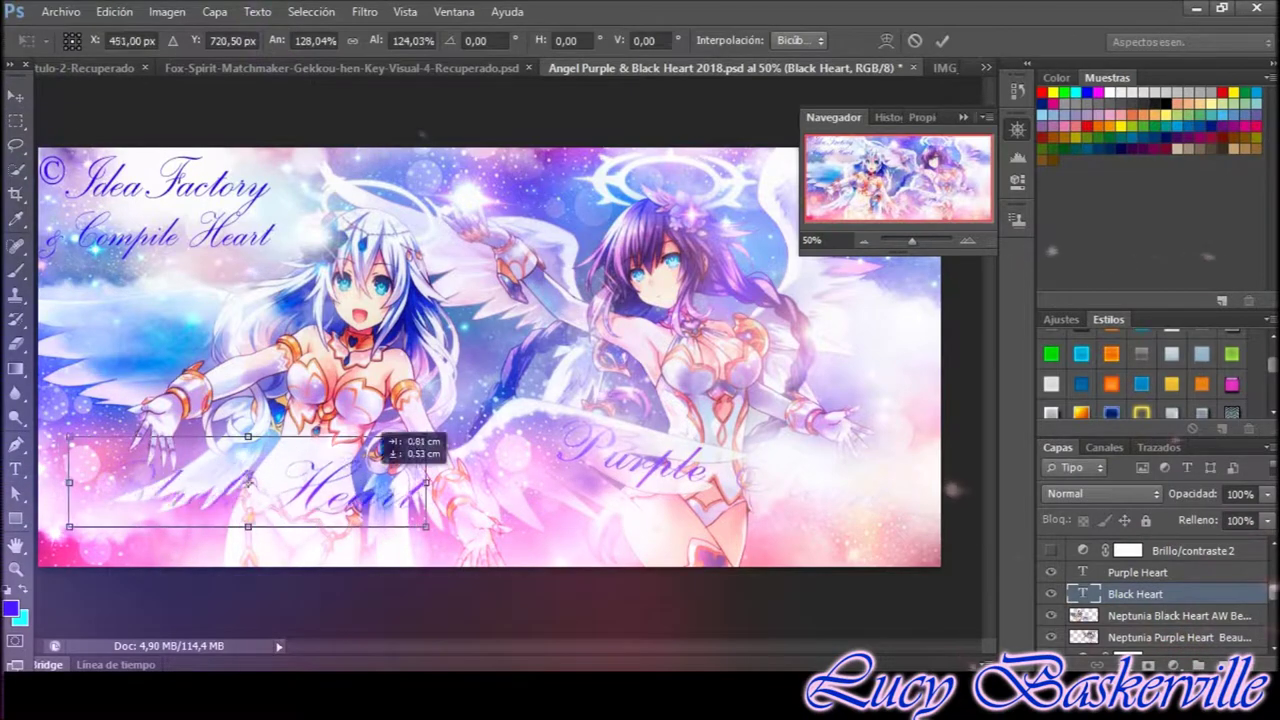
key(Return)
Enlarge the Purple Heart title over the purple-haired angel
scroll(1150, 590, down, 3)
click(1137, 563)
double_click(1082, 563)
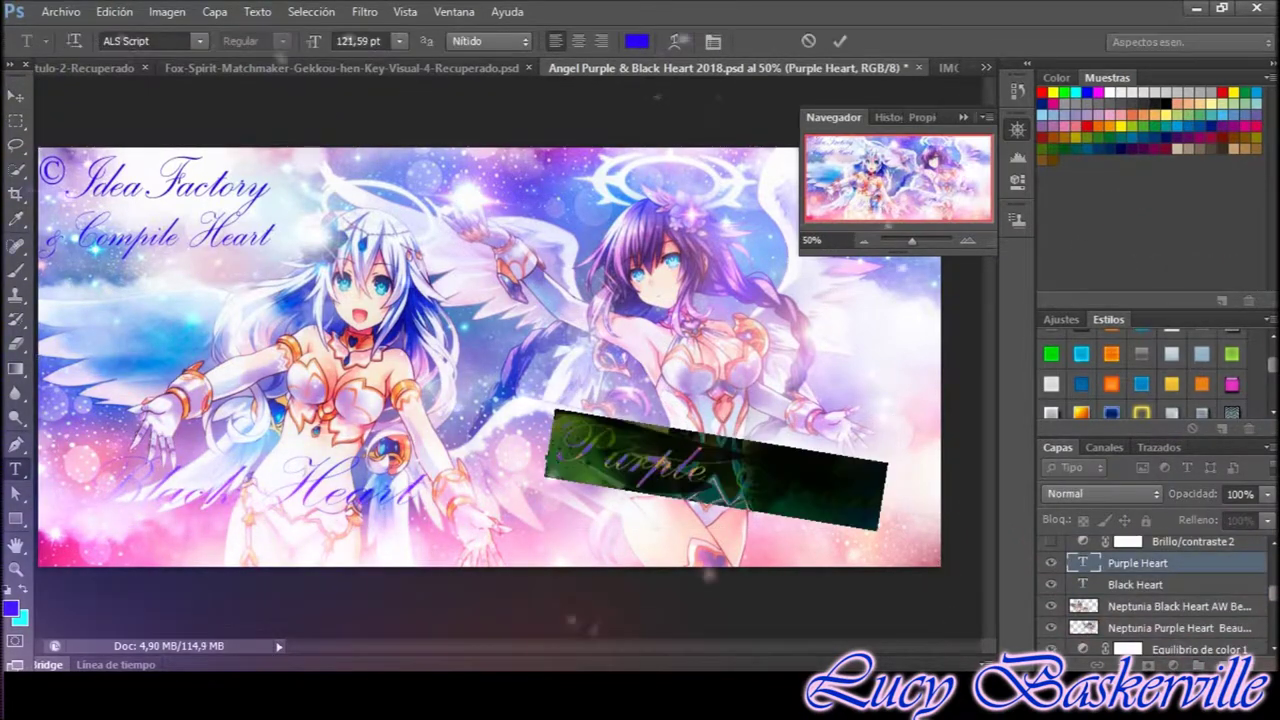
key(ctrl+Return)
key(ctrl+t)
drag(765, 415, 885, 409)
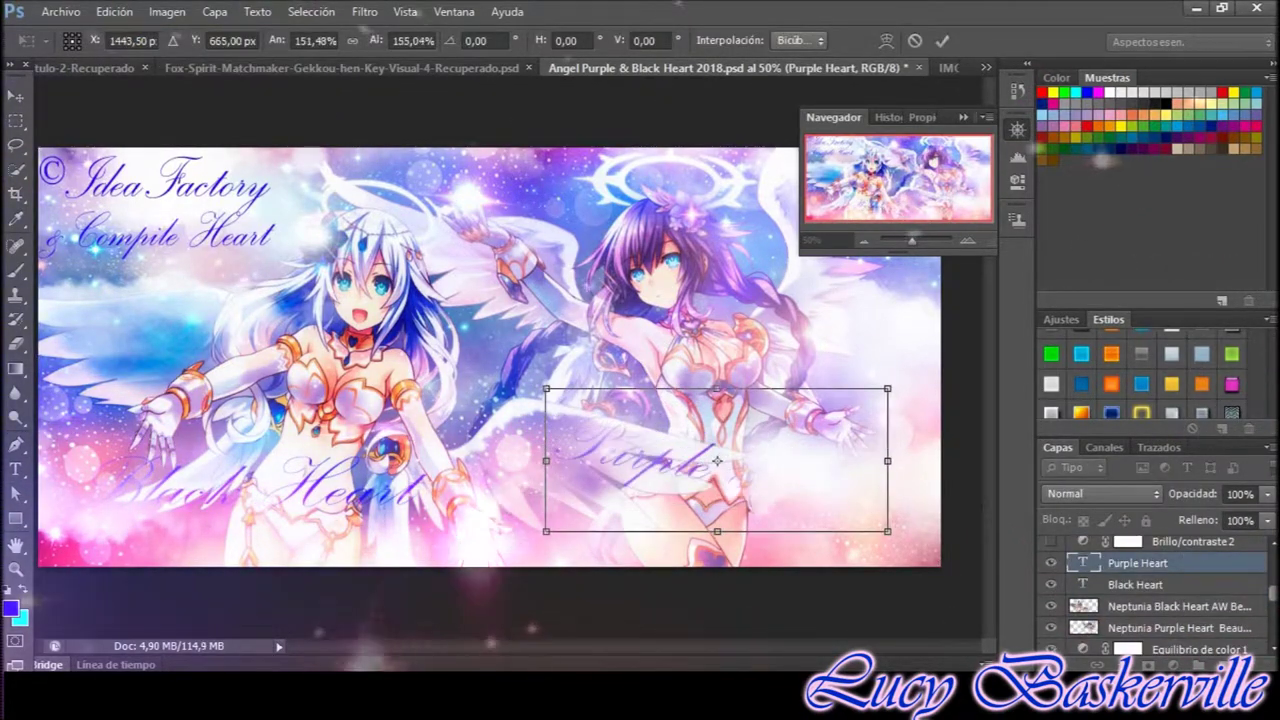
key(Return)
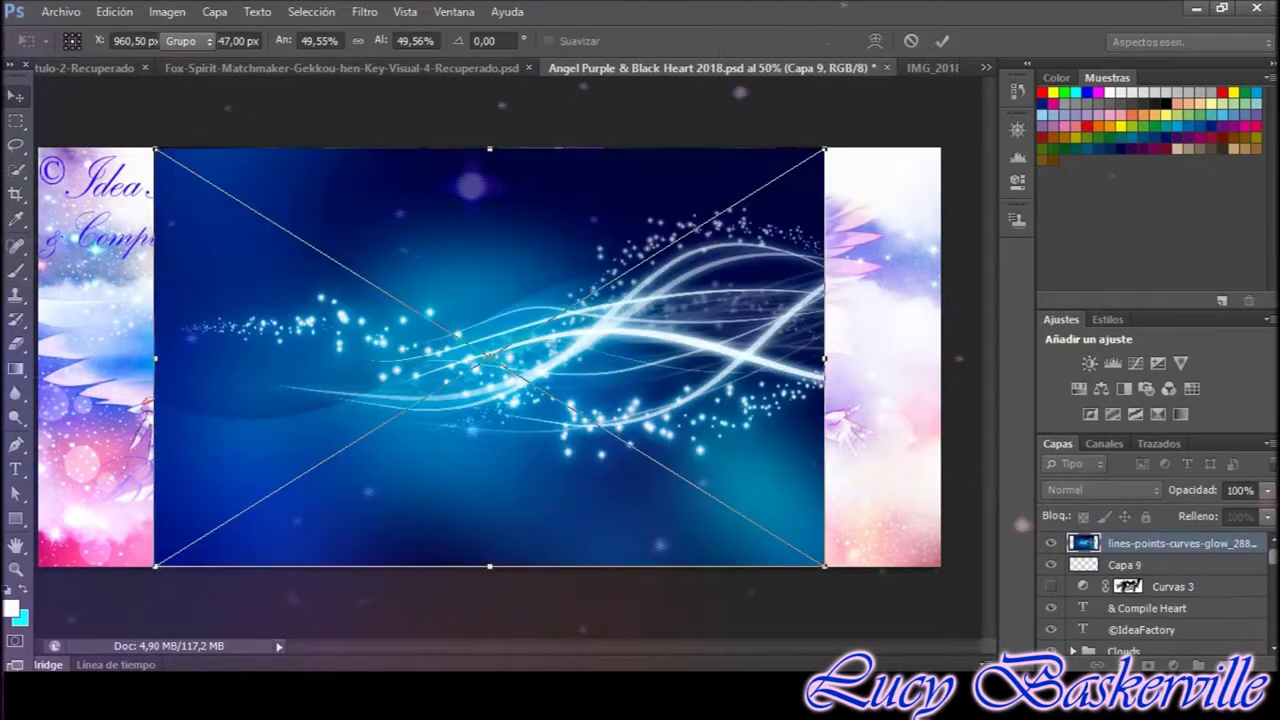
Place the glow image in Trama blending, shrunk and rotated, after trying and undoing Luz suave
key(Return)
click(1100, 490)
click(1090, 215)
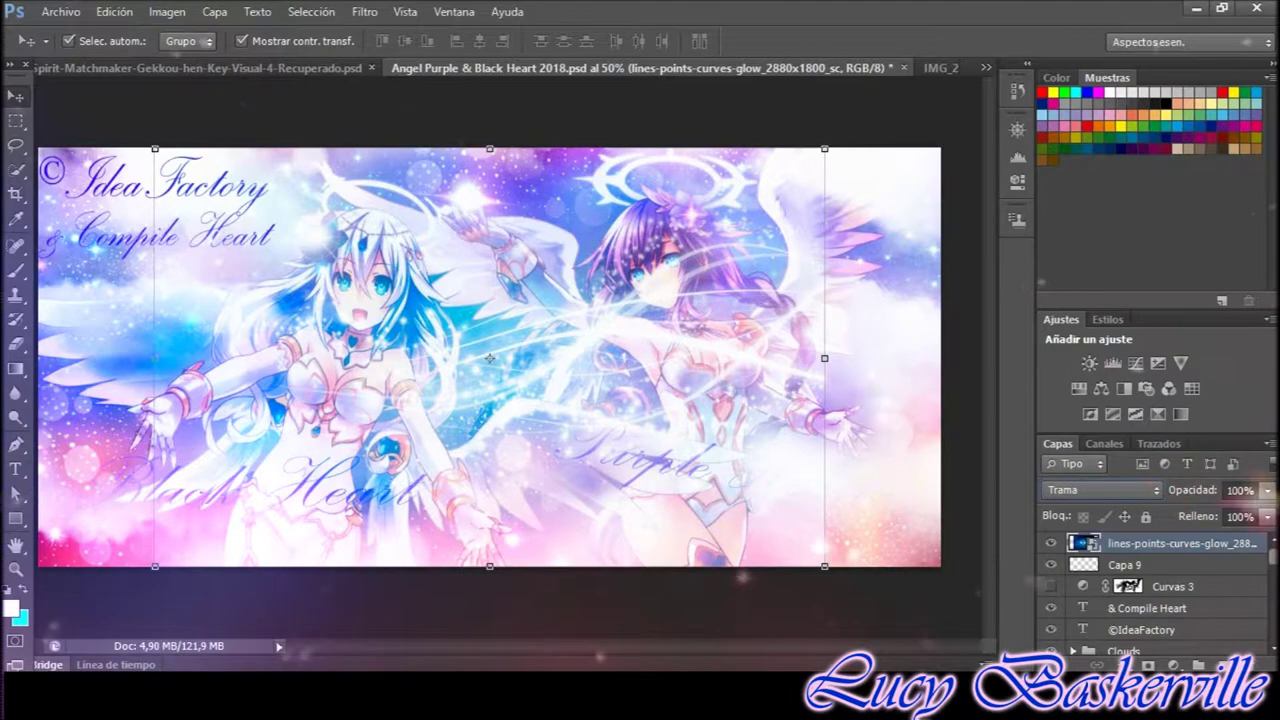
drag(824, 566, 330, 478)
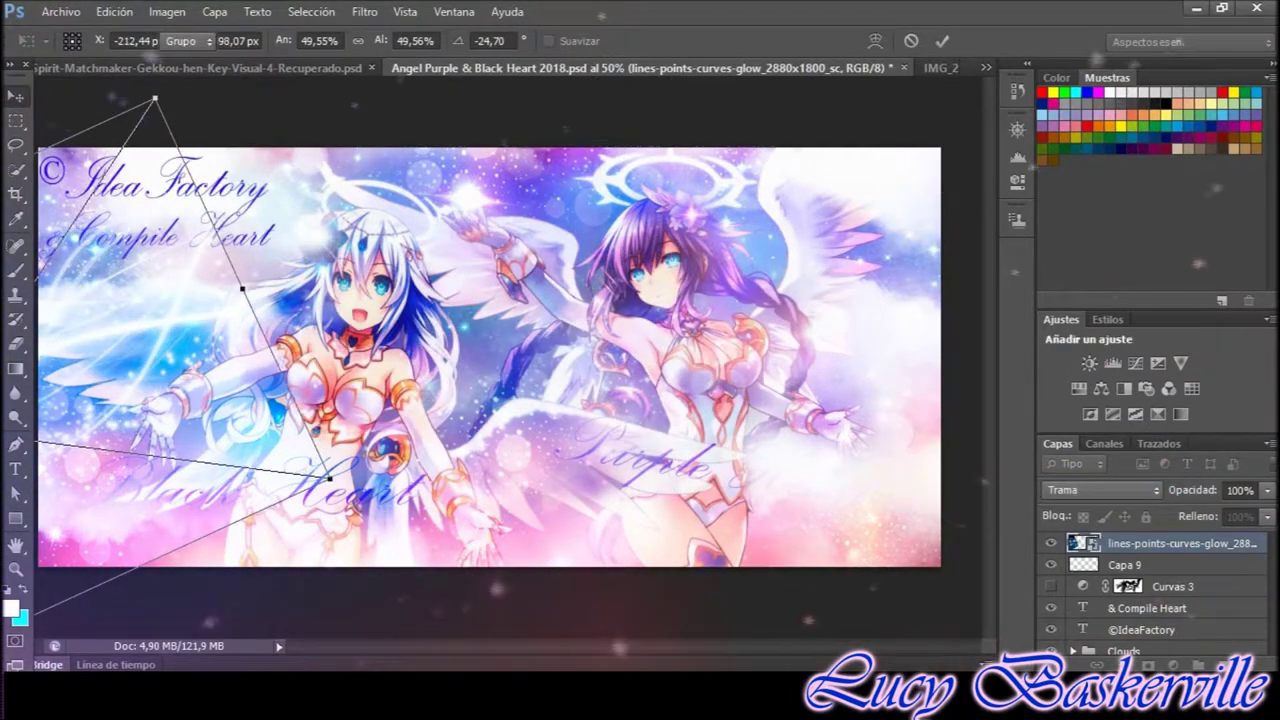
key(Return)
click(1100, 490)
click(1090, 215)
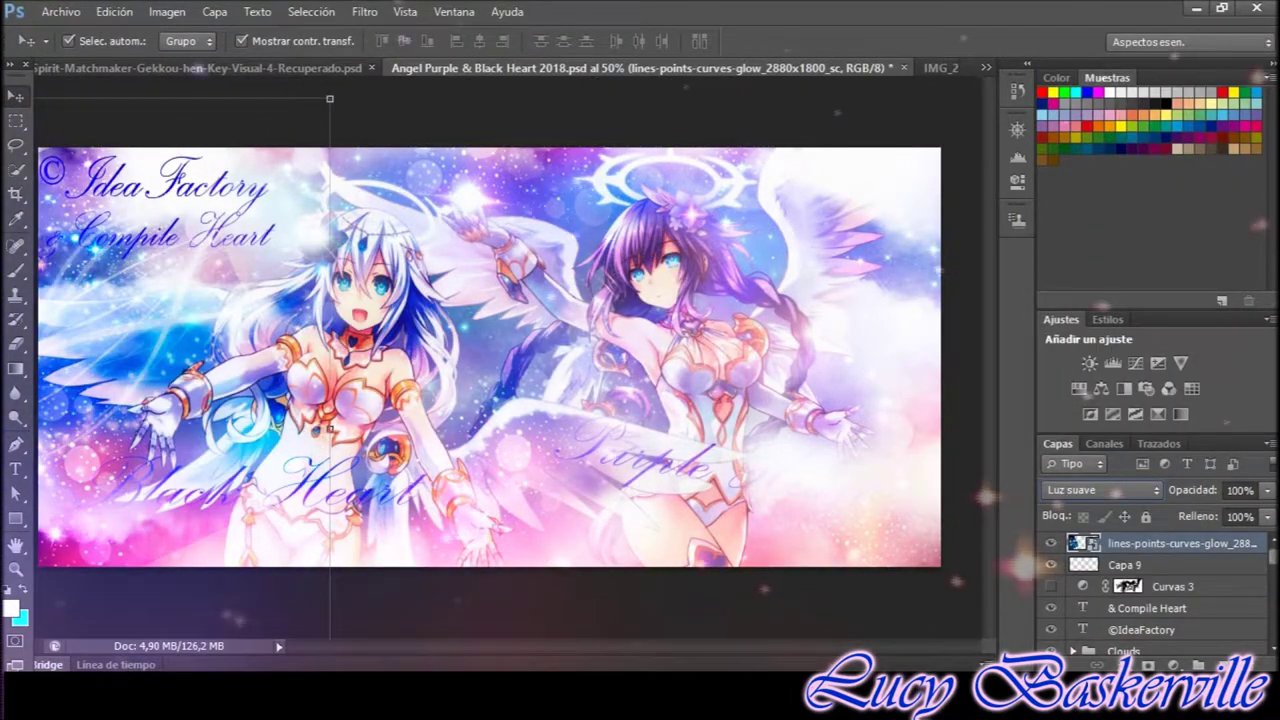
key(ctrl+z)
Flip the glow image vertically, keep Trama blending, and move its layer below copia 6
key(ctrl+t)
right_click(390, 66)
click(486, 369)
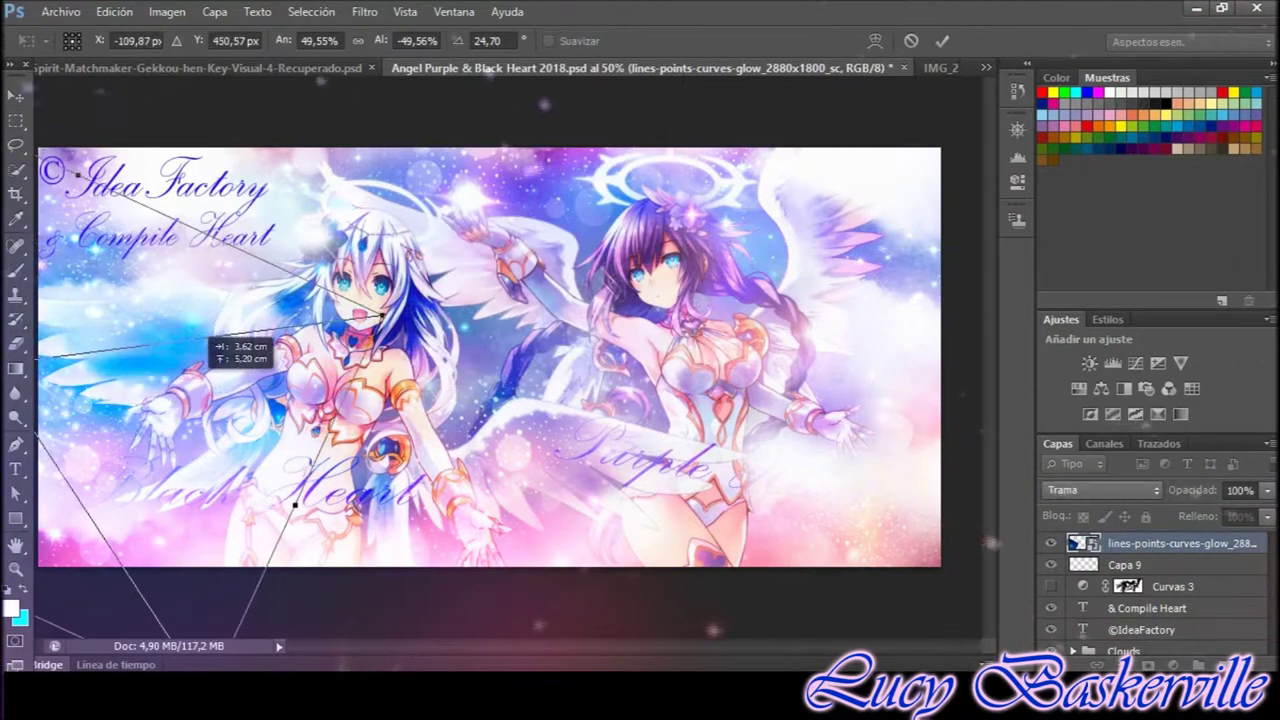
key(Return)
click(1100, 490)
click(1090, 215)
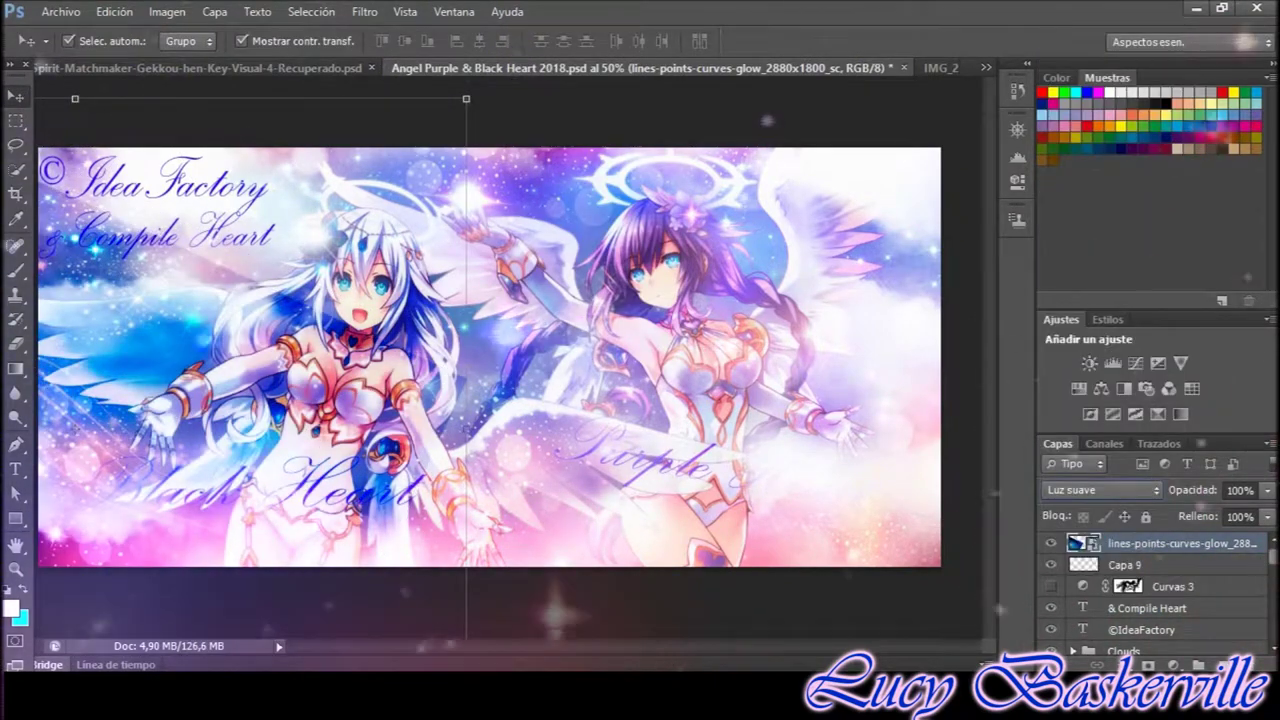
key(ctrl+z)
drag(1180, 543, 1160, 579)
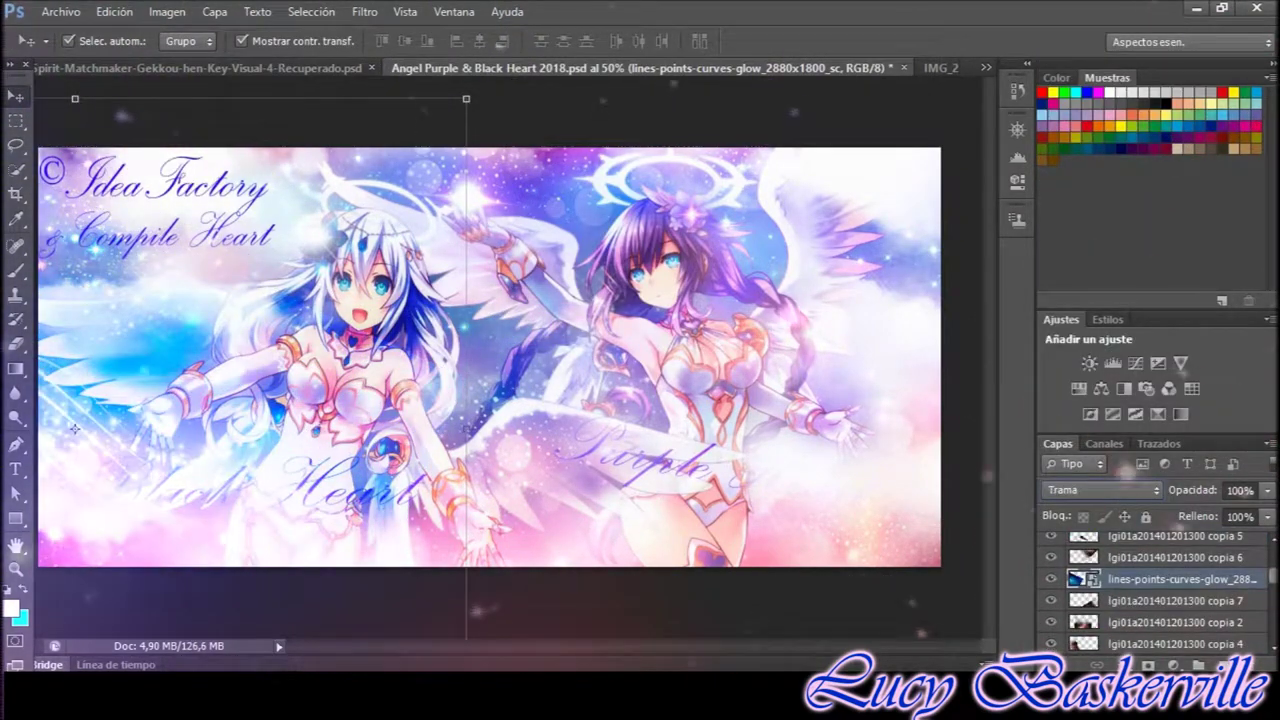
Rotate the glow further and add a Curves adjustment layer above it
key(ctrl+t)
drag(74, 428, 340, 68)
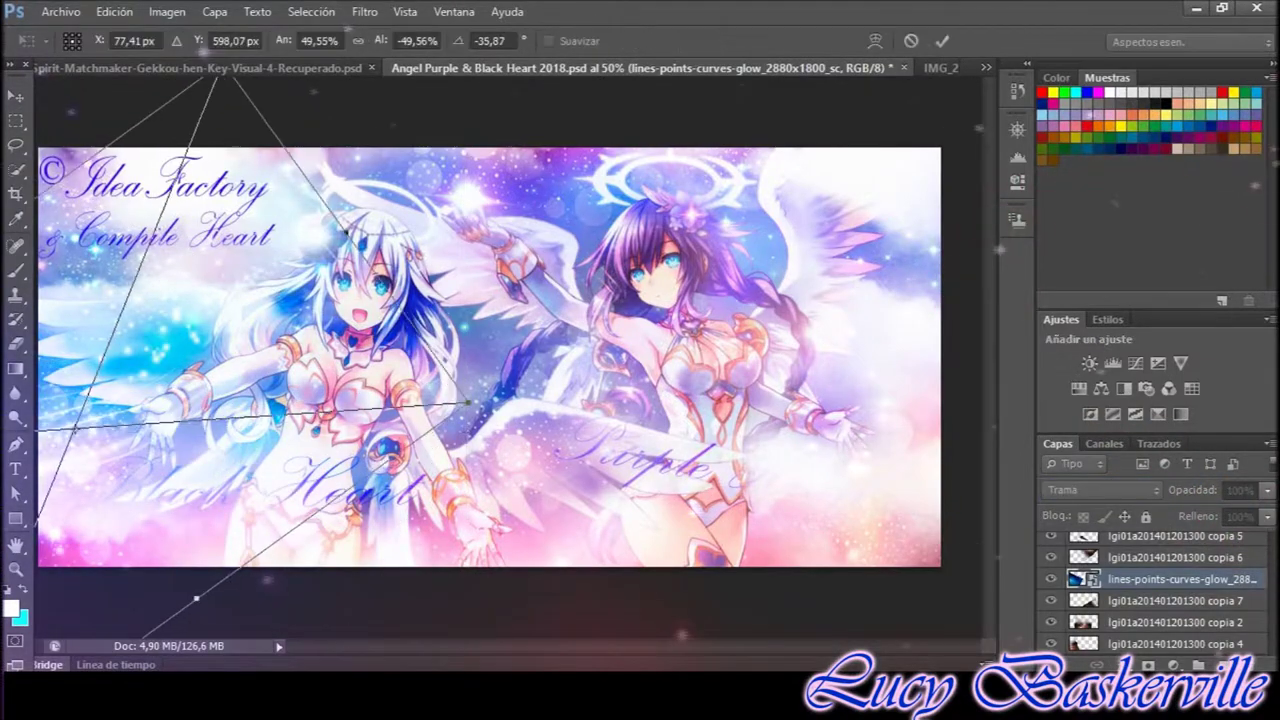
key(Return)
click(1089, 363)
click(1135, 363)
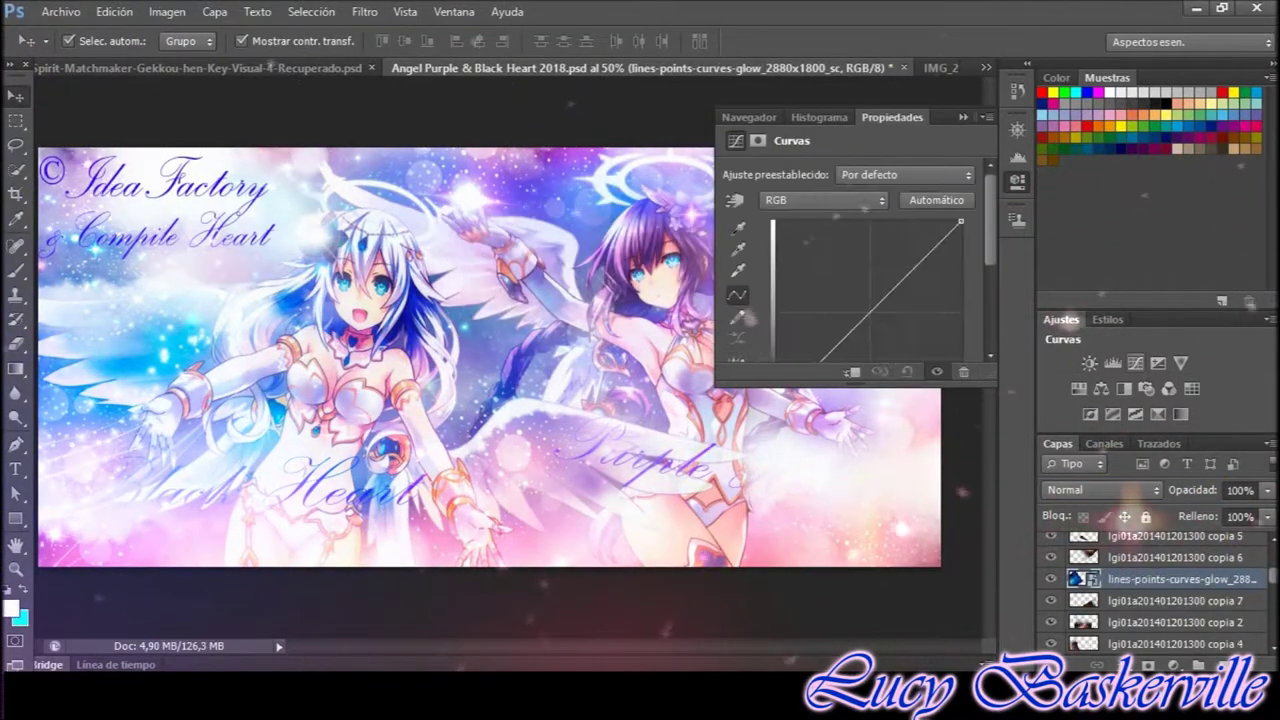
Move and rotate the glow so it streaks across the white-haired angel
click(1180, 600)
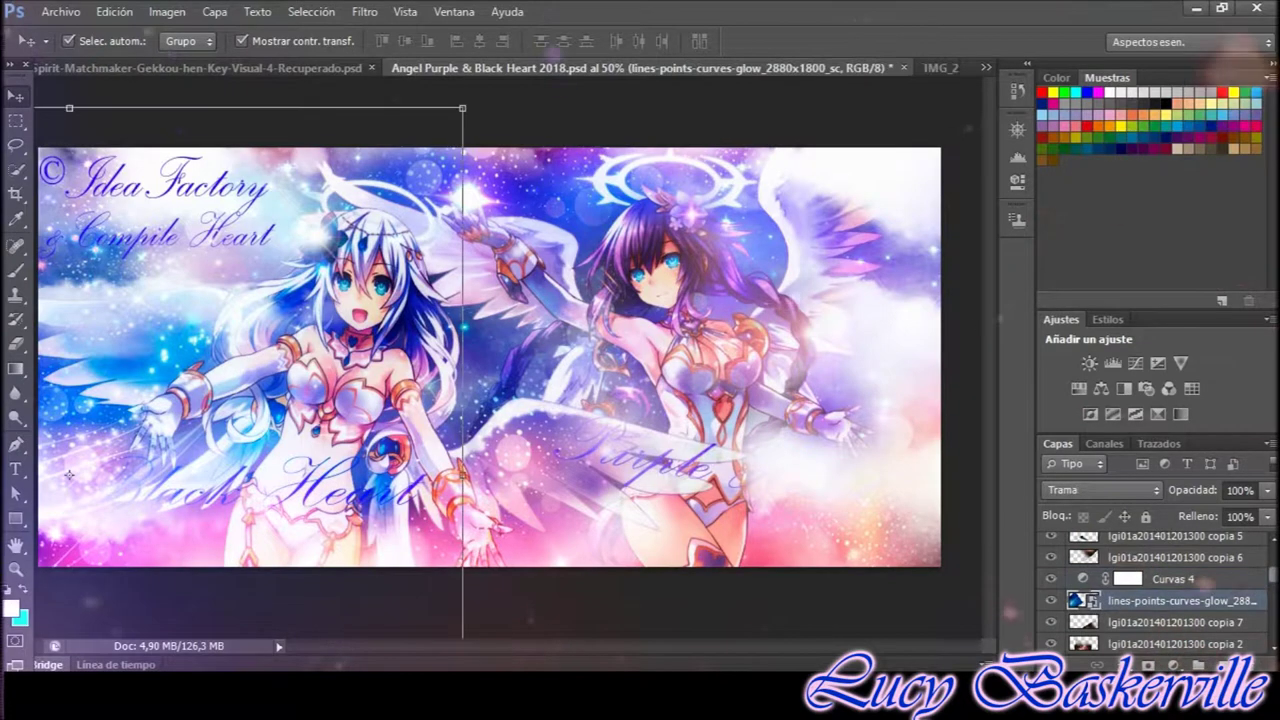
key(ctrl+t)
drag(225, 230, 430, 405)
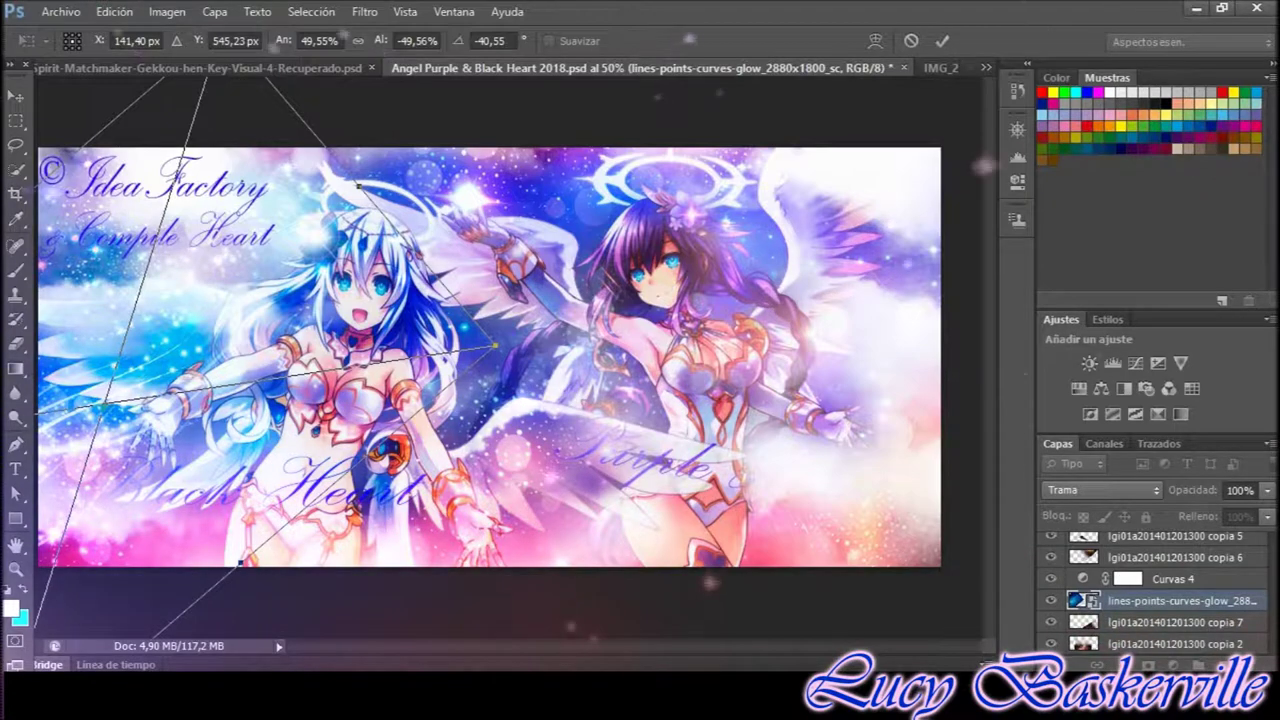
drag(525, 445, 610, 510)
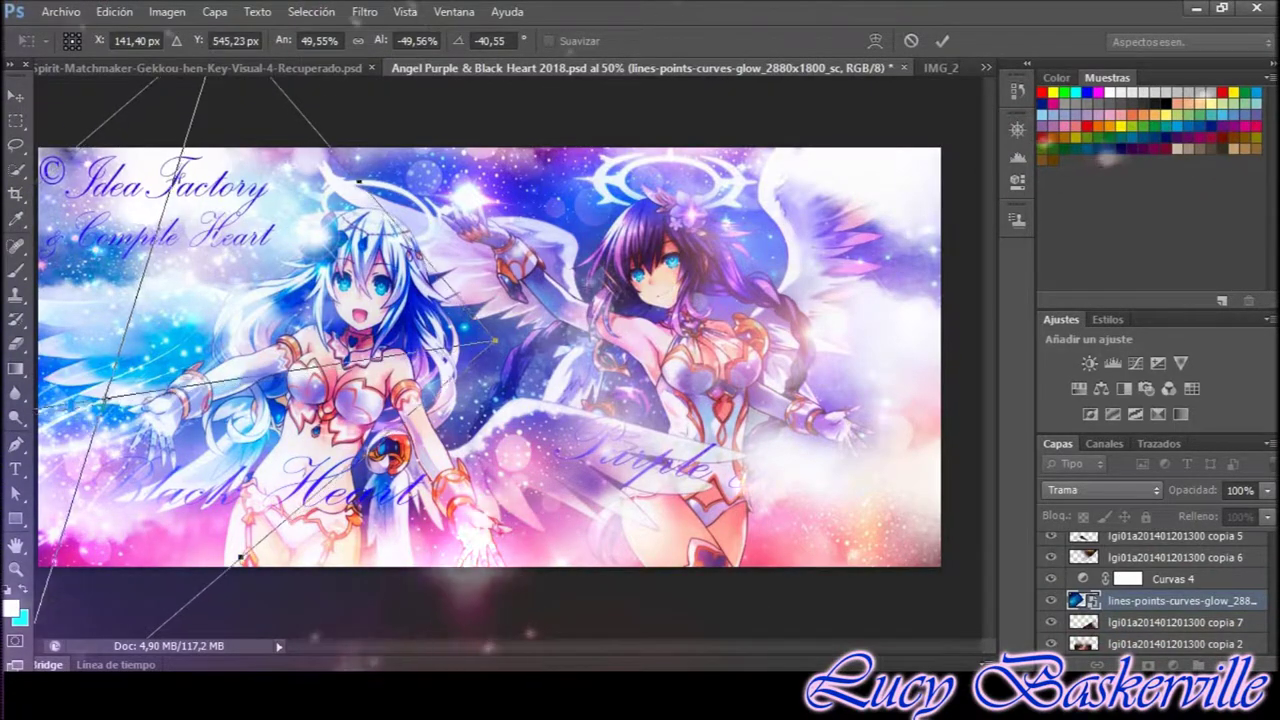
key(Return)
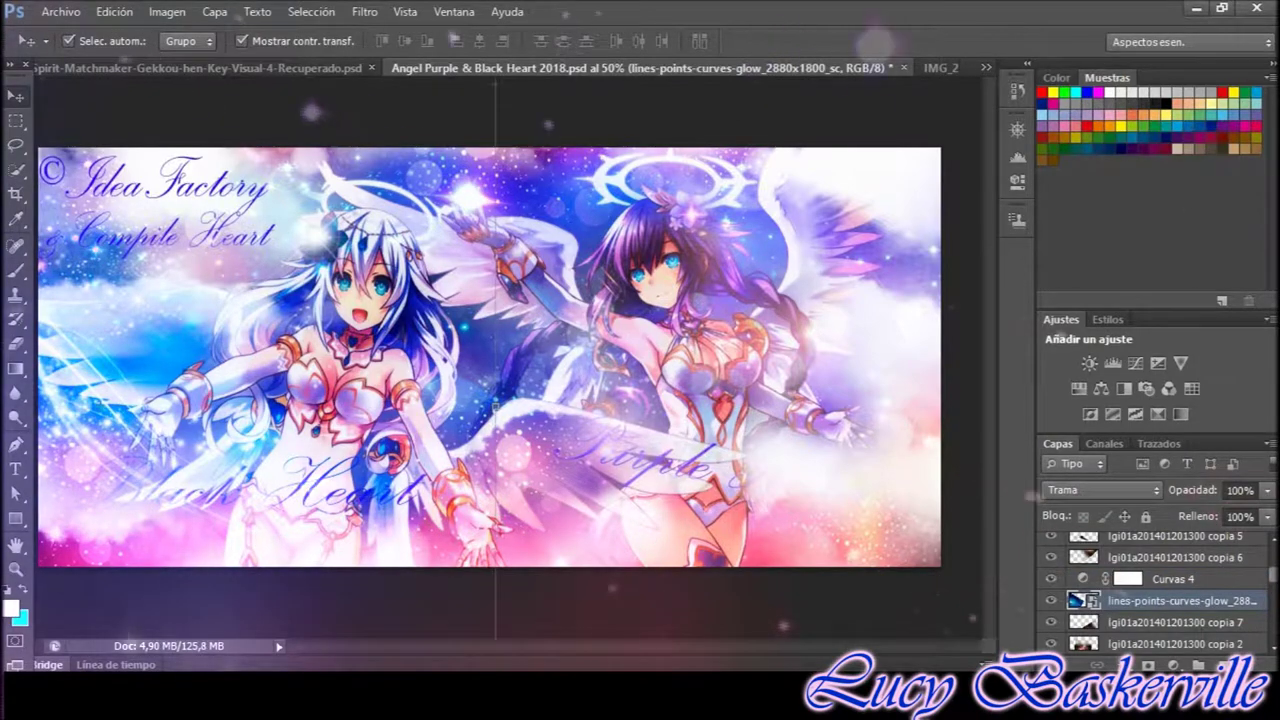
Set up a 257 px eraser on the Curvas 4 layer mask
key(e)
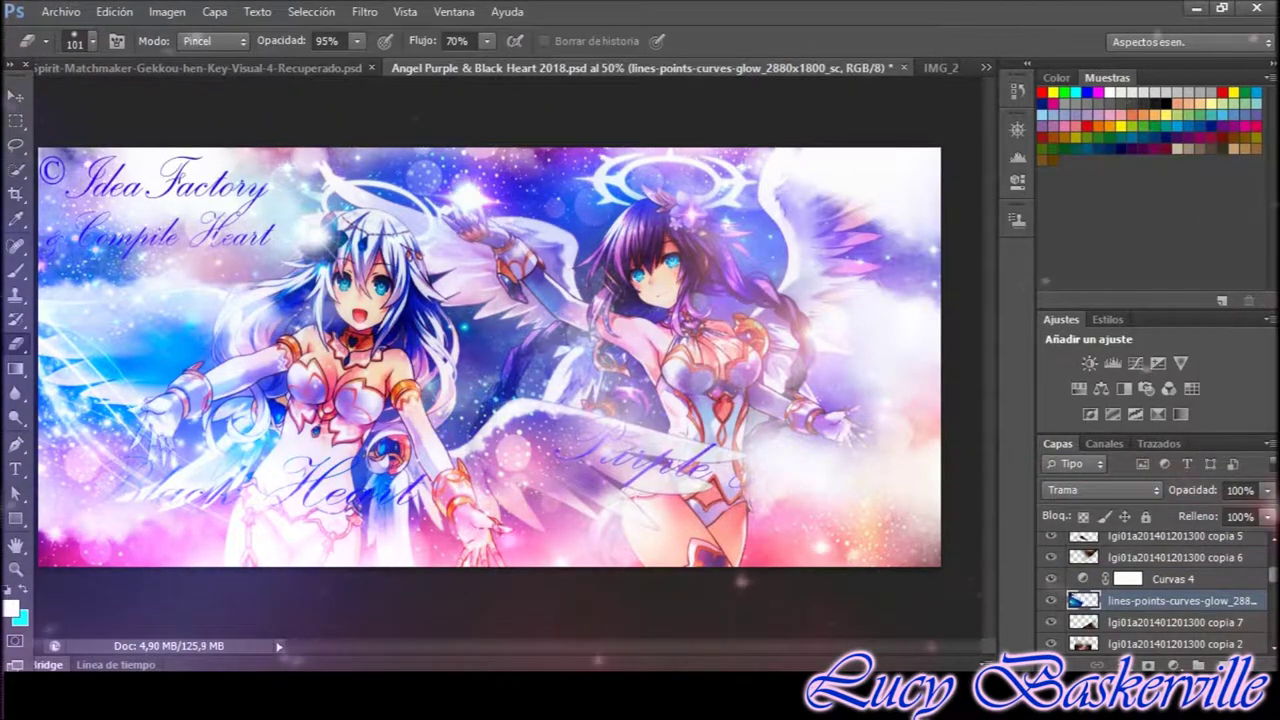
key(alt+bracketright)
key(ctrl+minus)
right_click(660, 236)
key(Return)
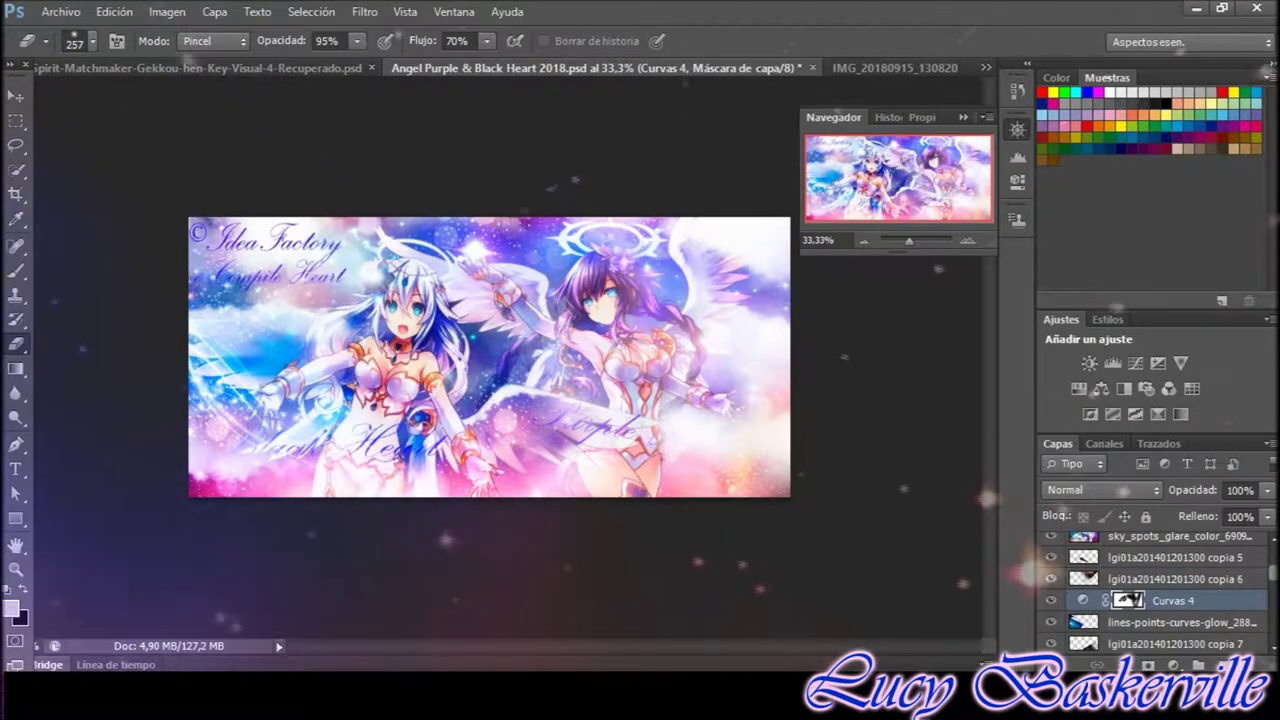
Set the Curvas 4 layer's blend mode to Color más oscuro
click(1100, 490)
key(Escape)
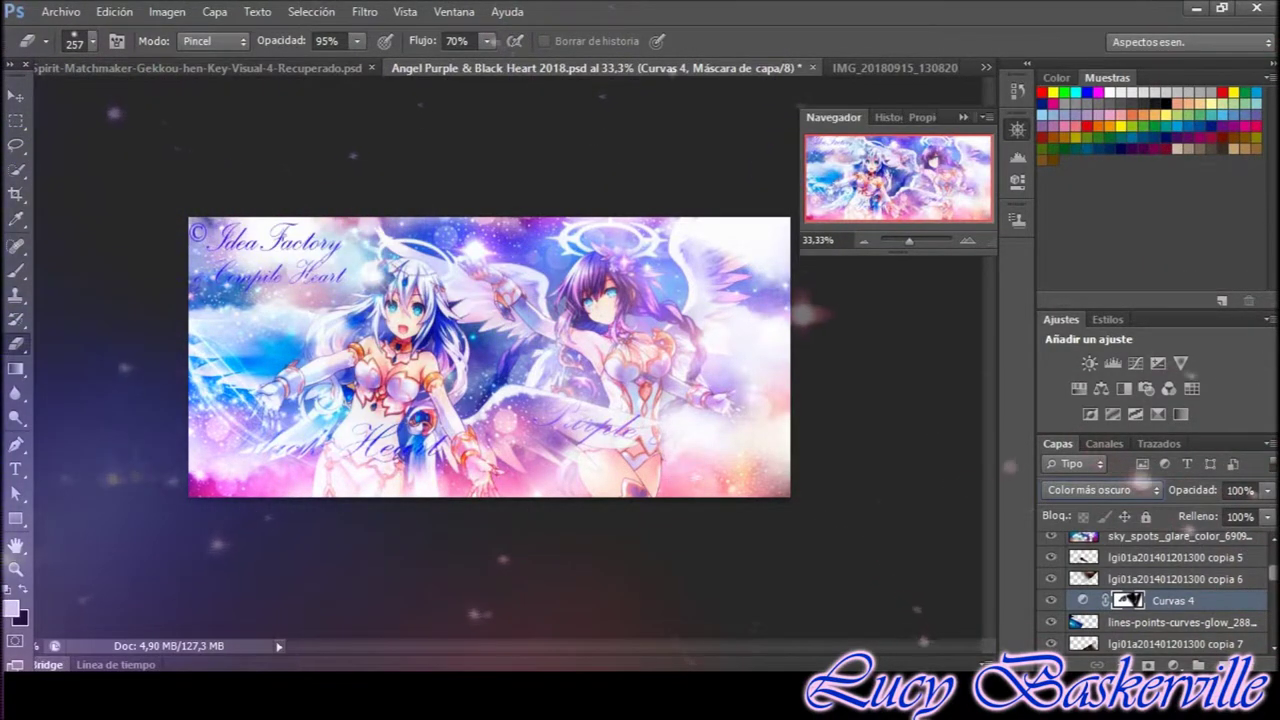
key(alt+f)
key(Escape)
key(shift+alt+n)
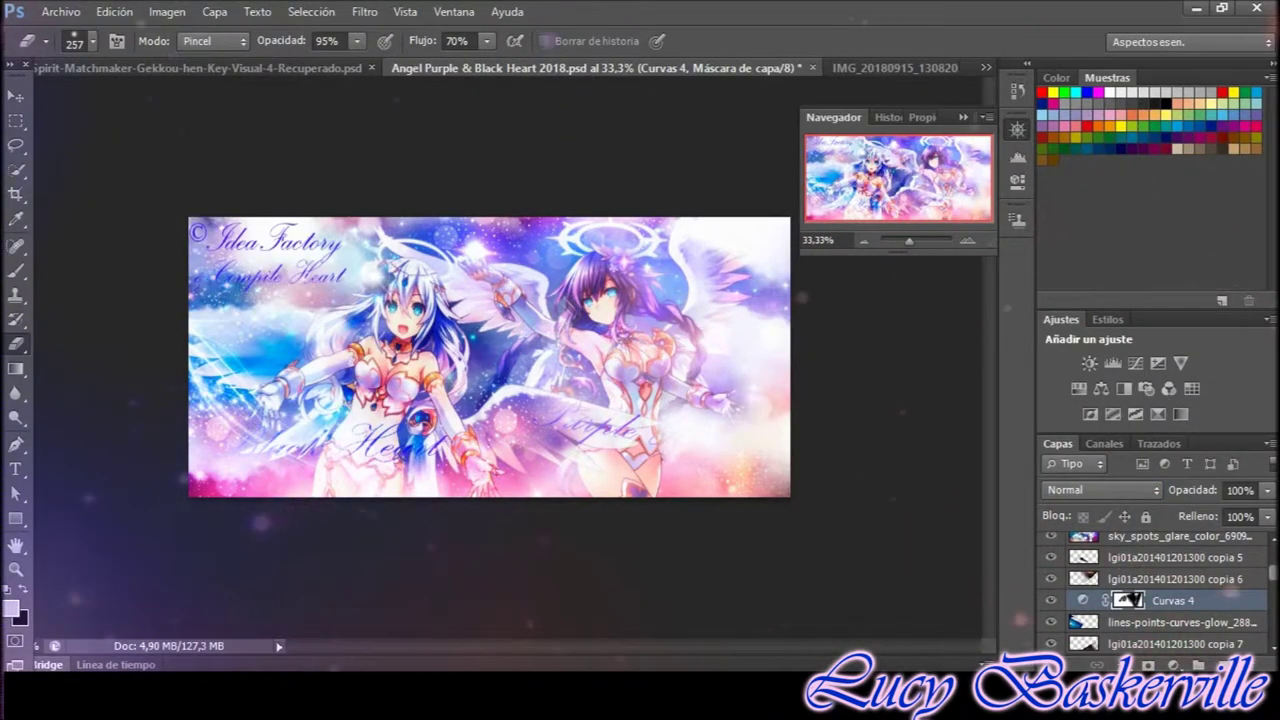
click(1102, 489)
click(1080, 149)
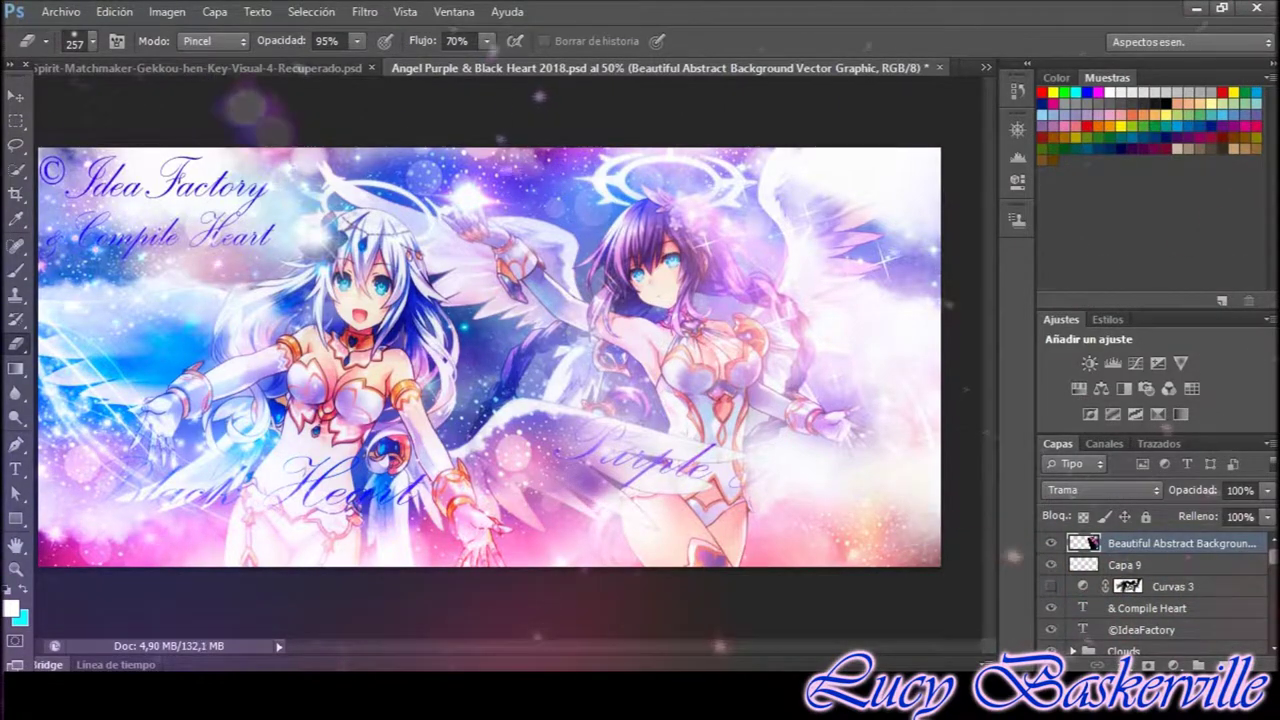
scroll(1150, 595, down, 5)
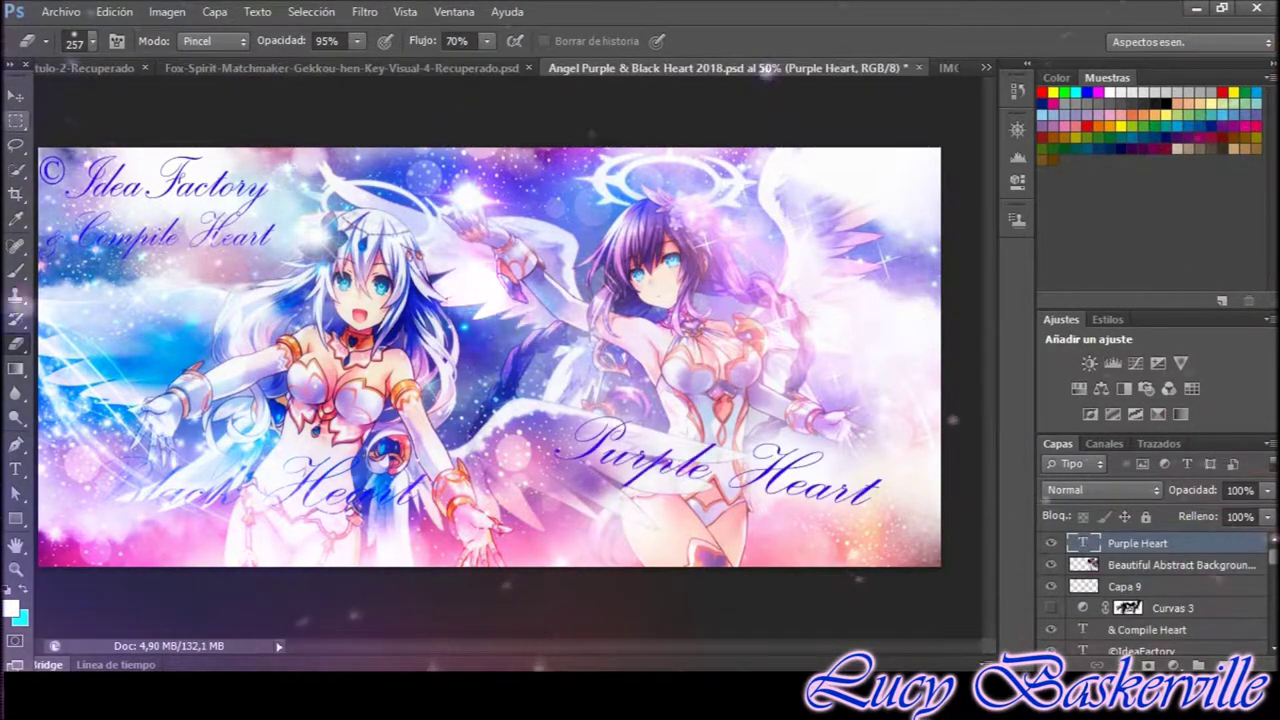
Resize the Purple Heart title and bend it into a gentle Arco warp
key(ctrl+t)
drag(545, 388, 523, 398)
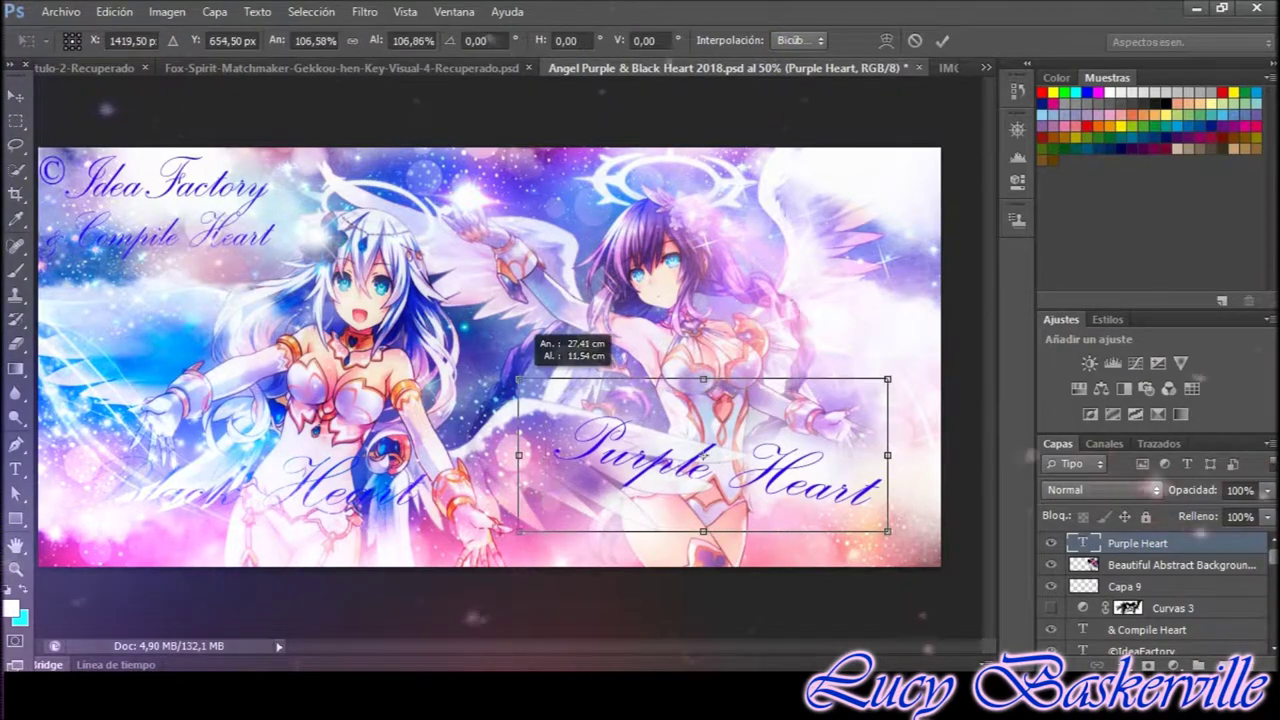
key(Return)
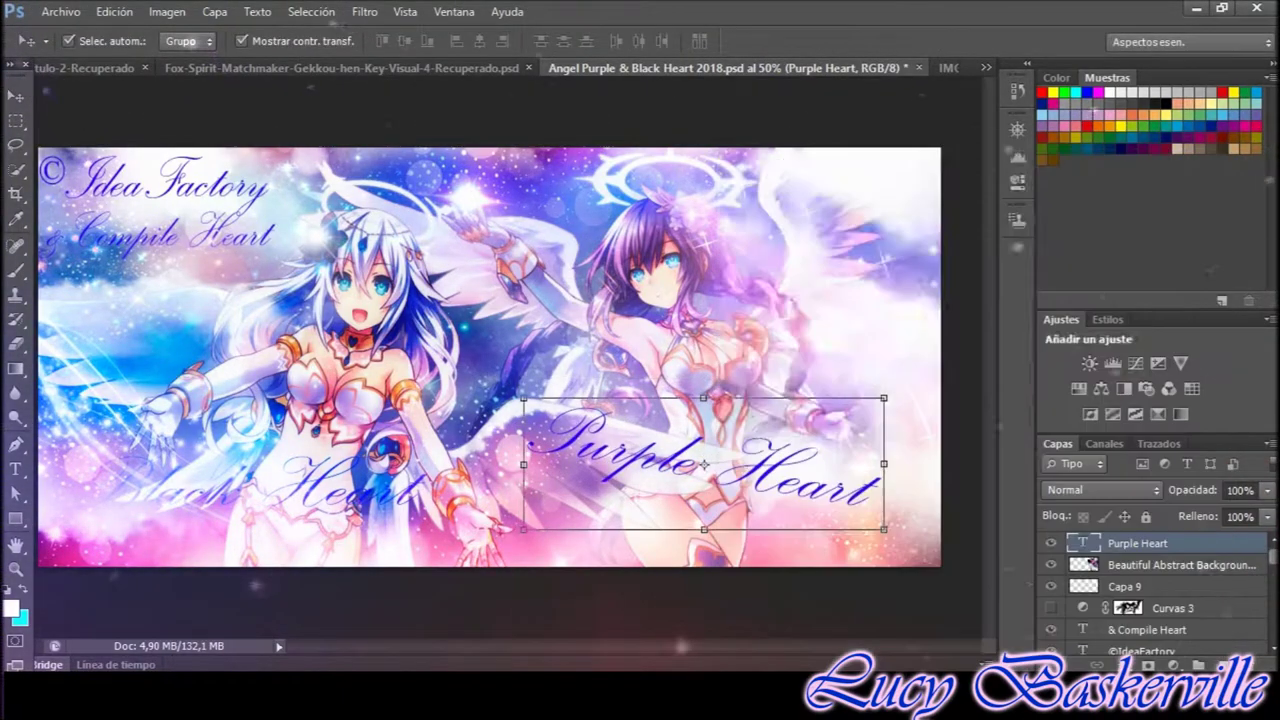
right_click(704, 463)
click(760, 400)
click(240, 40)
click(180, 75)
drag(640, 395, 590, 350)
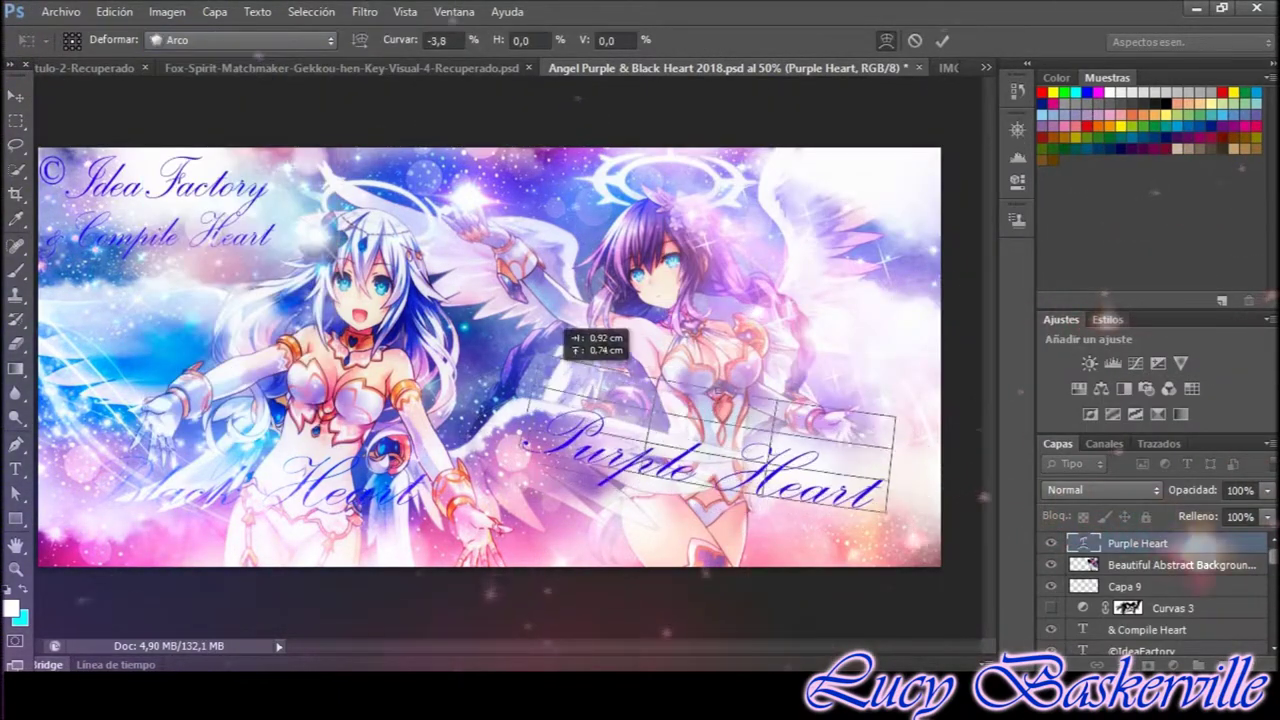
key(Return)
click(1017, 130)
click(967, 241)
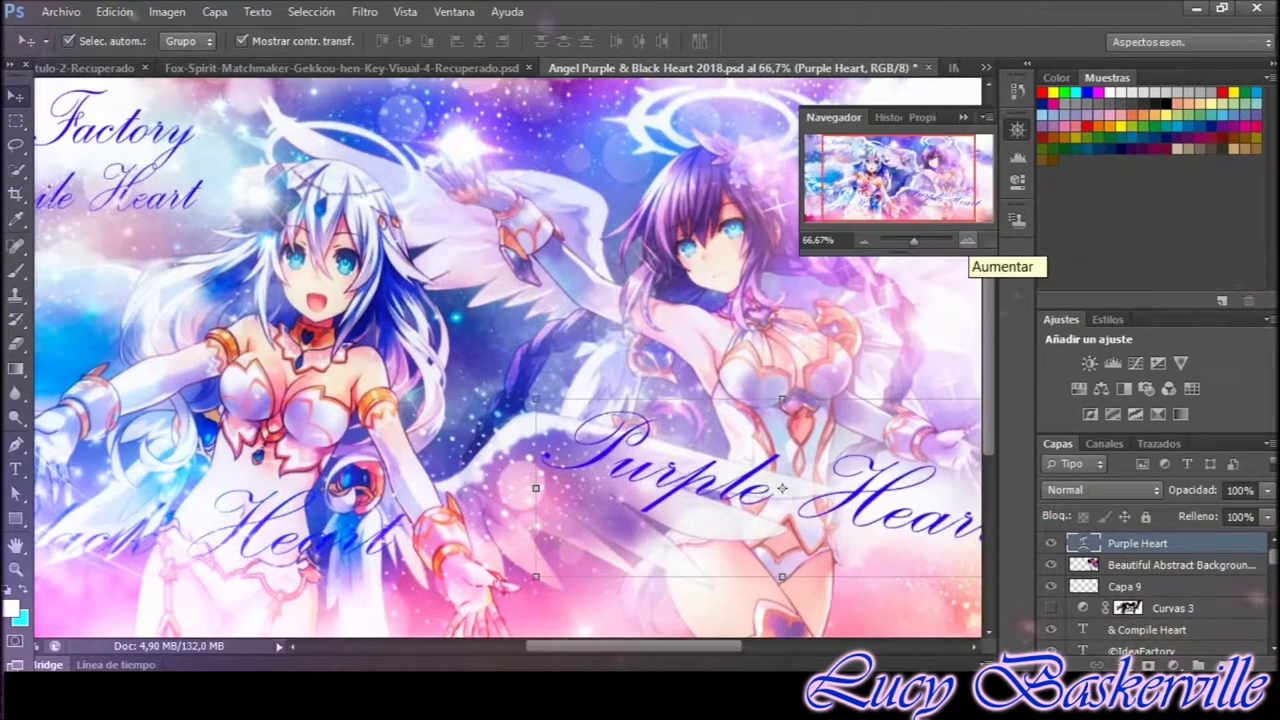
Add Bevel and Emboss to the title with a purple shadow in Color más oscuro mode
double_click(1220, 543)
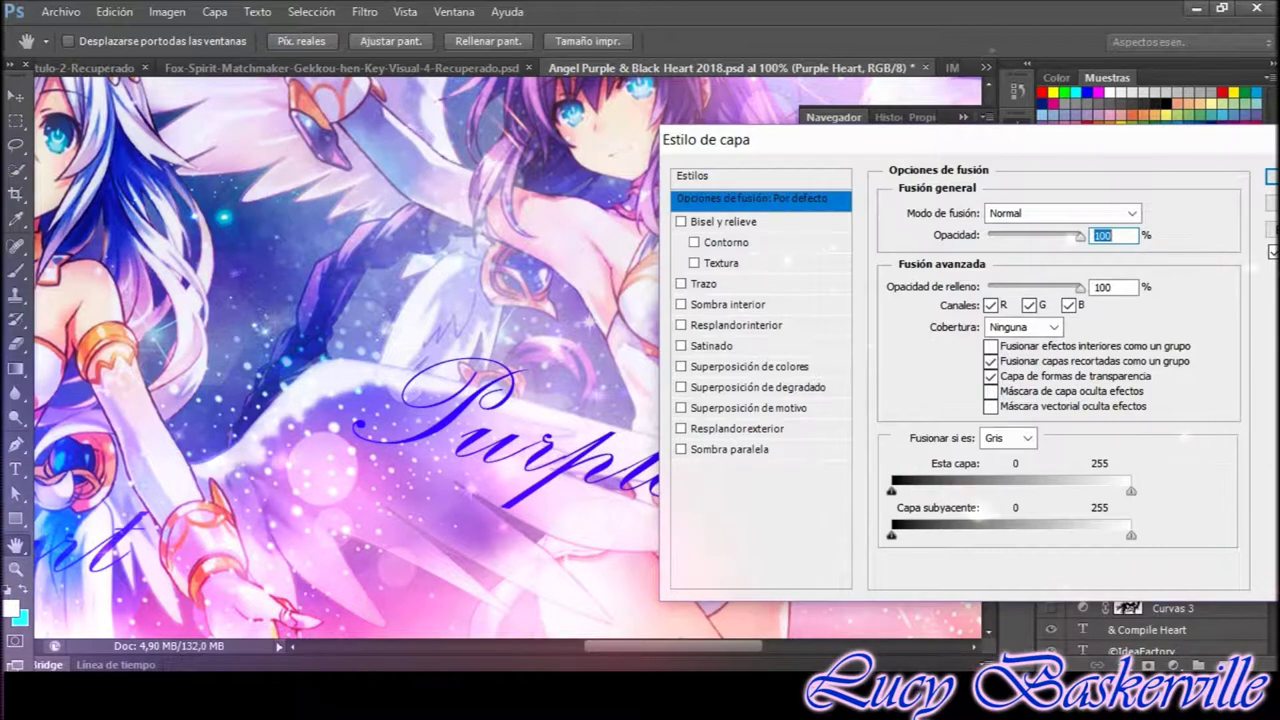
click(681, 221)
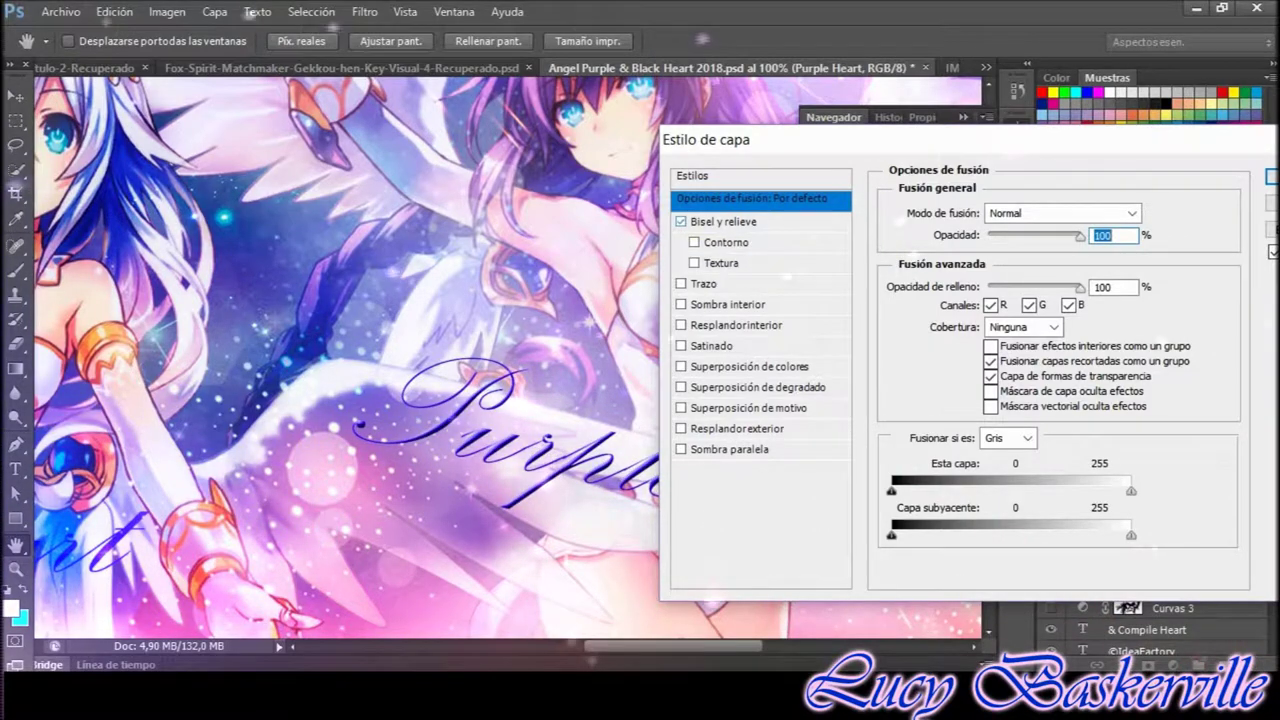
click(723, 221)
click(1182, 517)
drag(540, 128, 1017, 123)
click(860, 170)
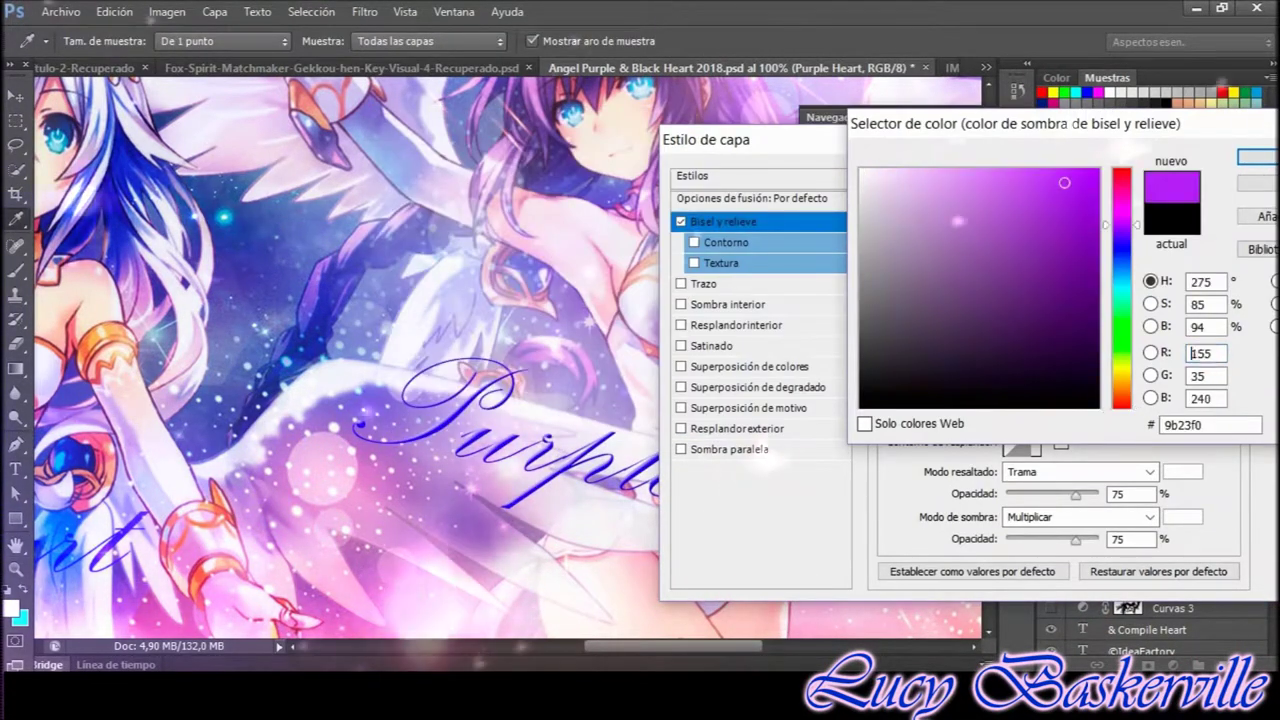
click(1257, 157)
click(1080, 517)
click(1060, 137)
Give the bevel a multi-peak gloss contour and a light pink highlight colour
click(1035, 441)
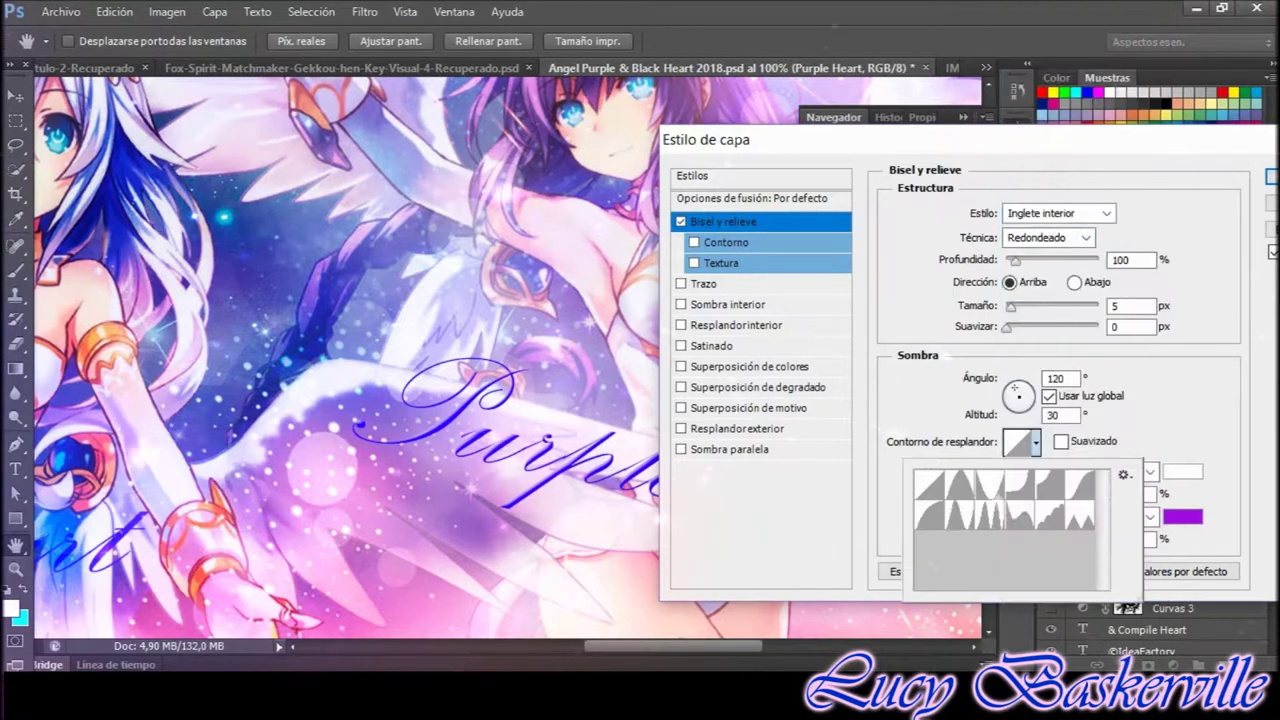
click(1182, 471)
click(911, 180)
click(1250, 157)
click(1035, 441)
double_click(988, 513)
click(1061, 441)
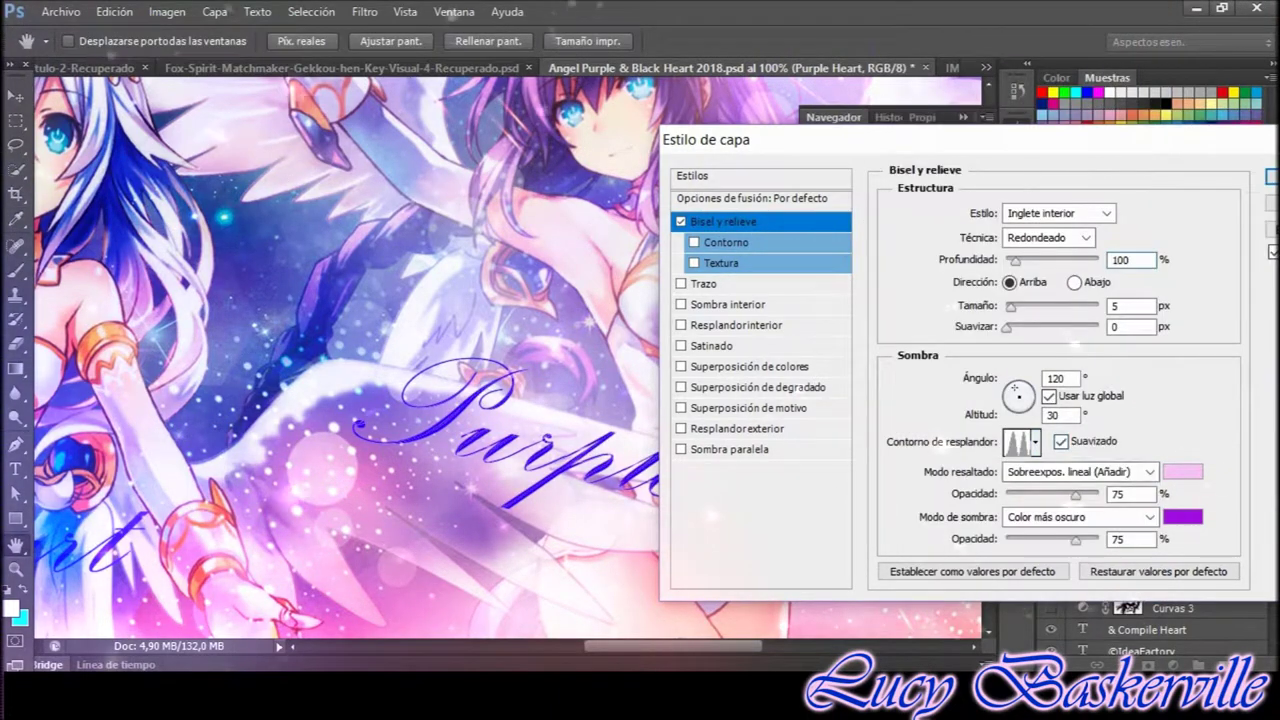
click(1182, 471)
key(Return)
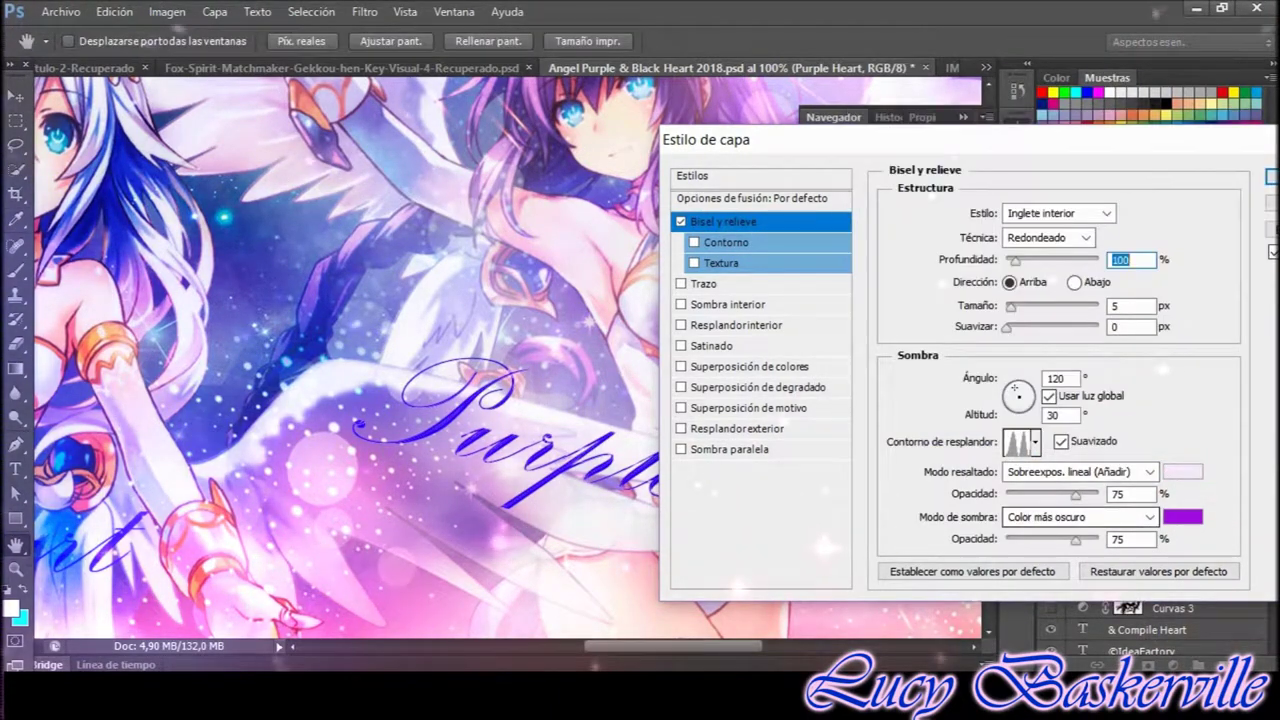
Enable the Contour effect with a multi-peak contour shape
click(726, 242)
click(970, 216)
click(922, 290)
click(995, 216)
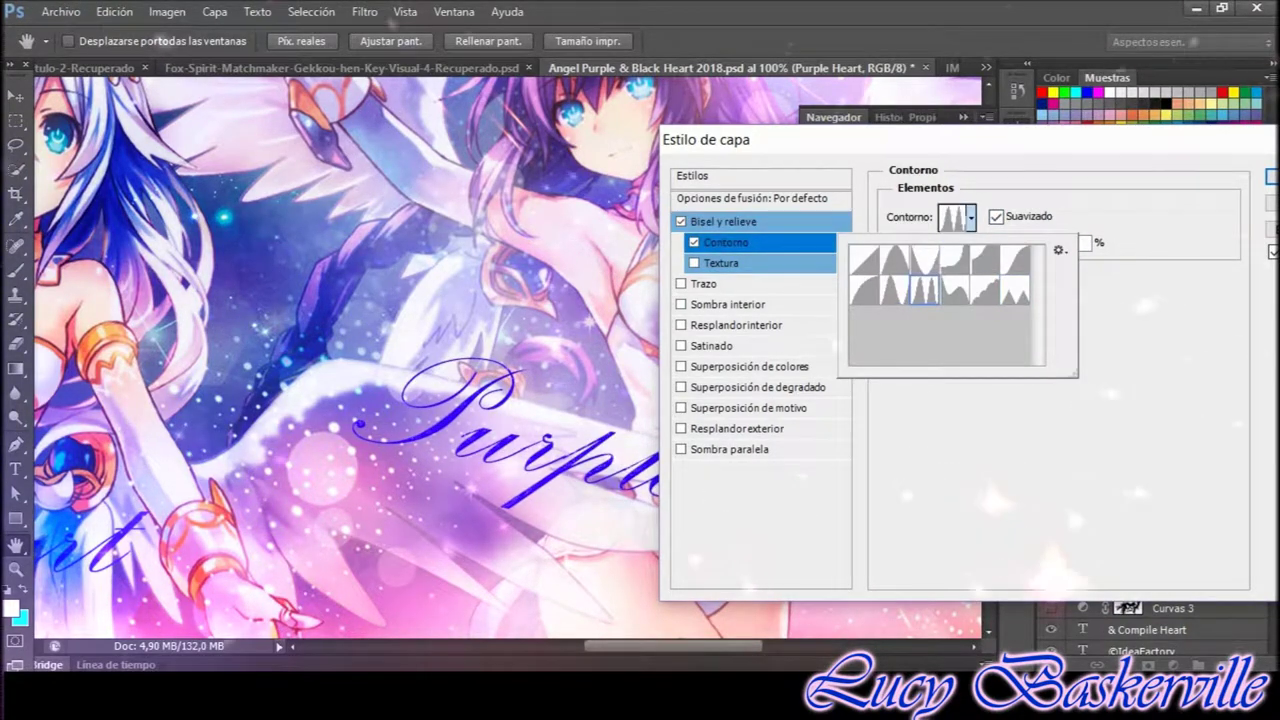
Enable Resplandor interior with a grey gradient in Aclarar blend mode
click(970, 216)
click(681, 325)
click(738, 325)
click(1043, 279)
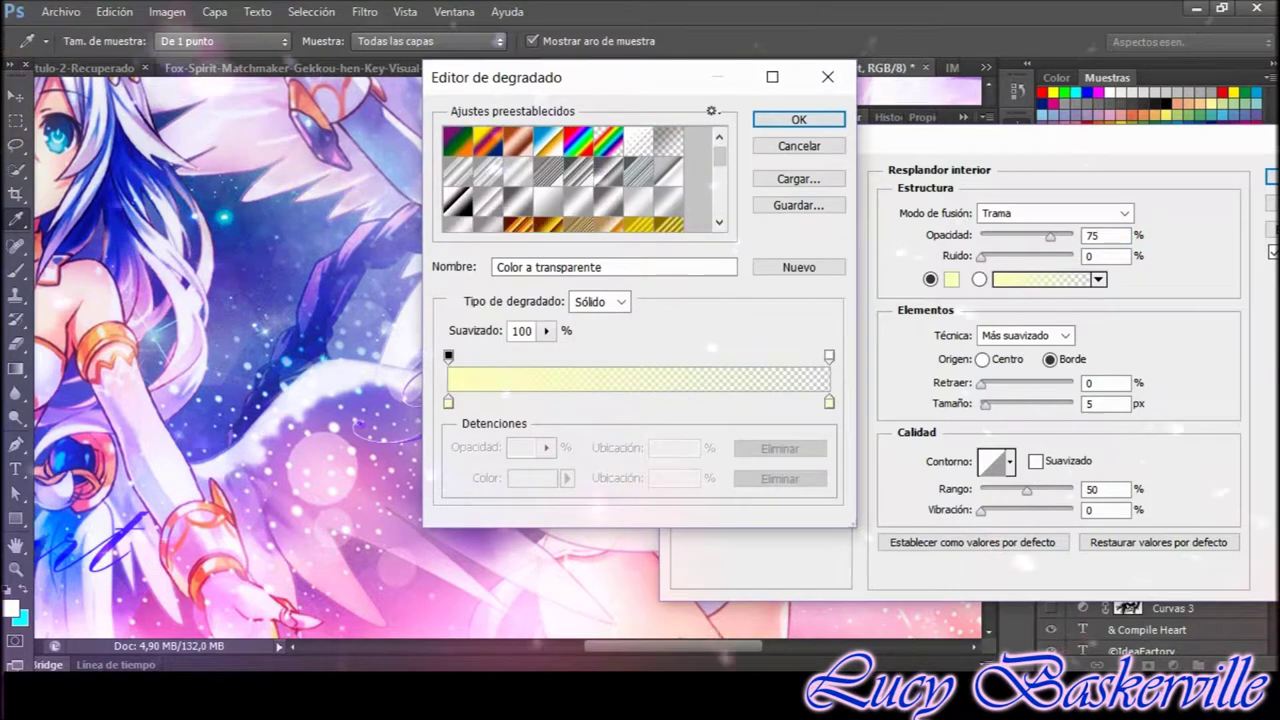
key(Escape)
click(1055, 213)
click(1040, 251)
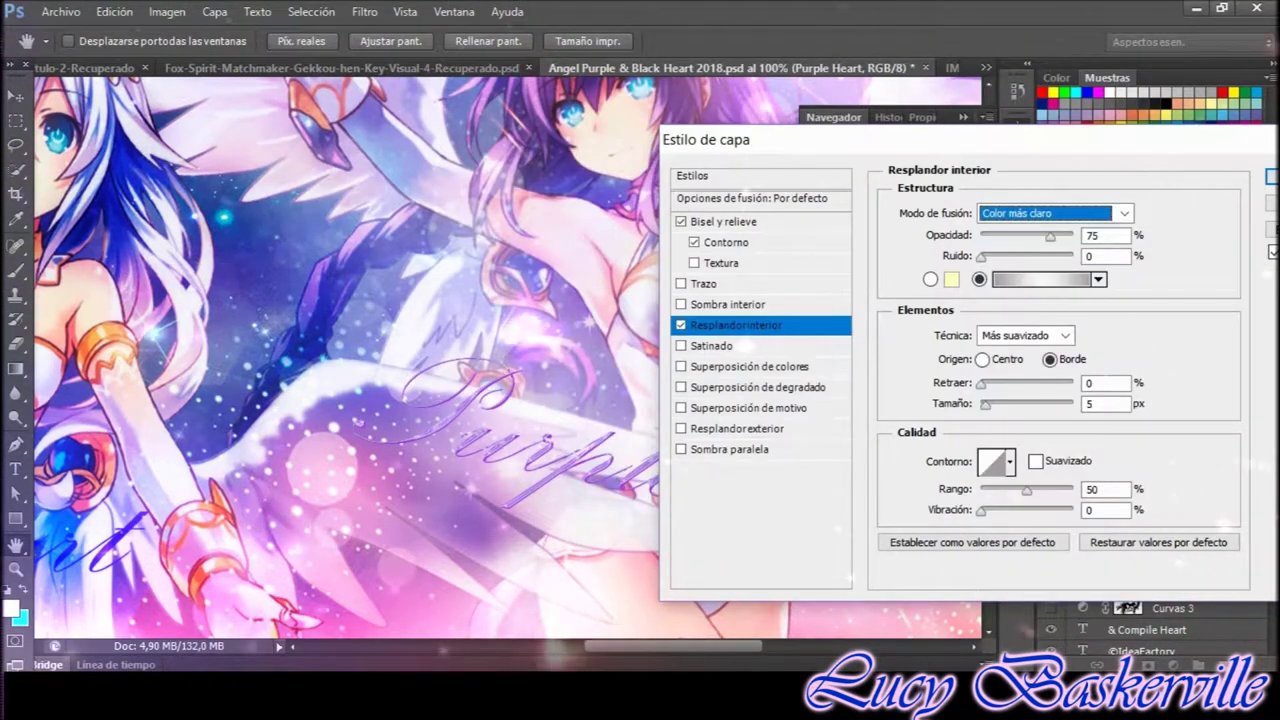
key(Up)
key(Up)
key(Up)
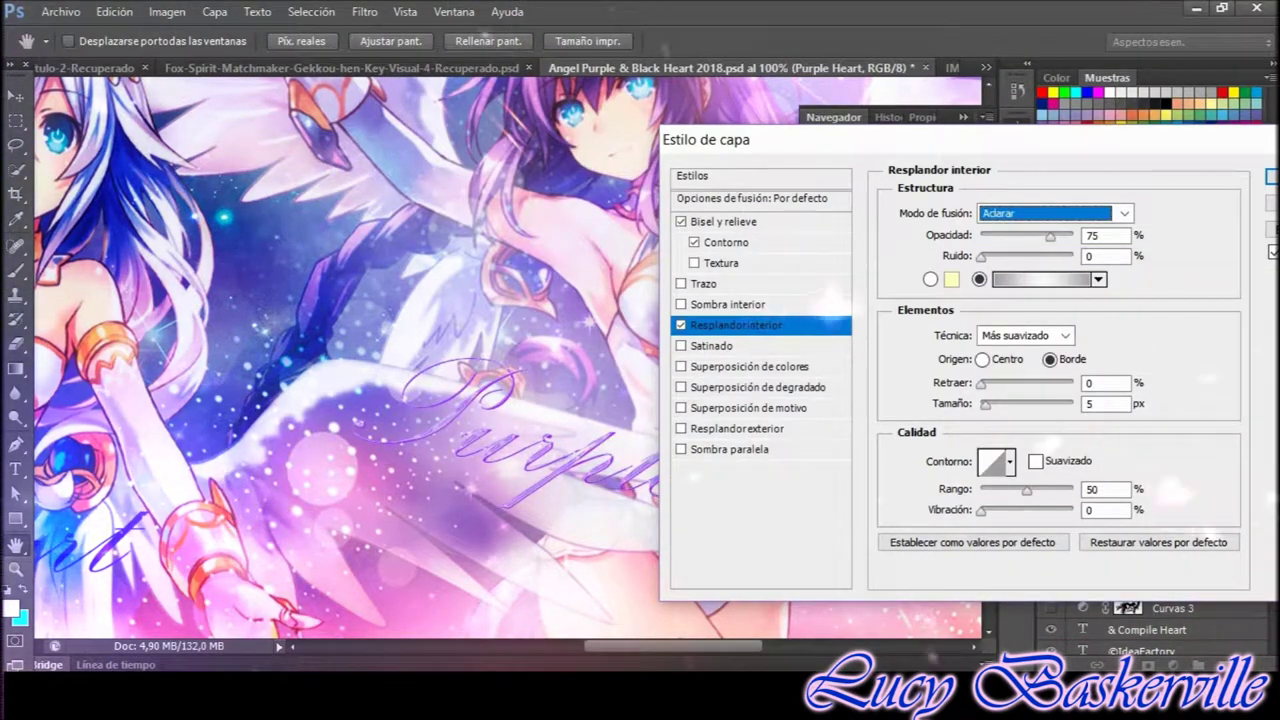
Revisit the Bevel and Emboss gloss contour choices without changing them
click(722, 221)
click(1036, 441)
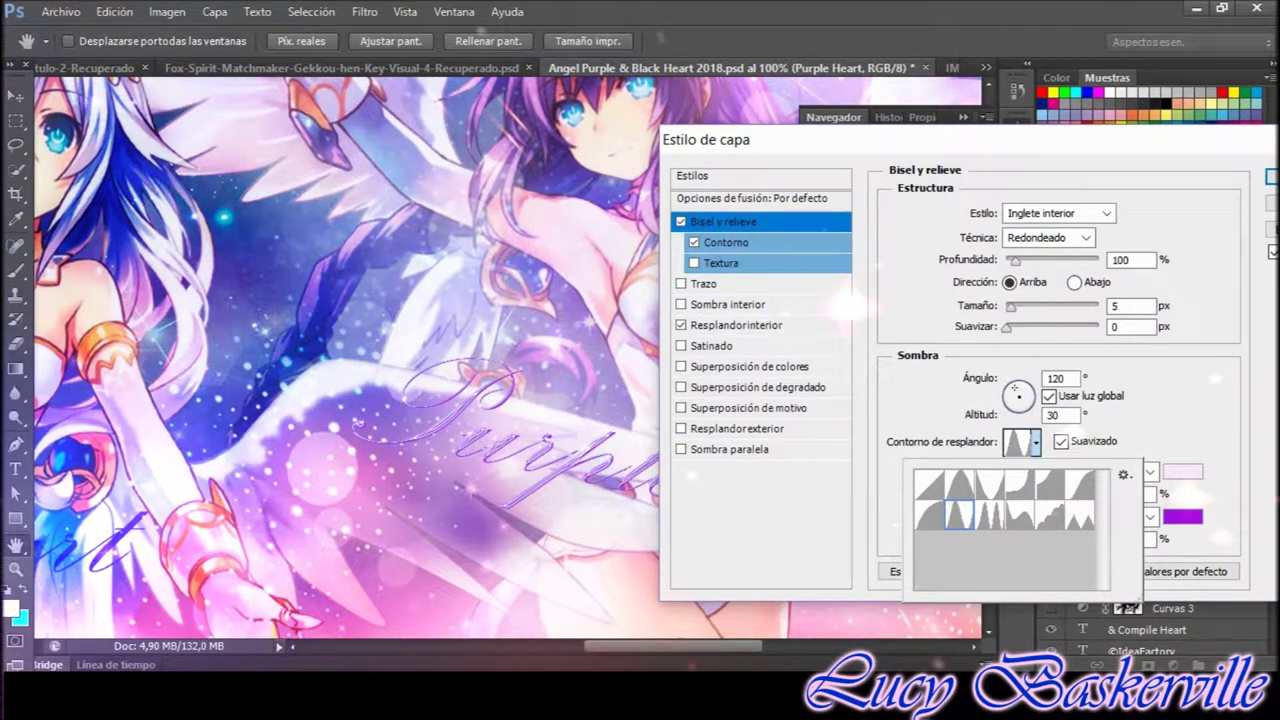
key(Escape)
Add a dark purple (5b0d78) colour overlay in Luz suave mode
click(750, 366)
click(1157, 212)
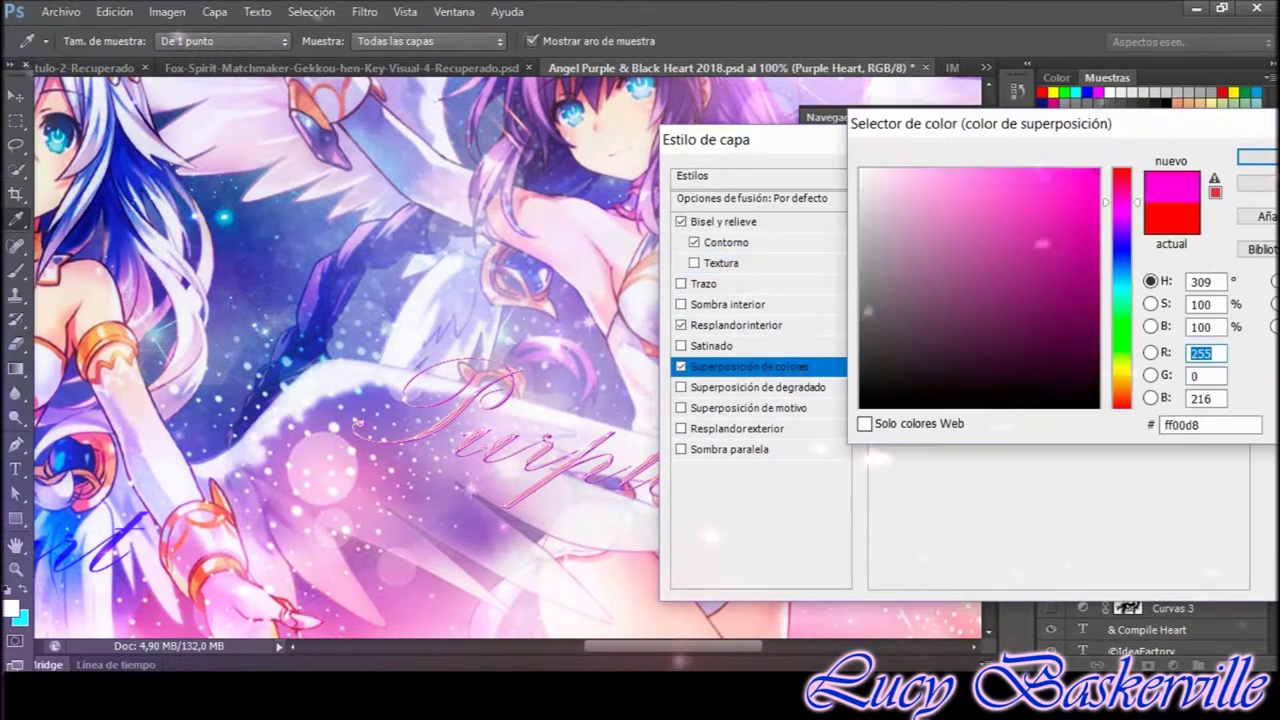
drag(1121, 202, 1121, 218)
click(1071, 294)
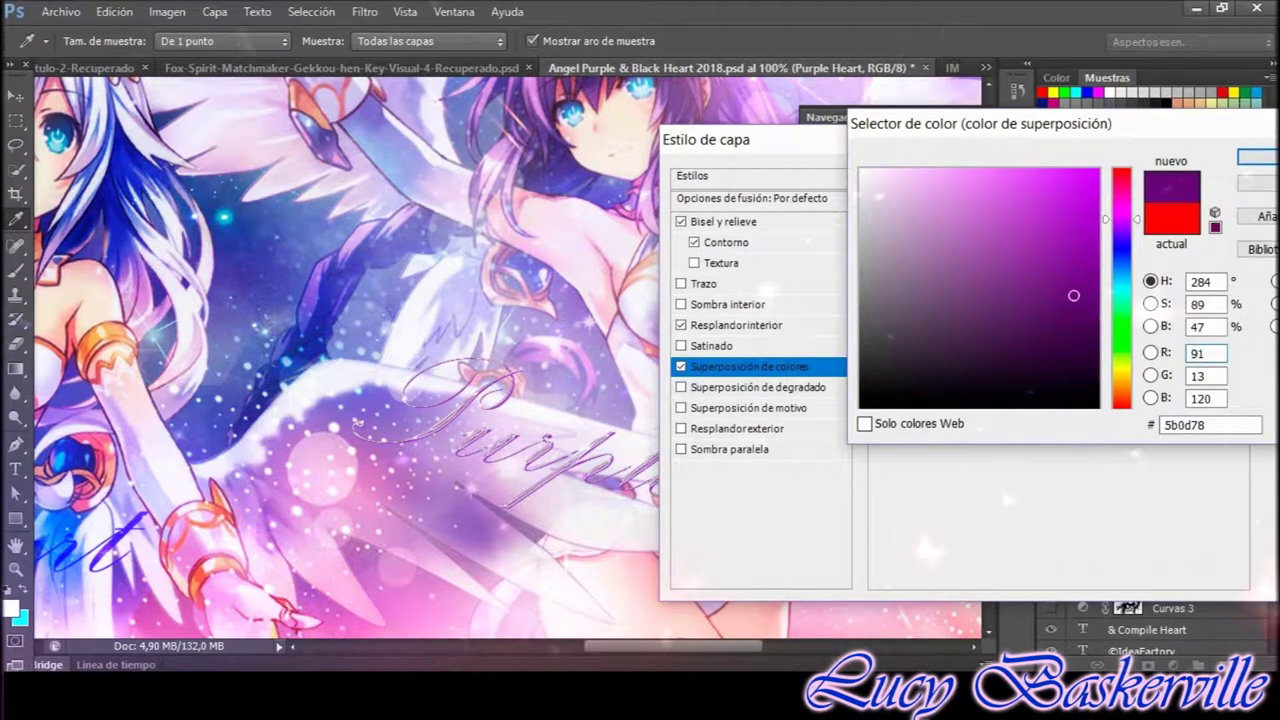
click(1257, 157)
click(1030, 212)
click(1150, 308)
Add a black-to-white gradient overlay in Aclarar mode and apply the layer effects
click(757, 387)
click(1030, 256)
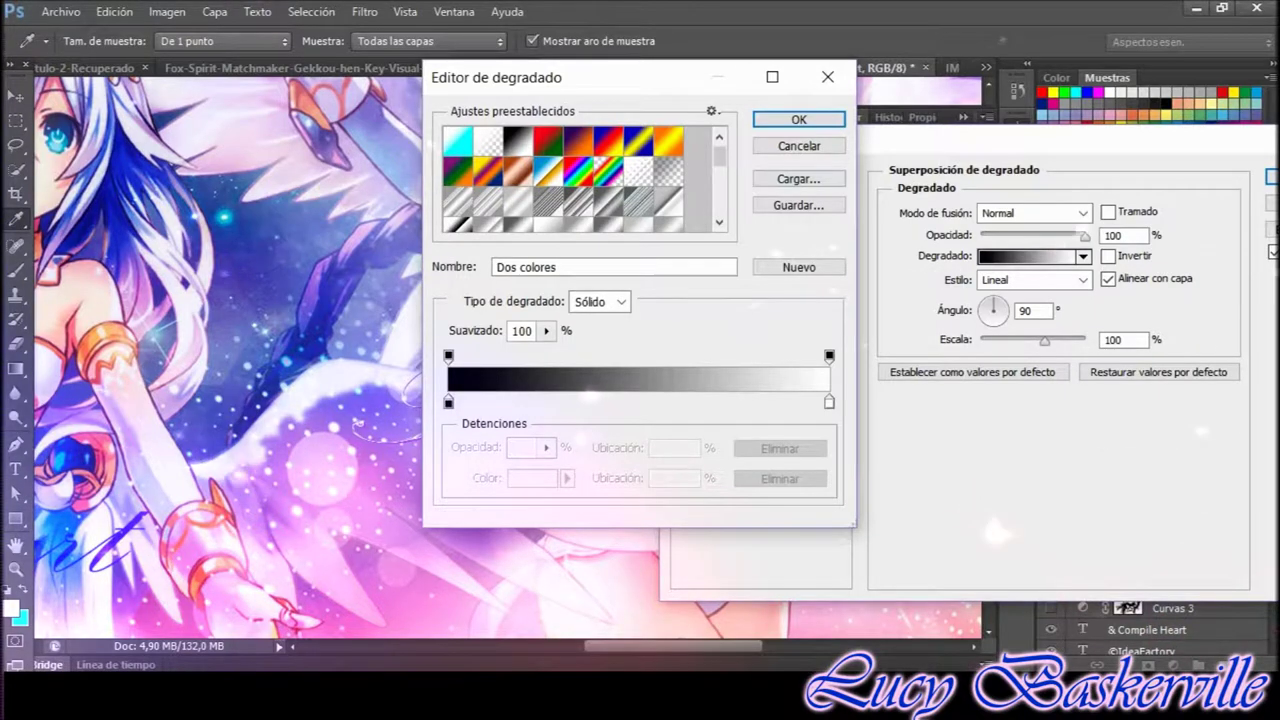
drag(500, 77, 783, 114)
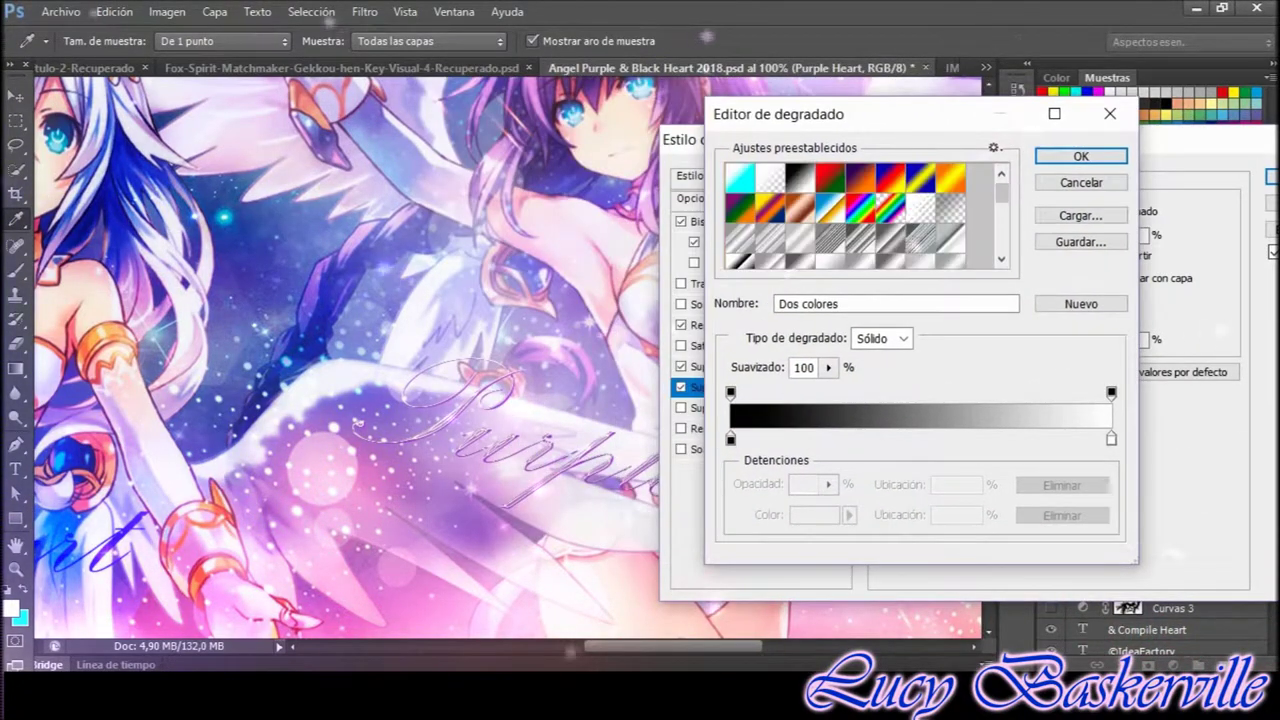
click(740, 258)
click(1081, 156)
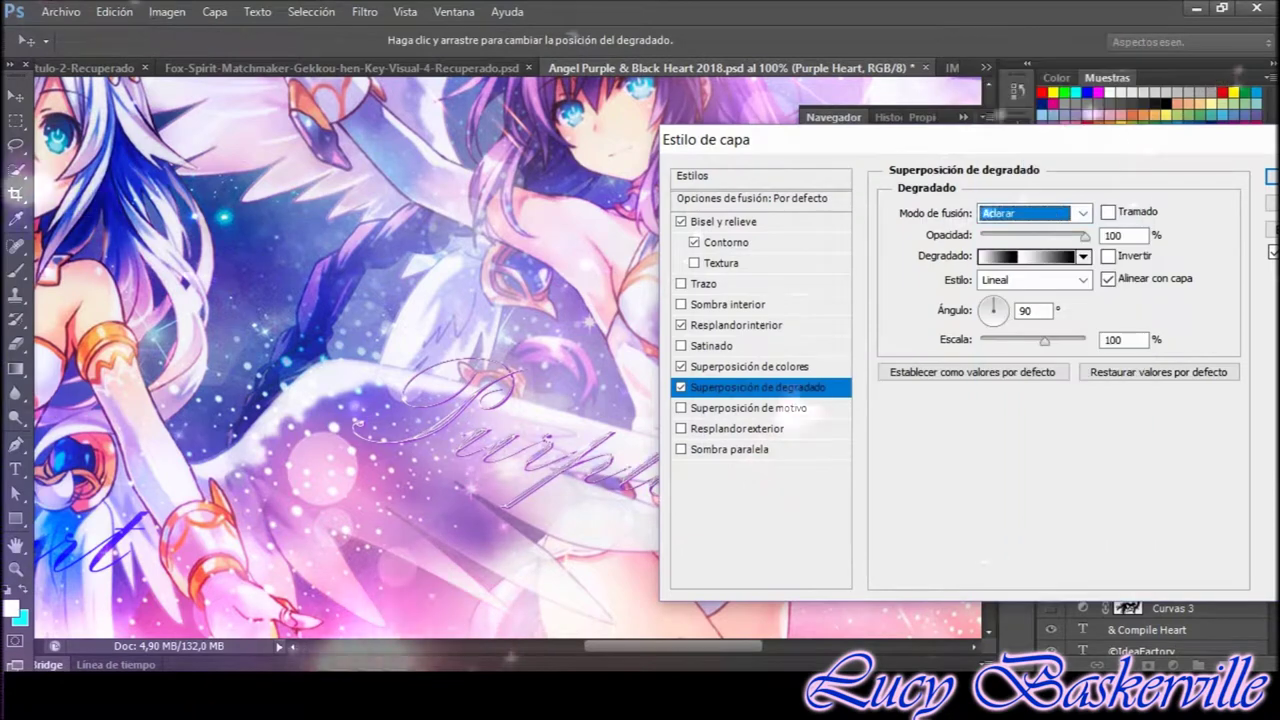
key(Return)
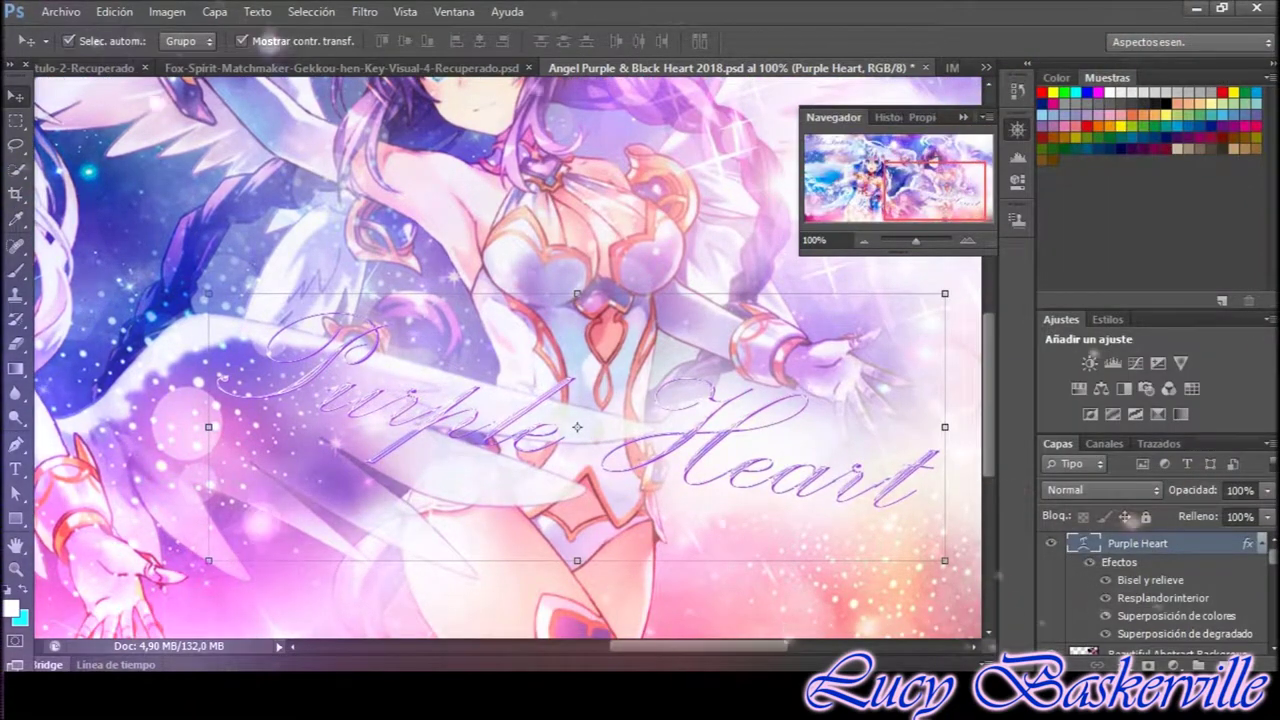
Recolour the Purple Heart title text to near-black 0a010d with the Type tool
scroll(500, 400, right, 3)
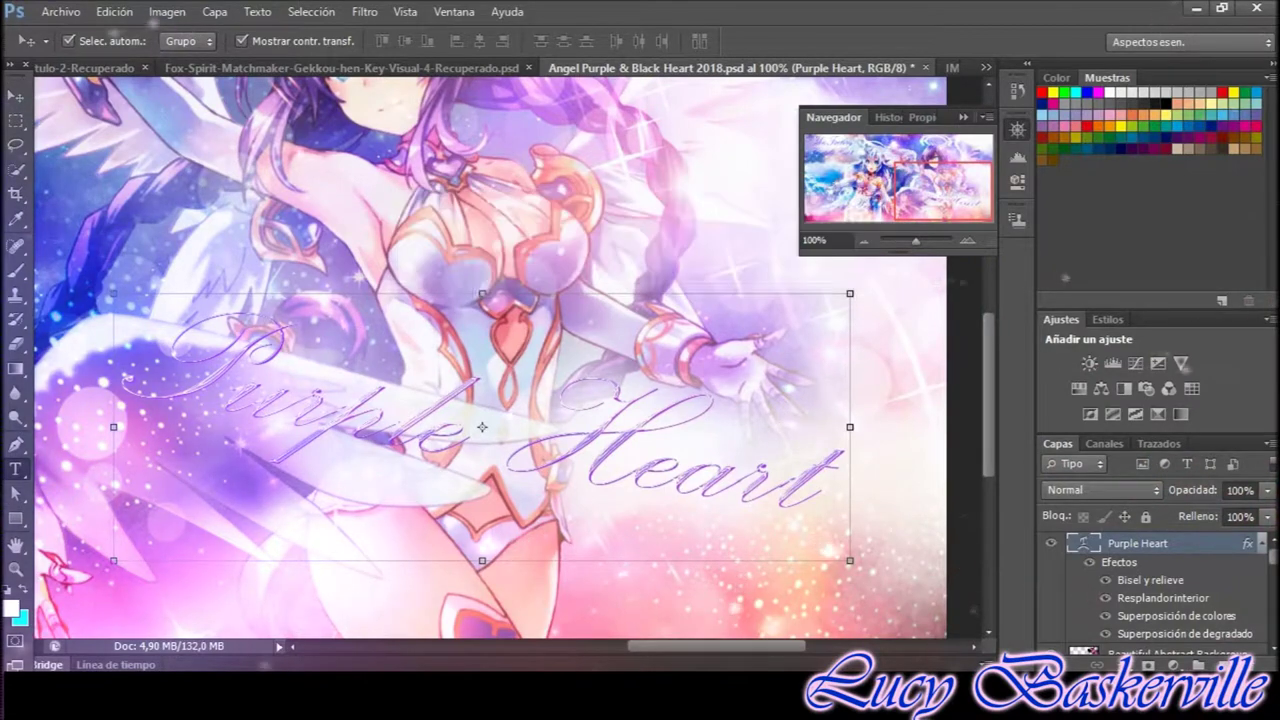
key(t)
key(Return)
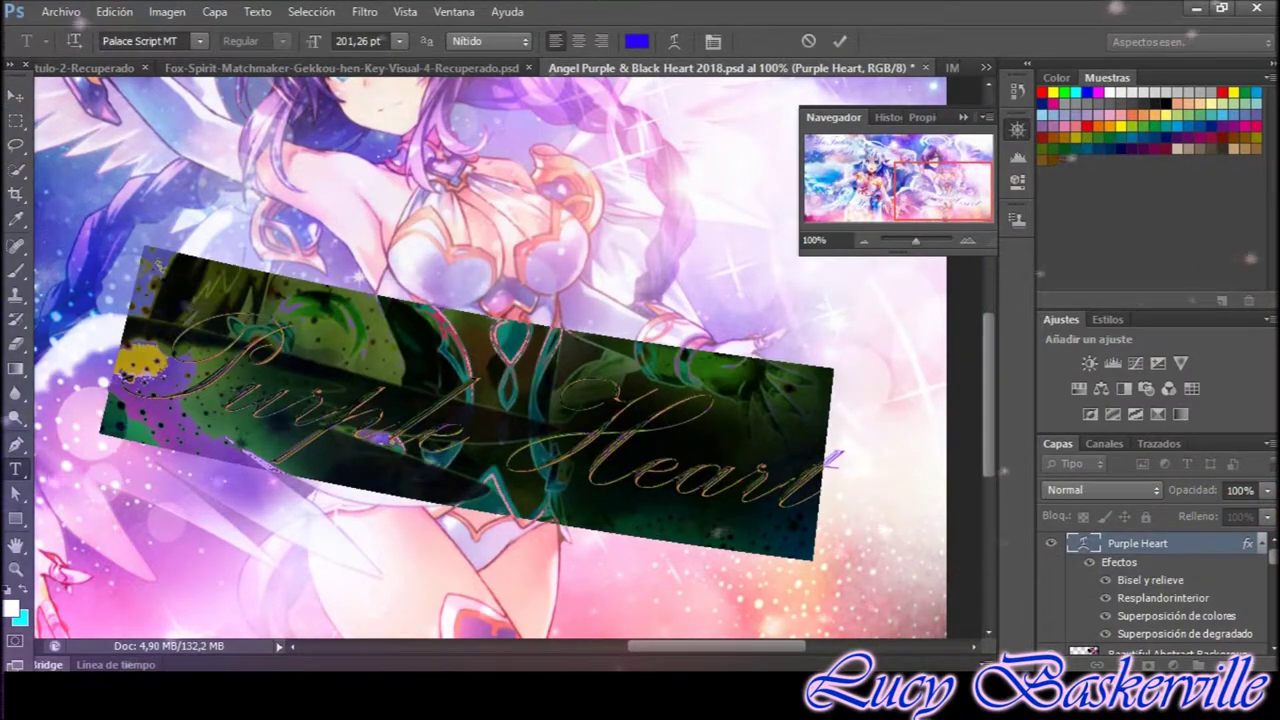
click(636, 41)
click(1019, 360)
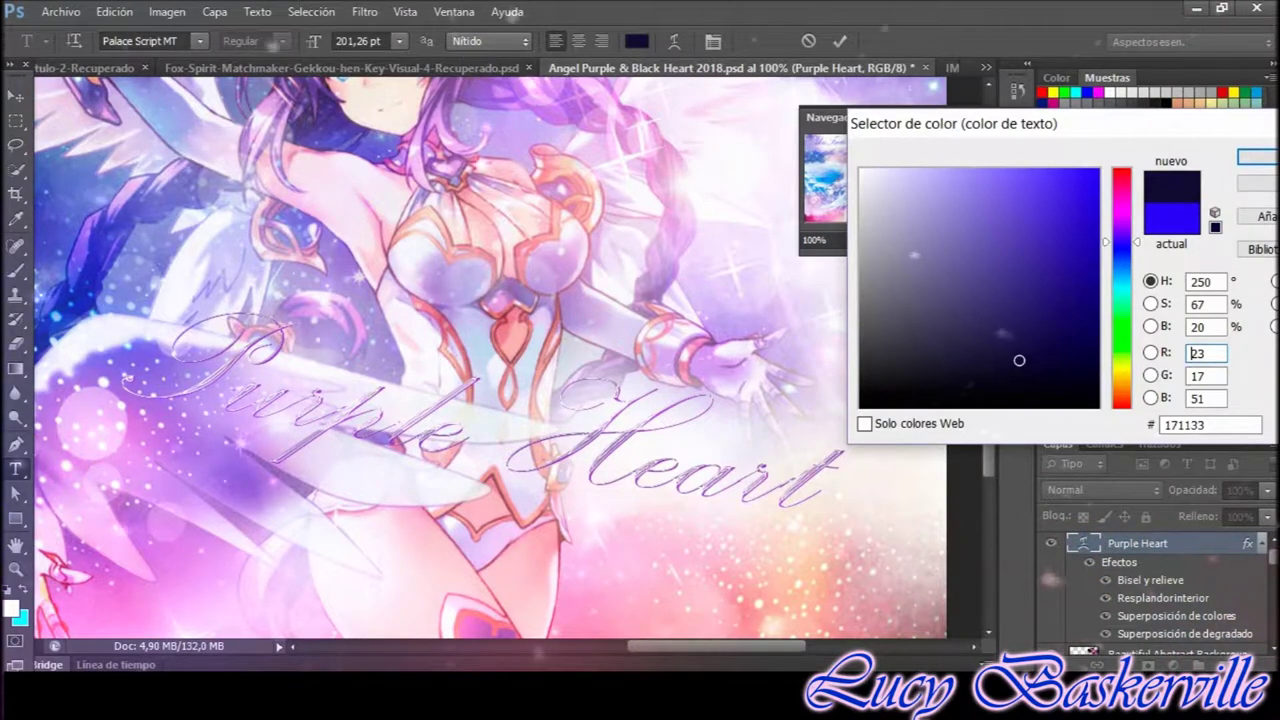
drag(1122, 242, 1122, 216)
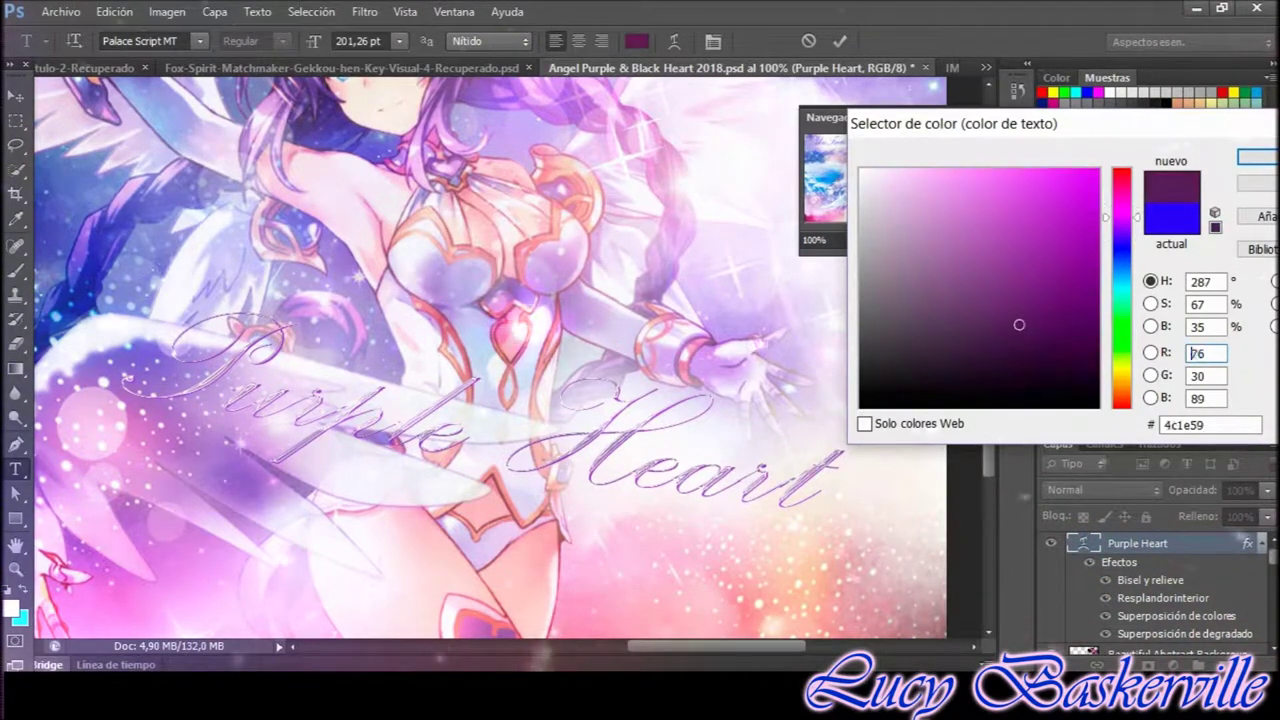
mouse_move(1019, 323)
mouse_down()
mouse_move(940, 186)
mouse_move(1075, 398)
mouse_up()
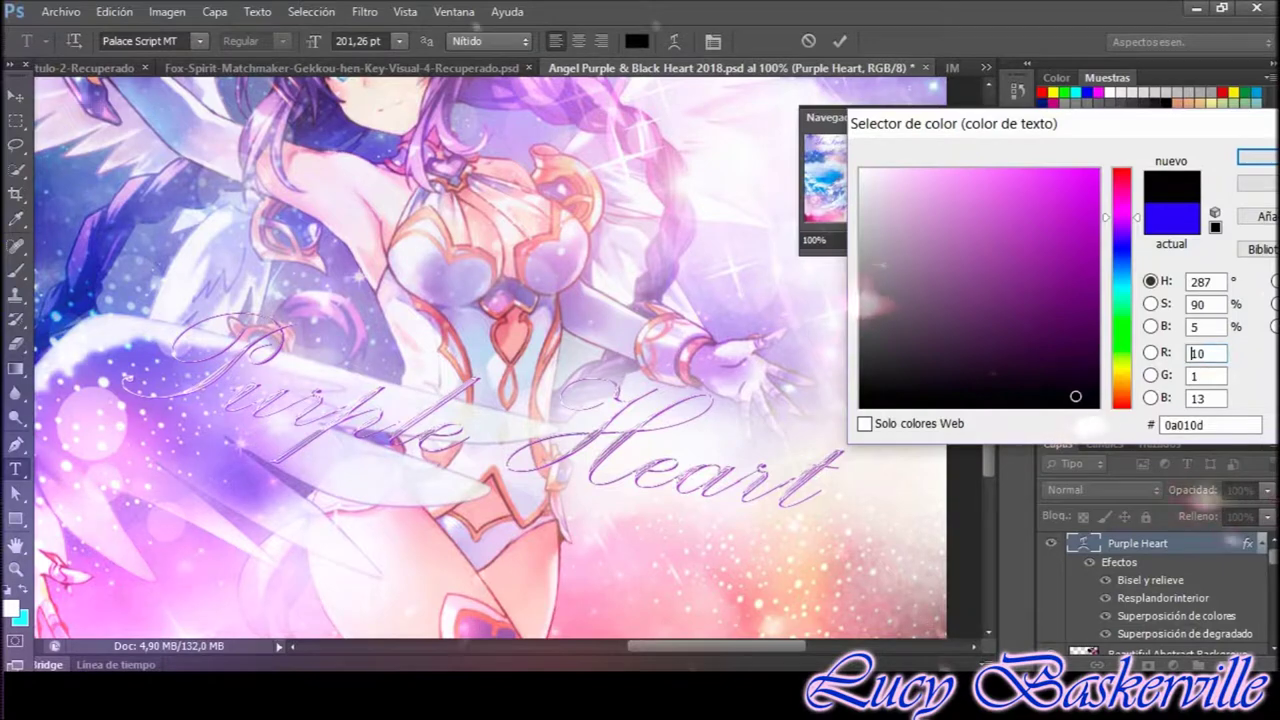
click(1257, 157)
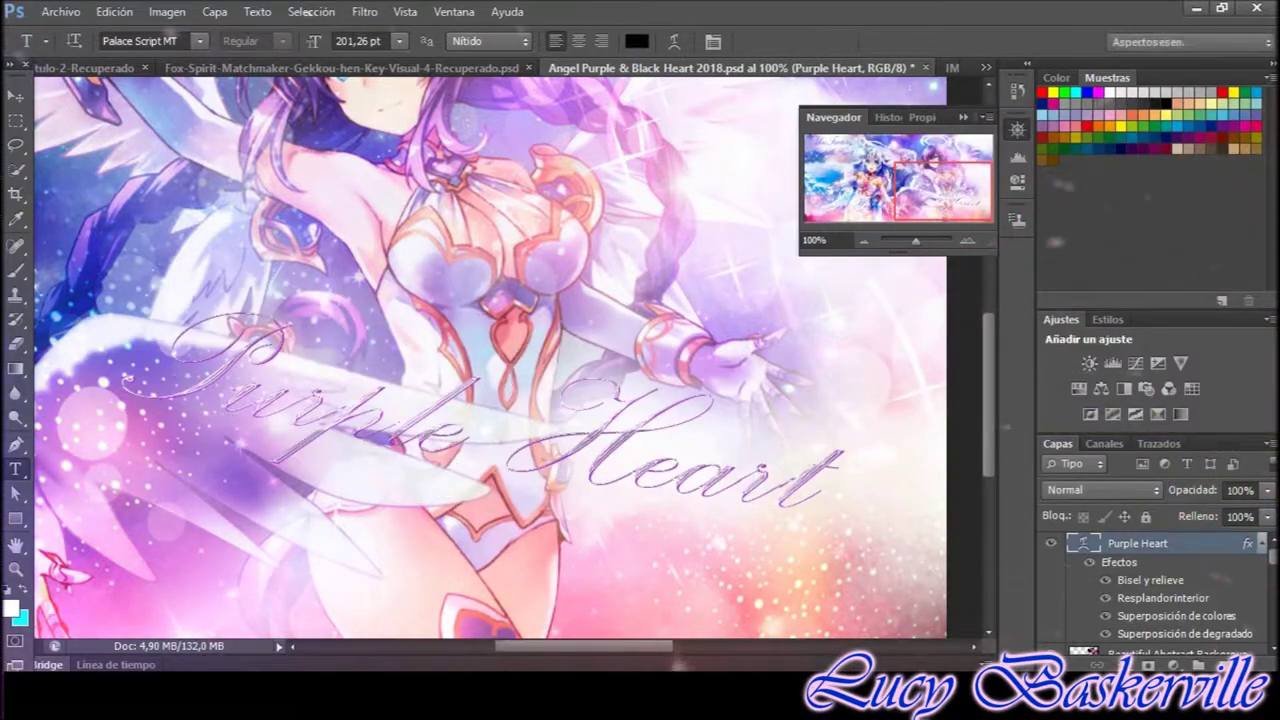
scroll(508, 360, up, 3)
scroll(508, 360, left, 2)
key(ctrl+minus)
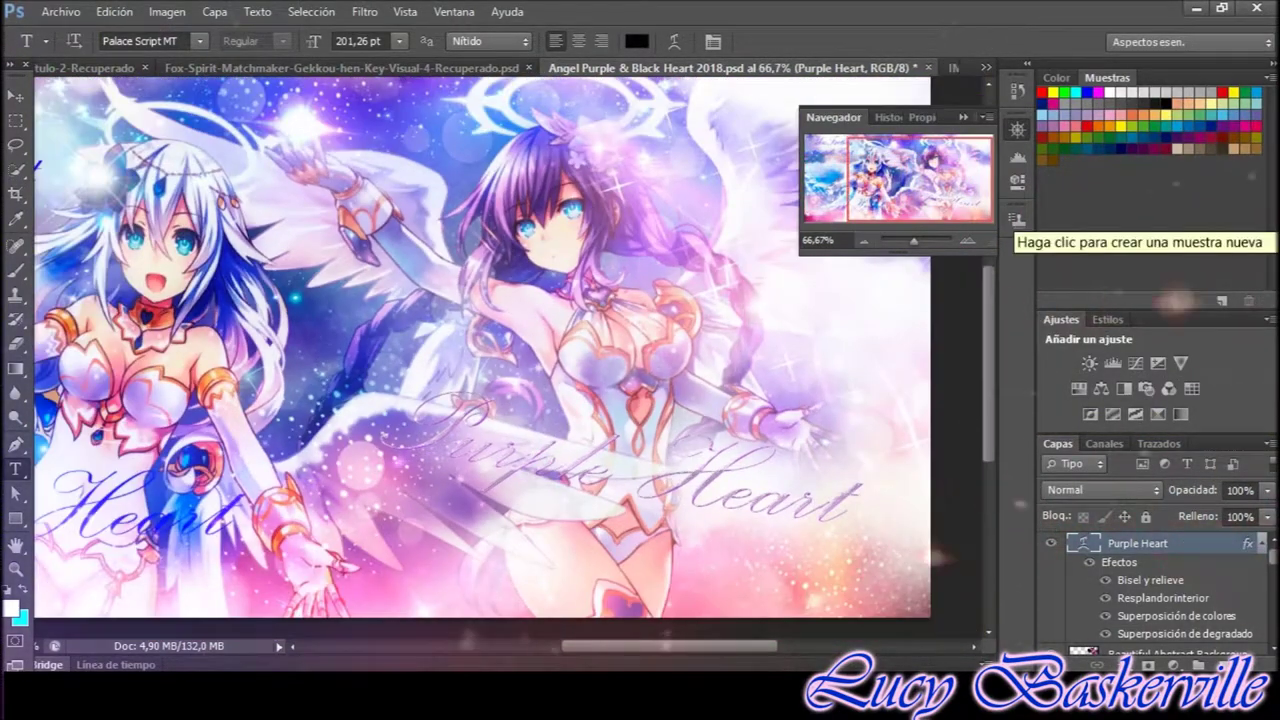
scroll(508, 355, left, 5)
Set the active layer to Color más oscuro and enable inner glow on Black Heart
click(1100, 490)
click(1100, 600)
right_click(1140, 543)
click(770, 102)
click(681, 325)
Set the bevel shadow to dark blue in Color más oscuro, highlights in Sobreexpos. lineal
click(723, 221)
click(1183, 517)
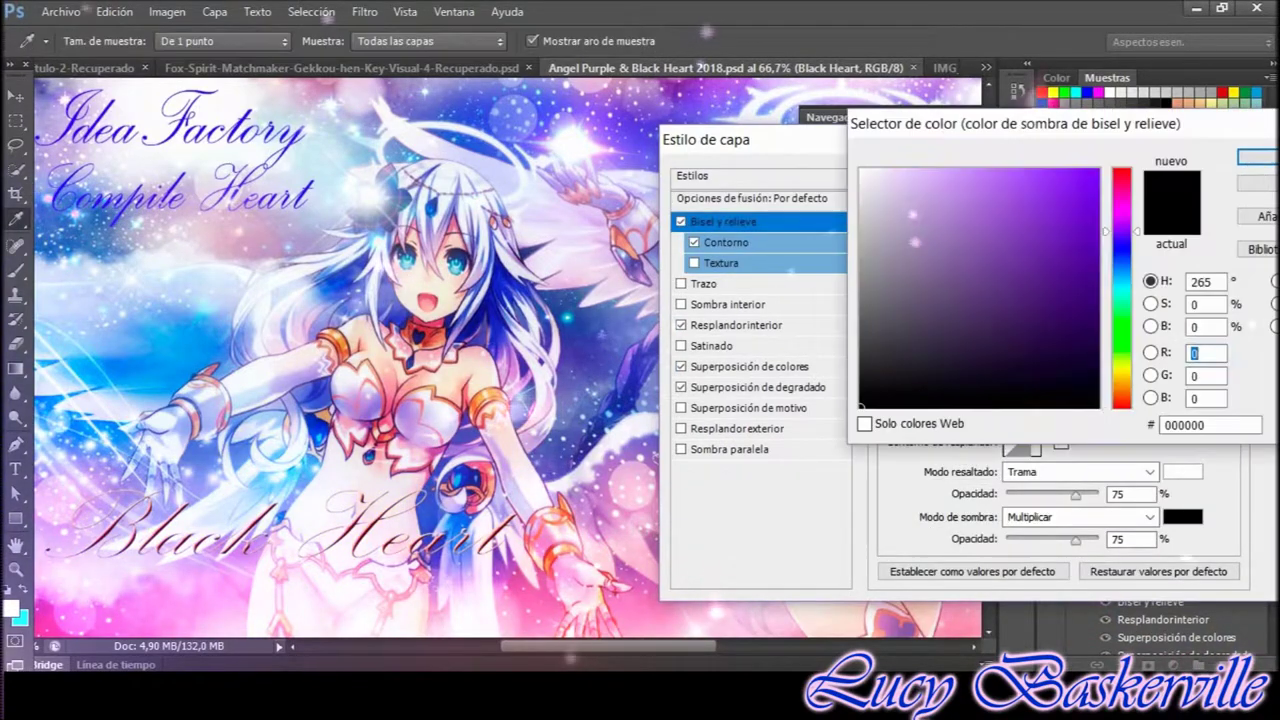
click(1086, 257)
click(936, 196)
click(1080, 260)
click(1255, 157)
click(1080, 517)
click(1060, 143)
click(1183, 471)
click(1080, 517)
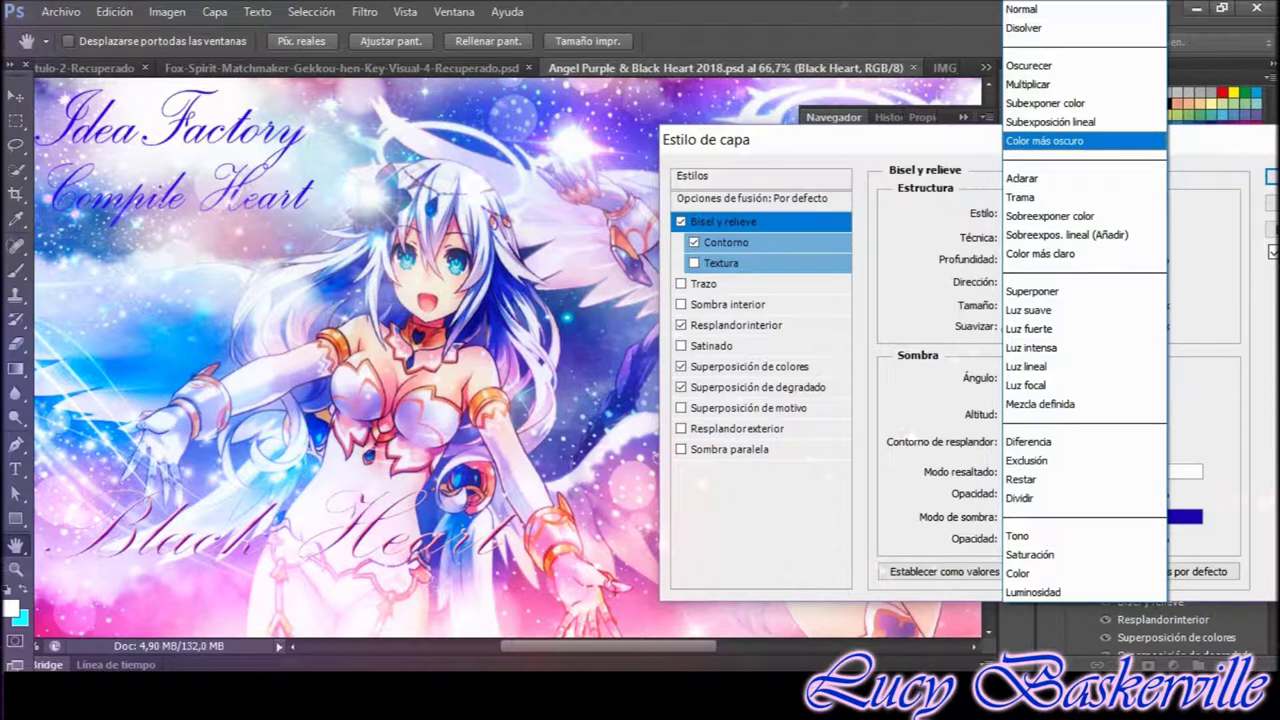
click(1067, 234)
Apply a double-peak contour to the Black Heart bevel
click(1035, 441)
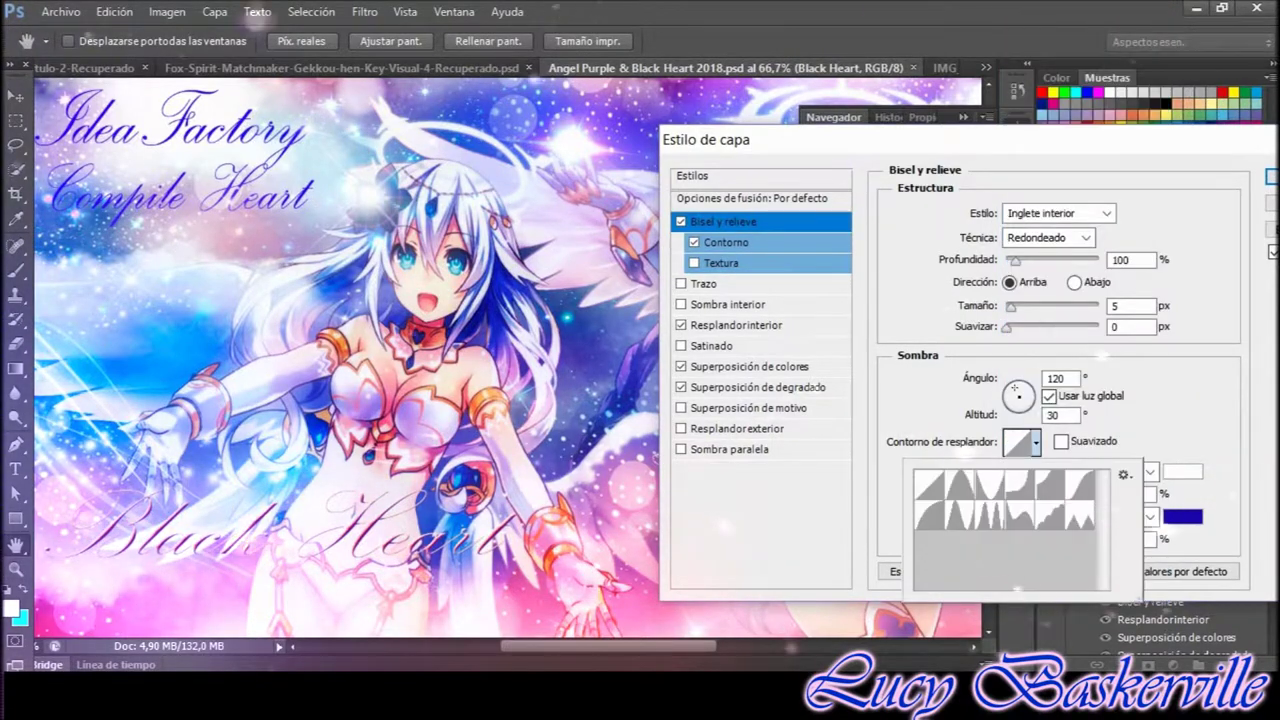
click(960, 480)
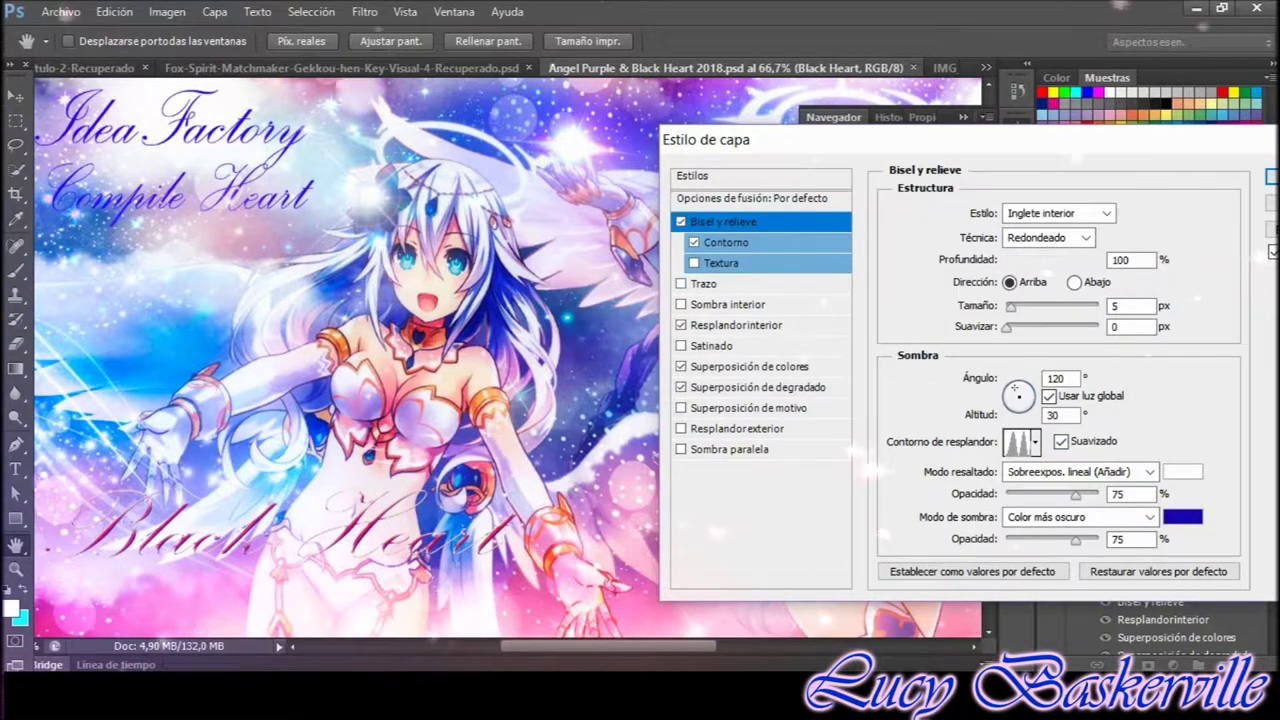
click(725, 242)
click(969, 216)
double_click(1000, 310)
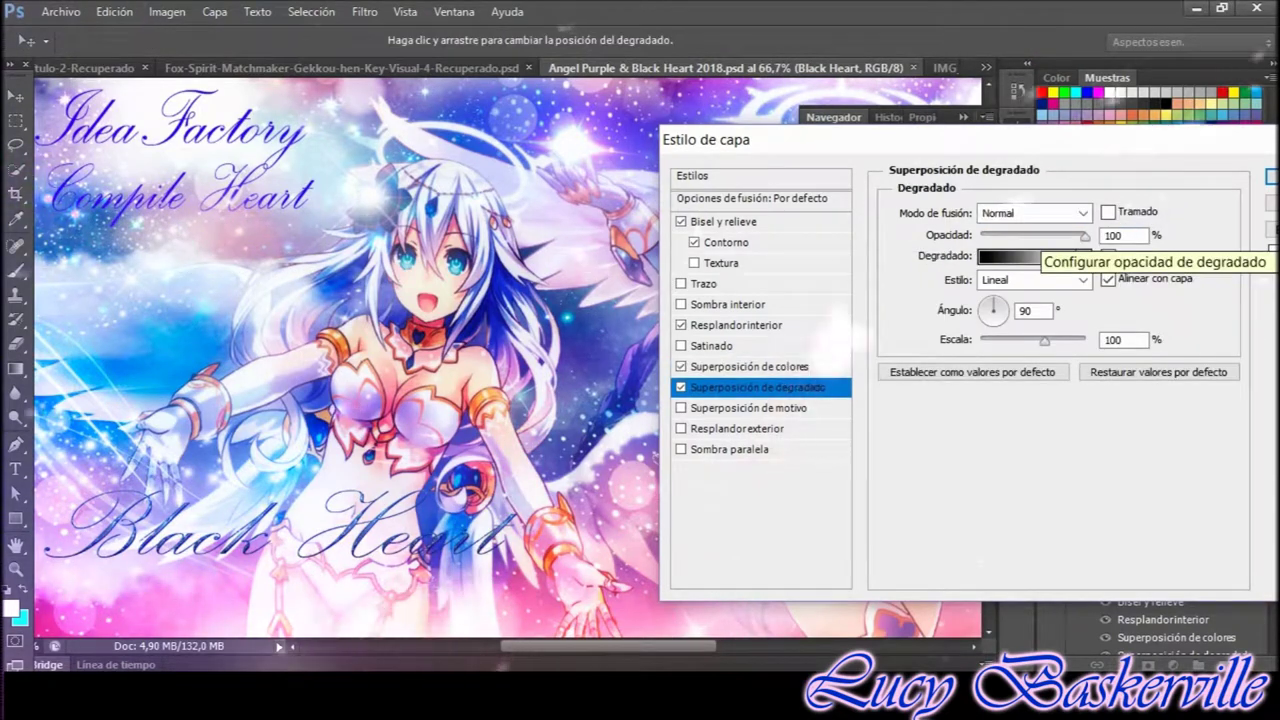
Set the gradient overlay blend to Trama, then keep tuning contour and highlight colour
click(1033, 213)
click(1070, 197)
click(1030, 256)
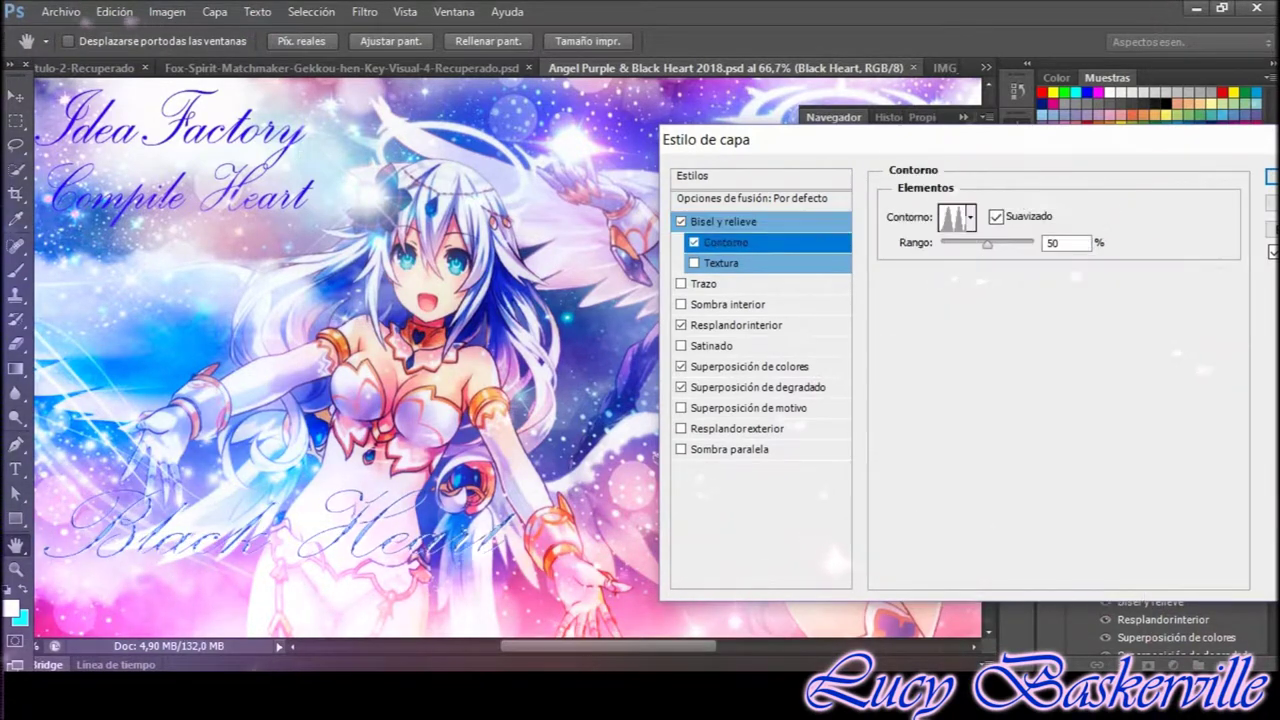
click(969, 216)
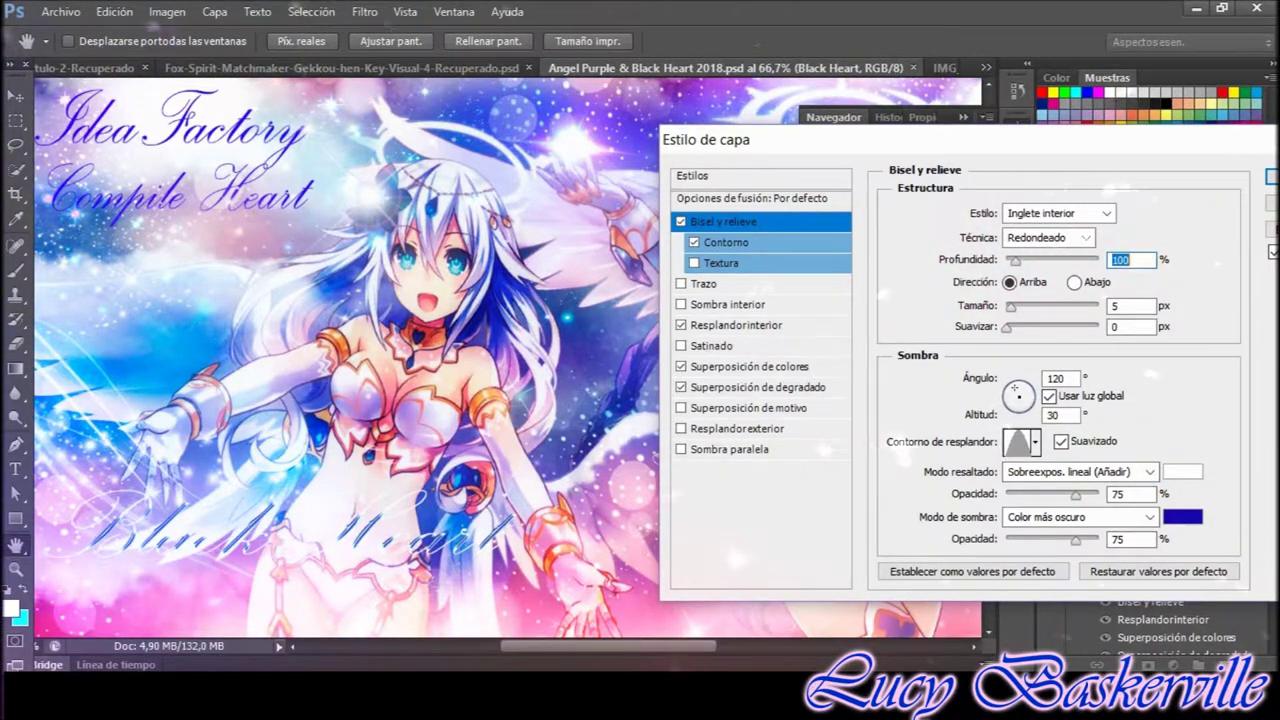
click(1183, 471)
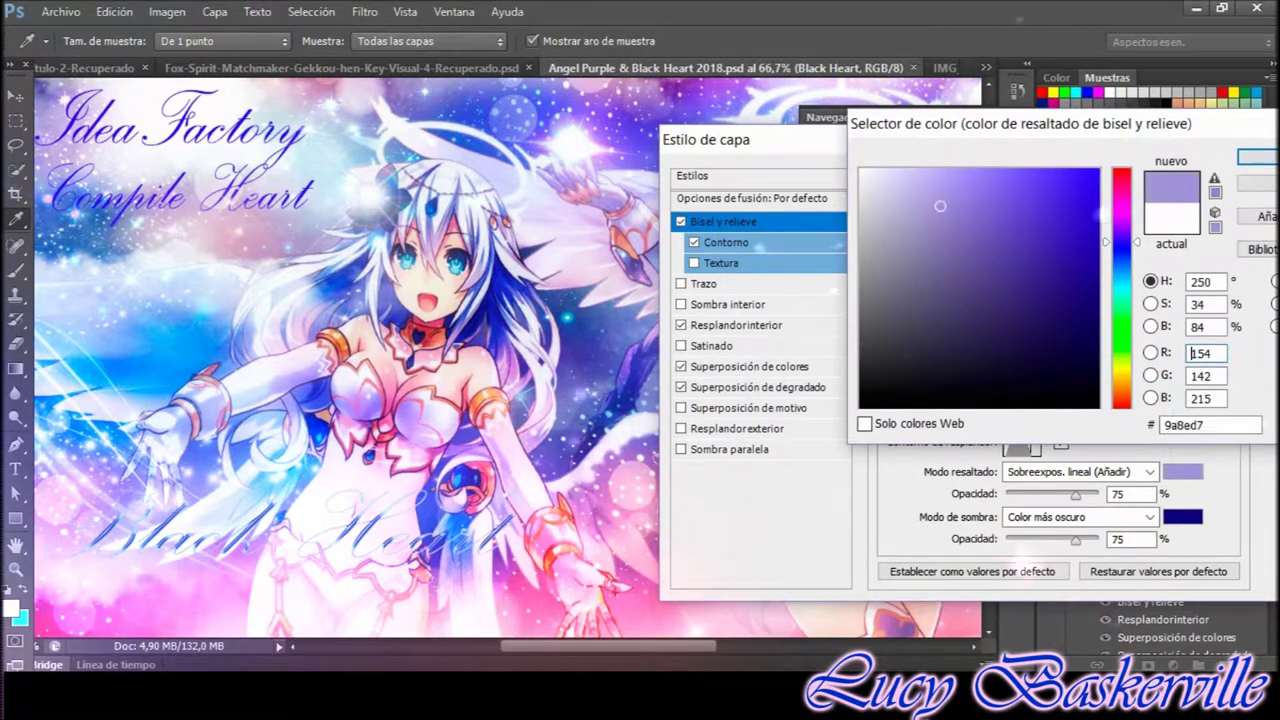
Set the bevel highlight colour to bright yellow and pick a different contour shape
click(1121, 372)
click(1067, 304)
click(1089, 184)
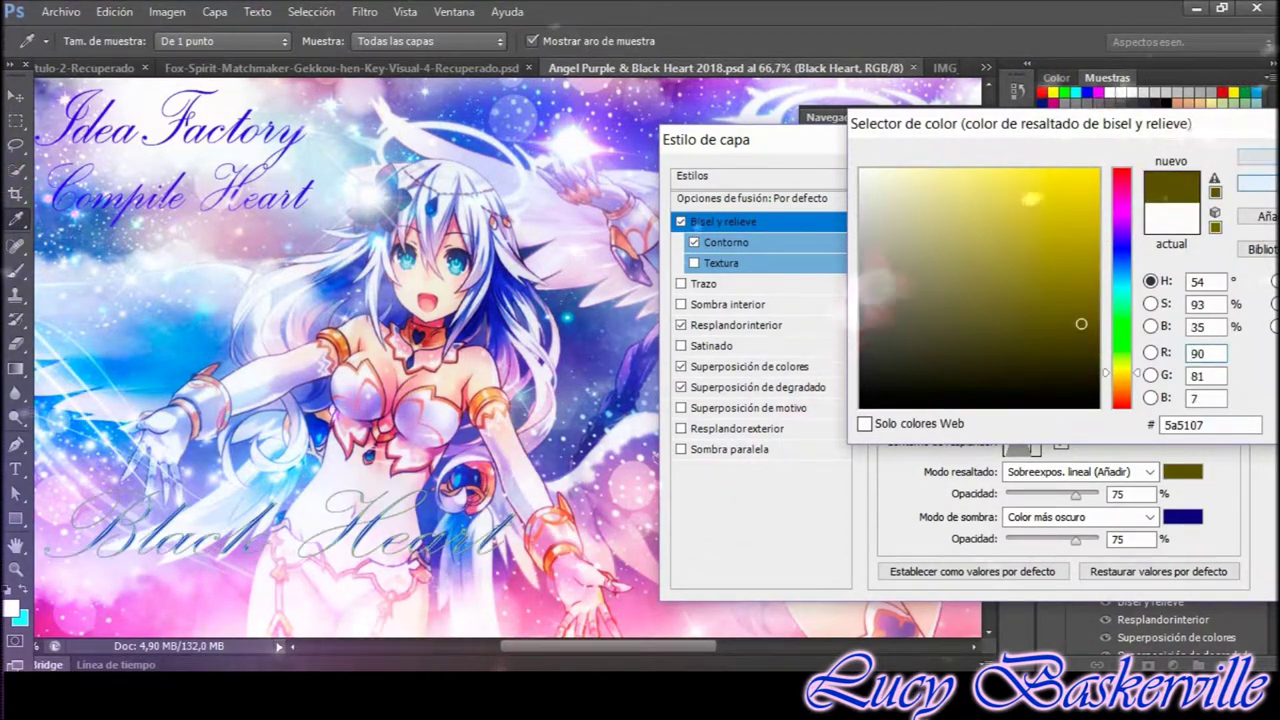
click(726, 242)
click(970, 216)
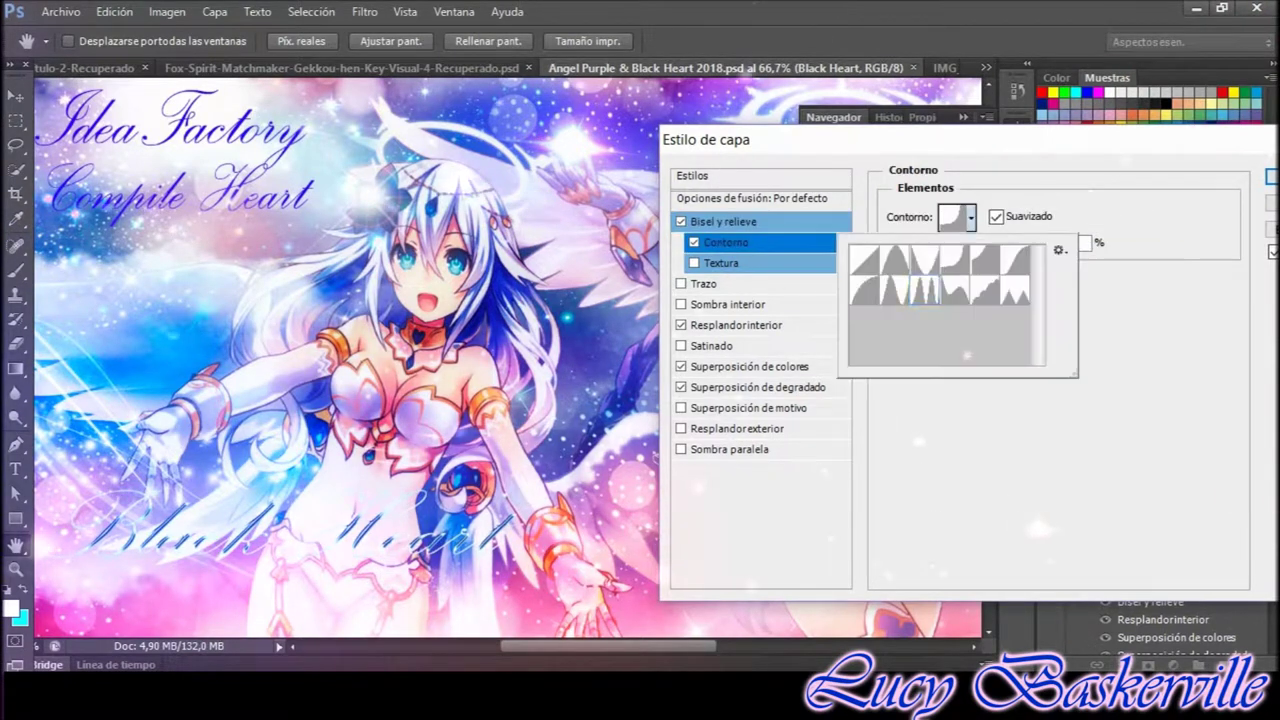
click(954, 290)
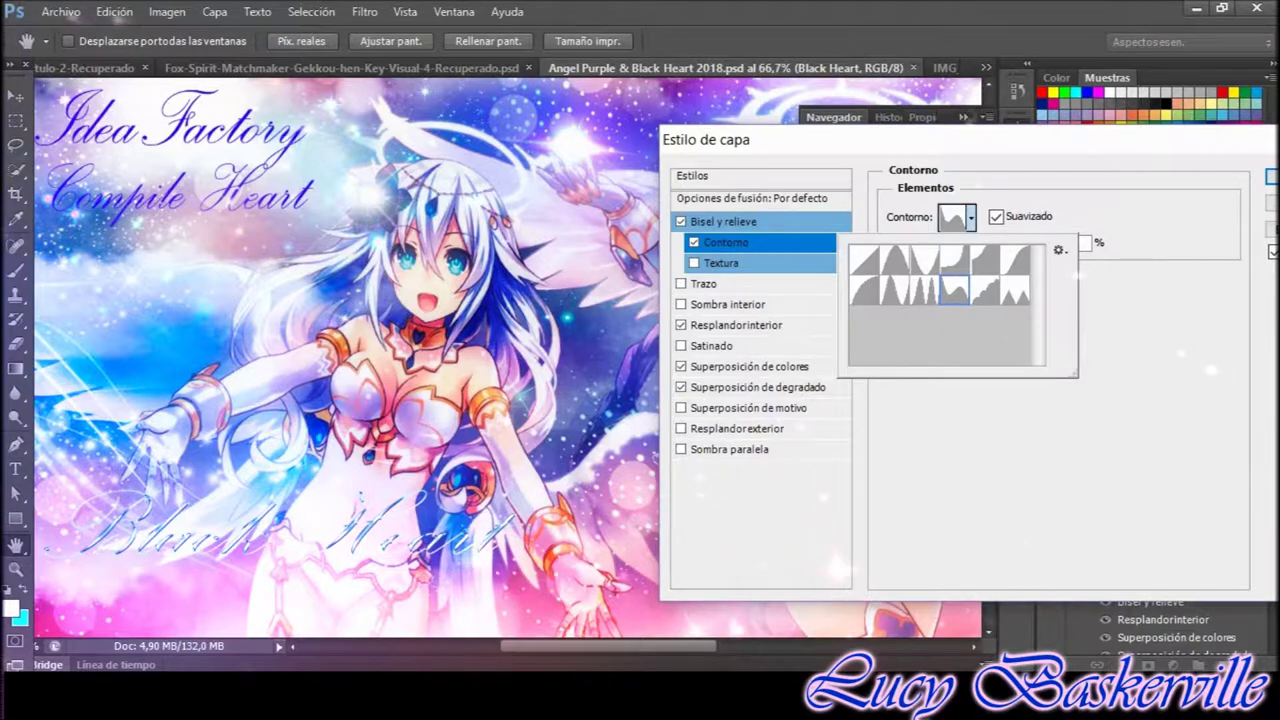
Give the inner glow Color más claro blending and the Cono contour
click(736, 325)
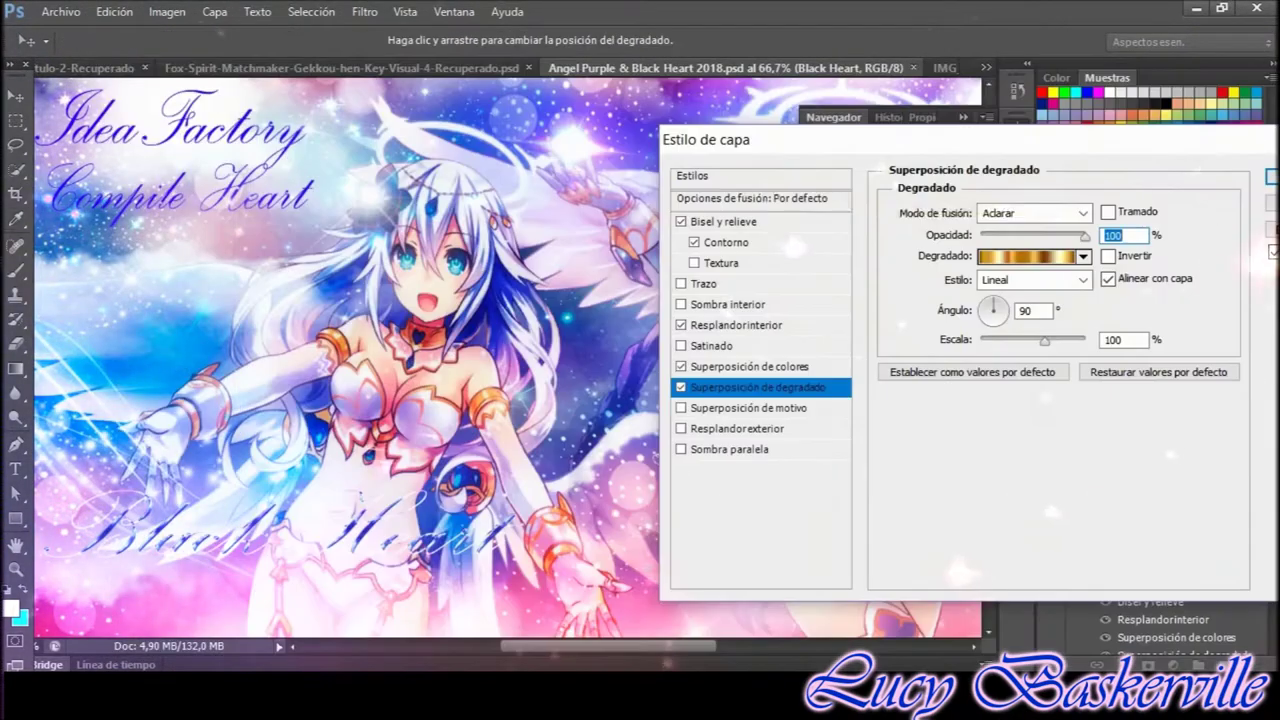
click(1035, 213)
click(1100, 246)
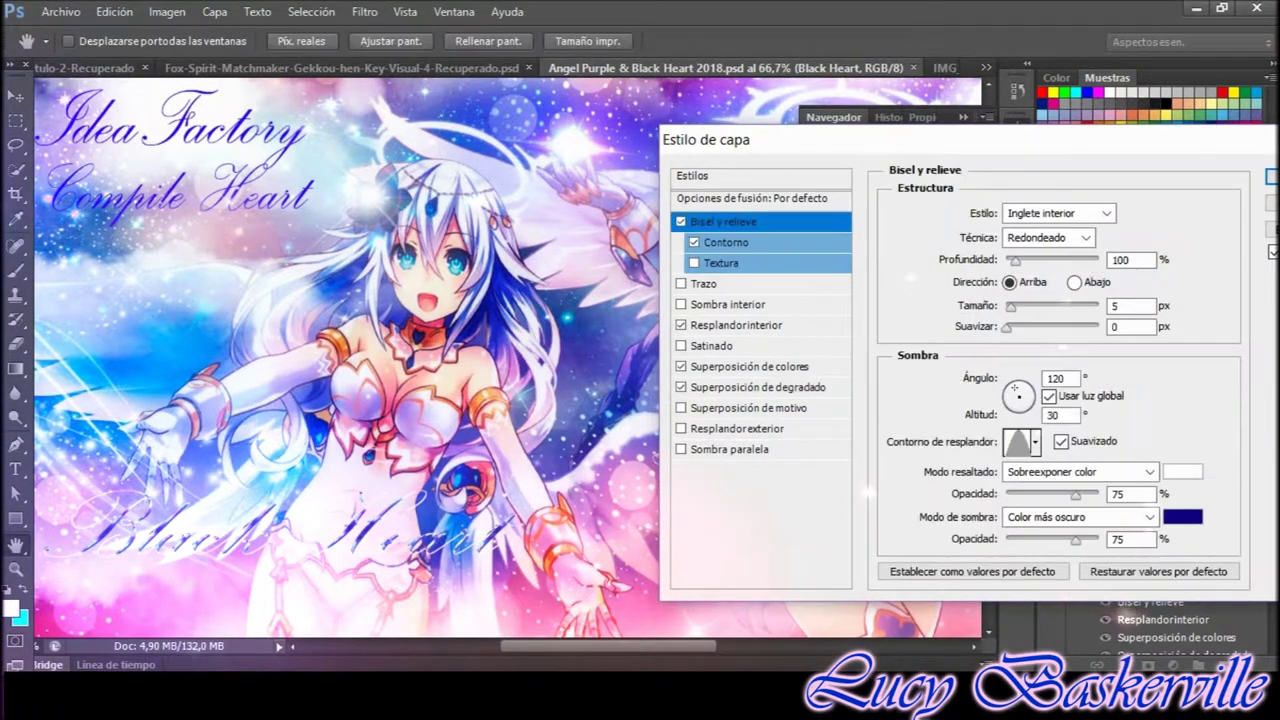
click(960, 487)
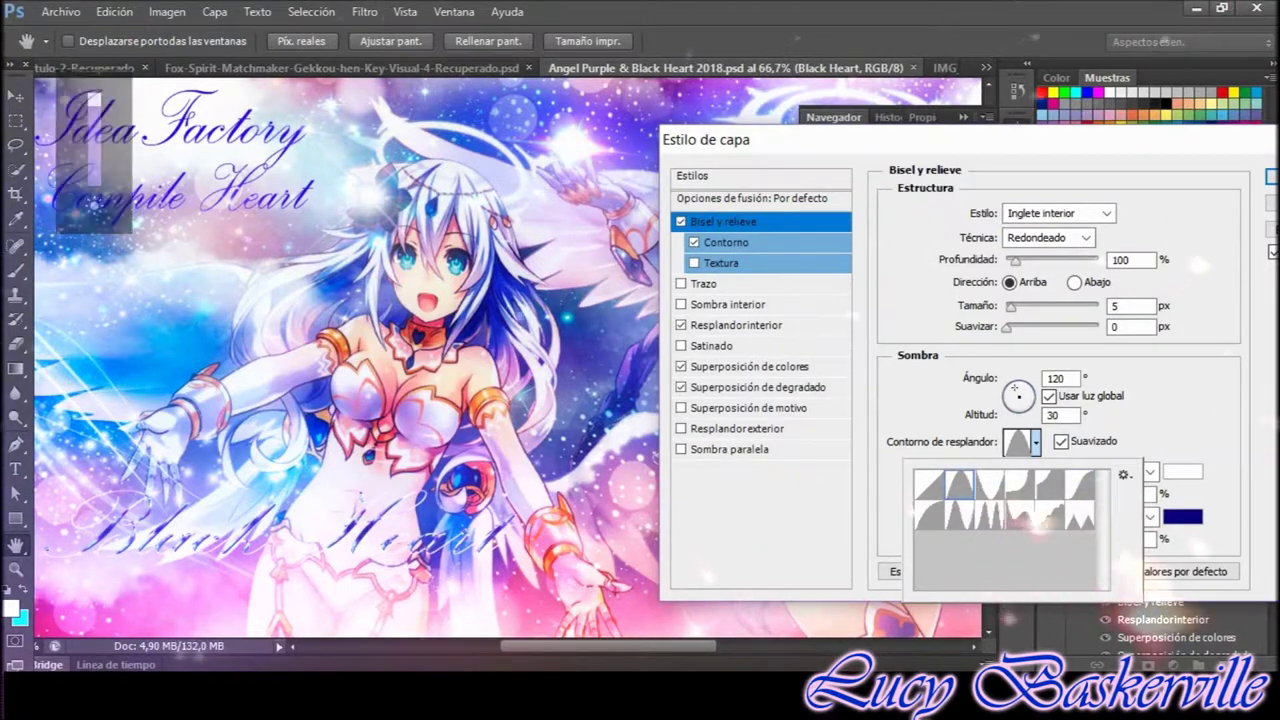
Apply a new contour curve to the bevel, keeping Range at 50%
click(726, 242)
click(970, 216)
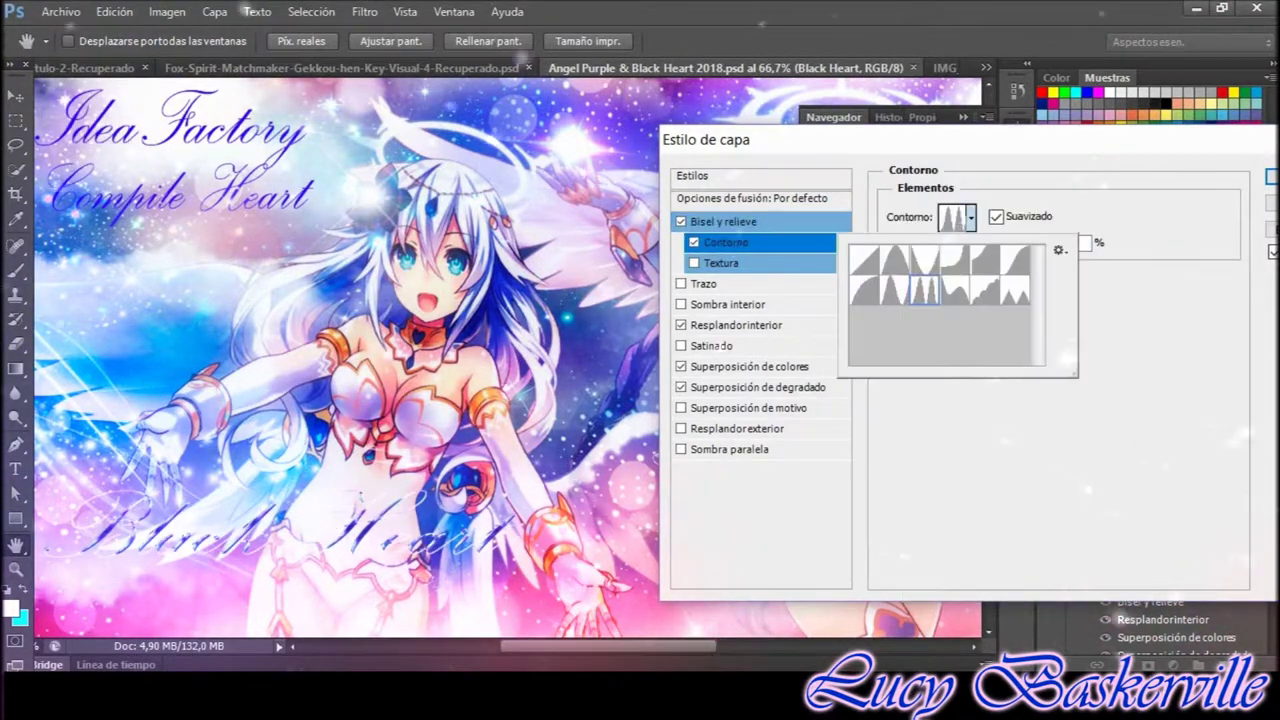
double_click(955, 290)
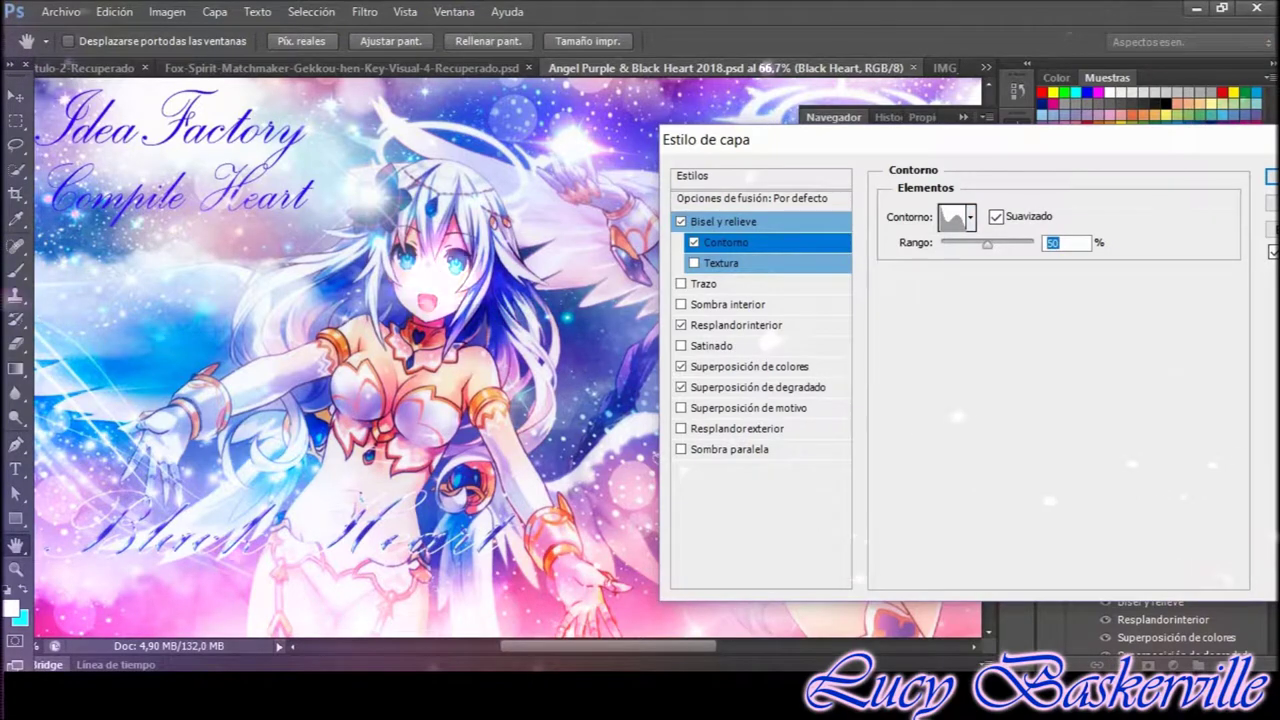
Recolour the Black Heart title text to dark greyish purple #2f2a47 and commit it
key(Return)
click(1100, 490)
click(1057, 140)
click(637, 41)
click(1053, 298)
drag(1053, 298, 912, 355)
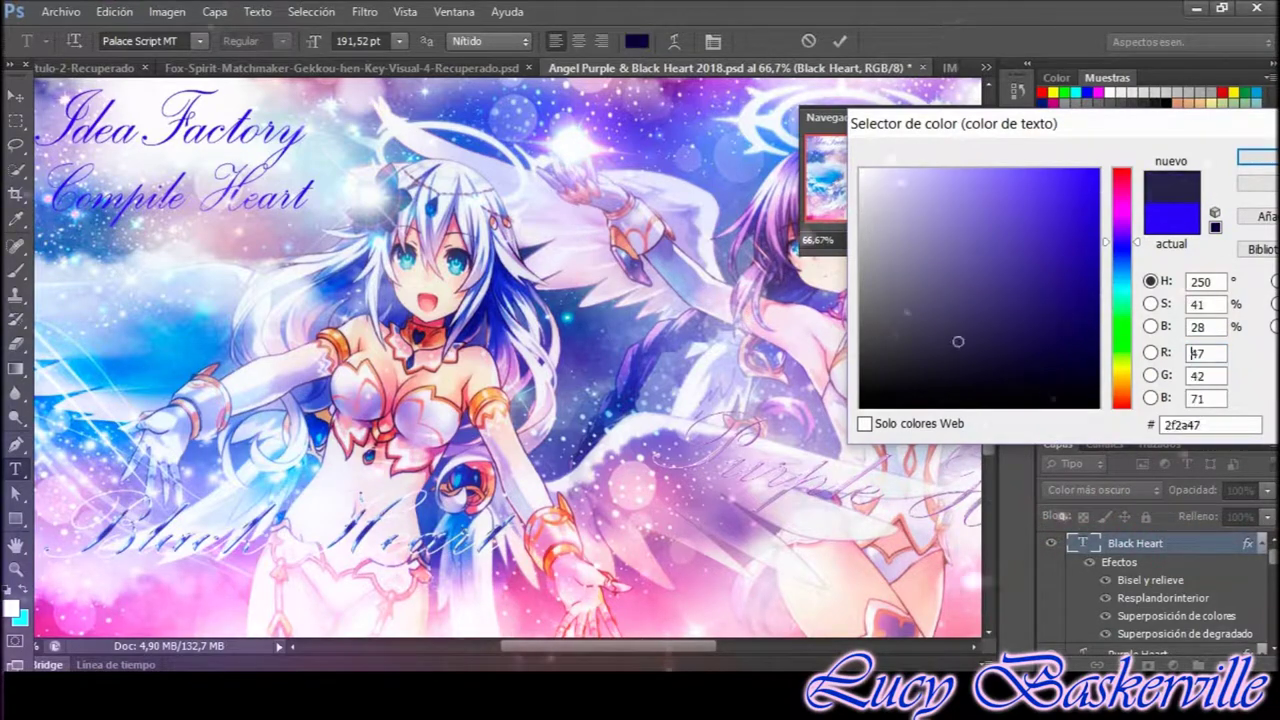
key(Return)
key(ctrl+Return)
Zoom in on the title and set its layer blend mode to Color más claro
key(ctrl+plus)
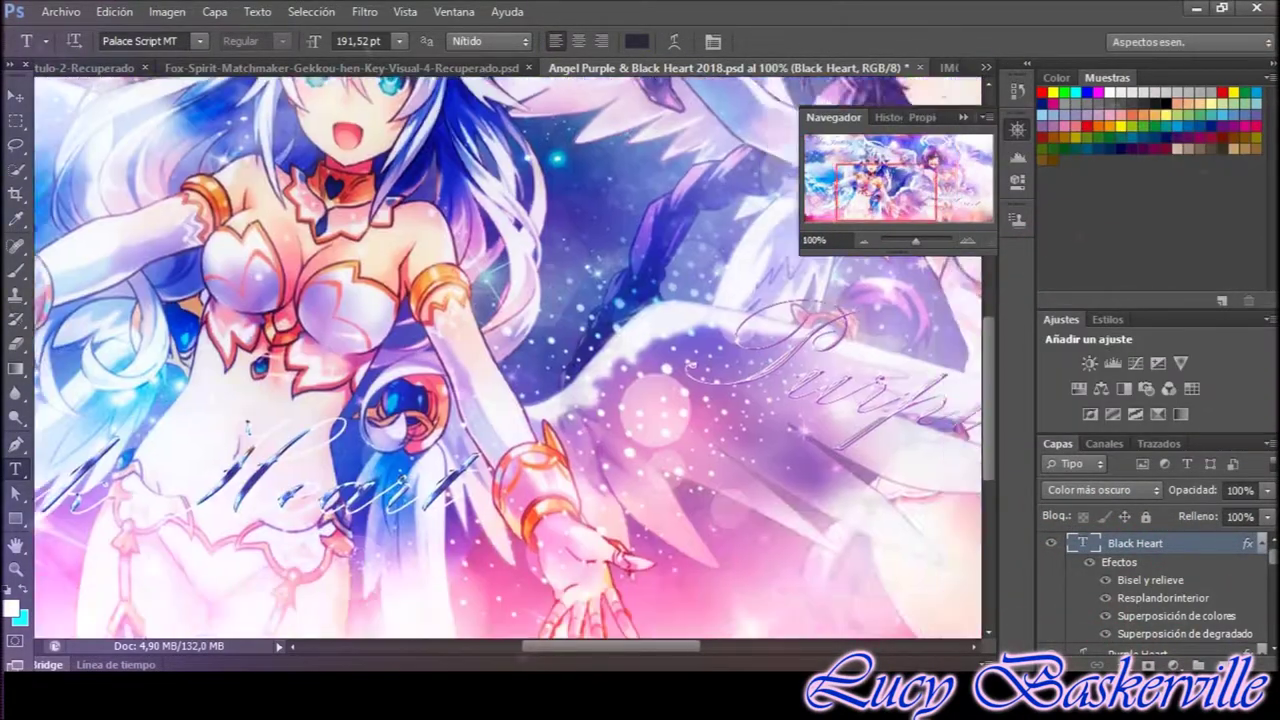
scroll(483, 428, left, 5)
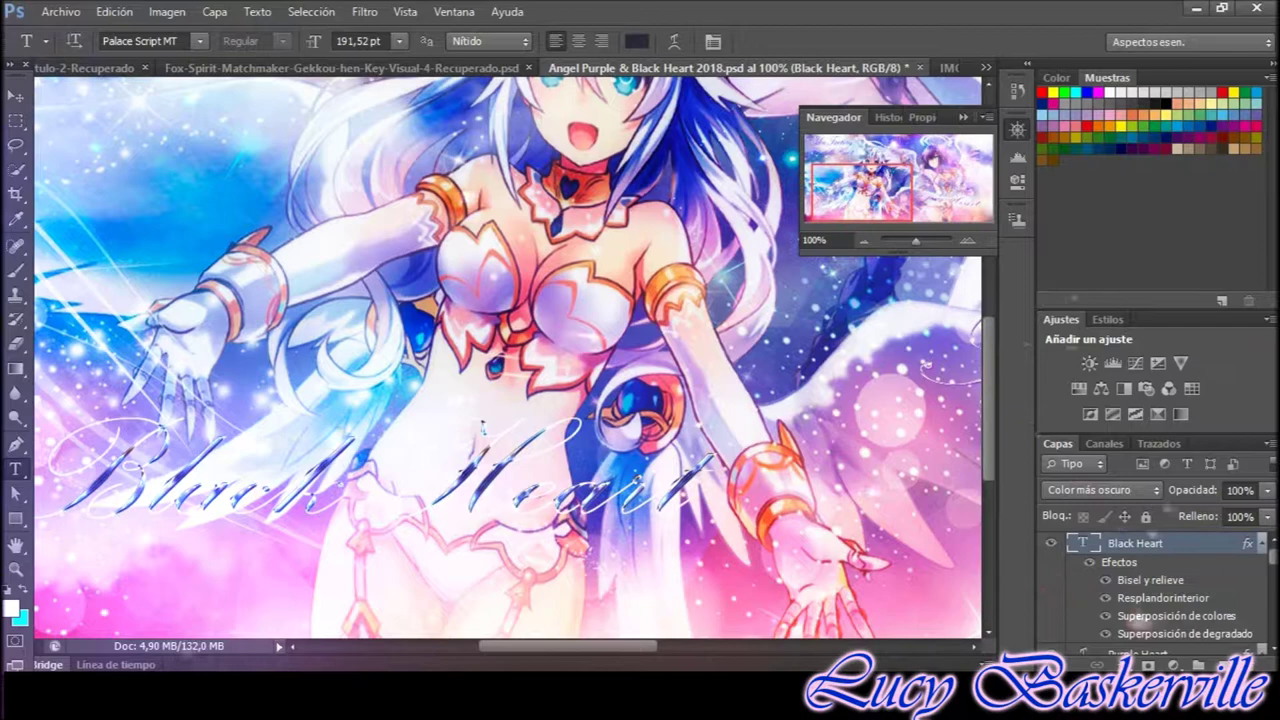
click(1100, 490)
click(1100, 250)
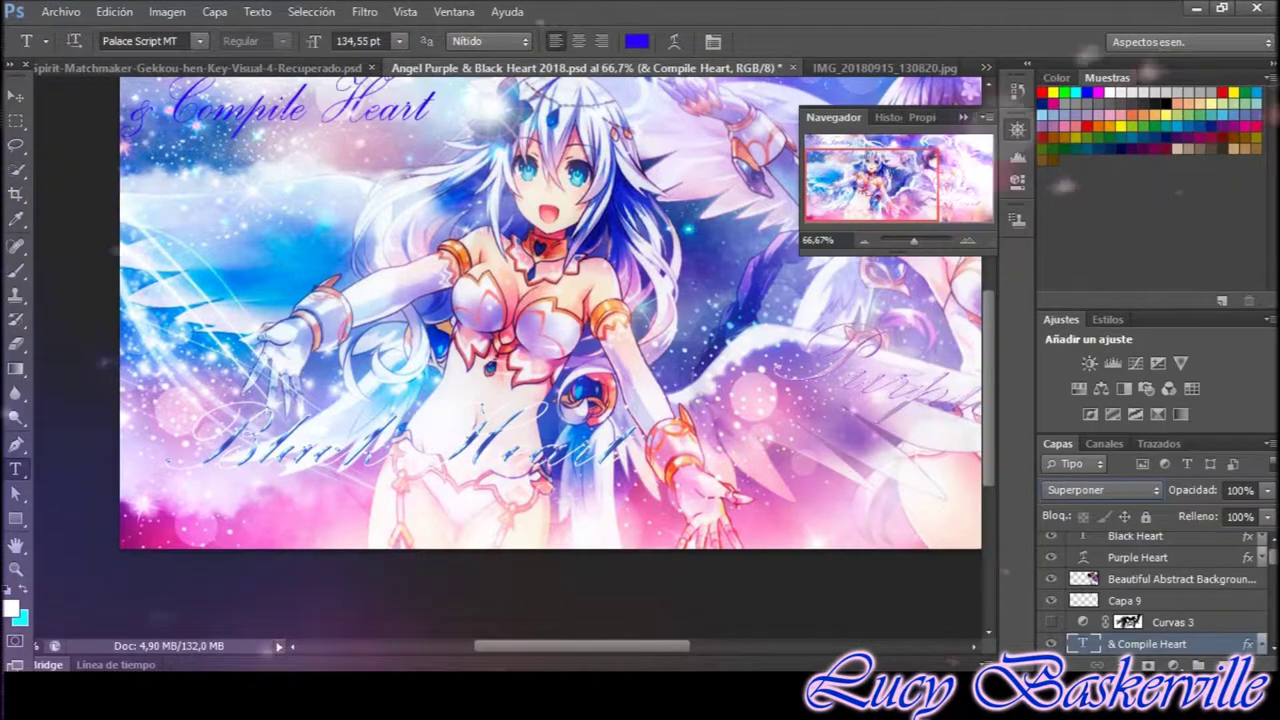
Paste the copied title layer style onto the ©IdeaFactory text layer
scroll(1150, 590, down, 1)
right_click(1140, 613)
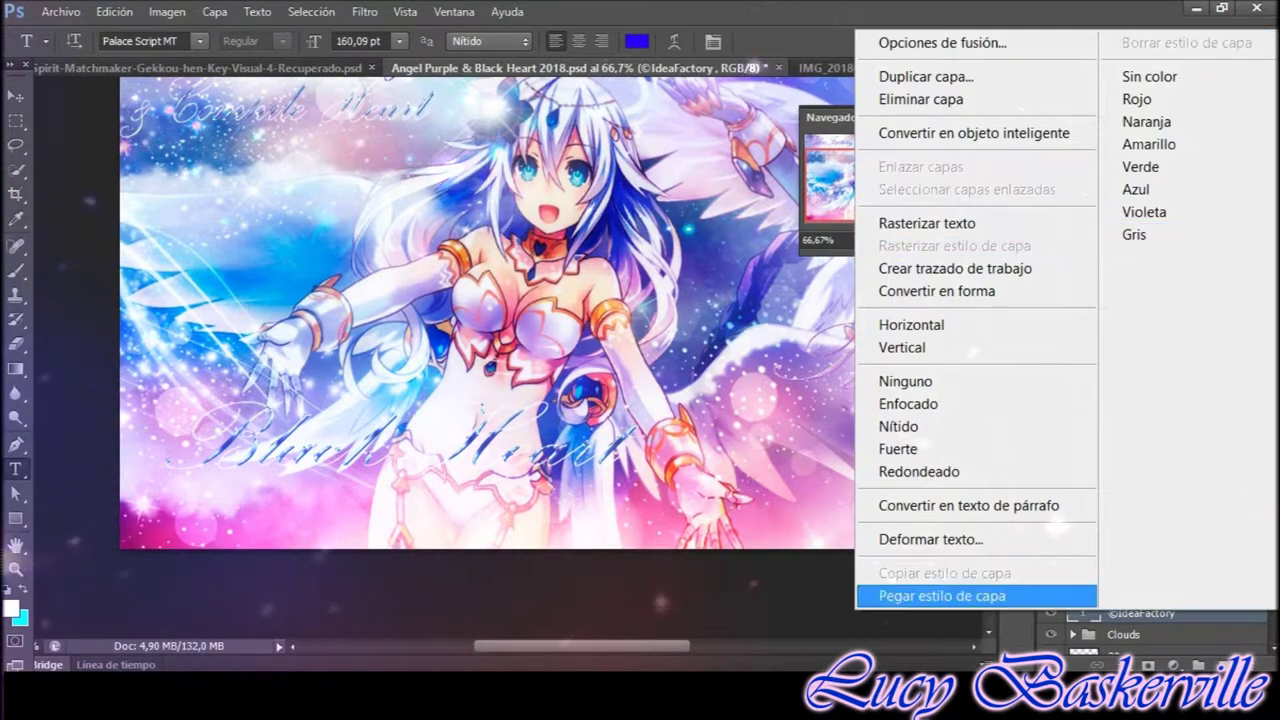
click(940, 596)
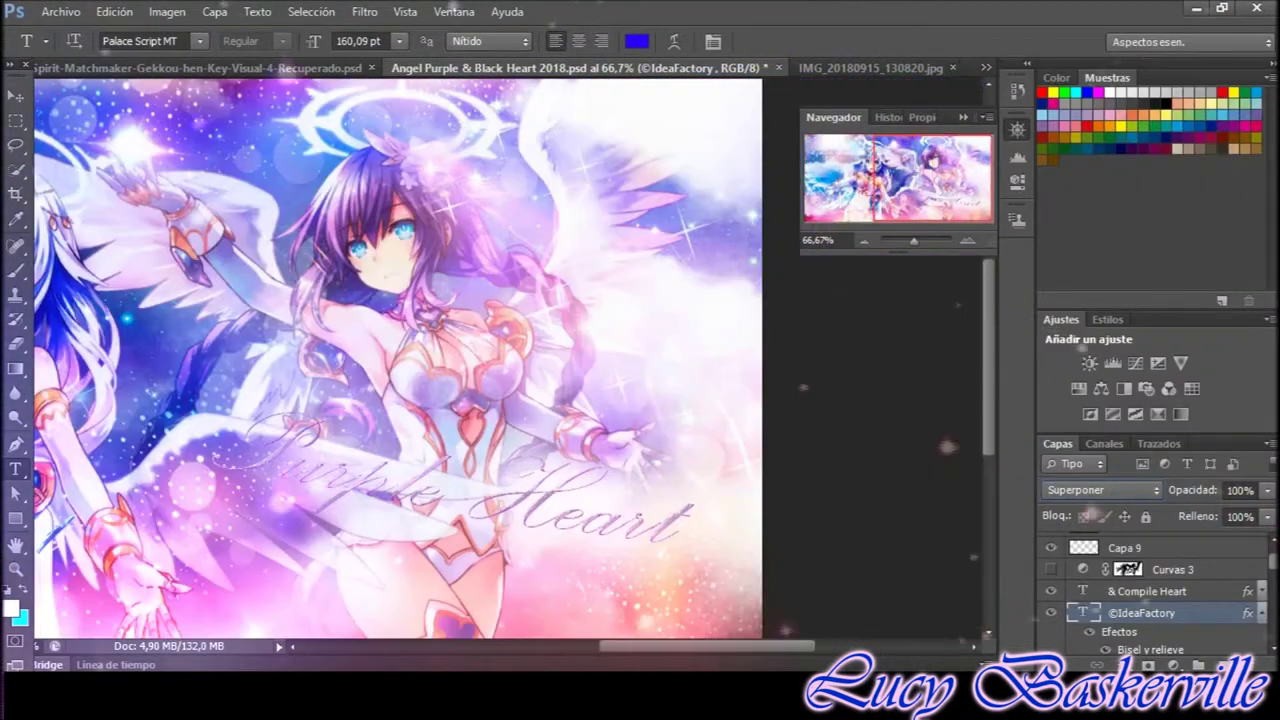
Add pasted signature text over the purple-haired angel, rotated about 29° and moved up
click(580, 300)
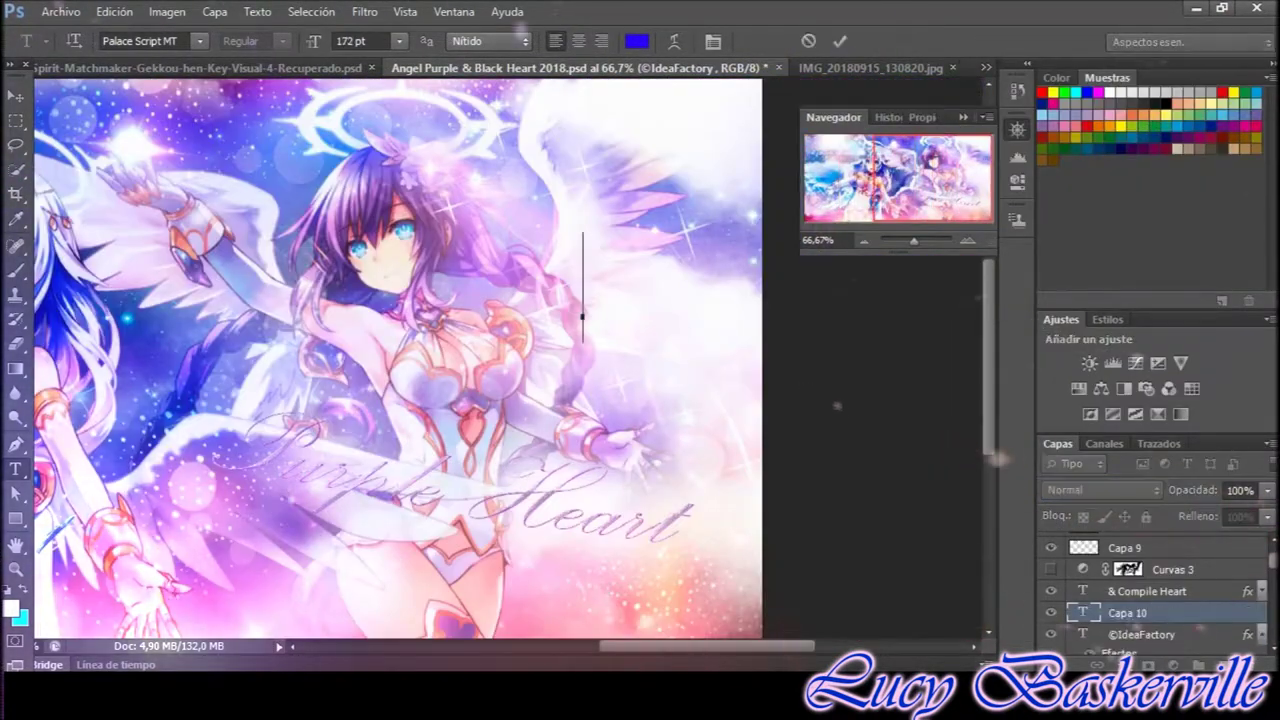
key(ctrl+v)
key(ctrl+Return)
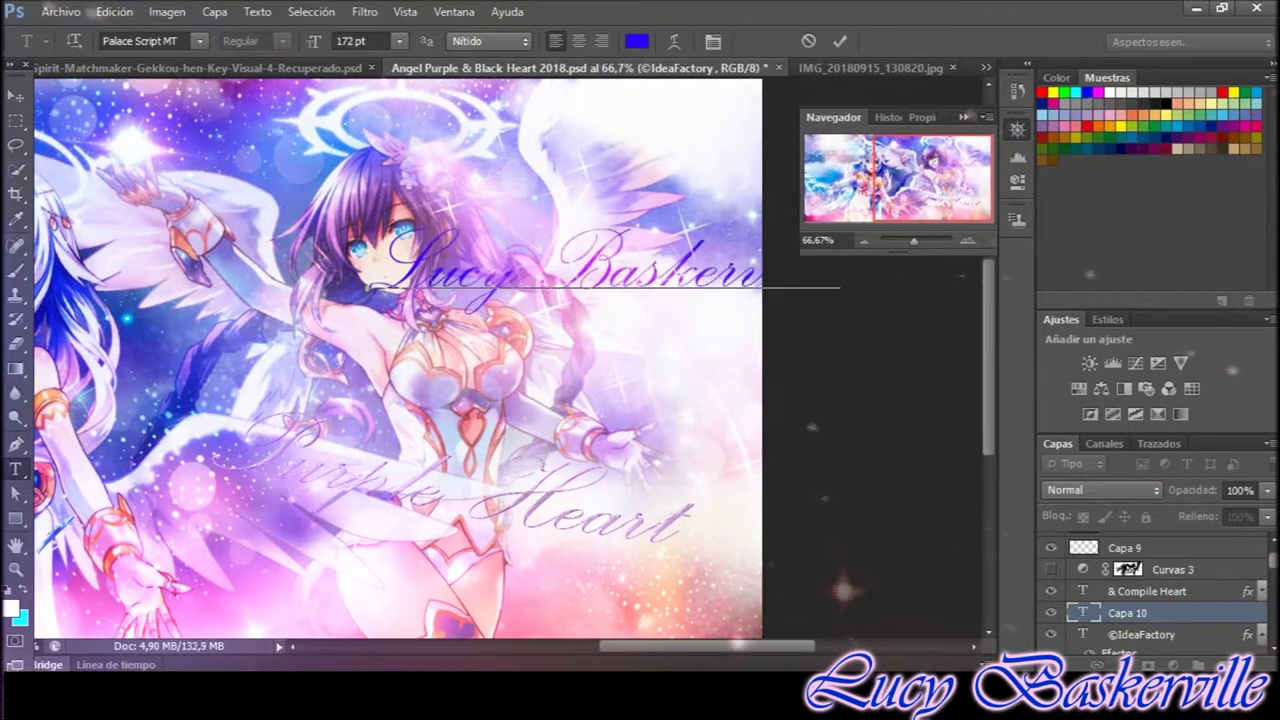
key(v)
key(ctrl+t)
drag(750, 330, 720, 380)
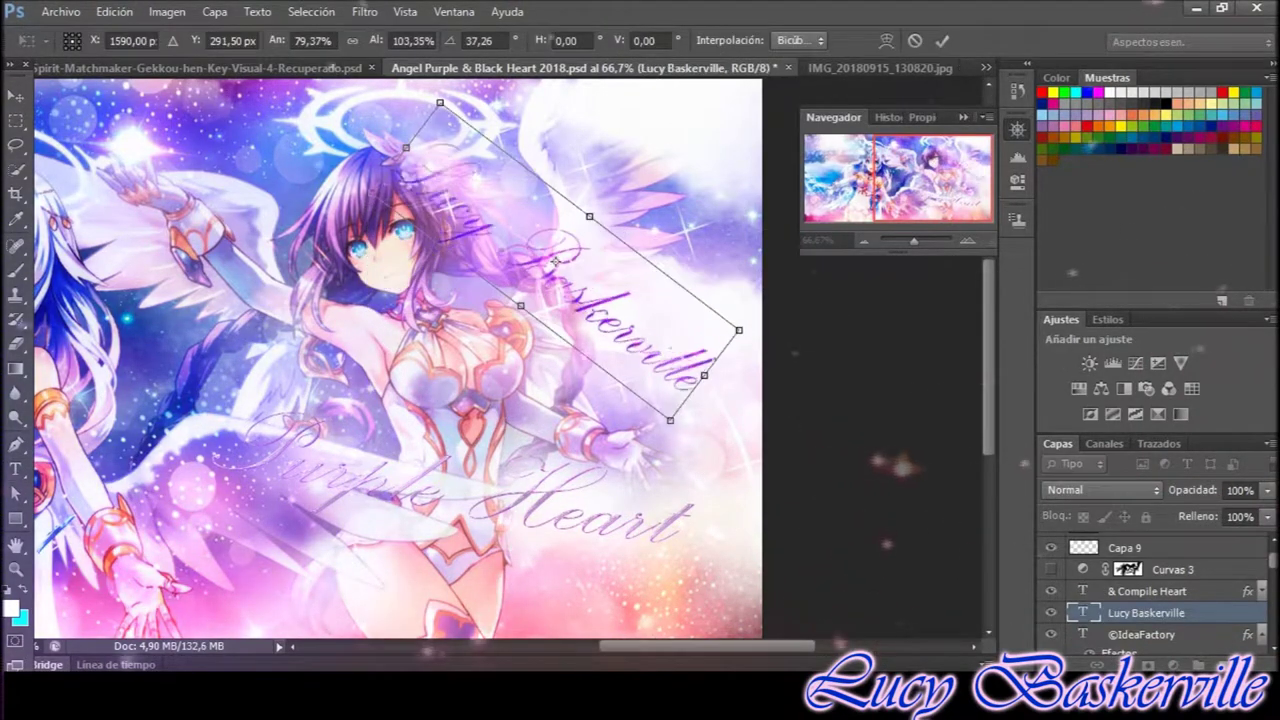
drag(671, 314, 585, 186)
click(863, 241)
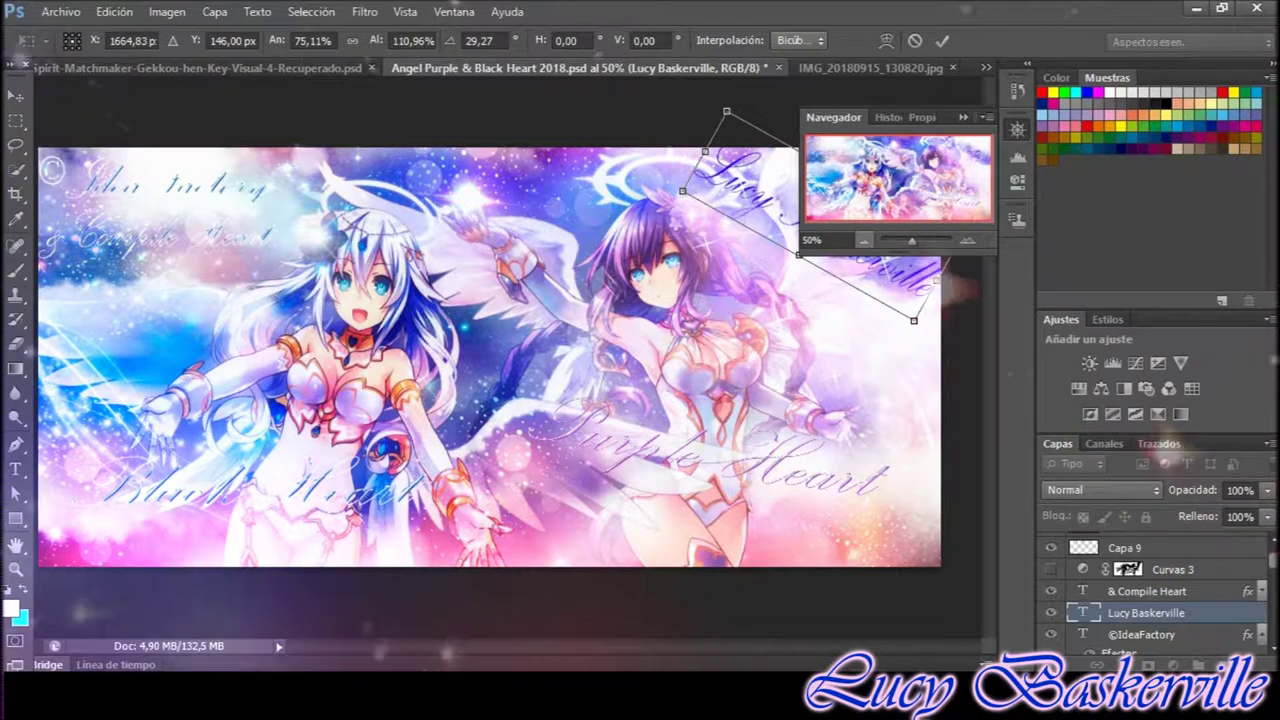
key(Return)
Paste the title layer style onto the signature text layer
right_click(1145, 612)
click(1000, 380)
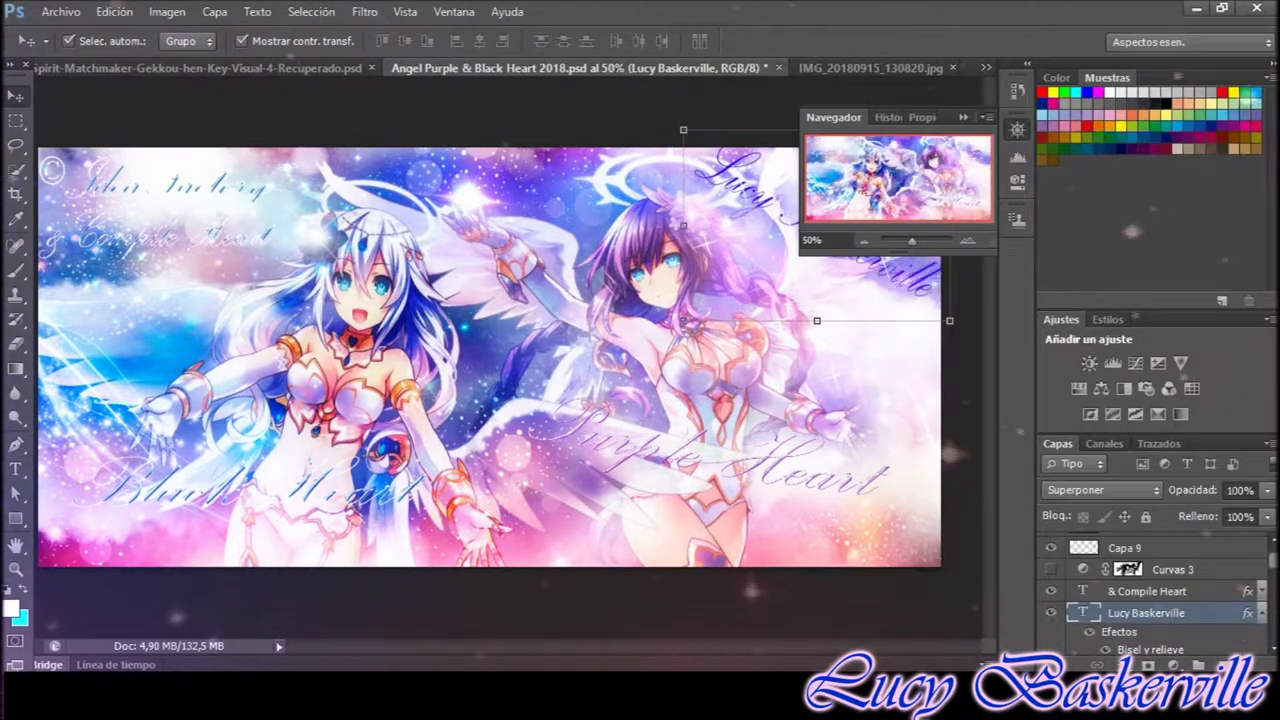
scroll(1150, 595, up, 1)
scroll(1150, 595, up, 3)
scroll(1150, 595, up, 2)
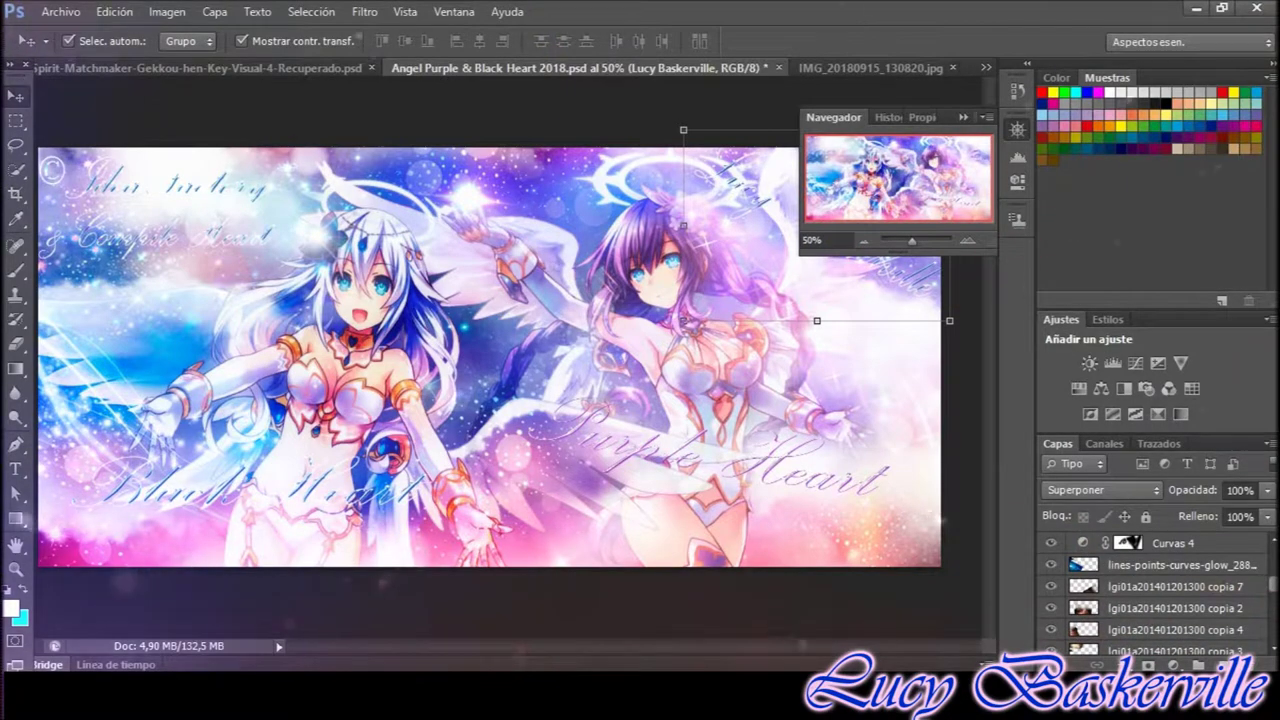
scroll(1150, 595, down, 4)
Check the Purple Heart title layer, then reselect the signature text layer
click(1137, 565)
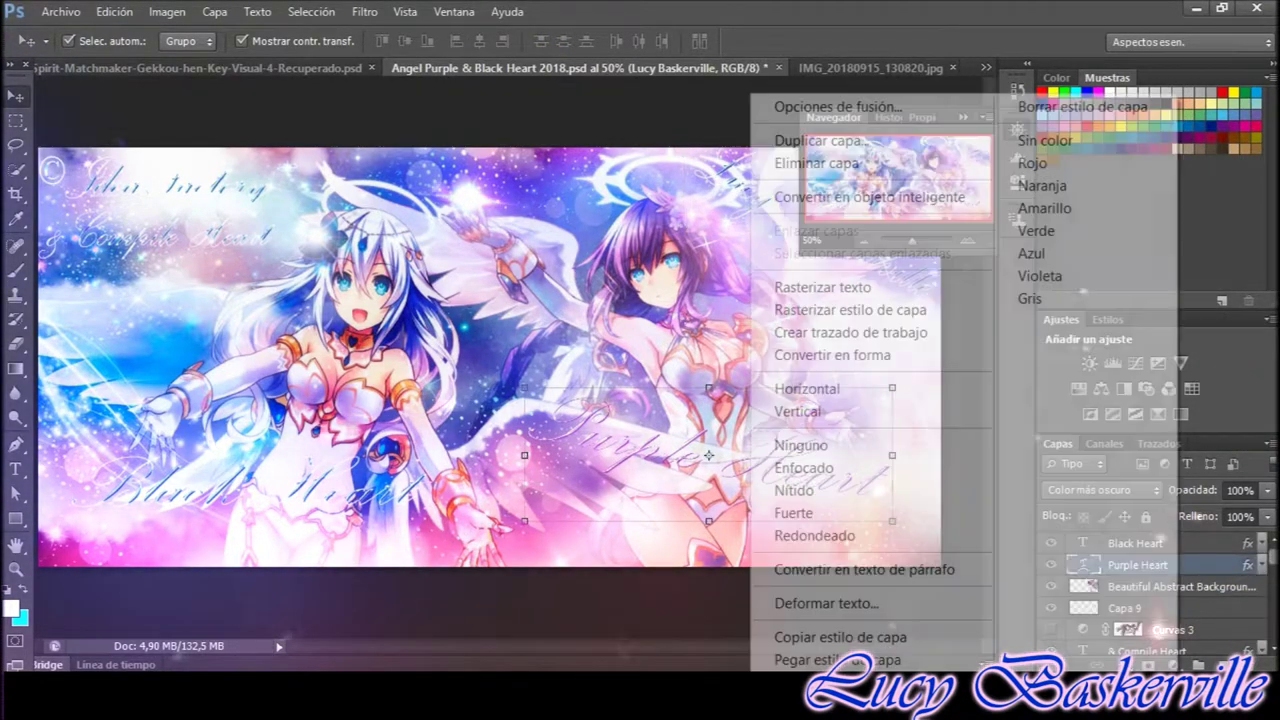
scroll(1150, 595, down, 3)
scroll(1150, 595, down, 3)
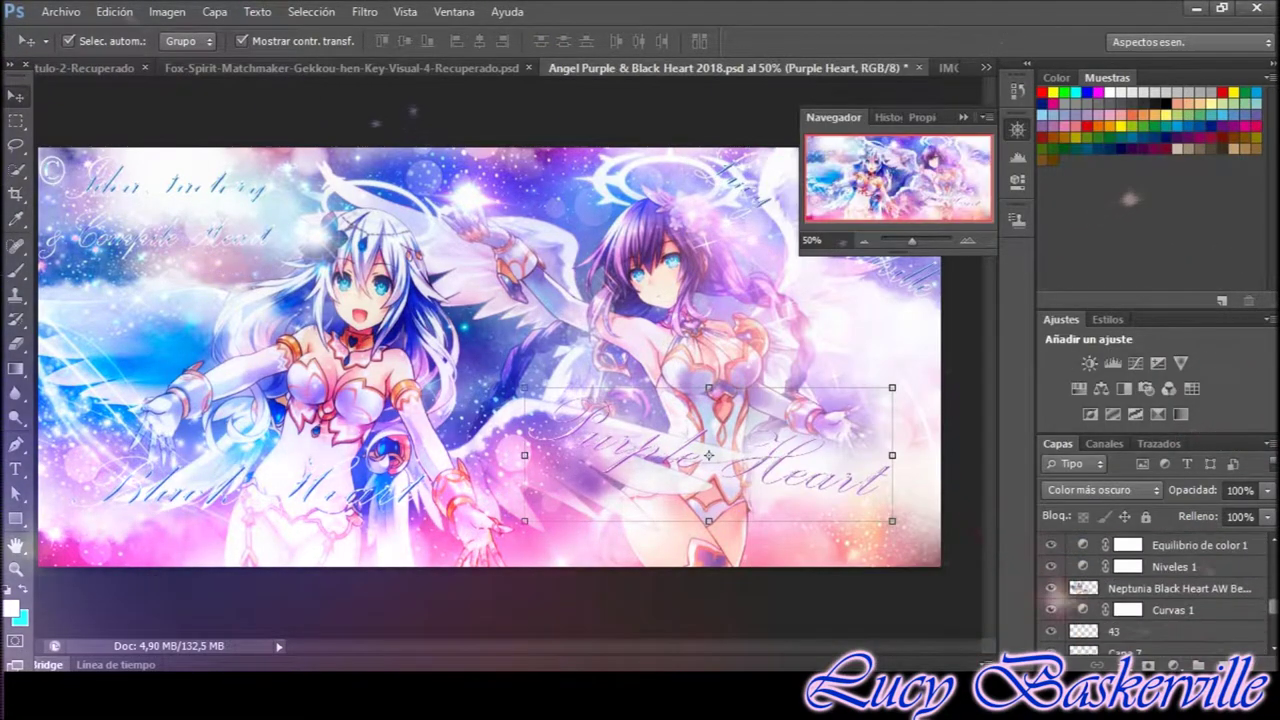
scroll(1150, 595, down, 2)
scroll(1150, 595, down, 2)
scroll(1150, 595, down, 2)
scroll(1150, 595, down, 2)
click(1146, 595)
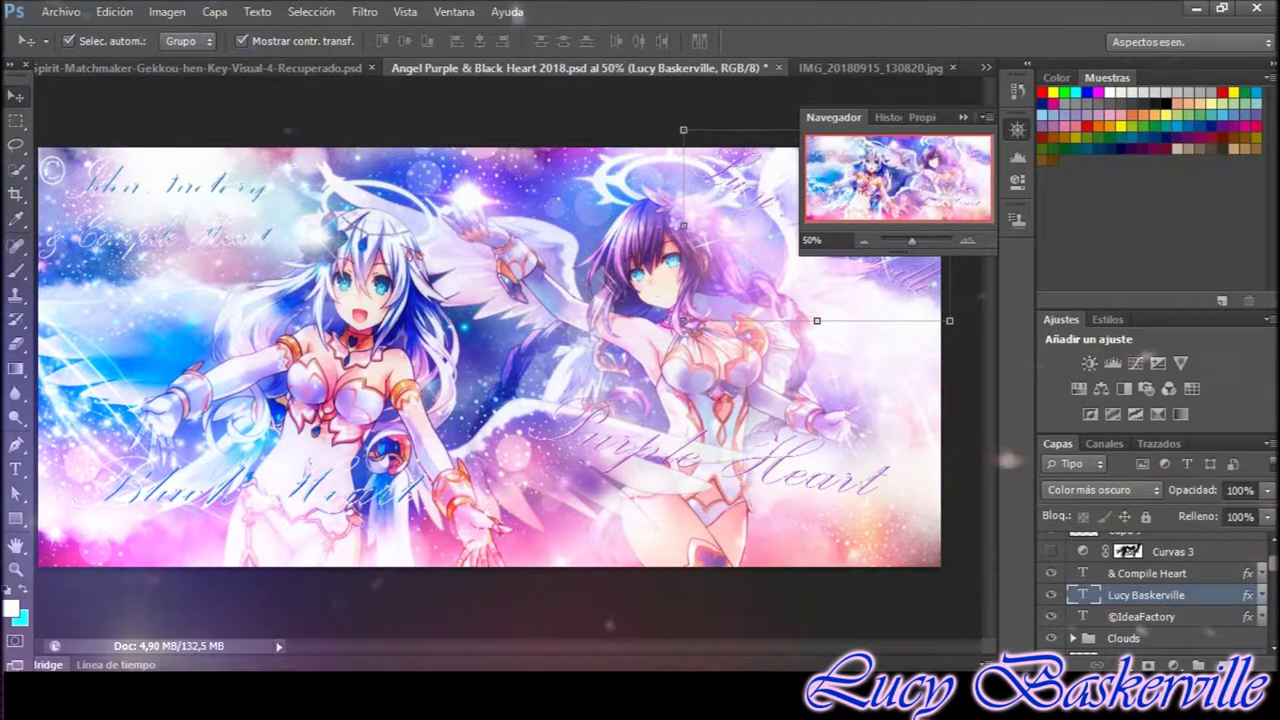
key(ctrl+t)
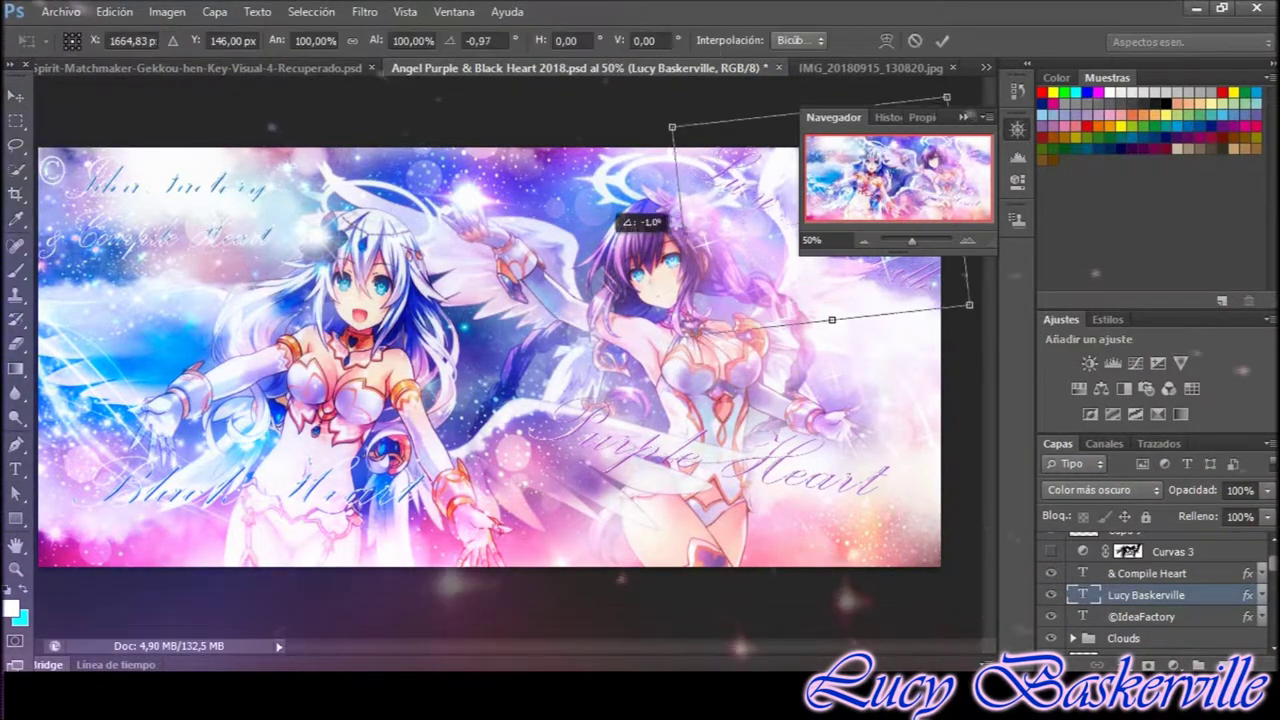
Warp the signature text with the Arco style into a gentle arc
right_click(737, 232)
click(777, 374)
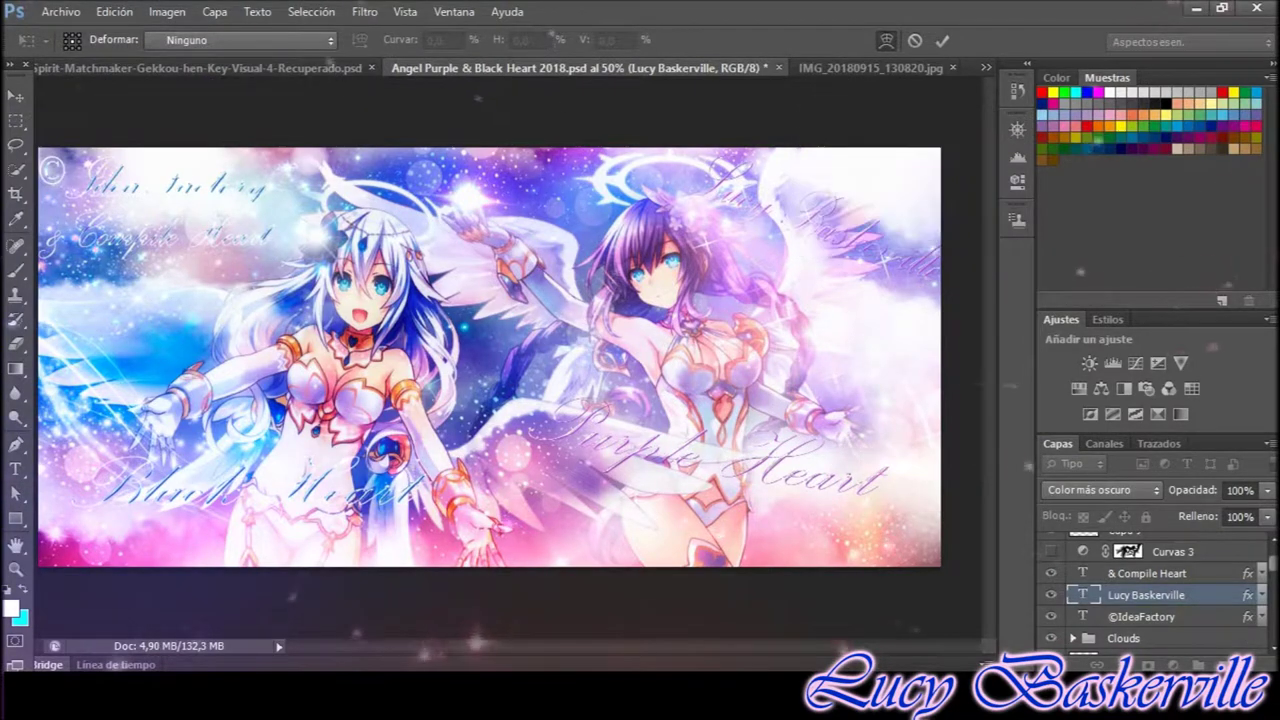
click(240, 40)
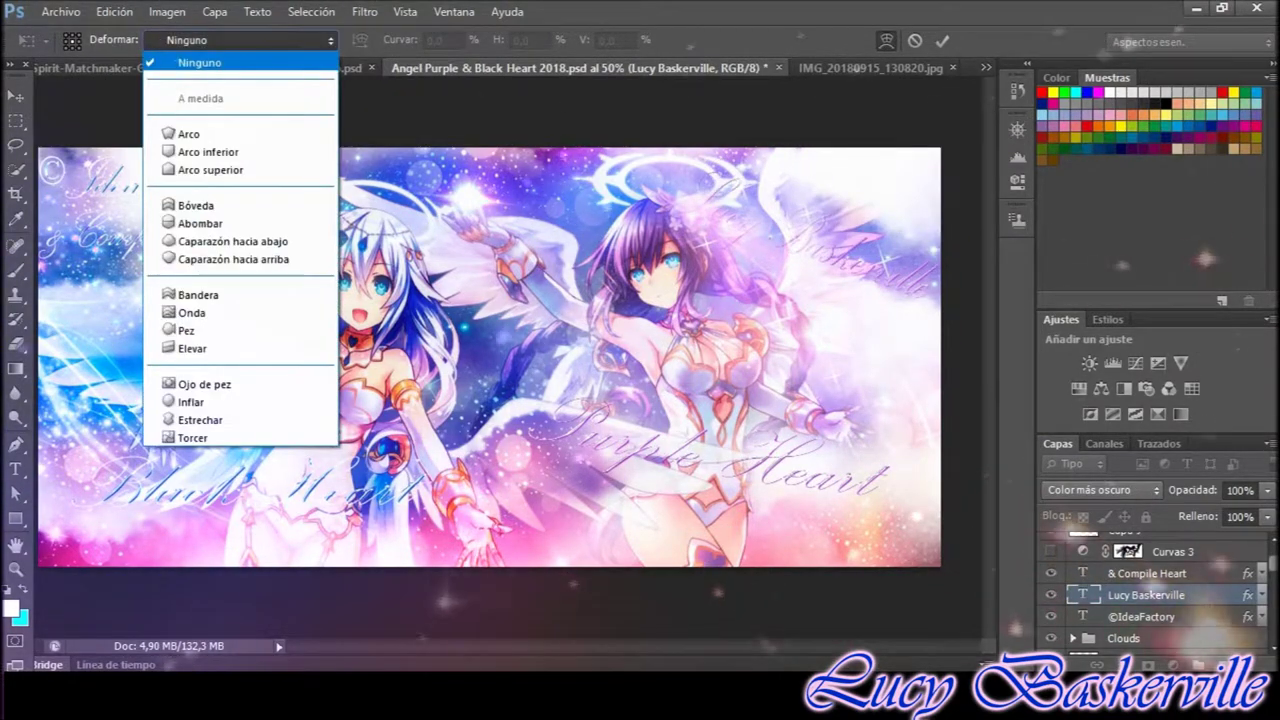
click(188, 133)
mouse_move(820, 110)
mouse_down()
mouse_move(831, 187)
mouse_move(847, 160)
mouse_up()
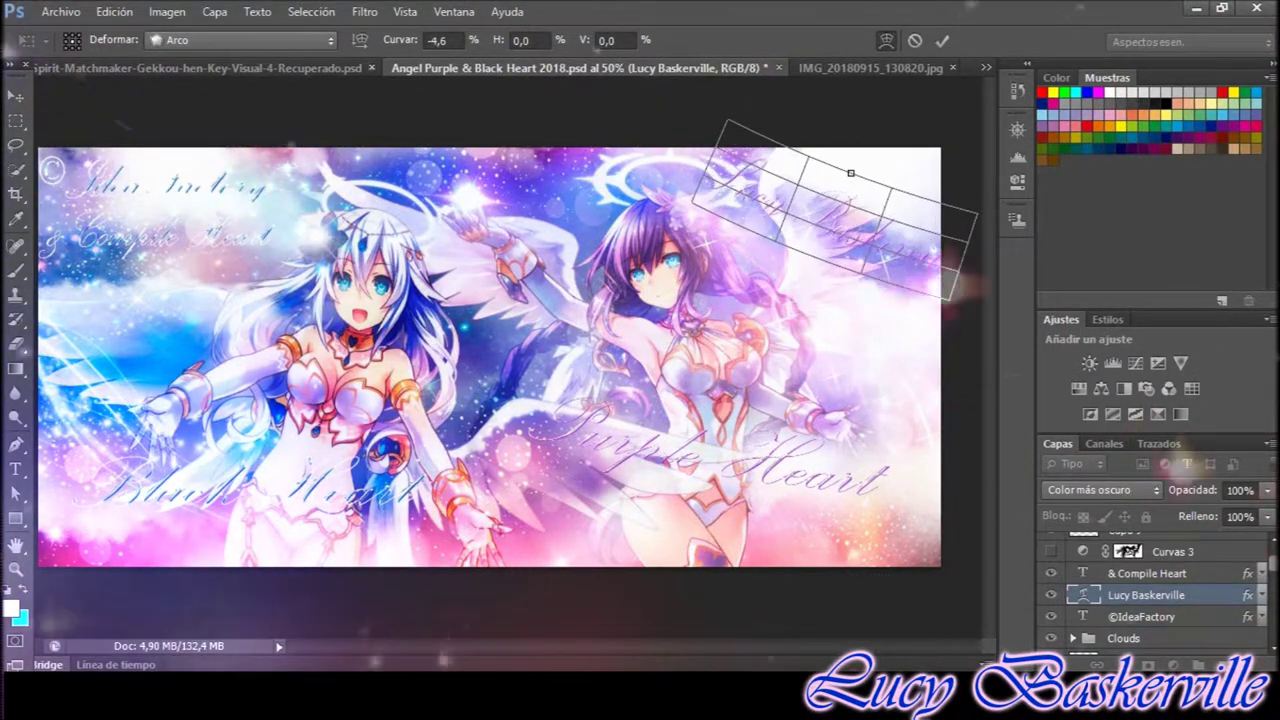
key(Return)
Shrink the signature into the top-right corner and zoom in to check it
drag(822, 229, 793, 212)
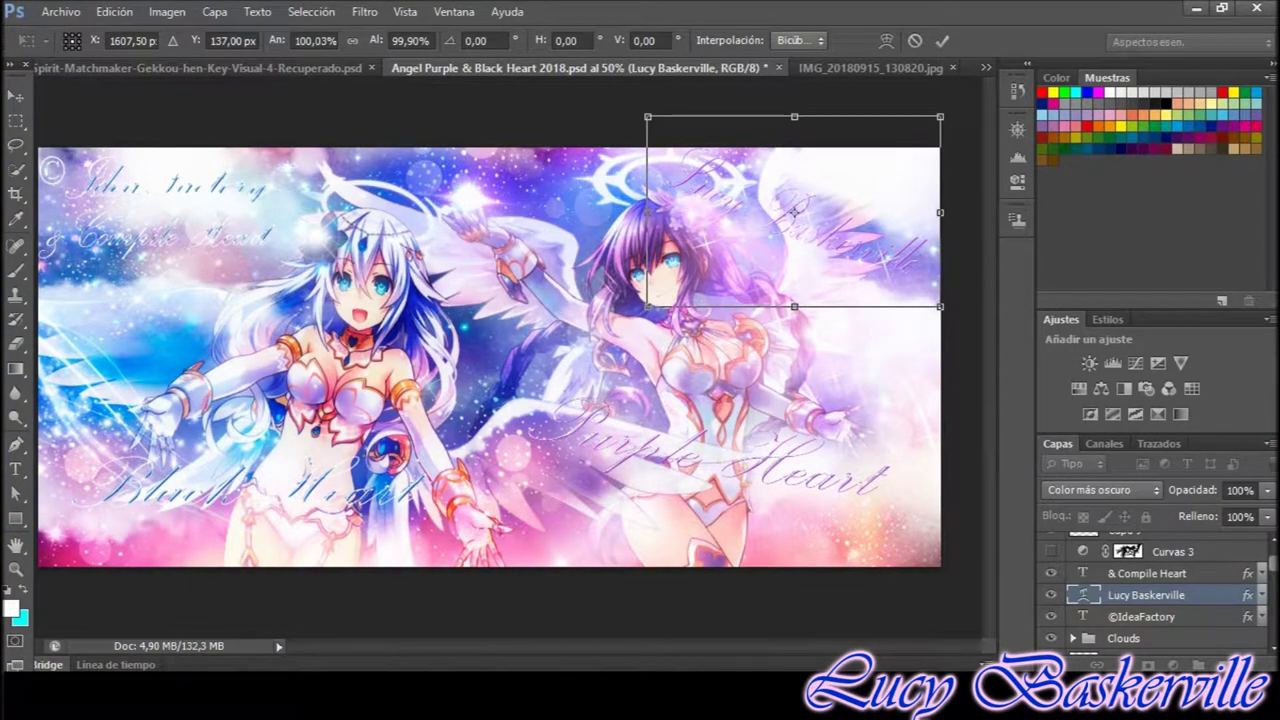
drag(648, 117, 712, 147)
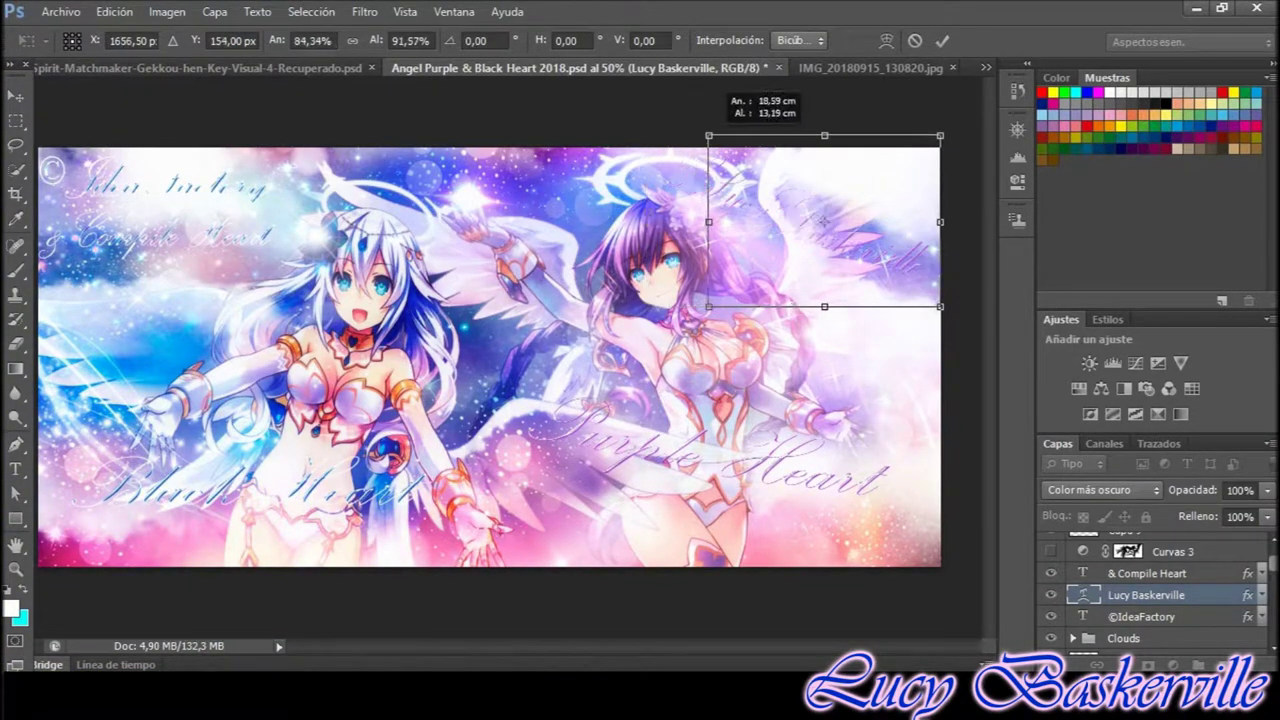
key(Return)
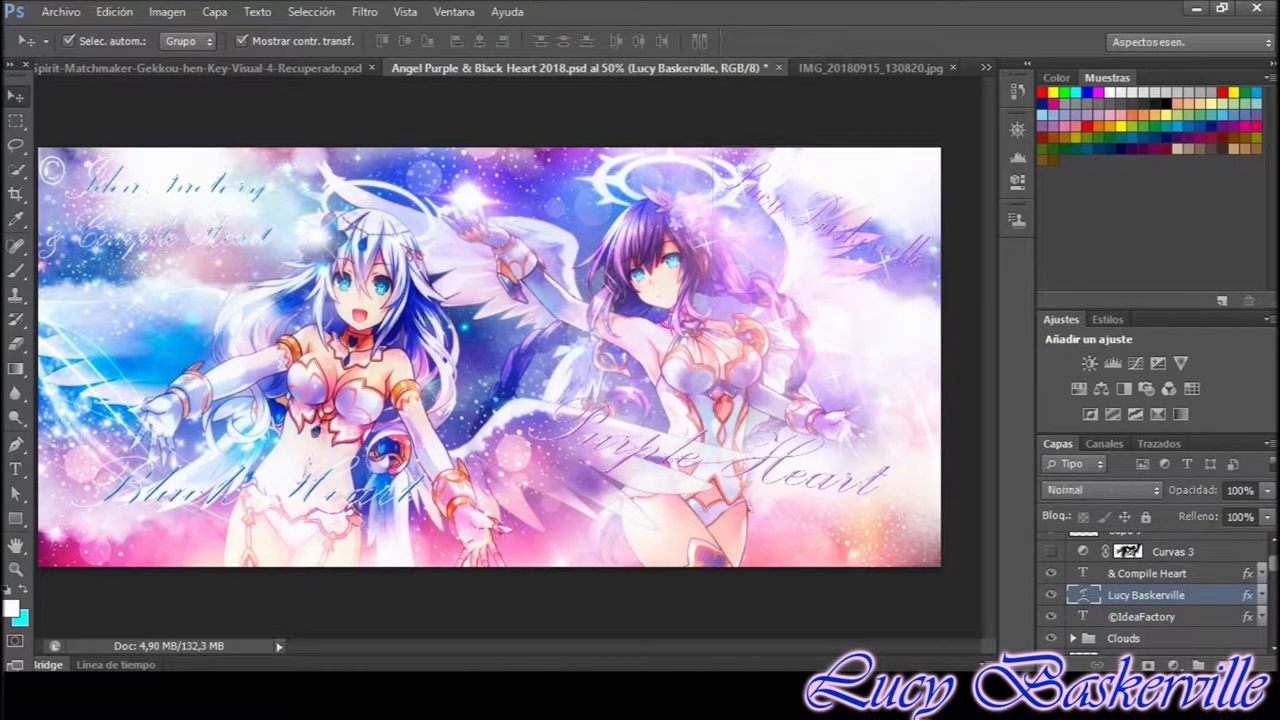
click(1017, 130)
drag(890, 241, 916, 241)
drag(895, 165, 945, 160)
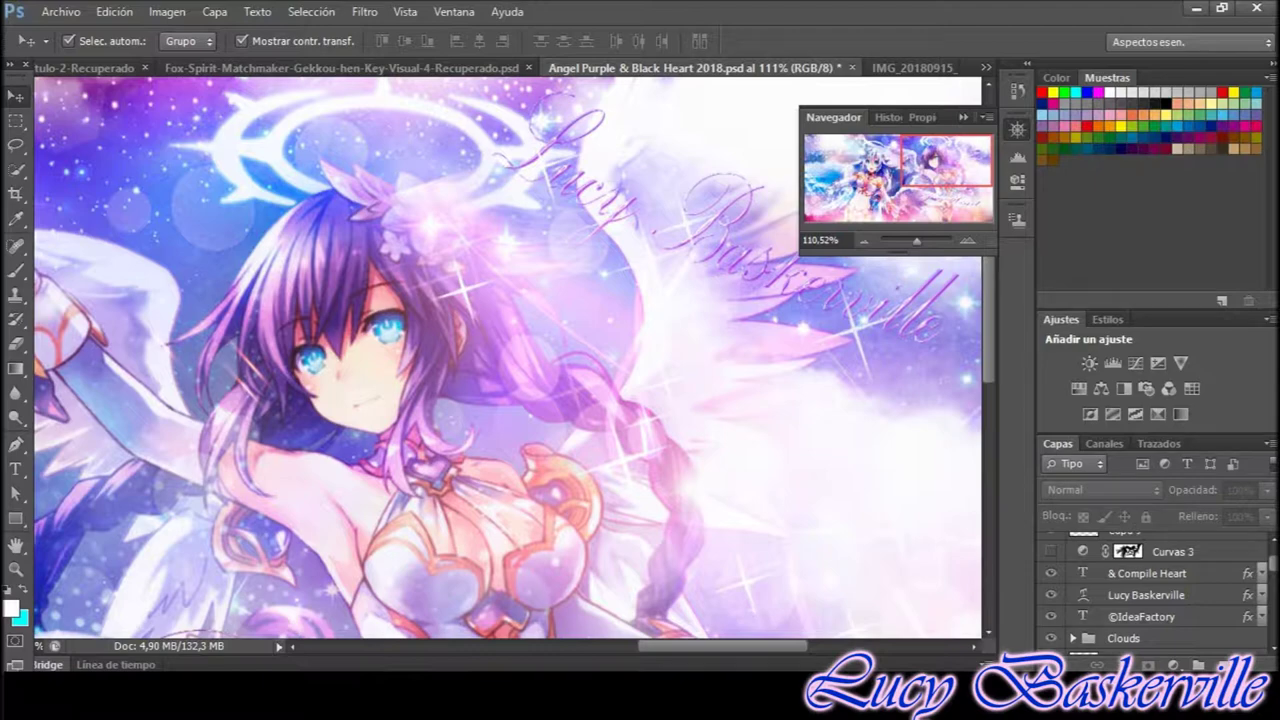
drag(916, 241, 911, 241)
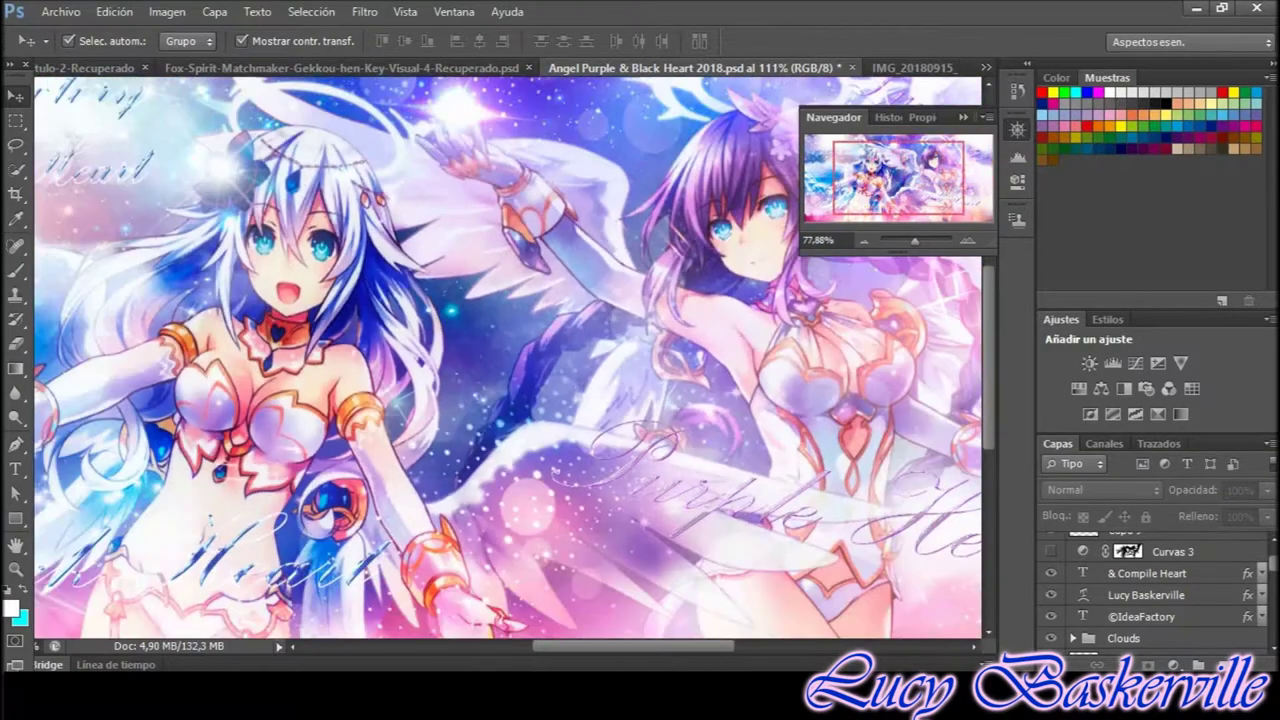
click(16, 270)
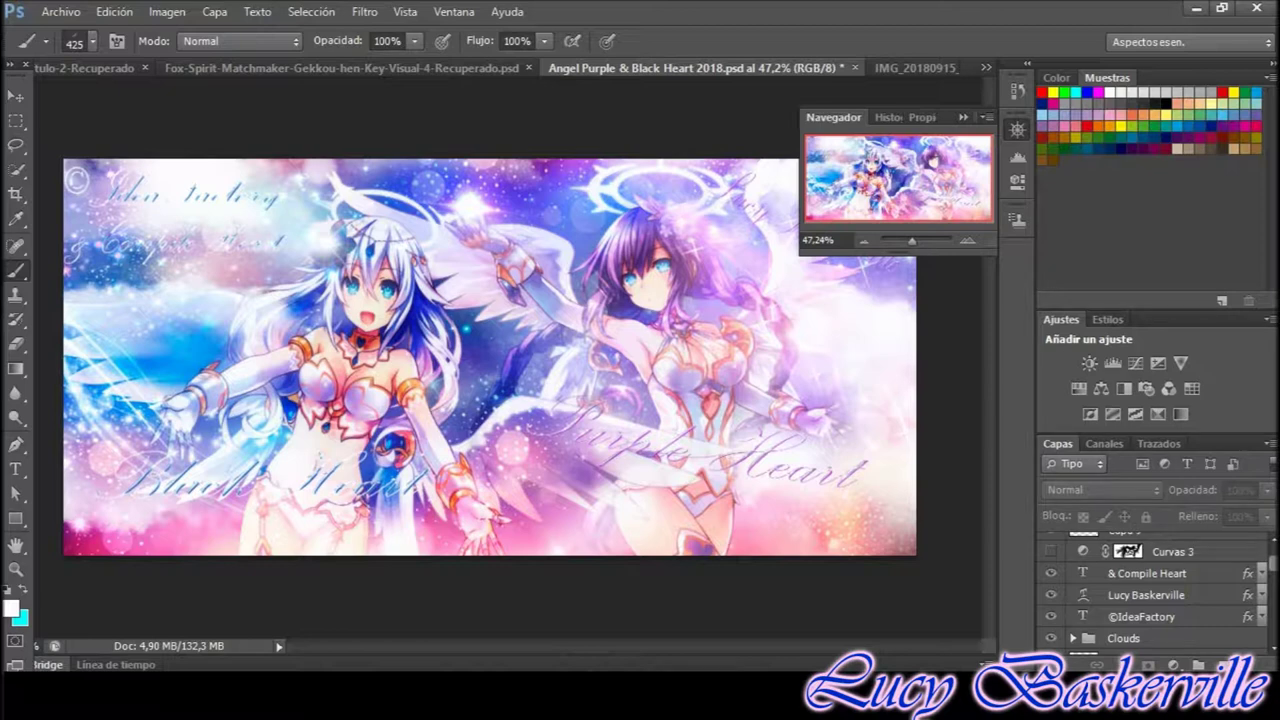
Create a new empty layer and choose the 391 px brush preset
scroll(1150, 595, up, 3)
key(ctrl+shift+alt+n)
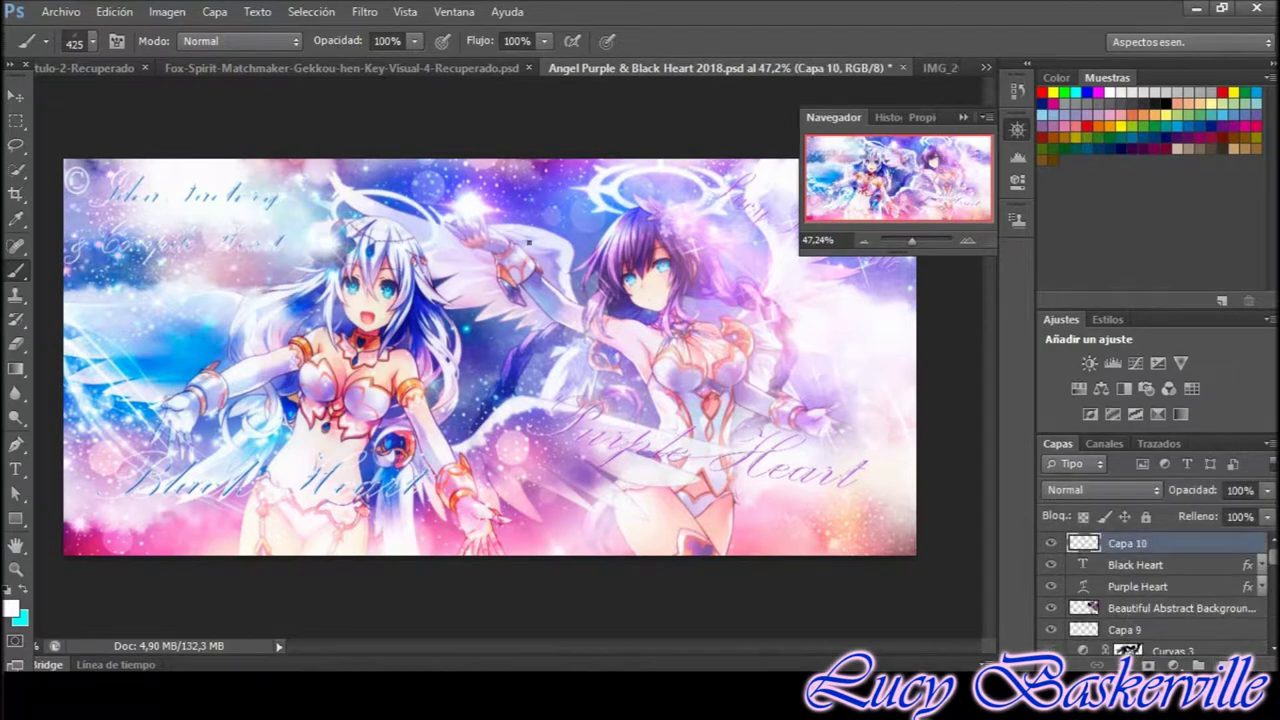
right_click(528, 241)
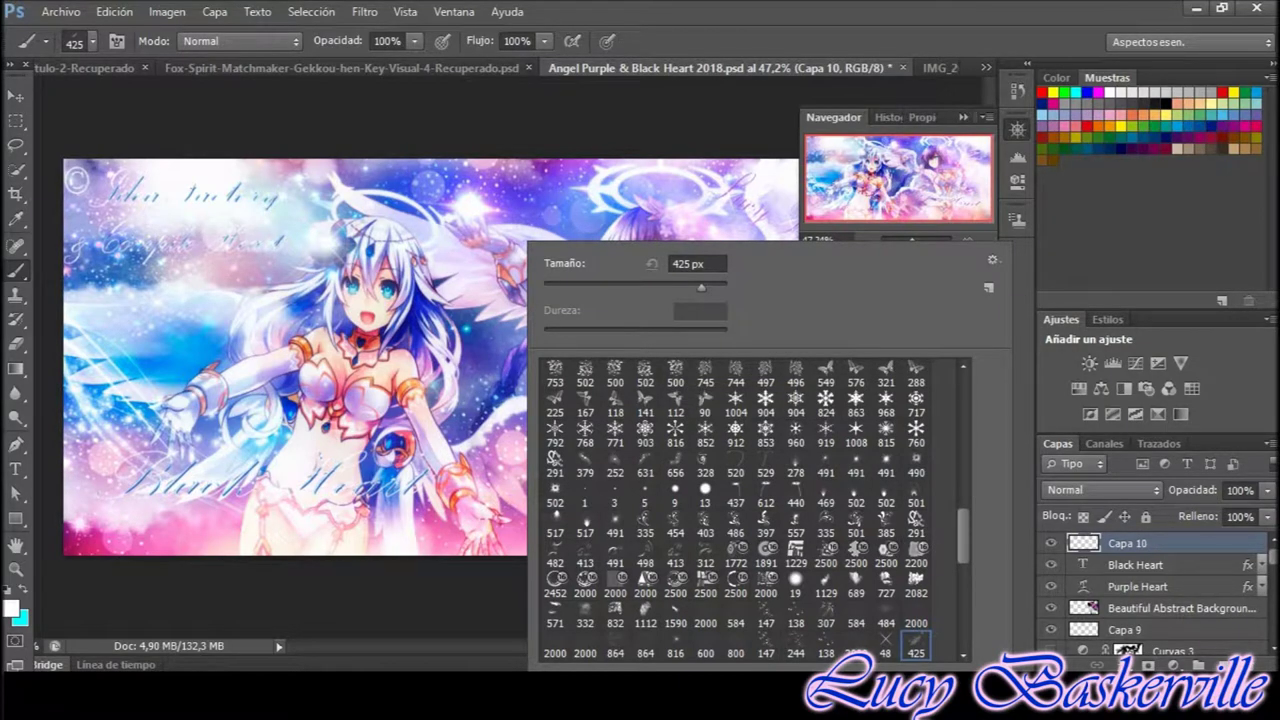
scroll(757, 510, down, 2)
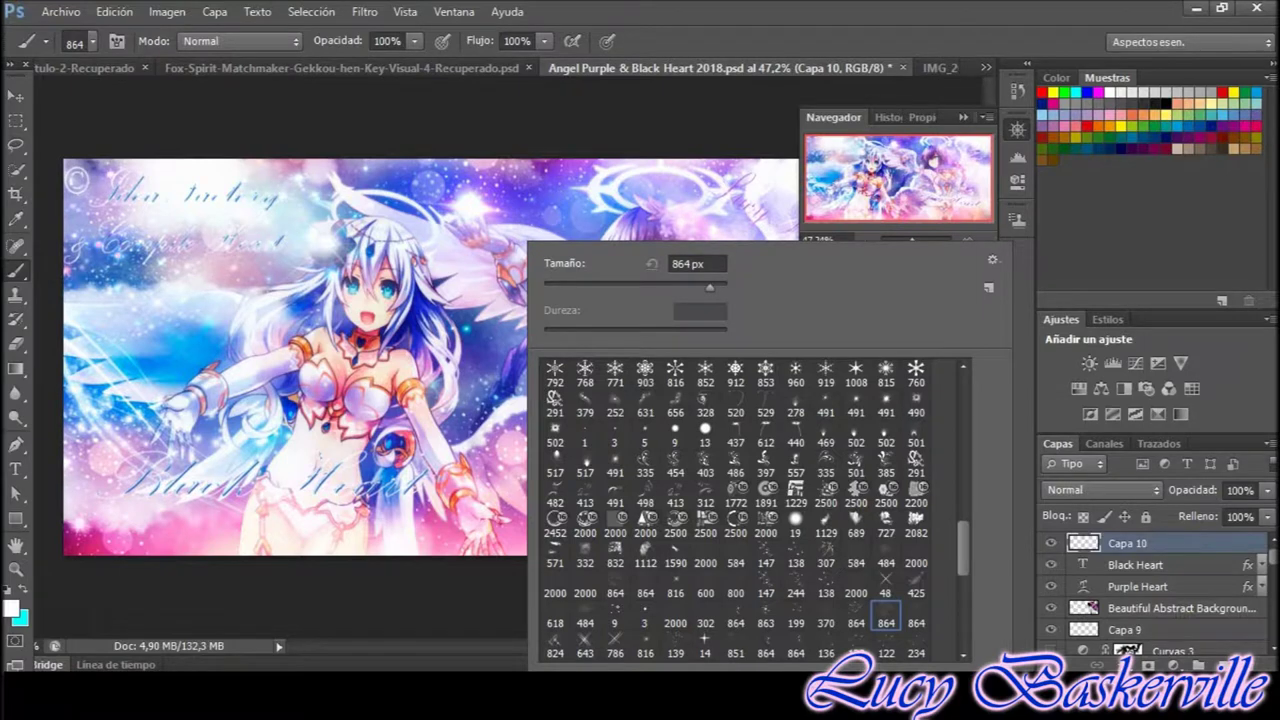
click(916, 582)
scroll(757, 510, down, 3)
click(856, 612)
key(Return)
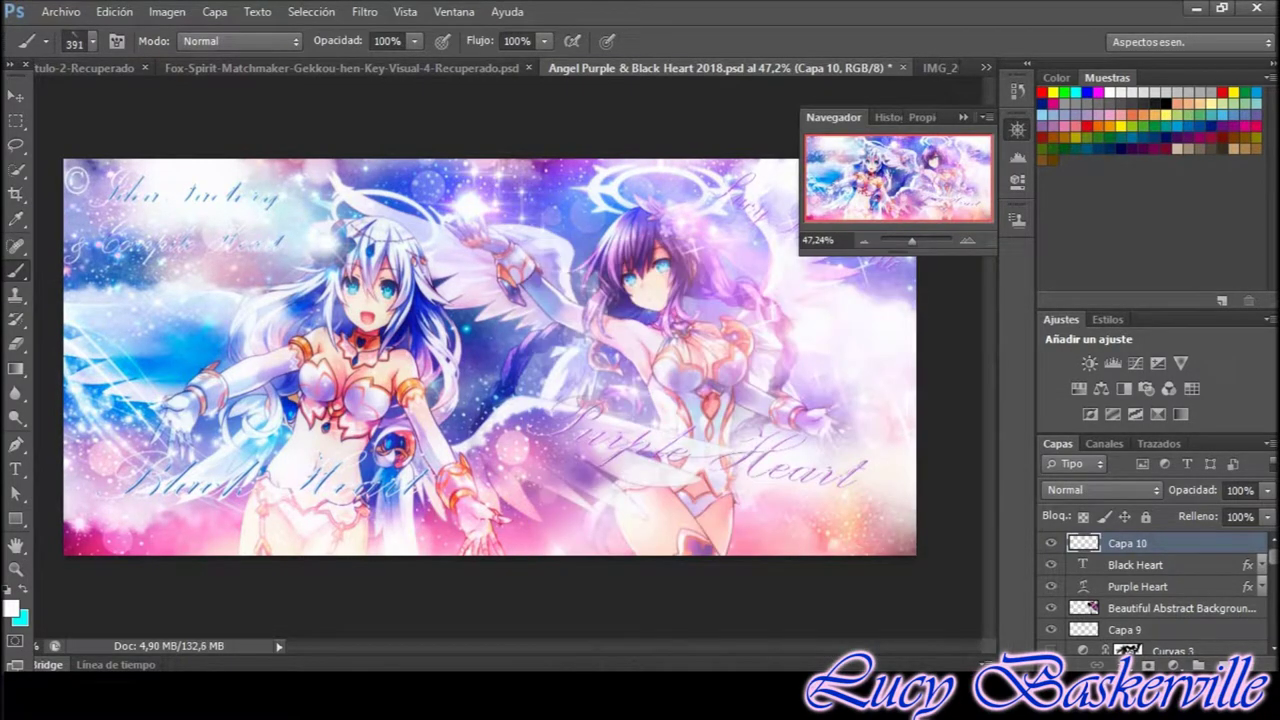
Paste the title style onto the new layer, hide Color Overlay and Inner Glow, blend as Sobreexpos. lineal
key(v)
right_click(1140, 543)
click(857, 469)
click(1105, 616)
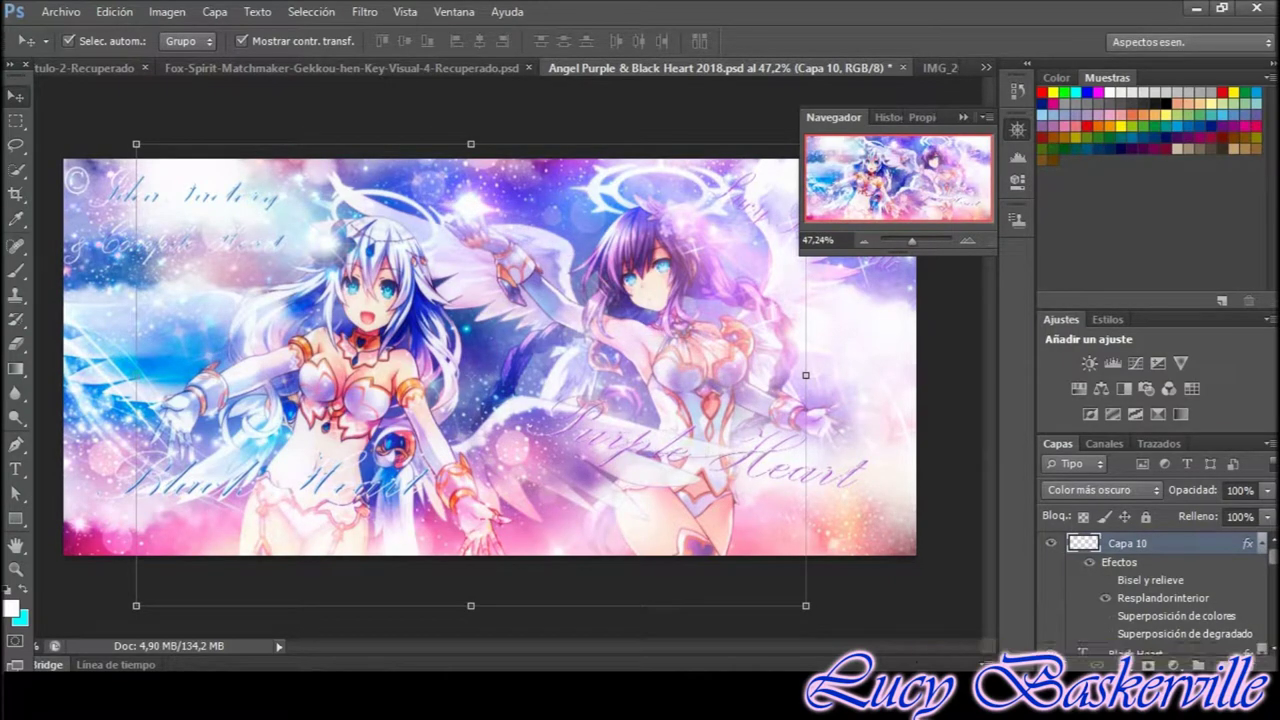
click(1100, 490)
click(1100, 237)
click(1105, 598)
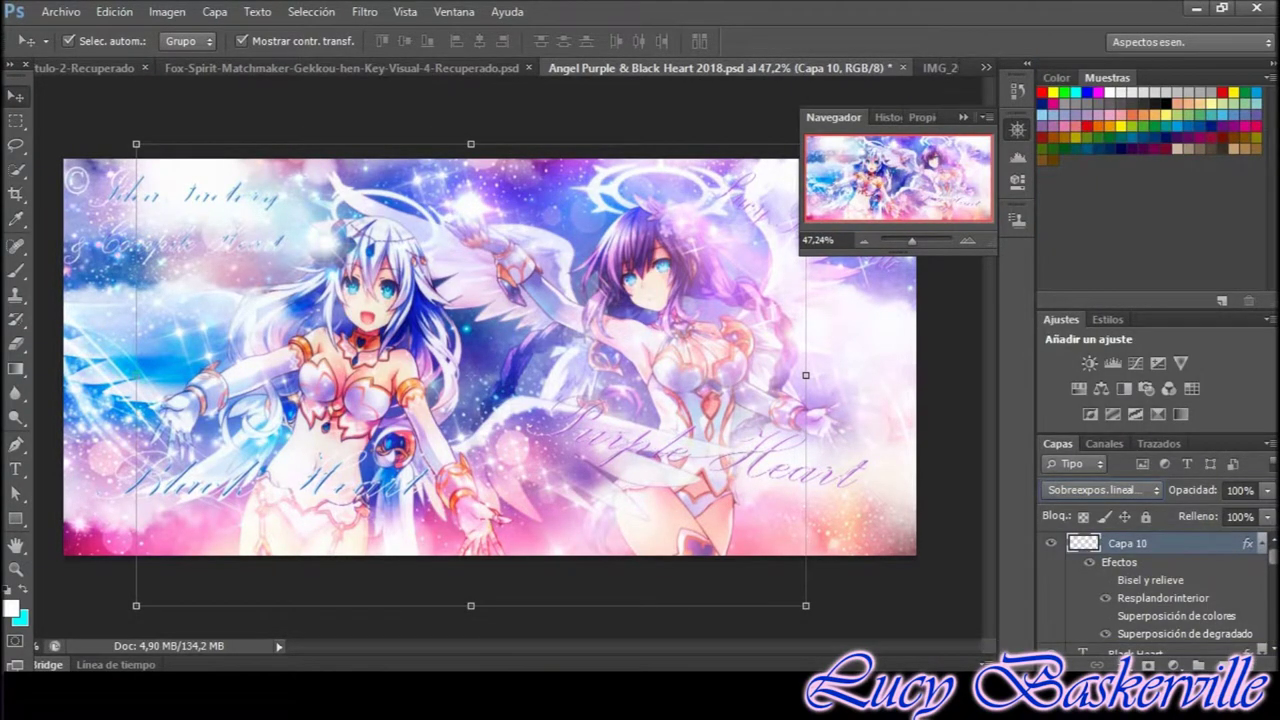
Select the Beautiful Abstract Background Vector Graphic layer with the Eraser active
key(e)
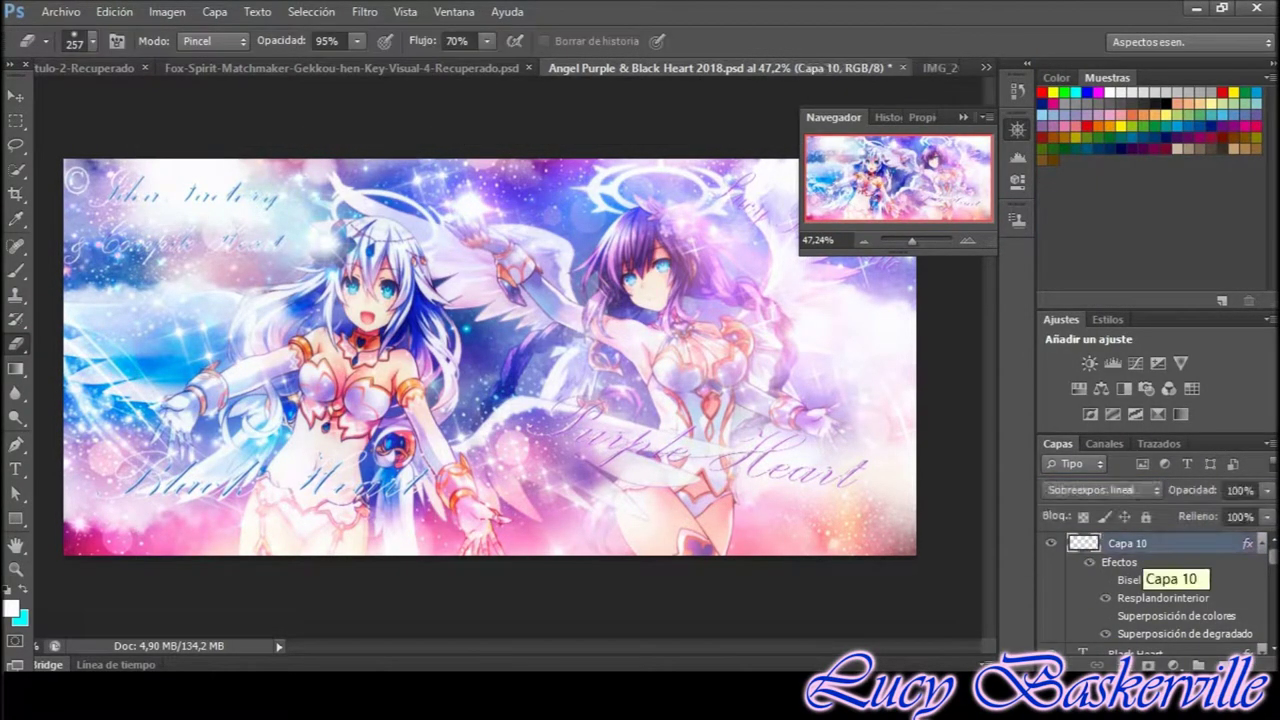
scroll(1150, 595, down, 2)
scroll(1150, 595, down, 3)
scroll(1150, 595, down, 3)
scroll(1150, 595, down, 3)
scroll(1150, 595, down, 3)
scroll(1150, 595, down, 3)
key(v)
click(1170, 580)
scroll(1150, 595, up, 5)
click(1180, 605)
key(e)
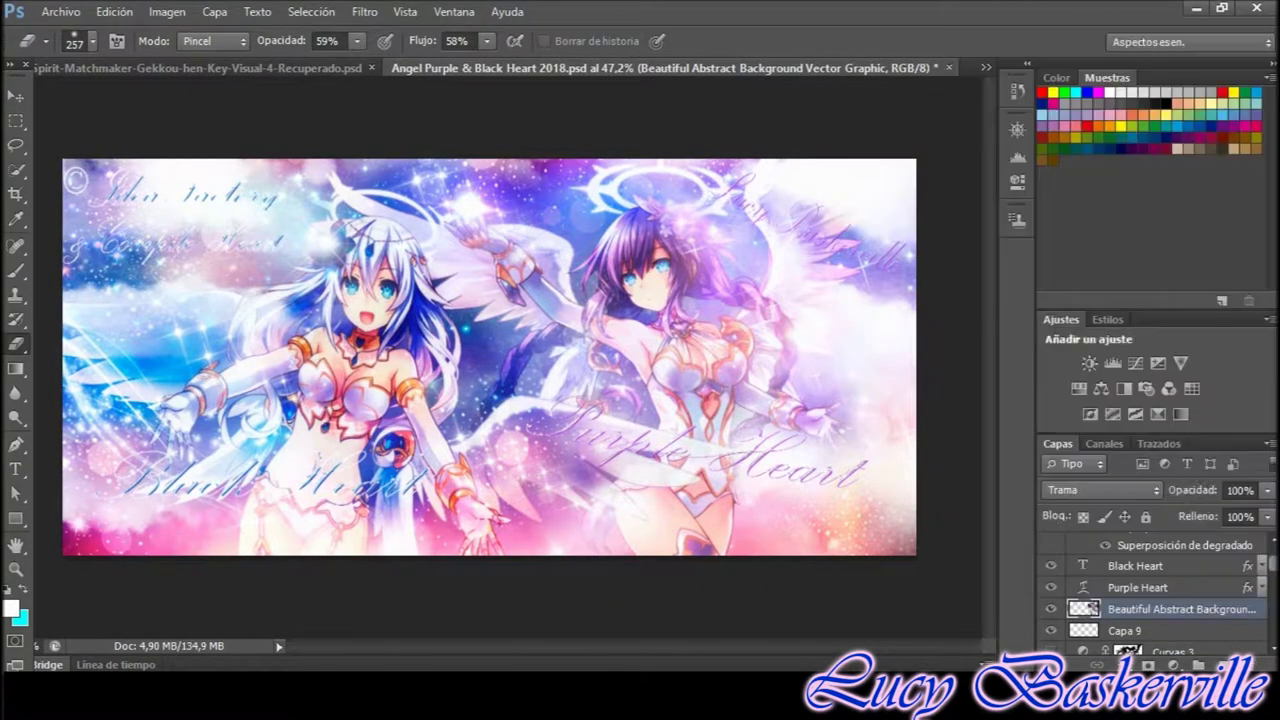
Duplicate the abstract background layer, flipping the copy horizontally and tilting it slightly
key(v)
key(ctrl+j)
key(ctrl+t)
drag(785, 150, 591, 263)
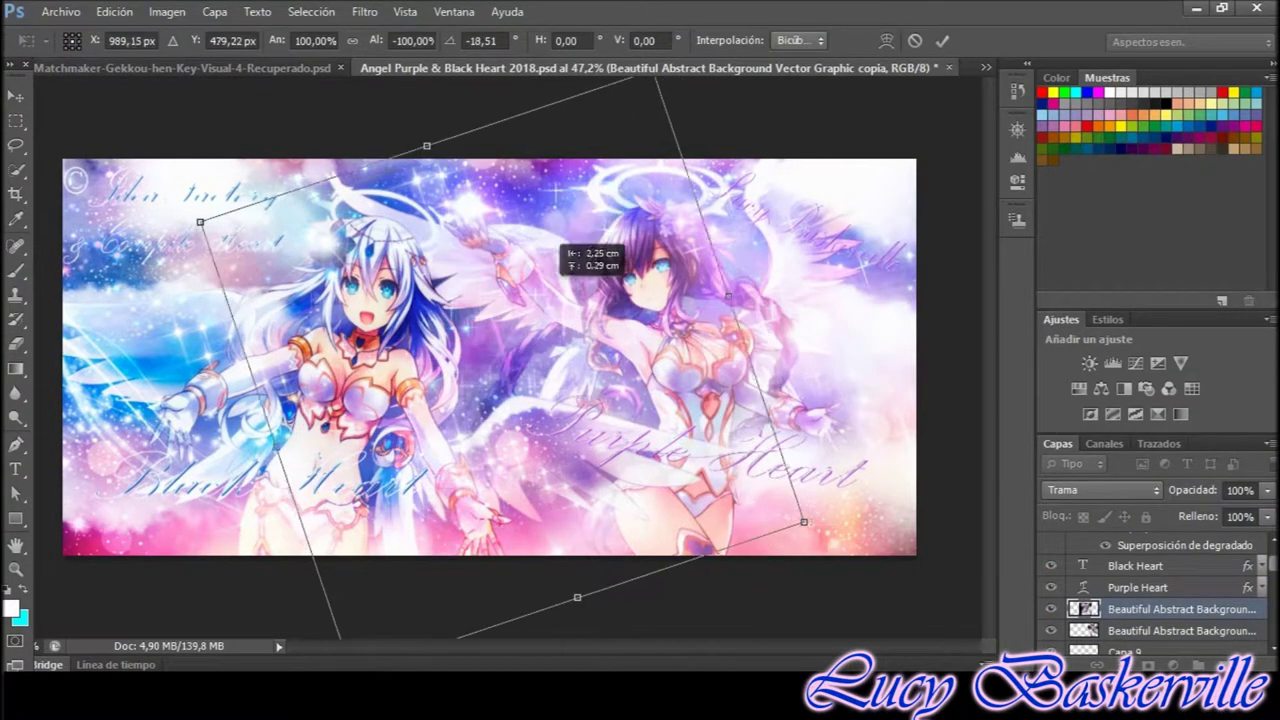
key(Return)
click(1180, 630)
key(e)
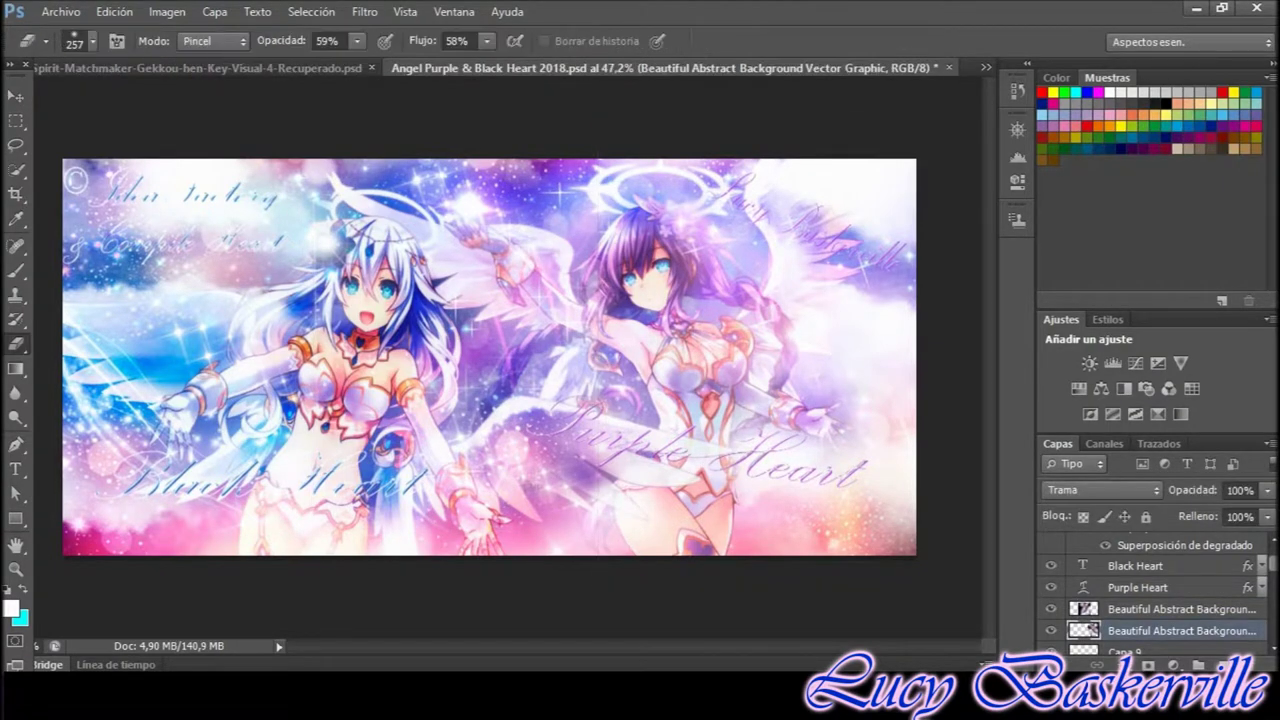
key(alt+bracketright)
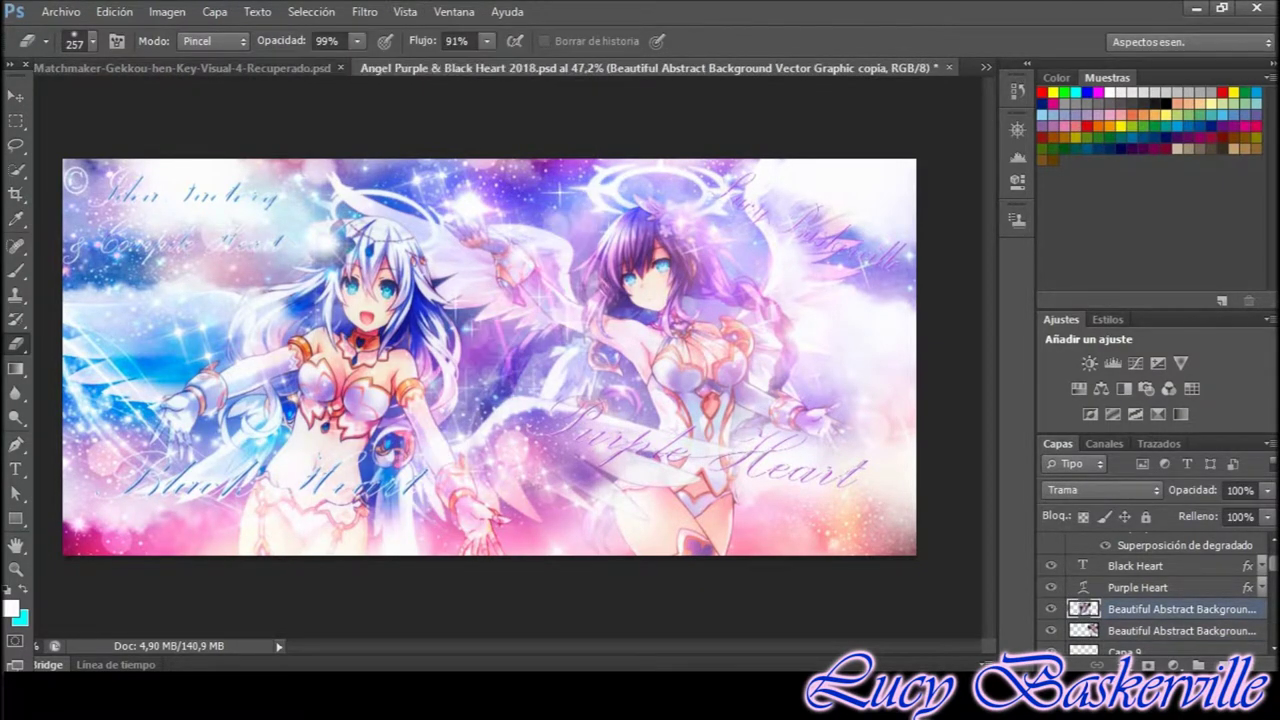
scroll(1150, 595, up, 2)
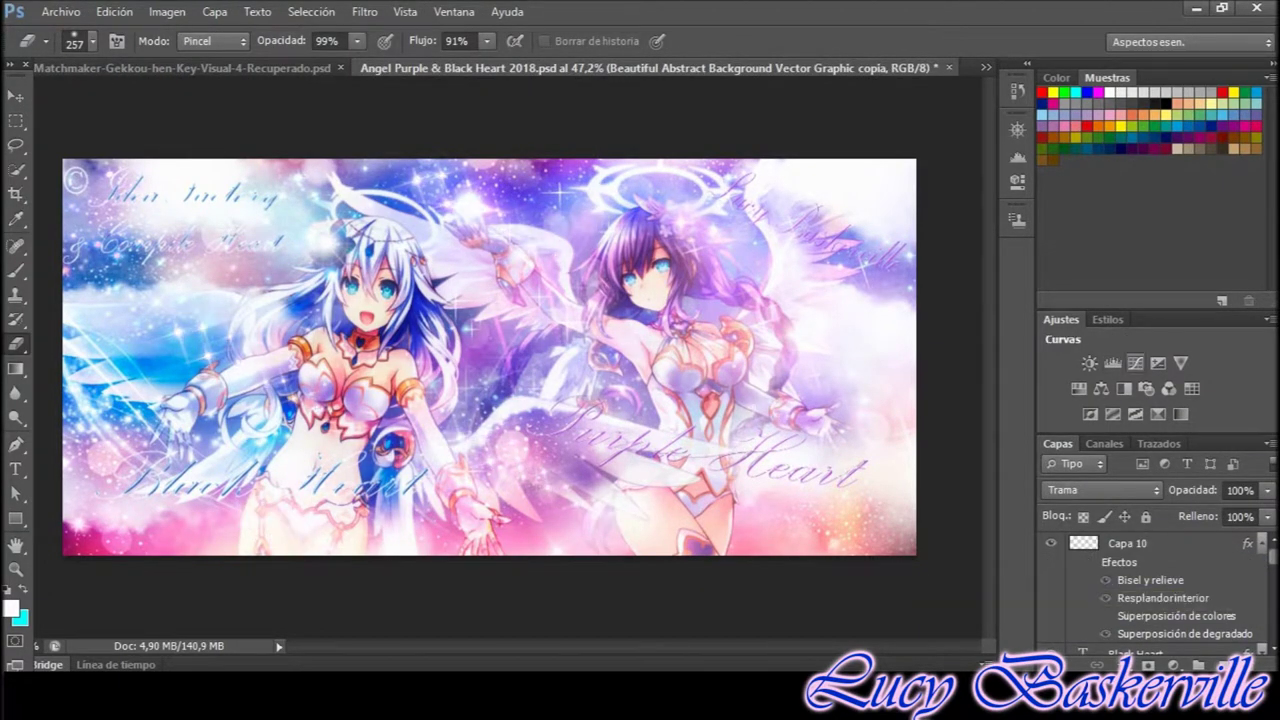
Replace a trial curves adjustment with a Brillo/contraste adjustment at -10 brightness
click(1113, 363)
drag(918, 252, 918, 279)
click(963, 371)
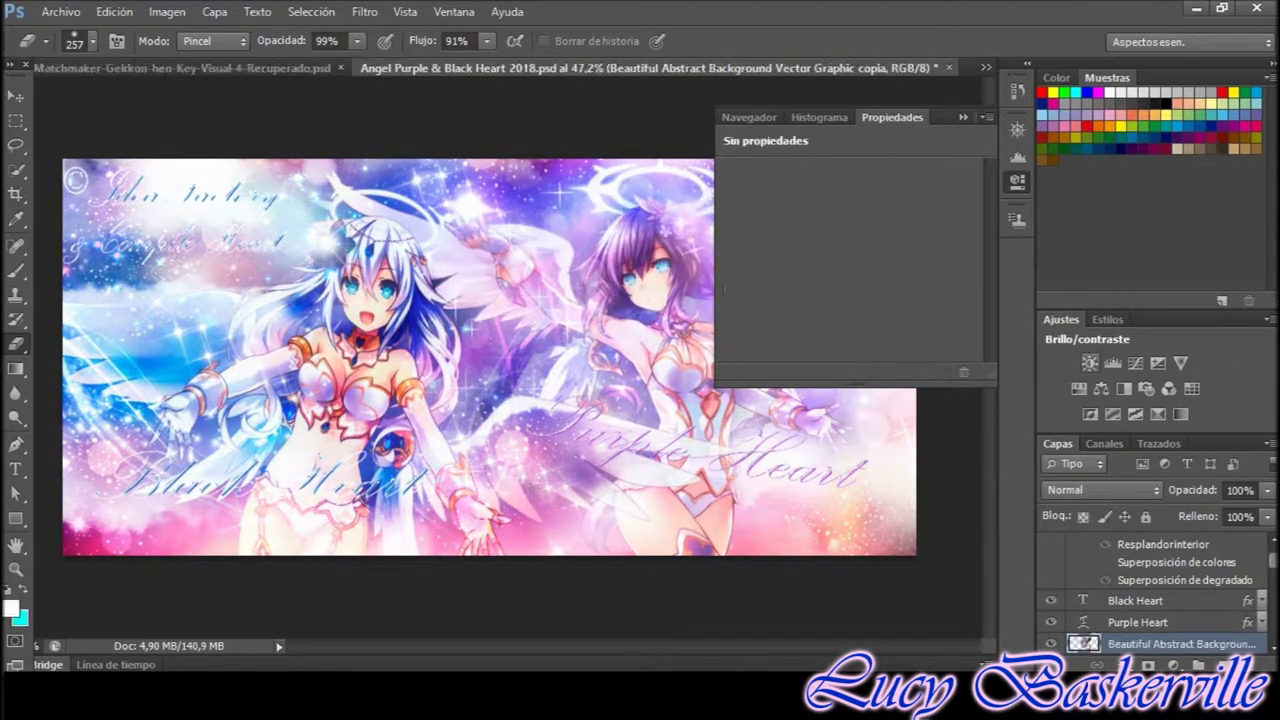
click(1089, 363)
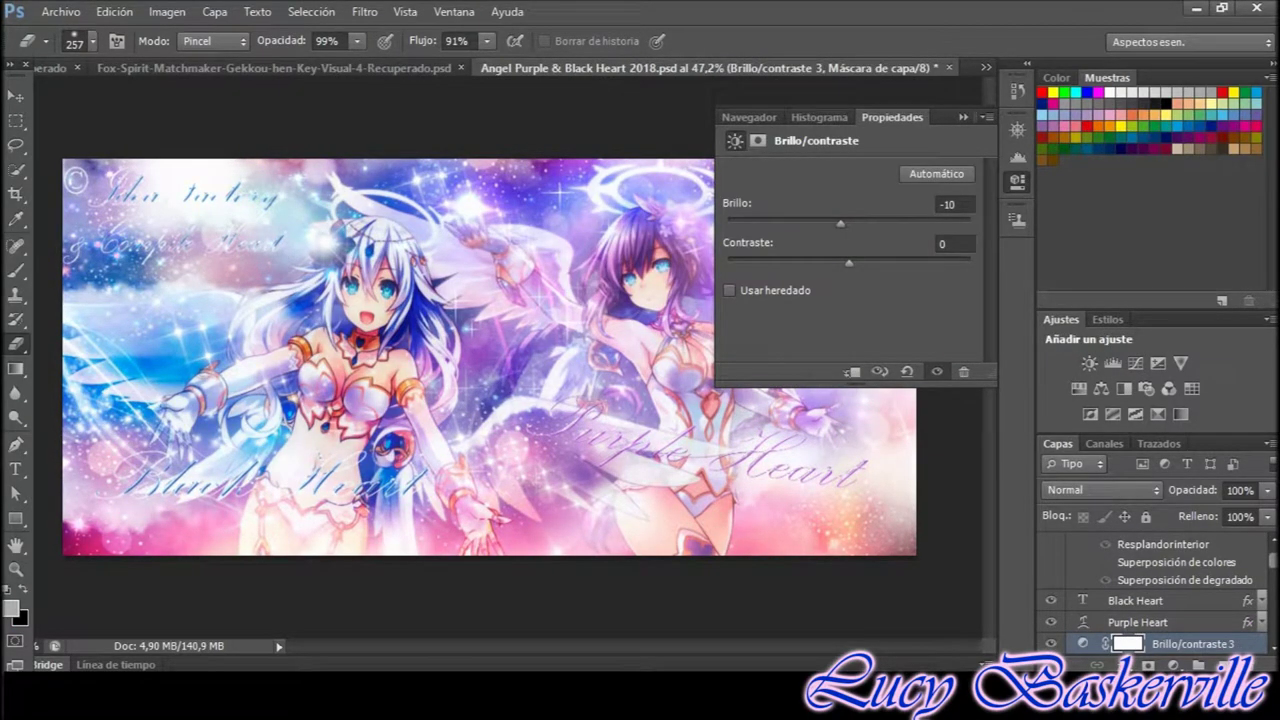
click(60, 11)
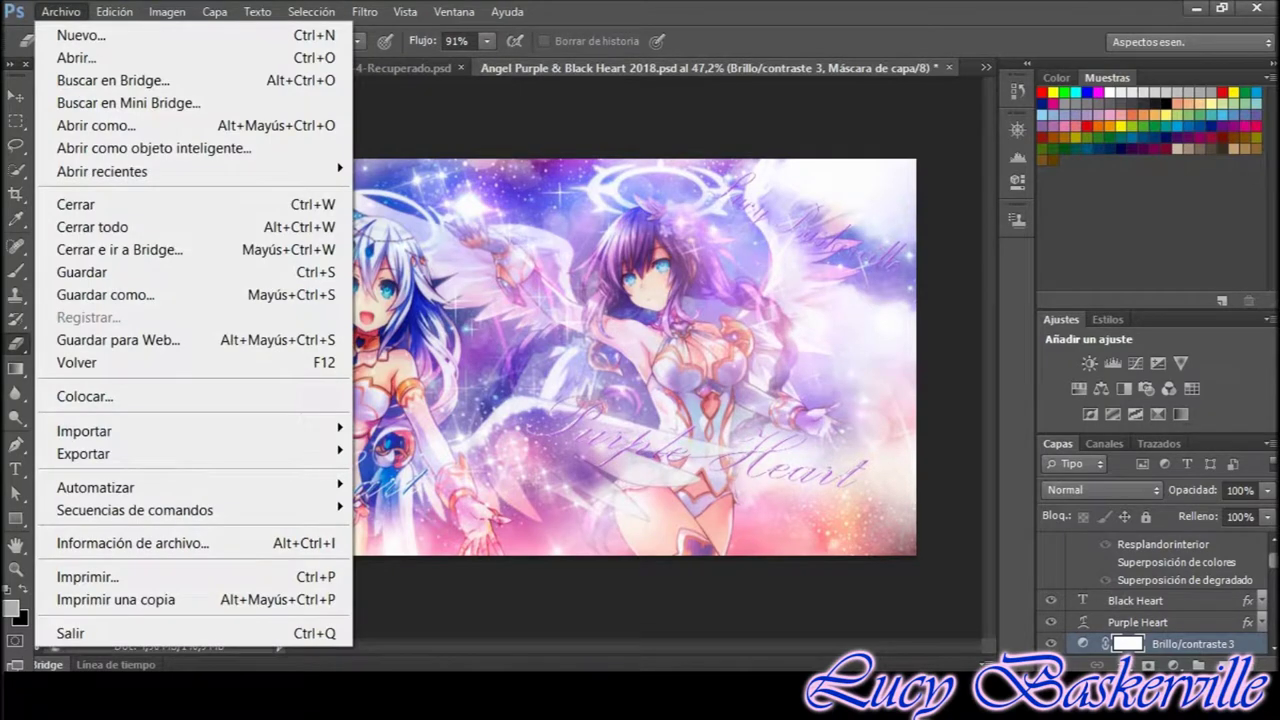
Browse to Descargas > media-militia-lens-flares and its lens-flare subfolder for placing
click(85, 396)
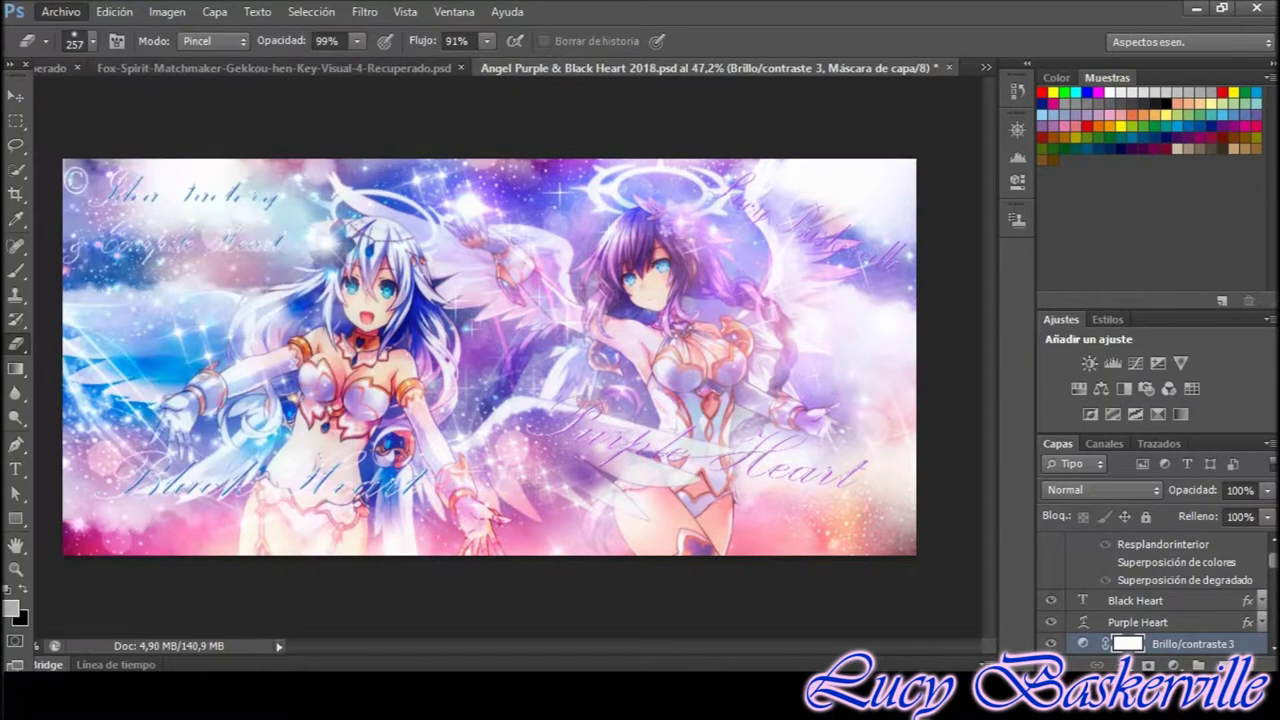
click(447, 54)
click(190, 152)
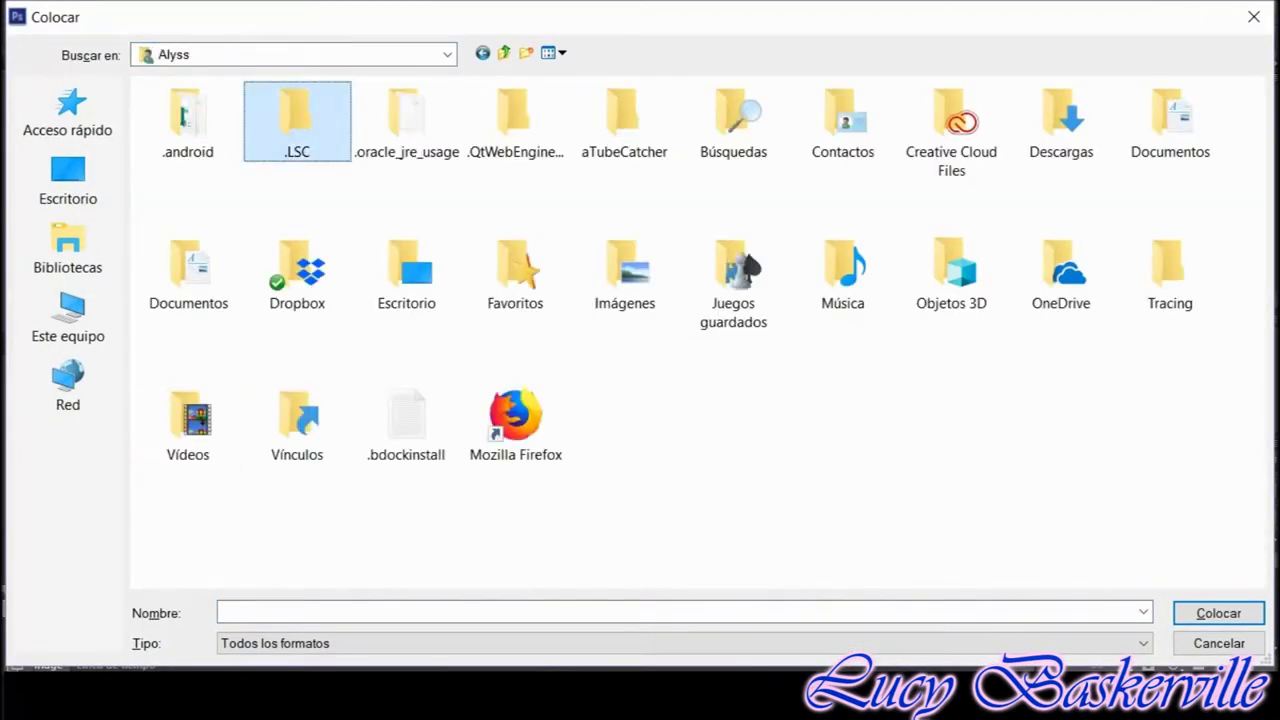
double_click(1060, 118)
scroll(670, 340, down, 5)
double_click(680, 130)
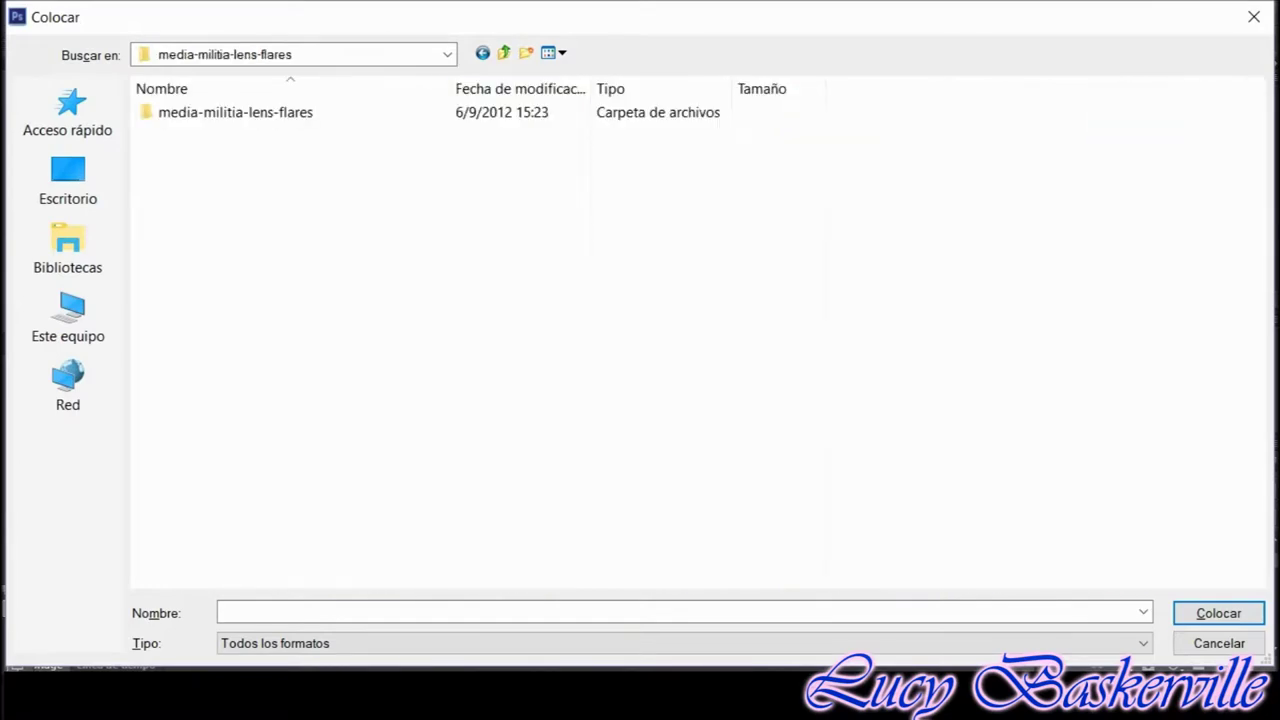
double_click(235, 112)
Filter to PNG files and place lens-flare image 02 at 44.61% scale
click(1143, 643)
click(286, 366)
click(669, 110)
scroll(700, 340, down, 5)
scroll(670, 340, down, 5)
scroll(670, 340, up, 10)
click(340, 145)
click(210, 150)
double_click(363, 150)
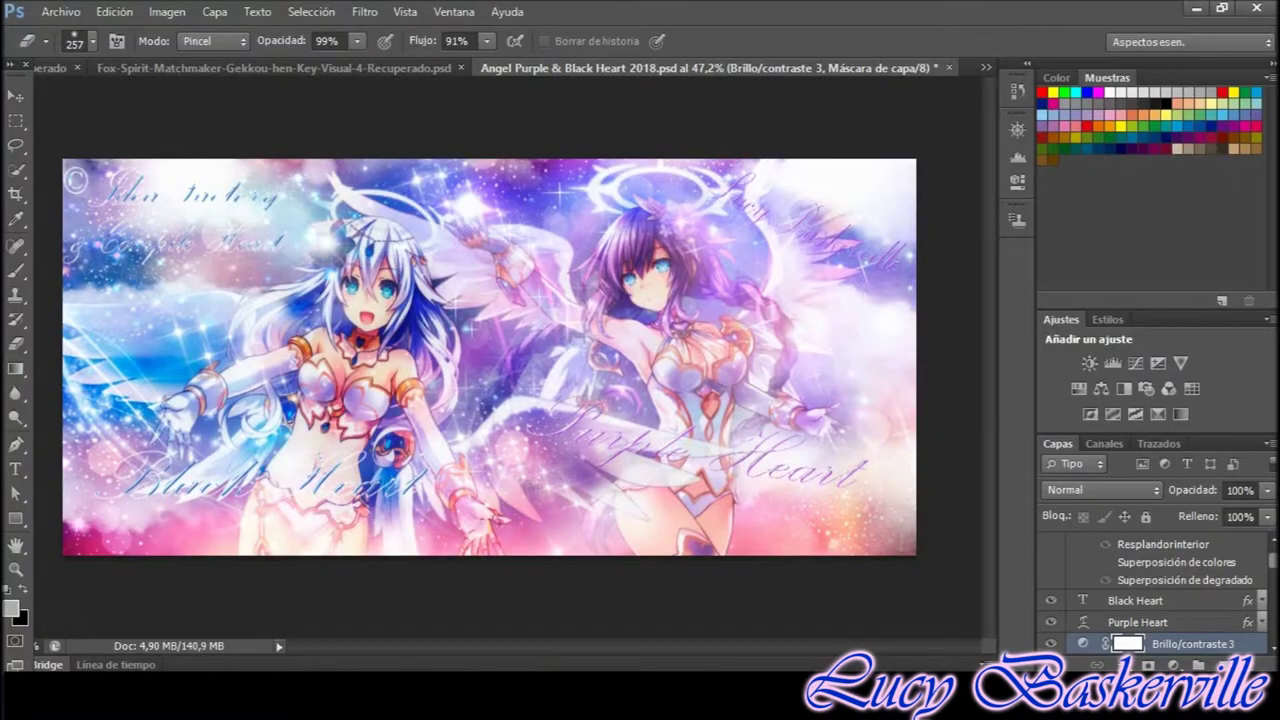
key(Return)
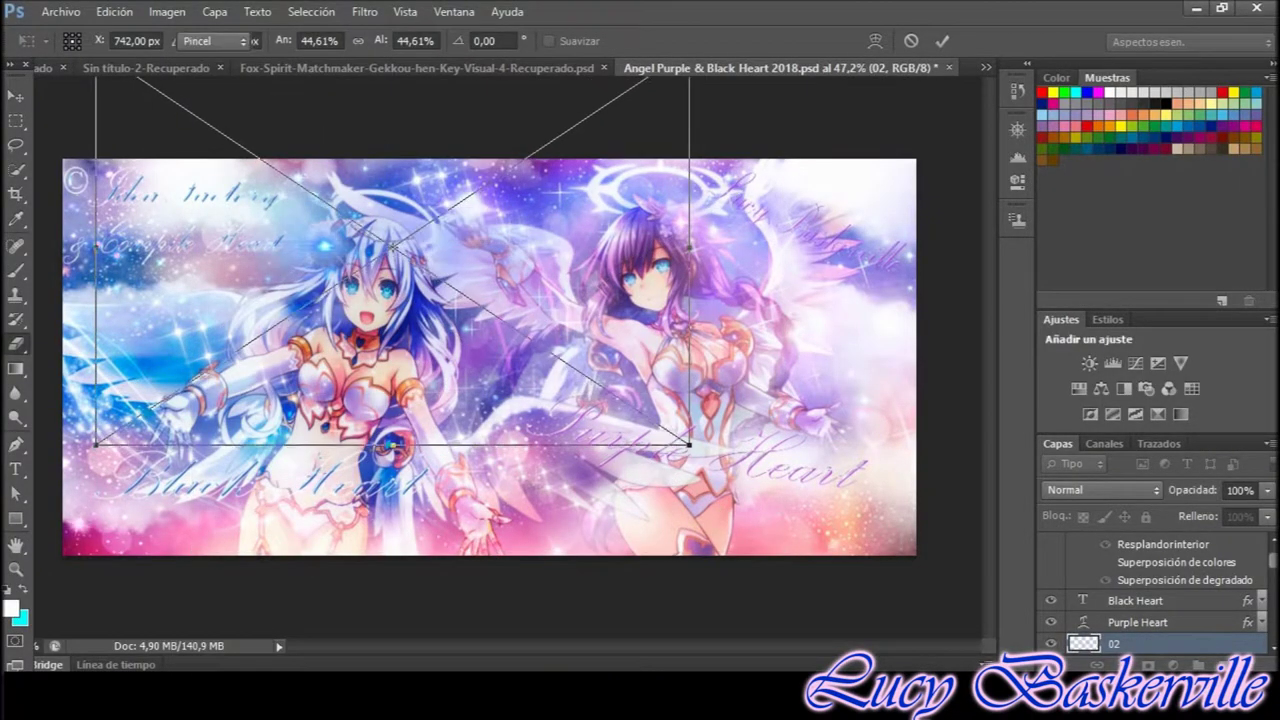
Set the lens-flare 02 layer's blend mode to Superponer (Overlay)
key(e)
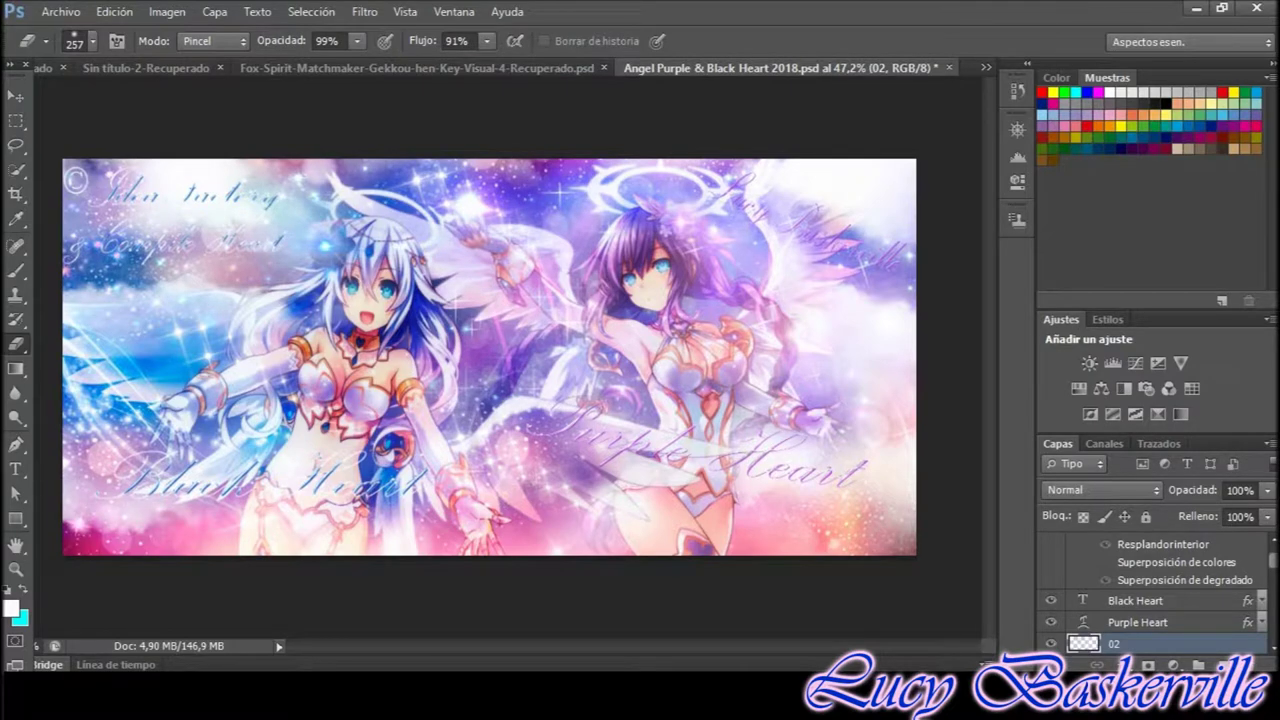
click(1100, 490)
click(1090, 131)
click(1100, 490)
click(1090, 131)
Zoom in on the white-haired angel's face and set a 298 px, 0%-hardness eraser
click(1017, 130)
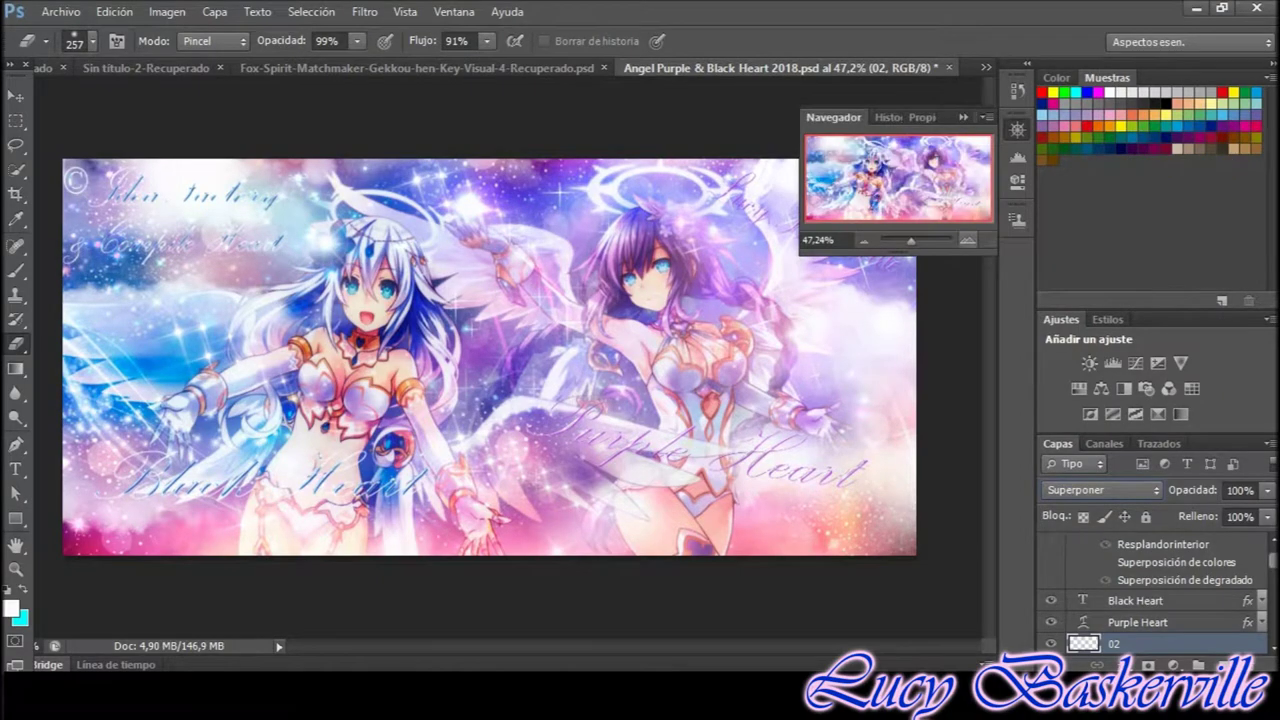
drag(875, 240, 923, 240)
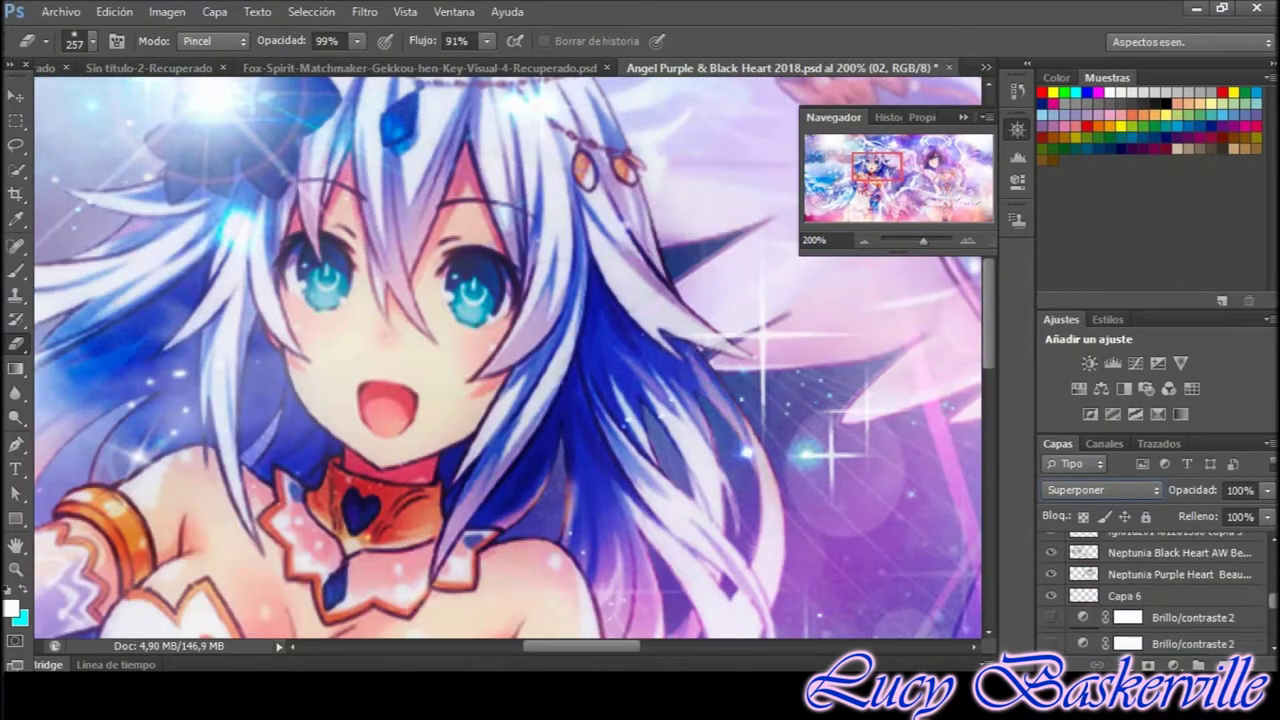
scroll(1150, 590, up, 2)
click(1150, 627)
right_click(390, 242)
drag(540, 287, 552, 287)
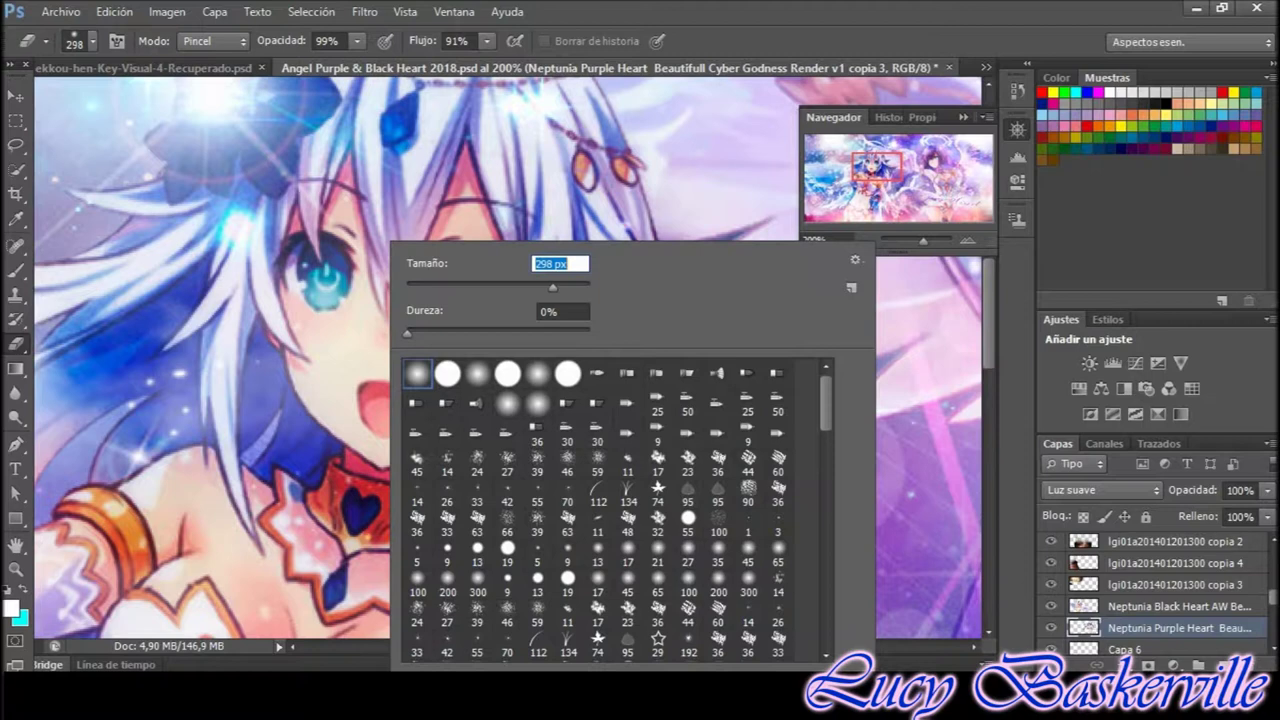
Set the eraser to 114 px, select a Purple Heart copy layer and add new layer Capa 11
text(114)
key(Return)
scroll(1150, 590, down, 4)
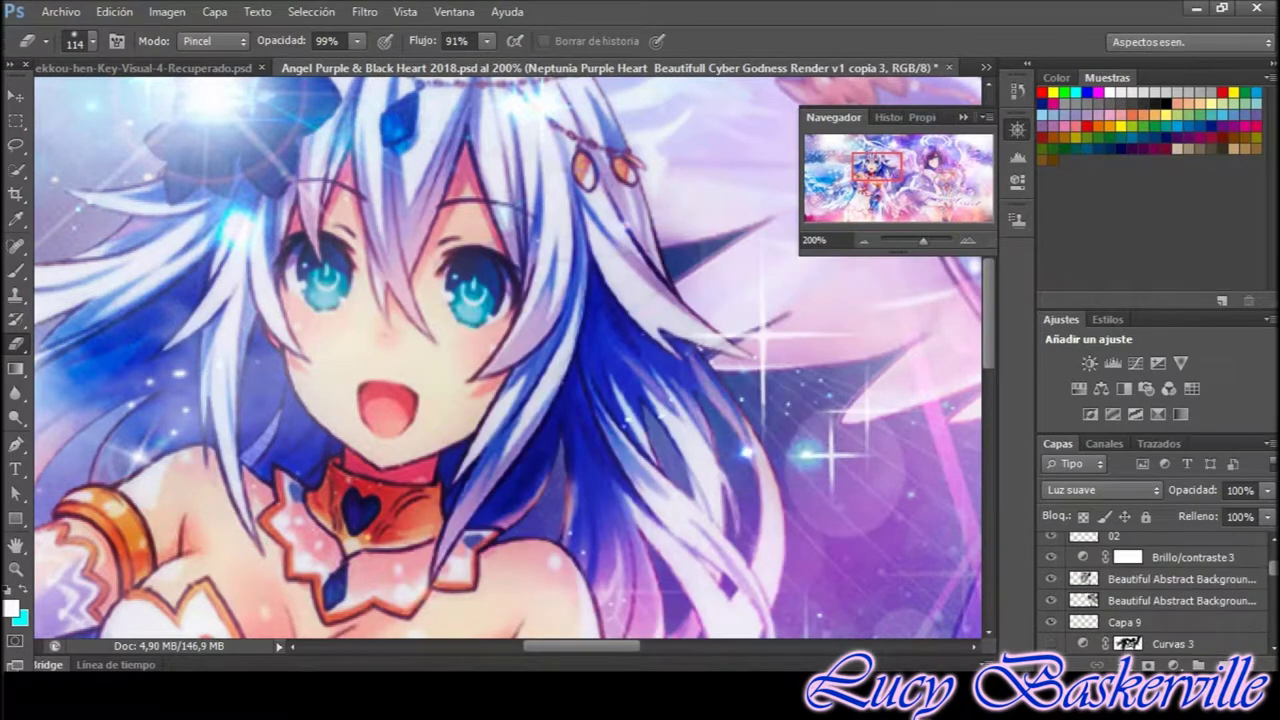
click(1180, 633)
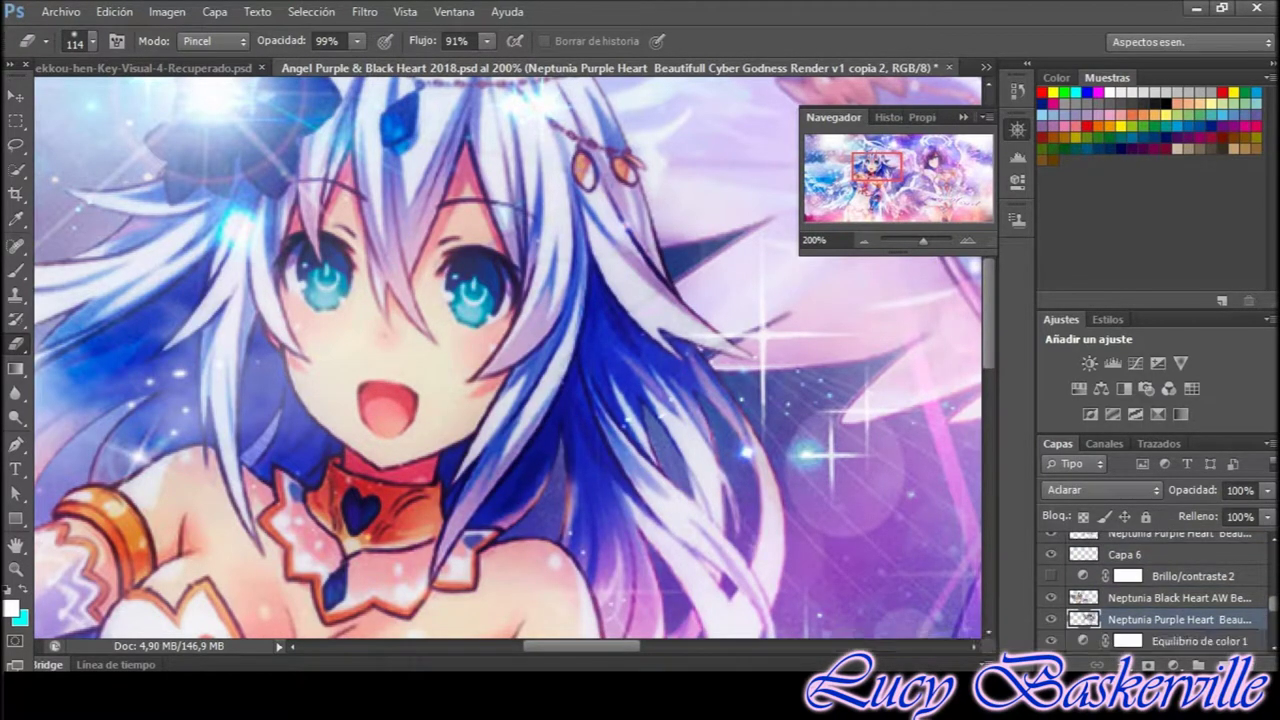
scroll(1150, 590, down, 3)
click(1180, 617)
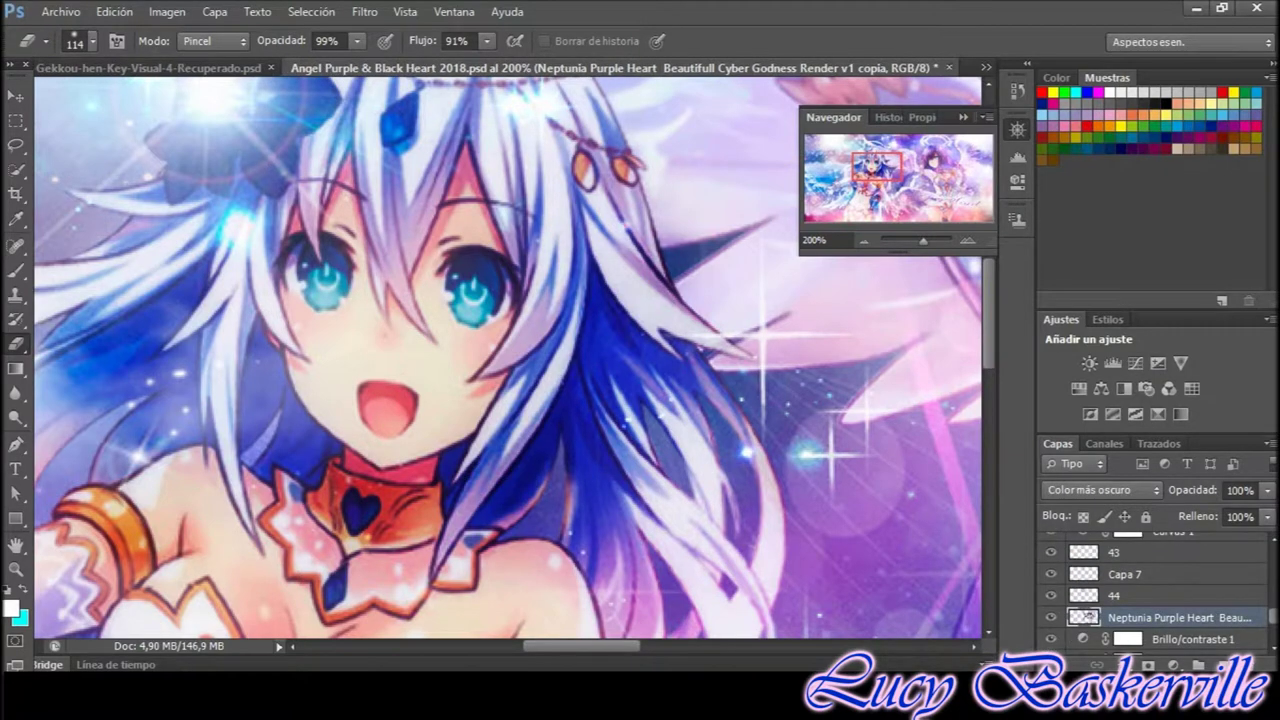
click(1222, 665)
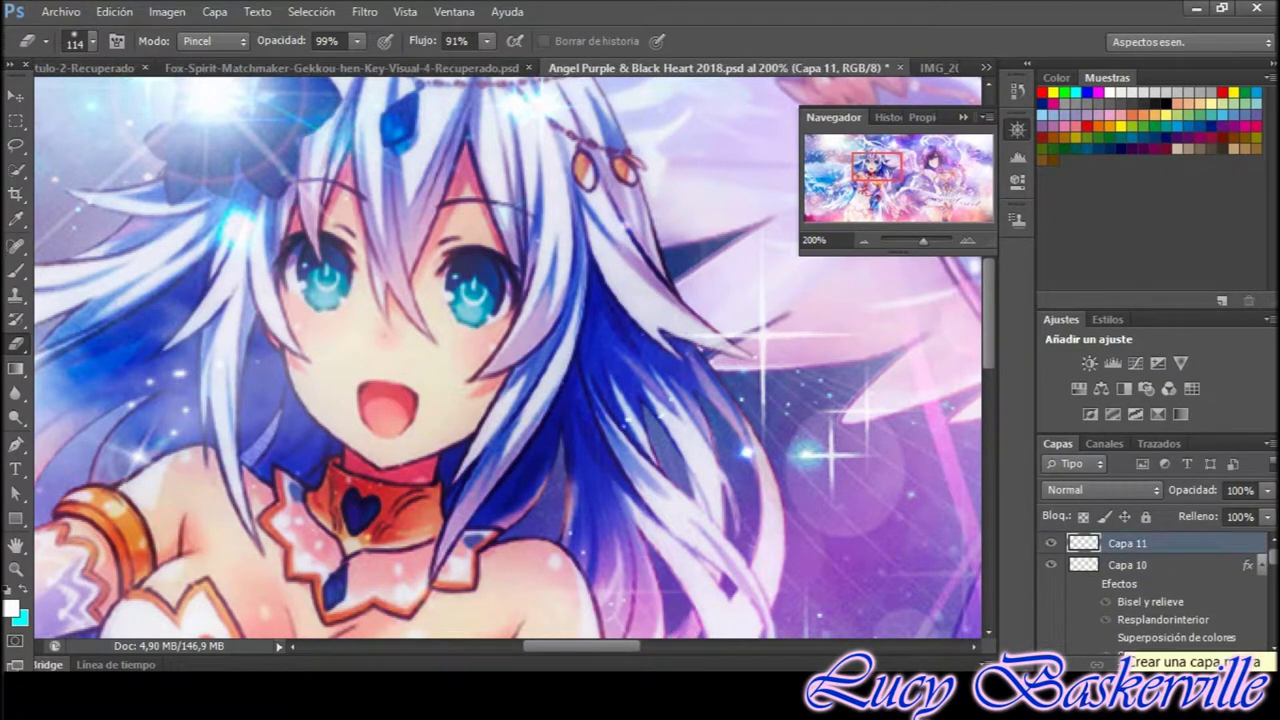
Set a 40 px brush and switch Capa 11's blend mode to Overlay (Superponer) for glowing eyes
key(b)
right_click(262, 243)
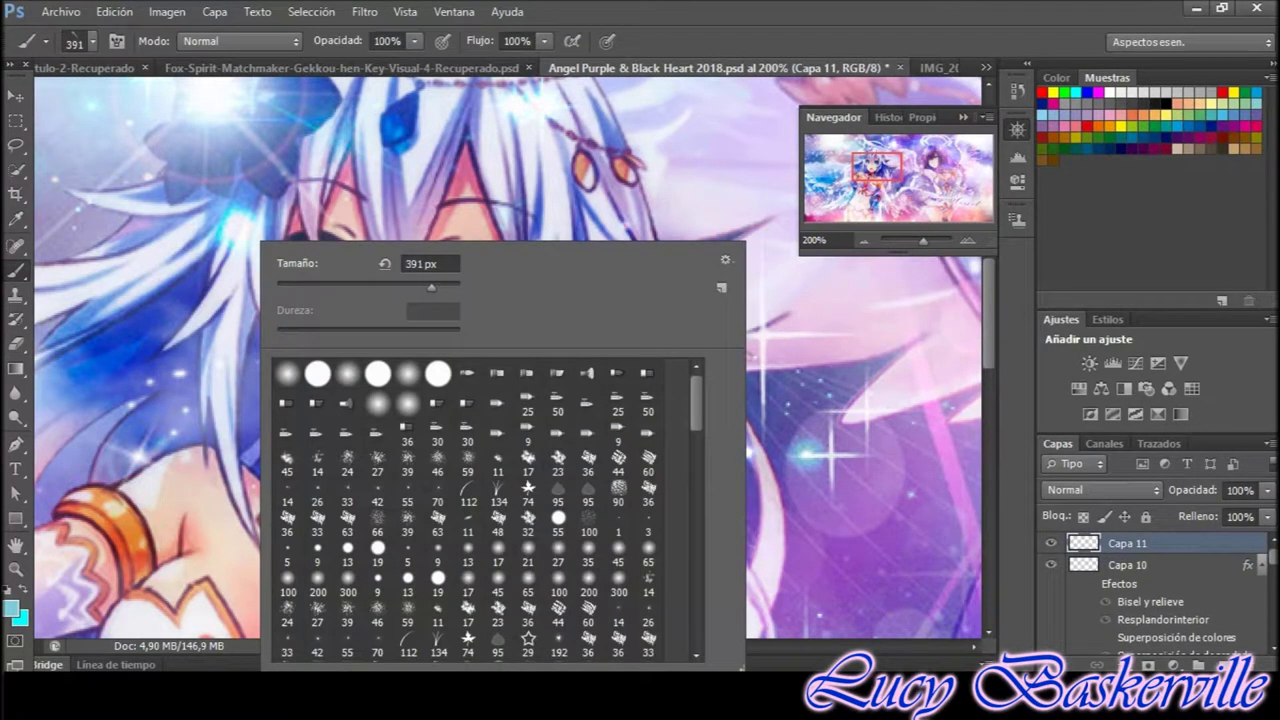
text(40)
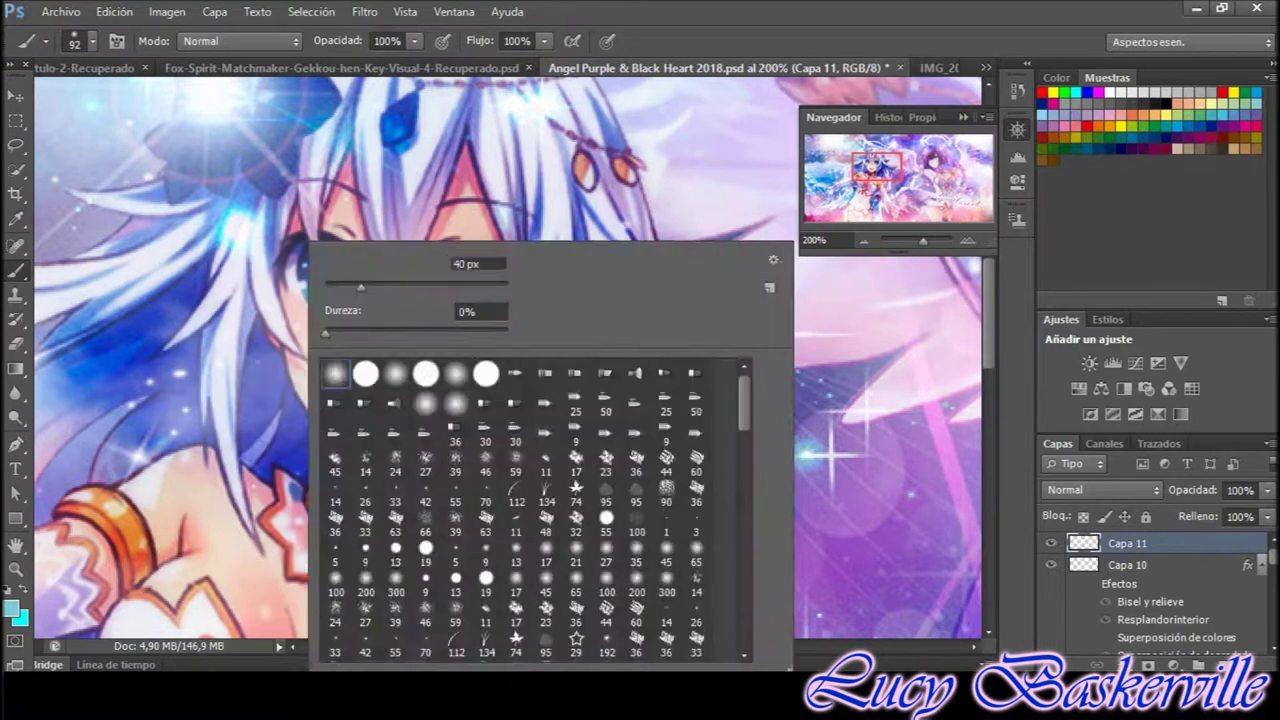
key(Return)
click(1100, 489)
click(1100, 215)
click(1100, 489)
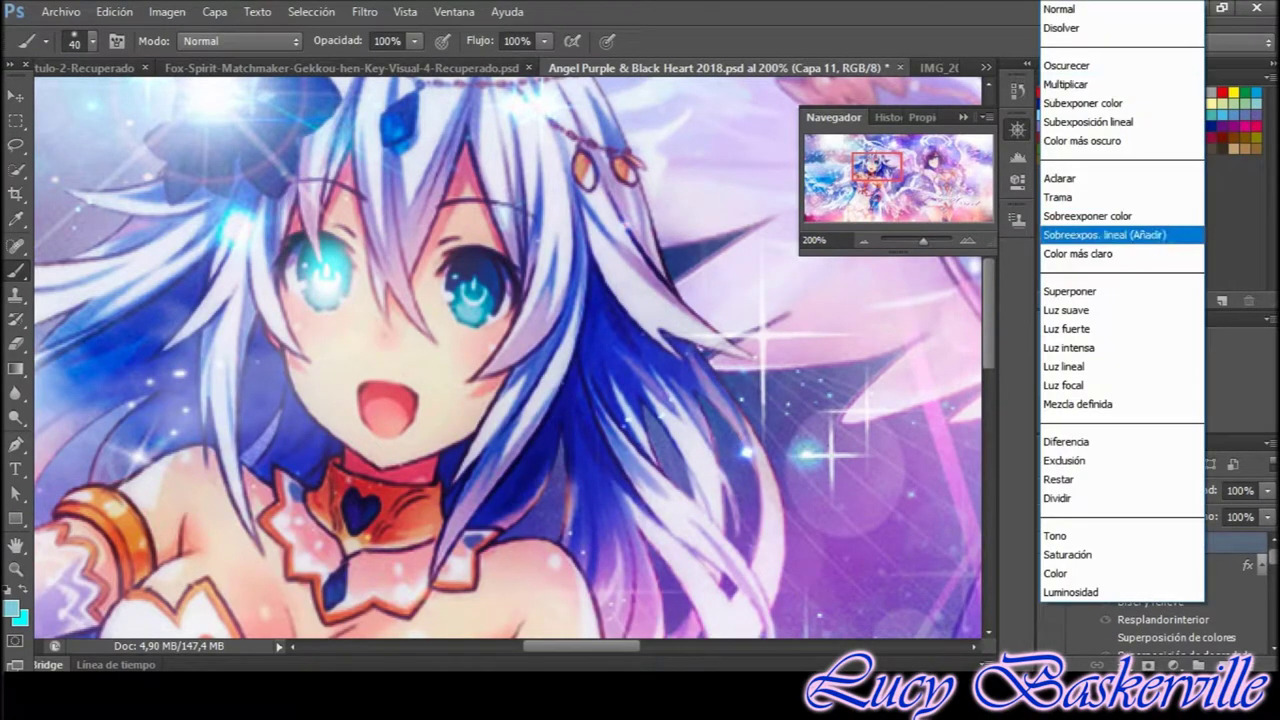
click(1080, 291)
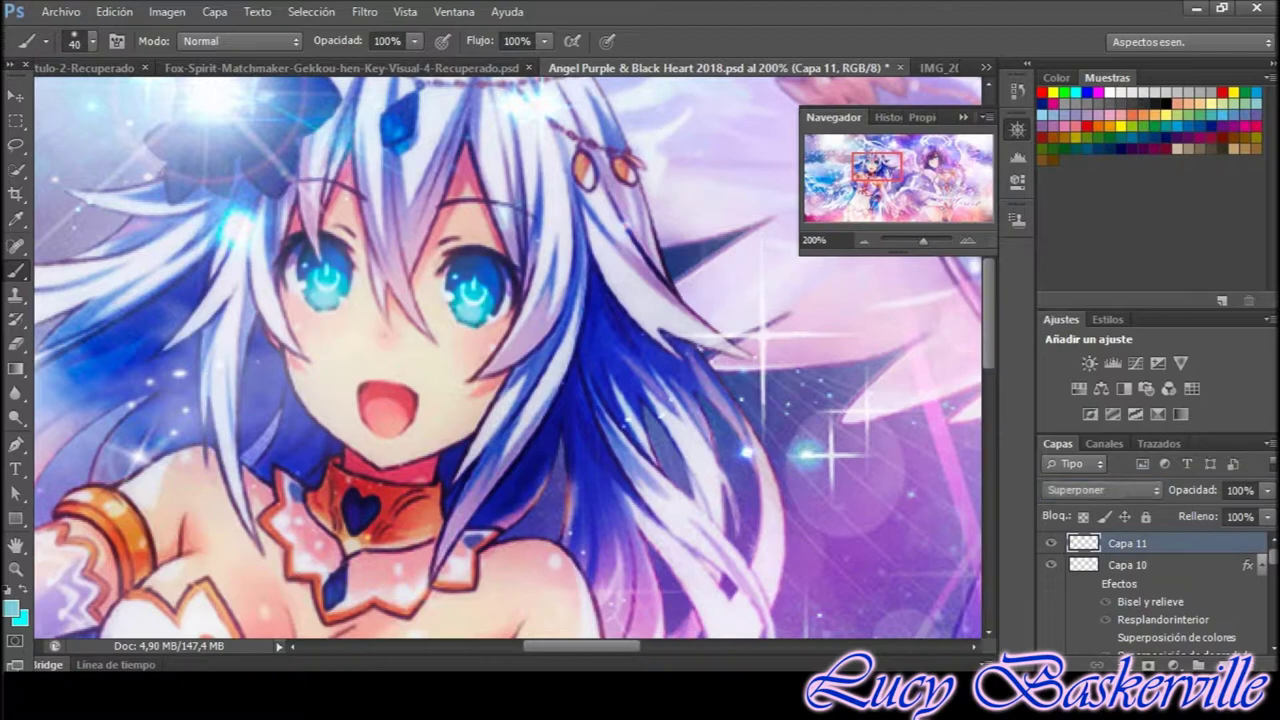
Zoom out to the whole wallpaper and select the Black Heart title for transforming
key(e)
right_click(426, 204)
key(Escape)
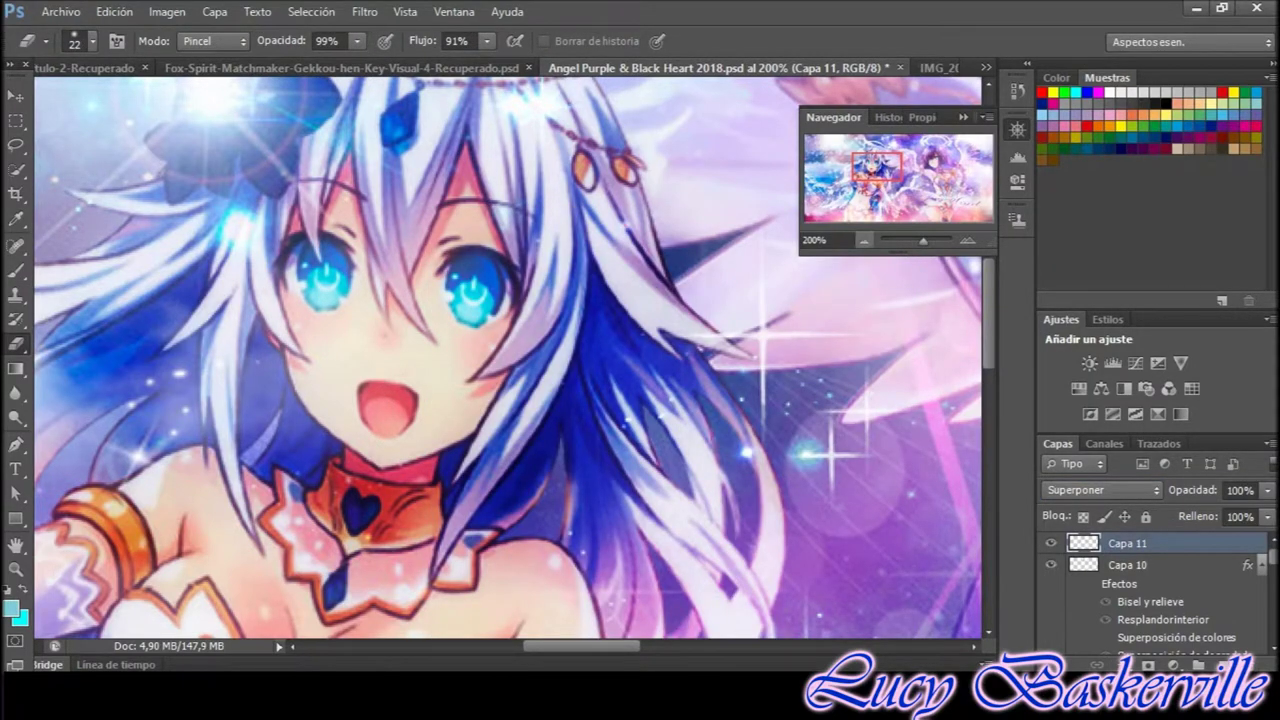
key(ctrl+minus)
key(ctrl+minus)
key(ctrl+minus)
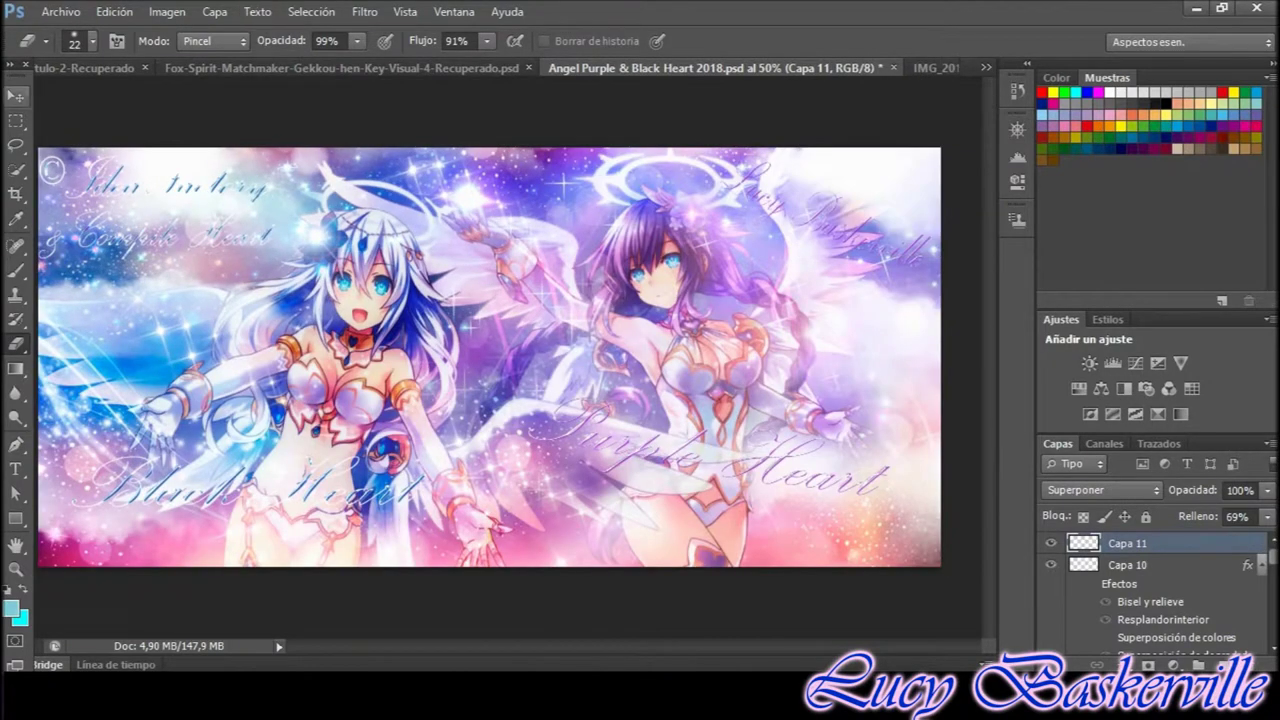
key(v)
click(260, 490)
key(ctrl+t)
Arc-warp the Black Heart title to 8.6%, move and tilt it clockwise, then erase some background
right_click(338, 516)
click(400, 326)
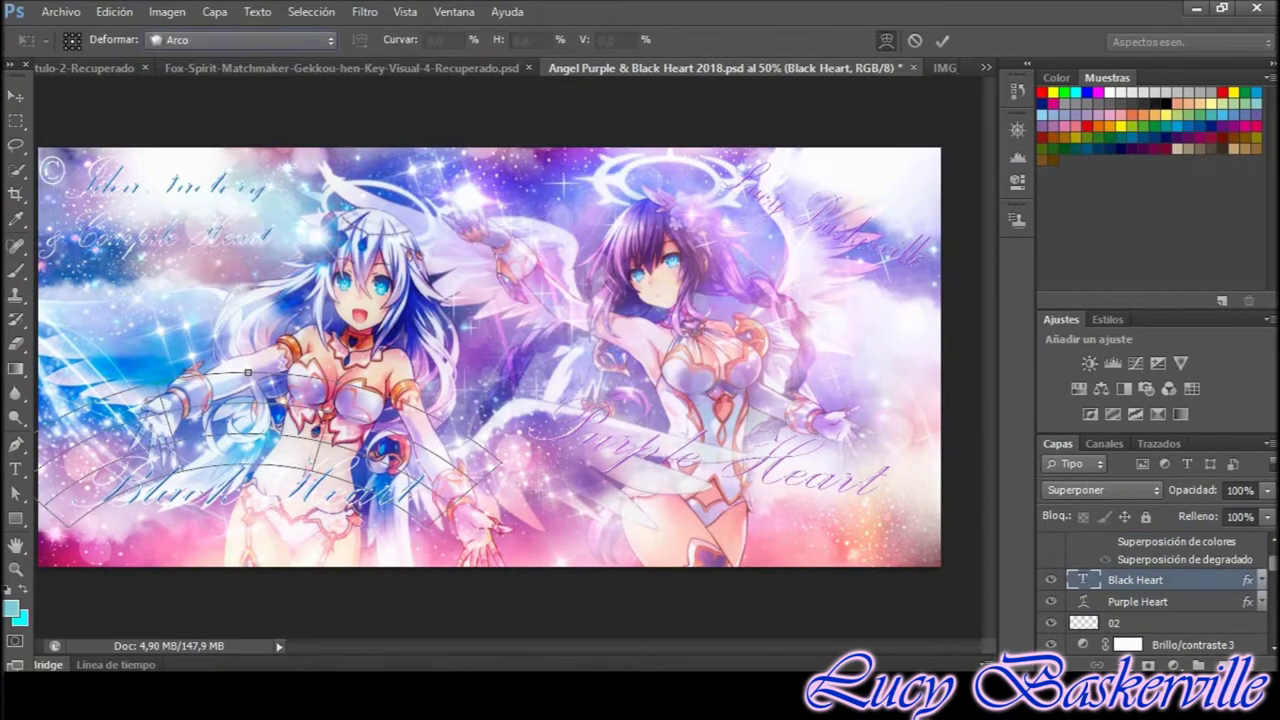
drag(248, 372, 246, 424)
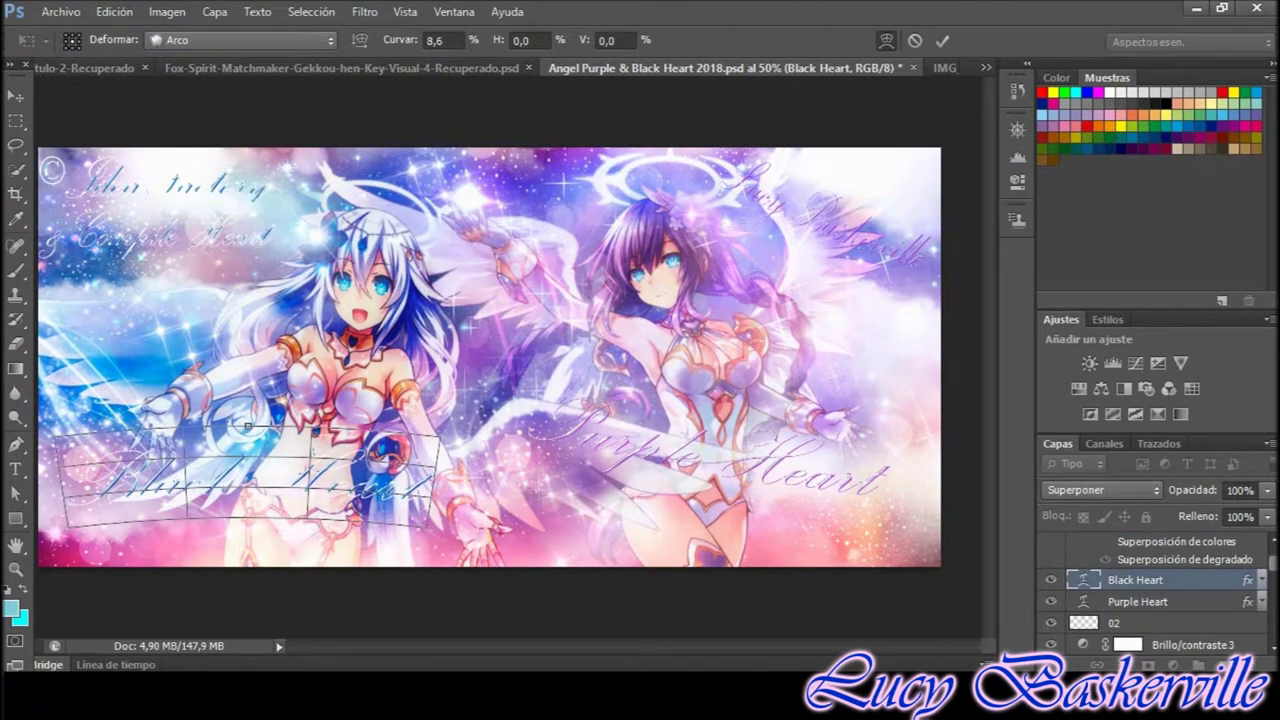
drag(262, 444, 280, 457)
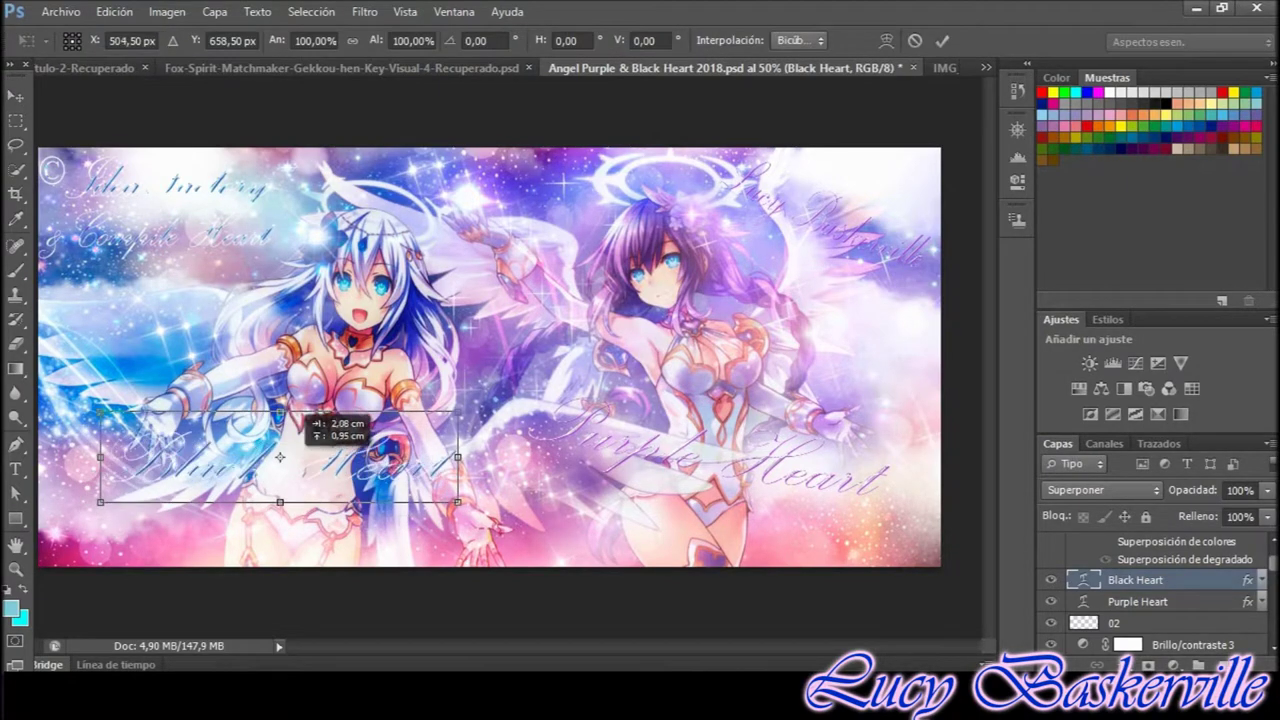
drag(470, 510, 462, 530)
click(155, 186)
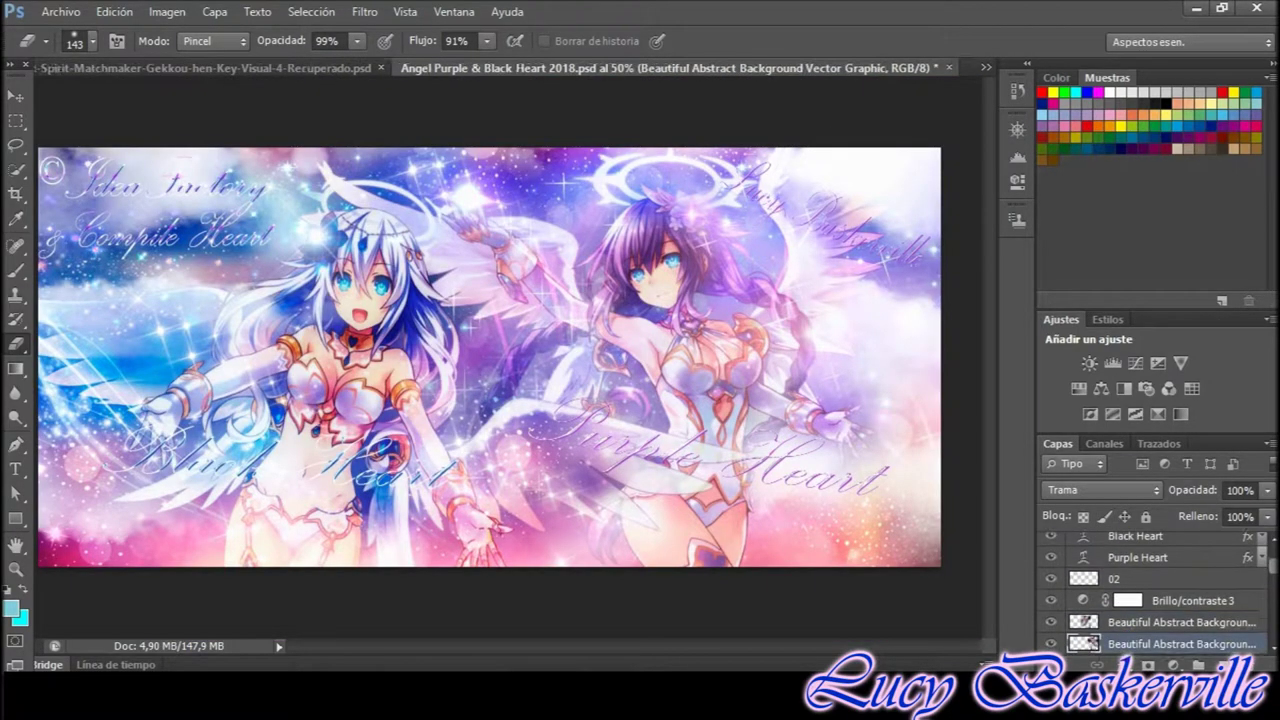
drag(772, 243, 815, 250)
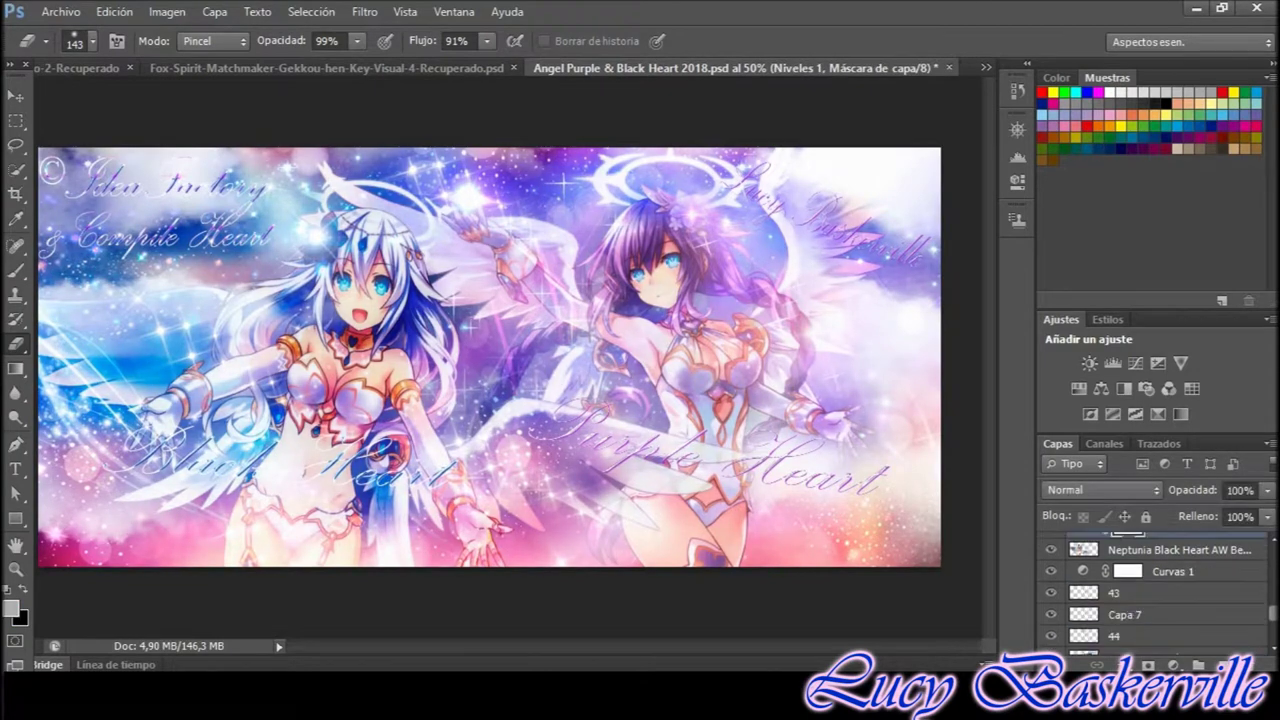
Hide the Curvas 1 adjustment and select the sky_spots_glare_color glare layer
click(1050, 571)
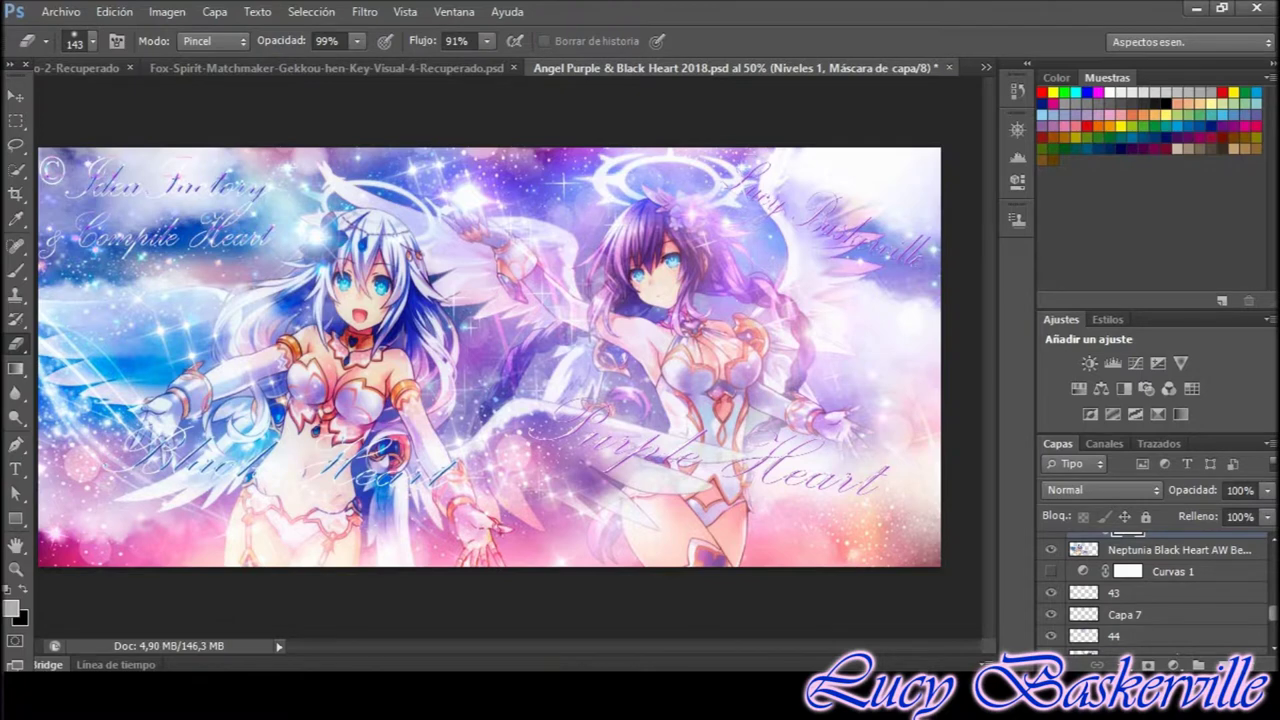
scroll(1150, 590, down, 2)
scroll(1150, 590, down, 1)
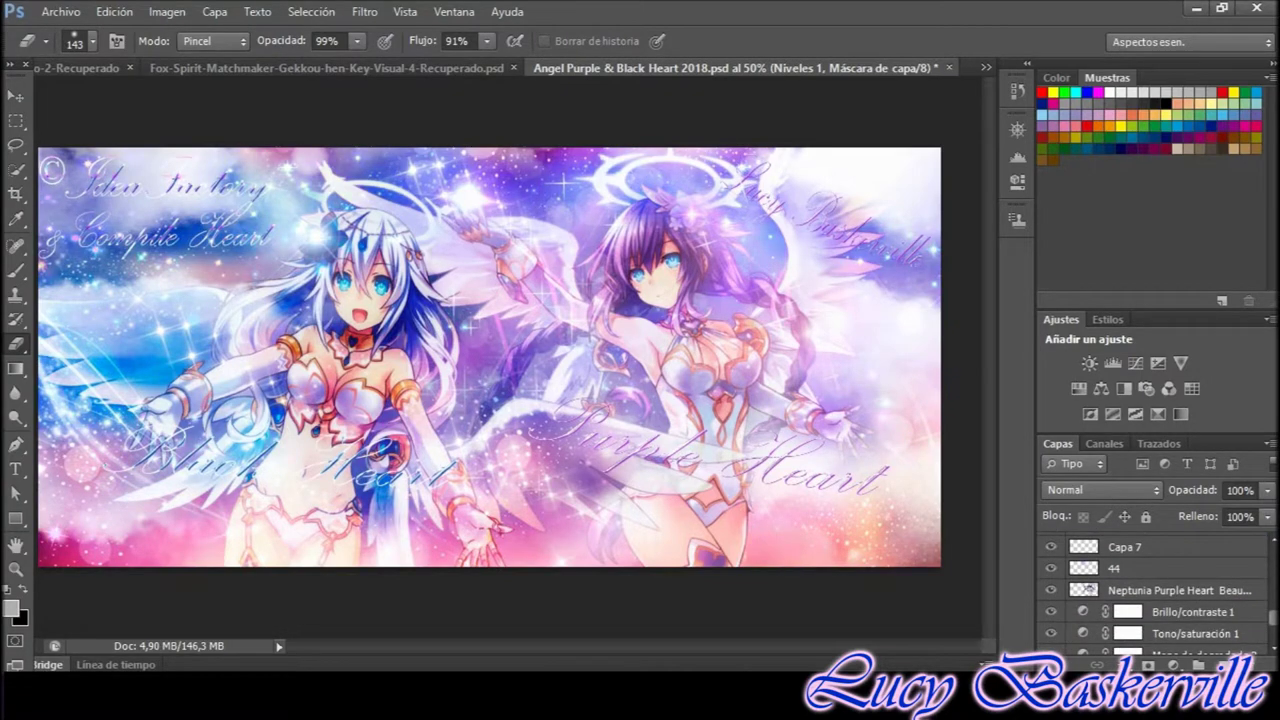
scroll(1150, 600, down, 2)
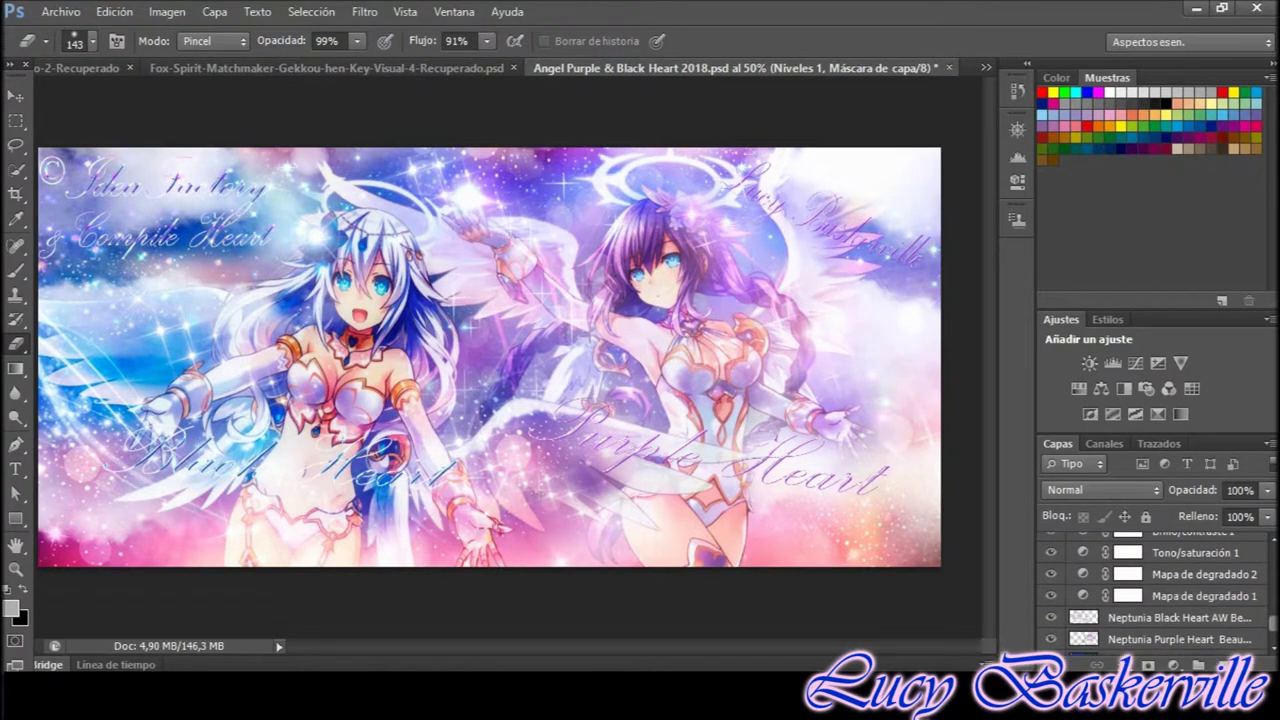
scroll(1150, 590, down, 2)
click(1185, 575)
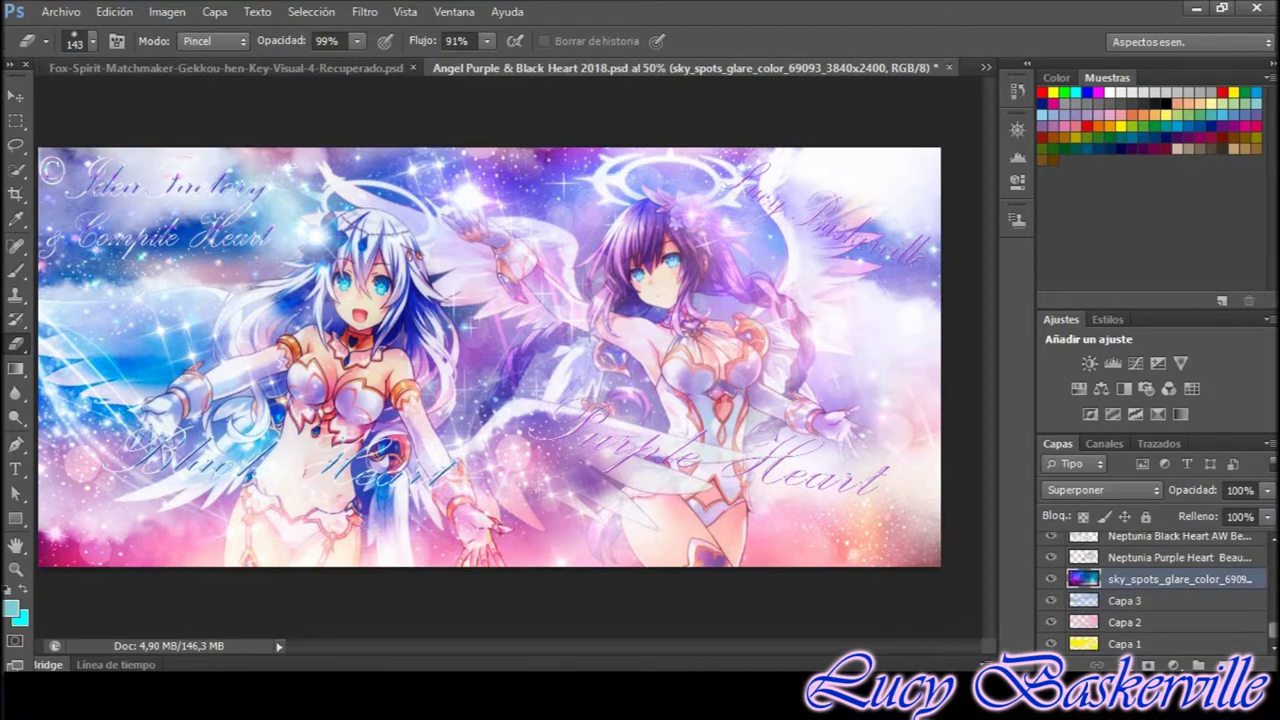
scroll(1150, 590, up, 3)
scroll(1150, 590, up, 1)
scroll(1150, 595, down, 3)
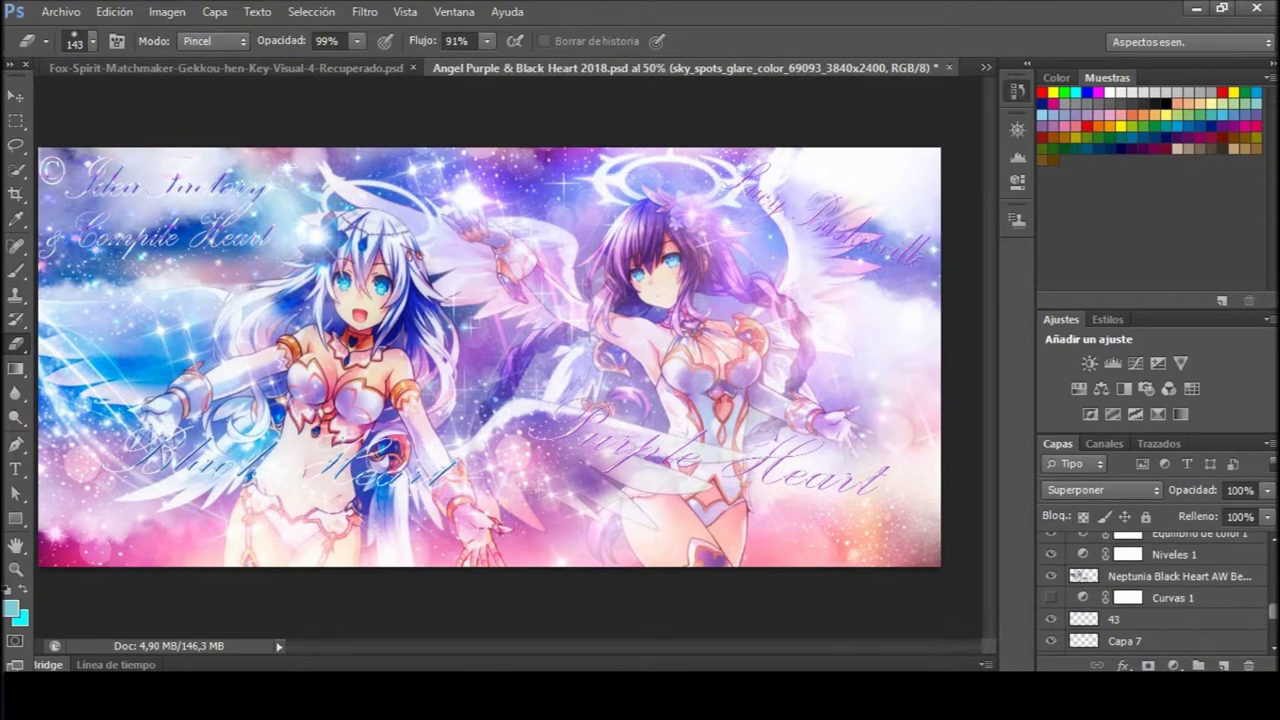
Select the Black Heart title layer and add a Curves adjustment layer, Curvas 5, above it
click(1017, 90)
scroll(897, 140, up, 2)
scroll(1150, 595, down, 2)
click(1050, 557)
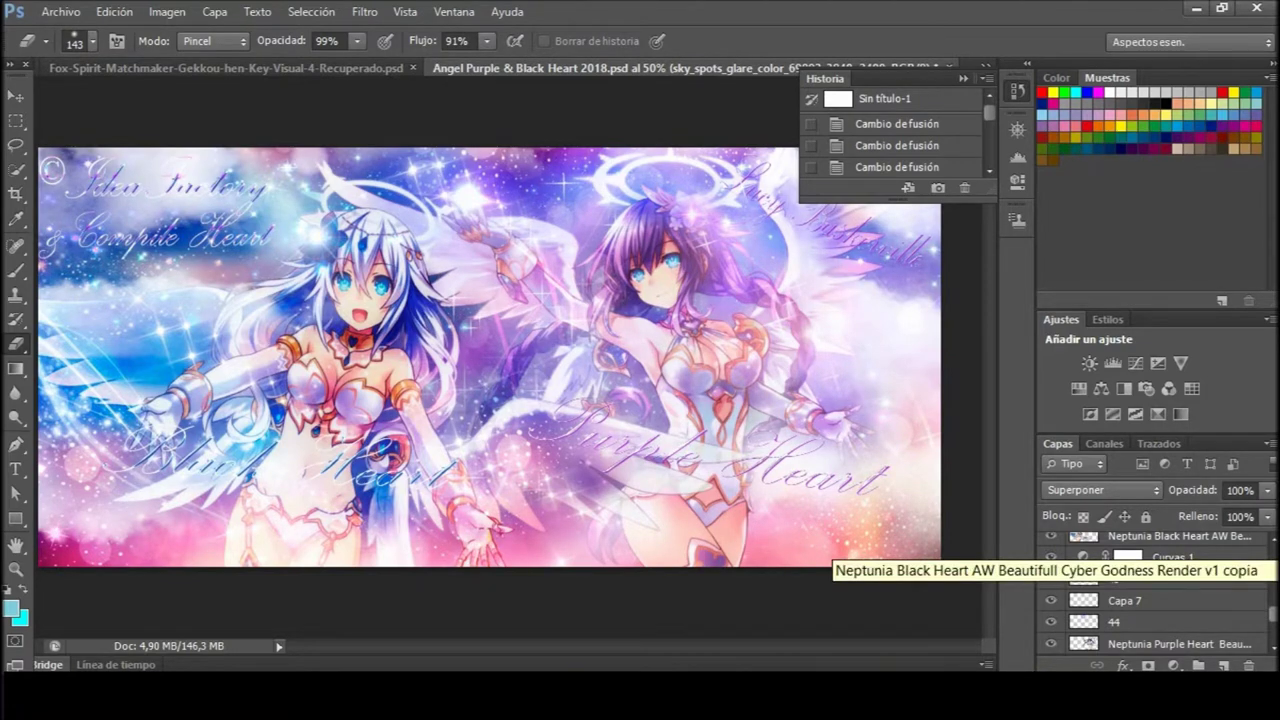
scroll(1150, 590, down, 3)
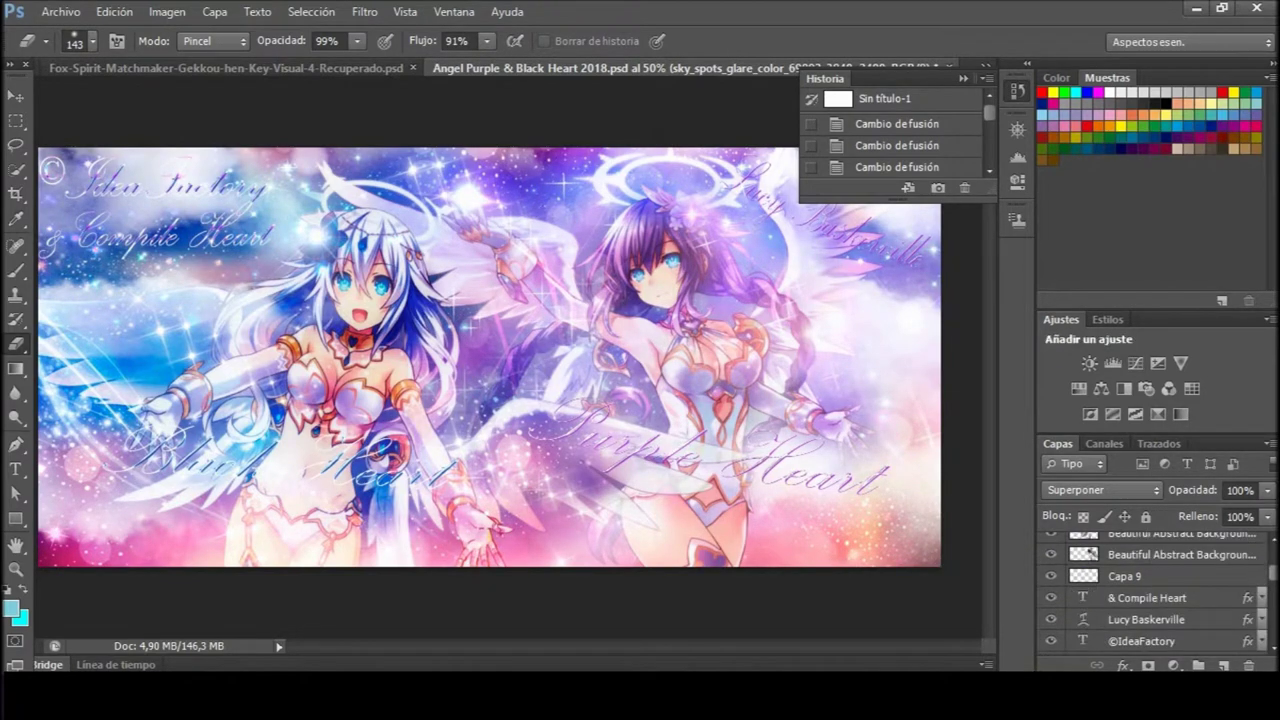
scroll(1150, 590, up, 3)
click(1140, 546)
click(1135, 363)
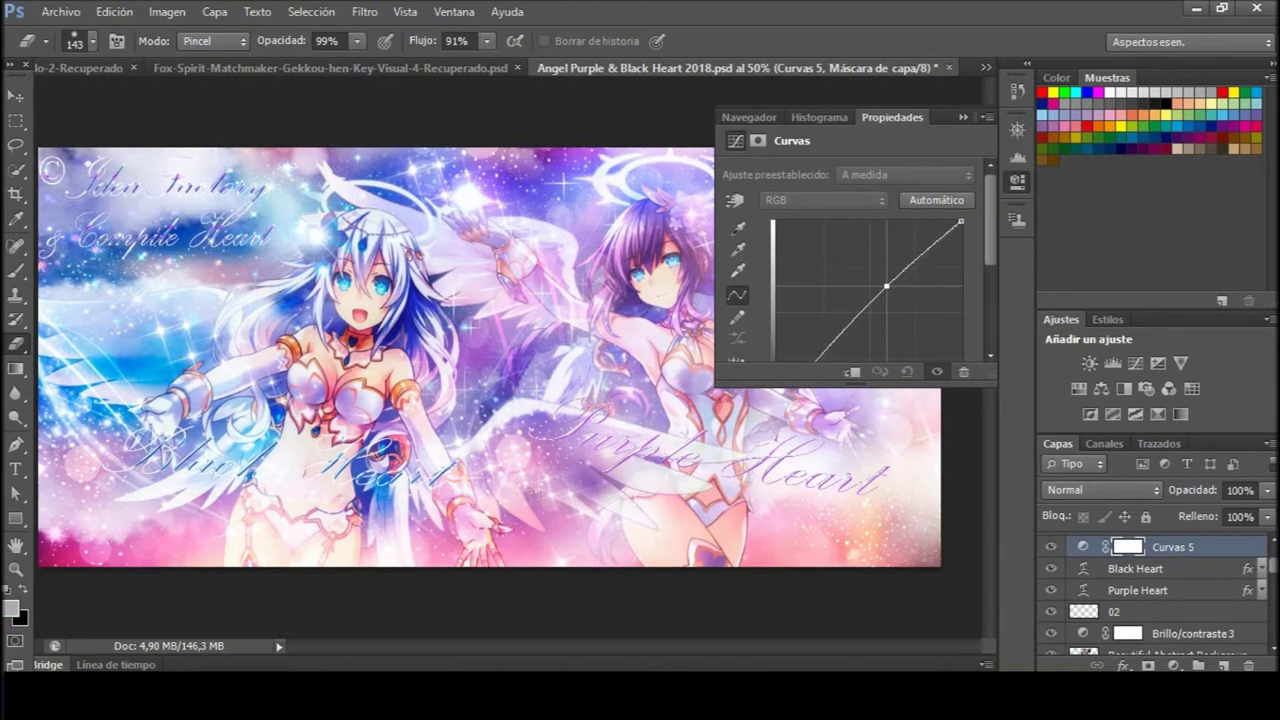
Bend the Curvas 5 curve and add a Color Balance layer with midtones -4, -11, +6
drag(886, 308, 862, 315)
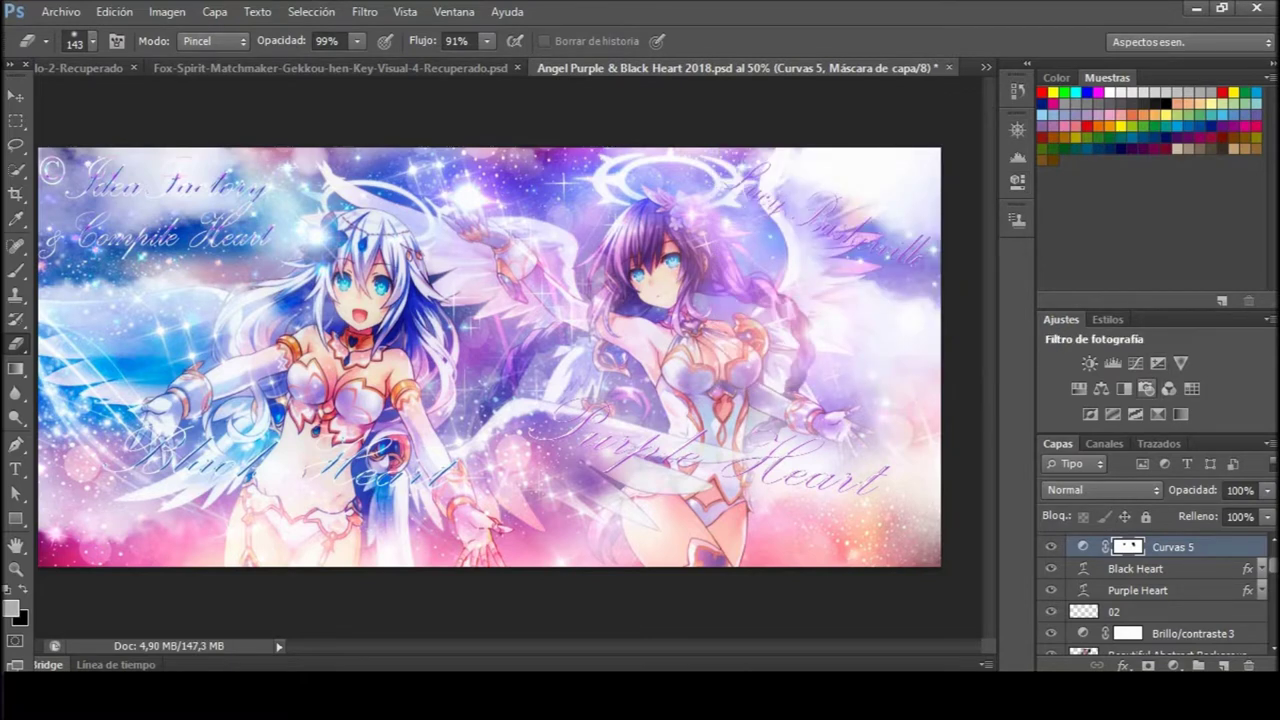
click(1101, 388)
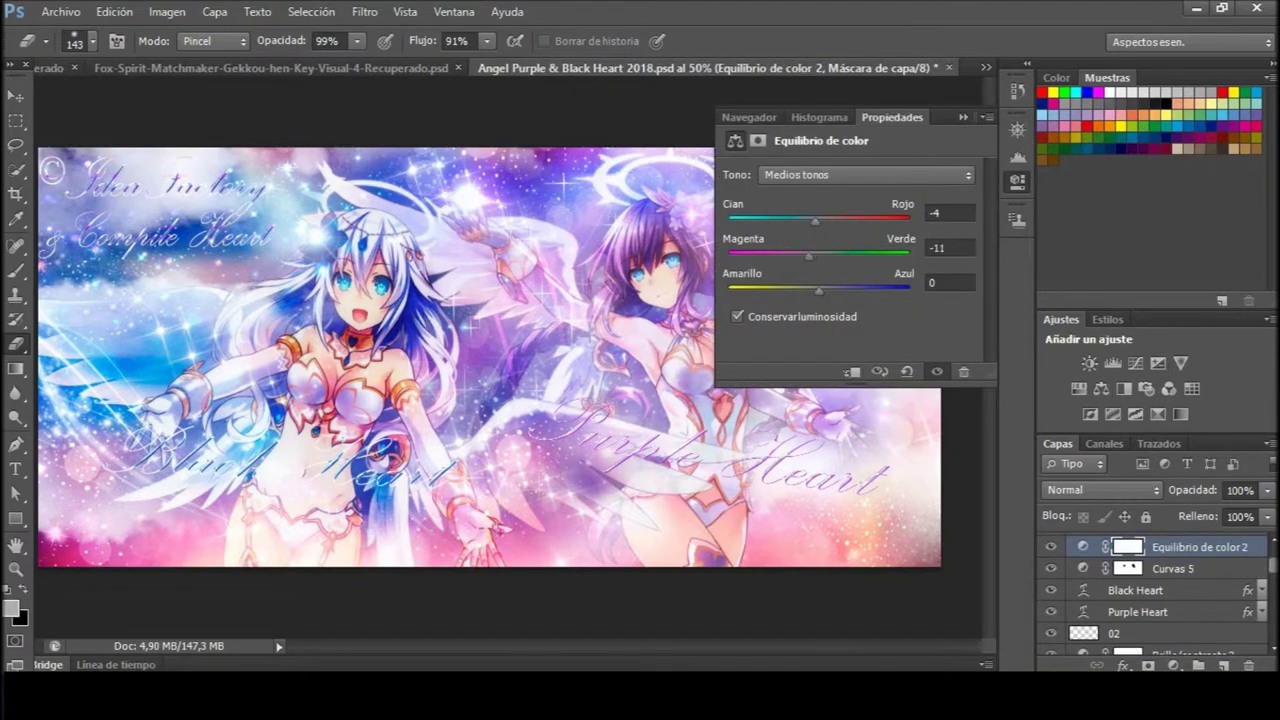
click(1050, 568)
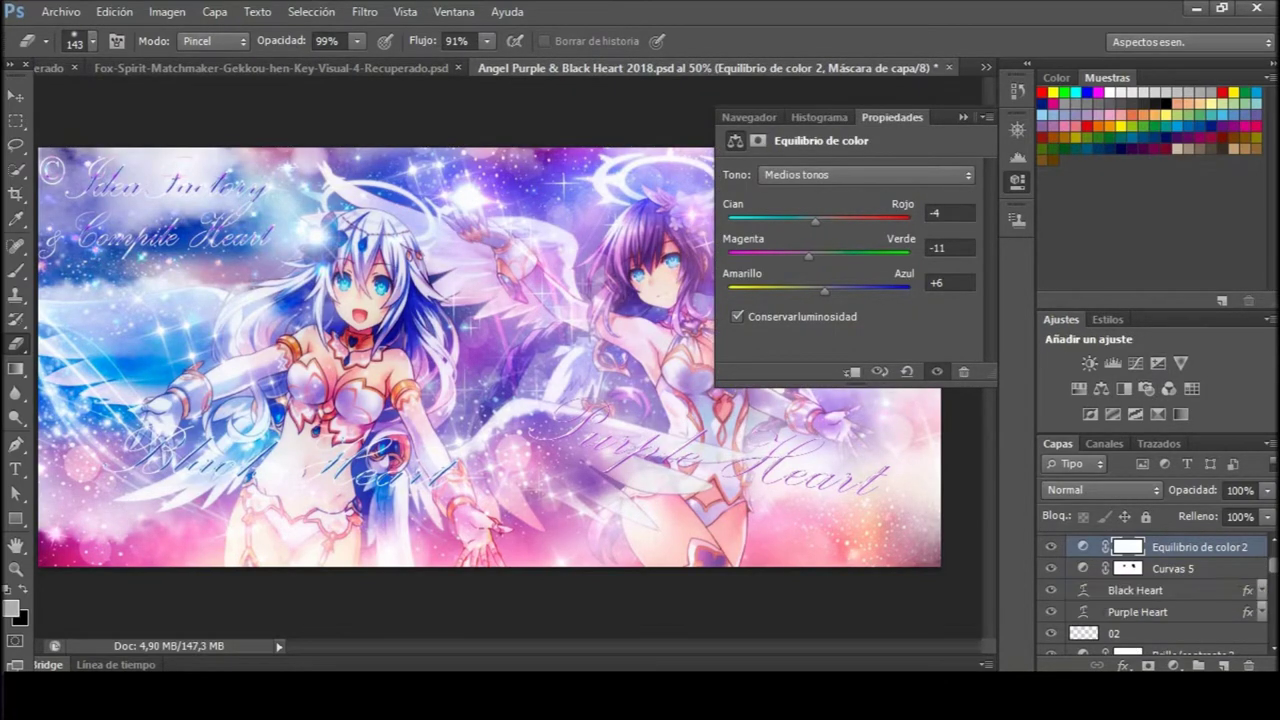
click(1017, 181)
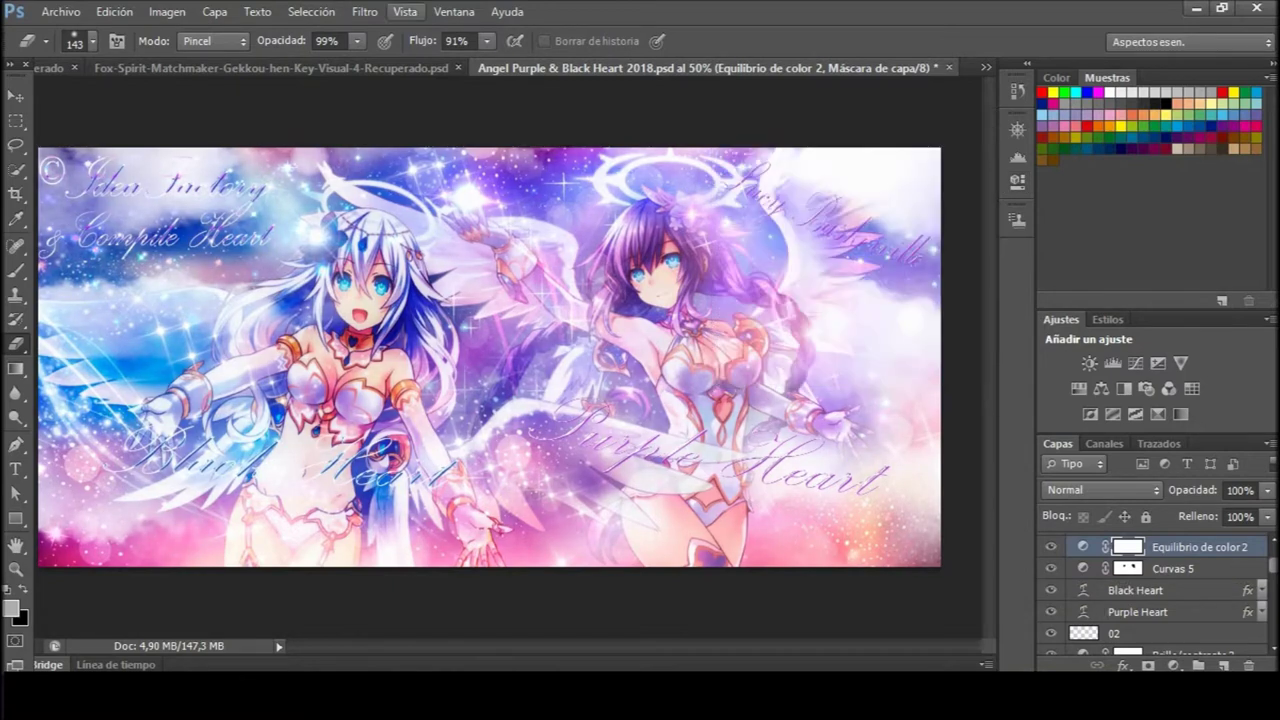
Reopen Curvas 5 and reposition its curve point to retune contrast
scroll(1150, 595, down, 3)
scroll(1050, 590, up, 2)
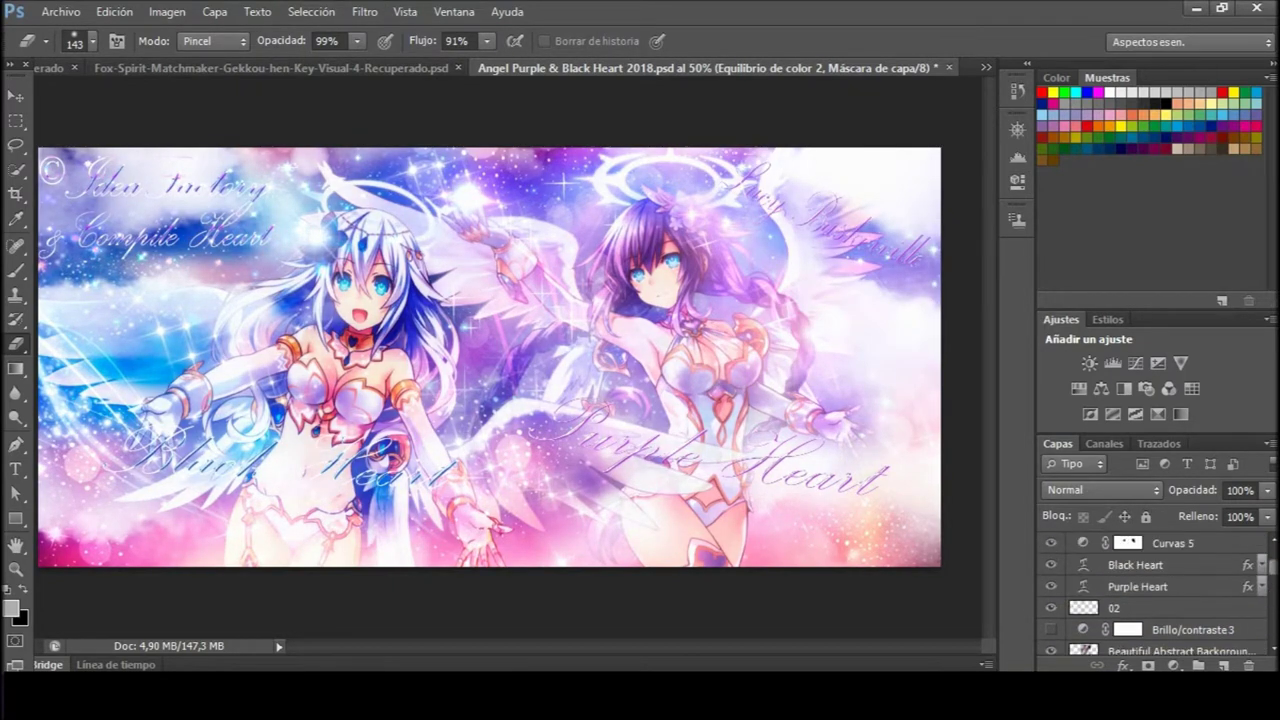
click(1172, 543)
double_click(1083, 543)
drag(862, 314, 888, 302)
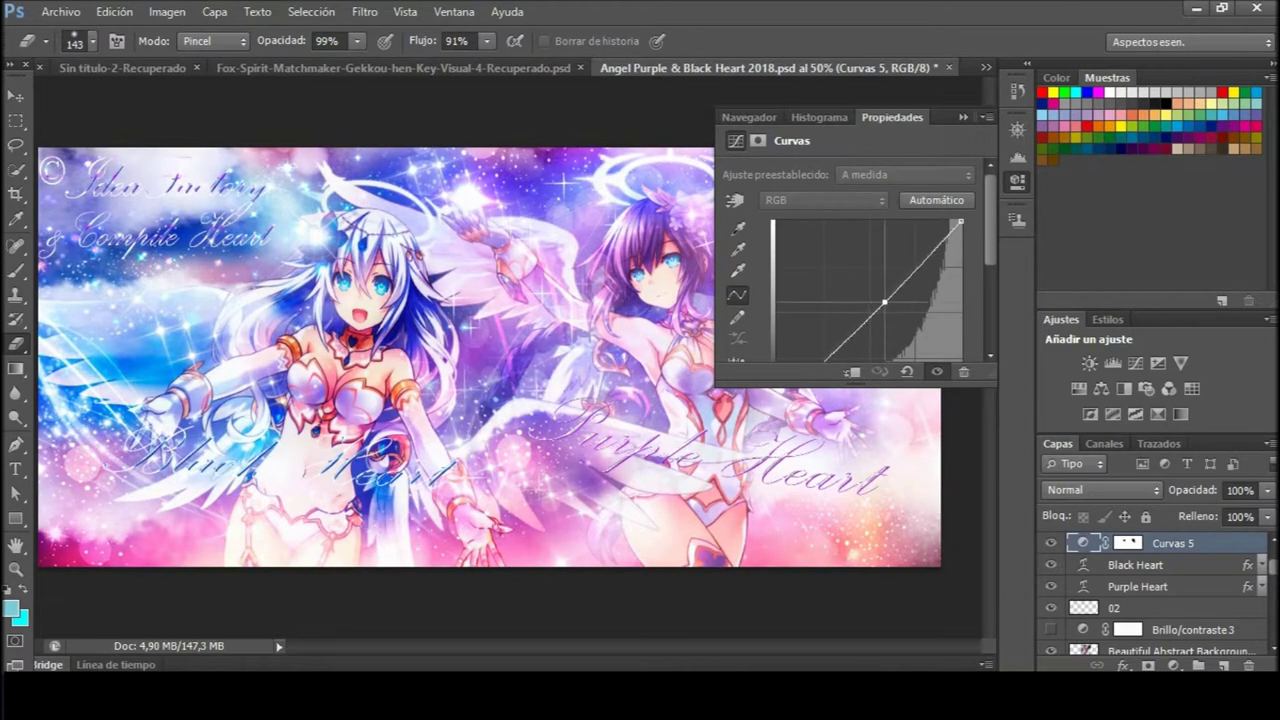
click(963, 117)
Check the Brillo/contraste 3 adjustment at 100% zoom, then hide it again
click(1127, 630)
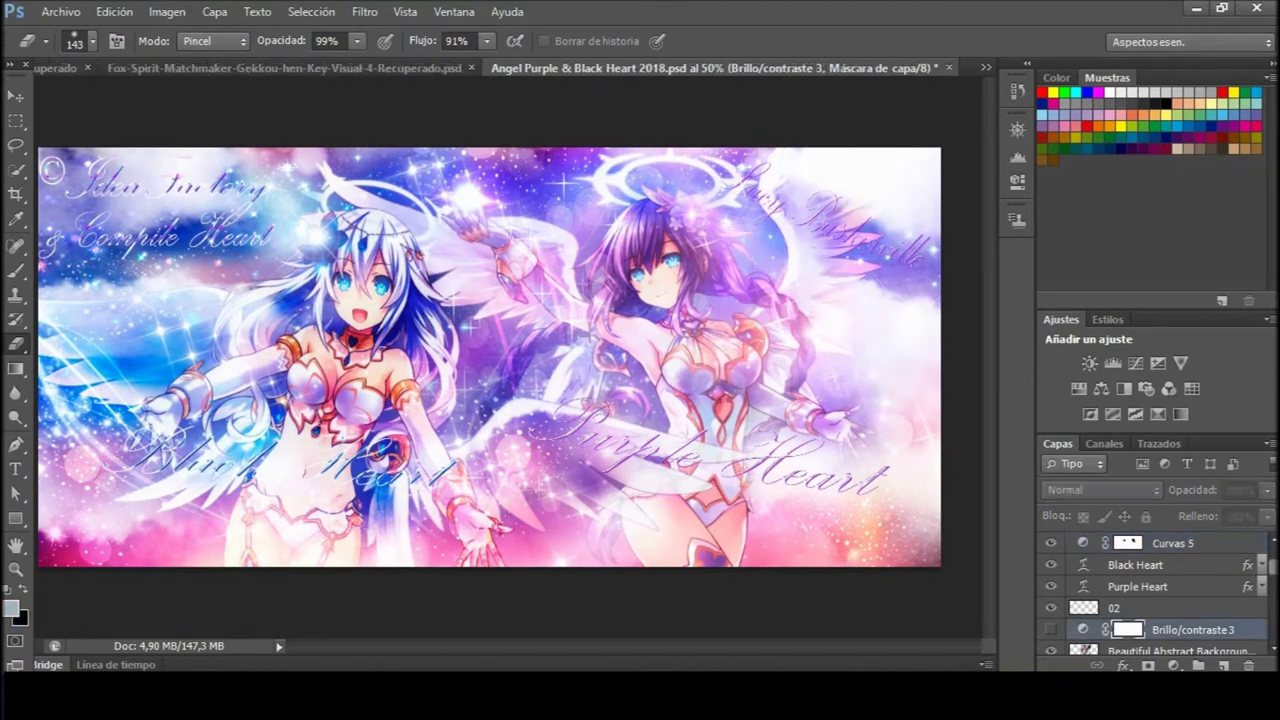
click(1050, 630)
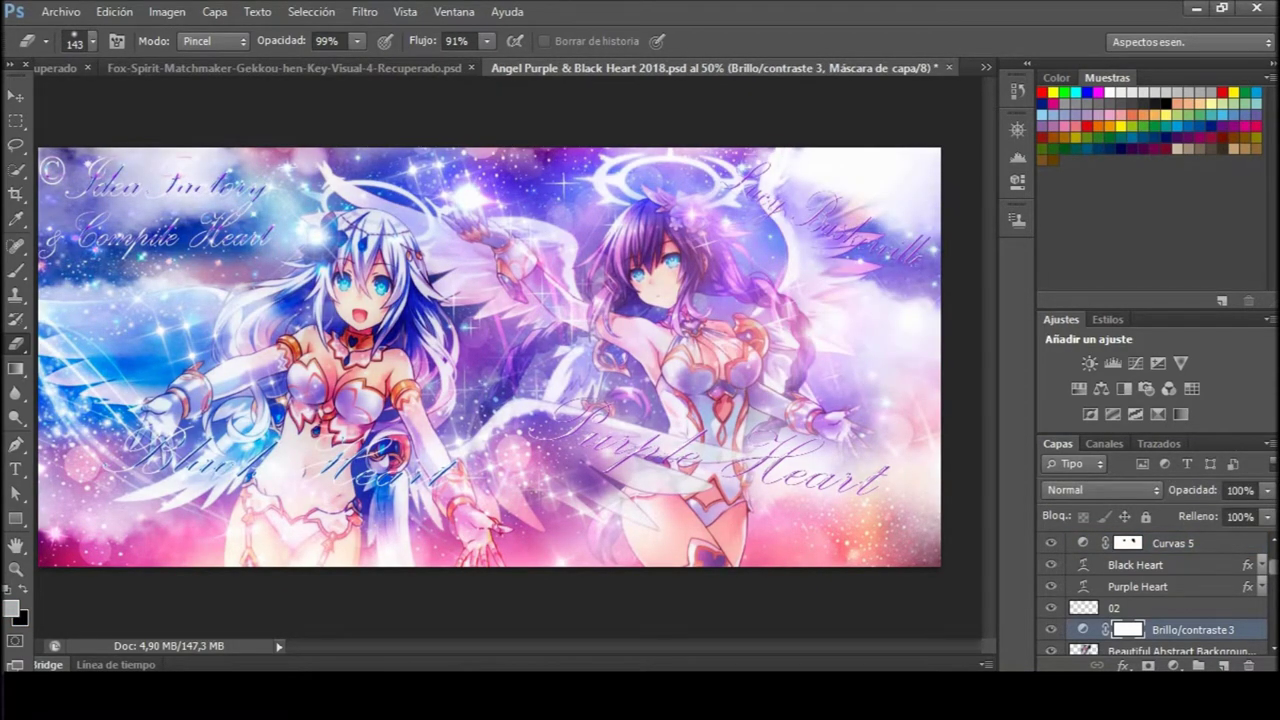
click(1017, 130)
click(967, 241)
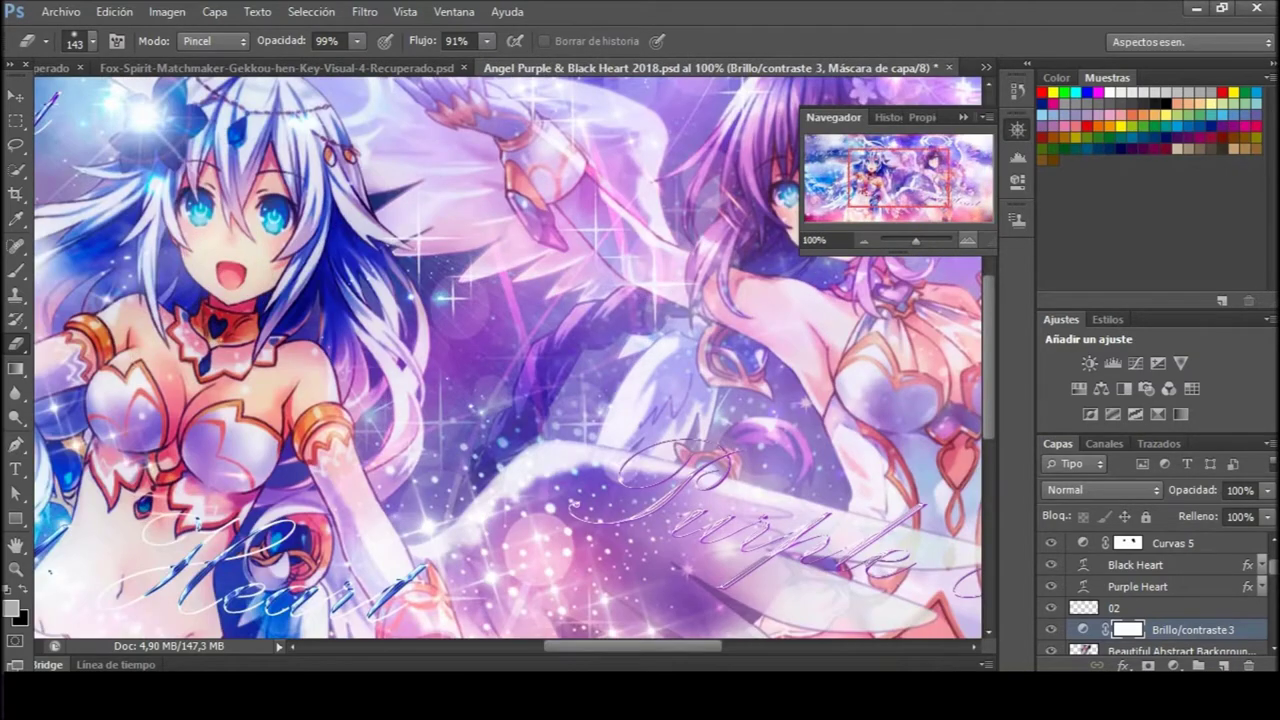
drag(898, 180, 920, 191)
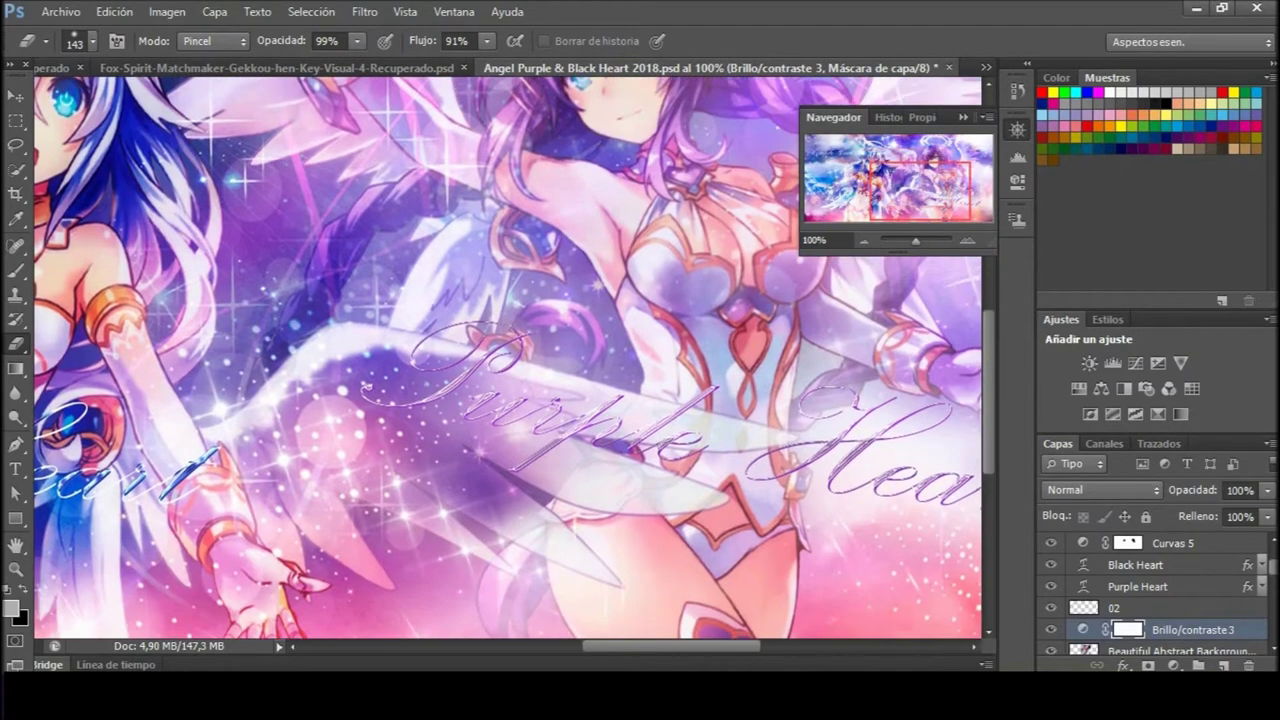
click(1050, 630)
Zoom back out to the whole wallpaper and save Angel Purple & Black Heart 2018.psd
double_click(1083, 543)
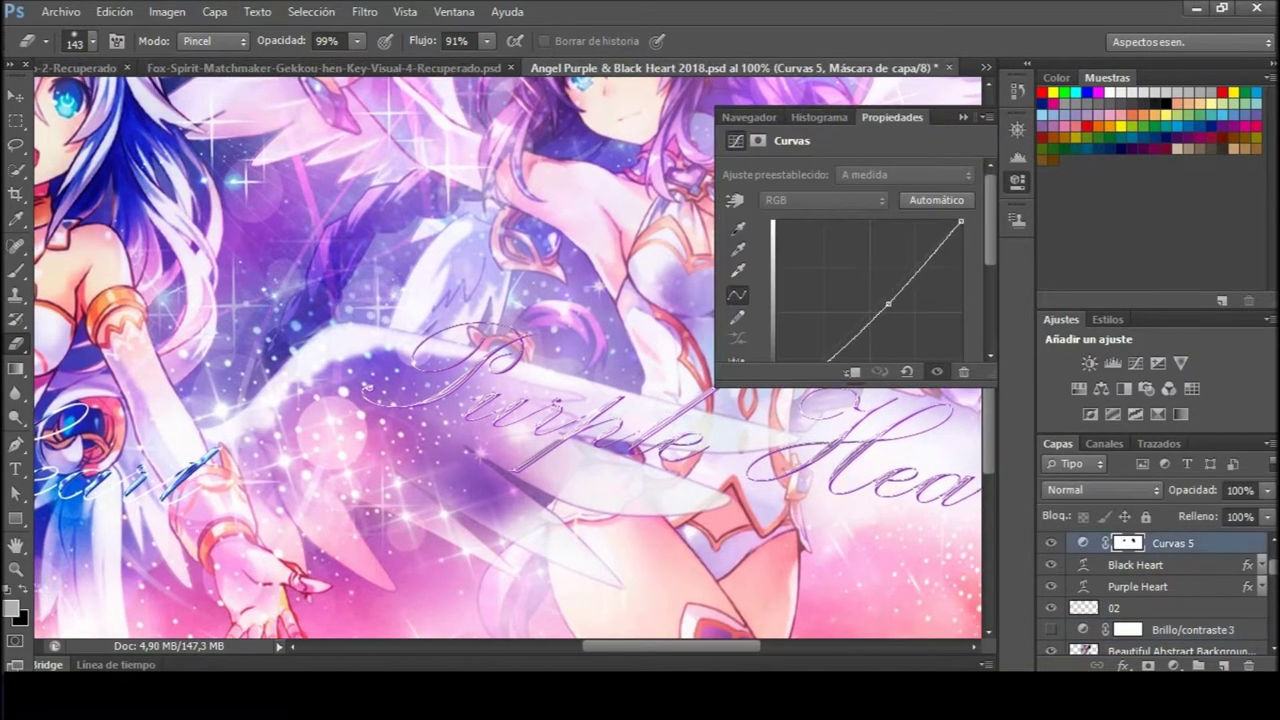
click(1017, 130)
click(778, 372)
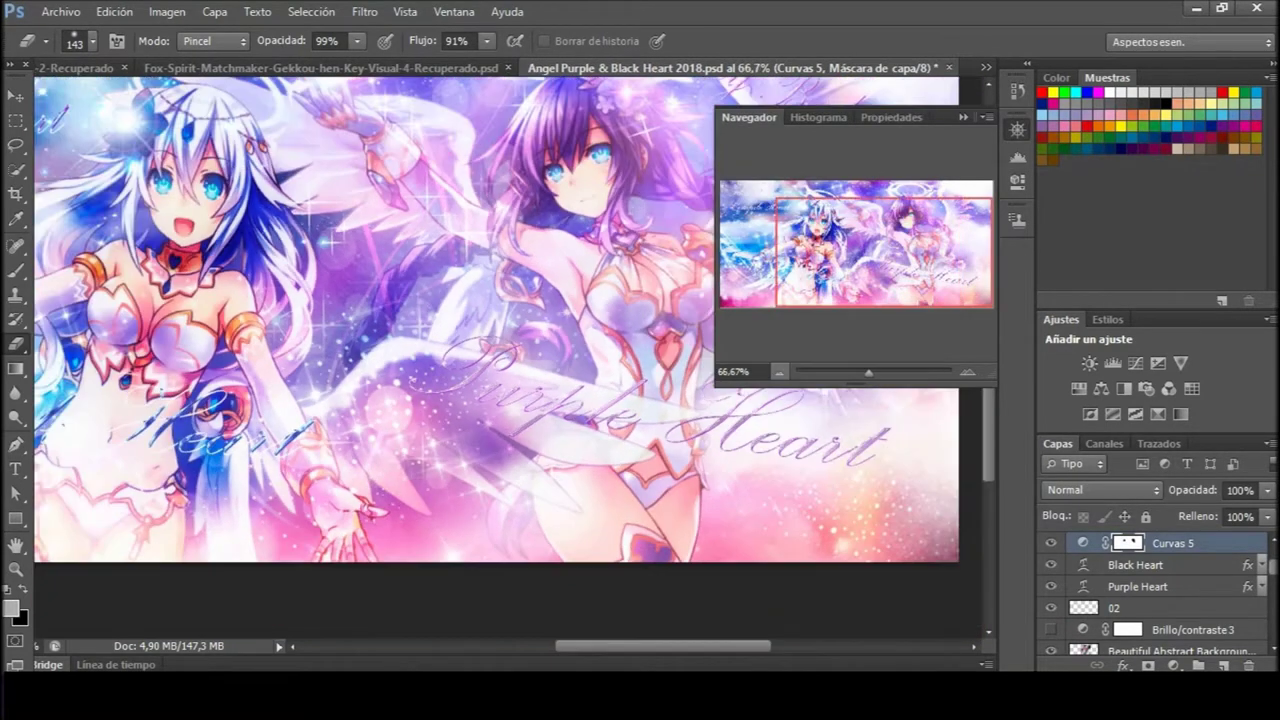
click(778, 372)
scroll(1150, 590, up, 1)
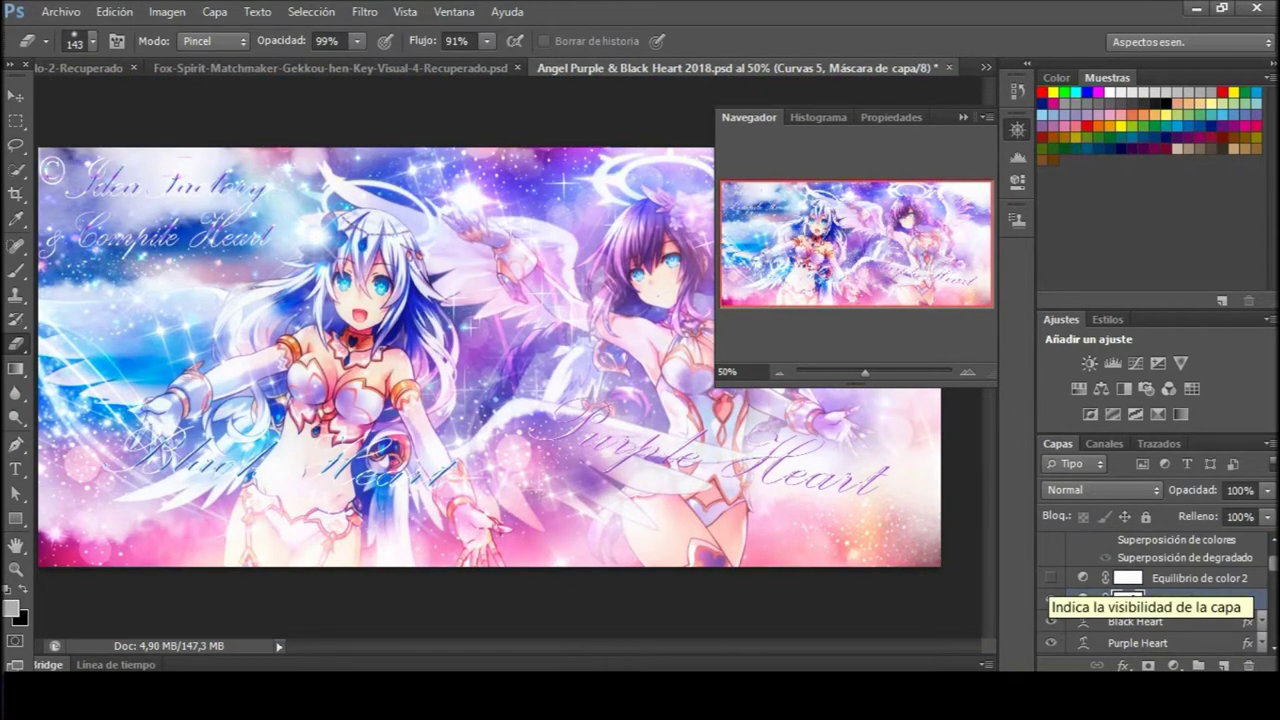
click(57, 271)
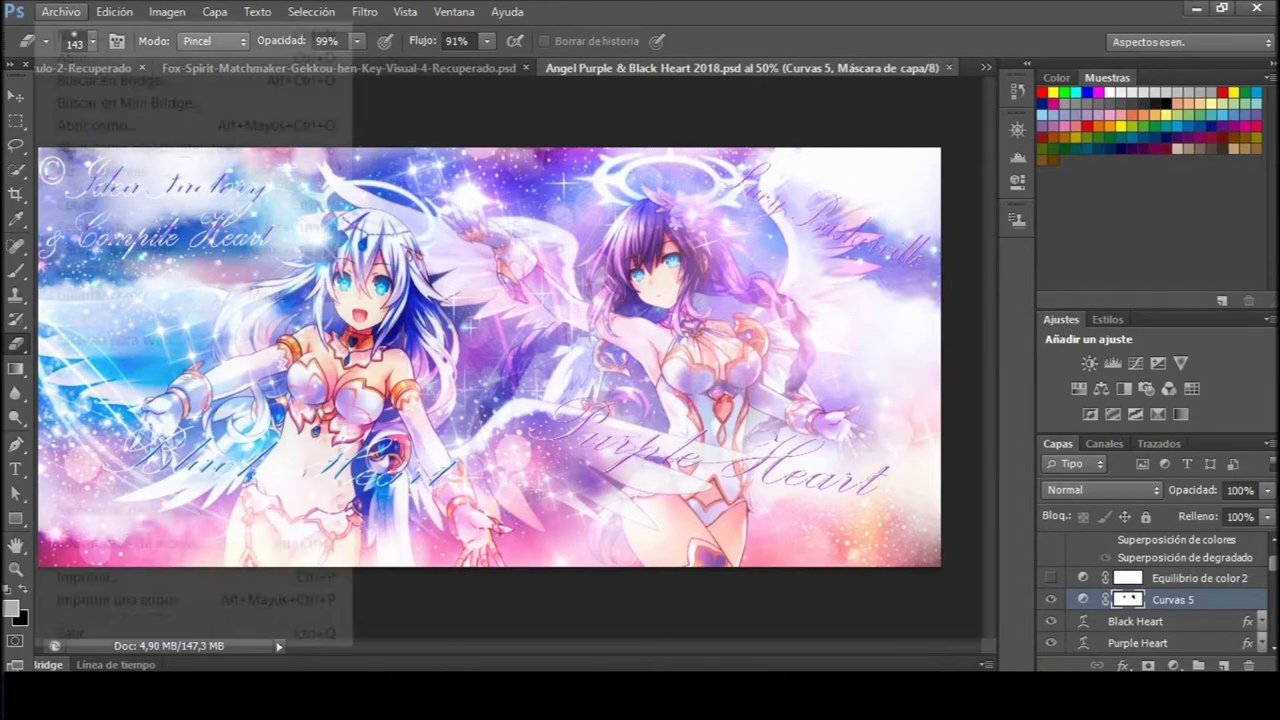
Save a copy as Angel Purple & Black Heart 2018.jpg at maximum JPEG quality 12
click(60, 11)
click(80, 292)
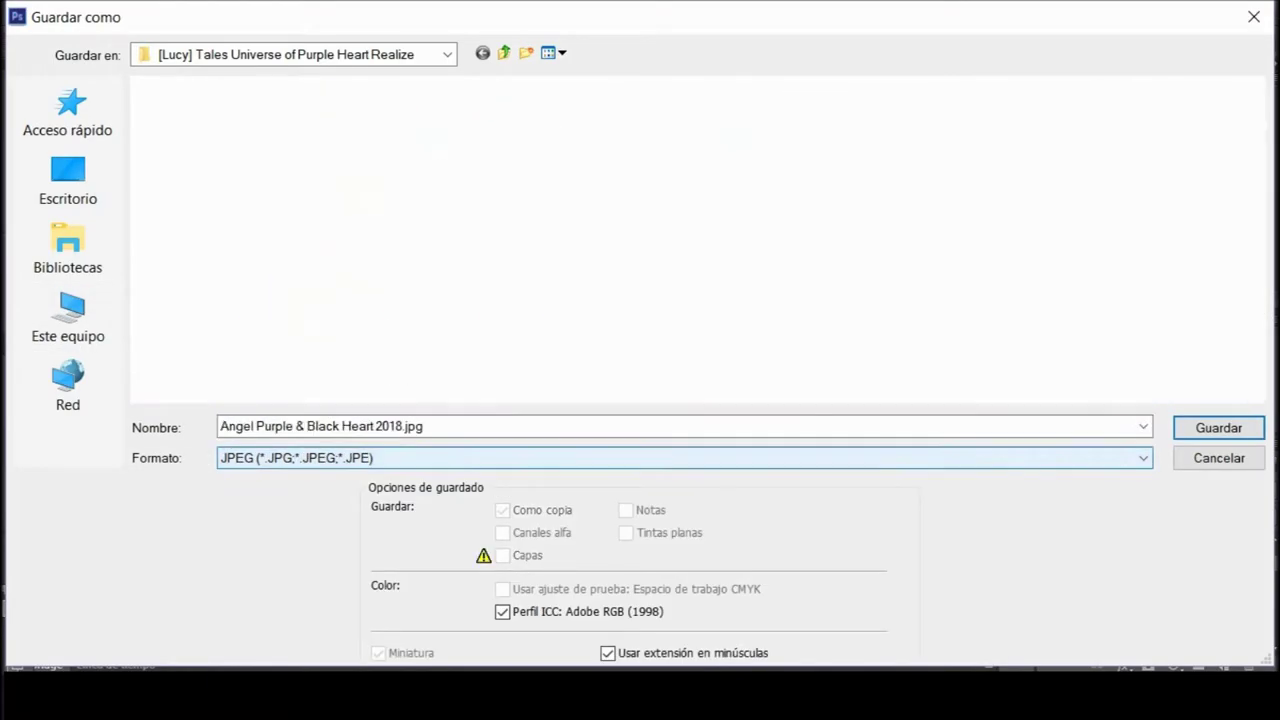
key(Return)
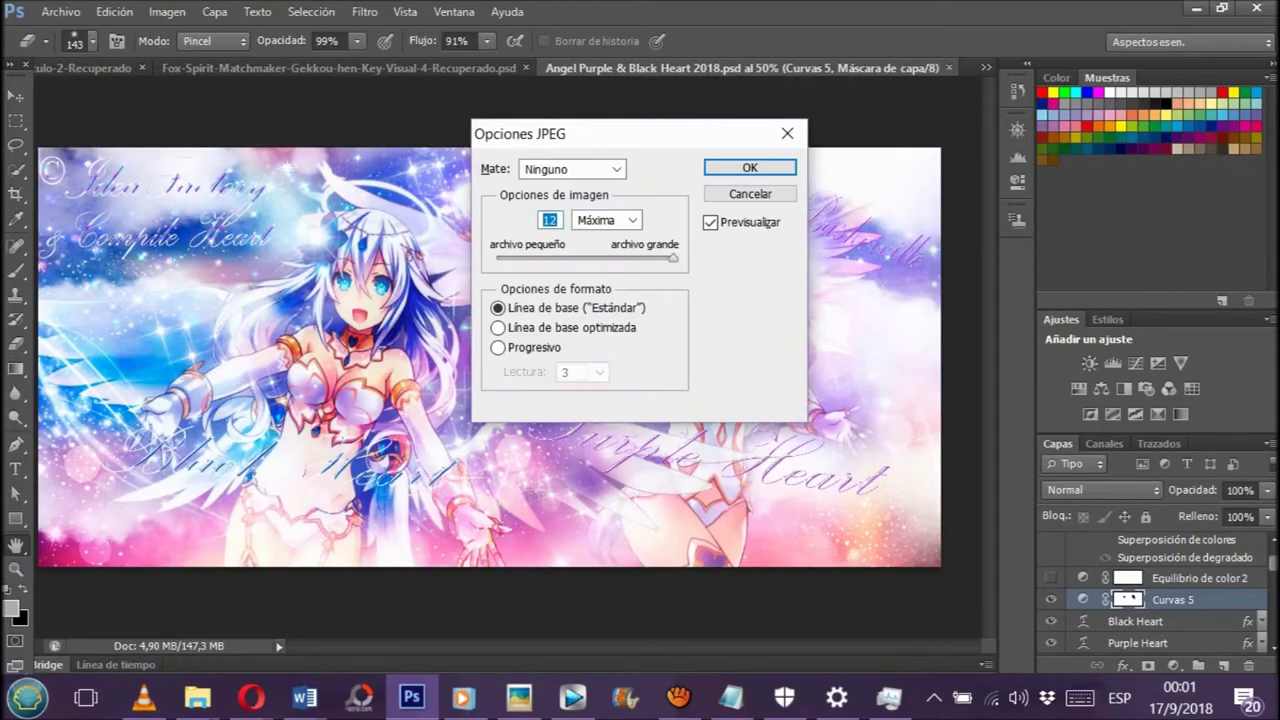
key(Return)
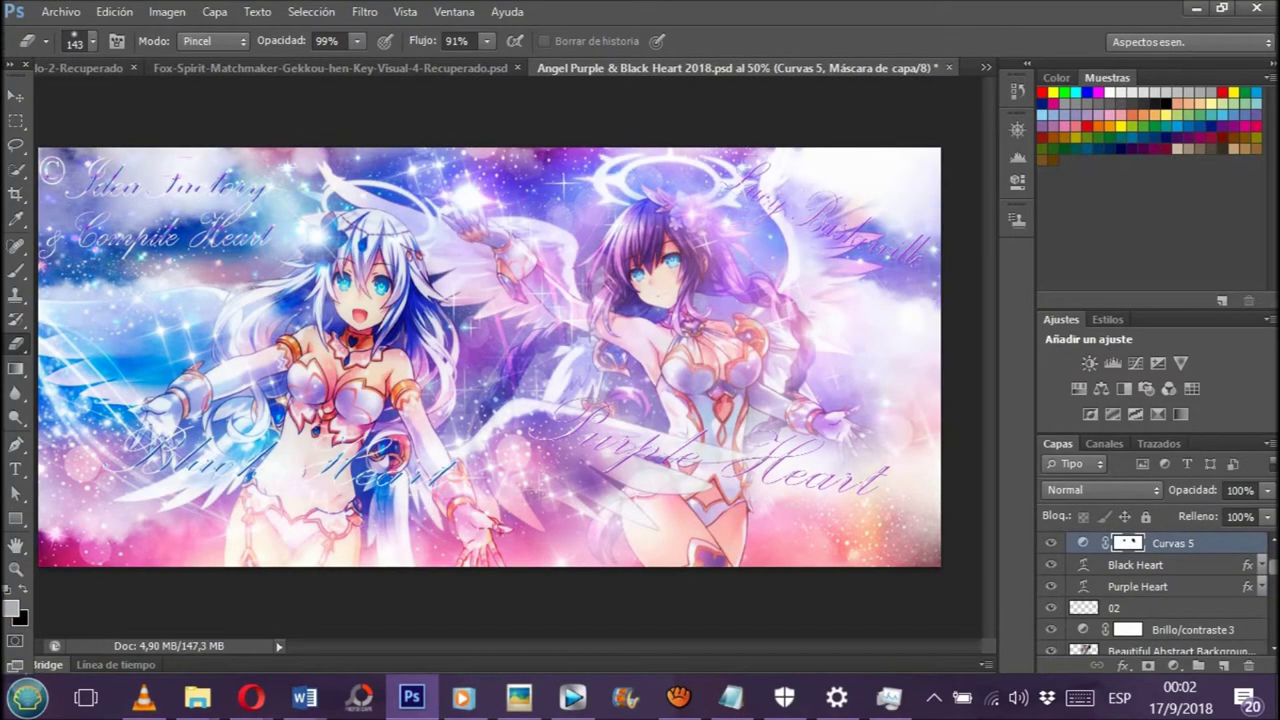
click(61, 11)
click(75, 291)
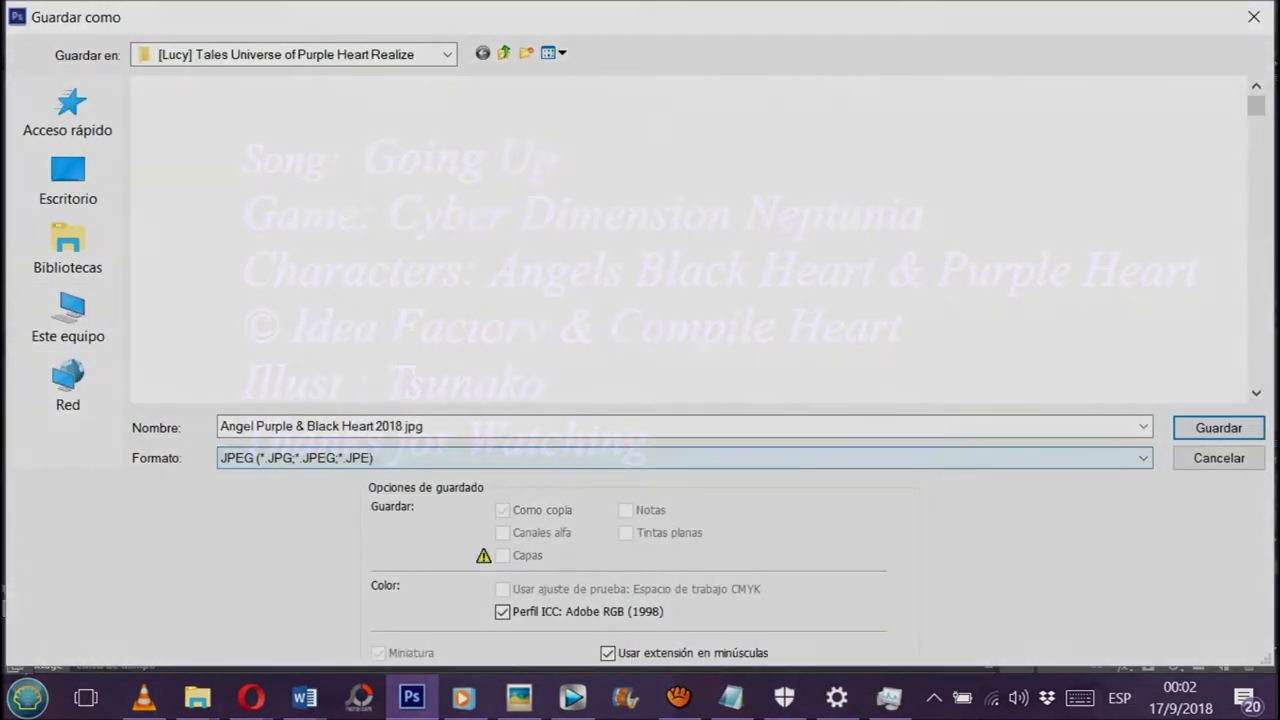